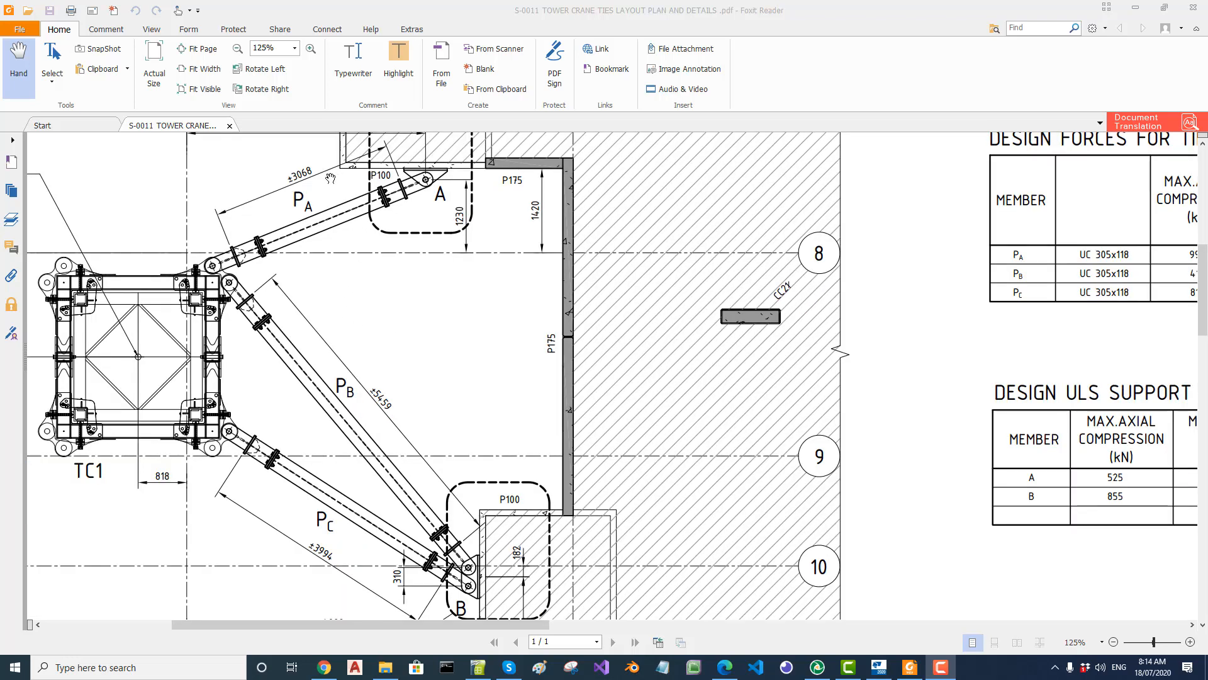
Step: Examine the tower crane ties layout plan, the support reactions table and the section 1A detail
{"action": "scroll", "coordinate": [330, 179], "scroll_direction": "up", "scroll_amount": 3, "text": "ctrl"}
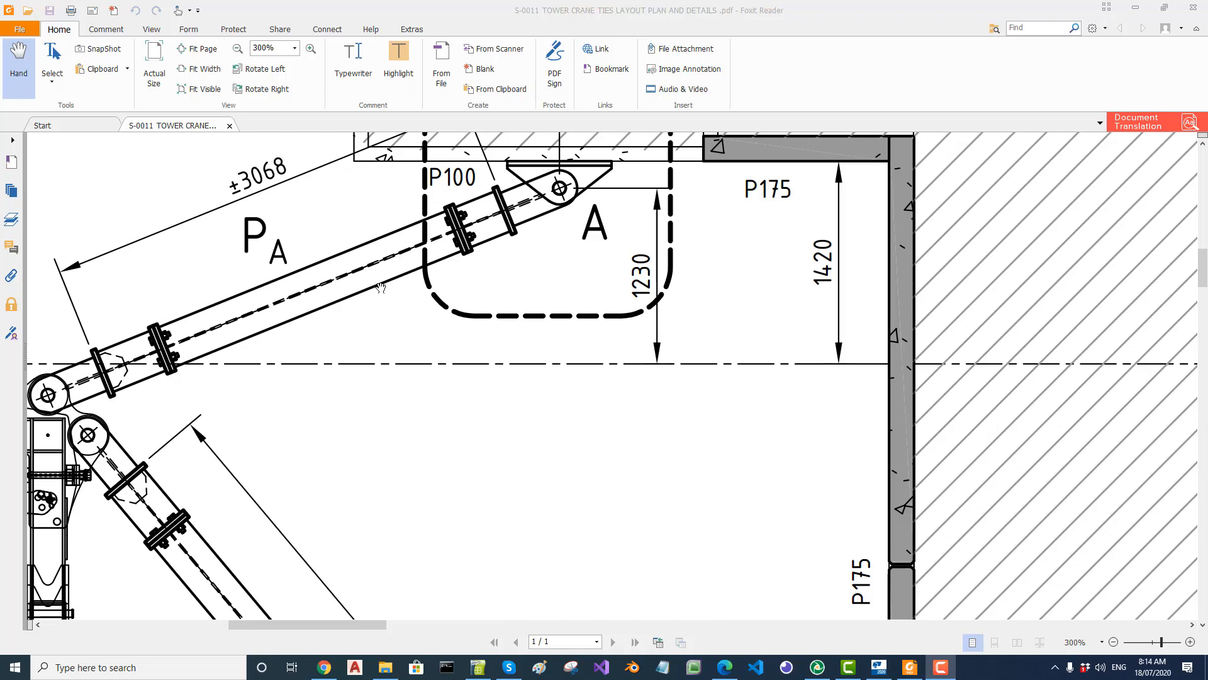
{"action": "scroll", "coordinate": [380, 288], "scroll_direction": "down", "scroll_amount": 3, "text": "ctrl"}
{"action": "mouse_move", "coordinate": [842, 373]}
{"action": "left_mouse_down"}
{"action": "mouse_move", "coordinate": [764, 350]}
{"action": "mouse_move", "coordinate": [646, 281]}
{"action": "left_mouse_up"}
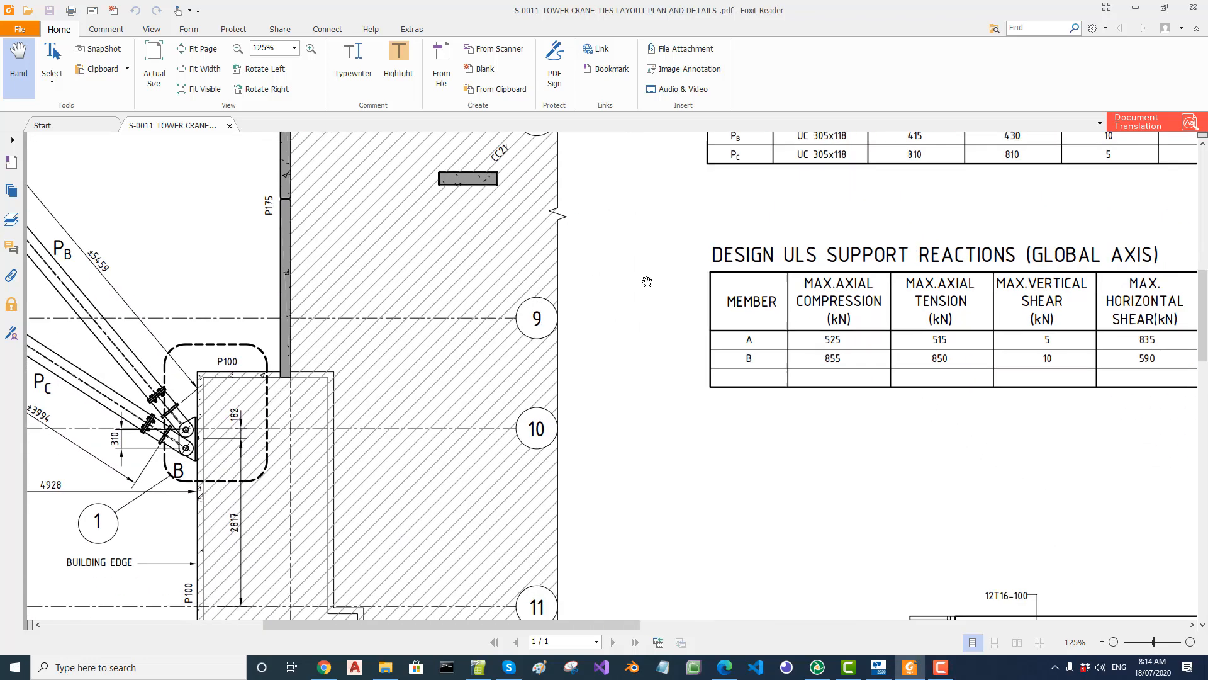
{"action": "left_click_drag", "start_coordinate": [823, 404], "coordinate": [594, 163]}
{"action": "mouse_move", "coordinate": [758, 299]}
{"action": "left_mouse_down"}
{"action": "mouse_move", "coordinate": [579, 192]}
{"action": "mouse_move", "coordinate": [505, 100]}
{"action": "left_mouse_up"}
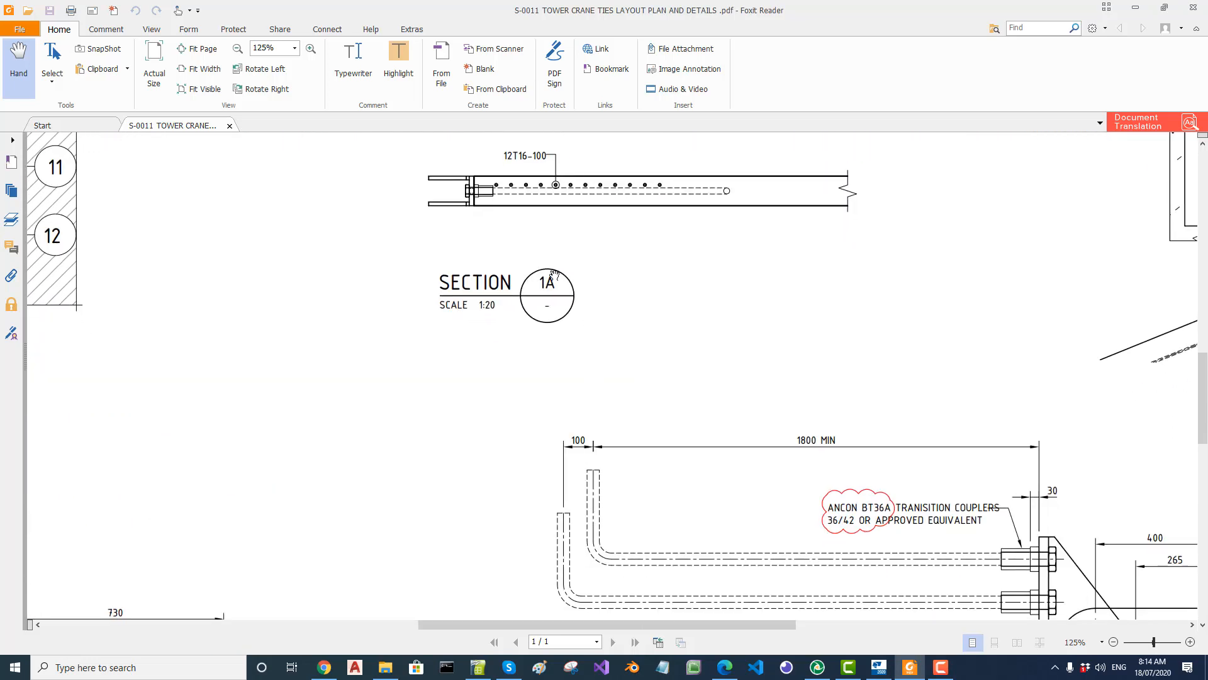
{"action": "scroll", "coordinate": [554, 275], "scroll_direction": "down", "scroll_amount": 1, "text": "ctrl"}
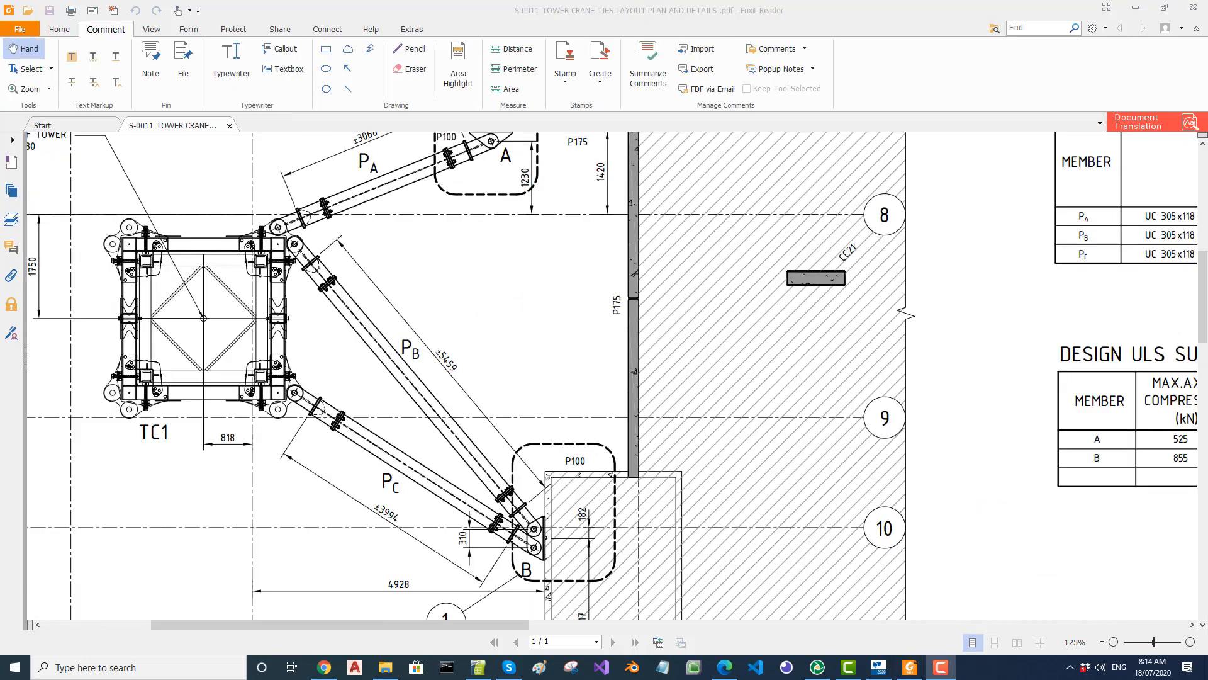
Step: Outline ties PC and PB and the tie at support A on the layout plan with freehand Pencil loops
{"action": "left_click", "coordinate": [409, 49]}
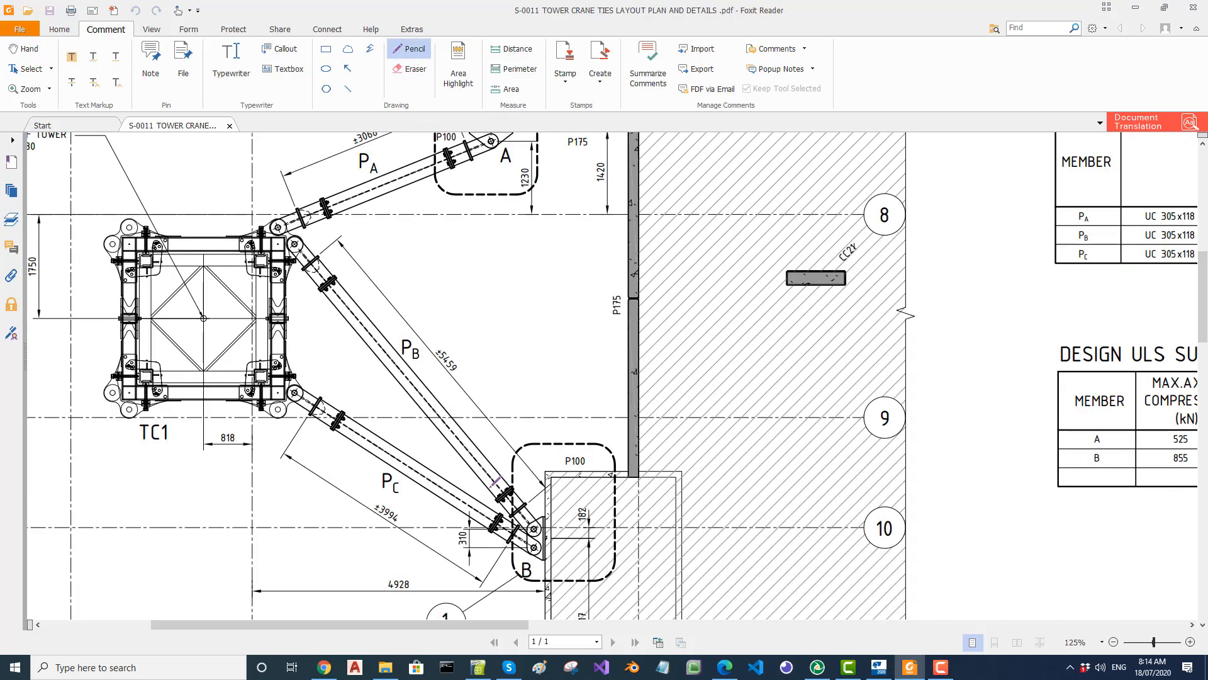
{"action": "mouse_move", "coordinate": [500, 524]}
{"action": "left_mouse_down"}
{"action": "mouse_move", "coordinate": [403, 409]}
{"action": "mouse_move", "coordinate": [306, 356]}
{"action": "mouse_move", "coordinate": [296, 428]}
{"action": "mouse_move", "coordinate": [551, 575]}
{"action": "mouse_move", "coordinate": [535, 522]}
{"action": "left_mouse_up"}
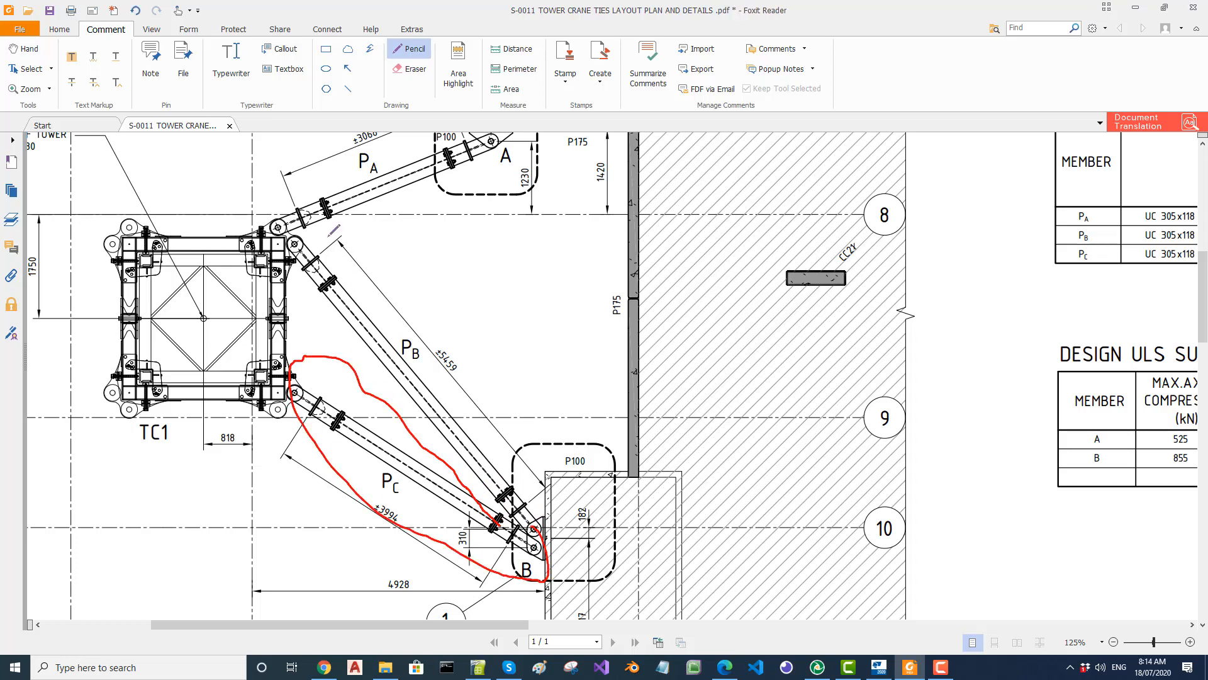
{"action": "mouse_move", "coordinate": [326, 234]}
{"action": "left_mouse_down"}
{"action": "mouse_move", "coordinate": [305, 218]}
{"action": "mouse_move", "coordinate": [428, 444]}
{"action": "mouse_move", "coordinate": [554, 554]}
{"action": "mouse_move", "coordinate": [552, 483]}
{"action": "left_mouse_up"}
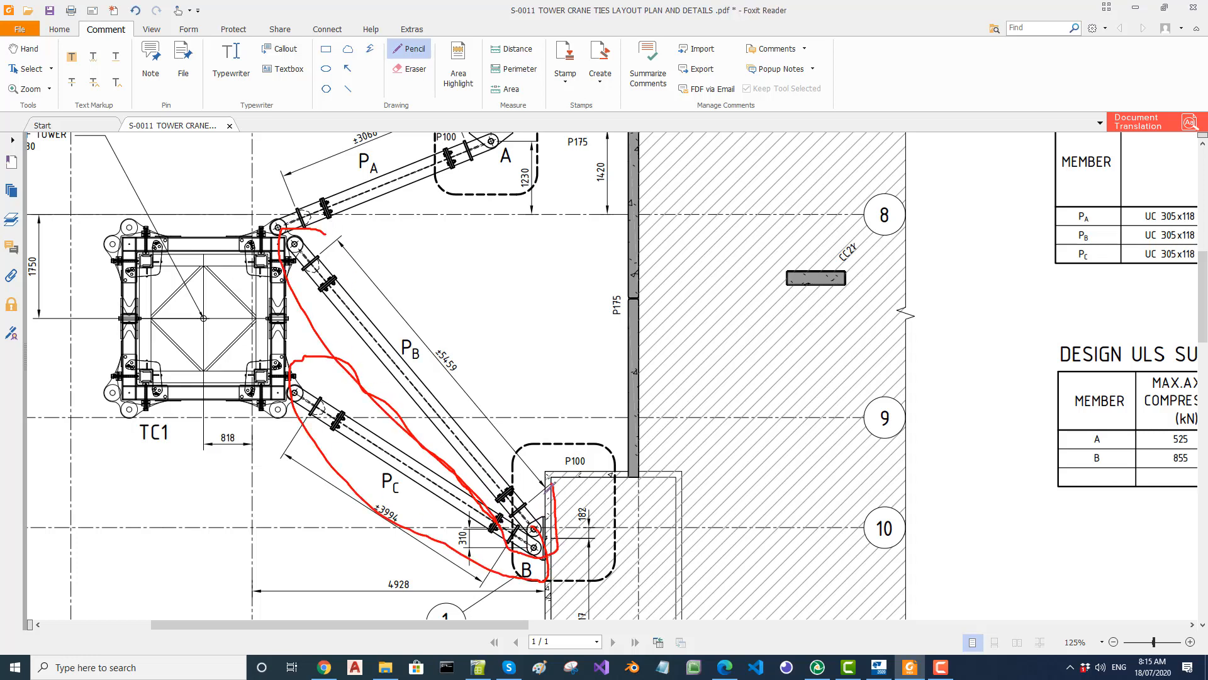
{"action": "mouse_move", "coordinate": [507, 152]}
{"action": "left_mouse_down"}
{"action": "mouse_move", "coordinate": [346, 233]}
{"action": "mouse_move", "coordinate": [275, 191]}
{"action": "mouse_move", "coordinate": [508, 155]}
{"action": "left_mouse_up"}
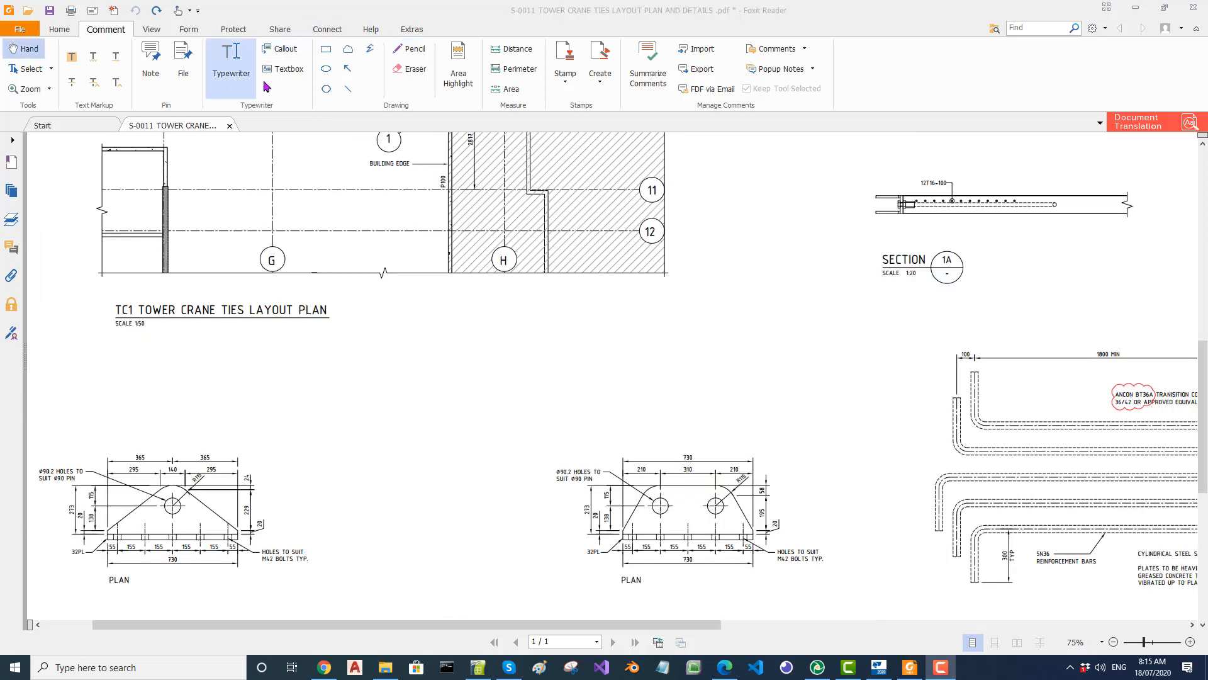
Step: Draw rectangle markups around both bracket plate plans and around the N36 reinforcement bars in the anchorage detail
{"action": "left_click", "coordinate": [325, 49]}
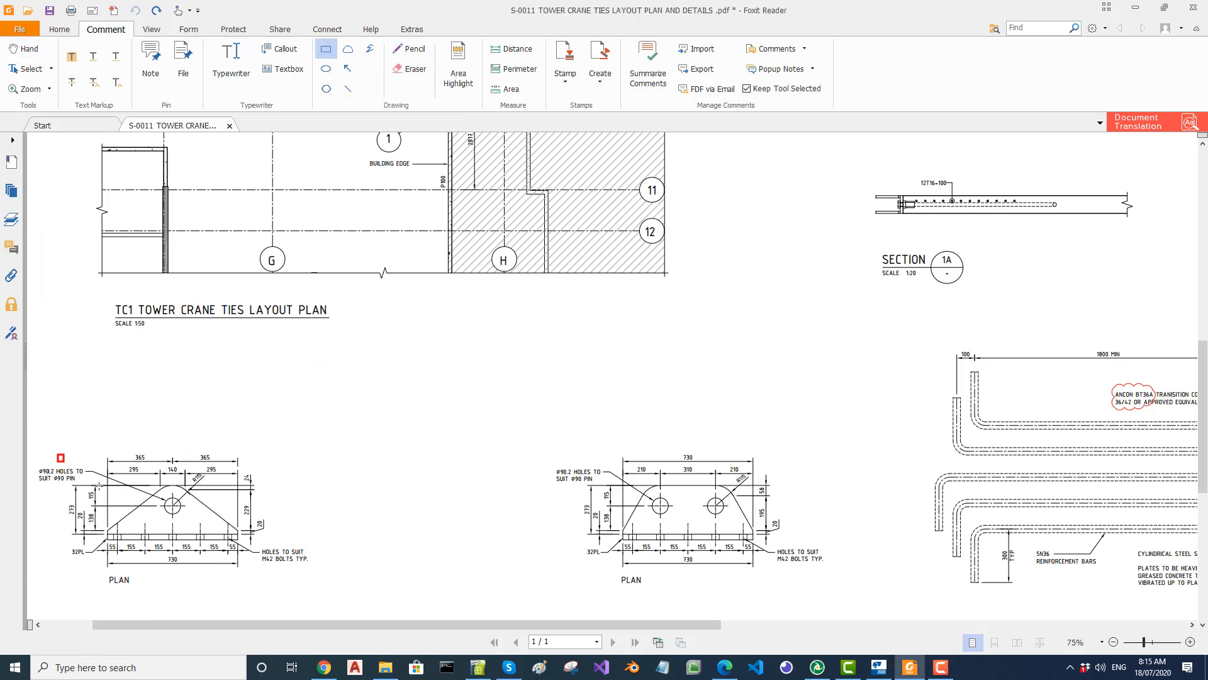
{"action": "left_click_drag", "start_coordinate": [58, 454], "coordinate": [290, 567]}
{"action": "mouse_move", "coordinate": [559, 458]}
{"action": "left_mouse_down"}
{"action": "mouse_move", "coordinate": [770, 548]}
{"action": "mouse_move", "coordinate": [781, 565]}
{"action": "left_mouse_up"}
{"action": "left_click", "coordinate": [574, 407]}
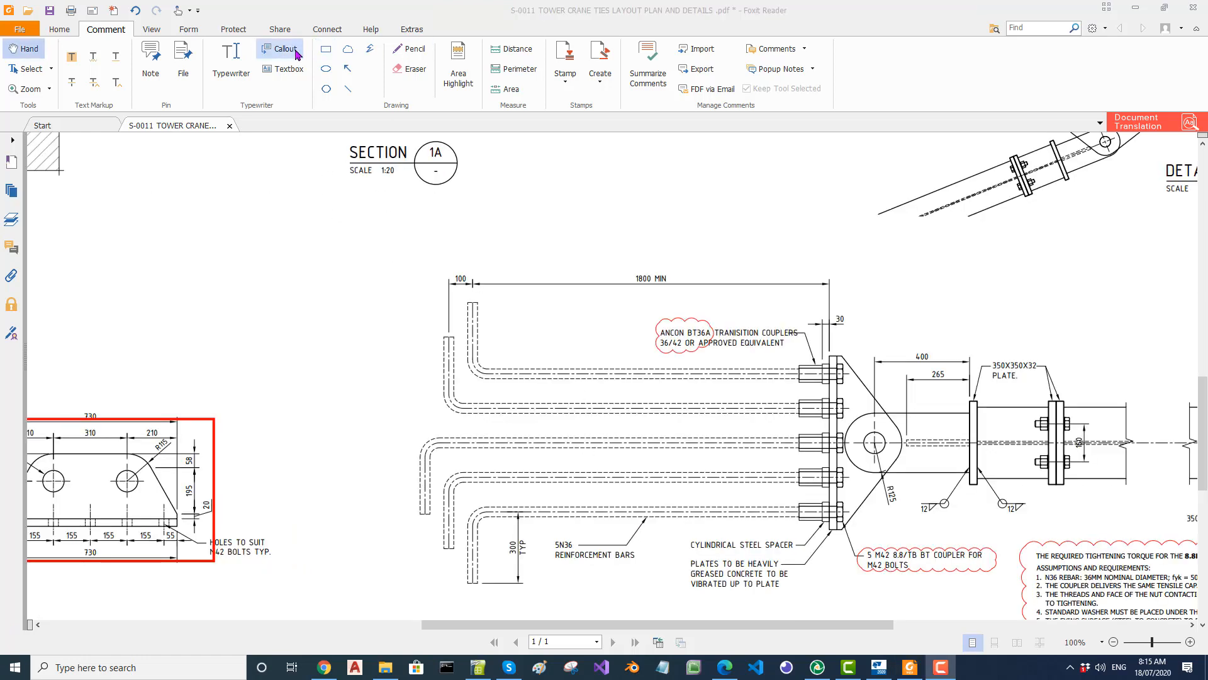
{"action": "left_click", "coordinate": [326, 49]}
{"action": "left_click_drag", "start_coordinate": [401, 280], "coordinate": [821, 610]}
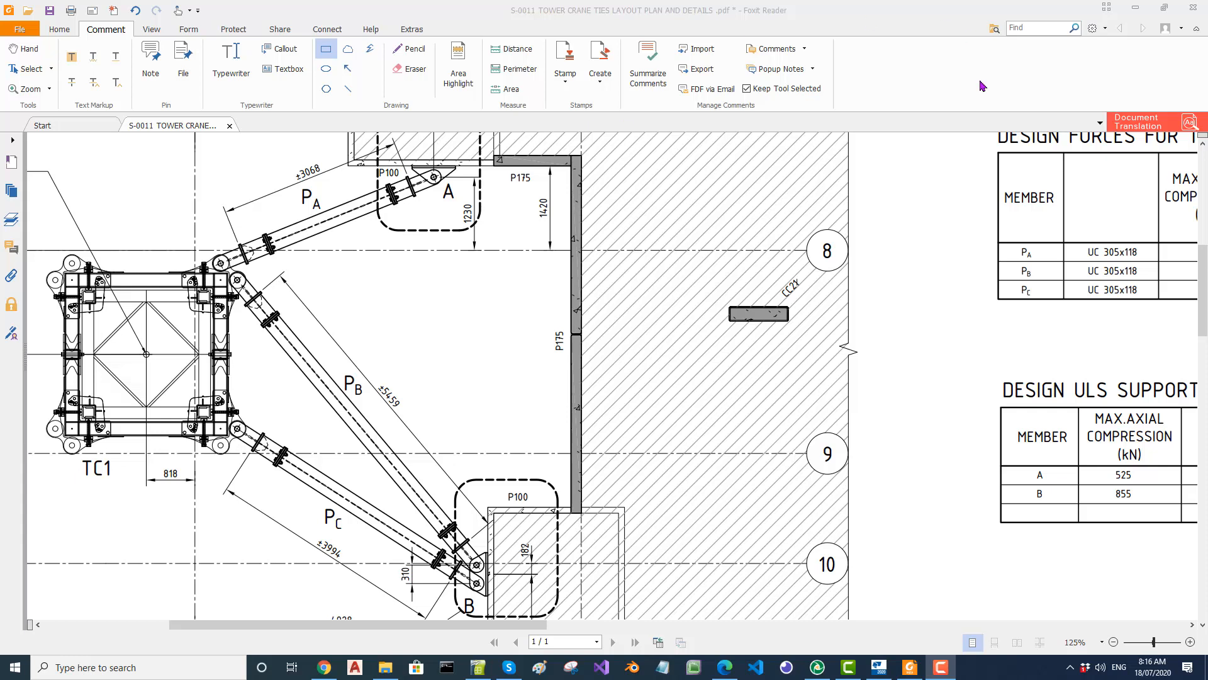
Step: Examine how ties PB and PC run from tower crane TC1 to support B on the layout plan
{"action": "scroll", "coordinate": [437, 353], "scroll_direction": "down", "scroll_amount": 1}
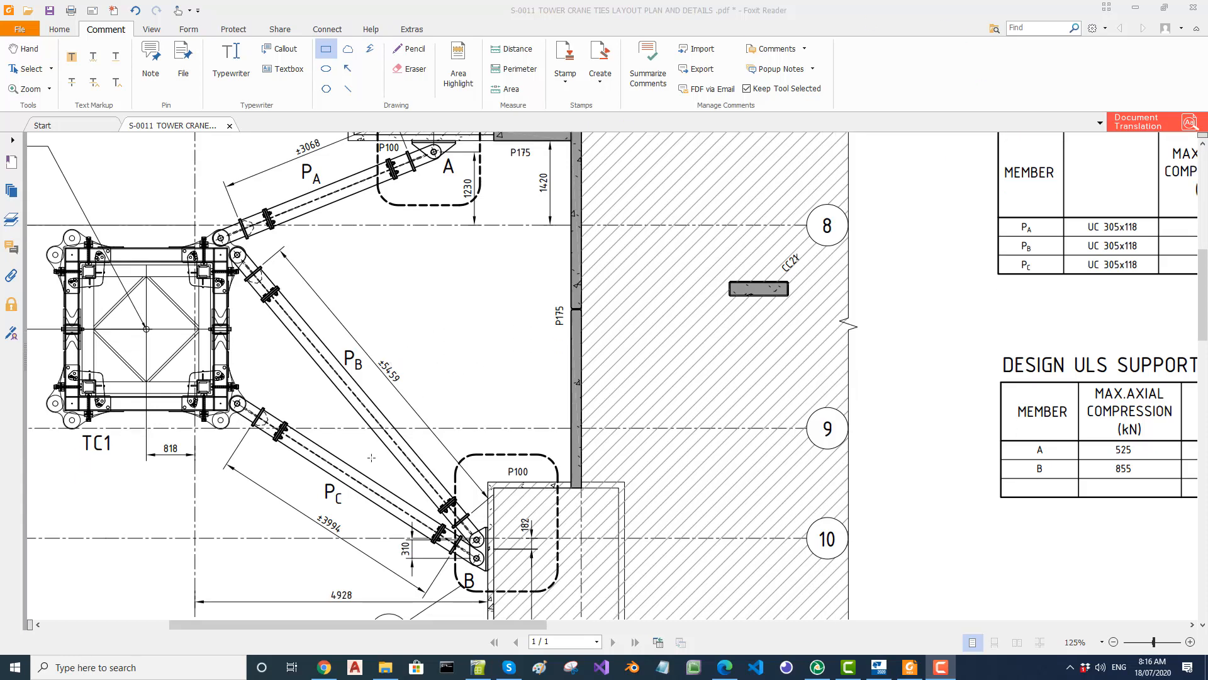
{"action": "scroll", "coordinate": [257, 489], "scroll_direction": "up", "scroll_amount": 2, "text": "ctrl"}
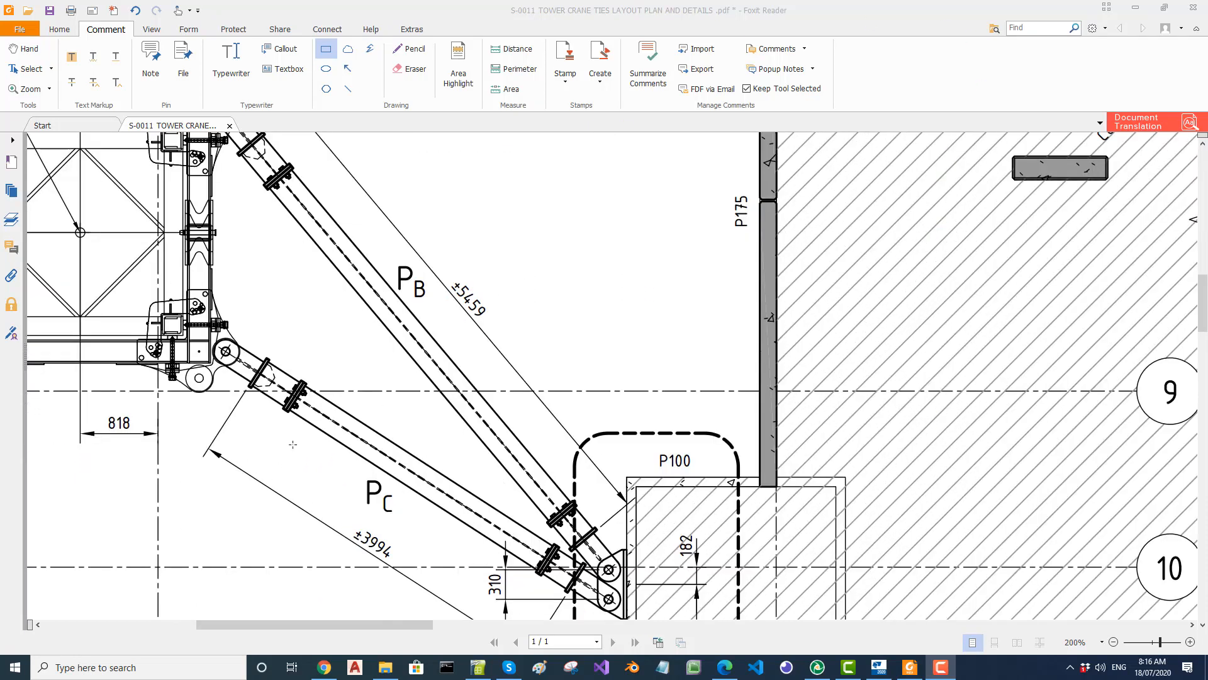
{"action": "scroll", "coordinate": [294, 440], "scroll_direction": "down", "scroll_amount": 1, "text": "ctrl"}
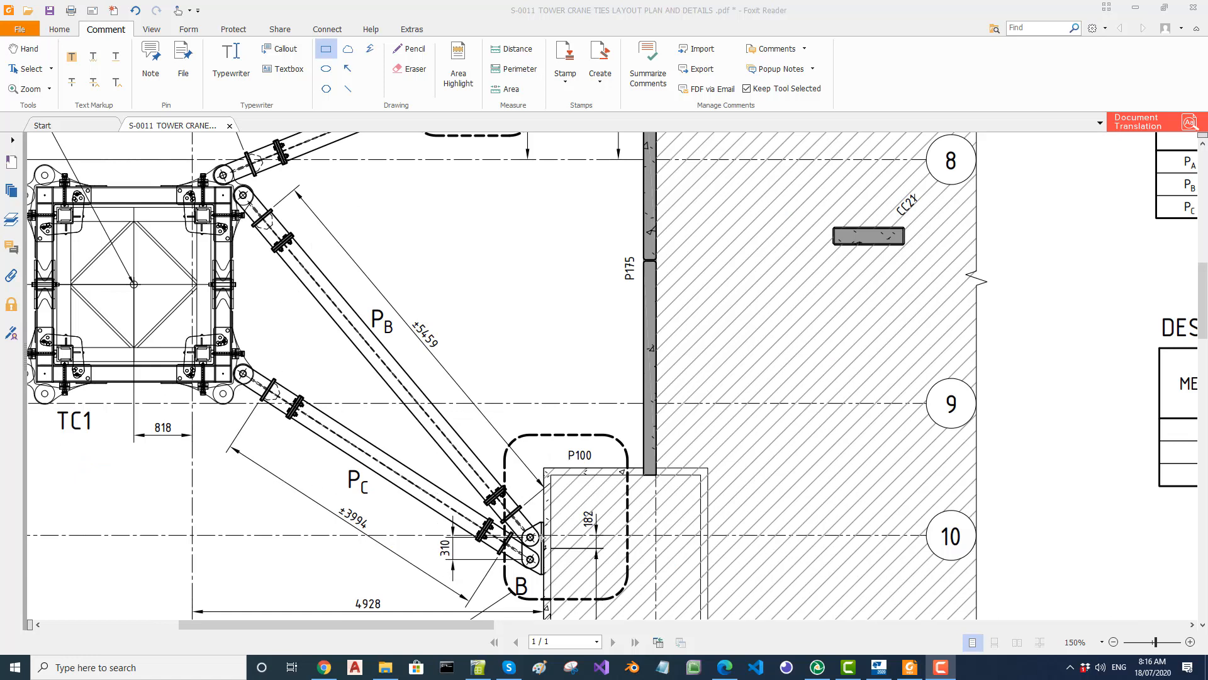
{"action": "scroll", "coordinate": [525, 537], "scroll_direction": "up", "scroll_amount": 3, "text": "ctrl"}
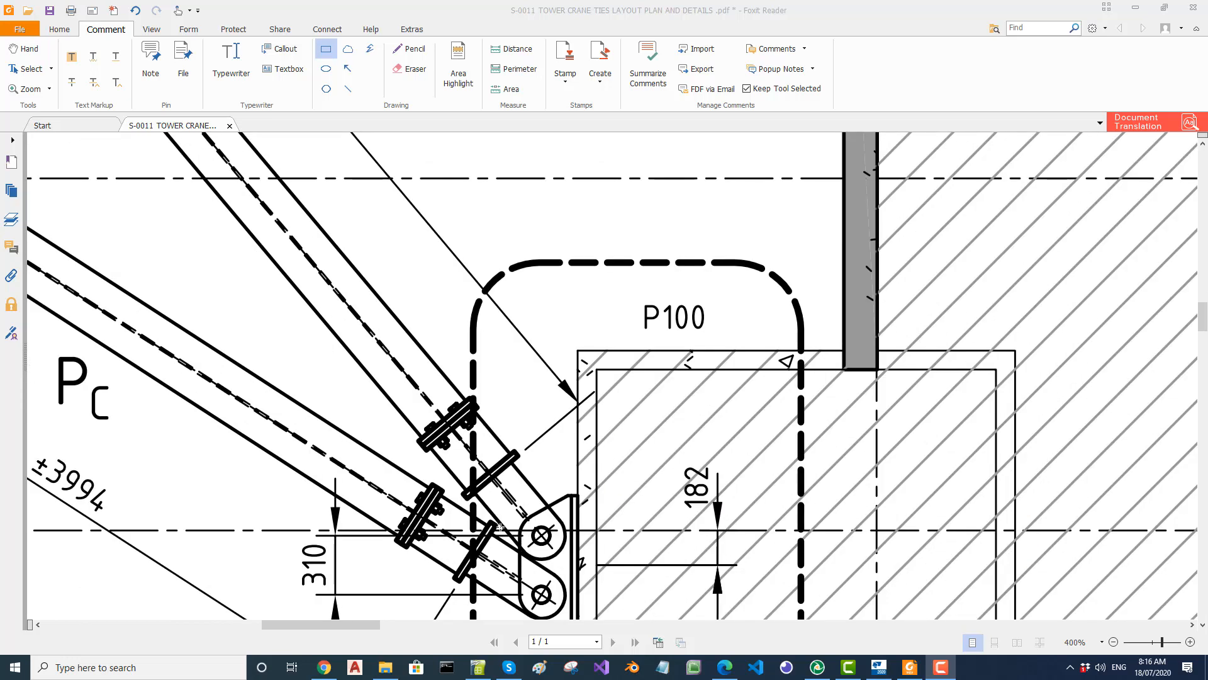
{"action": "scroll", "coordinate": [501, 526], "scroll_direction": "down", "scroll_amount": 3, "text": "ctrl"}
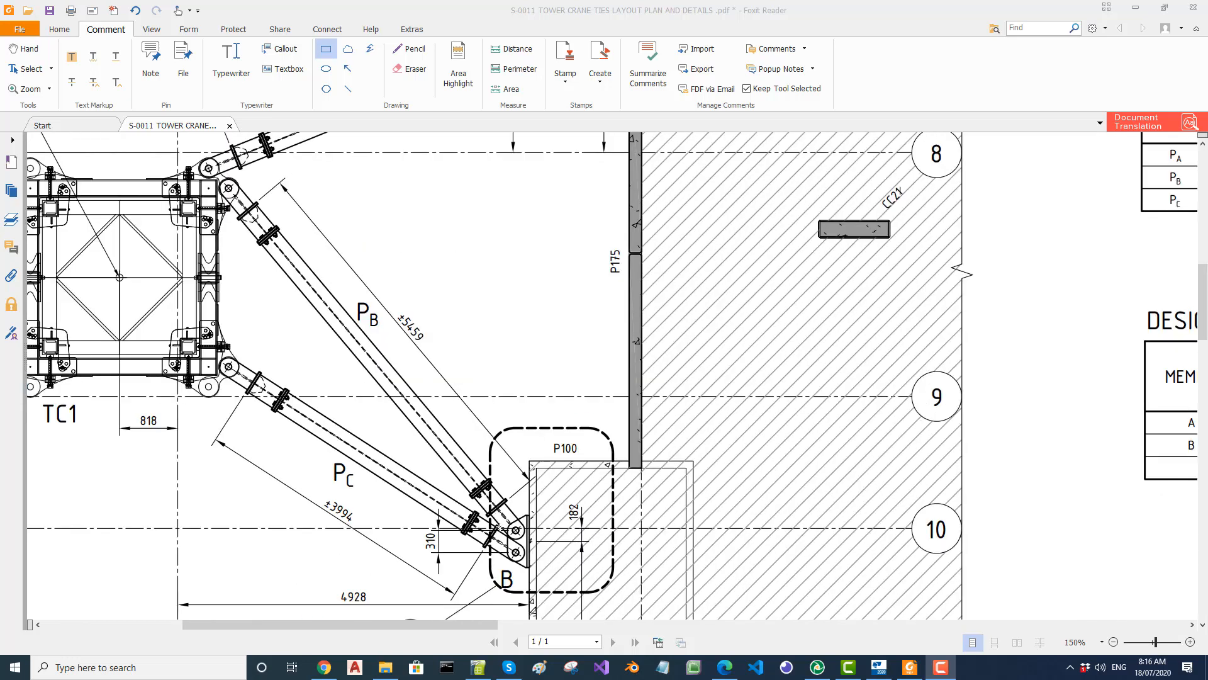
{"action": "scroll", "coordinate": [500, 527], "scroll_direction": "up", "scroll_amount": 4}
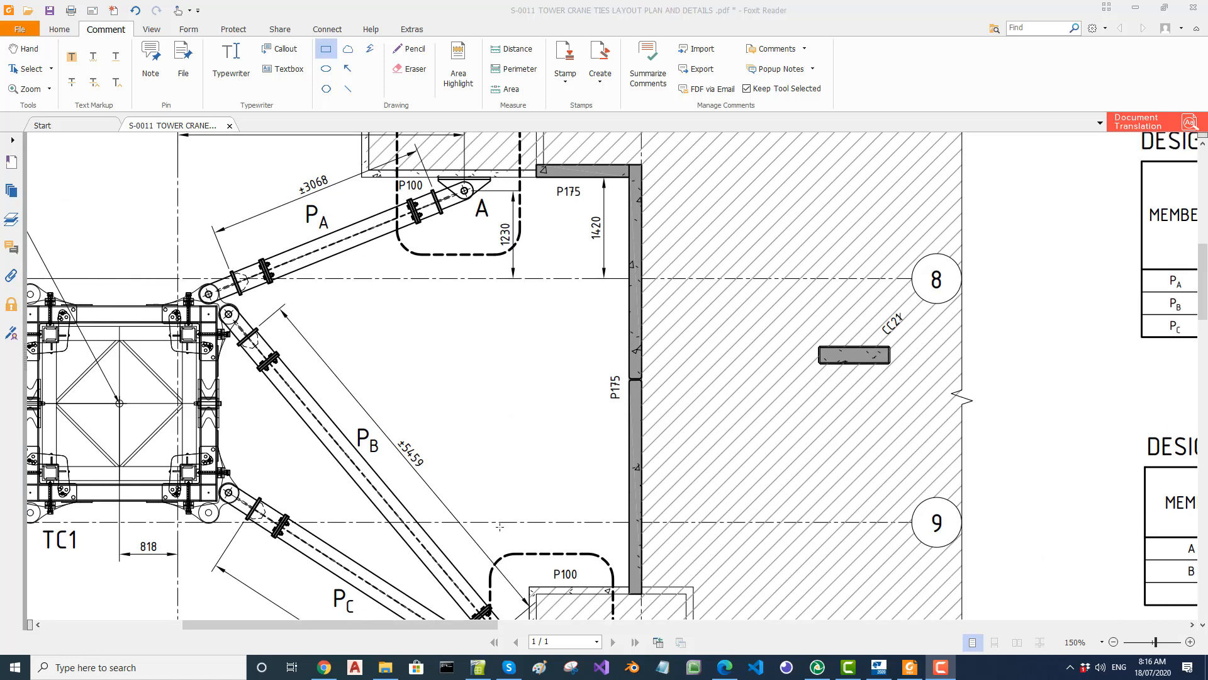
{"action": "scroll", "coordinate": [500, 527], "scroll_direction": "up", "scroll_amount": 1}
{"action": "scroll", "coordinate": [494, 517], "scroll_direction": "down", "scroll_amount": 2}
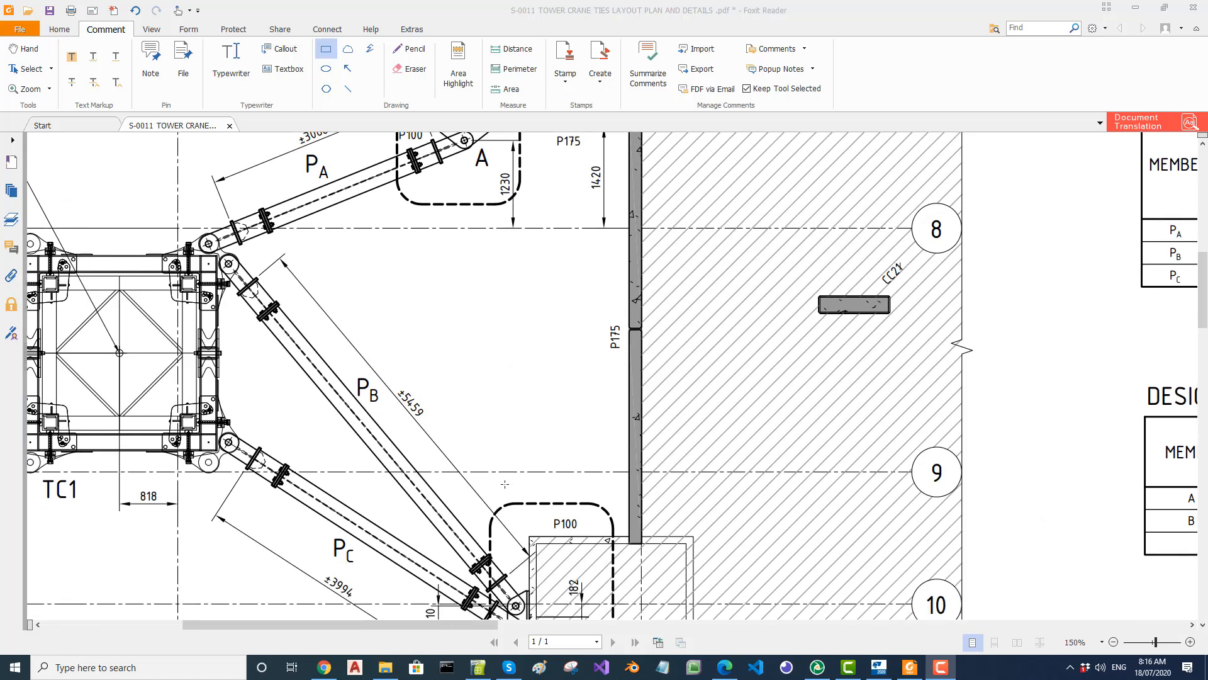
{"action": "scroll", "coordinate": [304, 340], "scroll_direction": "down", "scroll_amount": 1}
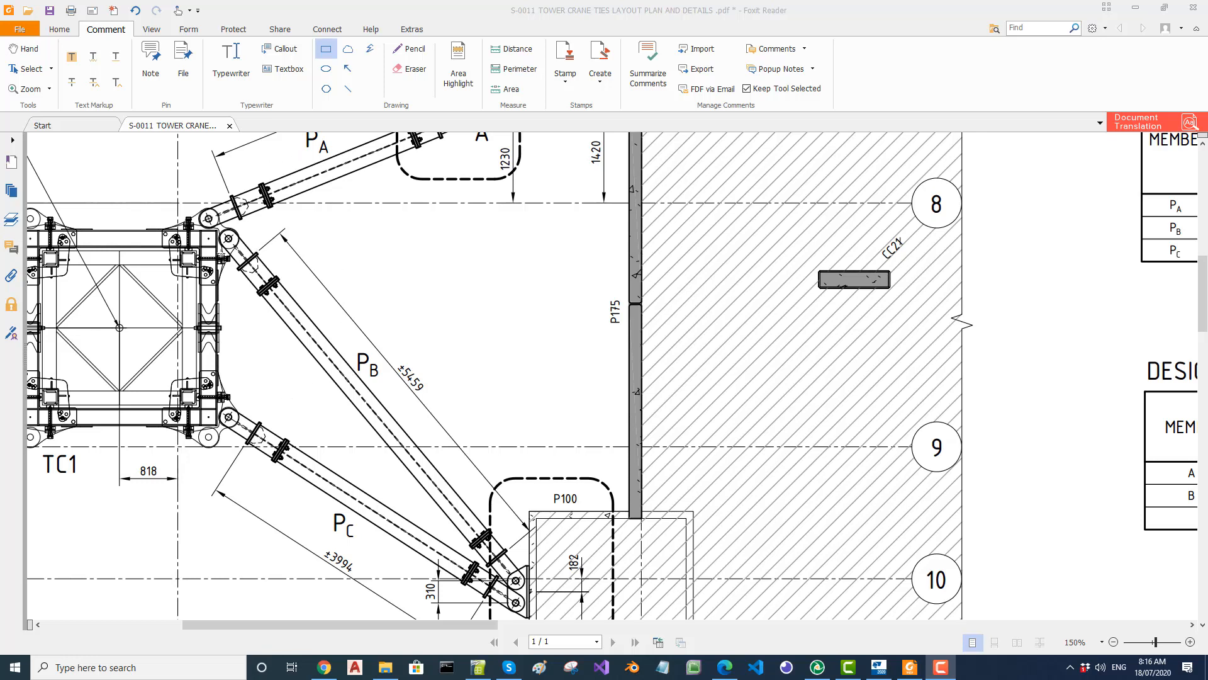
{"action": "scroll", "coordinate": [267, 390], "scroll_direction": "down", "scroll_amount": 2, "text": "ctrl"}
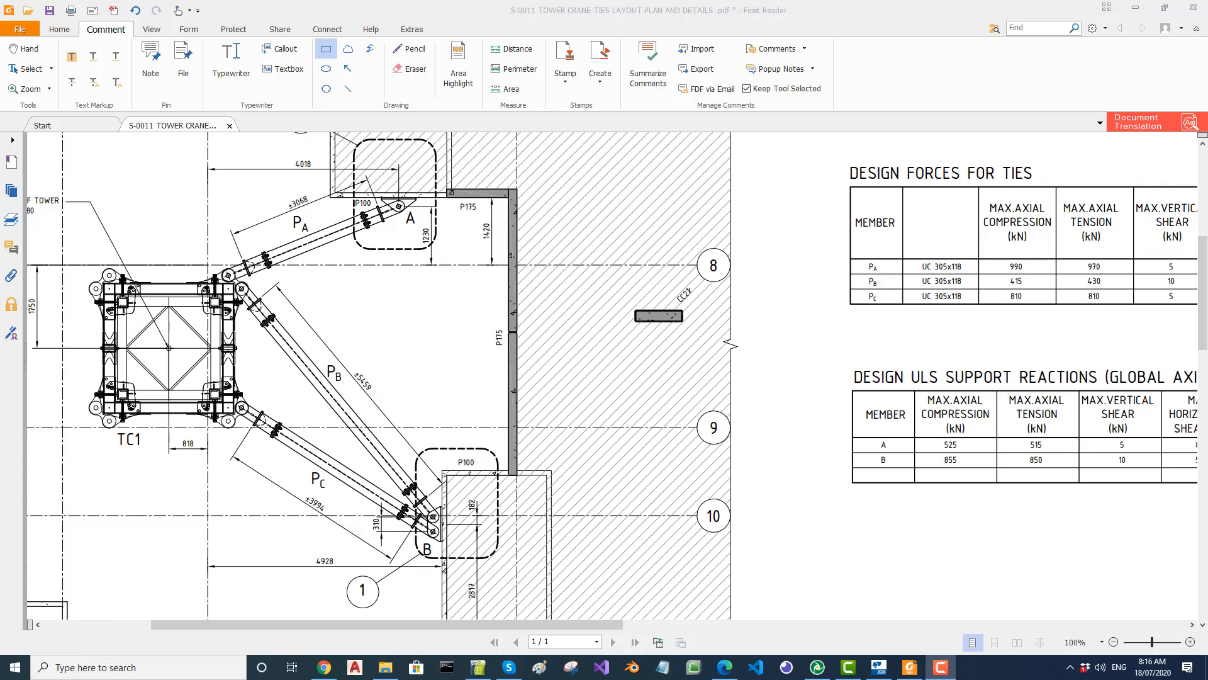
Step: Examine tie PC close up, from its pinned end at the crane collar to its bolted joints near support B
{"action": "scroll", "coordinate": [241, 467], "scroll_direction": "up", "scroll_amount": 4, "text": "ctrl"}
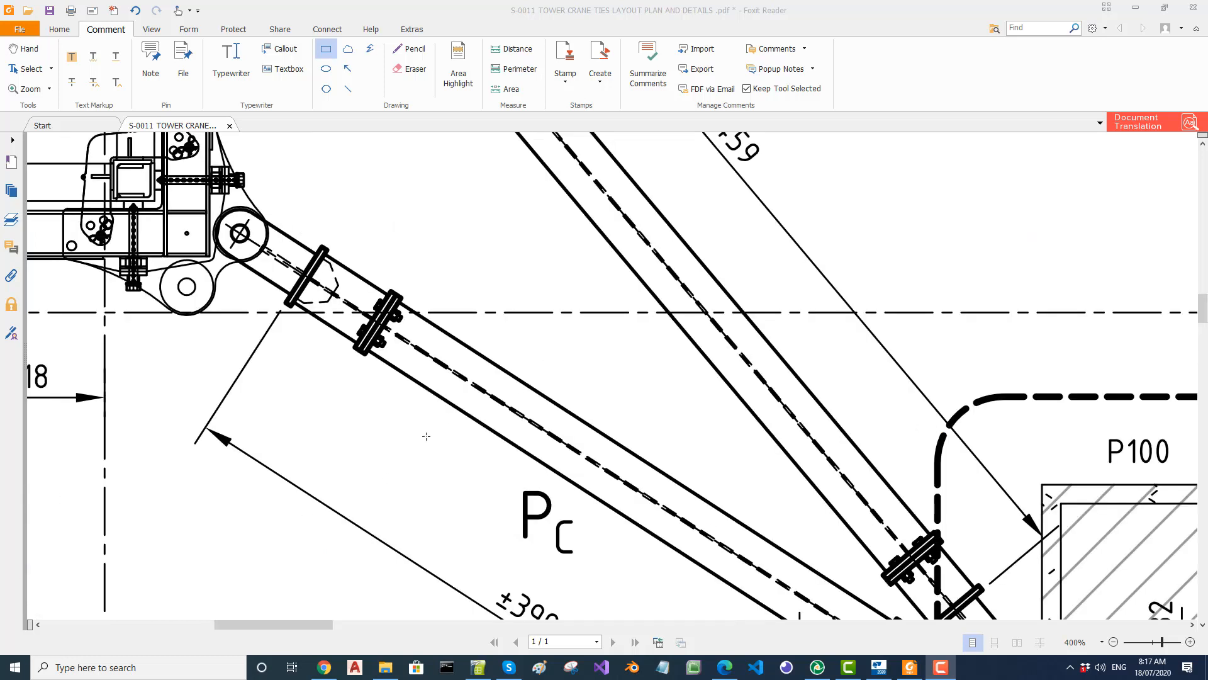
{"action": "left_click", "coordinate": [423, 441]}
{"action": "scroll", "coordinate": [425, 395], "scroll_direction": "down", "scroll_amount": 3}
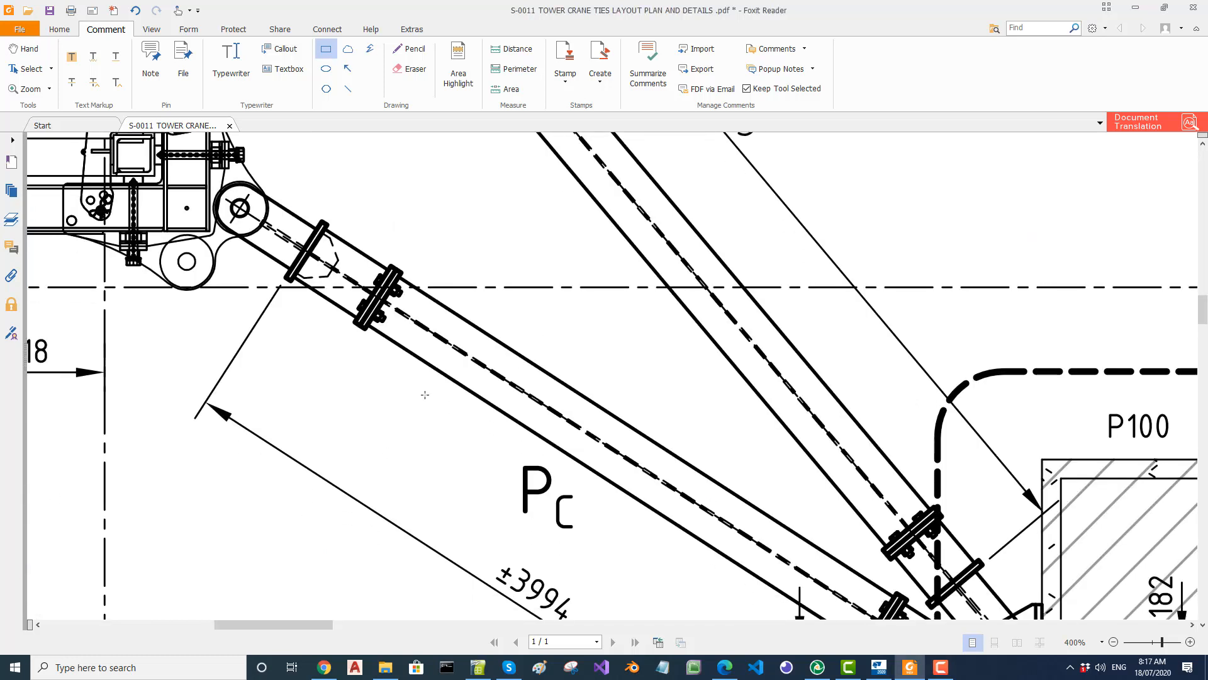
{"action": "scroll", "coordinate": [425, 394], "scroll_direction": "down", "scroll_amount": 1}
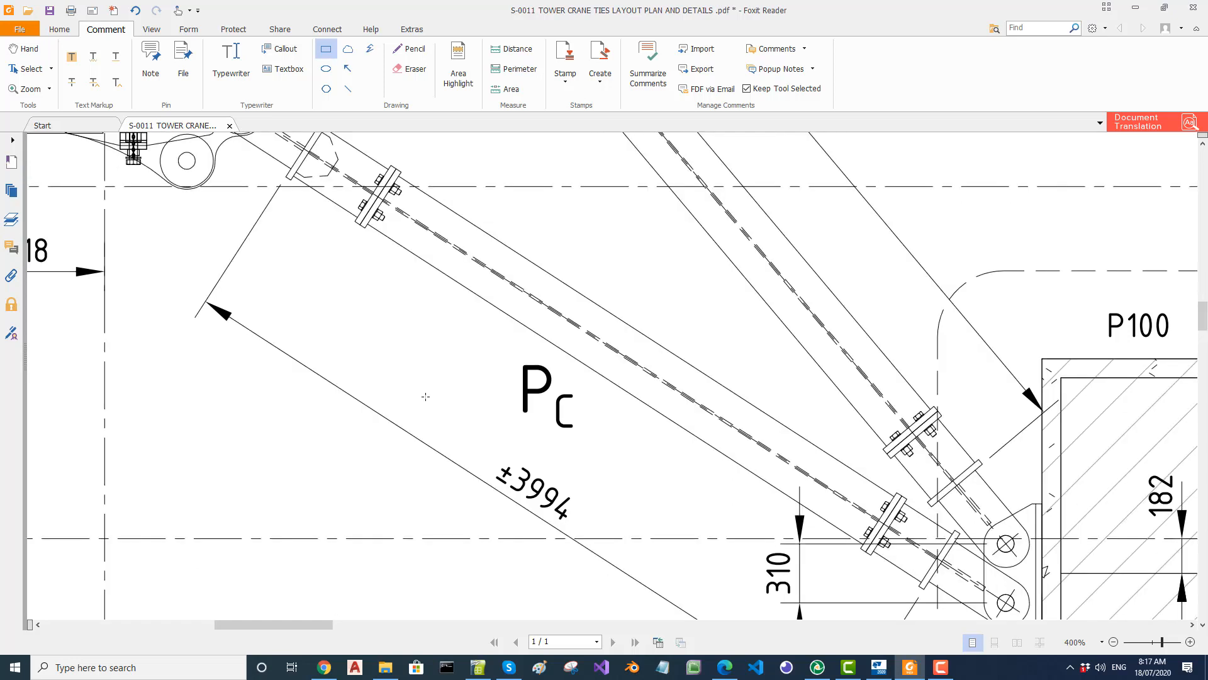
{"action": "scroll", "coordinate": [692, 470], "scroll_direction": "down", "scroll_amount": 1, "text": "ctrl"}
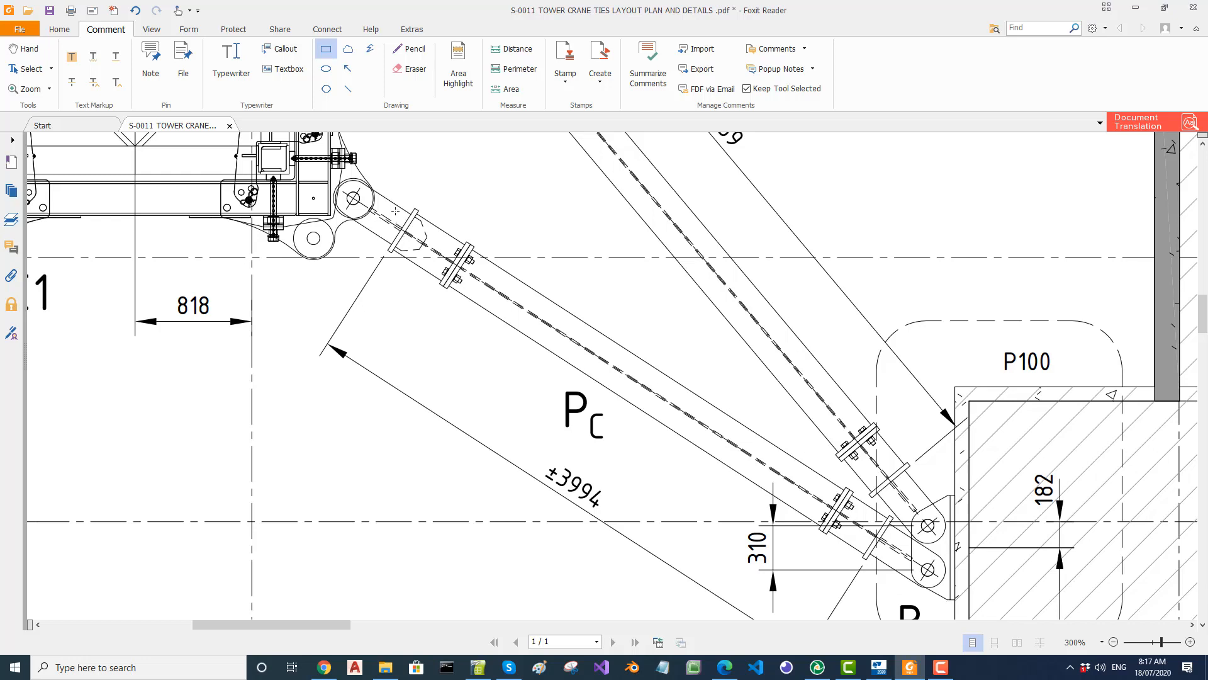
{"action": "scroll", "coordinate": [715, 331], "scroll_direction": "down", "scroll_amount": 1, "text": "ctrl"}
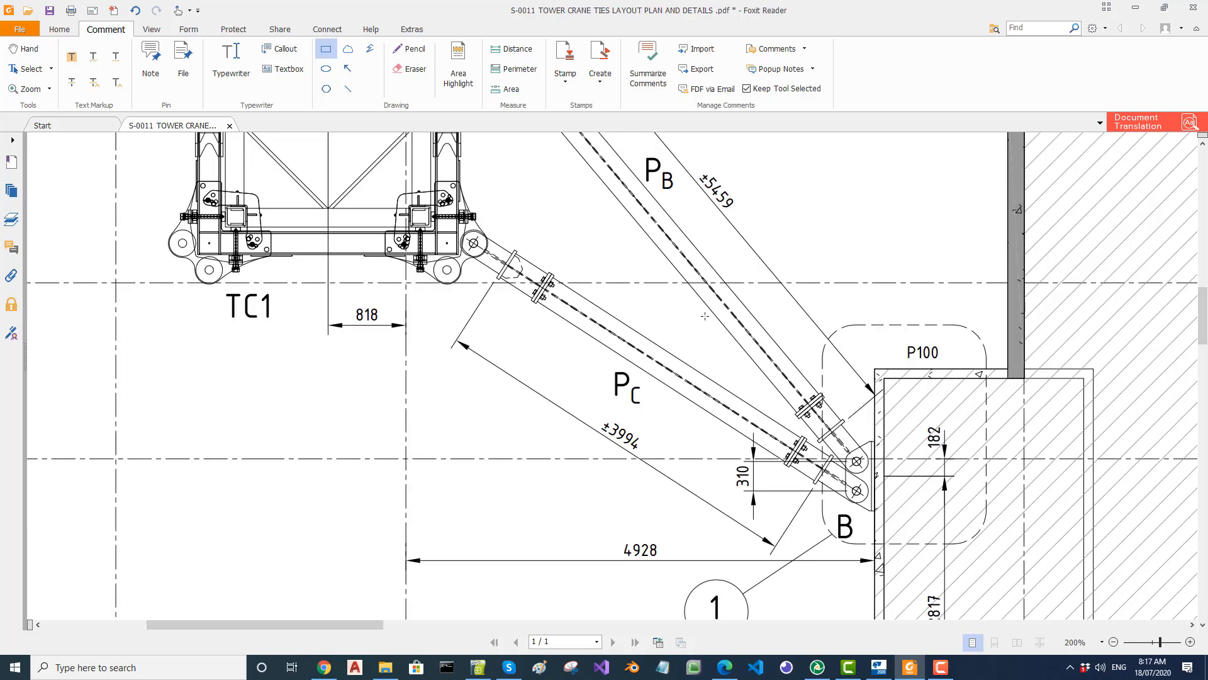
Step: Examine the pinned connections of ties PA, PB and PC at the corners of the TC1 collar frame
{"action": "scroll", "coordinate": [657, 251], "scroll_direction": "up", "scroll_amount": 5}
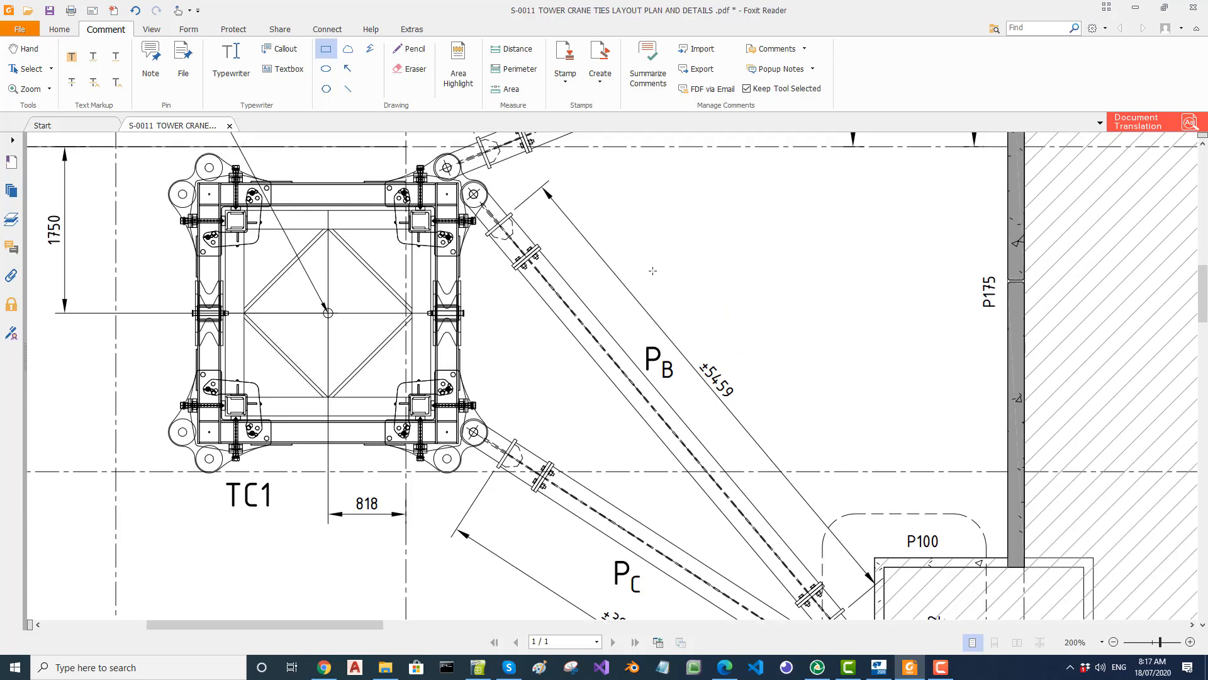
{"action": "scroll", "coordinate": [653, 271], "scroll_direction": "up", "scroll_amount": 2}
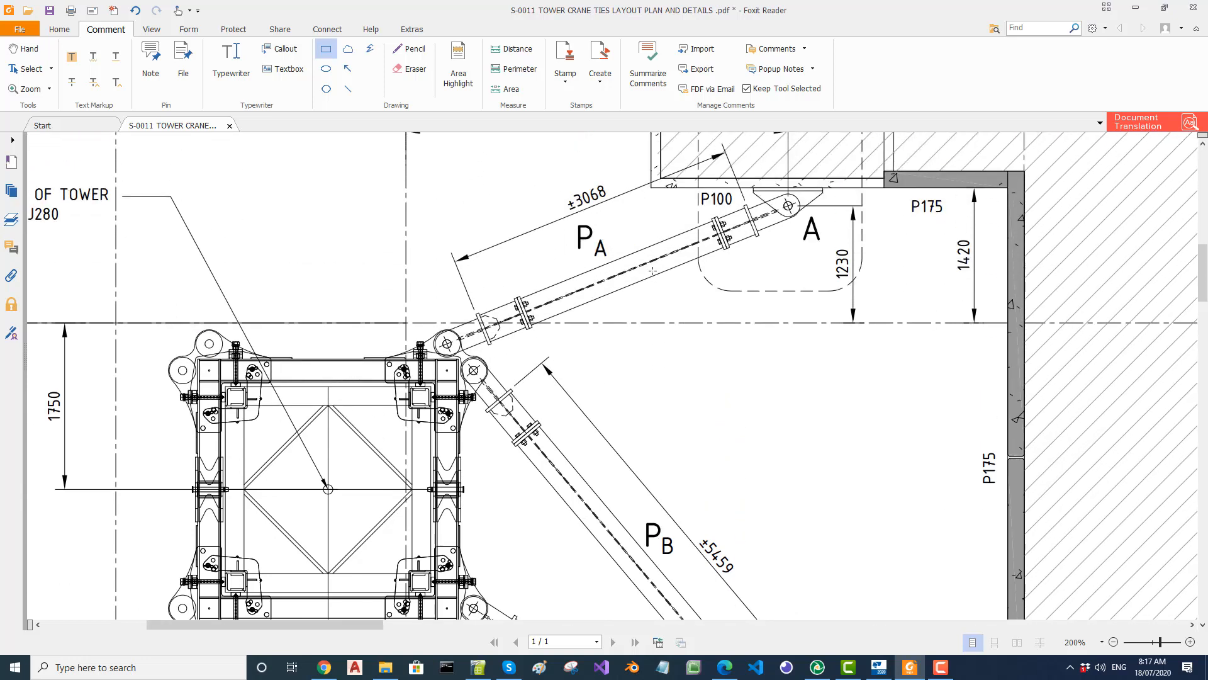
{"action": "scroll", "coordinate": [653, 270], "scroll_direction": "down", "scroll_amount": 1}
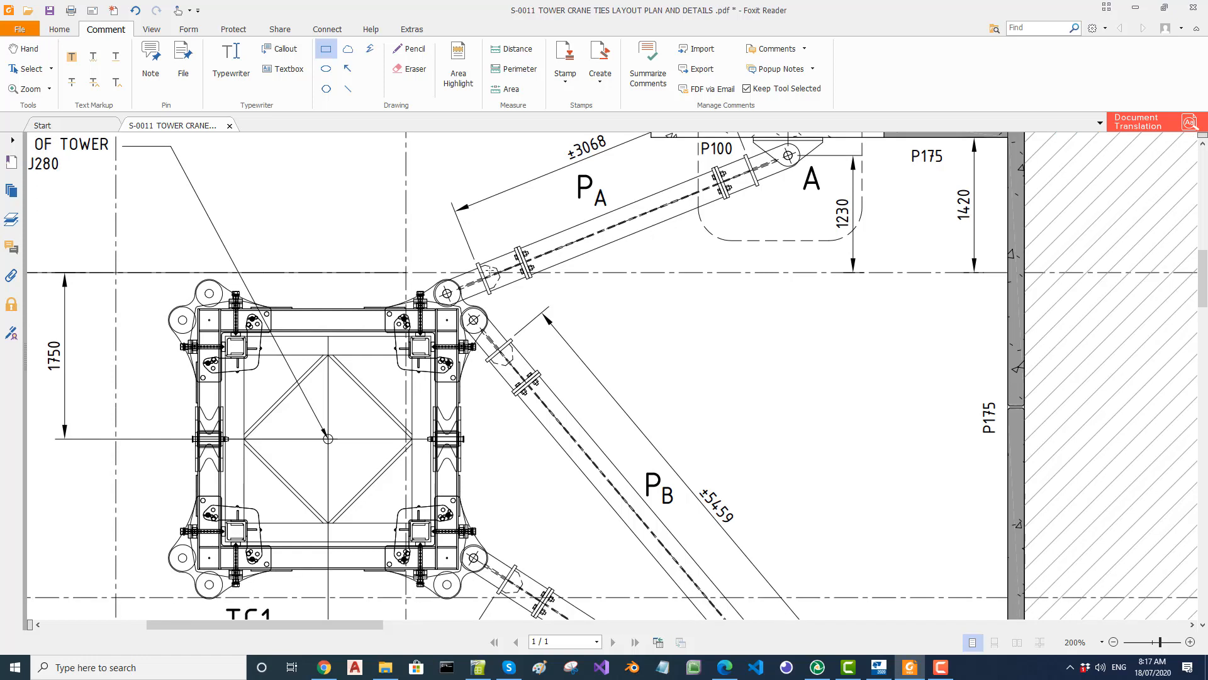
{"action": "scroll", "coordinate": [418, 253], "scroll_direction": "up", "scroll_amount": 2, "text": "ctrl"}
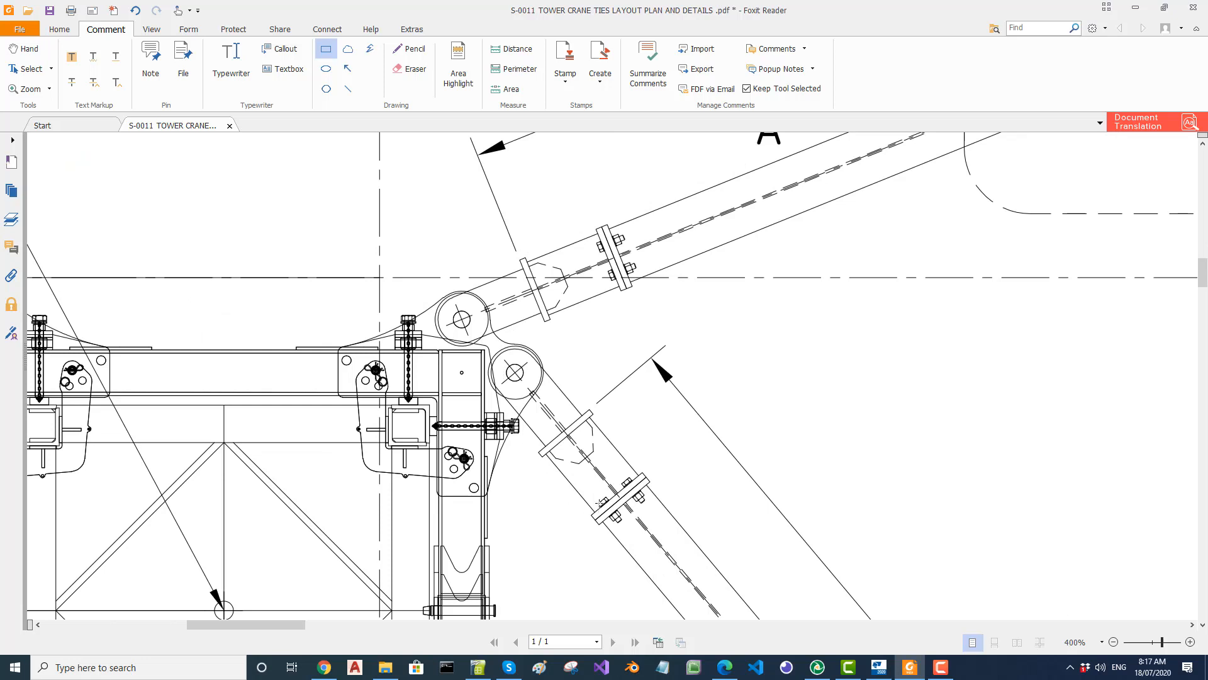
{"action": "scroll", "coordinate": [540, 302], "scroll_direction": "down", "scroll_amount": 6}
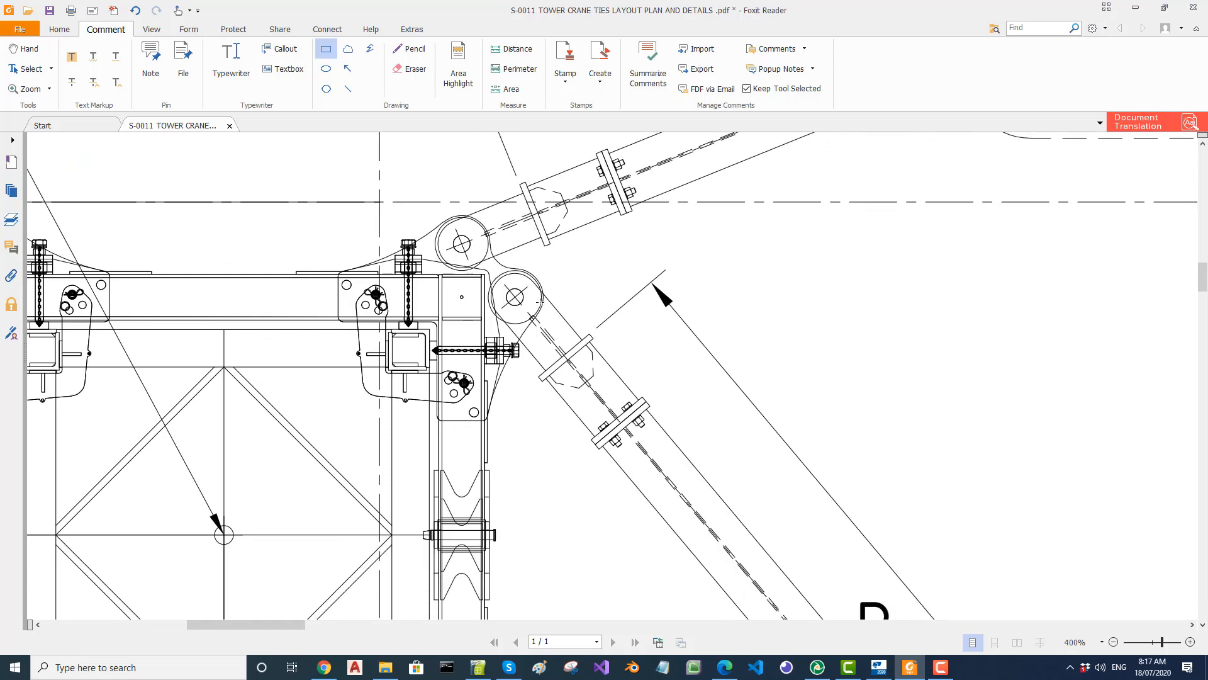
{"action": "scroll", "coordinate": [540, 302], "scroll_direction": "down", "scroll_amount": 1}
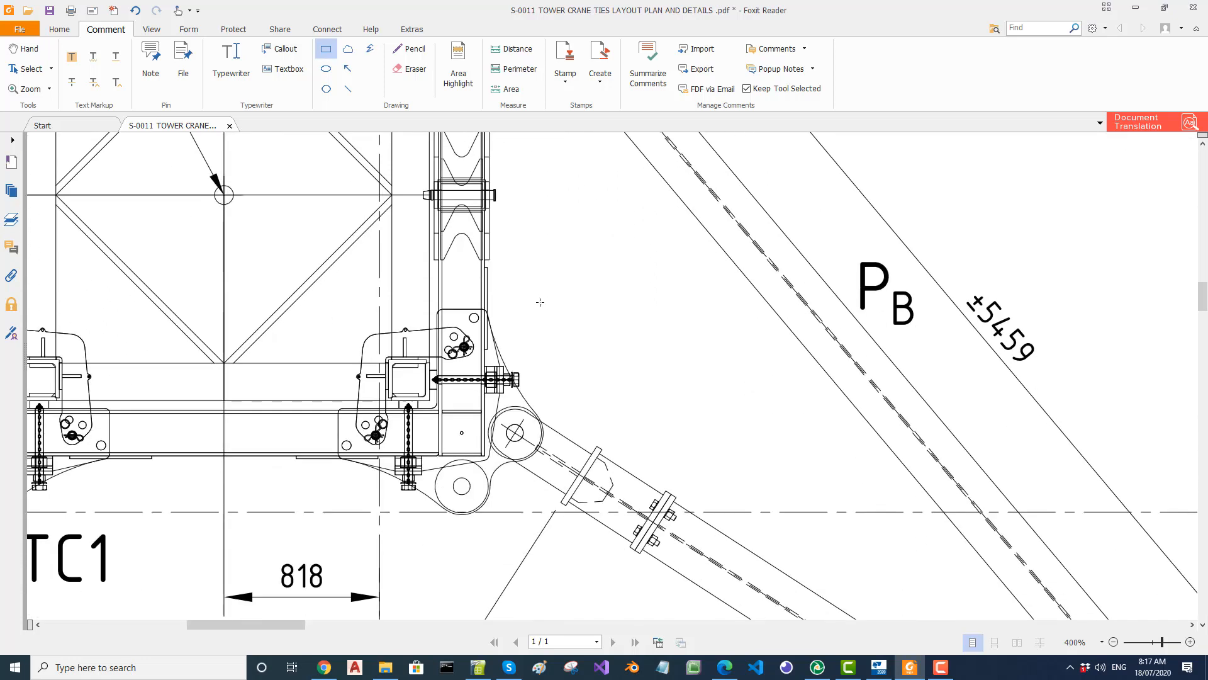
{"action": "scroll", "coordinate": [499, 415], "scroll_direction": "down", "scroll_amount": 1}
{"action": "scroll", "coordinate": [422, 399], "scroll_direction": "down", "scroll_amount": 4, "text": "ctrl"}
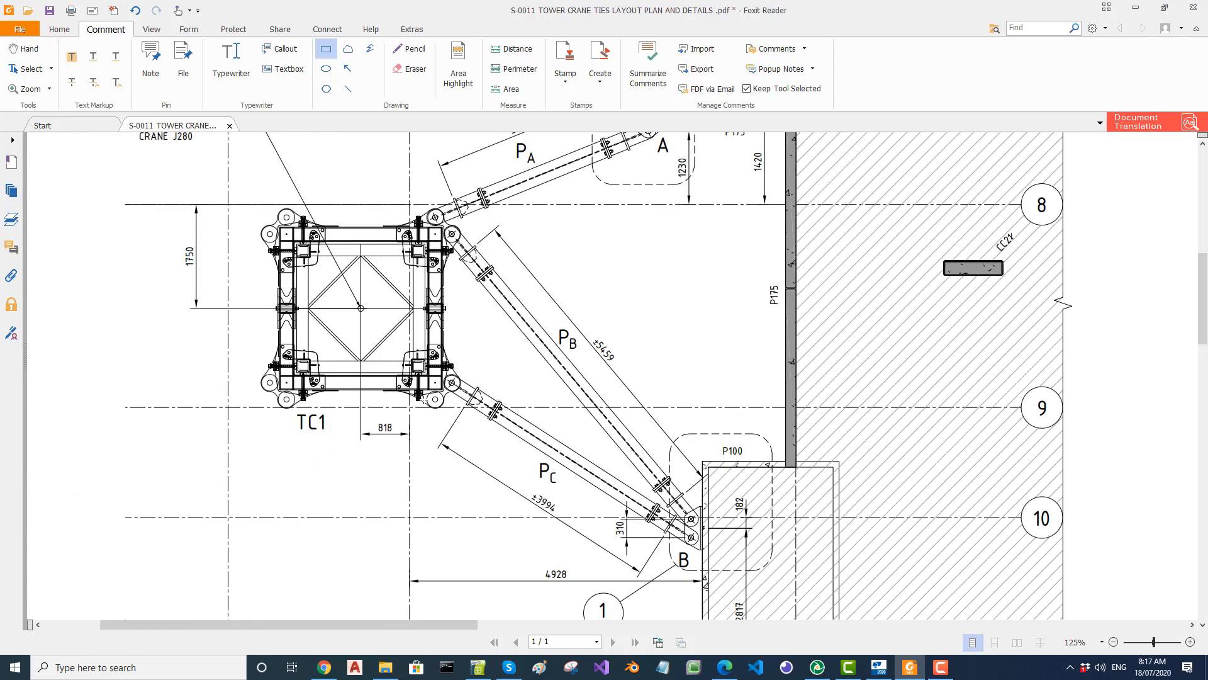
Step: Draw a rectangle markup around the bracket at support B where ties PB and PC meet the wall
{"action": "scroll", "coordinate": [669, 549], "scroll_direction": "up", "scroll_amount": 3, "text": "ctrl"}
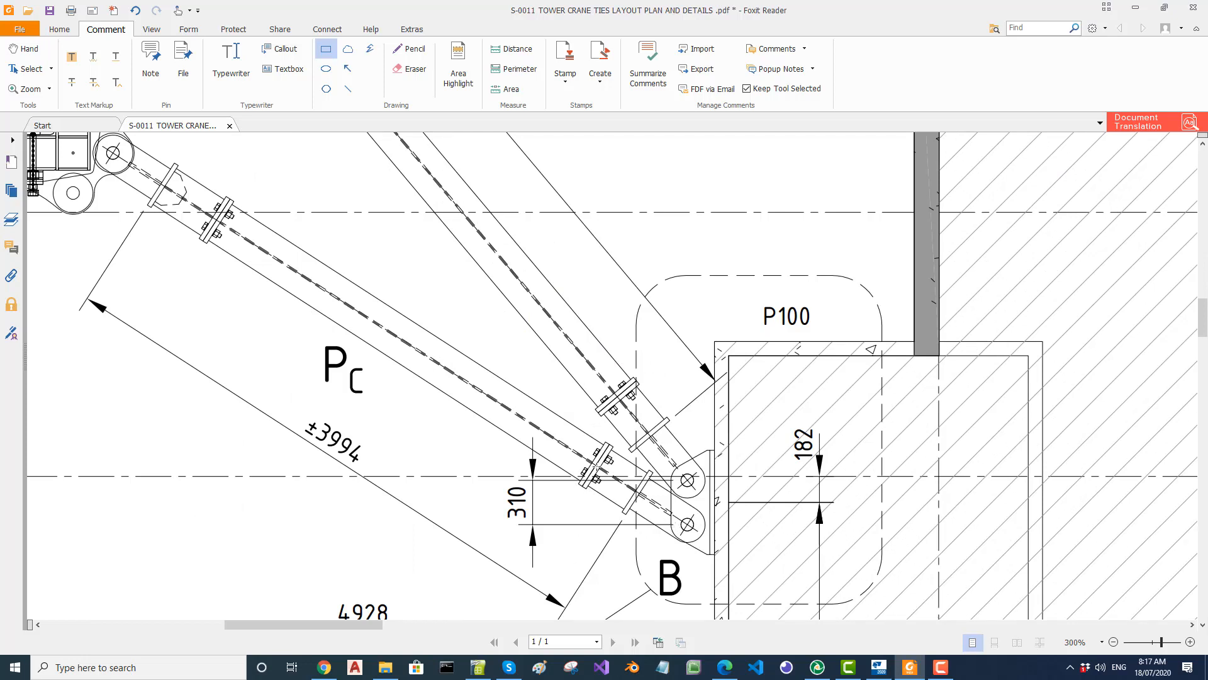
{"action": "scroll", "coordinate": [597, 466], "scroll_direction": "up", "scroll_amount": 3}
{"action": "scroll", "coordinate": [535, 463], "scroll_direction": "down", "scroll_amount": 2}
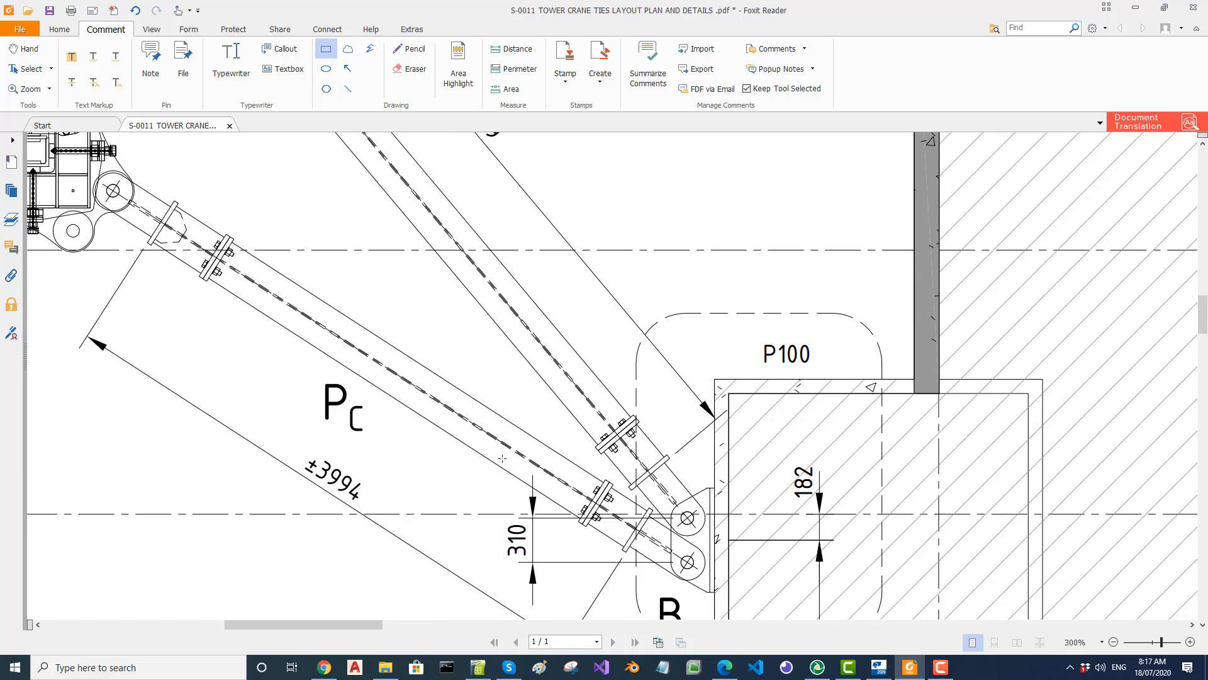
{"action": "left_click_drag", "start_coordinate": [505, 397], "coordinate": [744, 605]}
{"action": "scroll", "coordinate": [531, 334], "scroll_direction": "up", "scroll_amount": 5}
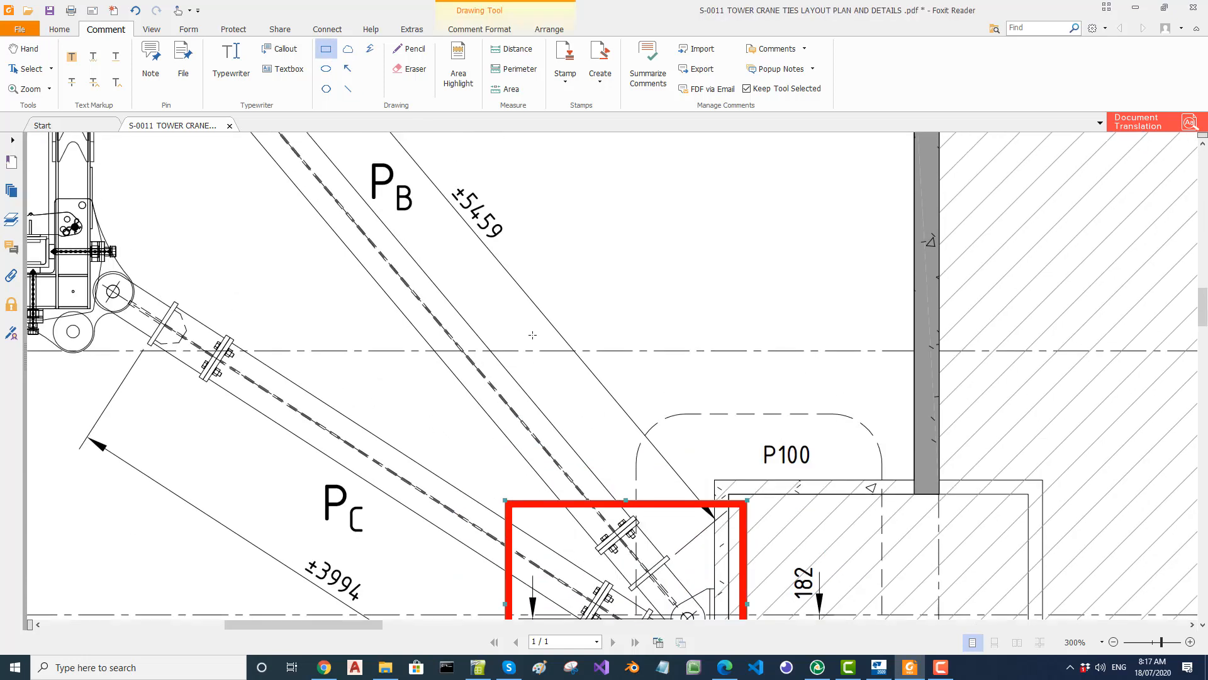
Step: Examine the layout plan from ties PB and PC past support B and the building edge down to the tie bracket details
{"action": "scroll", "coordinate": [532, 335], "scroll_direction": "up", "scroll_amount": 15}
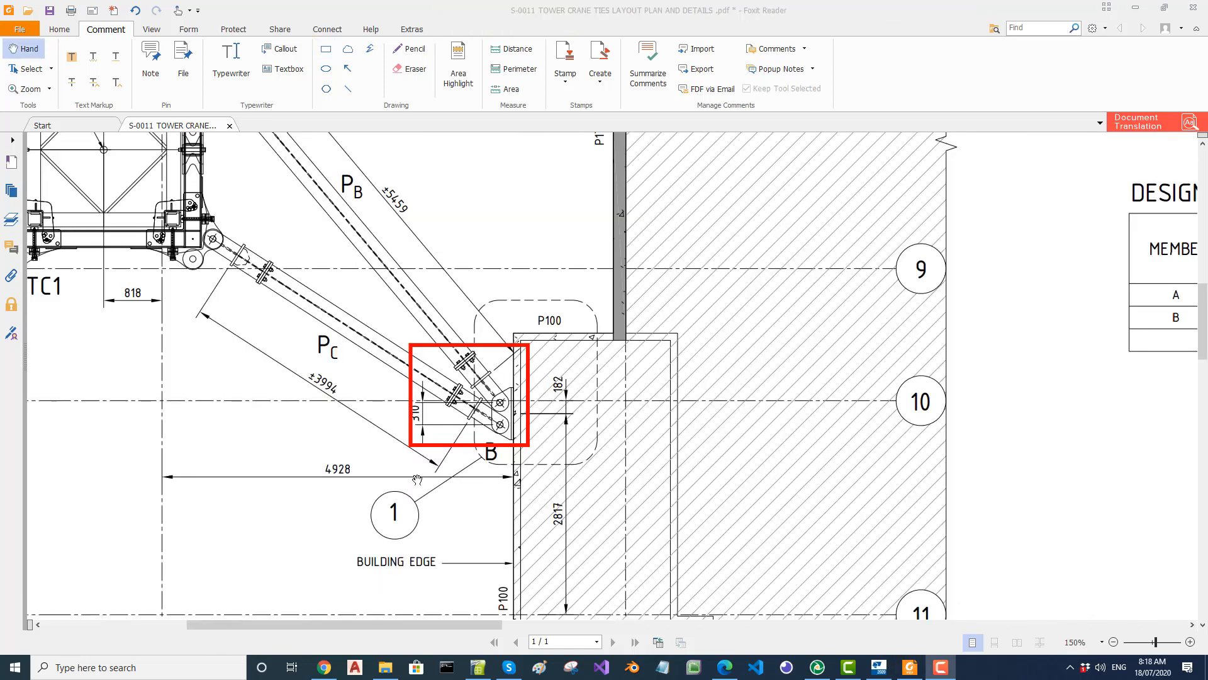
{"action": "left_click_drag", "start_coordinate": [403, 285], "coordinate": [458, 526]}
{"action": "mouse_move", "coordinate": [484, 321]}
{"action": "left_mouse_down"}
{"action": "mouse_move", "coordinate": [488, 417]}
{"action": "mouse_move", "coordinate": [488, 155]}
{"action": "left_mouse_up"}
{"action": "left_click_drag", "start_coordinate": [459, 402], "coordinate": [598, 42]}
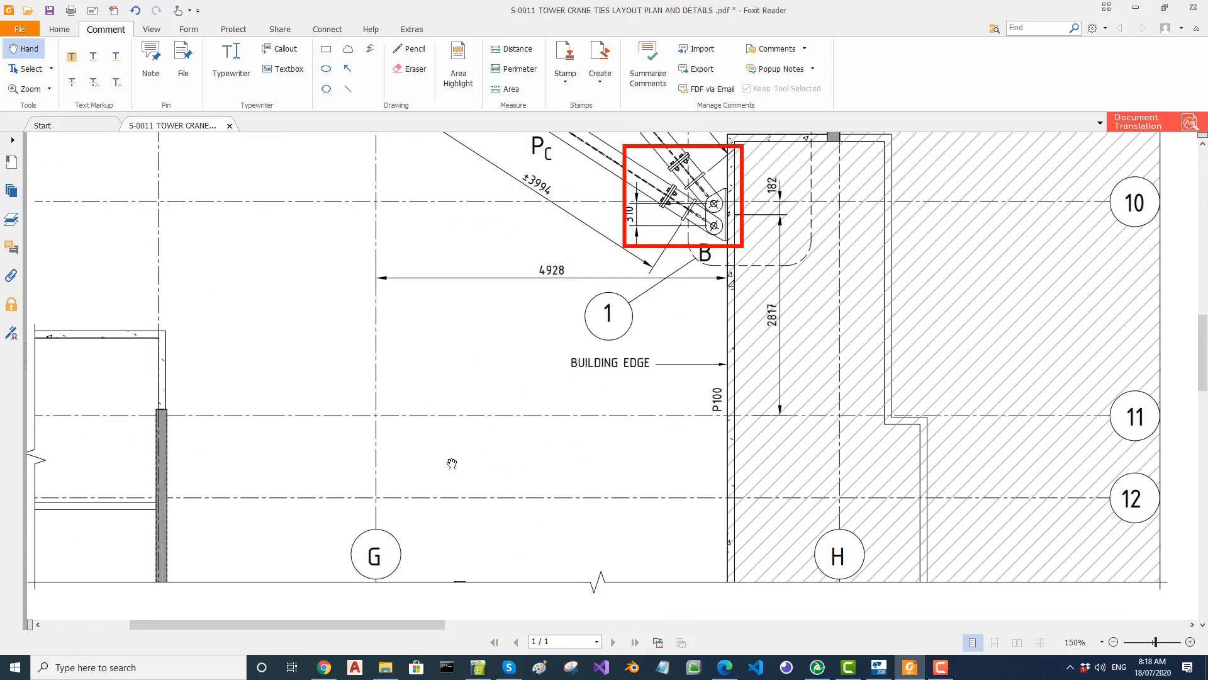
{"action": "left_click_drag", "start_coordinate": [451, 461], "coordinate": [584, 150]}
{"action": "left_click_drag", "start_coordinate": [472, 420], "coordinate": [471, 236]}
{"action": "scroll", "coordinate": [471, 237], "scroll_direction": "down", "scroll_amount": 1, "text": "ctrl"}
{"action": "scroll", "coordinate": [471, 238], "scroll_direction": "down", "scroll_amount": 2, "text": "ctrl"}
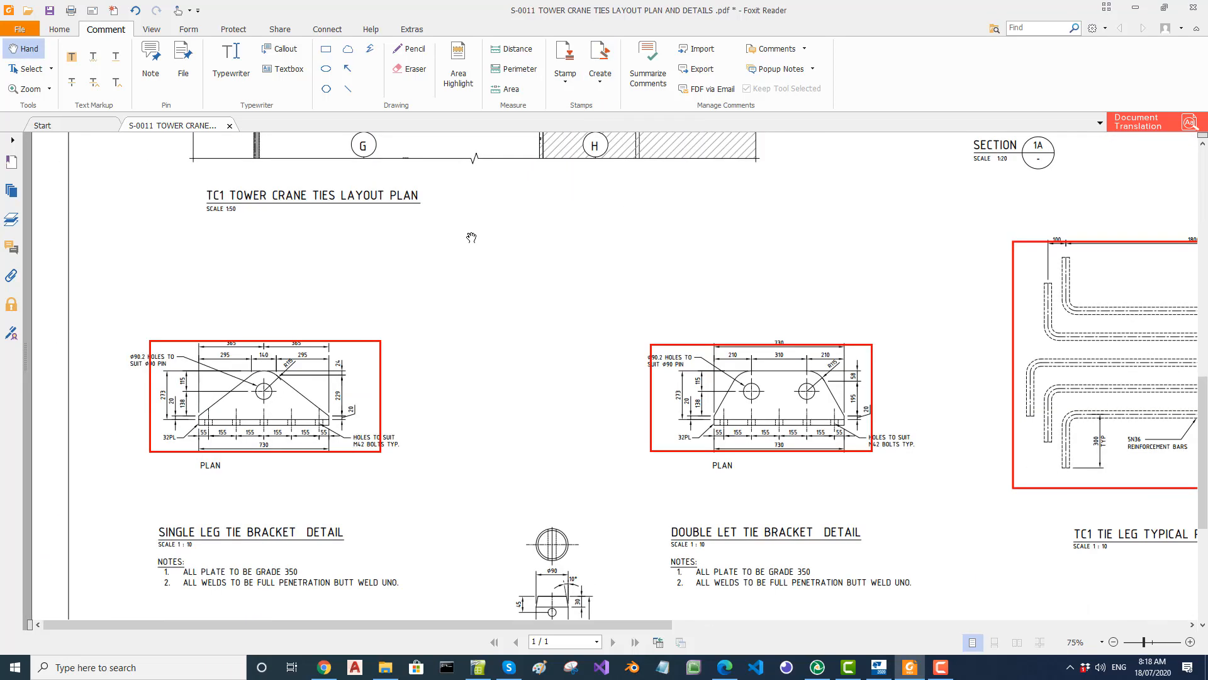
{"action": "scroll", "coordinate": [456, 261], "scroll_direction": "down", "scroll_amount": 1, "text": "ctrl"}
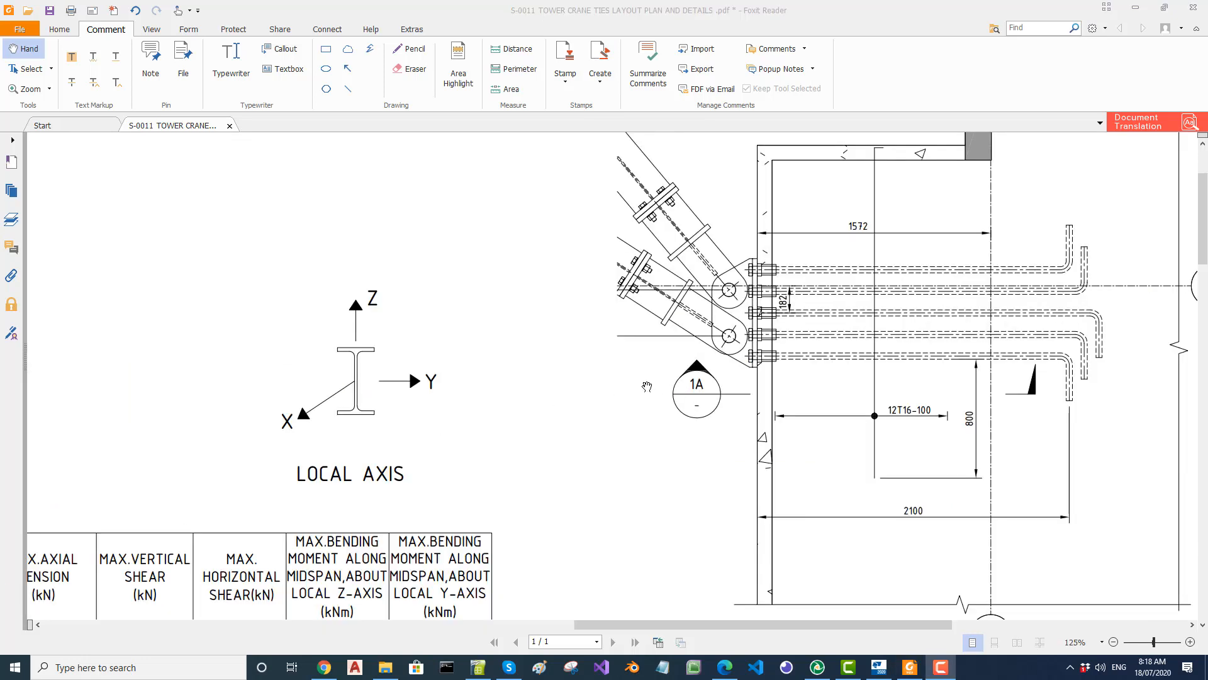
Step: Examine the anchorage bars and bracket connections to the slab in Detail 1 and Detail 2
{"action": "left_click_drag", "start_coordinate": [647, 385], "coordinate": [597, 385]}
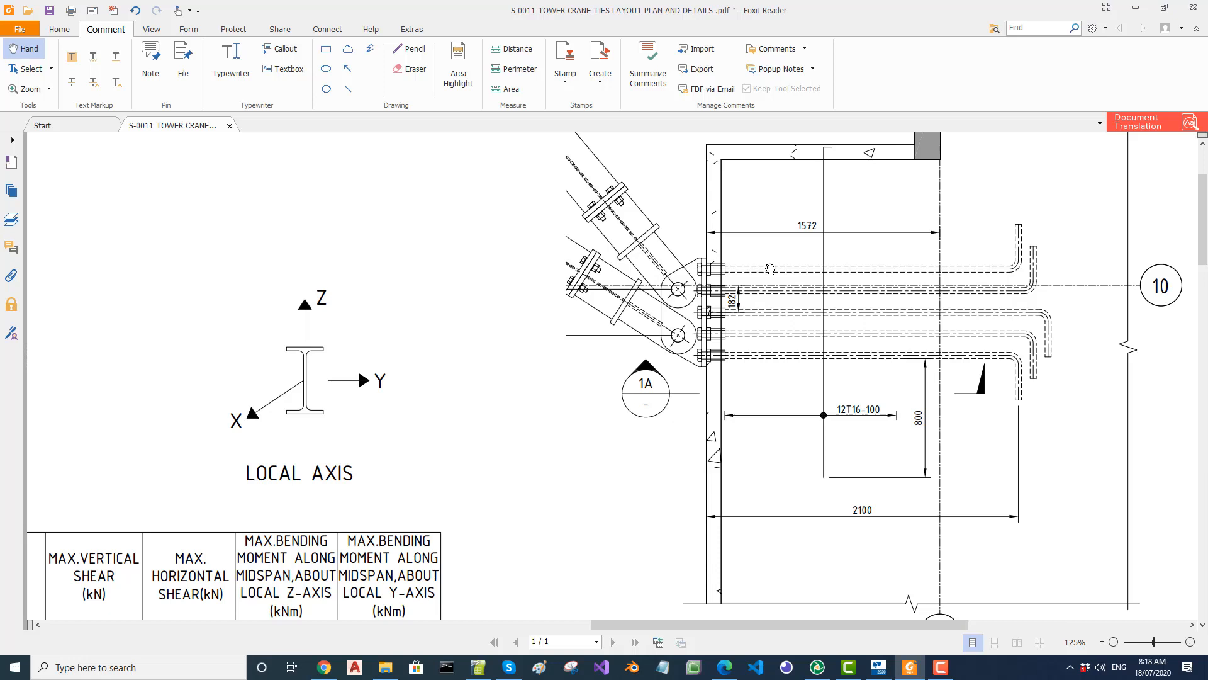
{"action": "scroll", "coordinate": [770, 268], "scroll_direction": "down", "scroll_amount": 1, "text": "ctrl"}
{"action": "scroll", "coordinate": [786, 352], "scroll_direction": "down", "scroll_amount": 5}
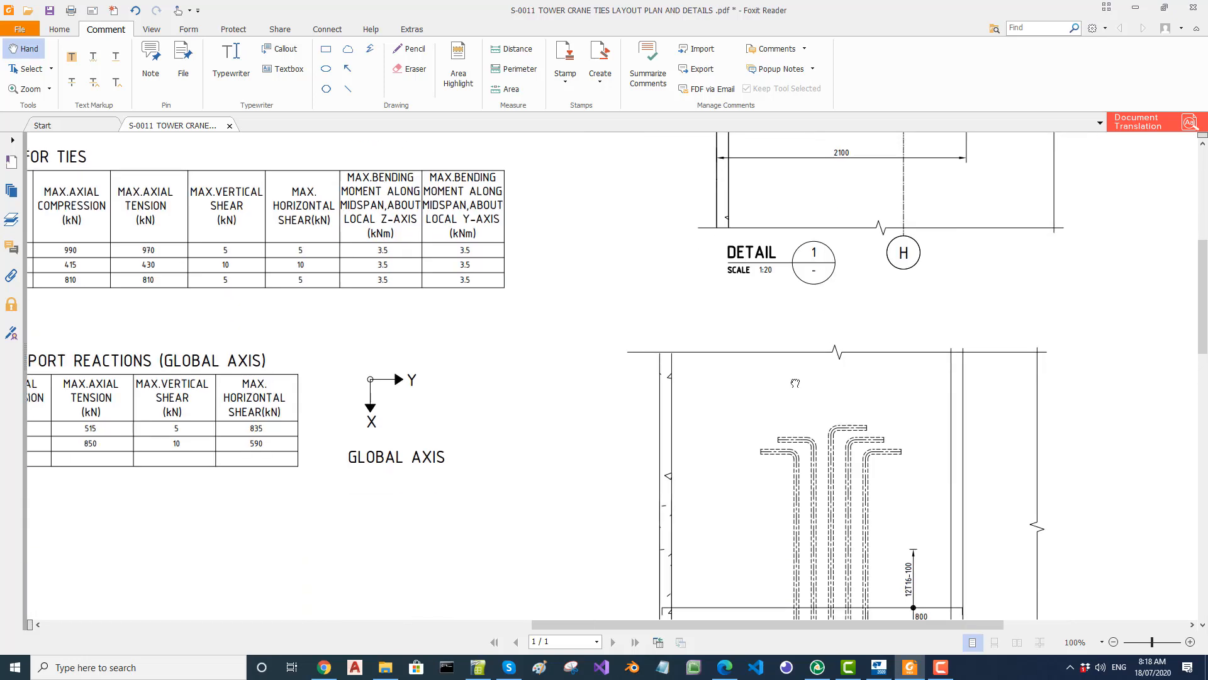
{"action": "scroll", "coordinate": [794, 383], "scroll_direction": "down", "scroll_amount": 5}
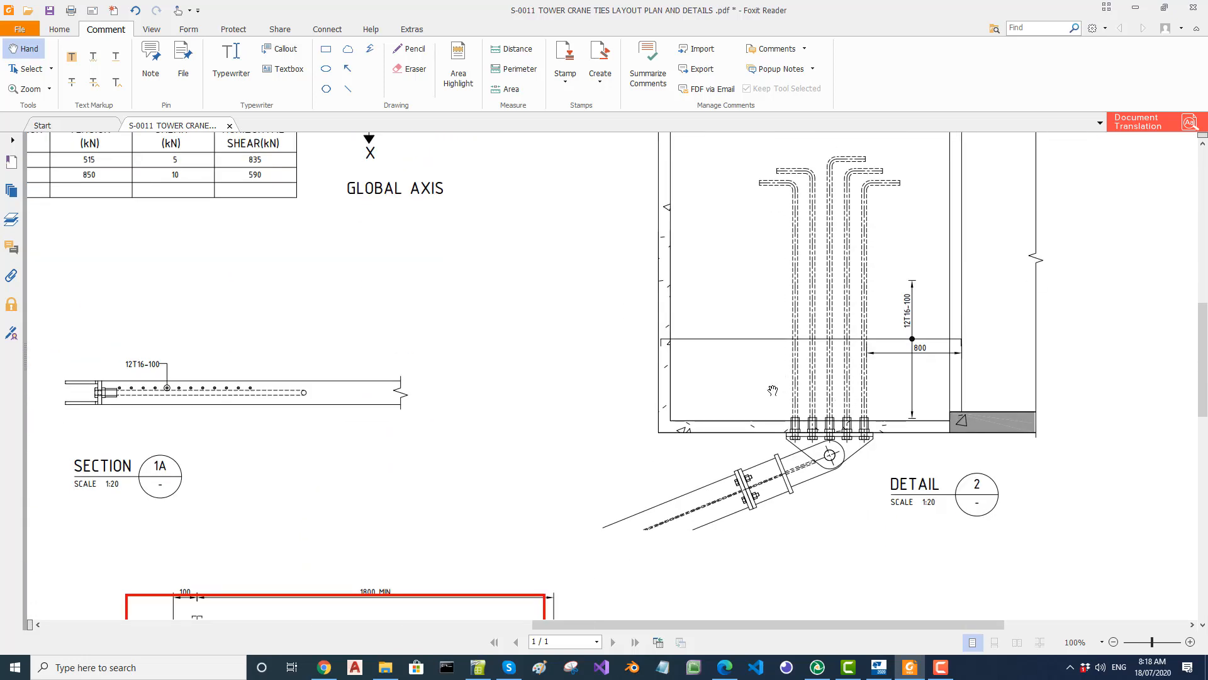
Step: Undo the rectangle markups on the drawing
{"action": "key", "text": "ctrl+z"}
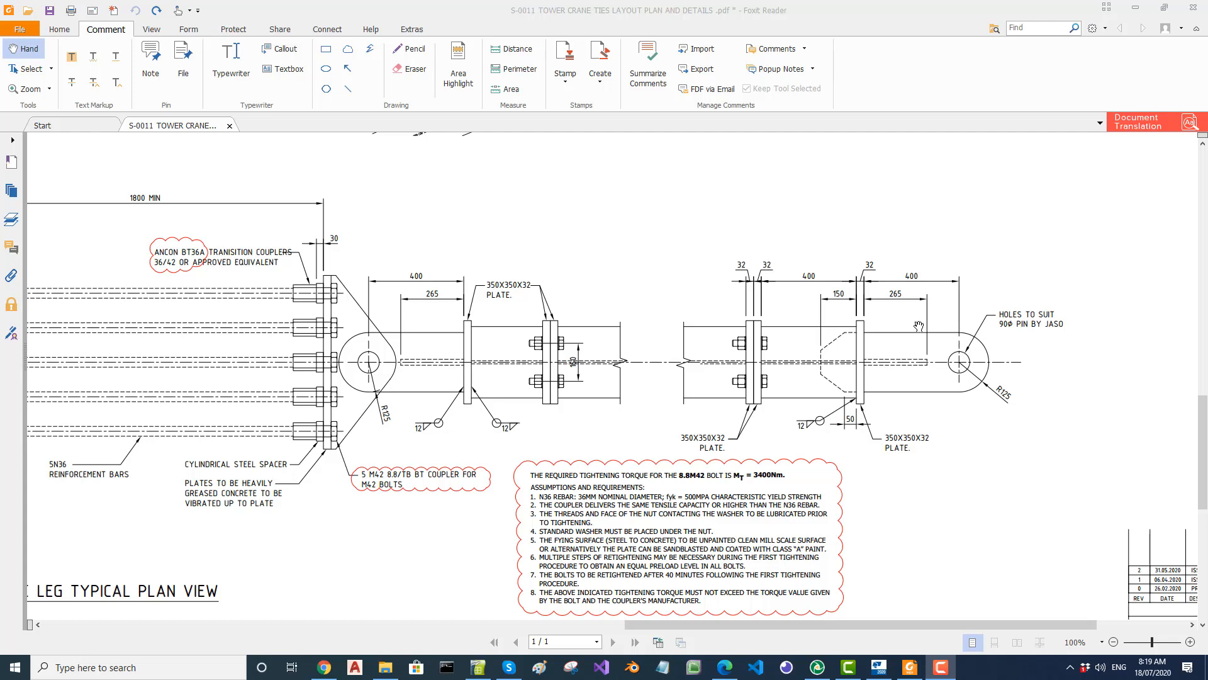
Step: Examine the pinned ends, bolted splices and 350x350x32 plates in the TC1 tie leg typical plan view
{"action": "scroll", "coordinate": [941, 332], "scroll_direction": "up", "scroll_amount": 2, "text": "ctrl"}
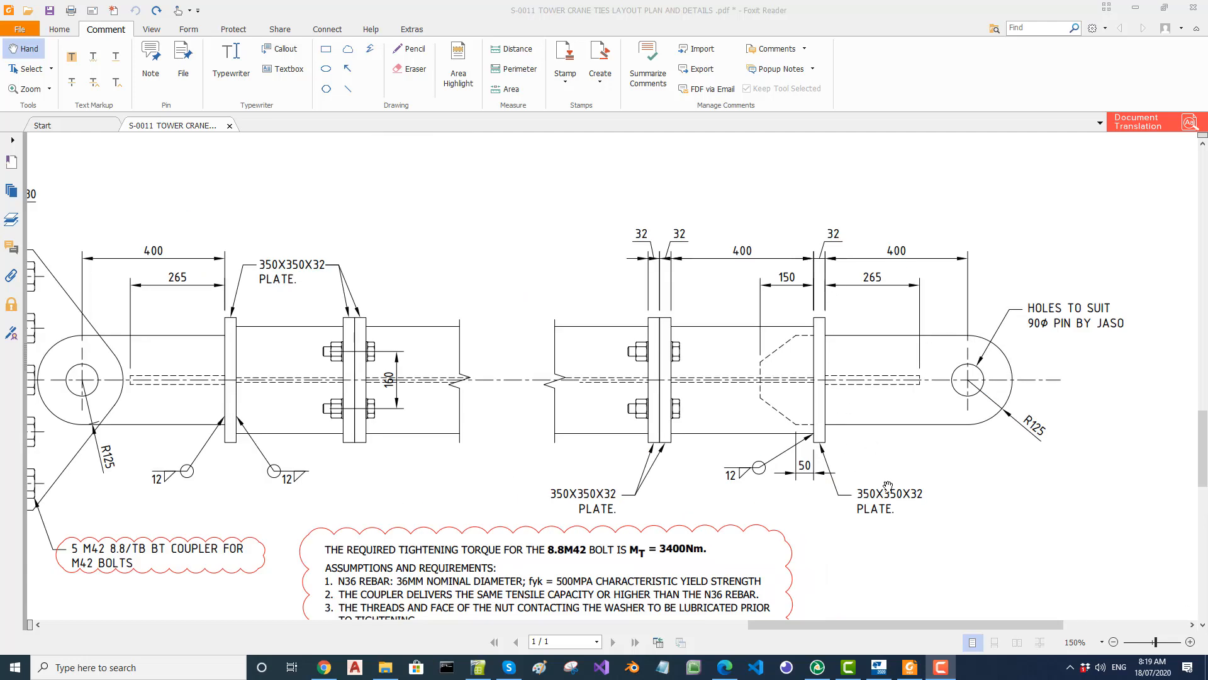
{"action": "left_click_drag", "start_coordinate": [719, 447], "coordinate": [871, 446]}
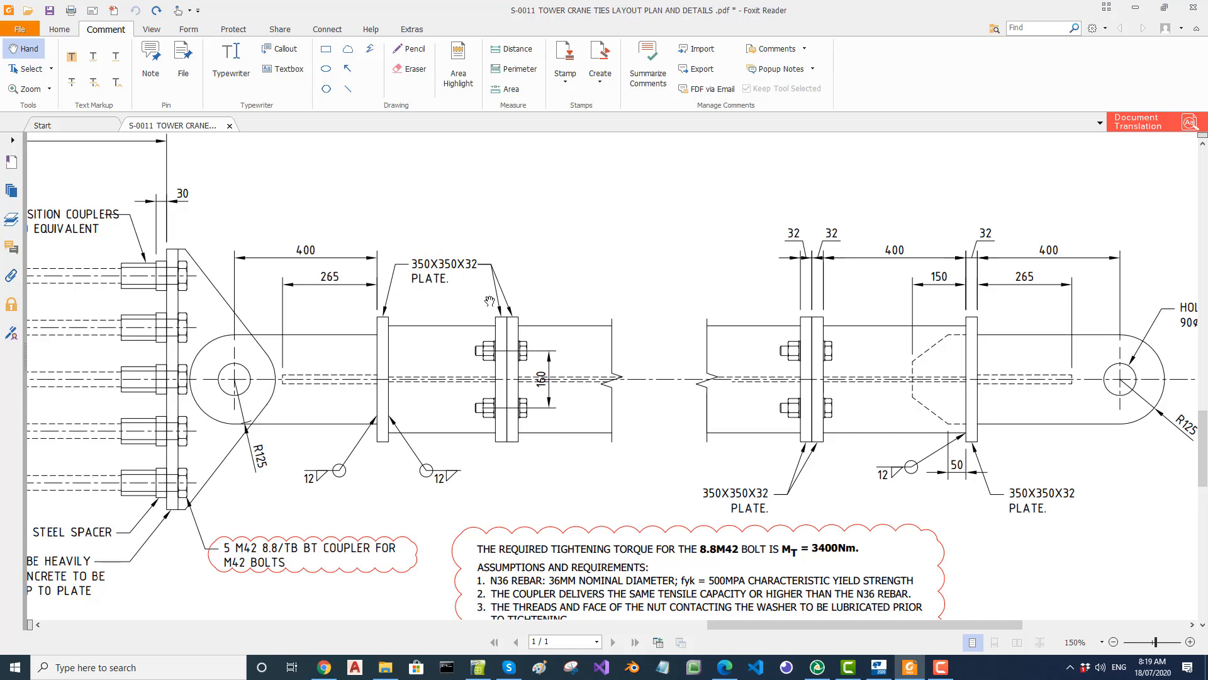
{"action": "left_click_drag", "start_coordinate": [909, 340], "coordinate": [795, 343]}
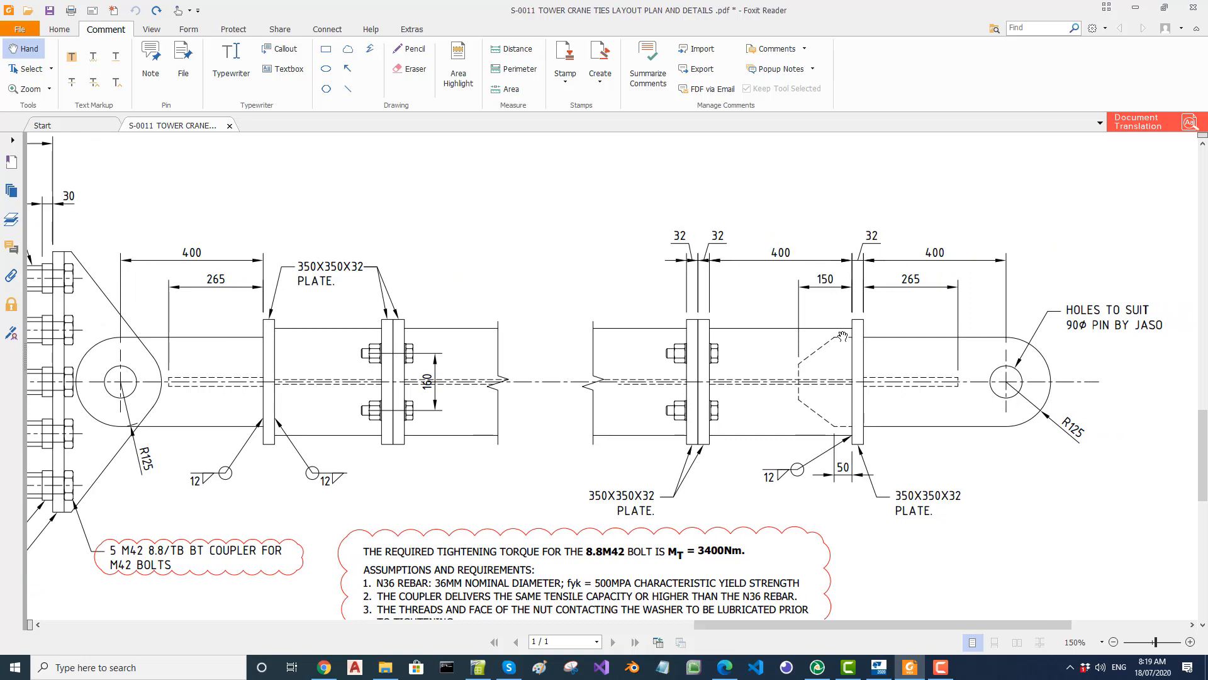
{"action": "scroll", "coordinate": [843, 335], "scroll_direction": "down", "scroll_amount": 1, "text": "ctrl"}
{"action": "left_click_drag", "start_coordinate": [763, 317], "coordinate": [795, 319]}
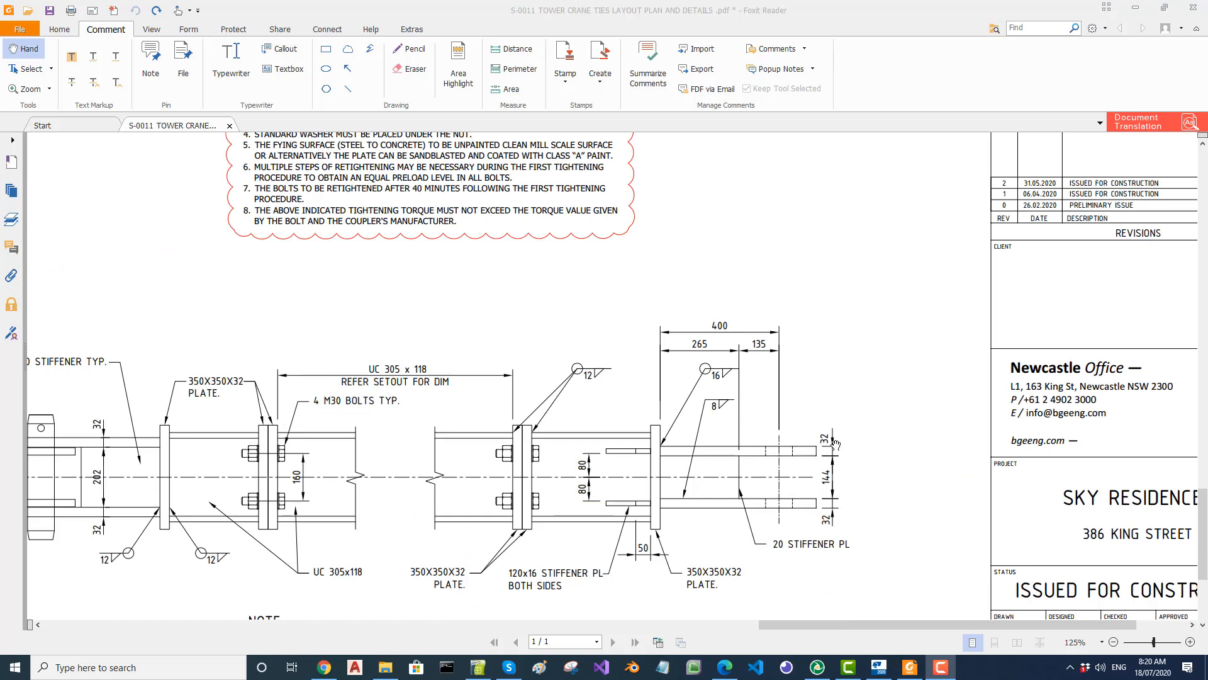
Step: Examine the TC1 tie leg typical side view, including its pin, stiffeners, welds, bolted plates and UC 305x118 section, against the plan view
{"action": "scroll", "coordinate": [827, 476], "scroll_direction": "down", "scroll_amount": 1, "text": "ctrl"}
{"action": "scroll", "coordinate": [221, 483], "scroll_direction": "up", "scroll_amount": 1, "text": "ctrl"}
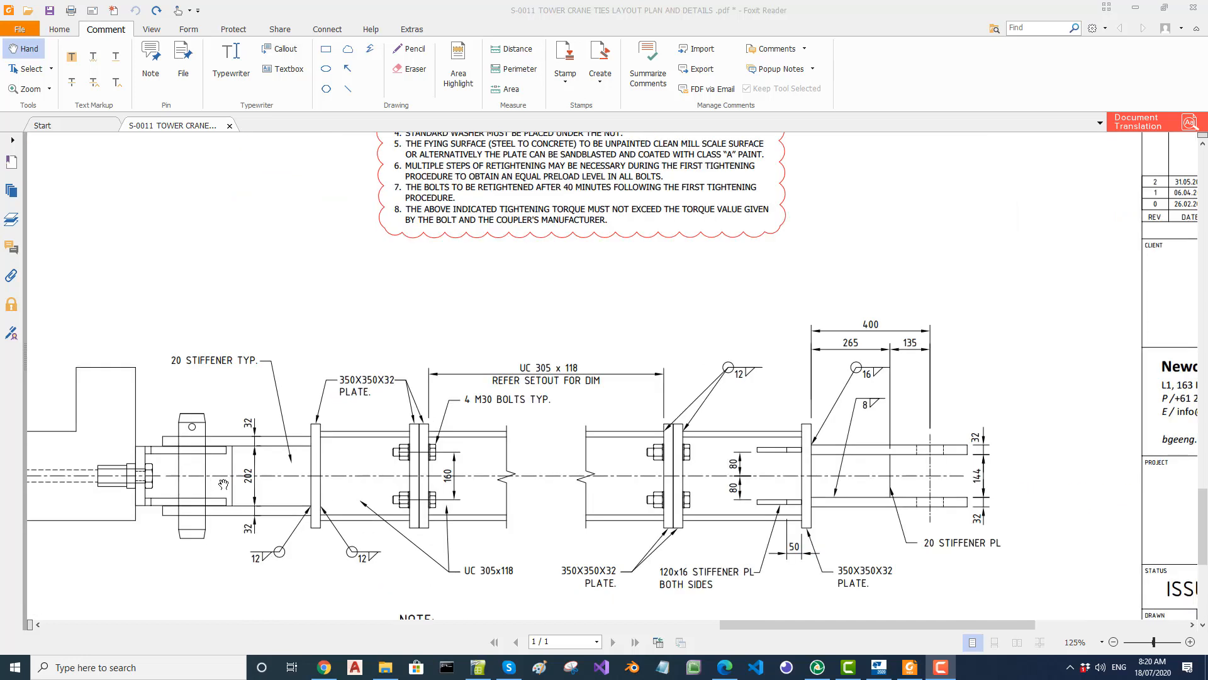
{"action": "scroll", "coordinate": [224, 483], "scroll_direction": "up", "scroll_amount": 1, "text": "ctrl"}
{"action": "left_click_drag", "start_coordinate": [313, 474], "coordinate": [371, 479]}
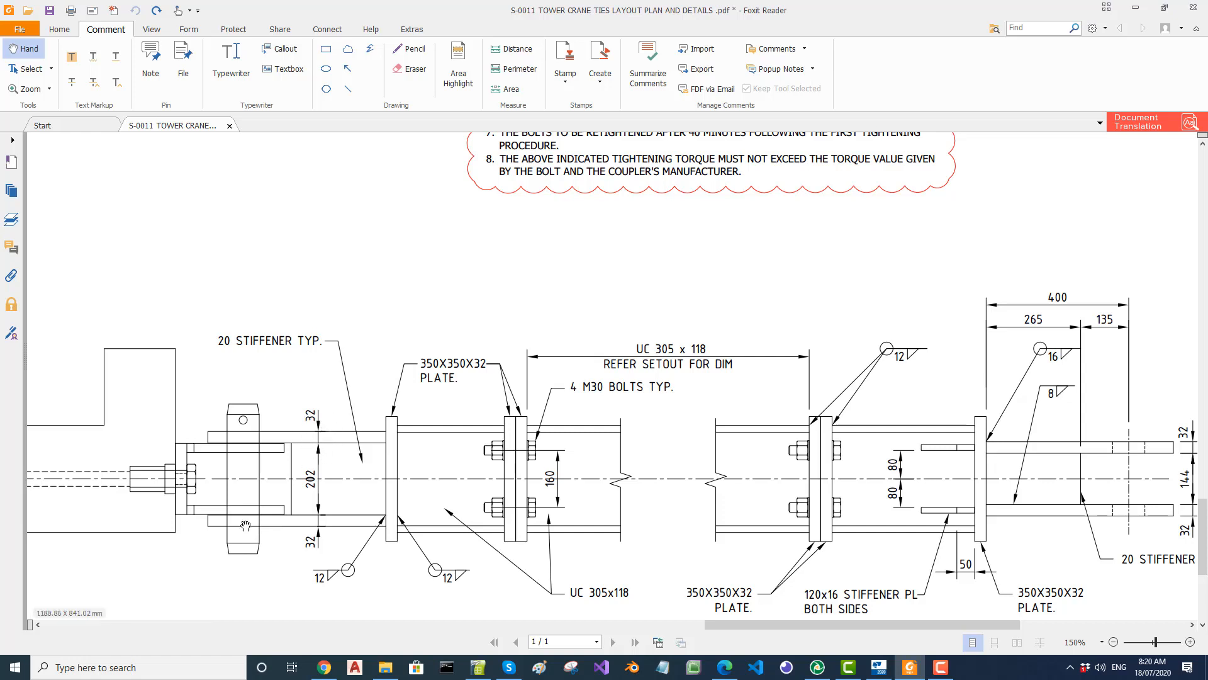
{"action": "scroll", "coordinate": [355, 517], "scroll_direction": "down", "scroll_amount": 1, "text": "ctrl"}
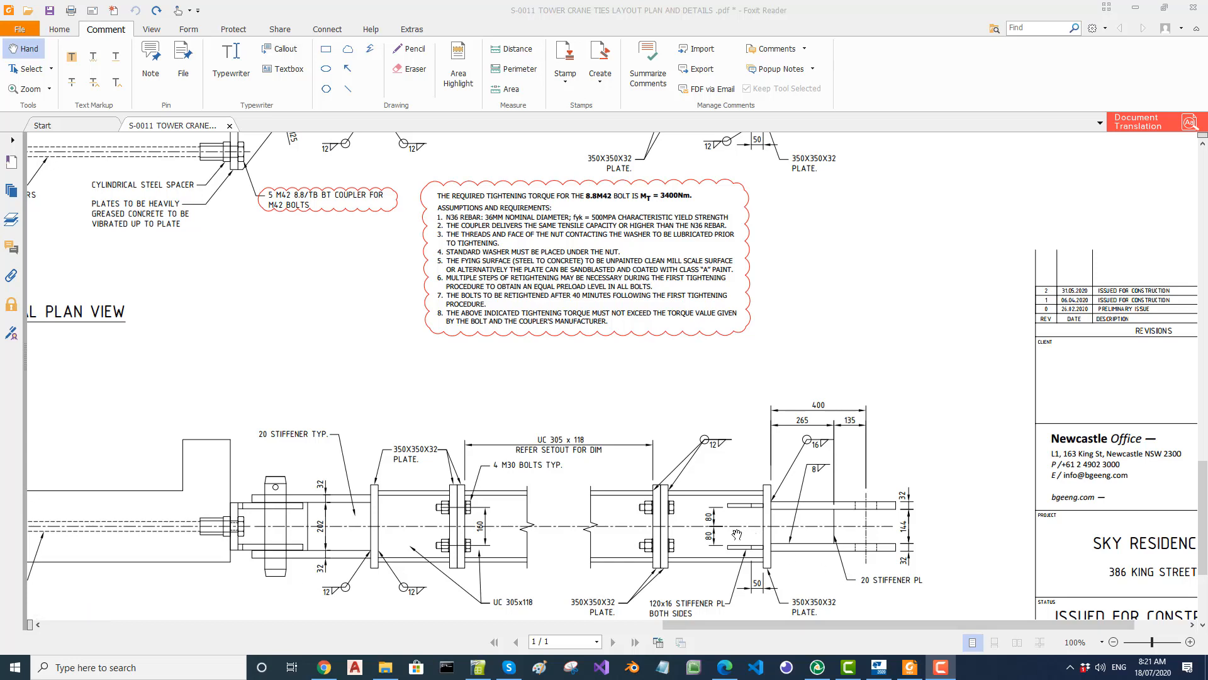
{"action": "scroll", "coordinate": [713, 534], "scroll_direction": "up", "scroll_amount": 1, "text": "ctrl"}
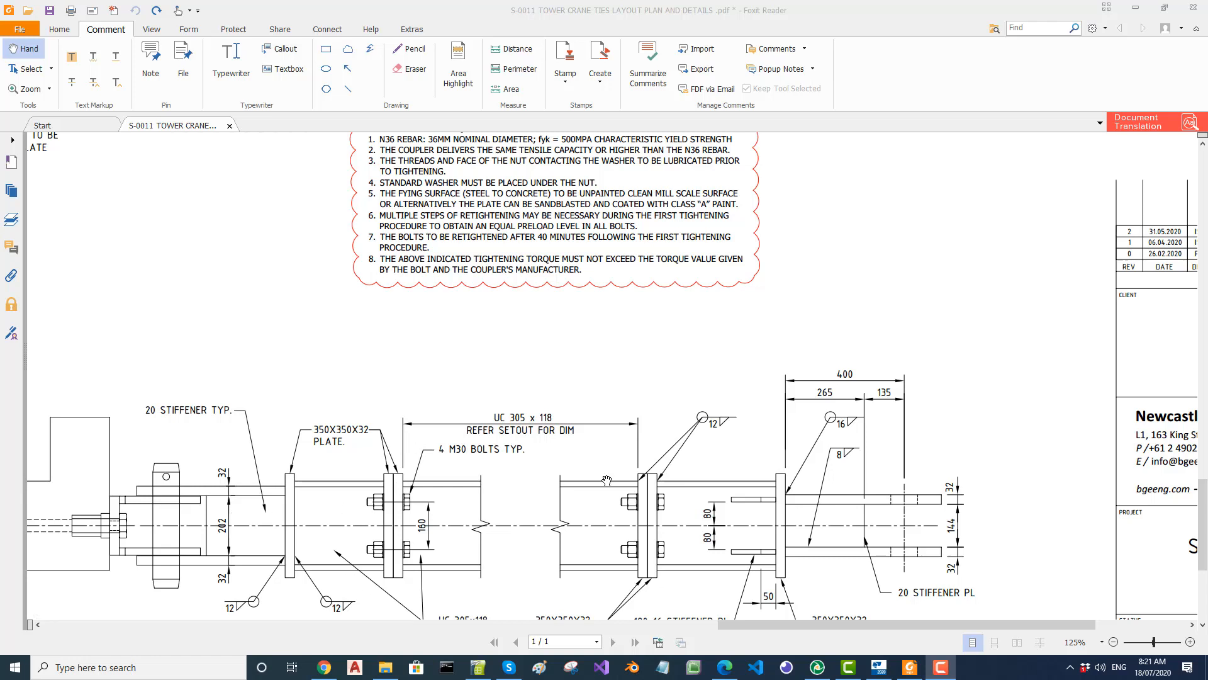
{"action": "scroll", "coordinate": [755, 459], "scroll_direction": "down", "scroll_amount": 1, "text": "ctrl"}
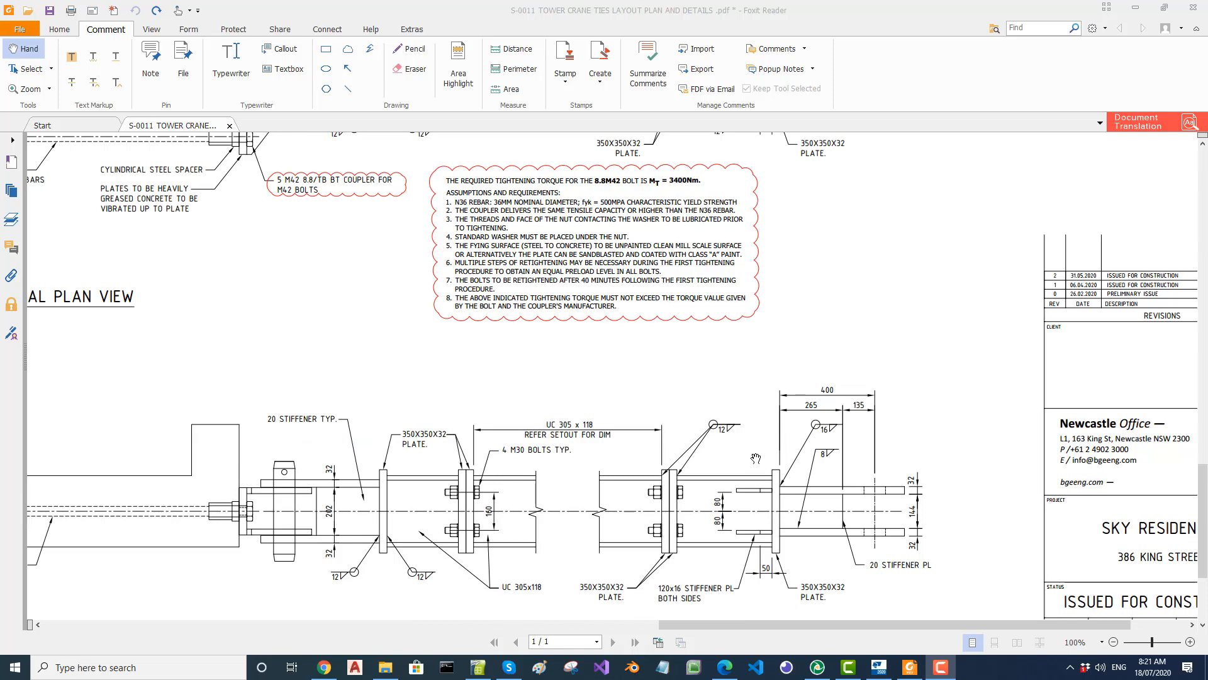
{"action": "scroll", "coordinate": [756, 458], "scroll_direction": "down", "scroll_amount": 2, "text": "ctrl"}
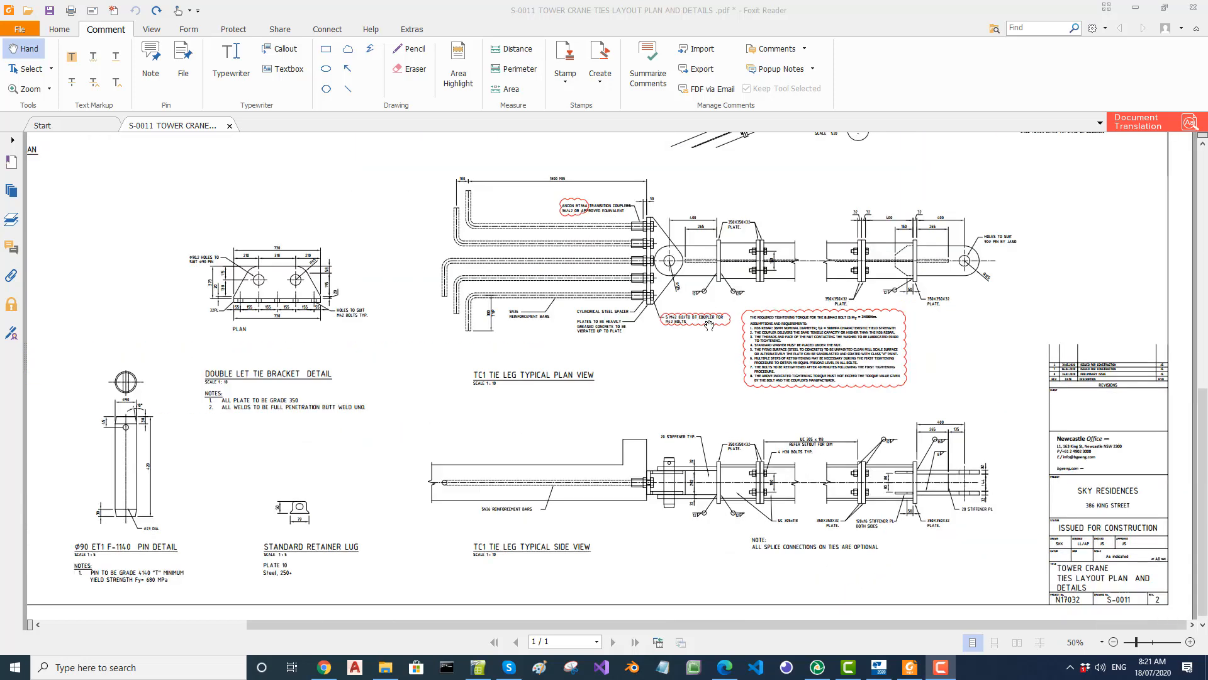
{"action": "left_click_drag", "start_coordinate": [625, 325], "coordinate": [624, 327]}
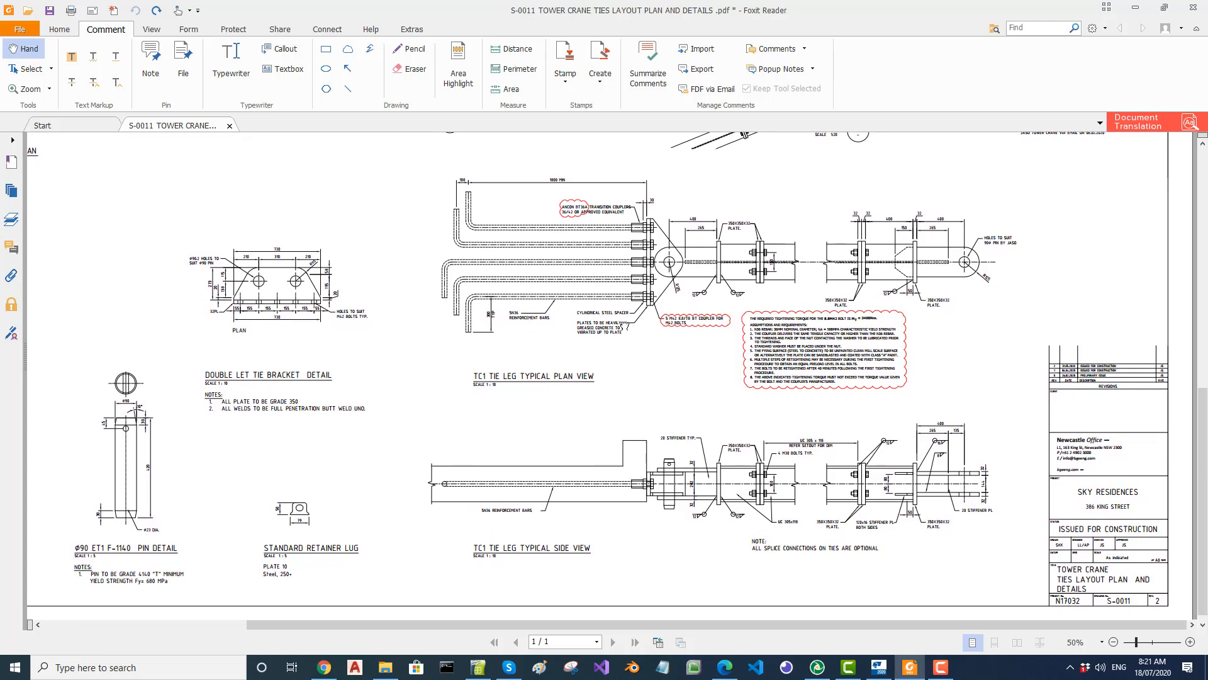
{"action": "left_click_drag", "start_coordinate": [625, 326], "coordinate": [621, 322]}
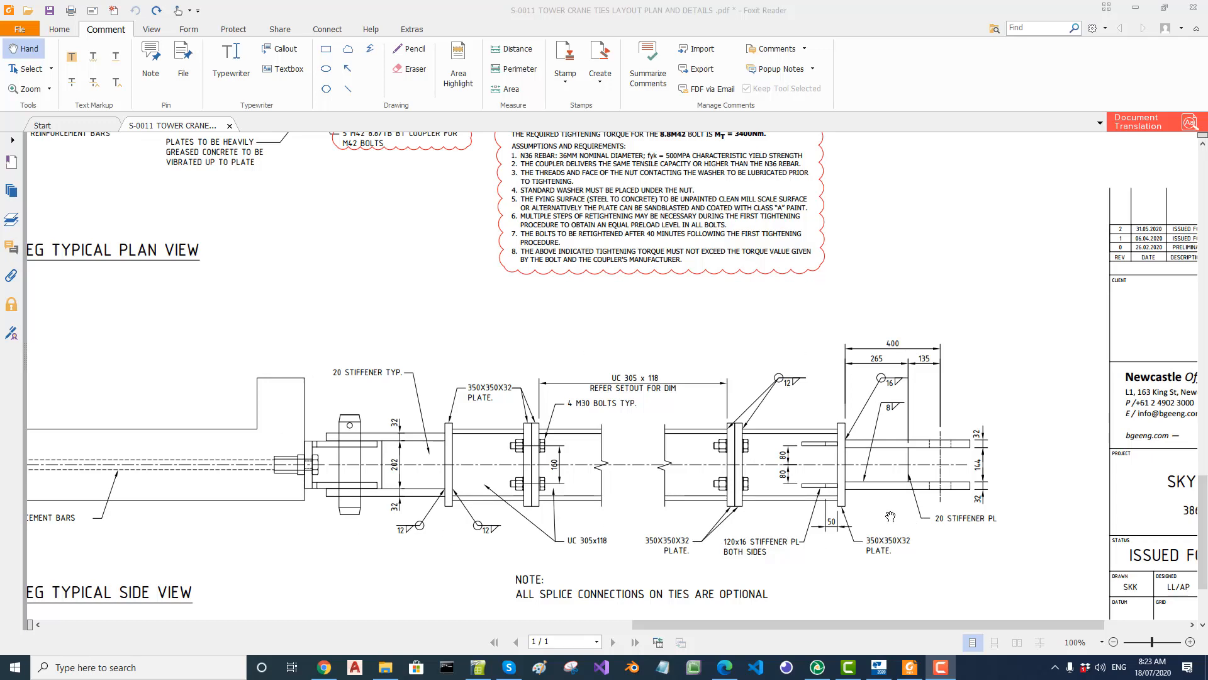
Step: Examine the arrangement of ties PA, PB and PC on the layout plan together with the force tables and tie leg details
{"action": "scroll", "coordinate": [894, 516], "scroll_direction": "down", "scroll_amount": 4, "text": "ctrl"}
{"action": "left_click_drag", "start_coordinate": [355, 321], "coordinate": [656, 656]}
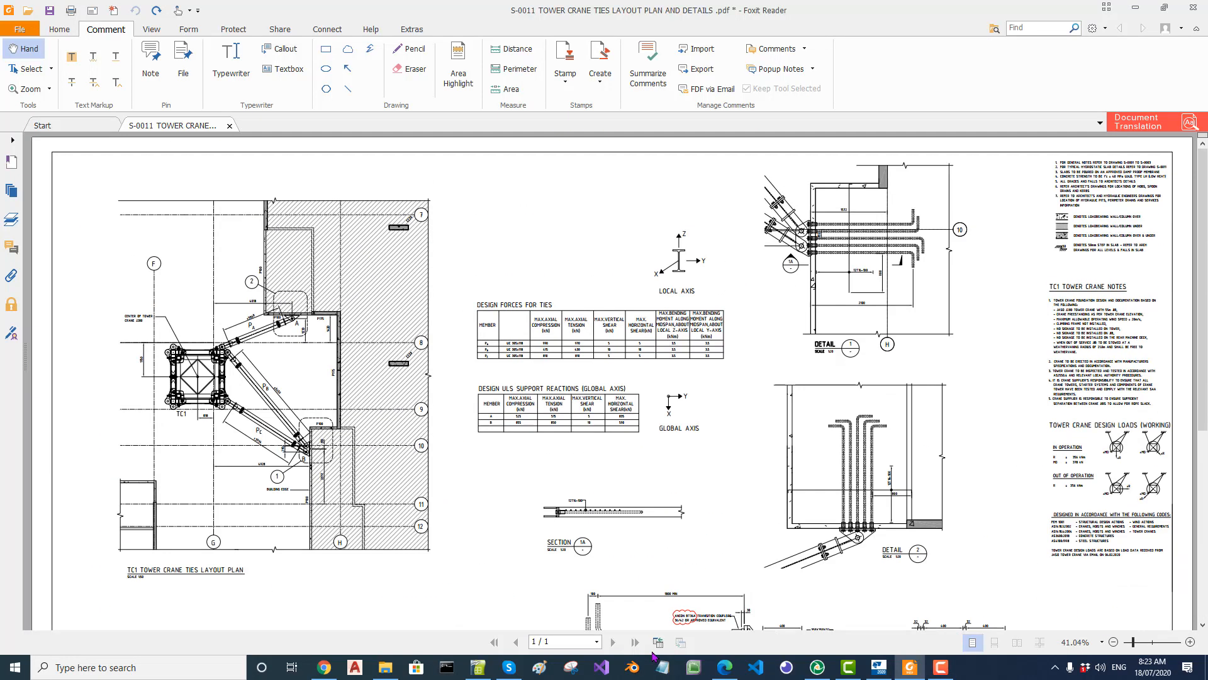
{"action": "scroll", "coordinate": [210, 427], "scroll_direction": "up", "scroll_amount": 3, "text": "ctrl"}
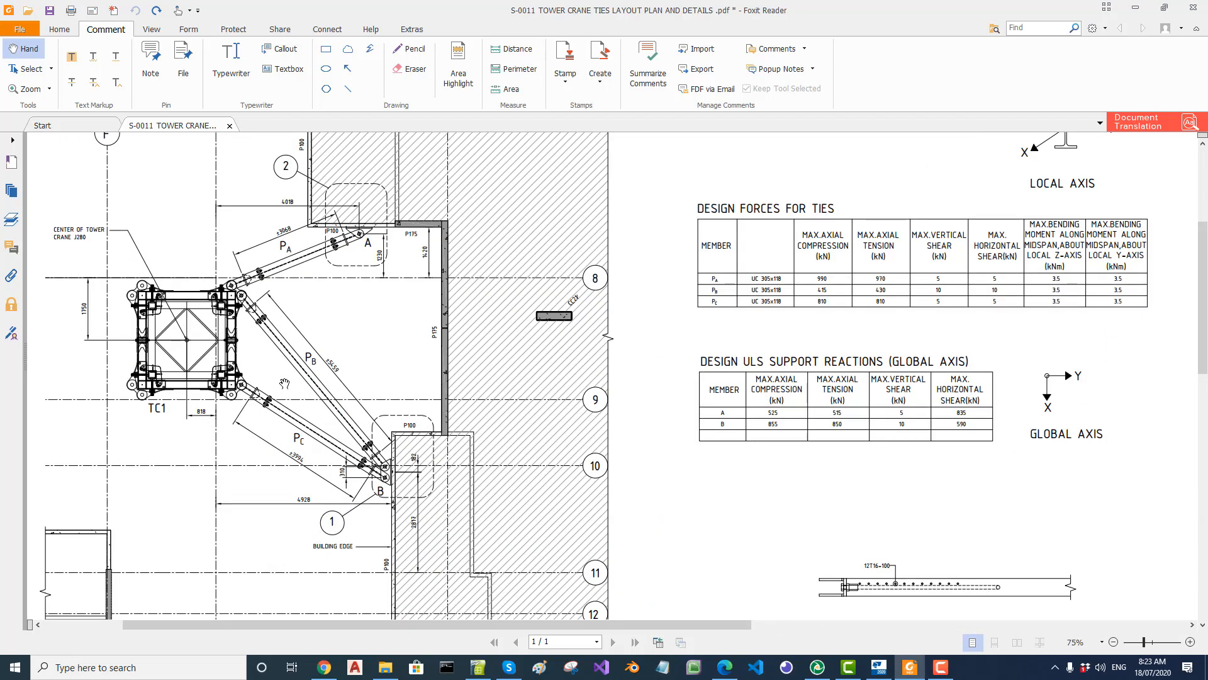
{"action": "scroll", "coordinate": [285, 383], "scroll_direction": "down", "scroll_amount": 1, "text": "ctrl"}
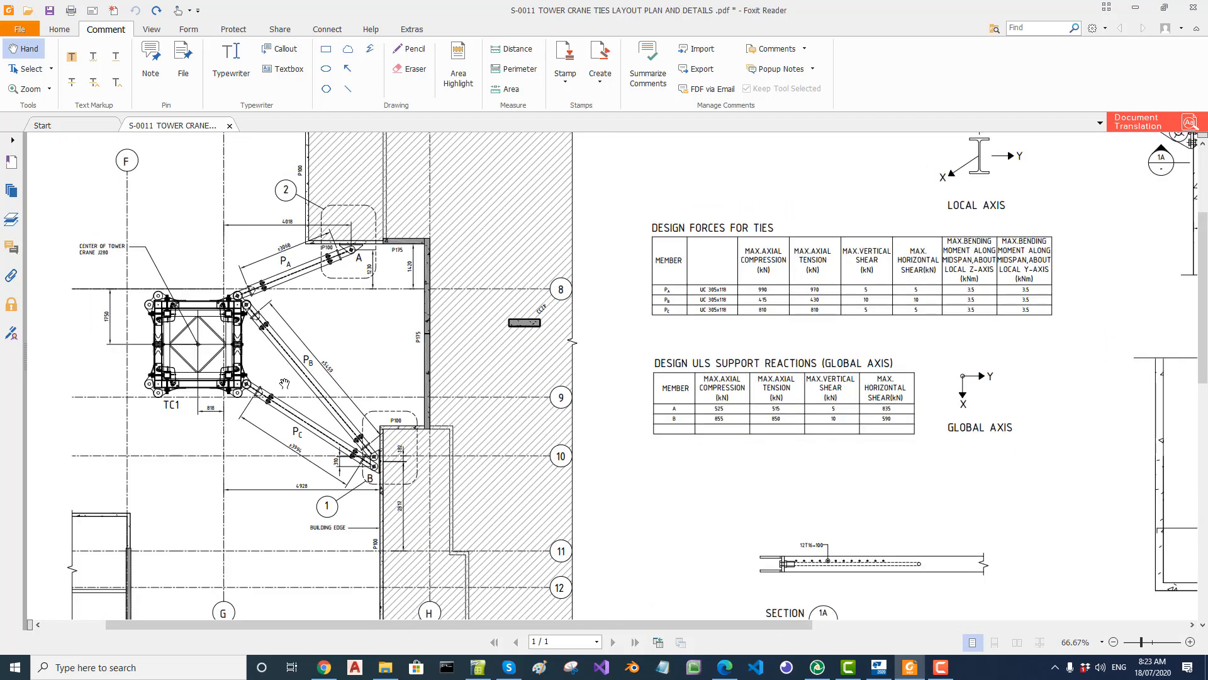
{"action": "scroll", "coordinate": [285, 383], "scroll_direction": "down", "scroll_amount": 1, "text": "ctrl"}
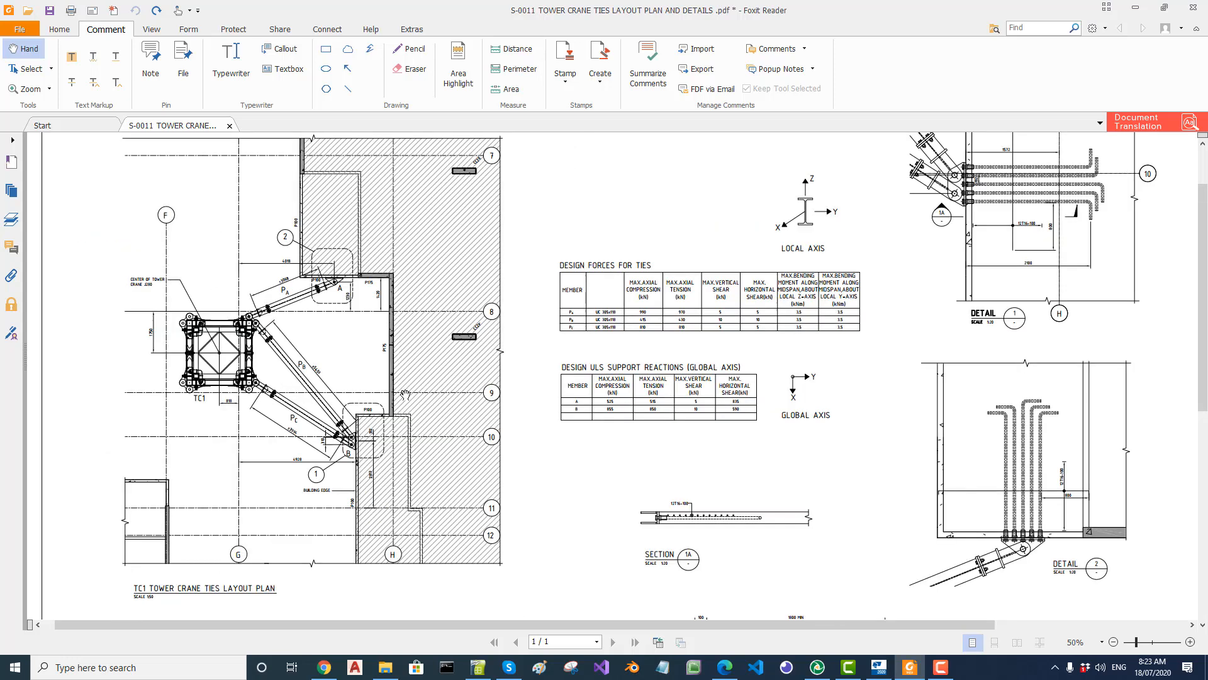
{"action": "scroll", "coordinate": [383, 428], "scroll_direction": "up", "scroll_amount": 2, "text": "ctrl"}
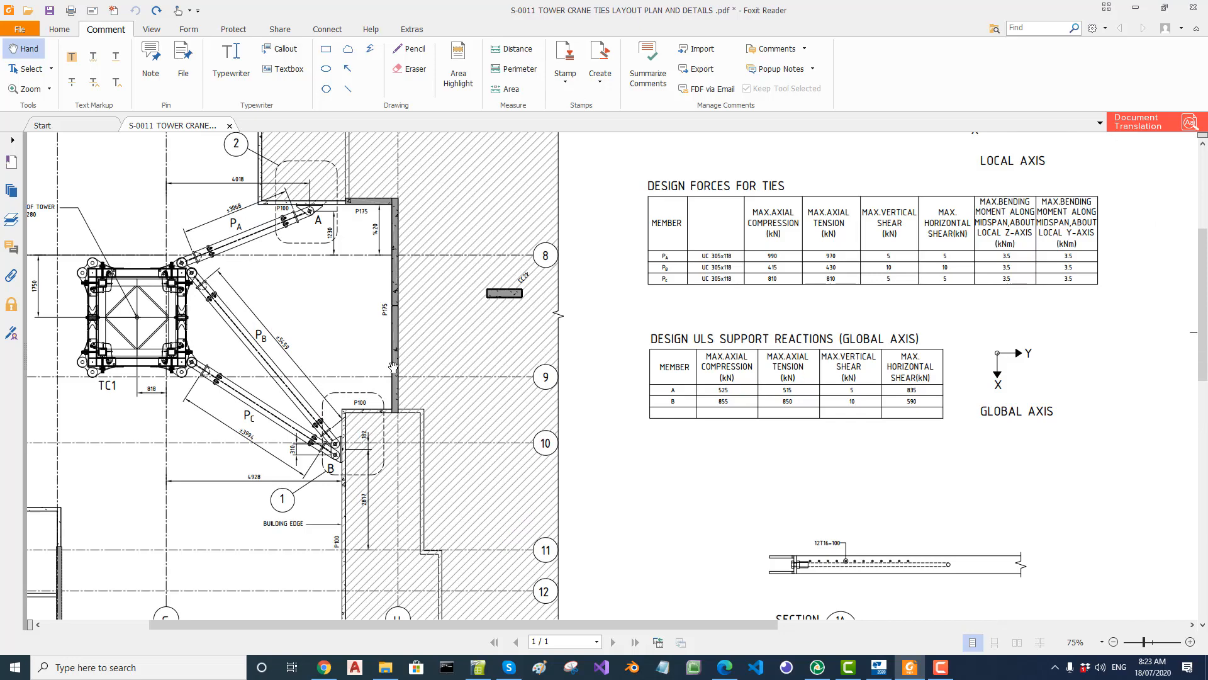
{"action": "scroll", "coordinate": [393, 366], "scroll_direction": "down", "scroll_amount": 3, "text": "ctrl"}
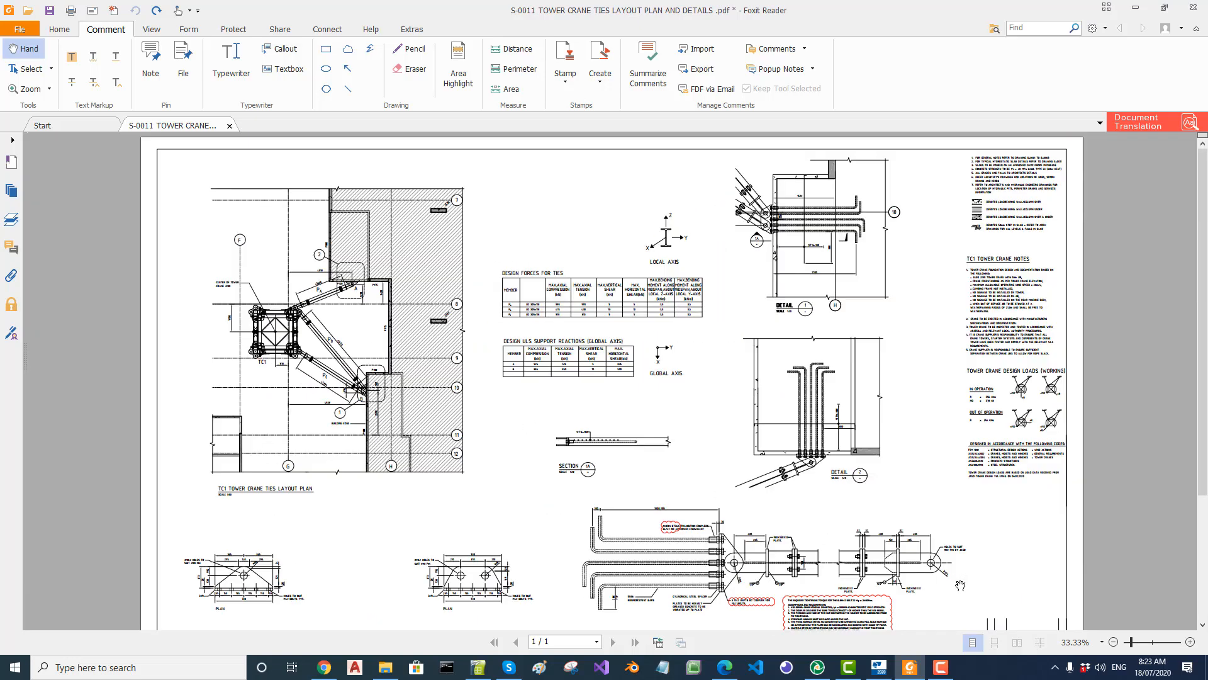
{"action": "scroll", "coordinate": [906, 503], "scroll_direction": "up", "scroll_amount": 2, "text": "ctrl"}
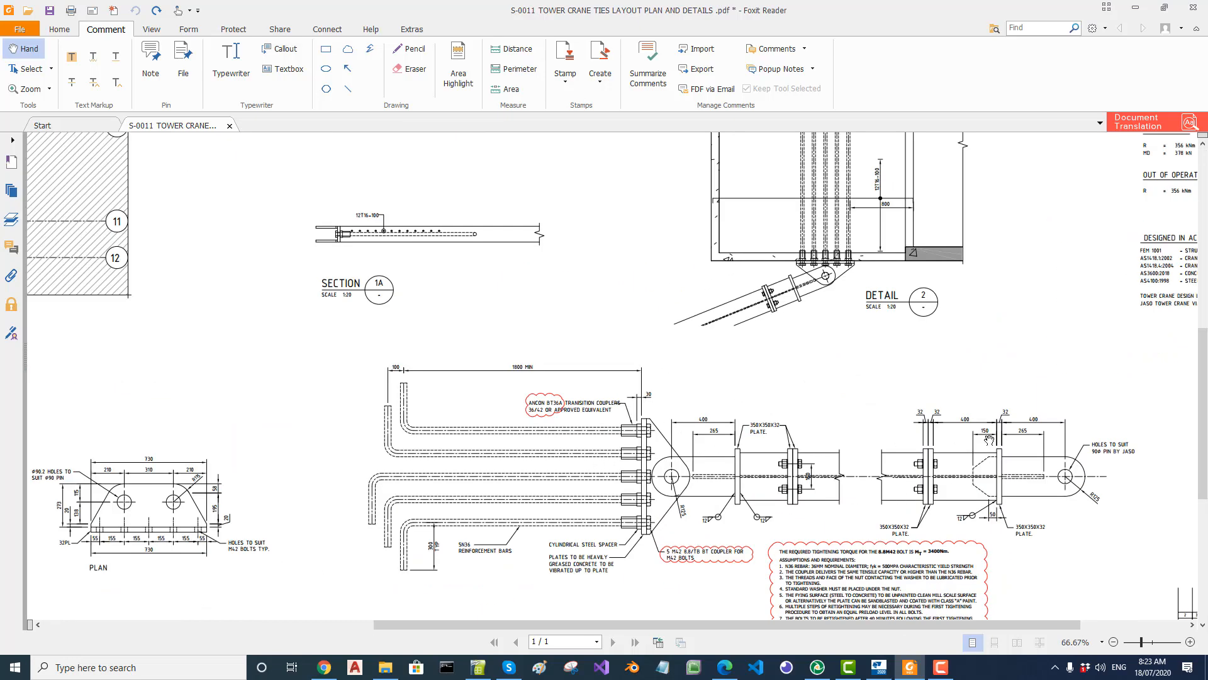
{"action": "scroll", "coordinate": [749, 496], "scroll_direction": "down", "scroll_amount": 1, "text": "ctrl"}
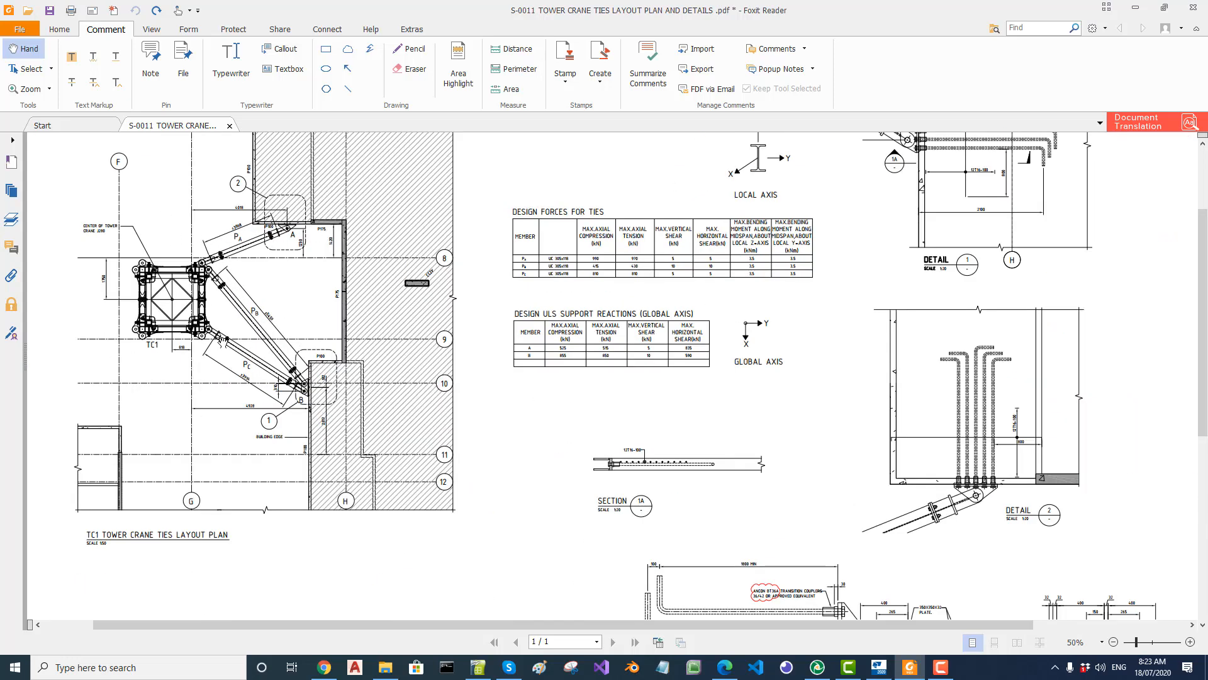
{"action": "scroll", "coordinate": [727, 370], "scroll_direction": "down", "scroll_amount": 1, "text": "ctrl"}
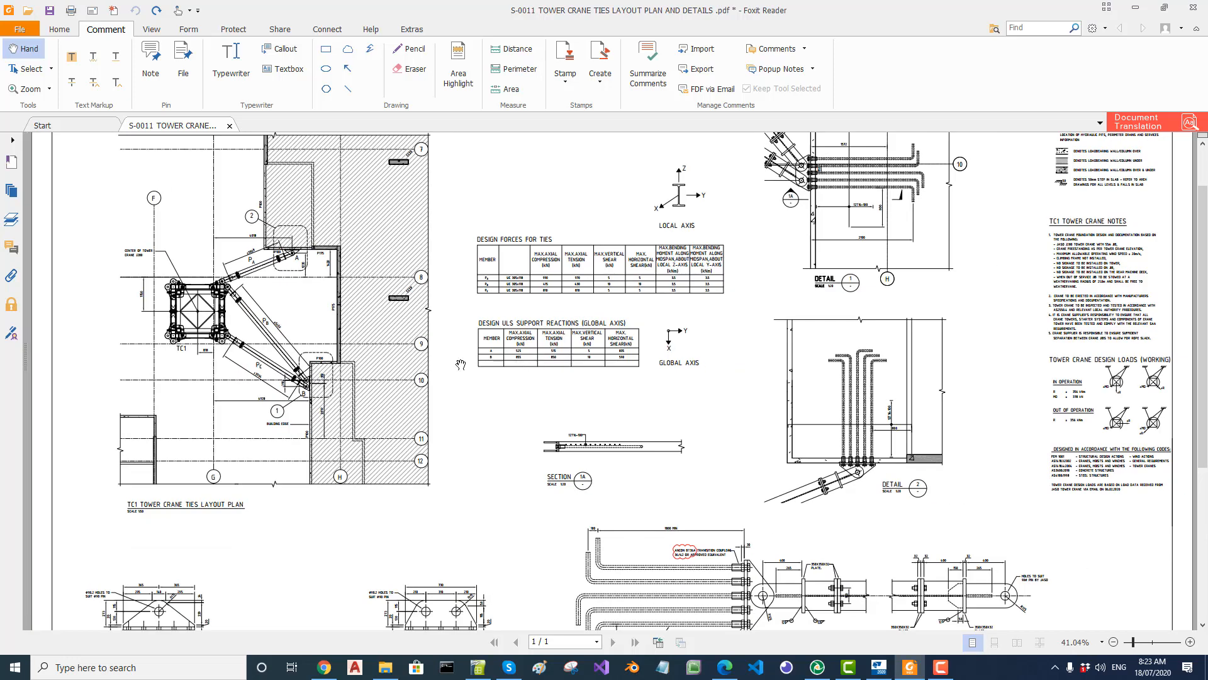
Step: Draw a horizontal line markup along the centreline of the crane-end half of the tie in the TC1 tie leg typical side view
{"action": "scroll", "coordinate": [961, 548], "scroll_direction": "up", "scroll_amount": 3, "text": "ctrl"}
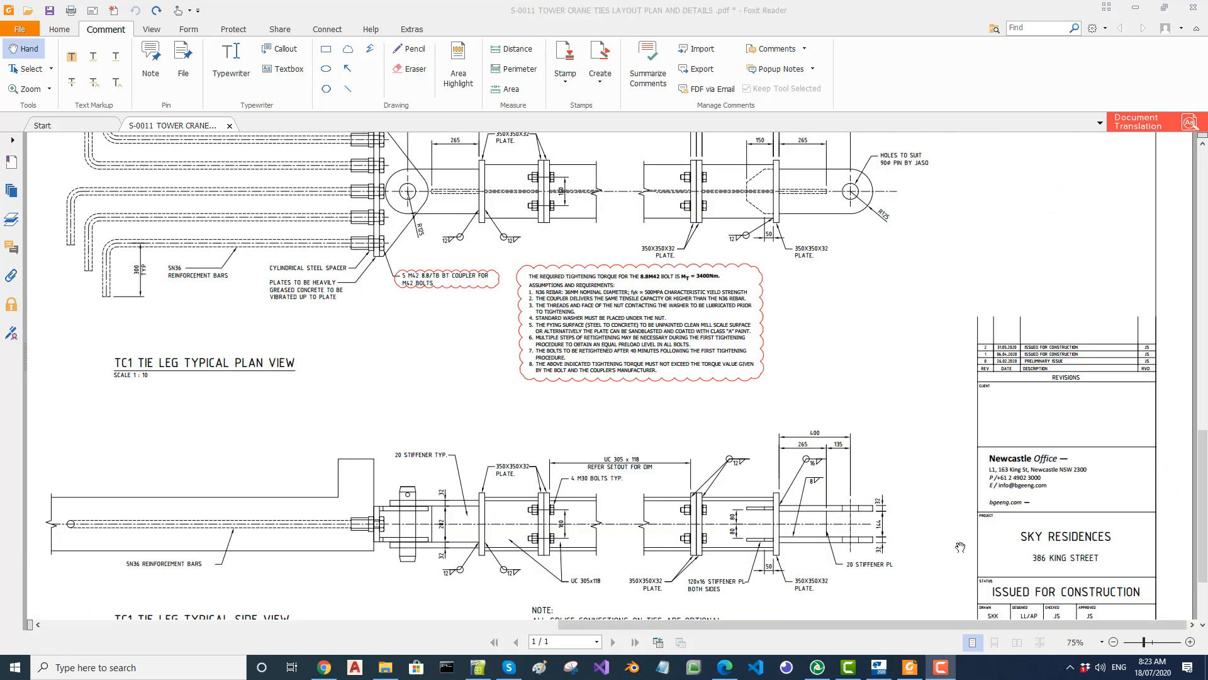
{"action": "left_click", "coordinate": [348, 89]}
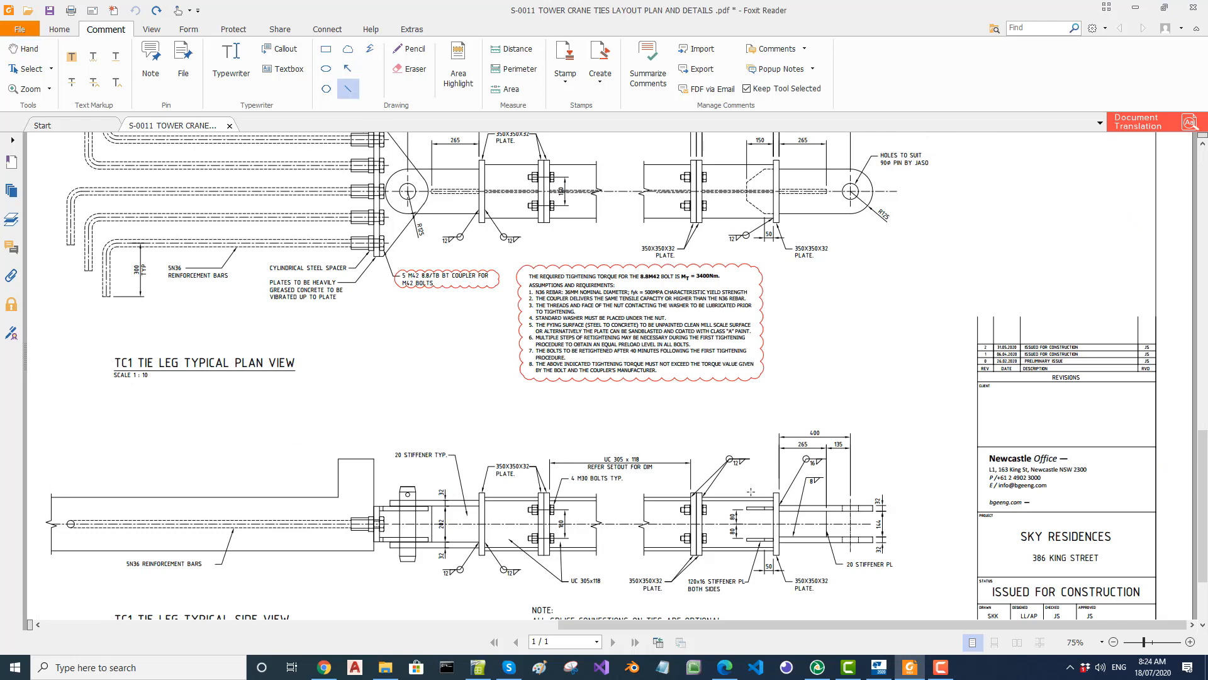
{"action": "left_click_drag", "start_coordinate": [622, 524], "coordinate": [925, 524]}
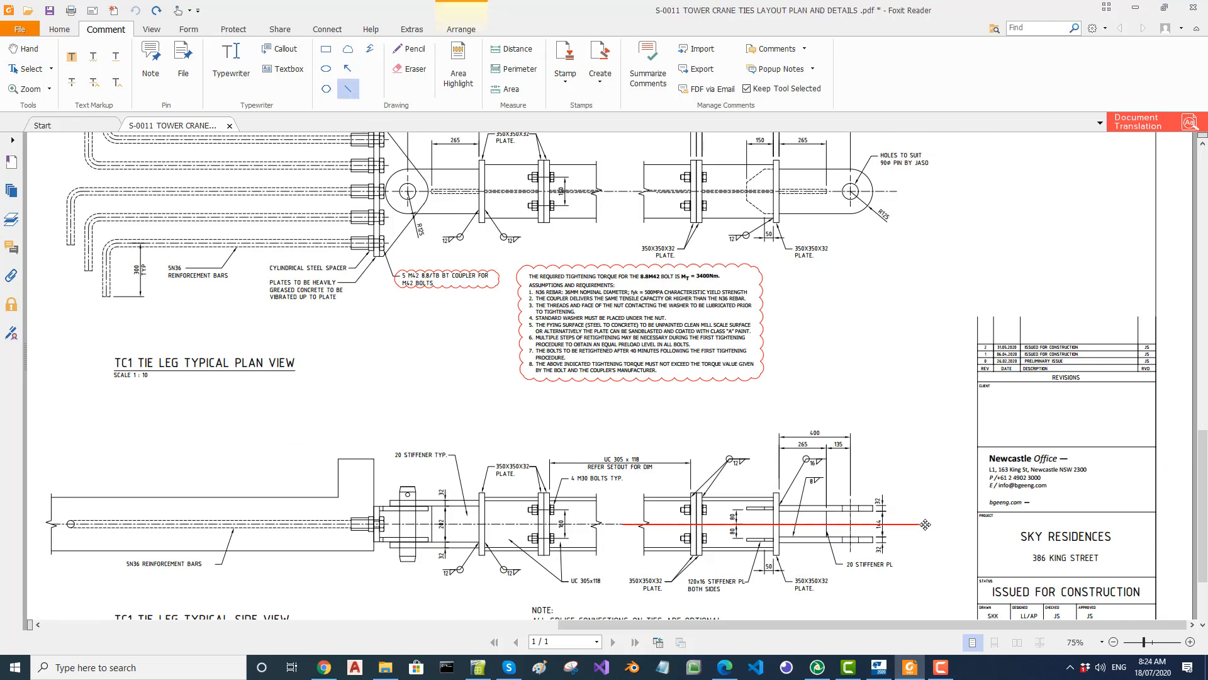
Step: Draw a small rectangle markup at the free end of the upper 32 mm end plate in the TC1 tie leg side view
{"action": "left_click", "coordinate": [326, 48]}
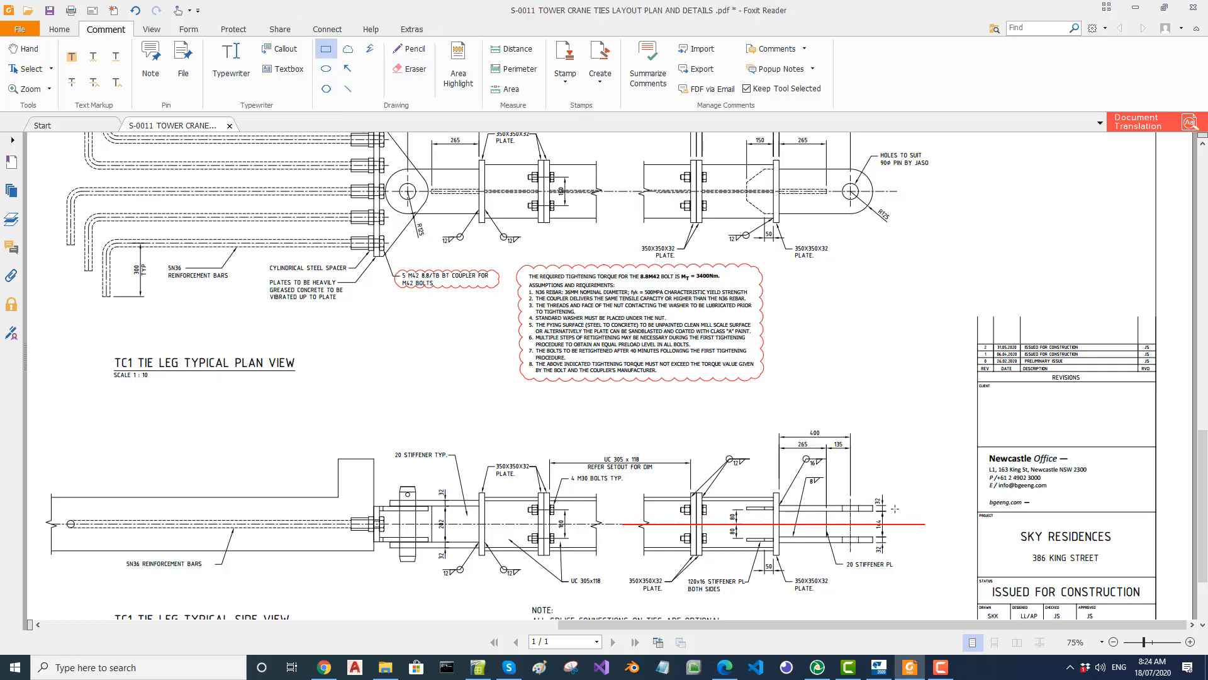
{"action": "scroll", "coordinate": [876, 516], "scroll_direction": "up", "scroll_amount": 2, "text": "ctrl"}
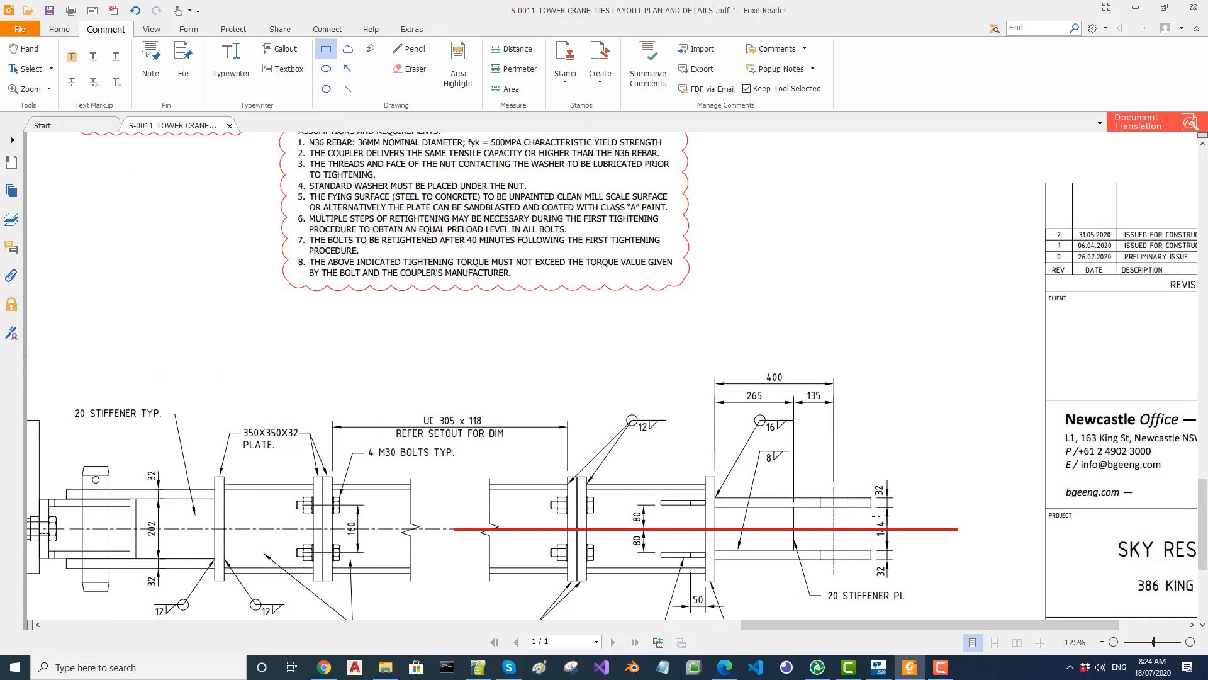
{"action": "scroll", "coordinate": [916, 543], "scroll_direction": "up", "scroll_amount": 2, "text": "ctrl"}
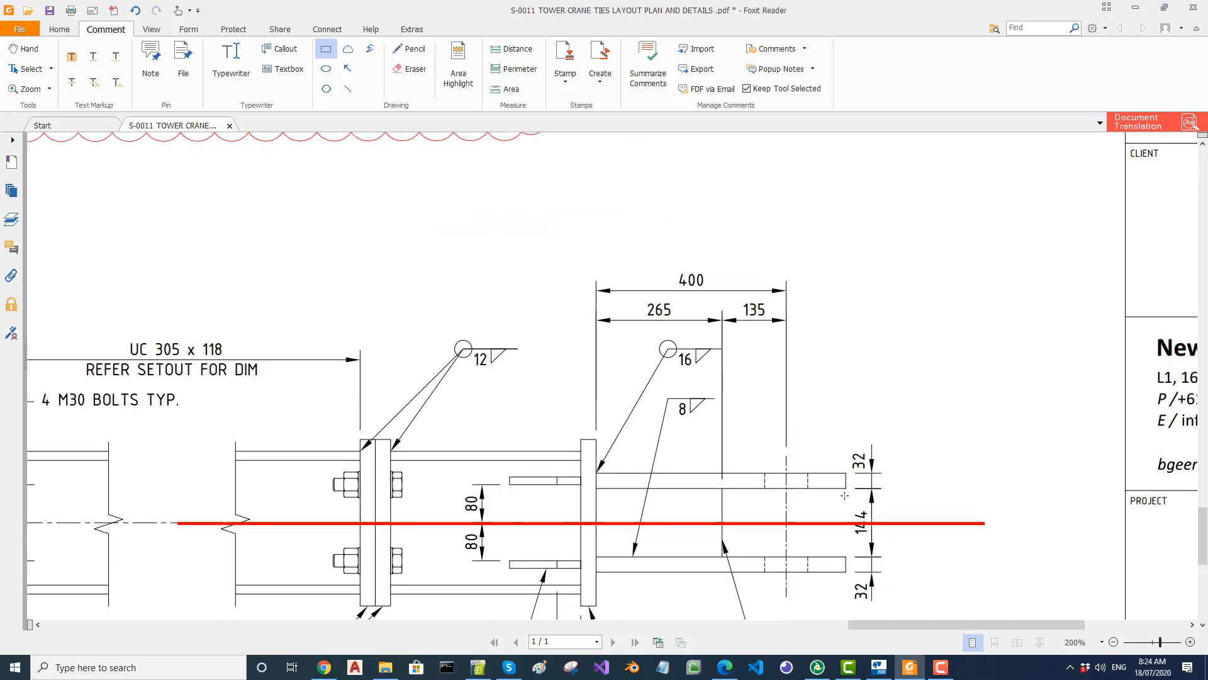
{"action": "left_click_drag", "start_coordinate": [837, 483], "coordinate": [856, 499]}
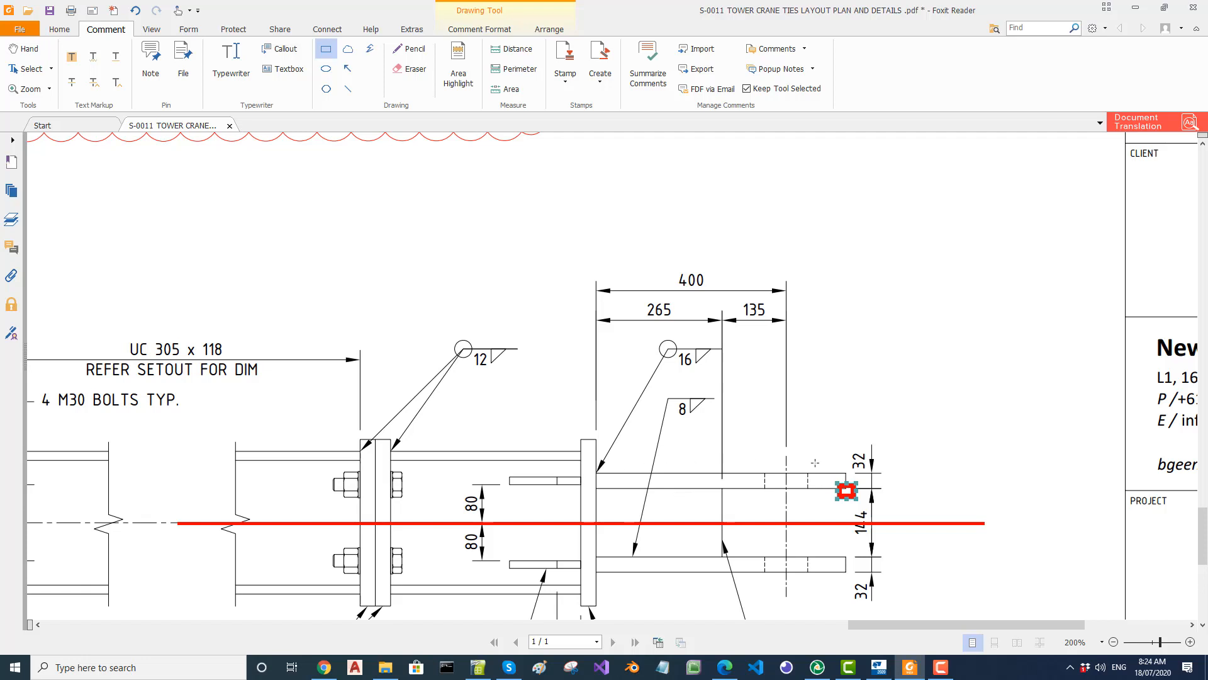
{"action": "scroll", "coordinate": [815, 463], "scroll_direction": "down", "scroll_amount": 1}
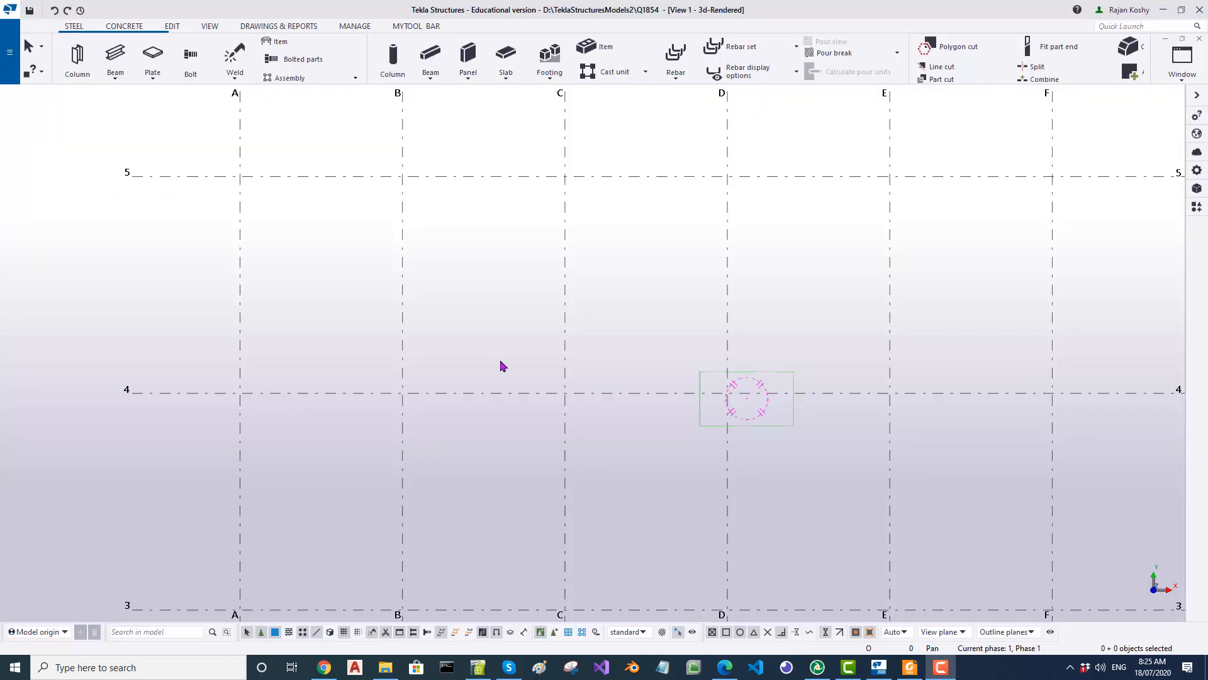
Step: Switch to the Tekla Structures model and review the 3D view's display settings, keeping parts visible in the model
{"action": "scroll", "coordinate": [501, 361], "scroll_direction": "down", "scroll_amount": 4}
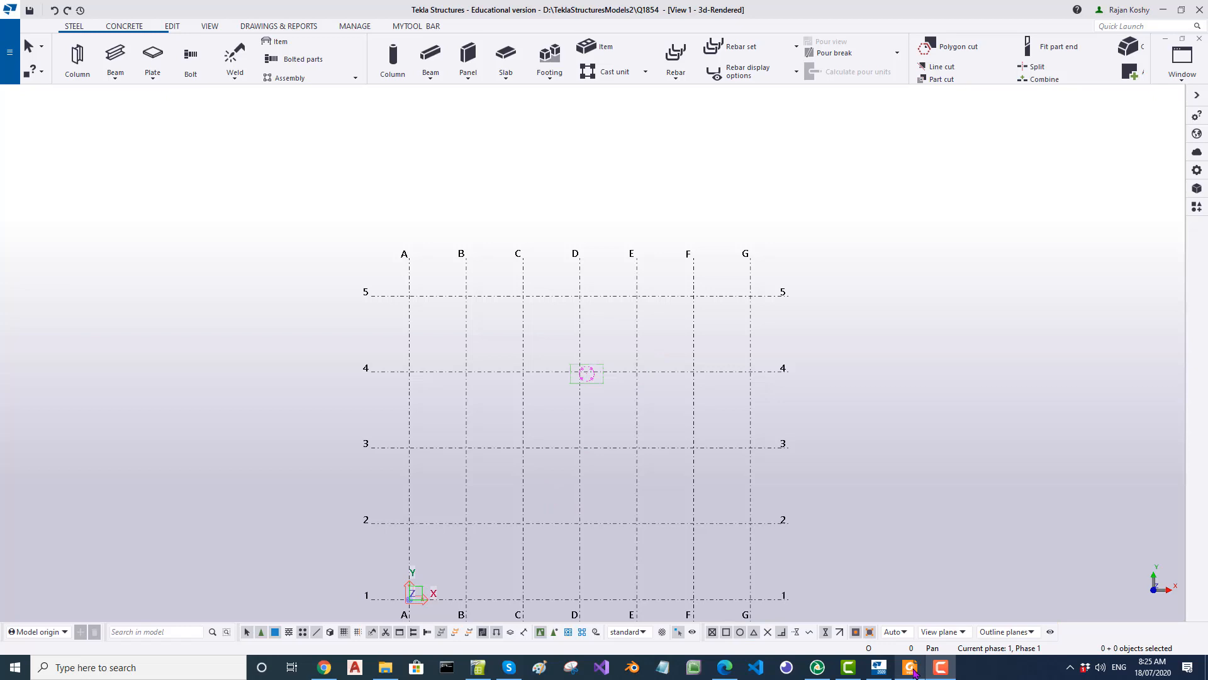
{"action": "mouse_move", "coordinate": [914, 673]}
{"action": "double_click", "coordinate": [315, 386]}
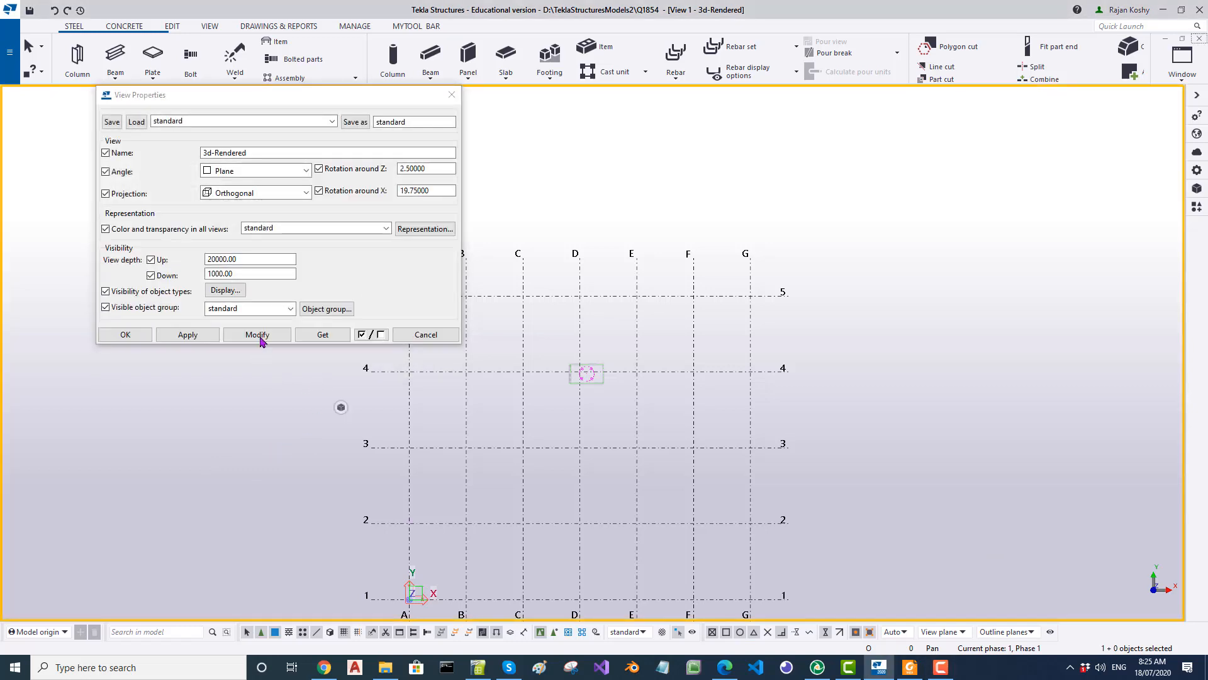
{"action": "left_click", "coordinate": [228, 290]}
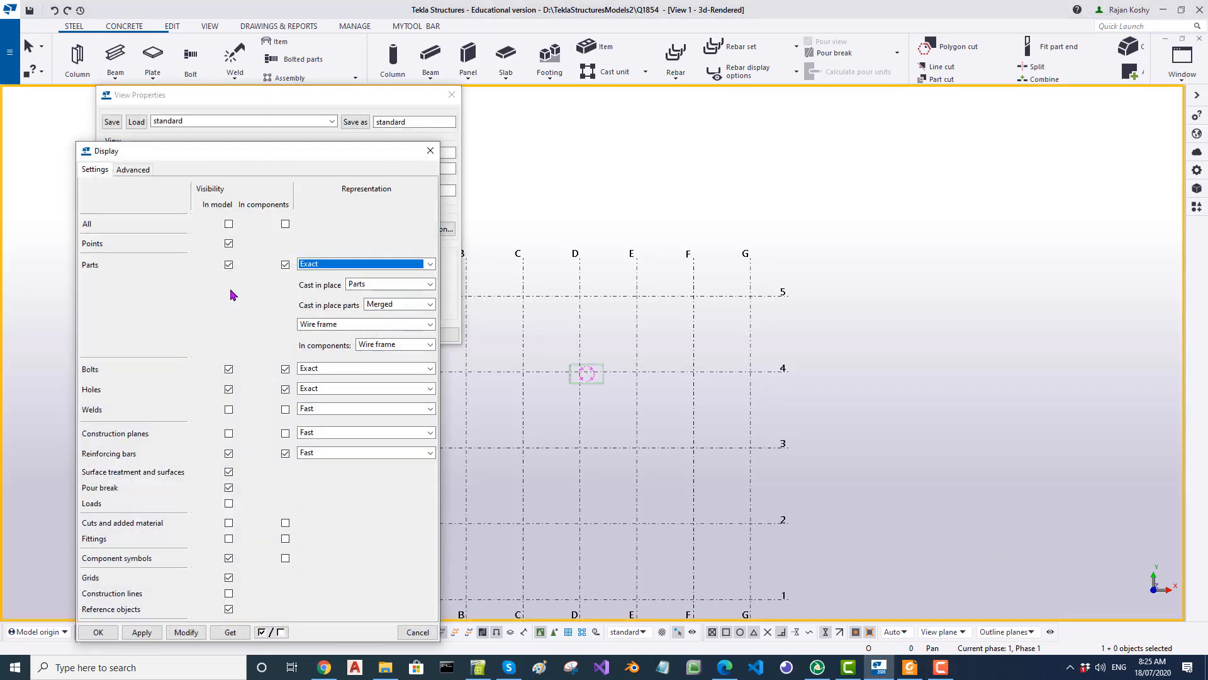
{"action": "left_click", "coordinate": [229, 265]}
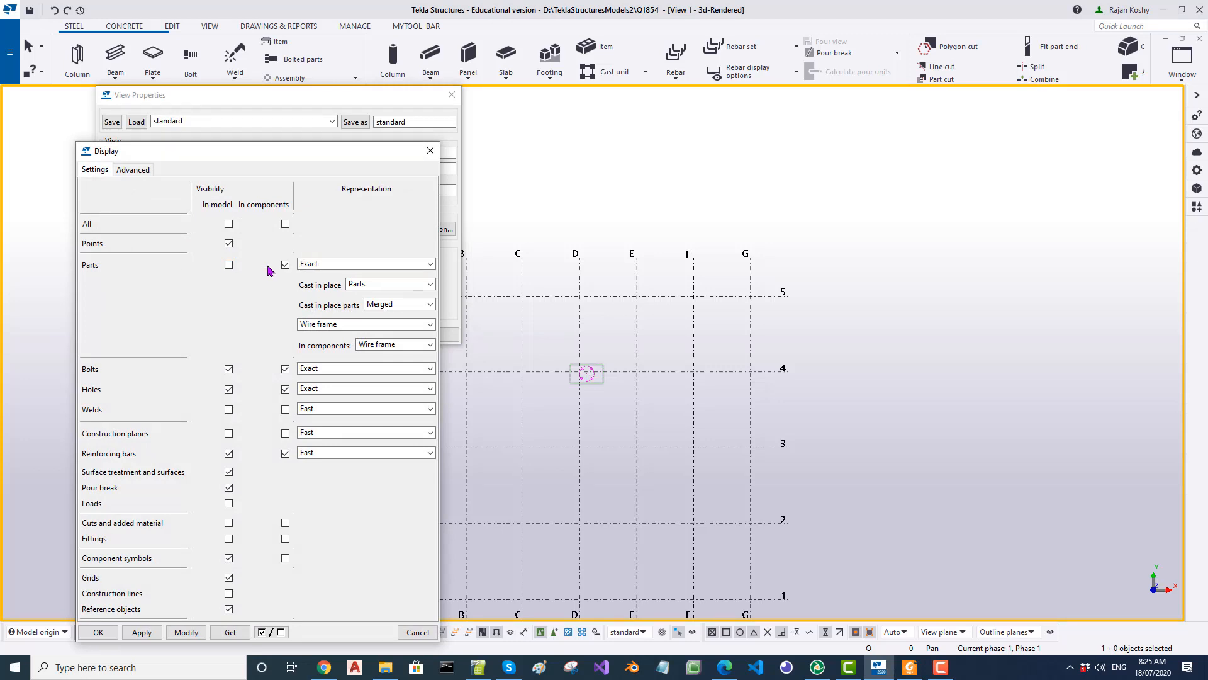
{"action": "left_click", "coordinate": [228, 265]}
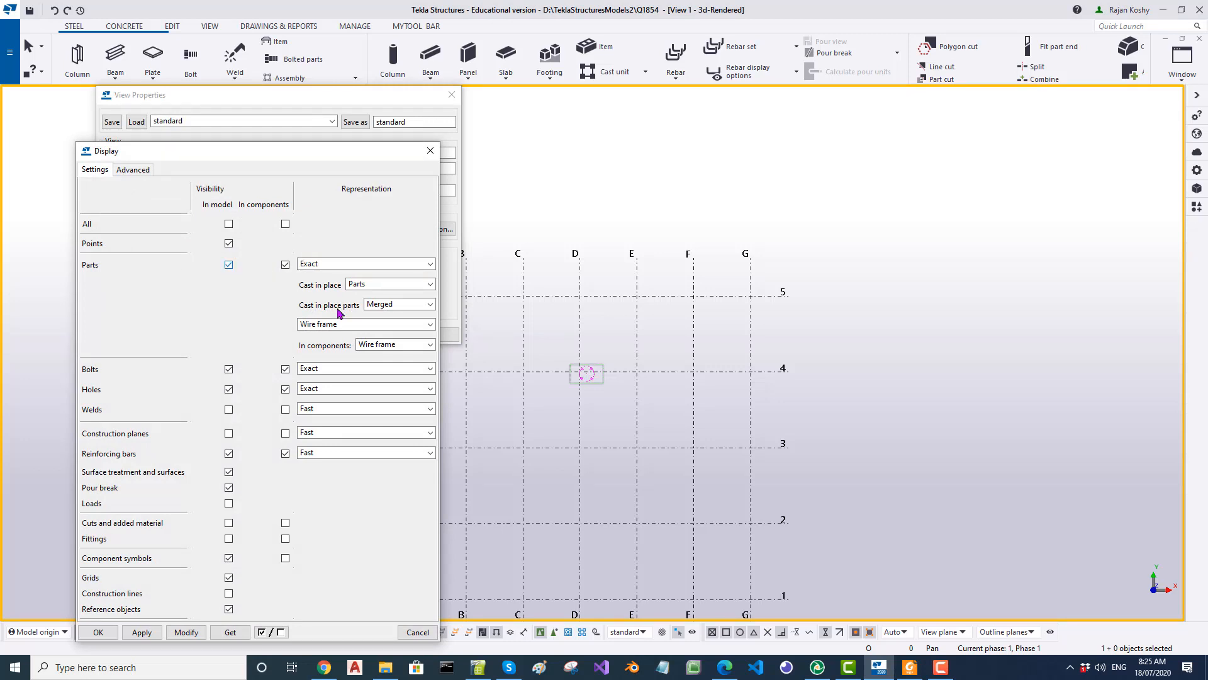
{"action": "left_click", "coordinate": [142, 634]}
{"action": "left_click", "coordinate": [98, 631]}
{"action": "left_click", "coordinate": [125, 334]}
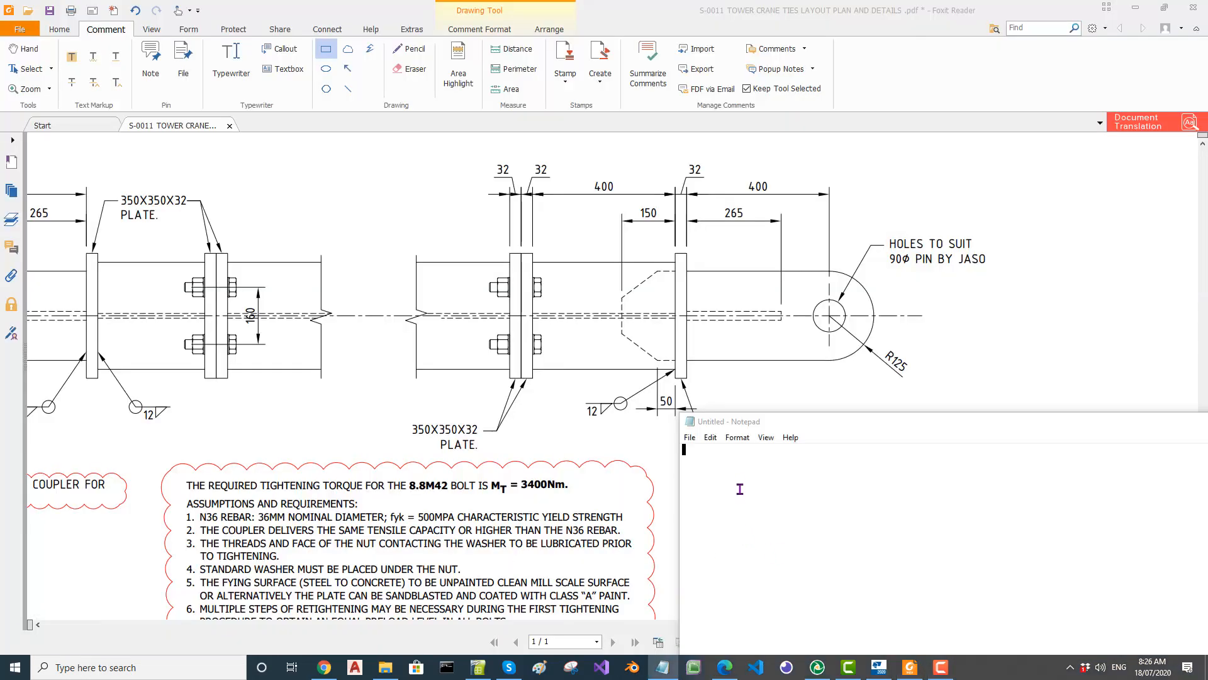
{"action": "left_click", "coordinate": [740, 489]}
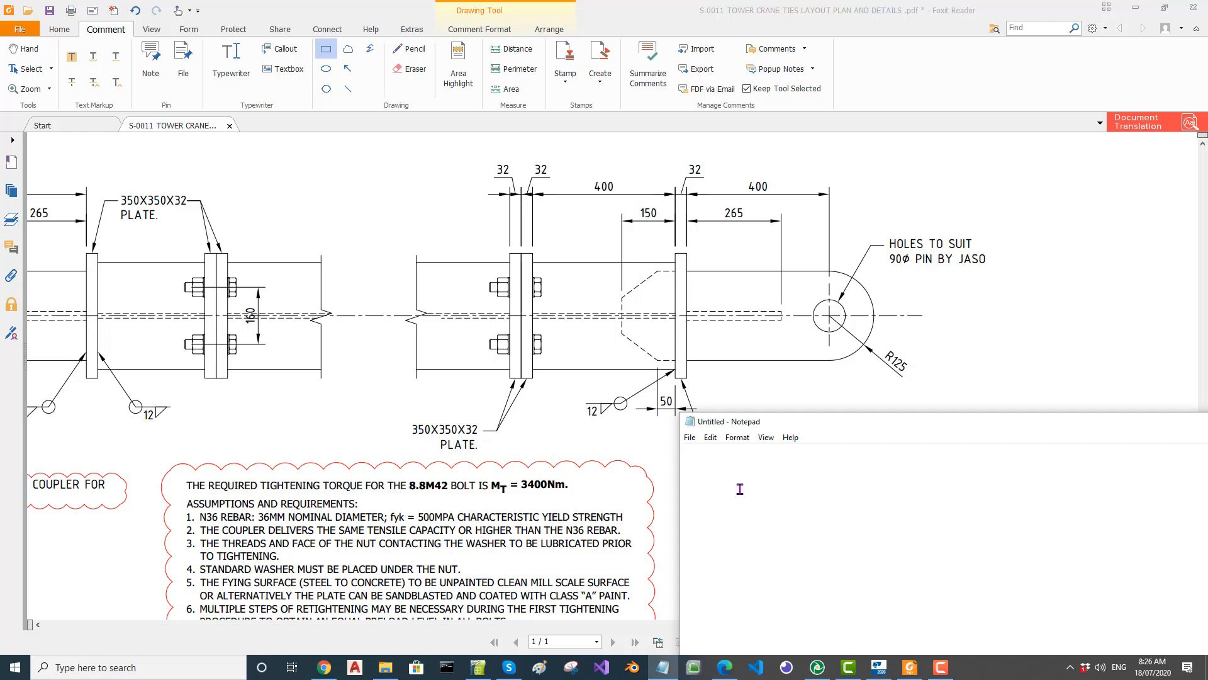
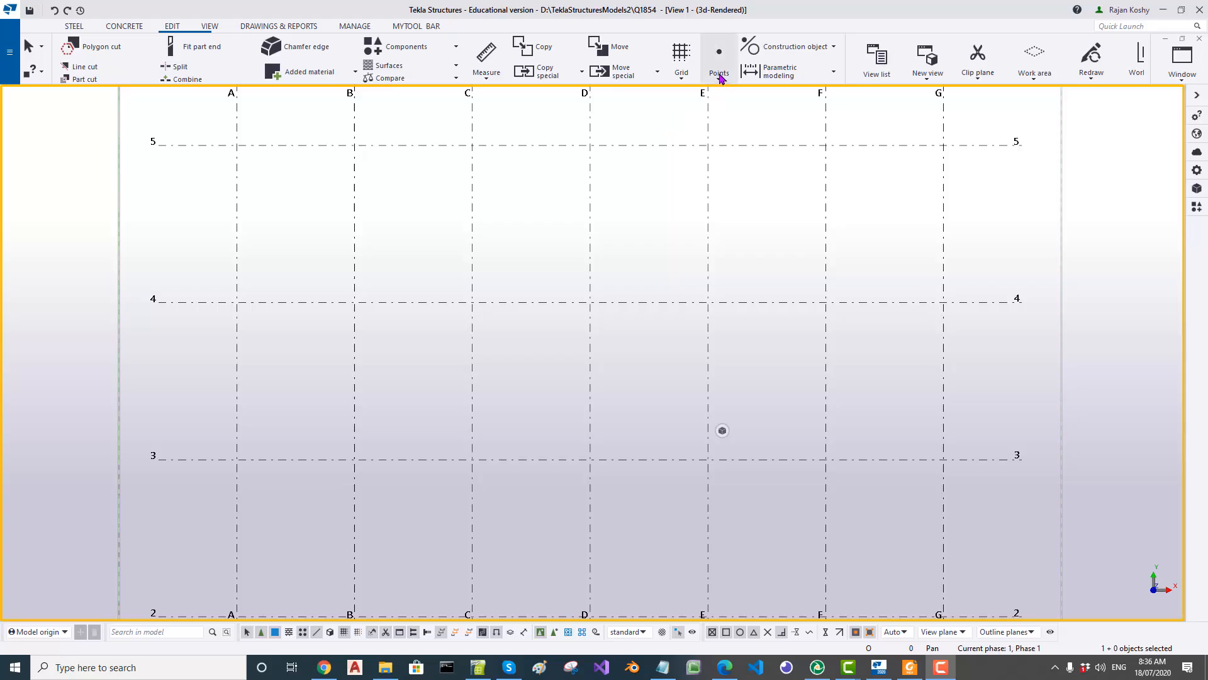
Step: Switch to Tekla Structures and place a construction point at the intersection of grid lines D and 4
{"action": "left_click", "coordinate": [719, 72]}
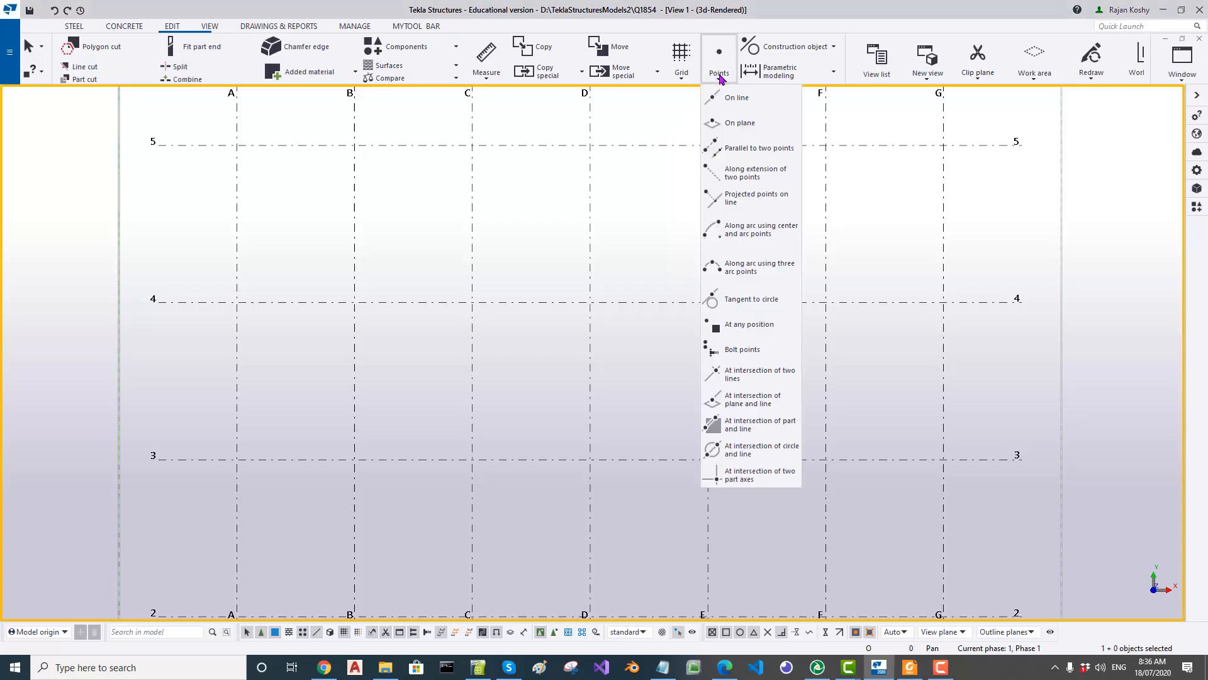
{"action": "left_click", "coordinate": [748, 322]}
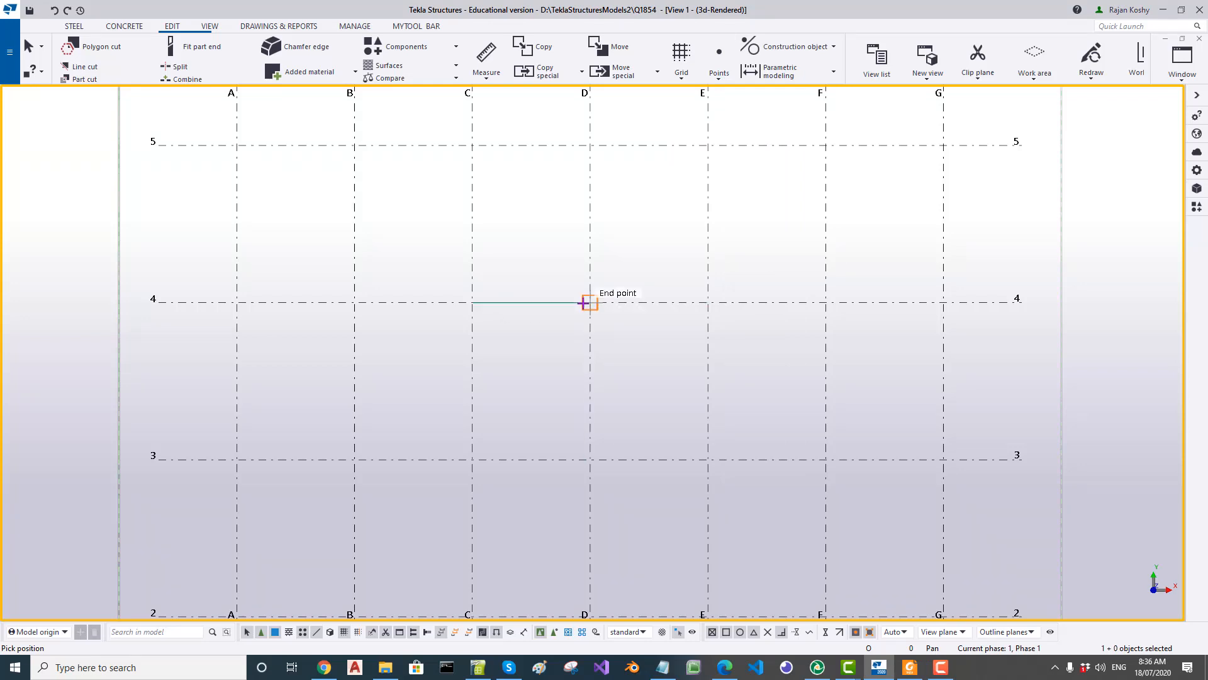
{"action": "scroll", "coordinate": [585, 301], "scroll_direction": "up", "scroll_amount": 5}
{"action": "left_click", "coordinate": [587, 299]}
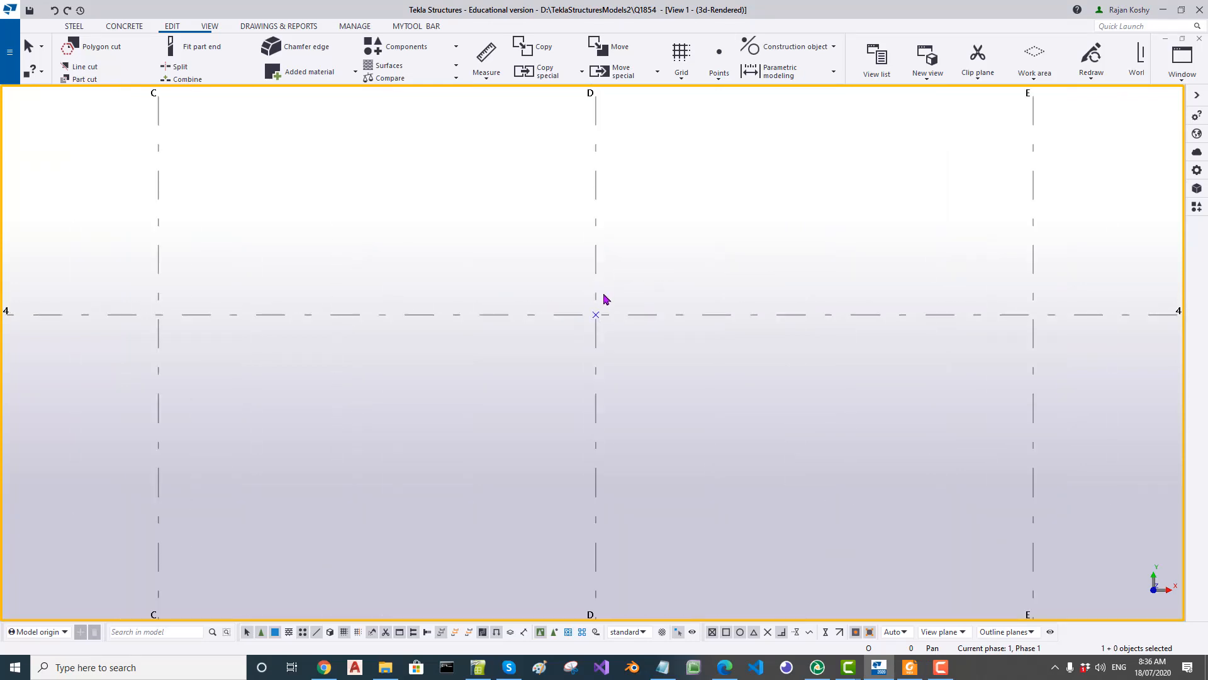
Step: Copy the point at D/4 by 125 mm along grid line D towards grid line 5
{"action": "left_click_drag", "start_coordinate": [507, 296], "coordinate": [676, 393]}
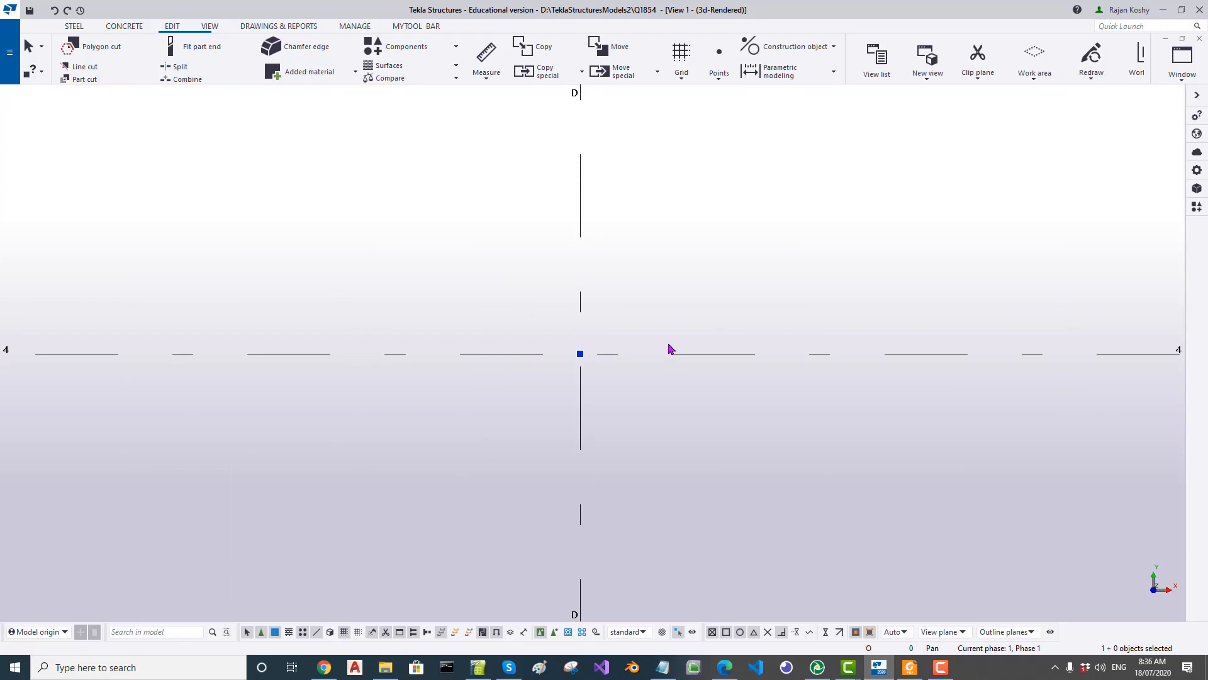
{"action": "key", "text": "ctrl+c"}
{"action": "left_click", "coordinate": [581, 346]}
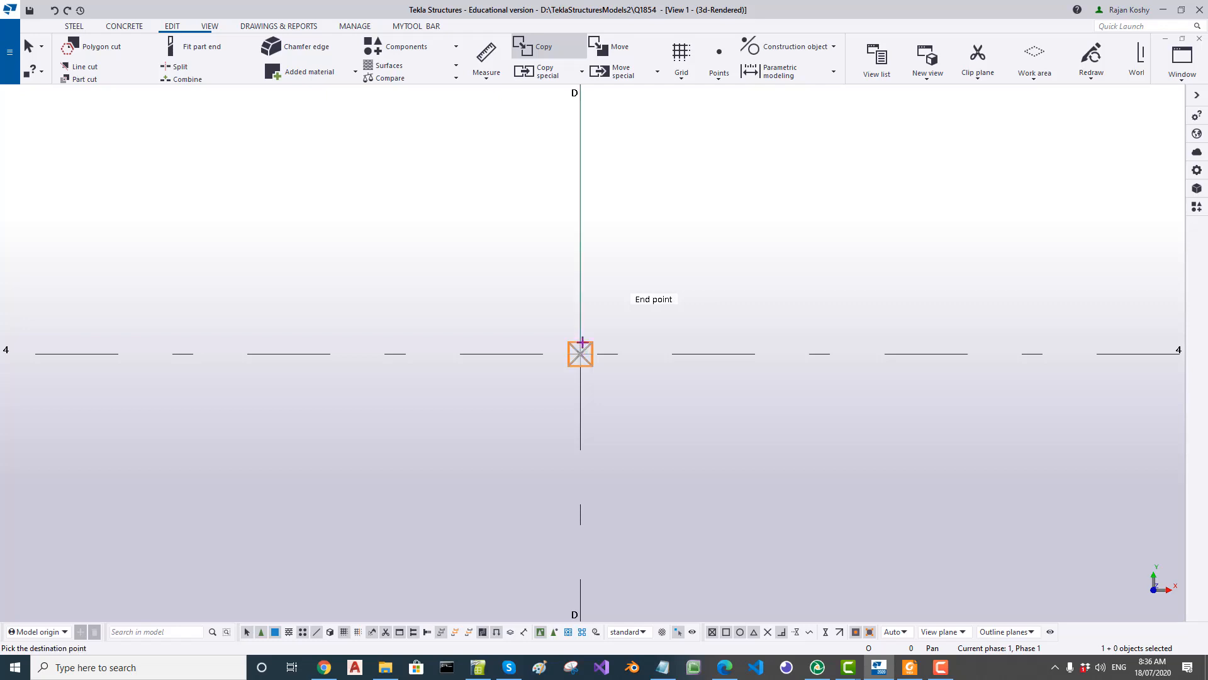
{"action": "scroll", "coordinate": [580, 217], "scroll_direction": "down", "scroll_amount": 3}
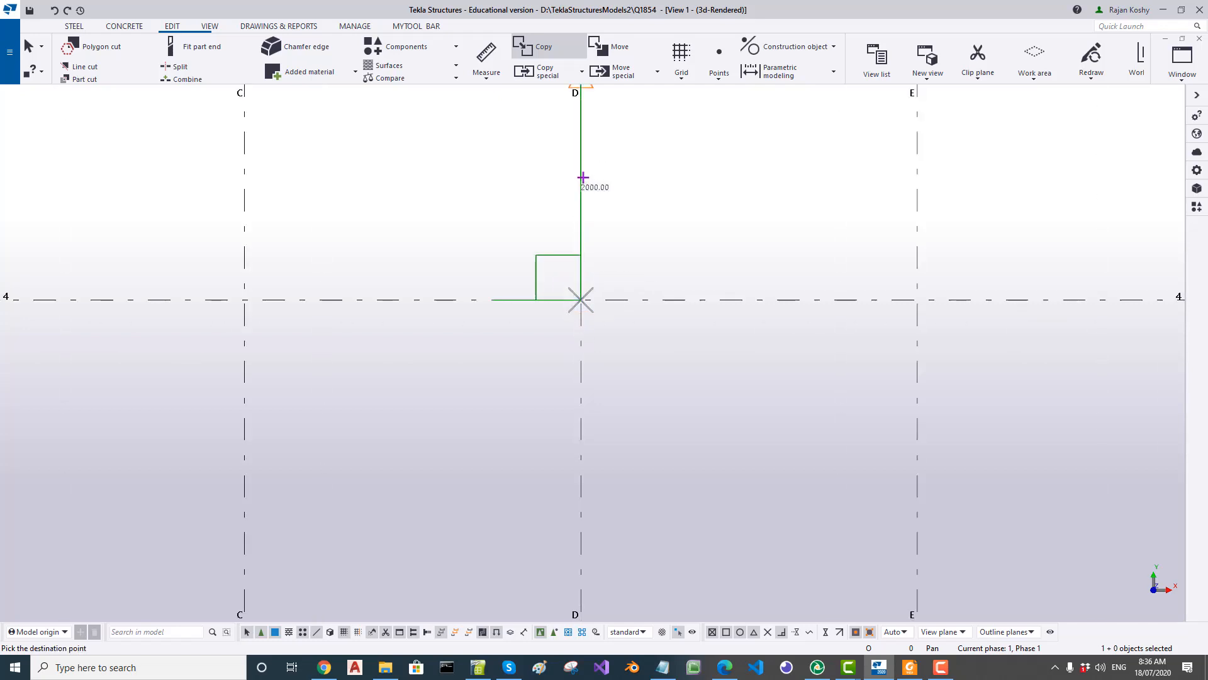
{"action": "type", "text": "125"}
{"action": "key", "text": "Return"}
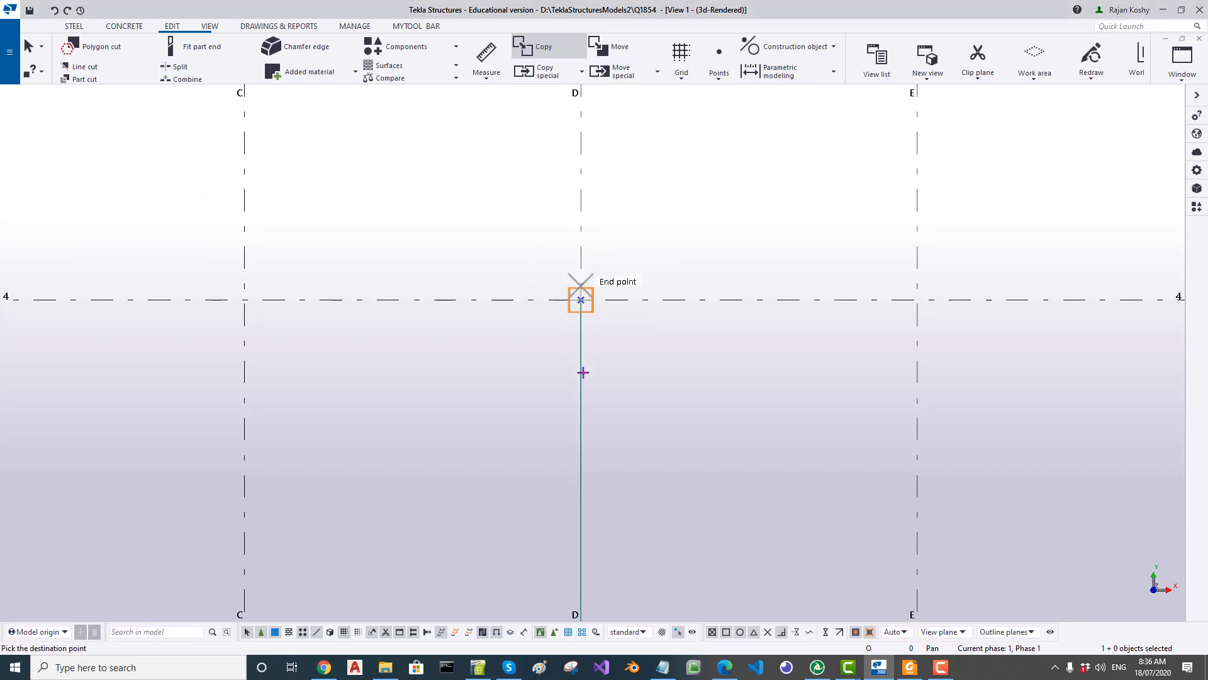
Step: Try to copy the D/4 point another 125 mm towards grid line 3, accepting a copy at the same position
{"action": "type", "text": "12"}
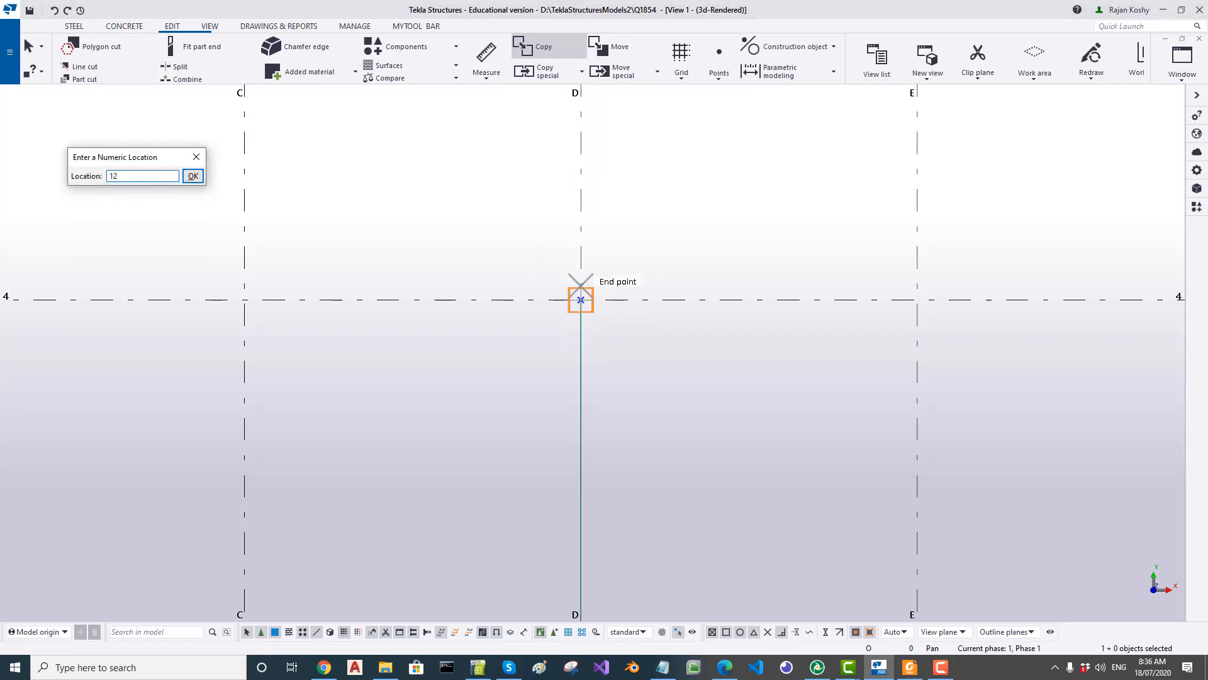
{"action": "type", "text": "5"}
{"action": "key", "text": "Return"}
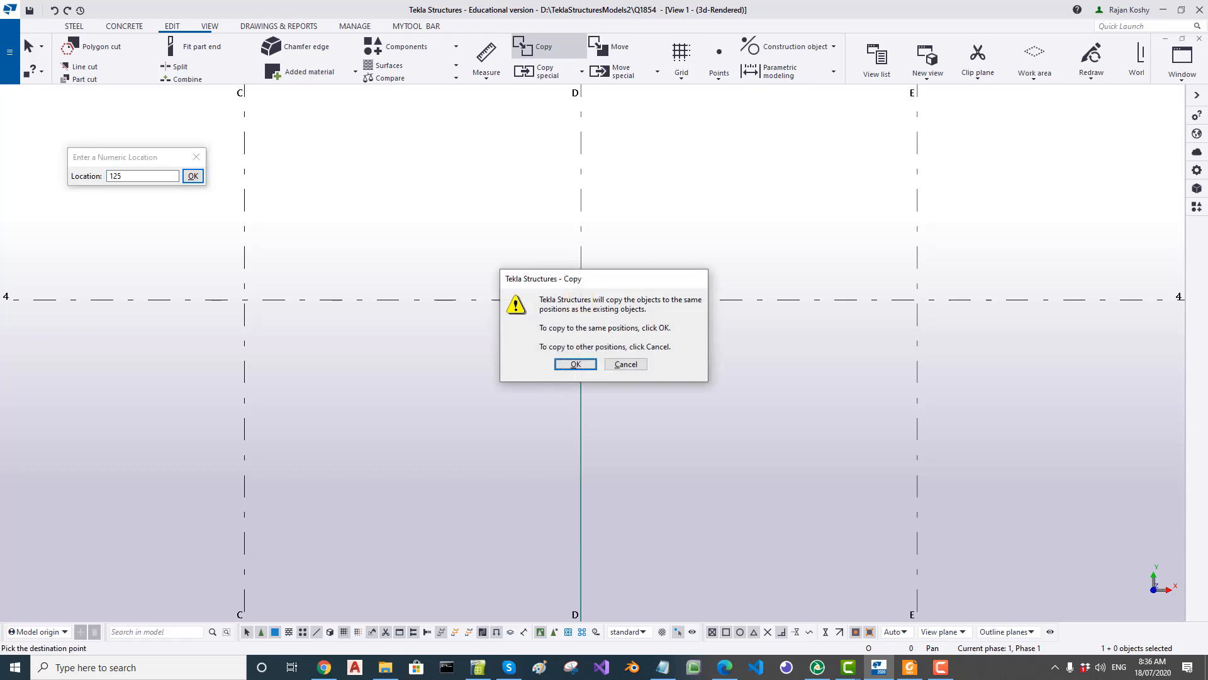
{"action": "left_click", "coordinate": [575, 365]}
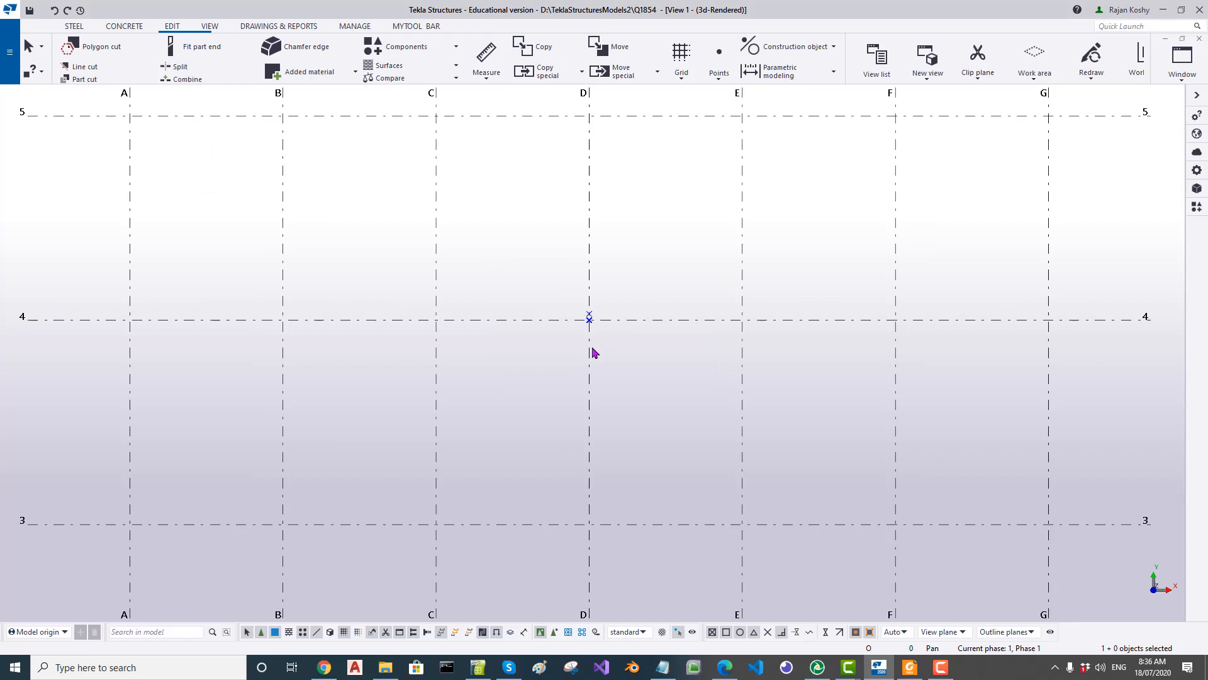
Step: Copy the points at D/4 by 125 mm along grid line D towards grid line 3
{"action": "scroll", "coordinate": [580, 232], "scroll_direction": "up", "scroll_amount": 4}
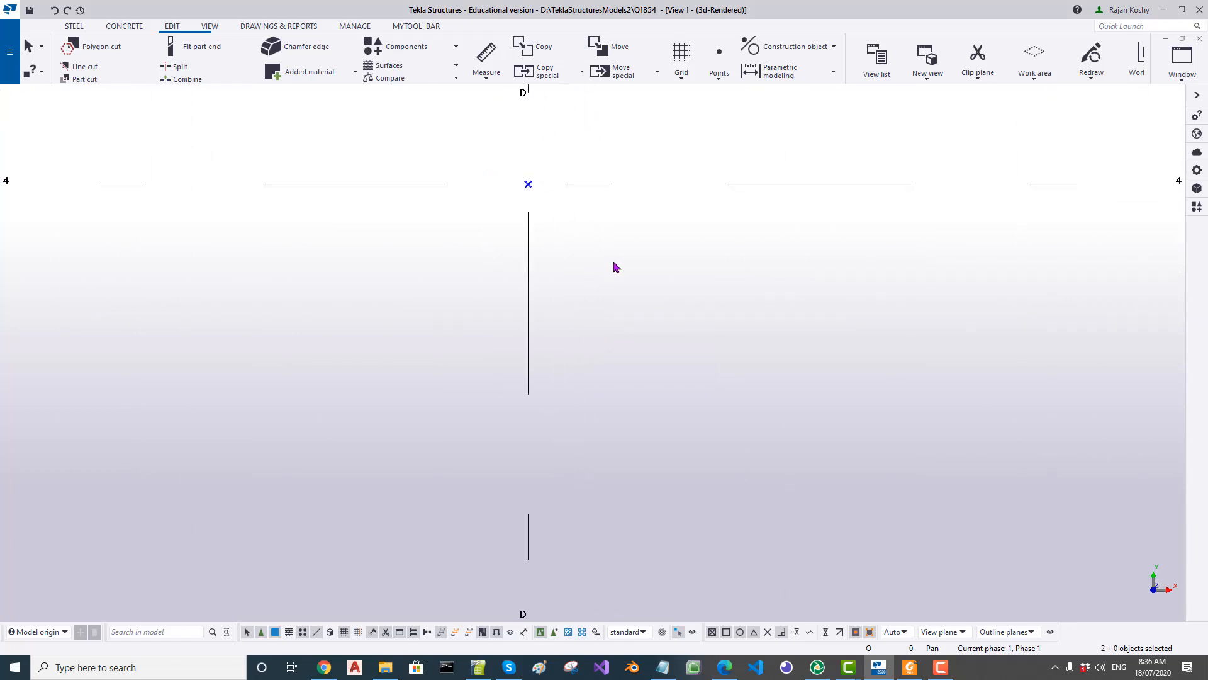
{"action": "key", "text": "ctrl+c"}
{"action": "scroll", "coordinate": [613, 263], "scroll_direction": "down", "scroll_amount": 3}
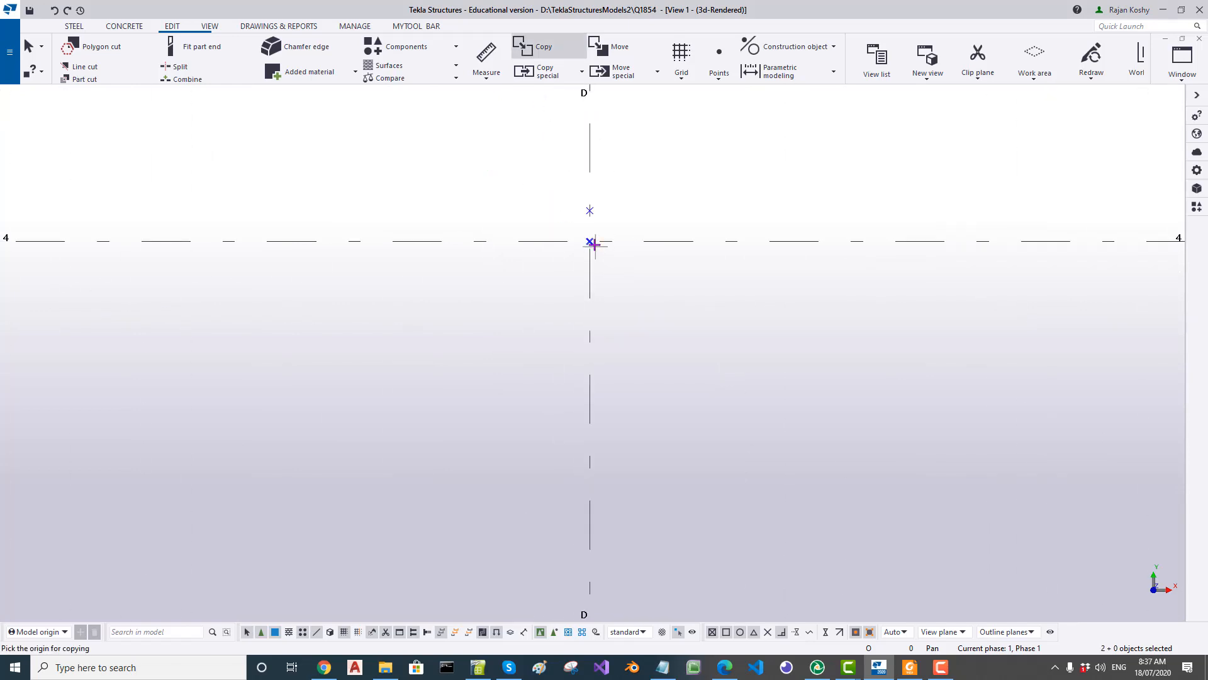
{"action": "left_click", "coordinate": [594, 242]}
{"action": "scroll", "coordinate": [589, 412], "scroll_direction": "down", "scroll_amount": 2}
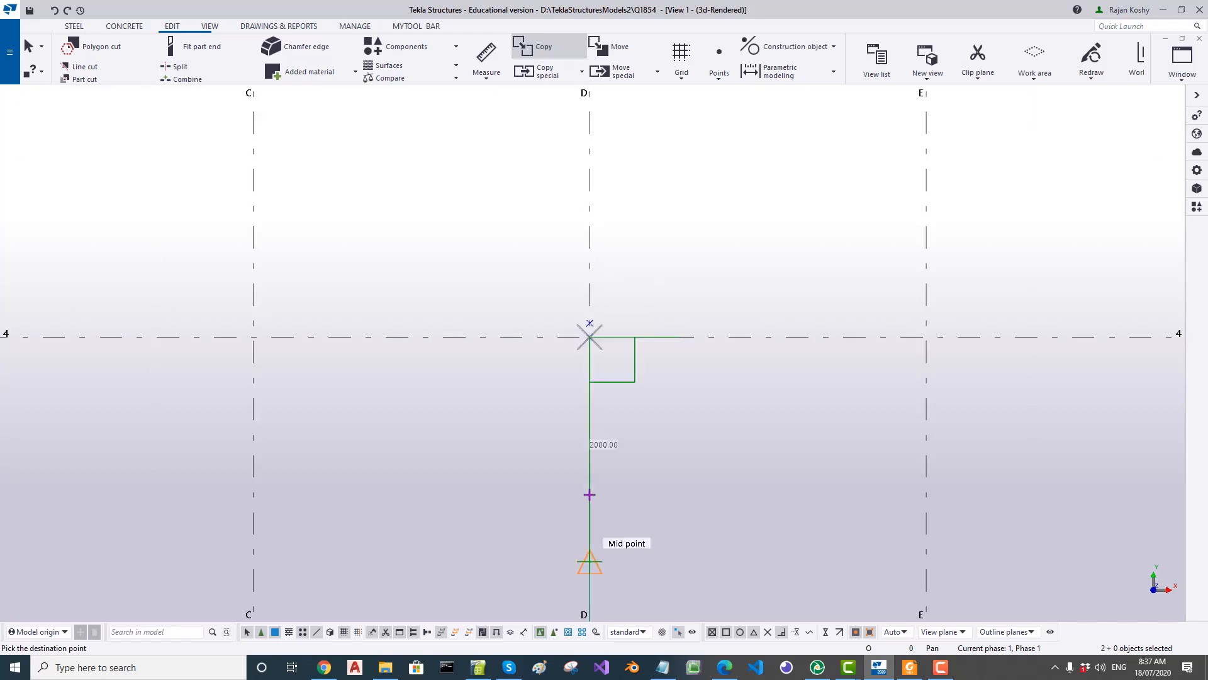
{"action": "type", "text": "125"}
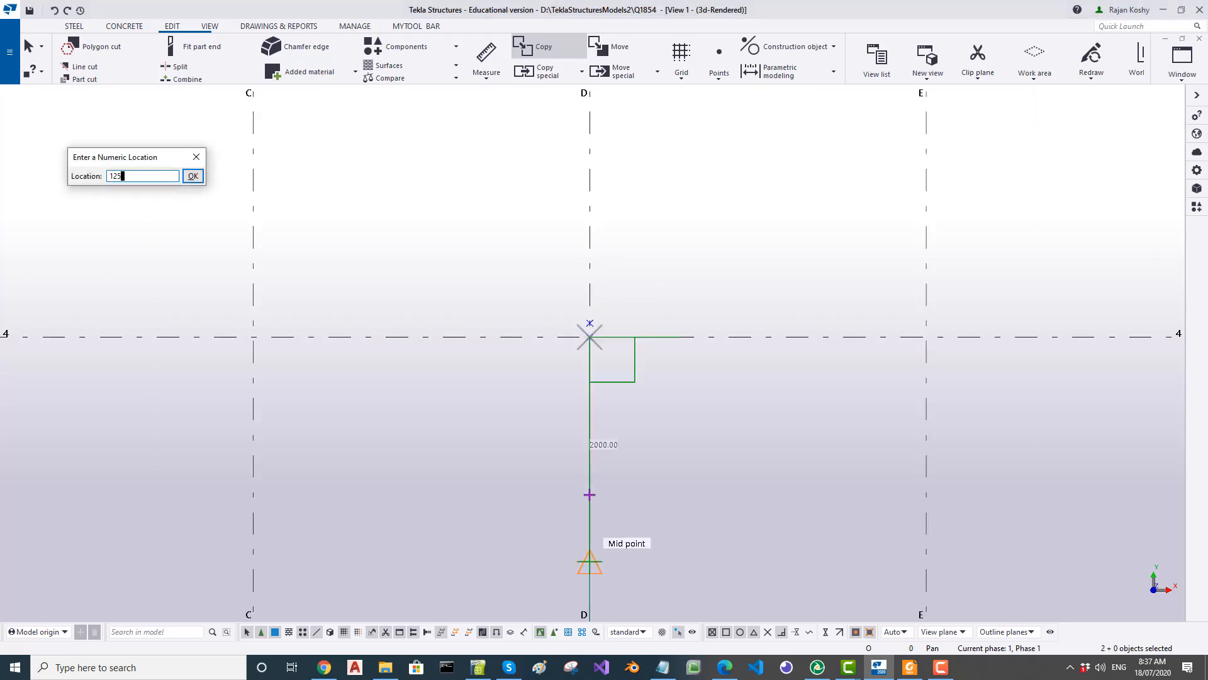
{"action": "key", "text": "Return"}
{"action": "scroll", "coordinate": [631, 334], "scroll_direction": "up", "scroll_amount": 4}
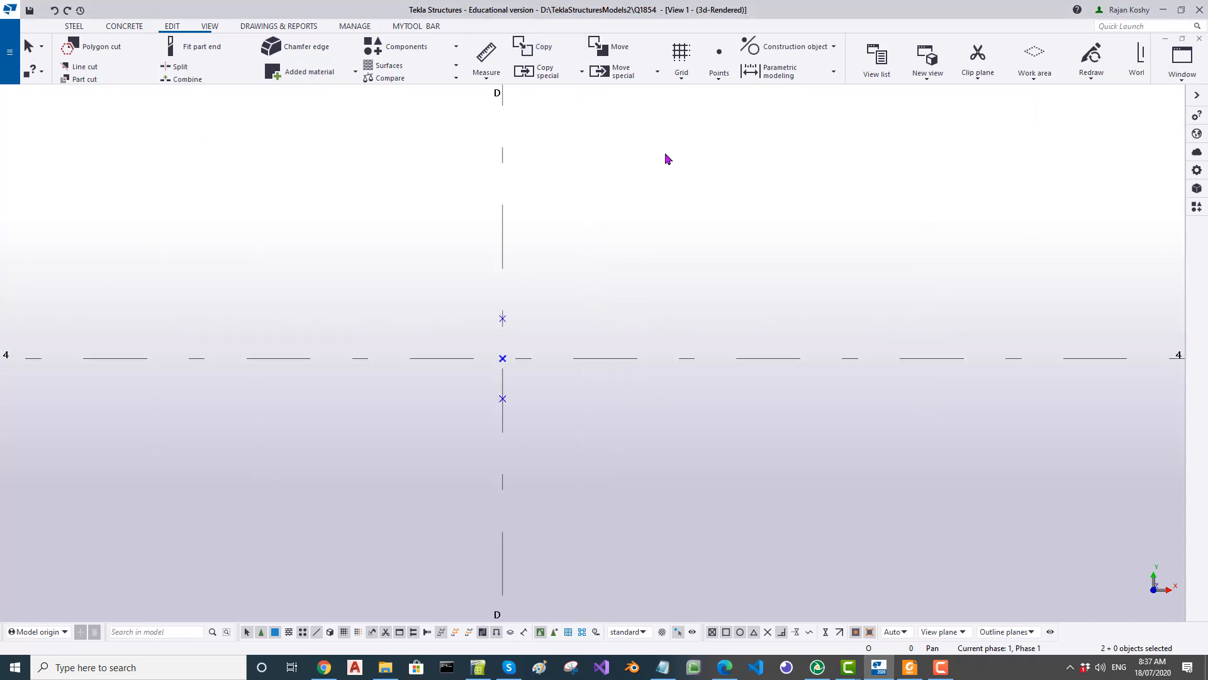
Step: Measure the distance between the two outer points on grid line D, placing the dimension beside them
{"action": "left_click", "coordinate": [493, 55]}
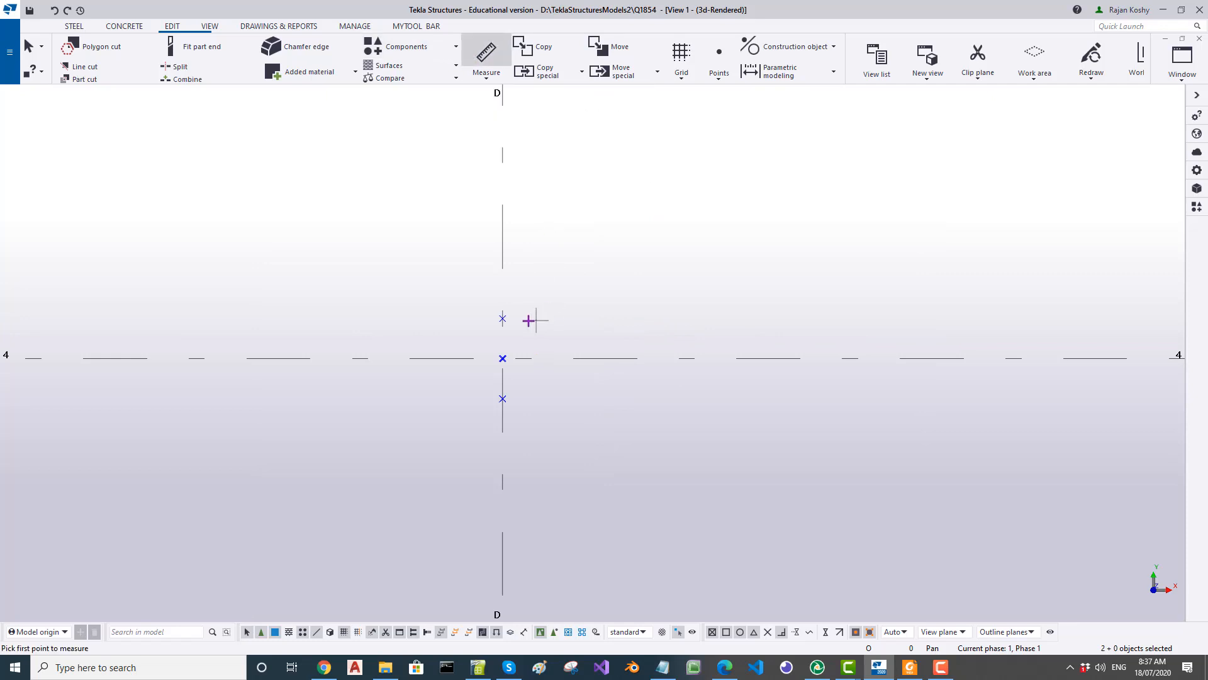
{"action": "left_click", "coordinate": [502, 318]}
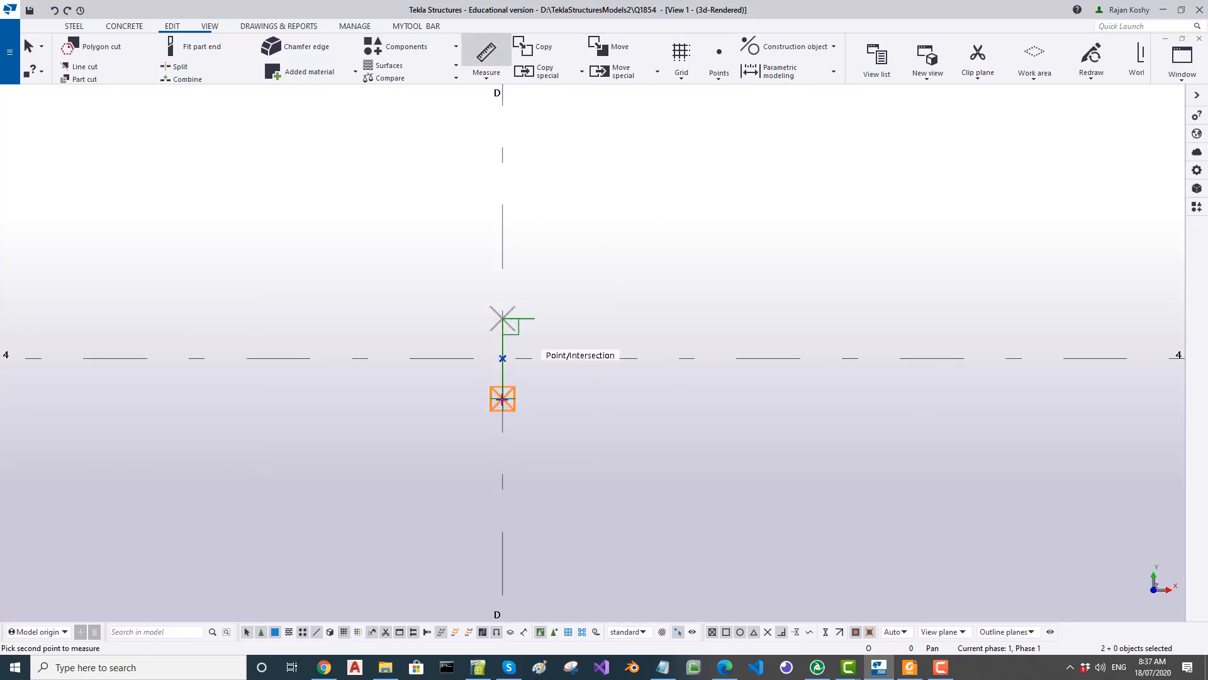
{"action": "left_click", "coordinate": [503, 399]}
{"action": "left_click", "coordinate": [466, 358]}
{"action": "scroll", "coordinate": [464, 358], "scroll_direction": "up", "scroll_amount": 3}
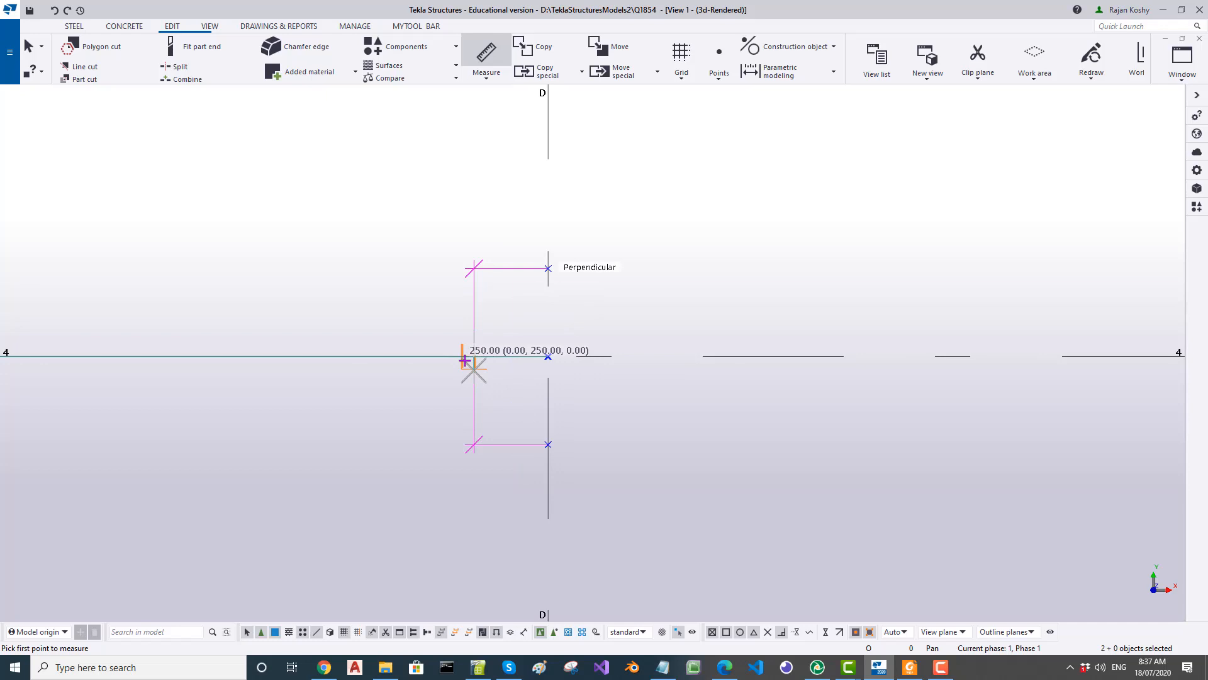
{"action": "scroll", "coordinate": [463, 296], "scroll_direction": "down", "scroll_amount": 3}
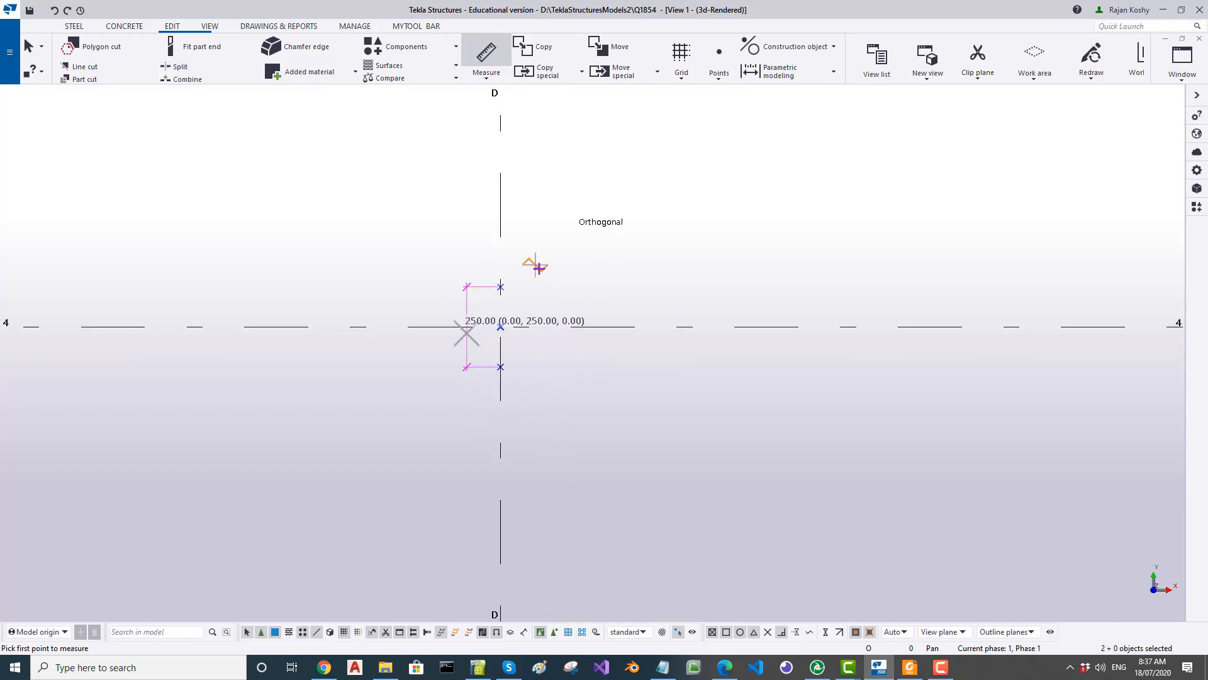
{"action": "scroll", "coordinate": [538, 268], "scroll_direction": "down", "scroll_amount": 2}
{"action": "key", "text": "Escape"}
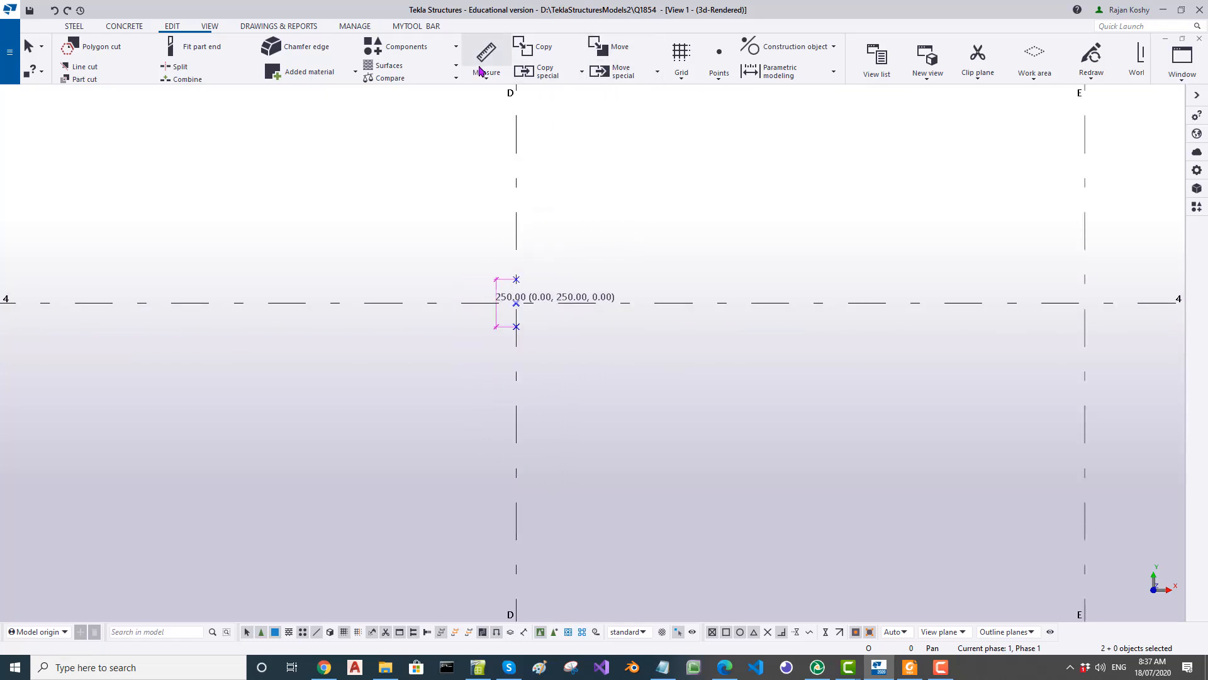
Step: Create points parallel to the two outer points on grid line D at successive distances of 0, 32, 265, 135 and 125 mm towards grid line E
{"action": "left_click", "coordinate": [719, 78]}
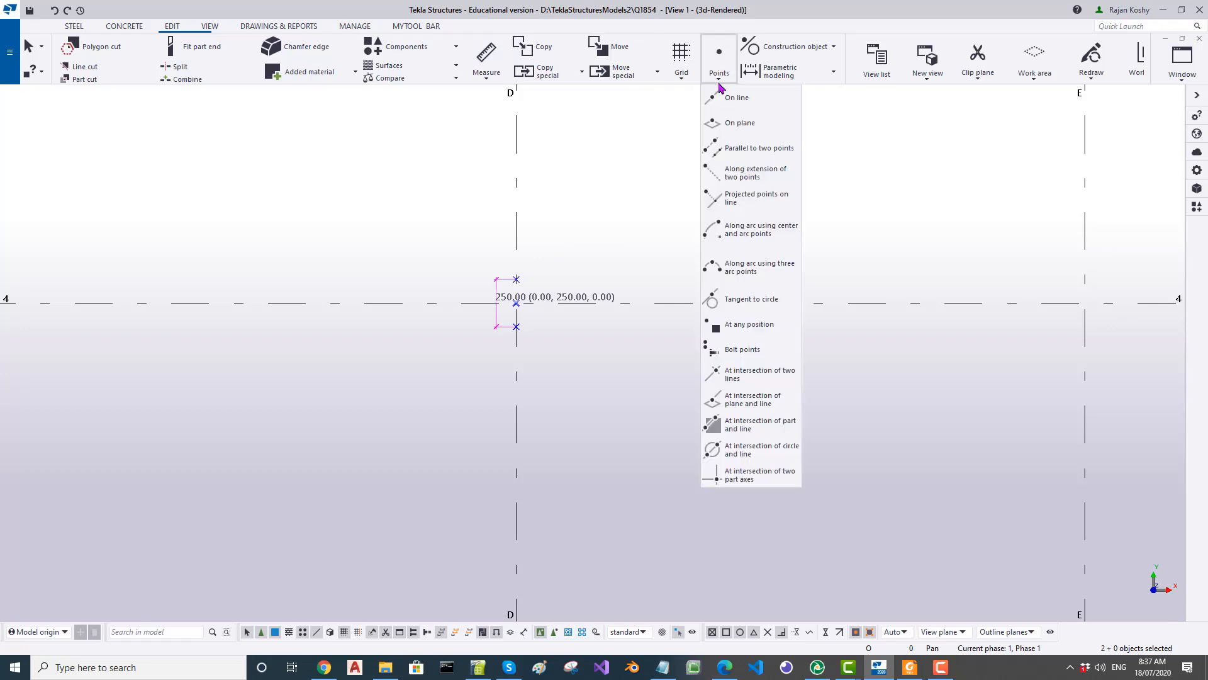
{"action": "left_click", "coordinate": [760, 149]}
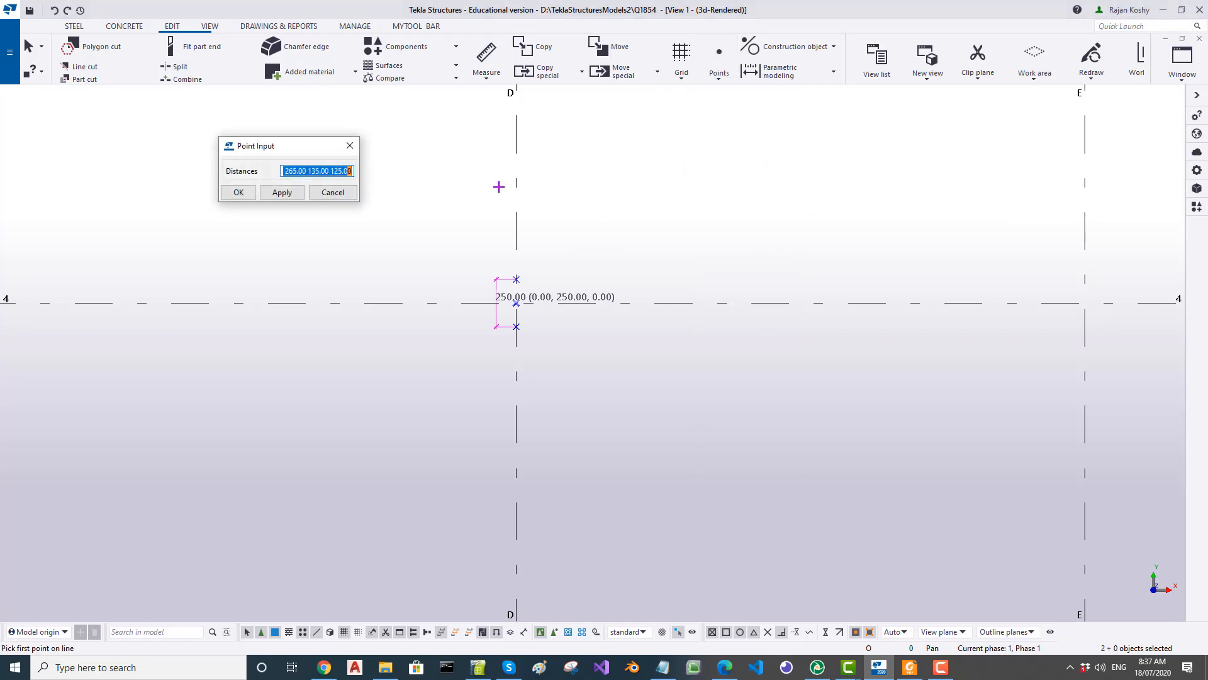
{"action": "left_click", "coordinate": [516, 279]}
{"action": "left_click", "coordinate": [515, 327]}
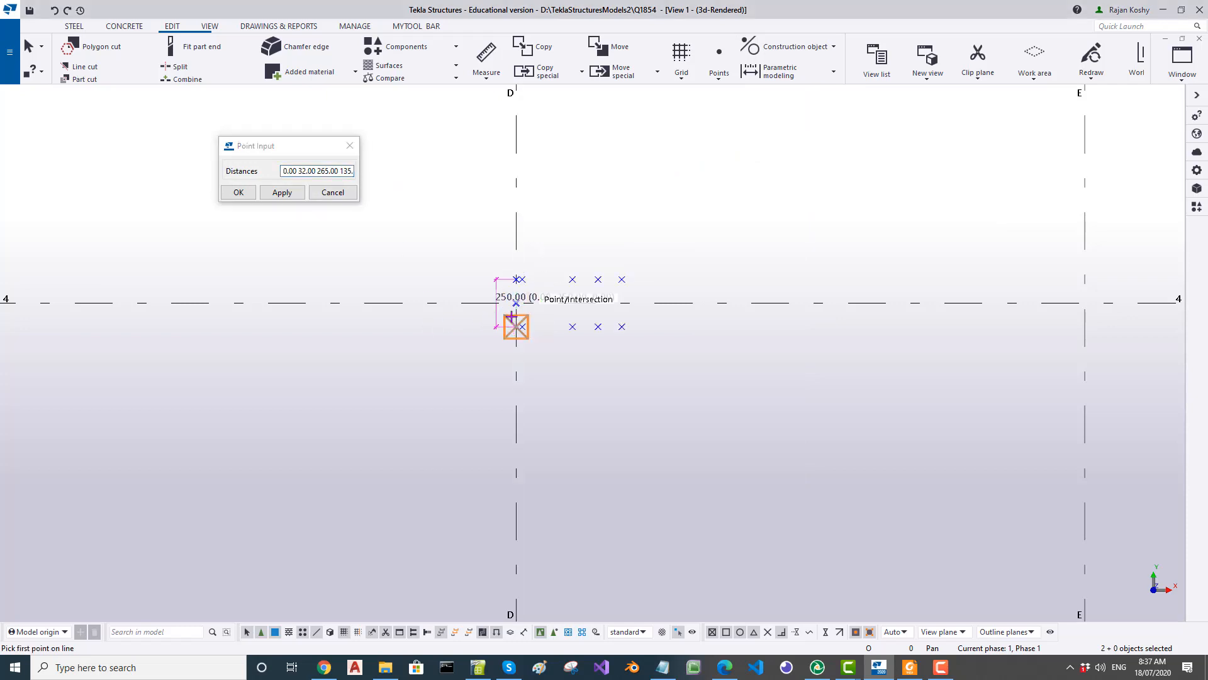
{"action": "scroll", "coordinate": [513, 302], "scroll_direction": "up", "scroll_amount": 4}
{"action": "left_click", "coordinate": [557, 260]}
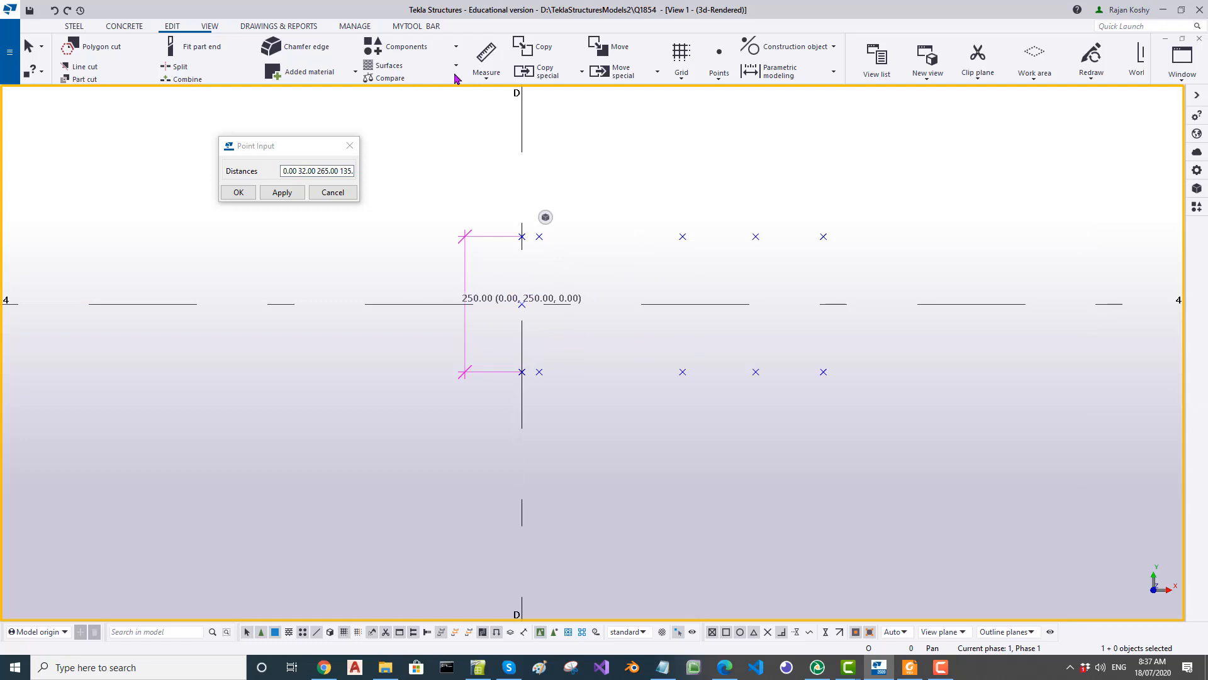
Step: Measure from grid line D to the first offset point in the upper row, and from that point to the second one, placing both dimensions above
{"action": "left_click", "coordinate": [492, 58]}
{"action": "left_click", "coordinate": [538, 235]}
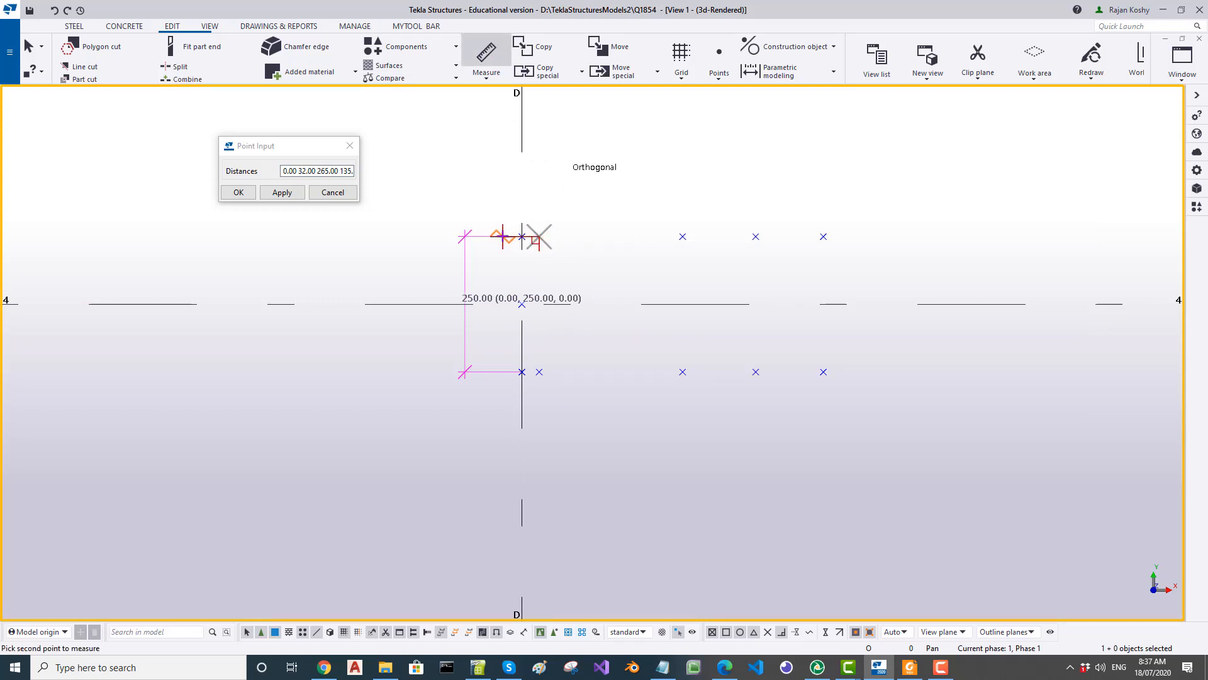
{"action": "left_click", "coordinate": [525, 236]}
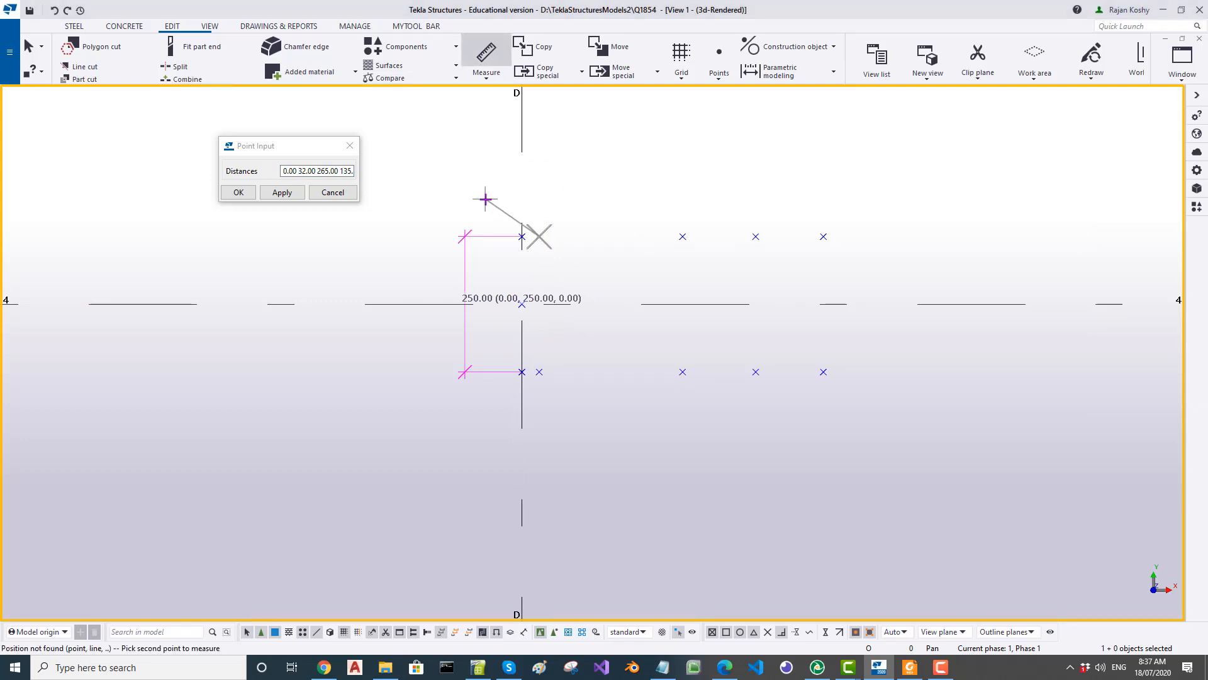
{"action": "left_click", "coordinate": [521, 236]}
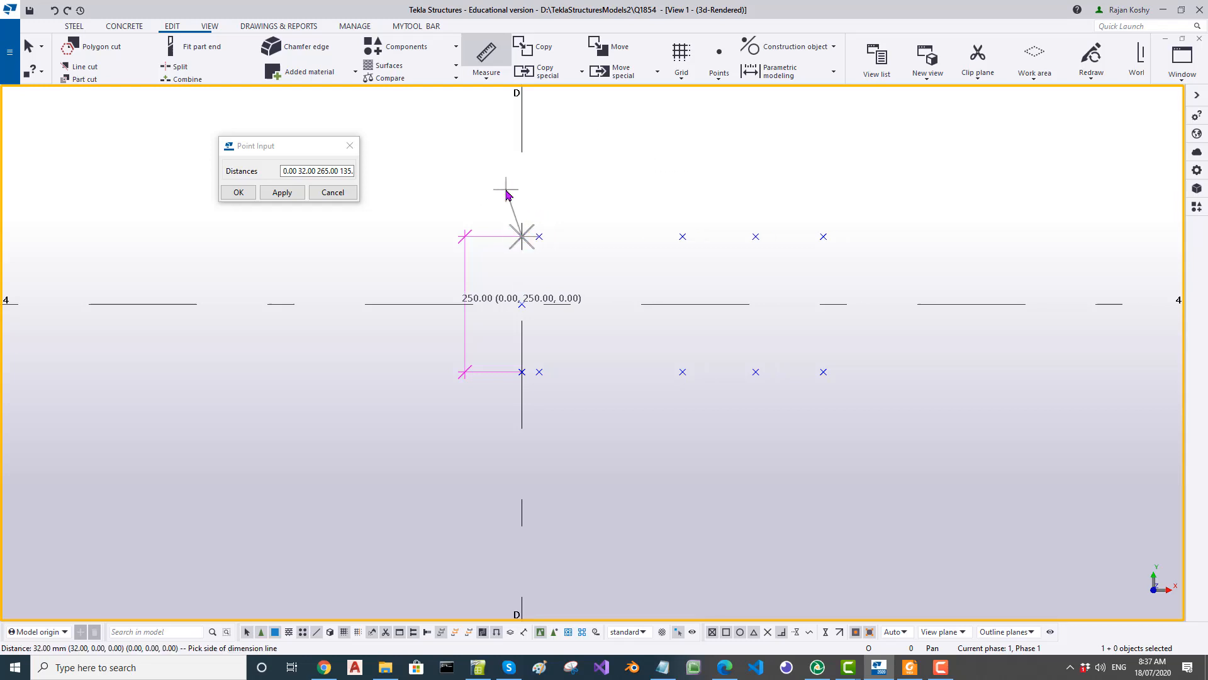
{"action": "left_click", "coordinate": [539, 236]}
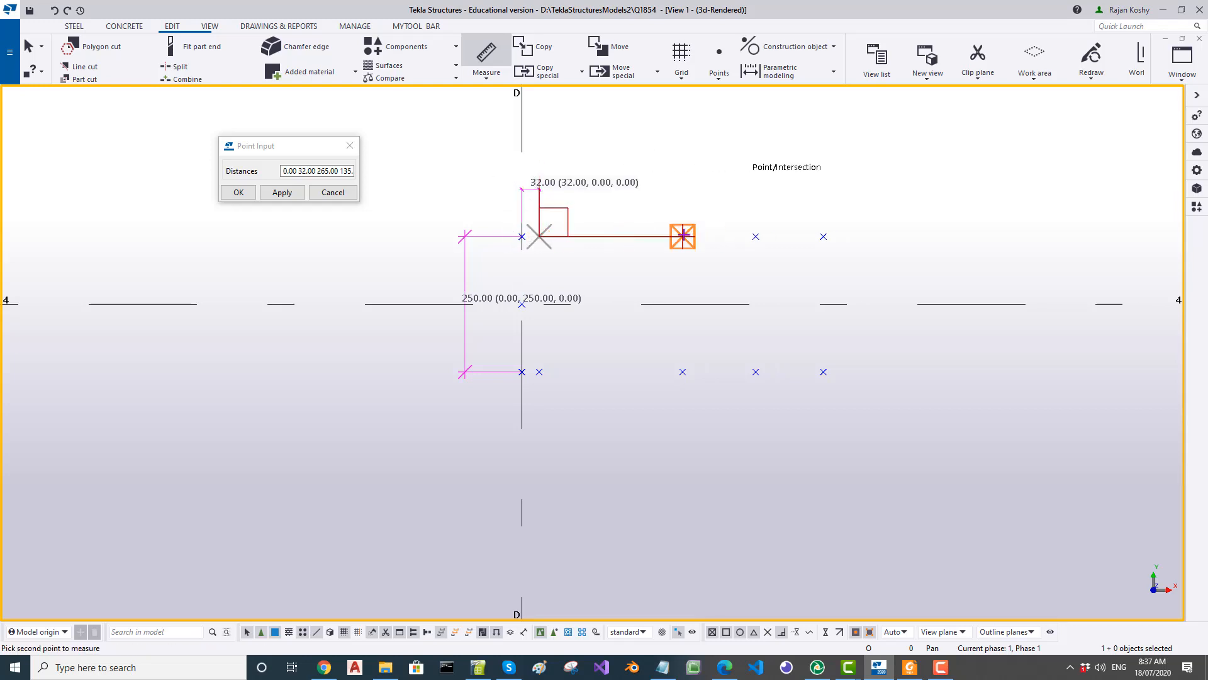
{"action": "left_click", "coordinate": [683, 236]}
{"action": "left_click", "coordinate": [647, 137]}
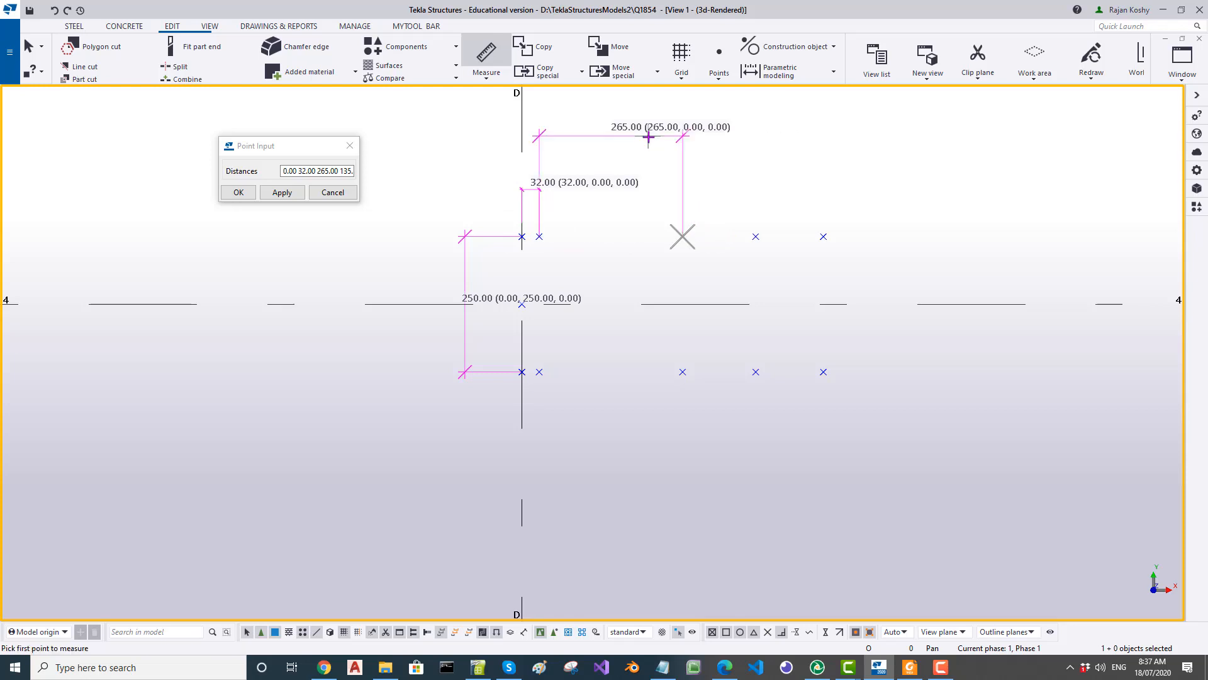
Step: Measure from the first offset point in the upper row to the third and to the last point, stacking the dimensions above the others
{"action": "left_click", "coordinate": [539, 235]}
{"action": "left_click", "coordinate": [756, 236]}
{"action": "scroll", "coordinate": [758, 235], "scroll_direction": "down", "scroll_amount": 2}
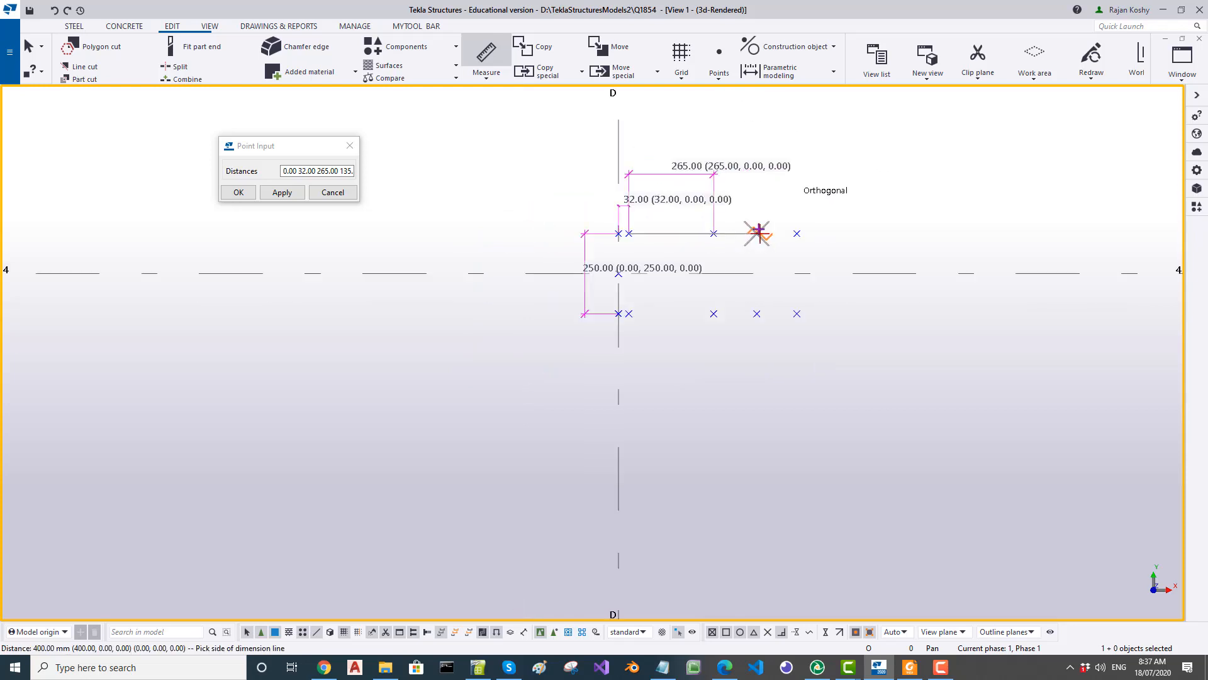
{"action": "left_click", "coordinate": [759, 128]}
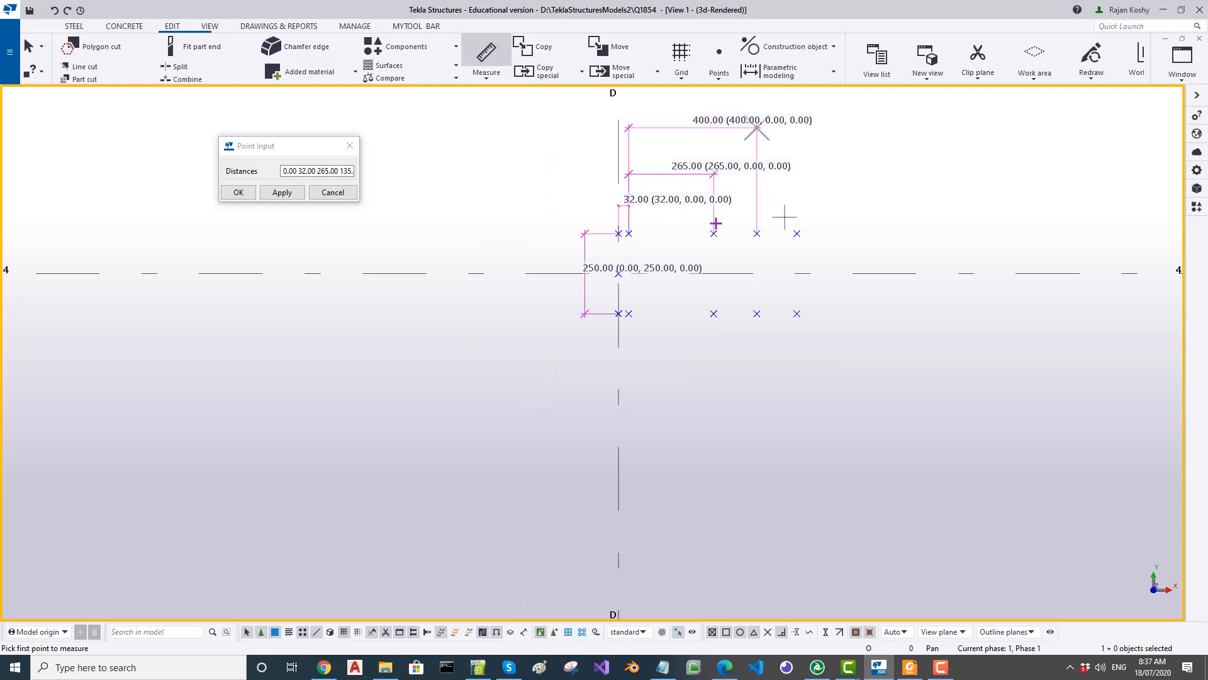
{"action": "left_click", "coordinate": [628, 233]}
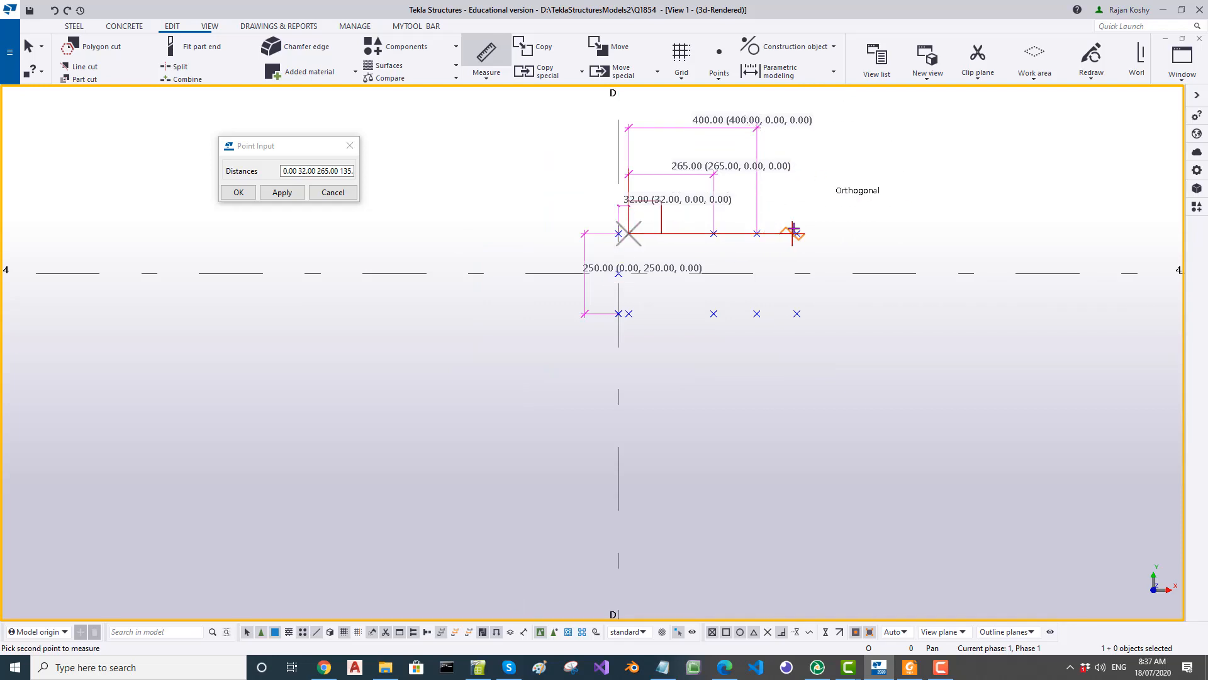
{"action": "left_click", "coordinate": [797, 232]}
{"action": "scroll", "coordinate": [797, 233], "scroll_direction": "up", "scroll_amount": 2}
{"action": "scroll", "coordinate": [797, 233], "scroll_direction": "down", "scroll_amount": 4}
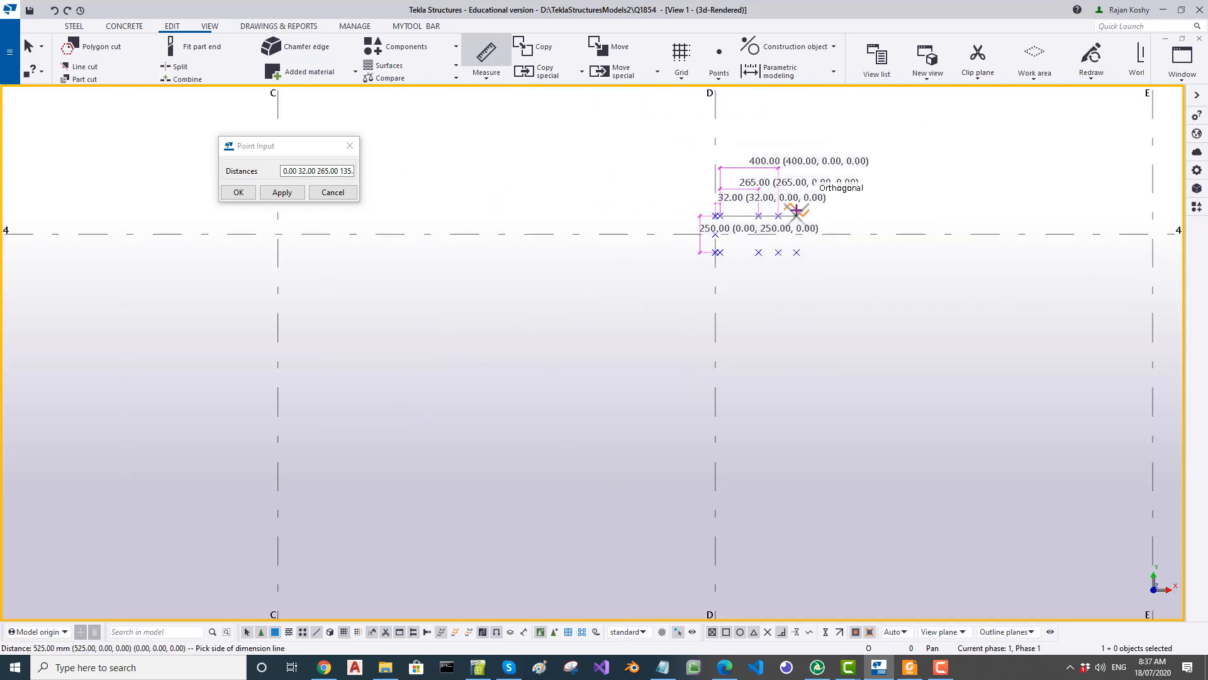
{"action": "left_click", "coordinate": [798, 145]}
{"action": "scroll", "coordinate": [798, 143], "scroll_direction": "up", "scroll_amount": 4}
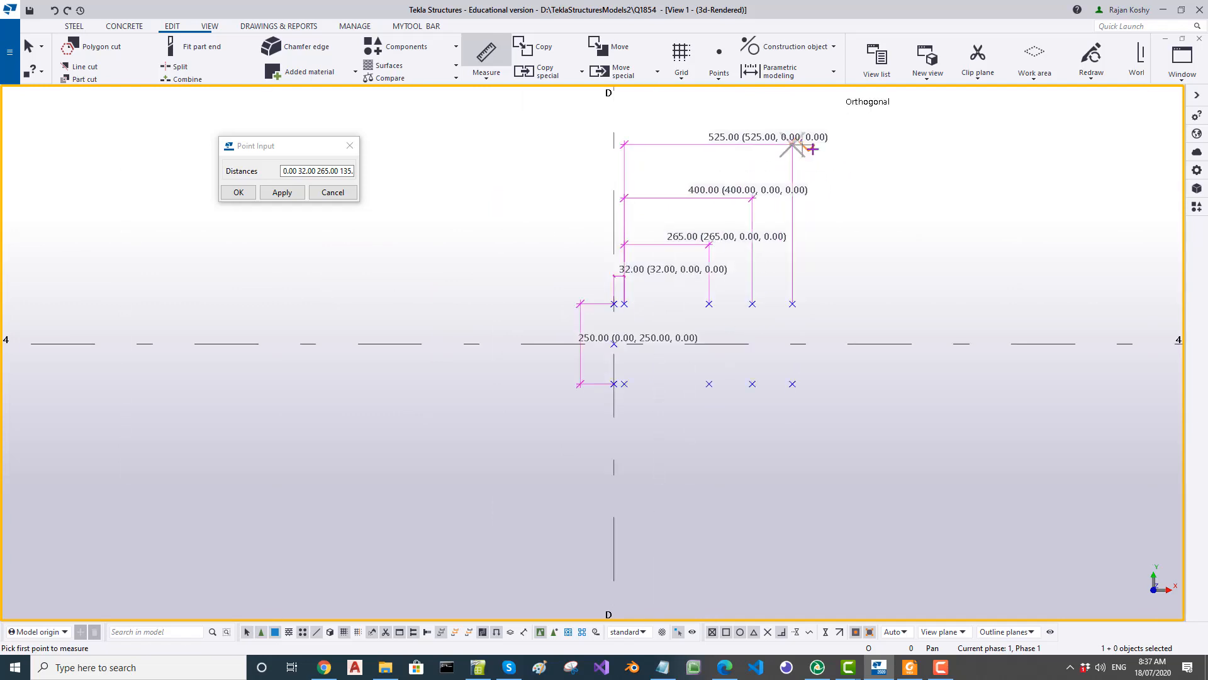
{"action": "key", "text": "Escape"}
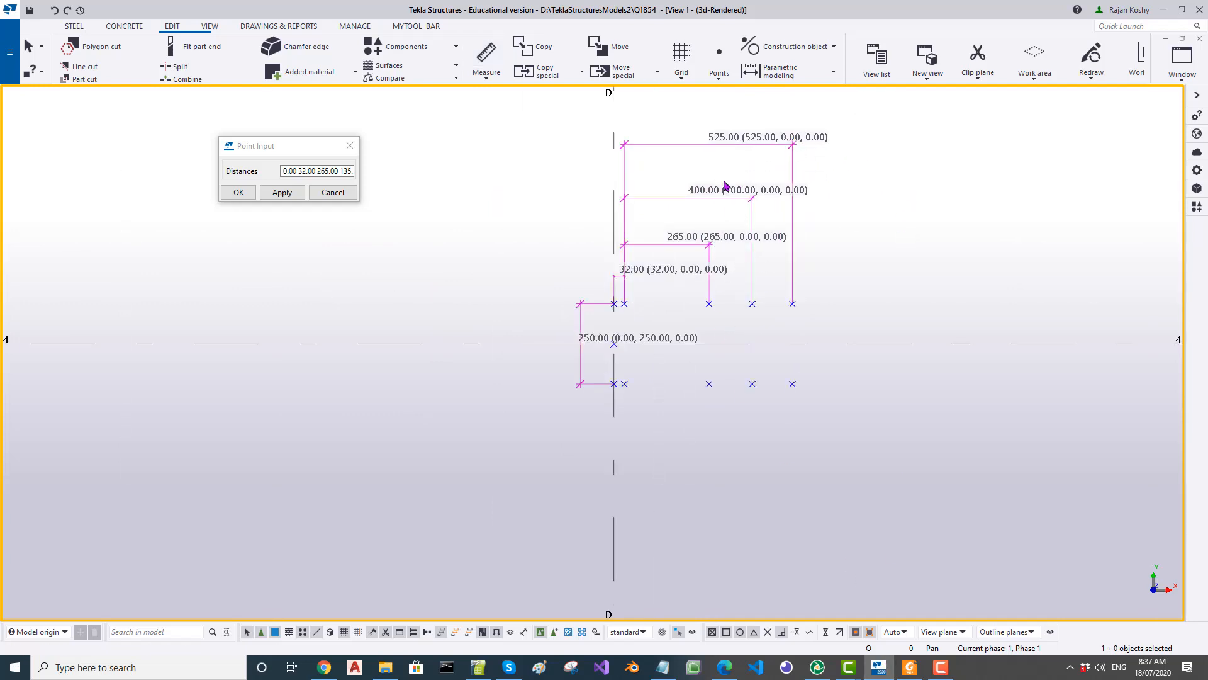
Step: Switch to the ties drawing in Foxit Reader to compare the pinned end's dimensions with the points, and return to the Tekla model
{"action": "left_click", "coordinate": [907, 671]}
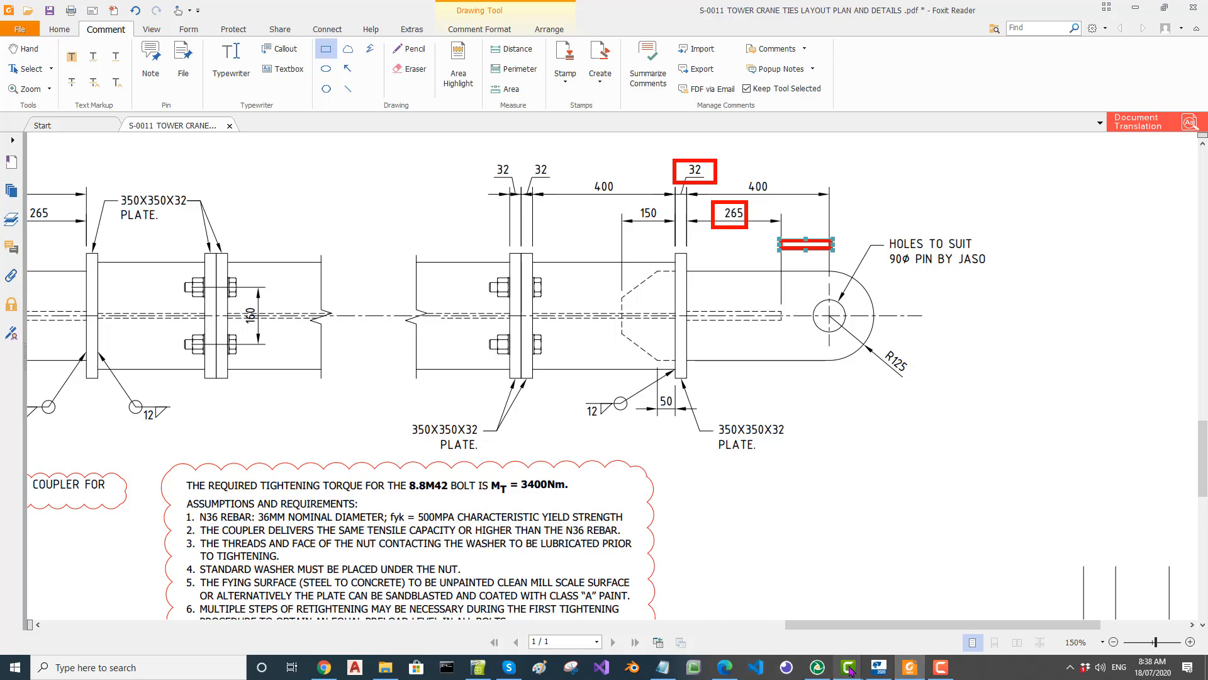
{"action": "left_click", "coordinate": [879, 667]}
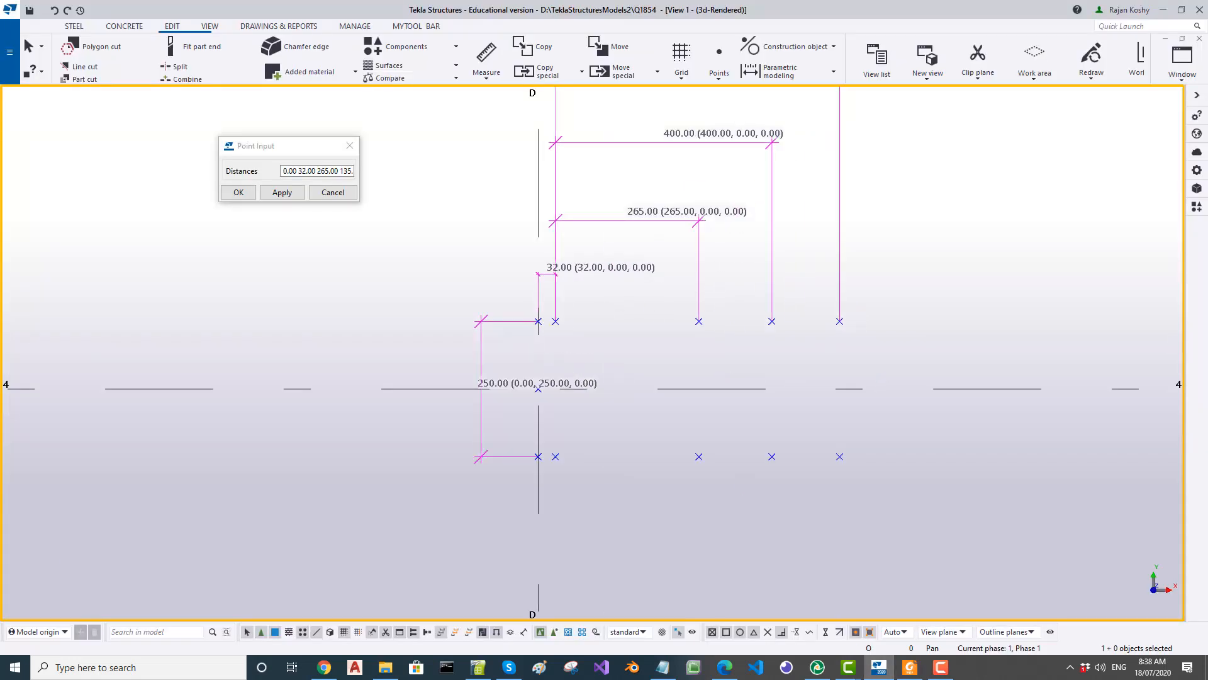
{"action": "key", "text": "alt+Tab"}
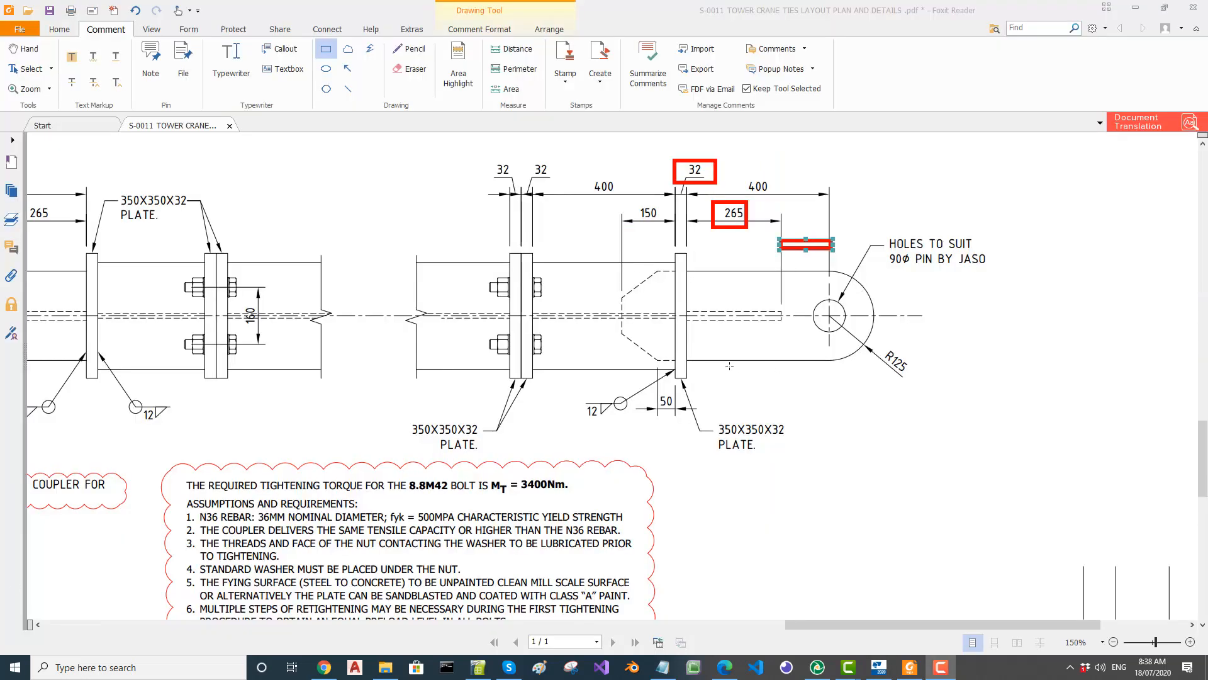
{"action": "key", "text": "alt+Tab"}
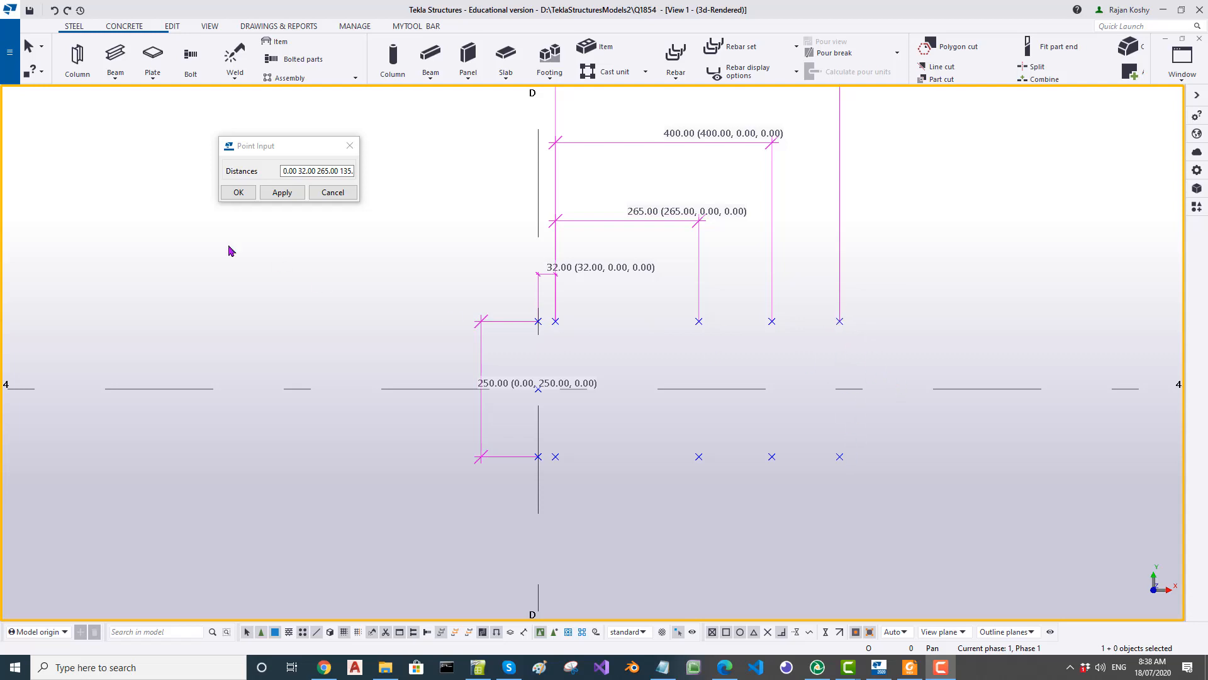
Step: Start a contour plate with profile PLT32, class 6 and its depth position set to Front
{"action": "left_click", "coordinate": [161, 59]}
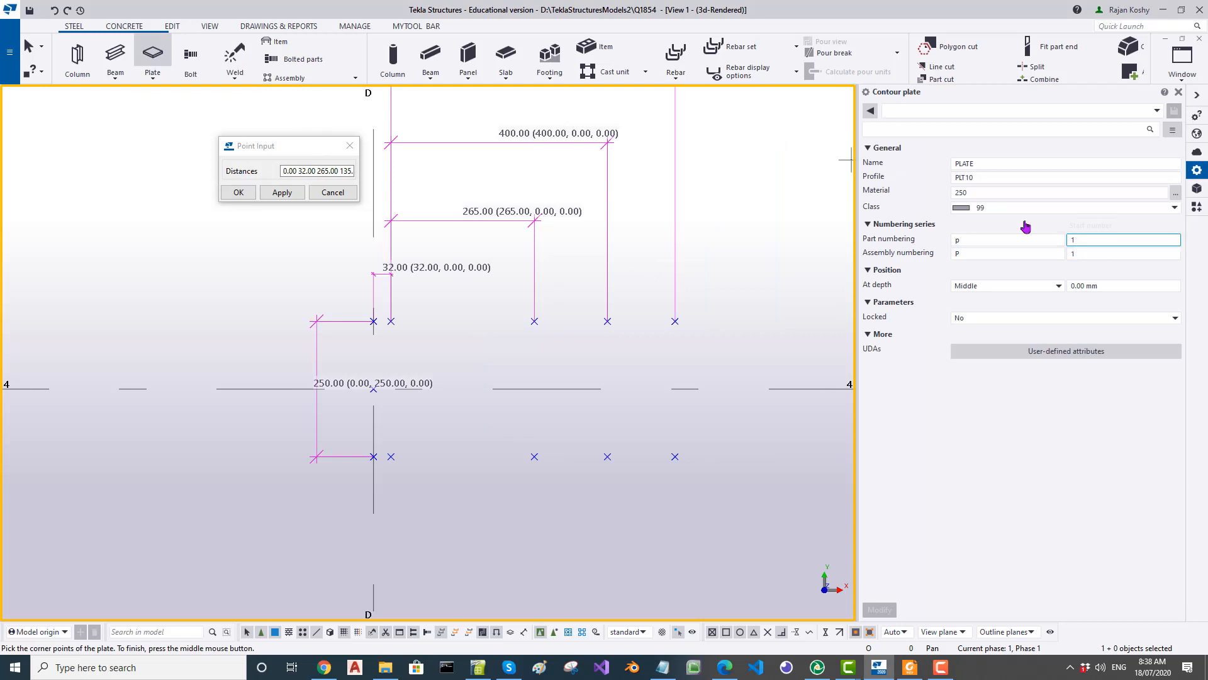
{"action": "left_click", "coordinate": [976, 178]}
{"action": "left_click_drag", "start_coordinate": [966, 178], "coordinate": [989, 179]}
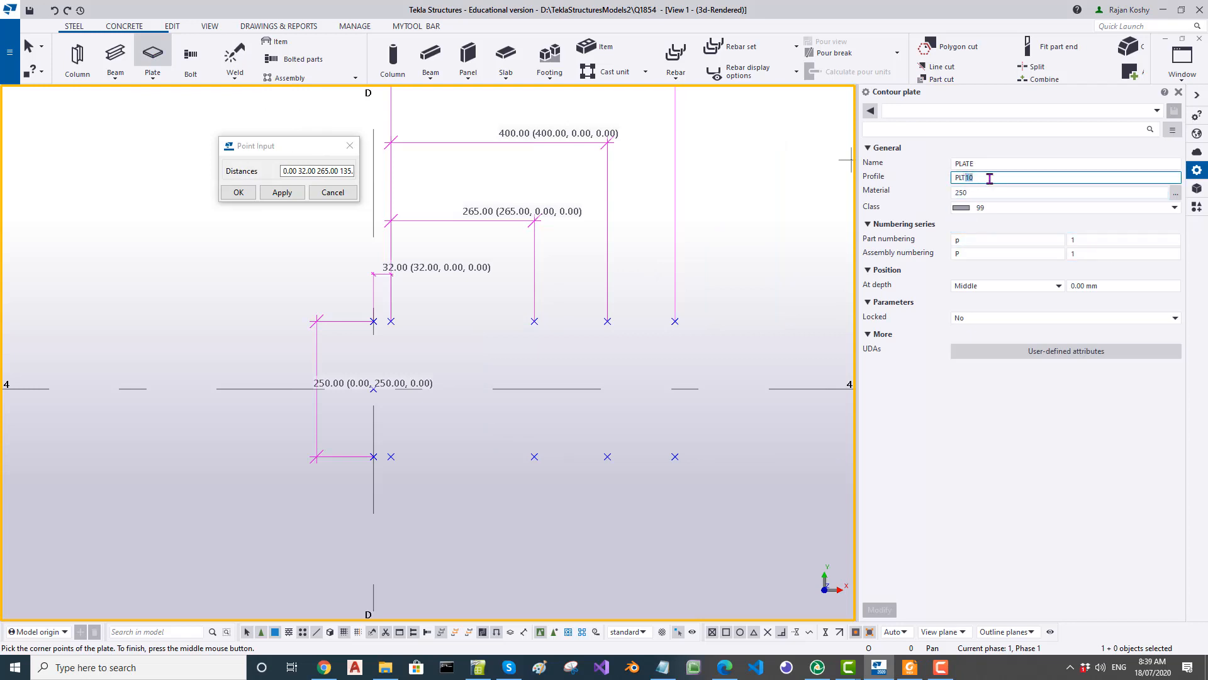
{"action": "type", "text": "32"}
{"action": "left_click", "coordinate": [1163, 209]}
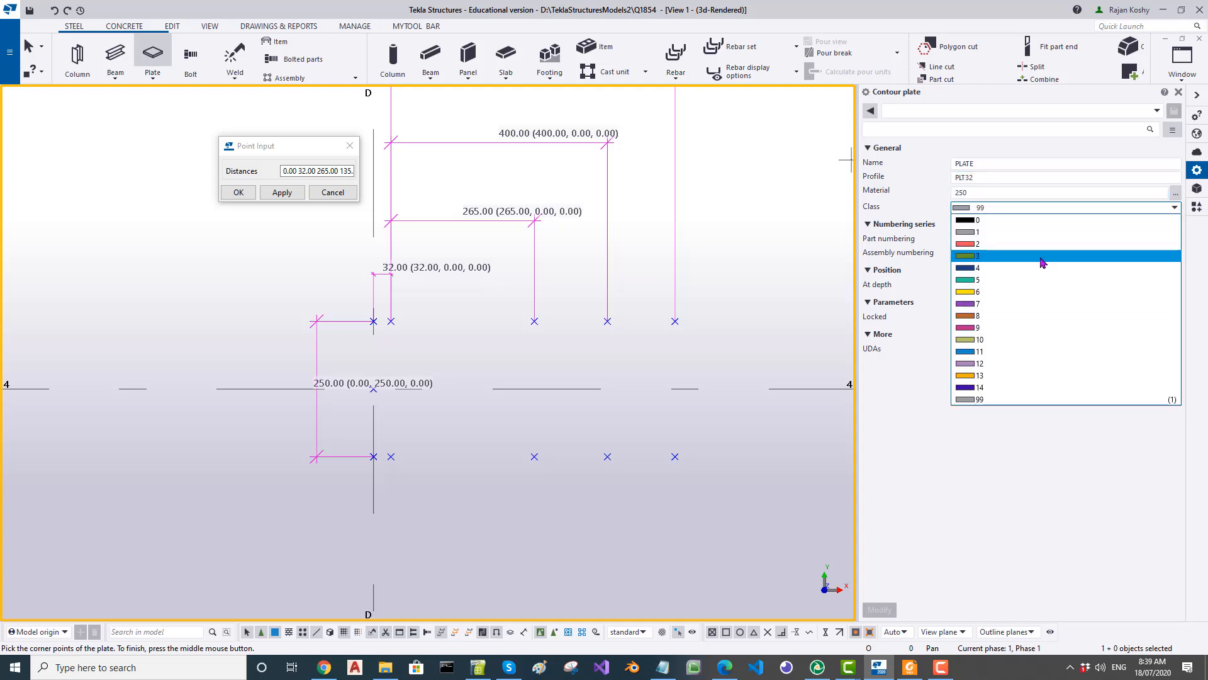
{"action": "left_click", "coordinate": [1032, 293]}
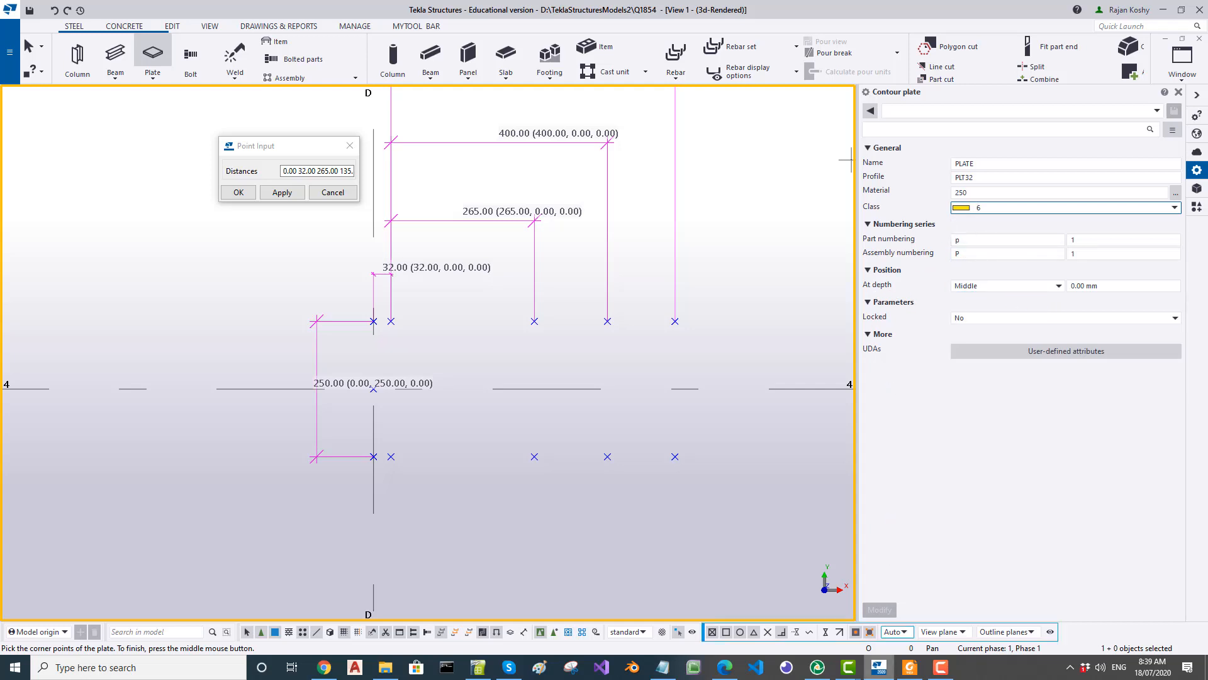
{"action": "left_click", "coordinate": [941, 667]}
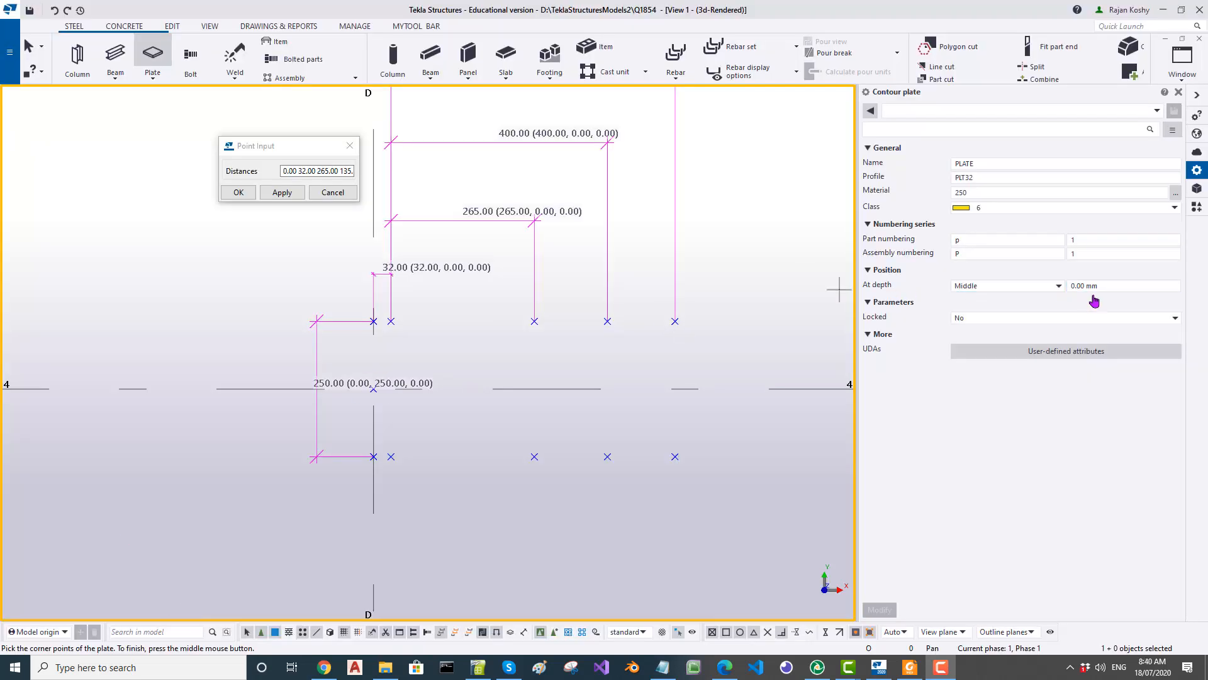
{"action": "left_click", "coordinate": [1059, 287]}
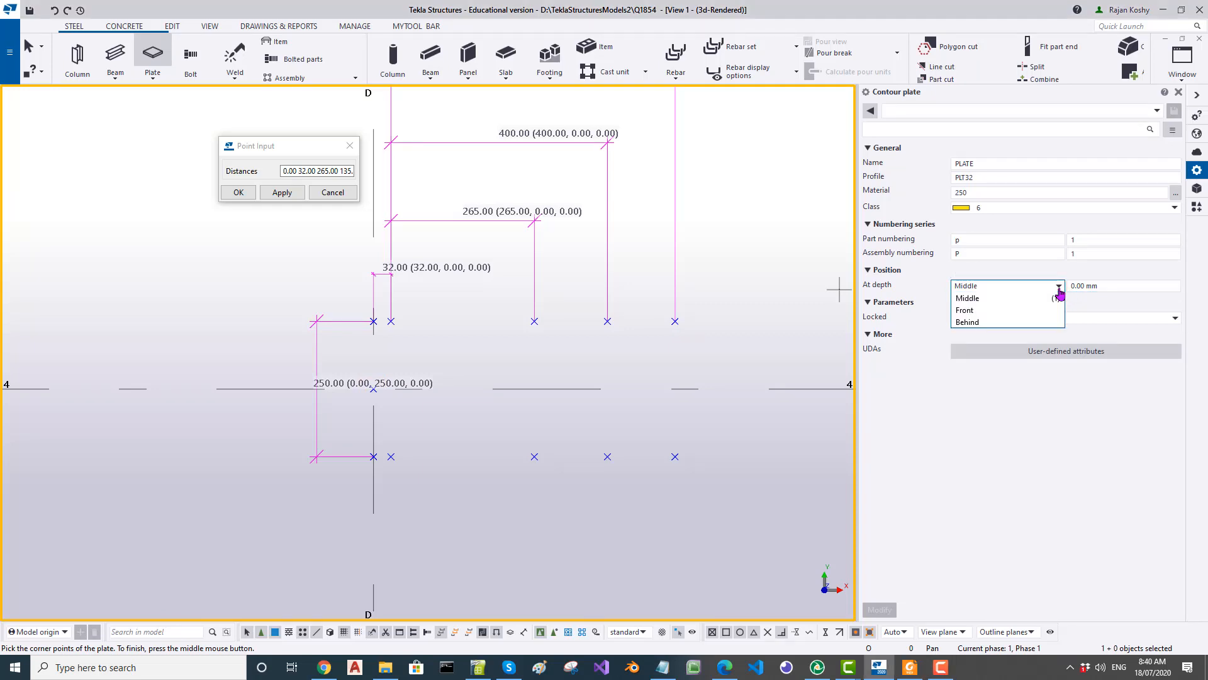
{"action": "left_click", "coordinate": [968, 310]}
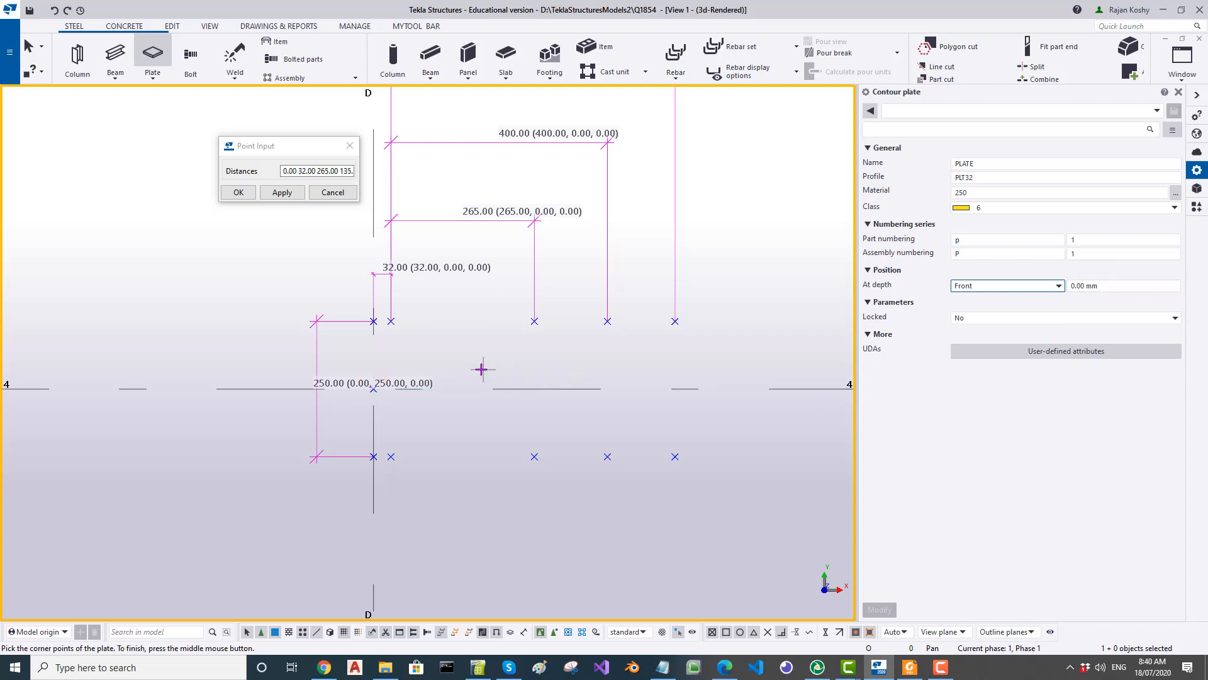
Step: Model a 525 by 250 mm rectangular contour plate between the first offset points and the last points of both rows, and view it in 3D
{"action": "left_click", "coordinate": [392, 322]}
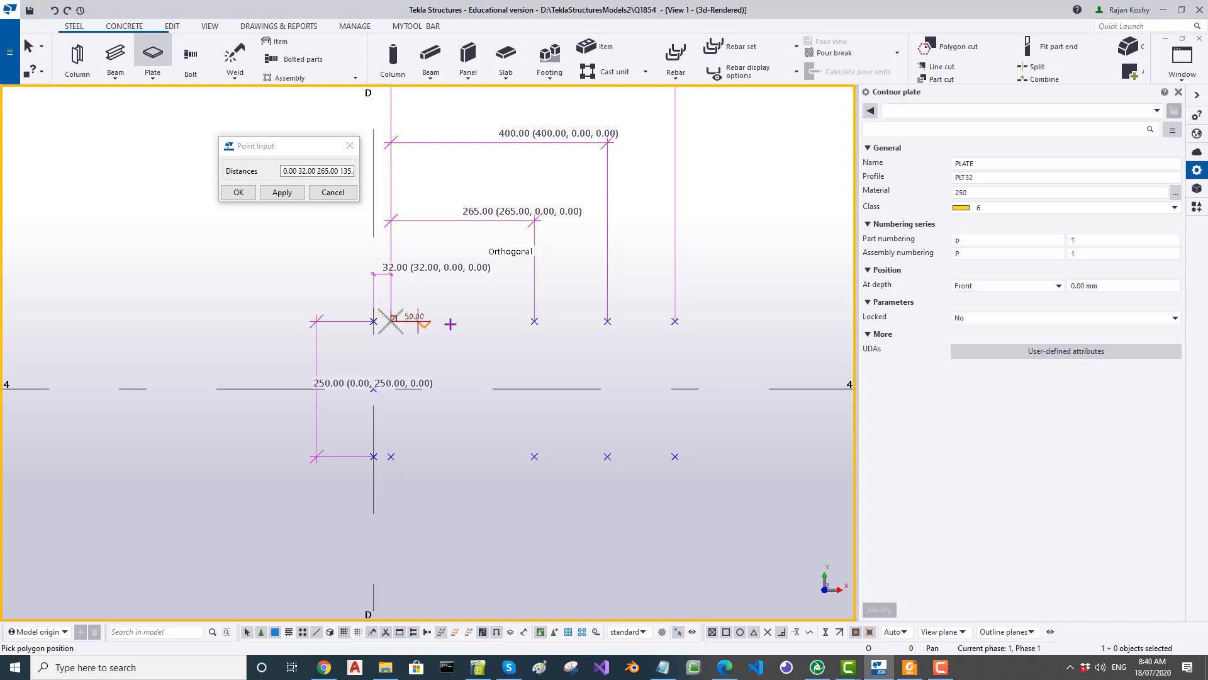
{"action": "left_click", "coordinate": [675, 322]}
{"action": "left_click", "coordinate": [675, 457]}
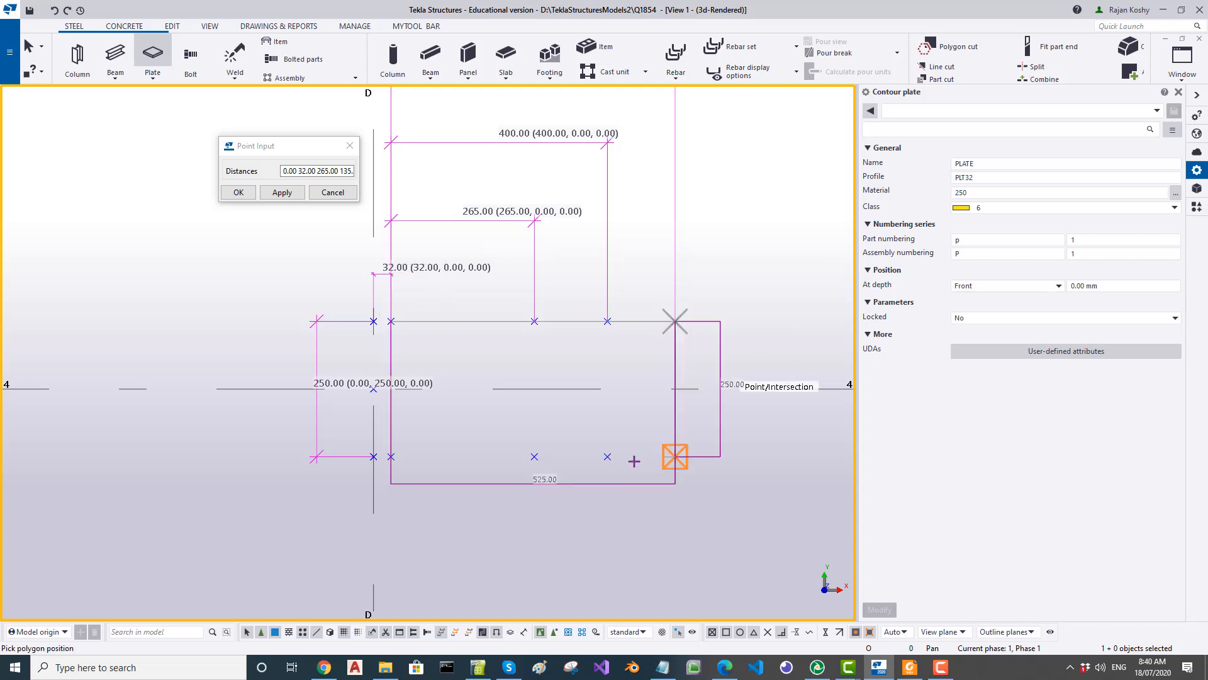
{"action": "left_click", "coordinate": [391, 456]}
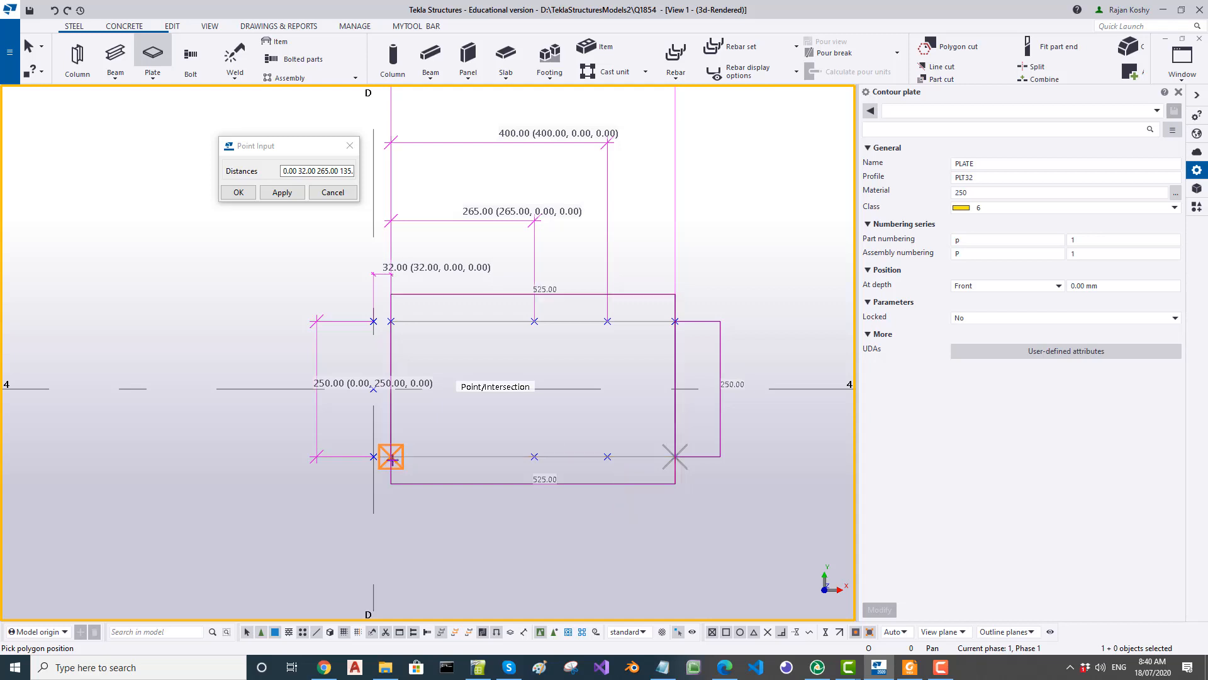
{"action": "middle_click", "coordinate": [393, 458]}
{"action": "right_click", "coordinate": [516, 356]}
{"action": "left_click", "coordinate": [535, 360]}
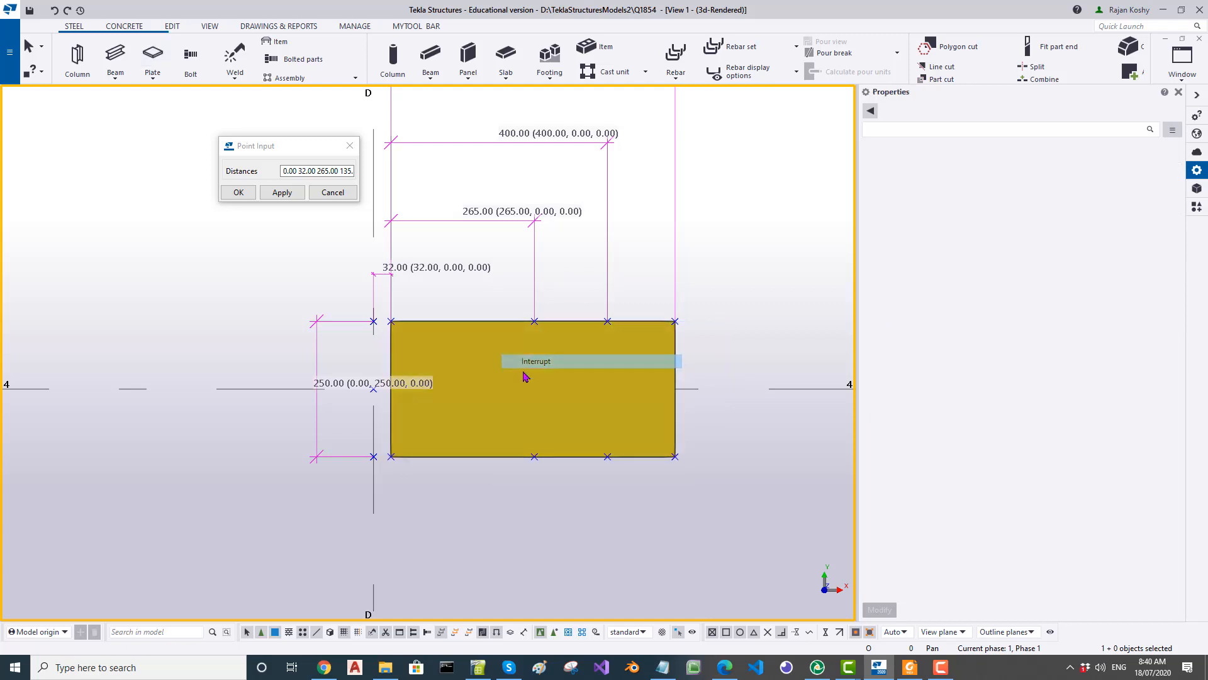
{"action": "middle_click_drag", "start_coordinate": [526, 372], "coordinate": [533, 218], "text": "ctrl"}
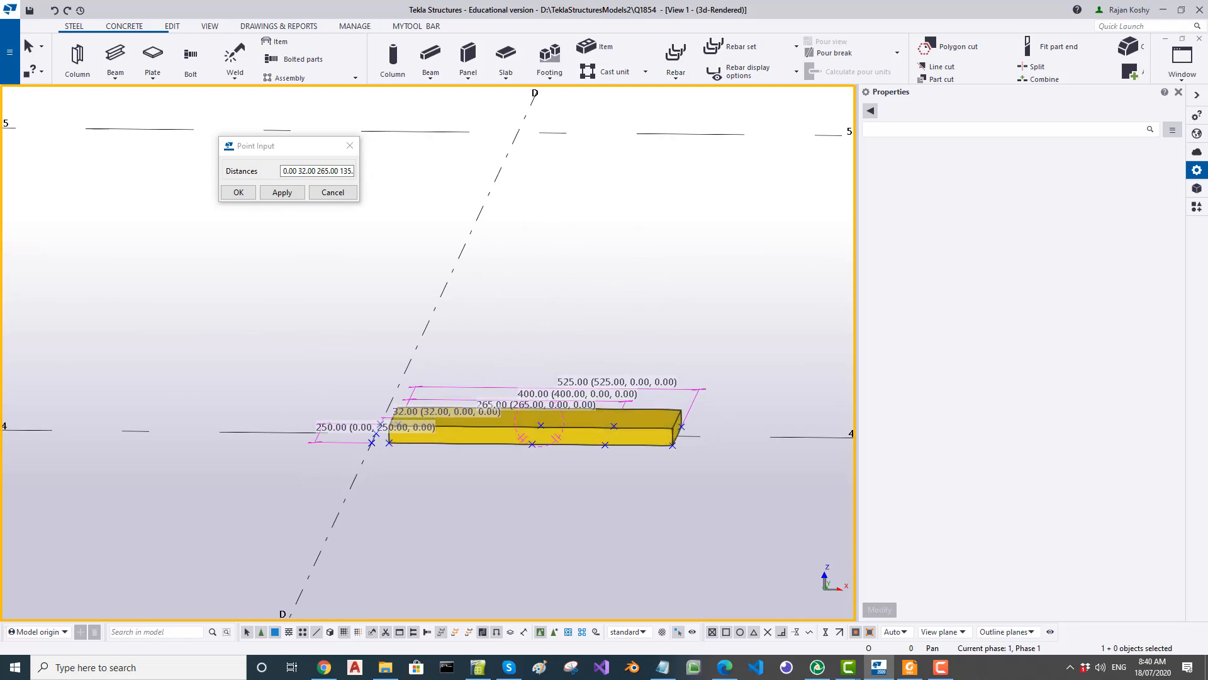
Step: Check the plate spacing in the ties drawing in Foxit Reader, return to Tekla and move the contour plate 72 mm in Z
{"action": "key", "text": "alt+Tab"}
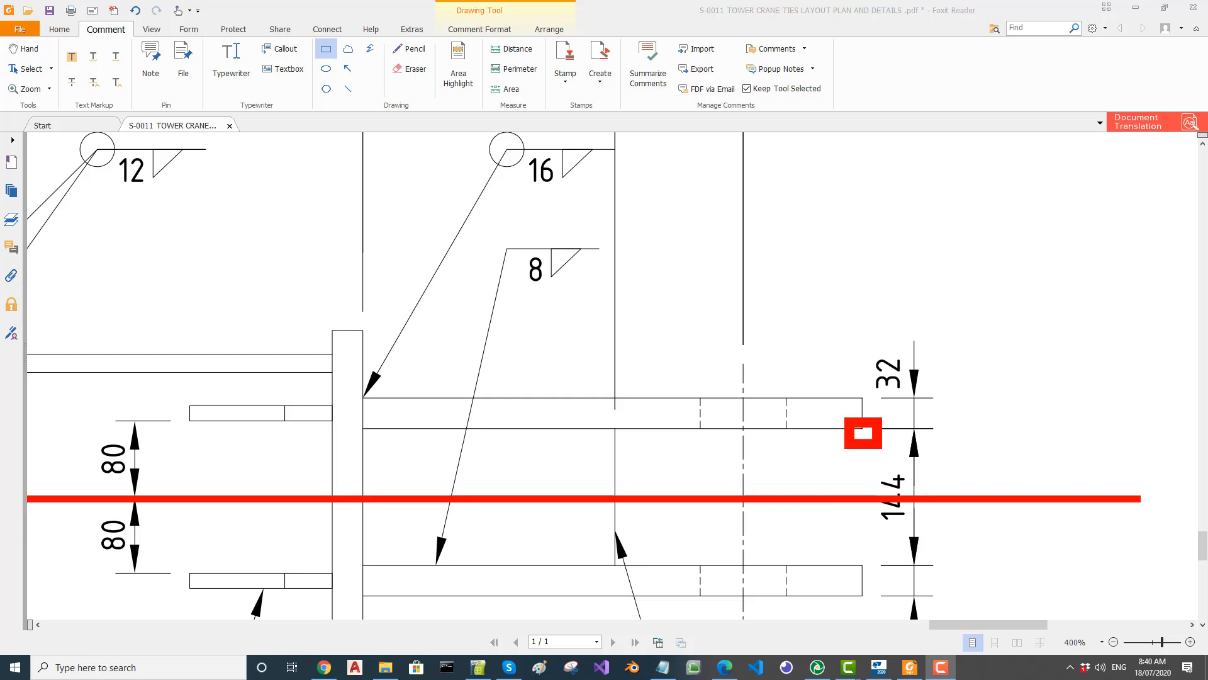
{"action": "key", "text": "alt+Tab"}
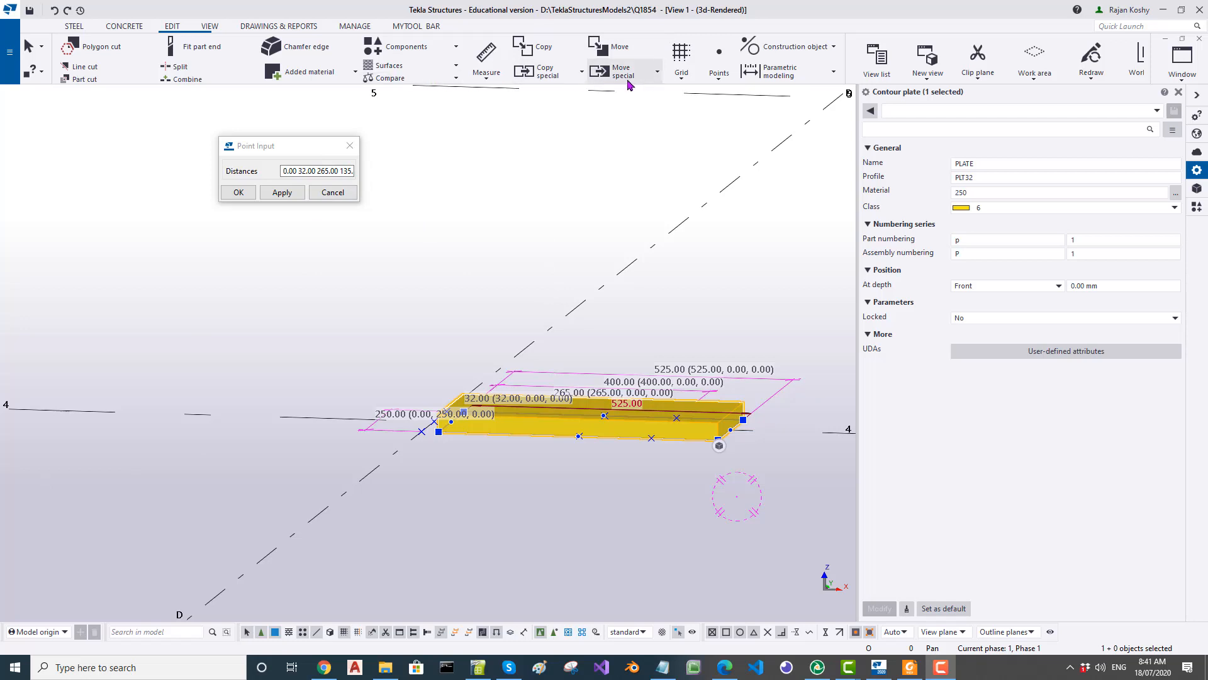
{"action": "left_click", "coordinate": [657, 74]}
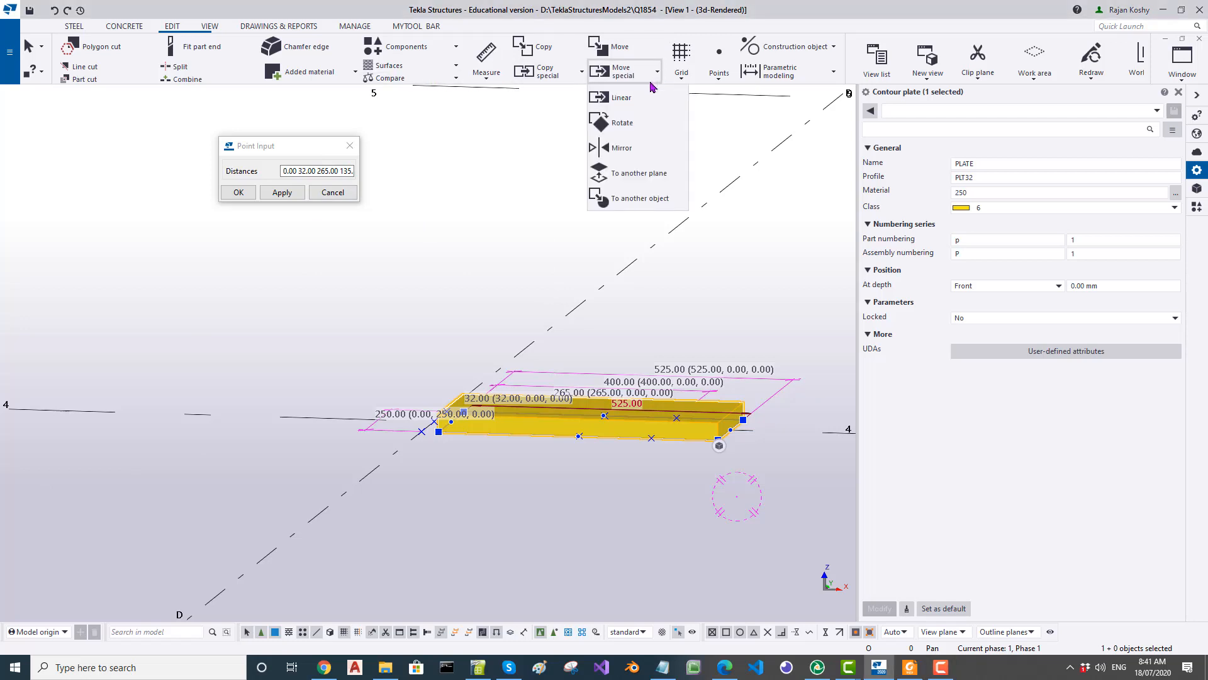
{"action": "left_click", "coordinate": [621, 97]}
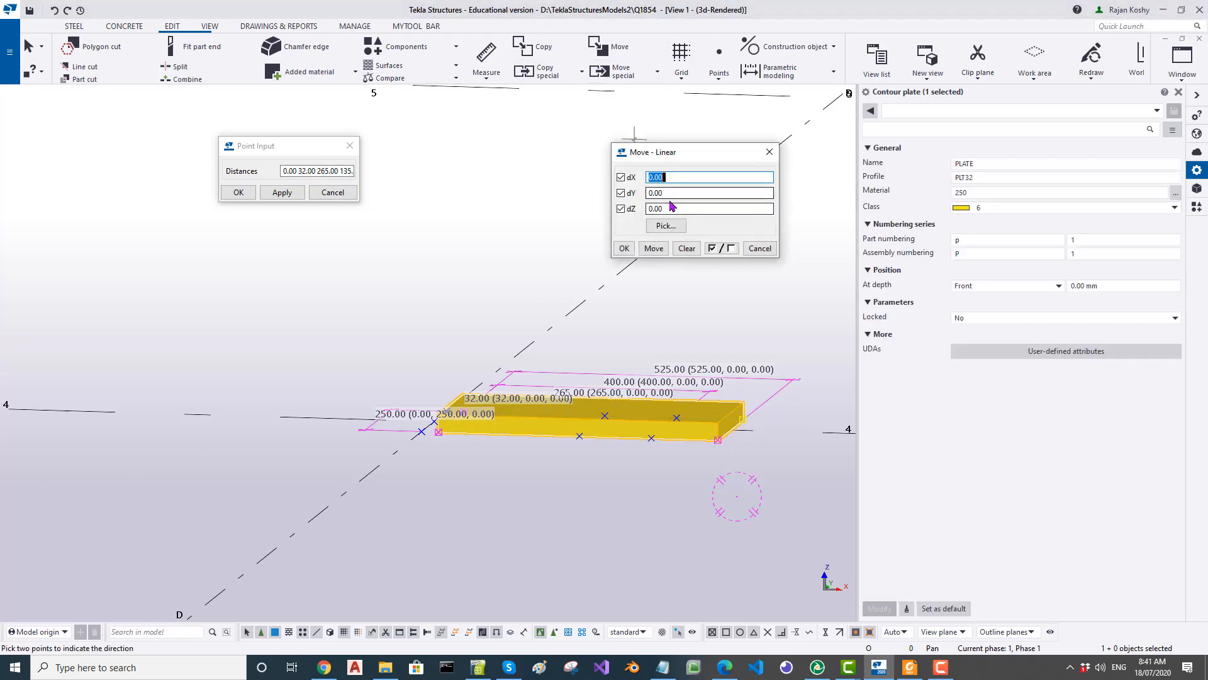
{"action": "left_click_drag", "start_coordinate": [672, 207], "coordinate": [648, 209]}
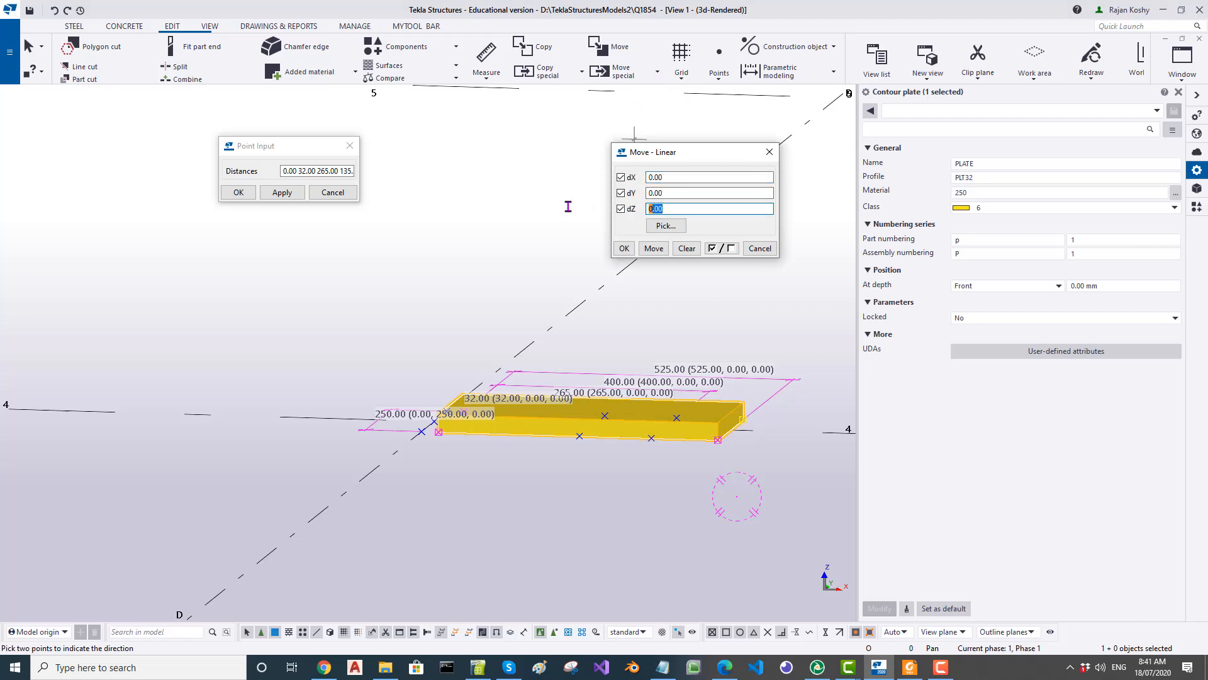
{"action": "type", "text": "723"}
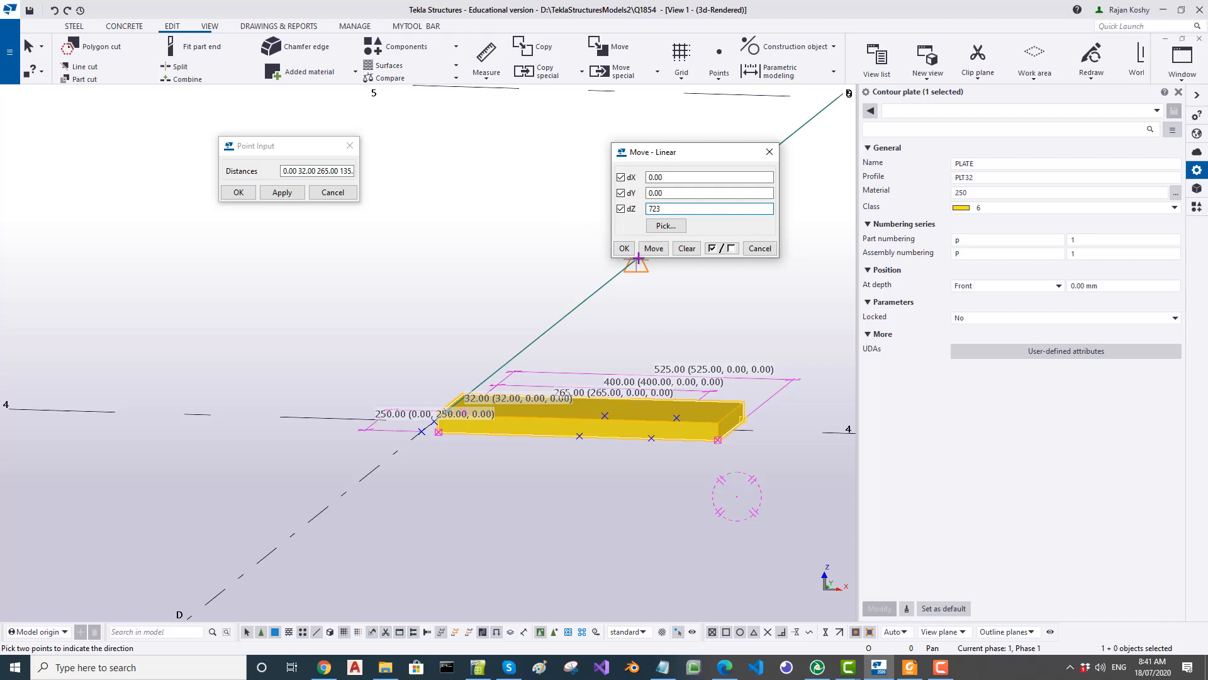
{"action": "key", "text": "BackSpace"}
{"action": "right_click", "coordinate": [515, 210]}
{"action": "left_click", "coordinate": [526, 217]}
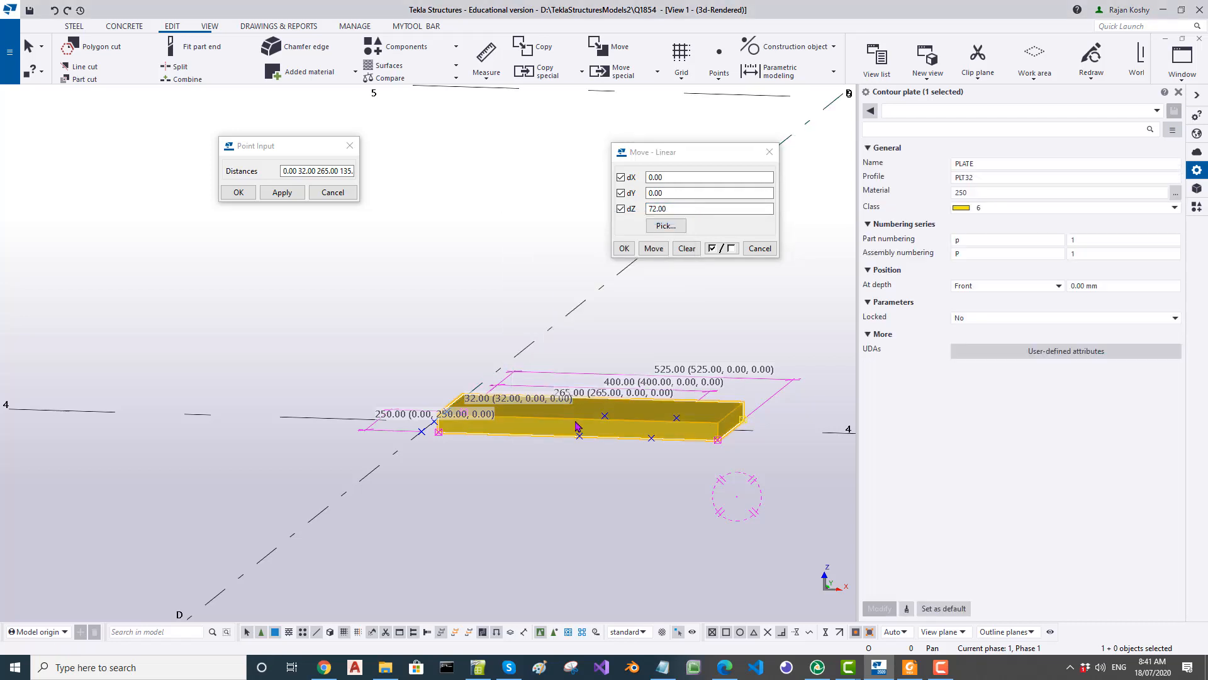
{"action": "left_click", "coordinate": [654, 248]}
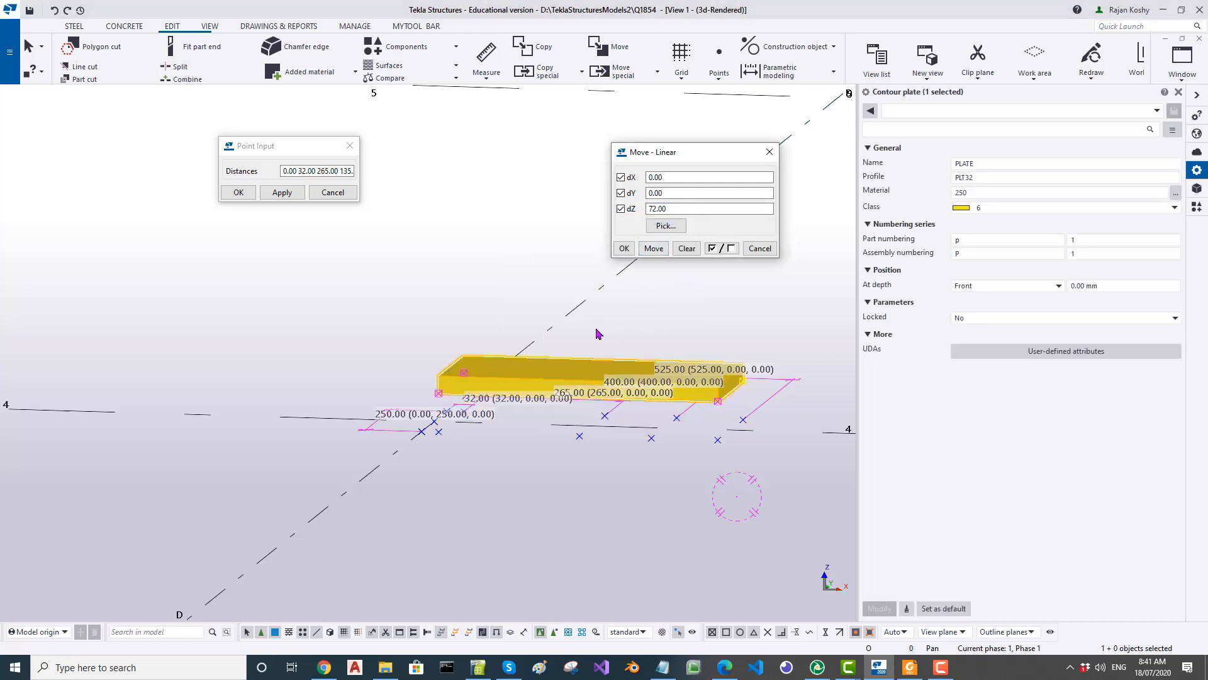
{"action": "mouse_move", "coordinate": [594, 324]}
{"action": "middle_mouse_down", "text": "ctrl"}
{"action": "mouse_move", "coordinate": [617, 312]}
{"action": "mouse_move", "coordinate": [605, 328]}
{"action": "middle_mouse_up", "text": "ctrl"}
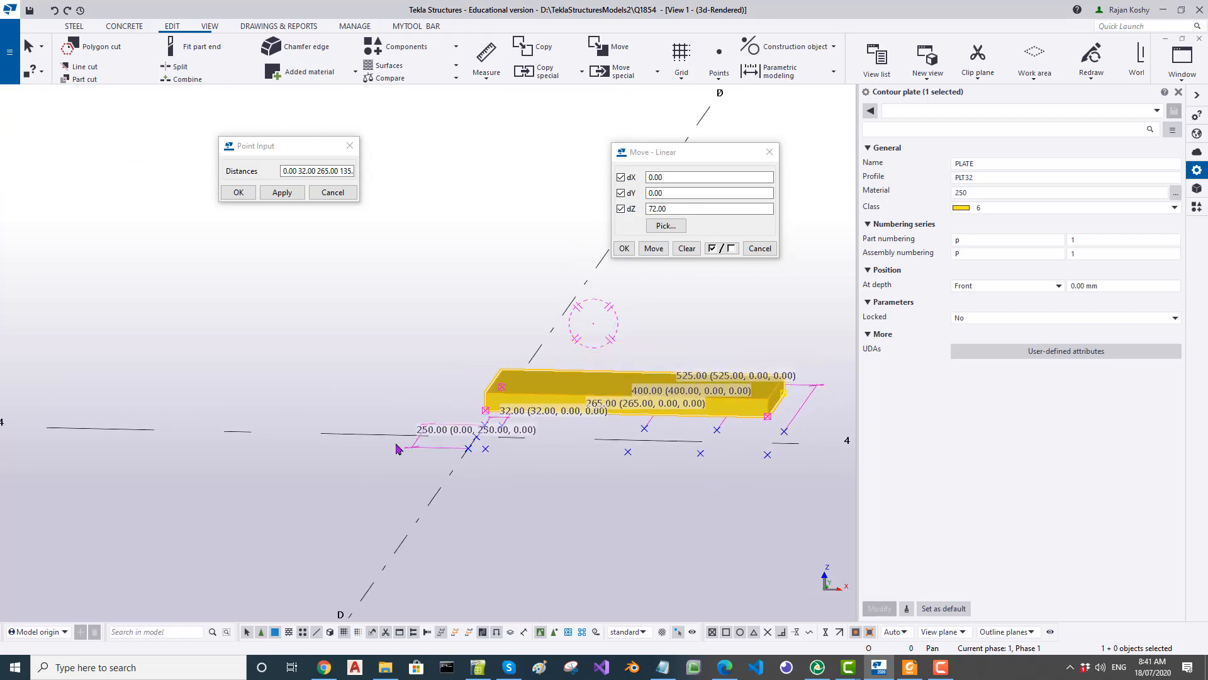
Step: Switch to the ties drawing in Foxit Reader and examine the pinned end in its side and plan views
{"action": "key", "text": "alt+Tab"}
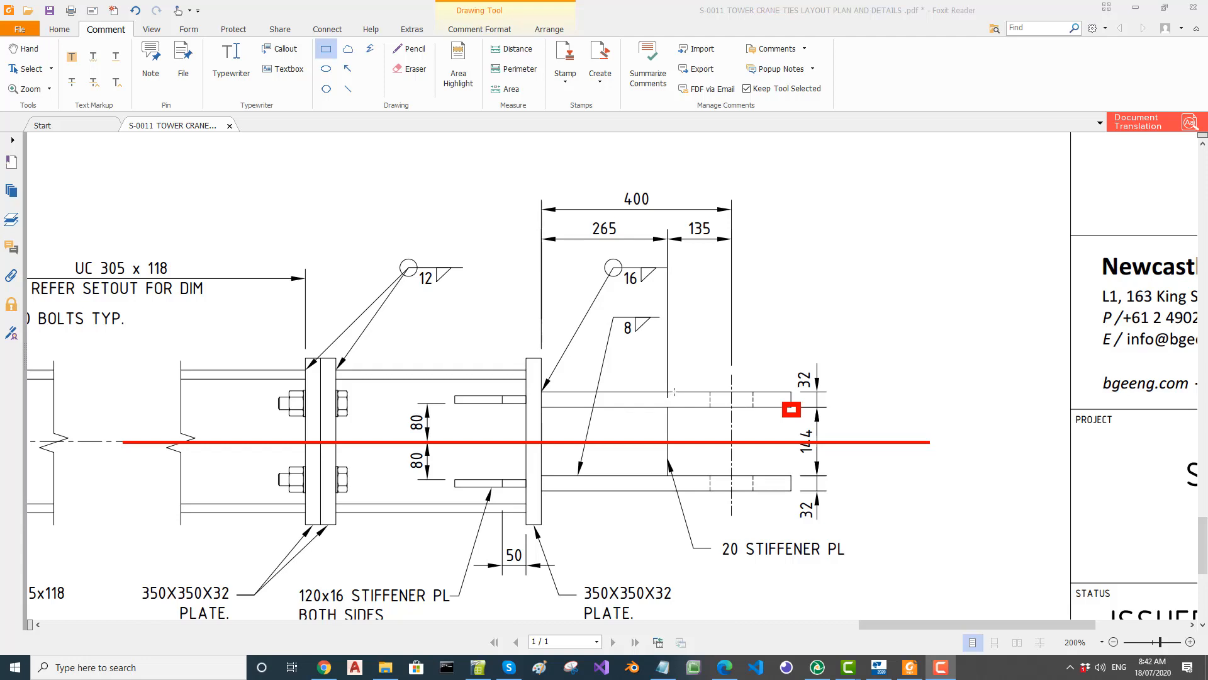
{"action": "scroll", "coordinate": [709, 423], "scroll_direction": "down", "scroll_amount": 3, "text": "ctrl"}
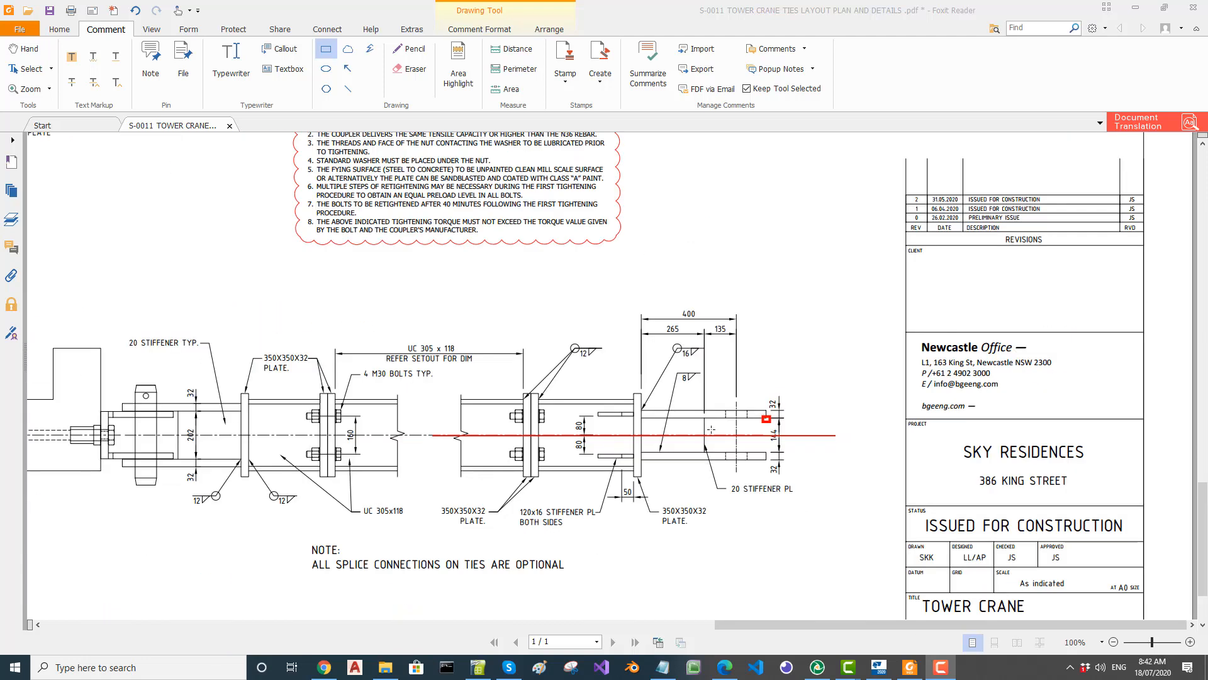
{"action": "scroll", "coordinate": [709, 428], "scroll_direction": "up", "scroll_amount": 5}
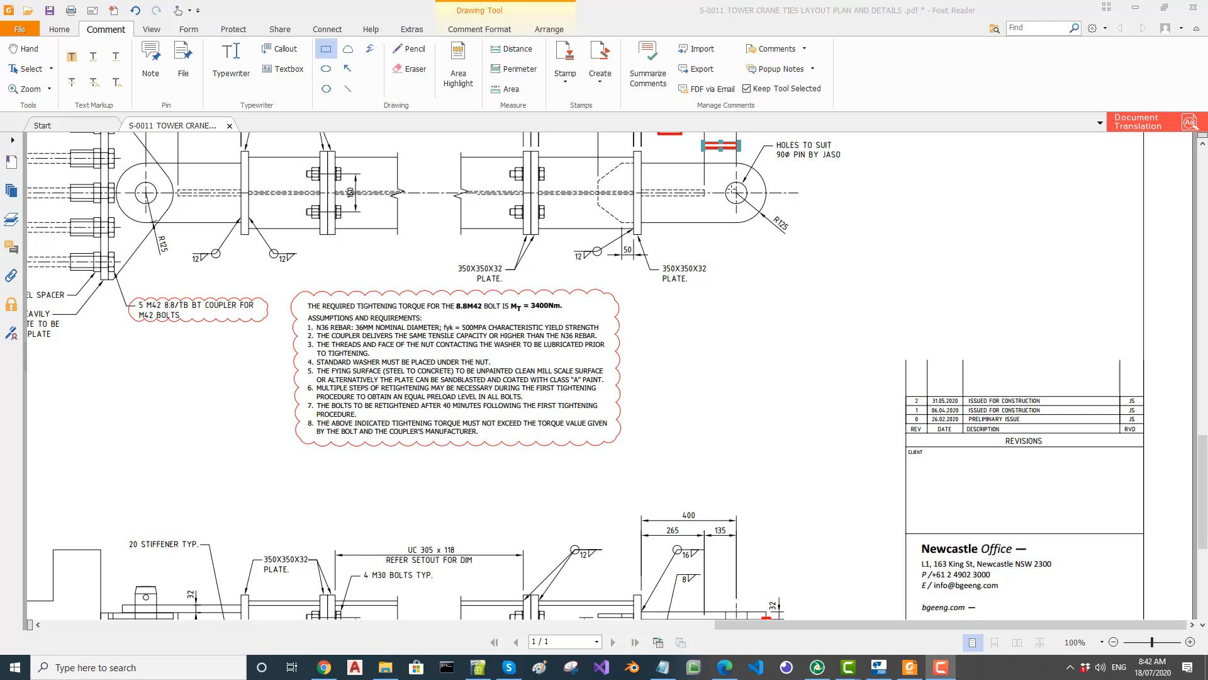
{"action": "scroll", "coordinate": [734, 192], "scroll_direction": "up", "scroll_amount": 1}
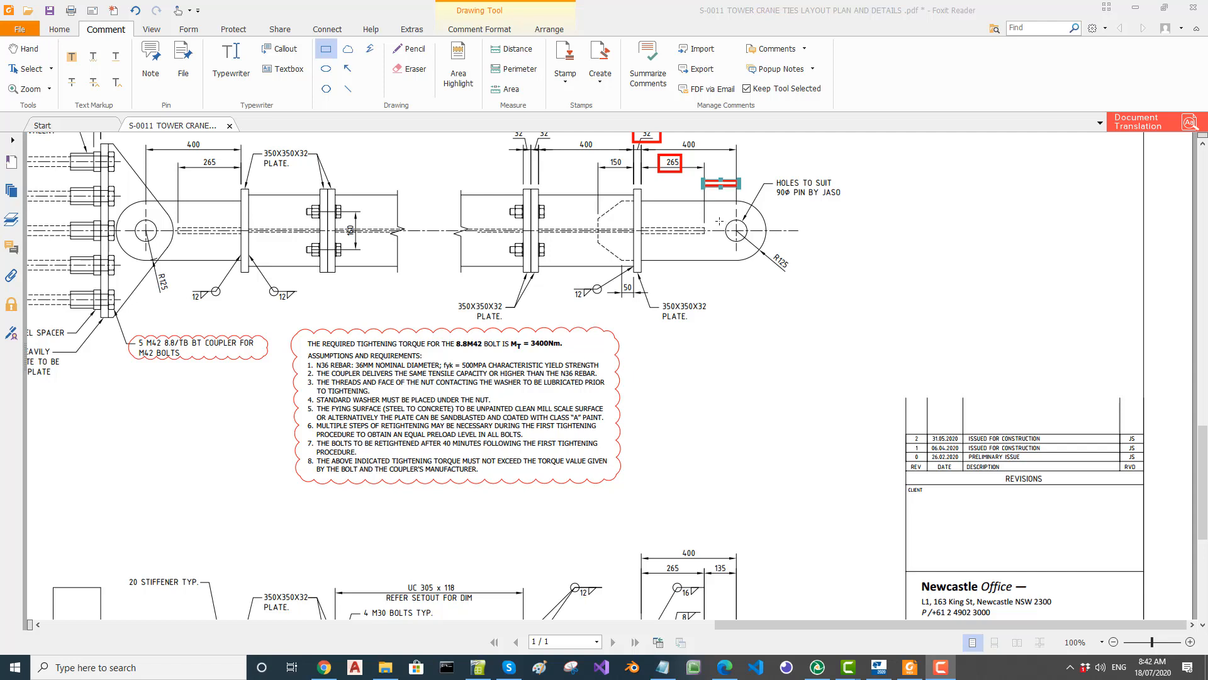
{"action": "scroll", "coordinate": [719, 221], "scroll_direction": "down", "scroll_amount": 2}
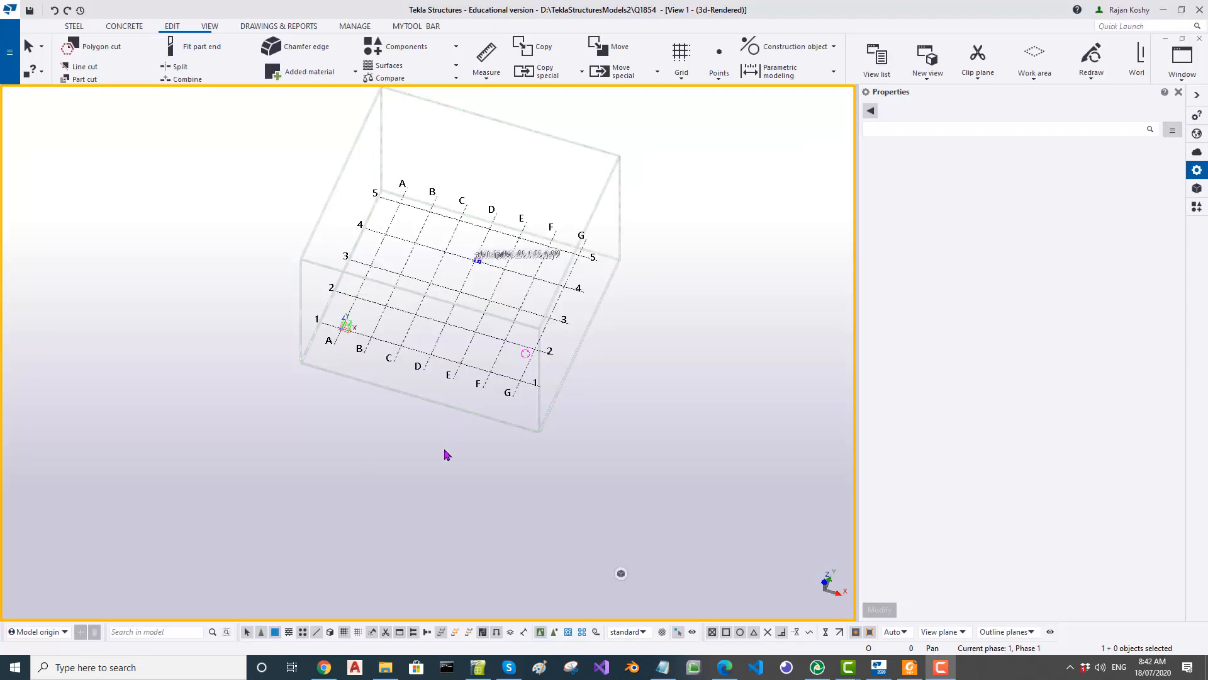
Step: Return to the Tekla model in plan view and fit the work area tightly around the plate and its points using two corner points
{"action": "left_click", "coordinate": [408, 457]}
{"action": "key", "text": "ctrl+p"}
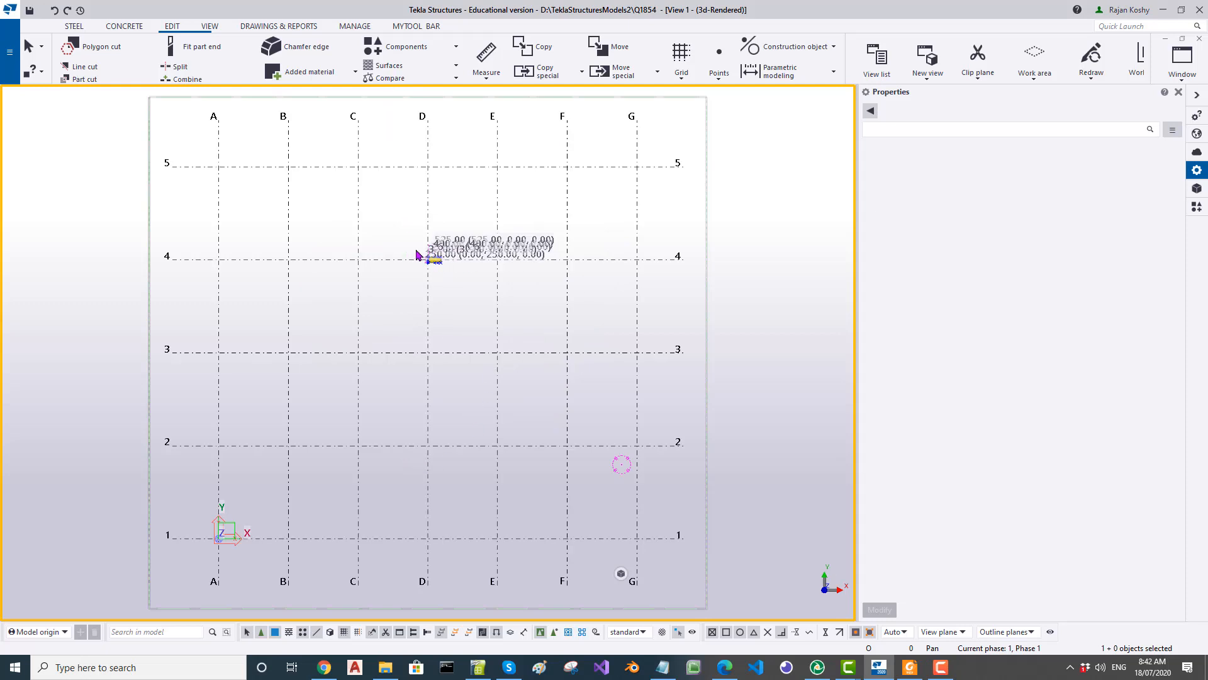
{"action": "left_click", "coordinate": [1178, 92]}
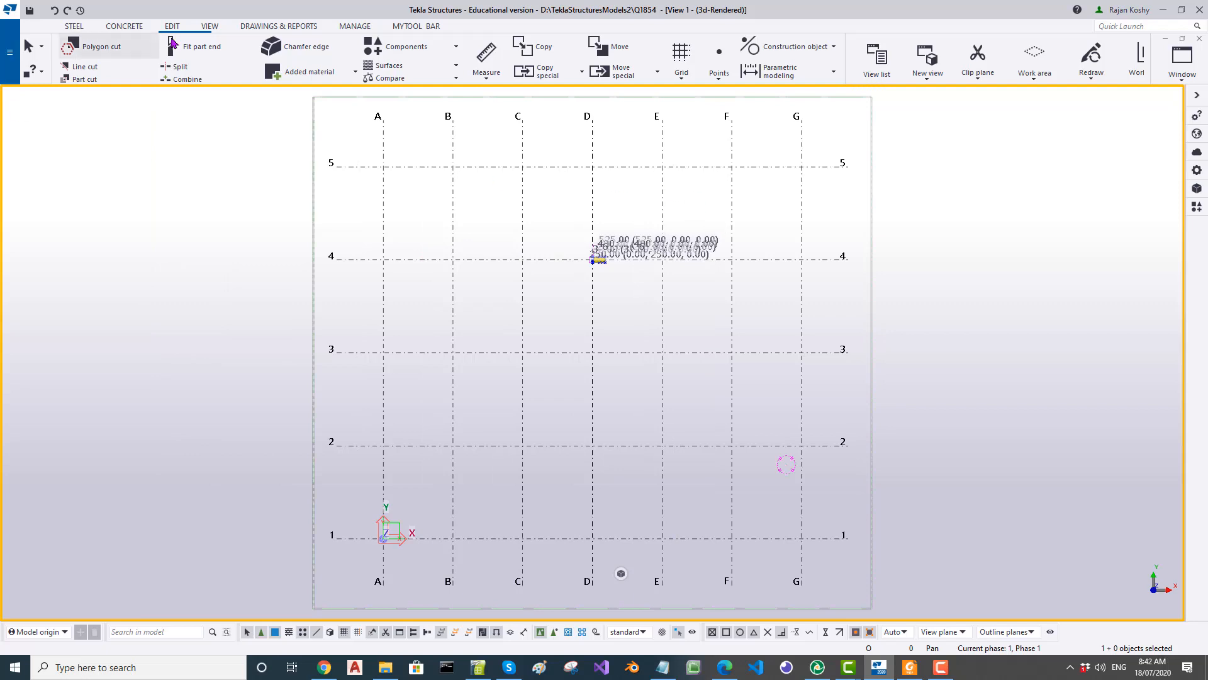
{"action": "left_click", "coordinate": [210, 27]}
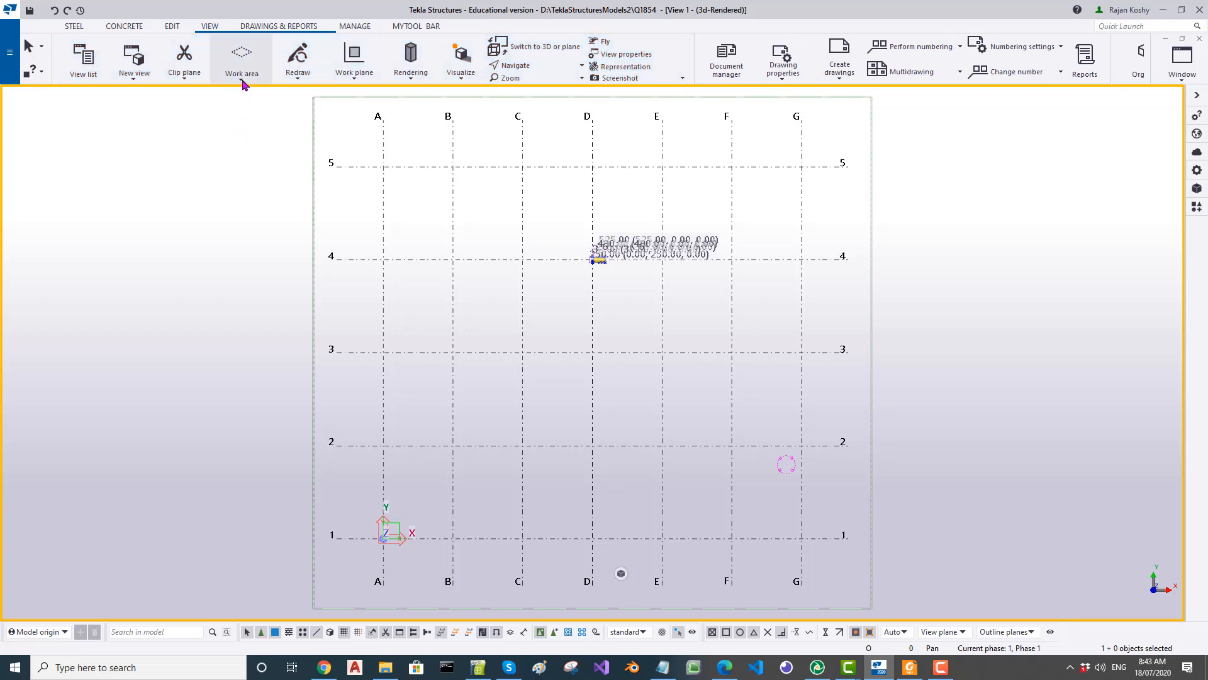
{"action": "left_click", "coordinate": [242, 75]}
{"action": "left_click", "coordinate": [286, 256]}
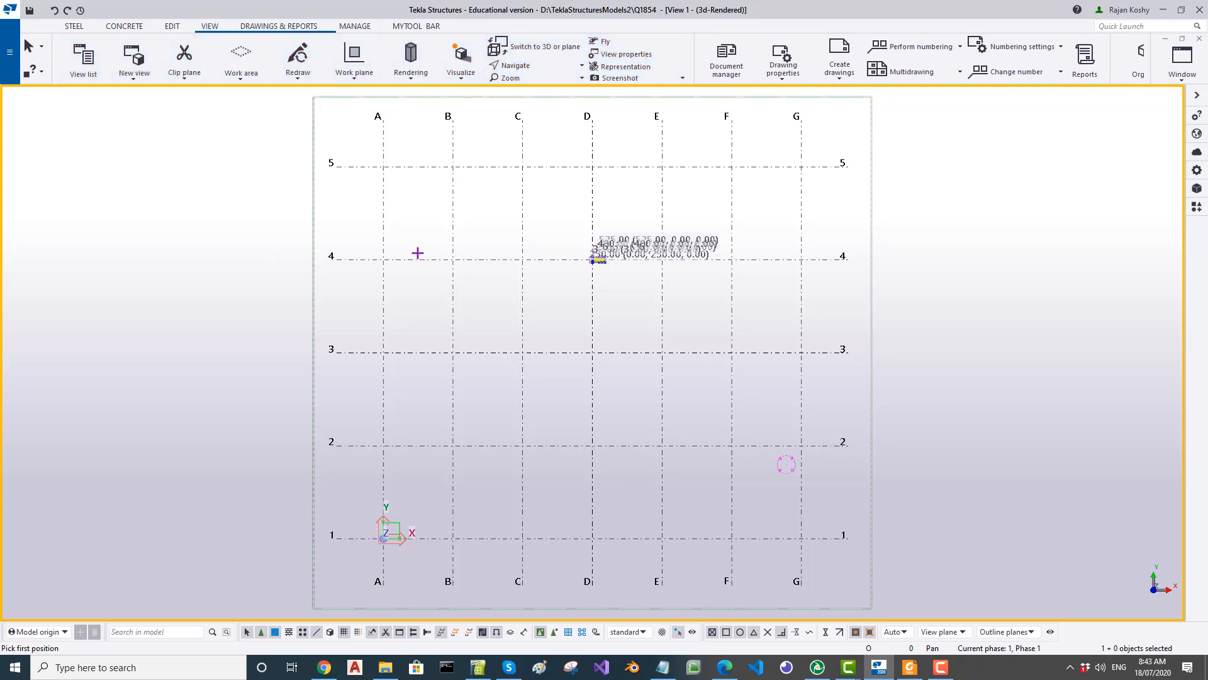
{"action": "scroll", "coordinate": [592, 253], "scroll_direction": "up", "scroll_amount": 5}
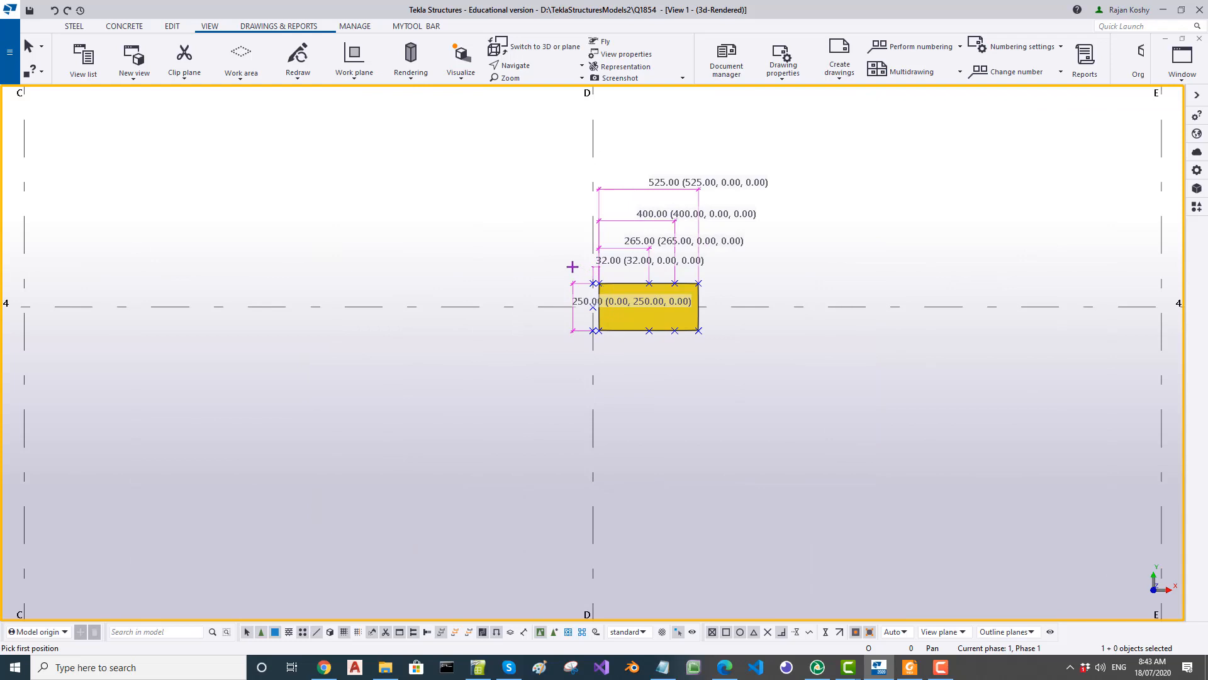
{"action": "left_click", "coordinate": [529, 254]}
{"action": "left_click", "coordinate": [731, 362]}
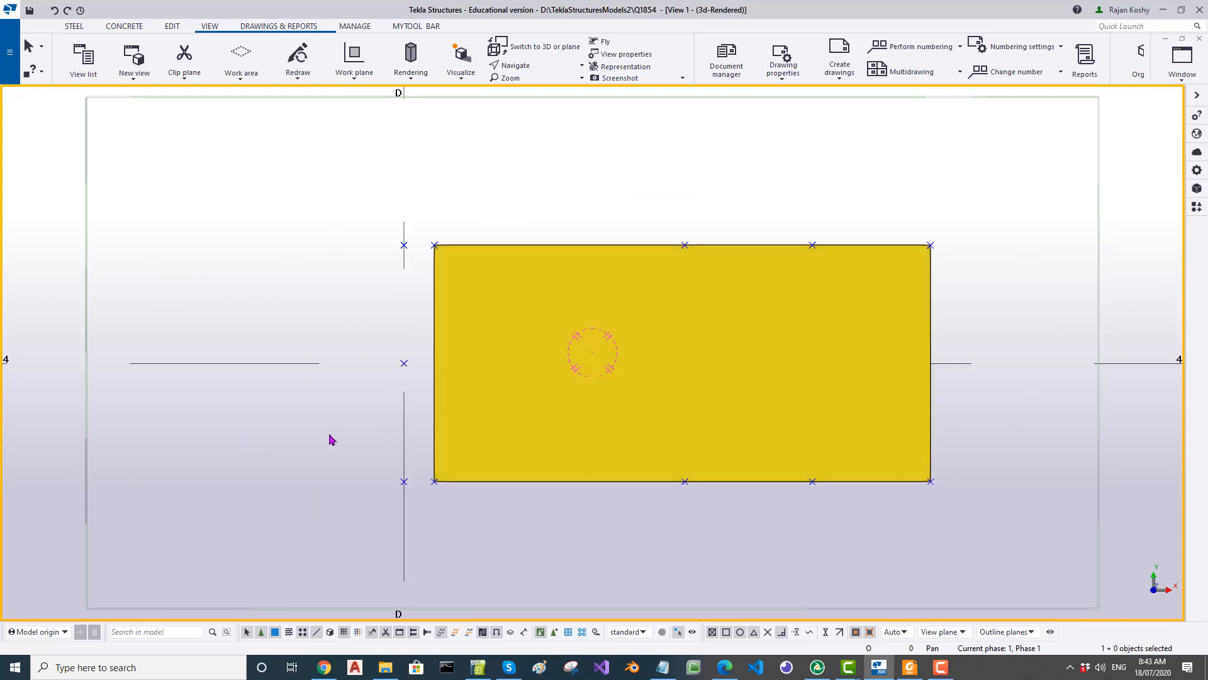
{"action": "middle_click_drag", "start_coordinate": [483, 450], "coordinate": [477, 263], "text": "ctrl"}
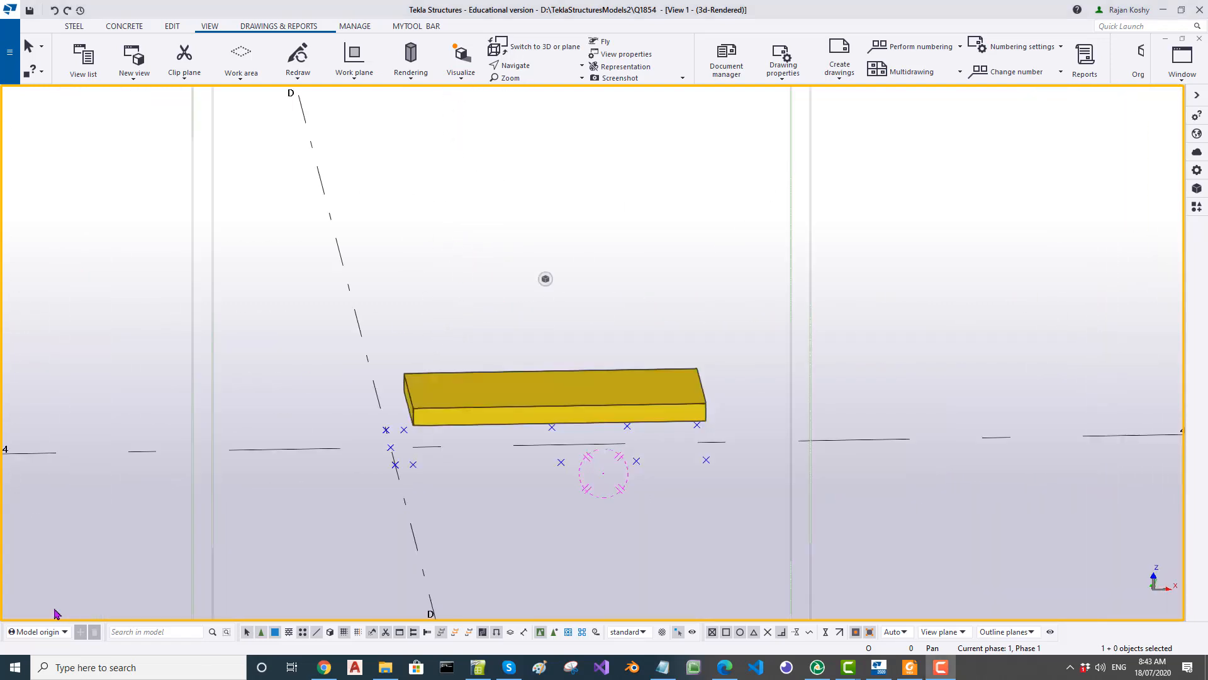
Step: Select the contour plate, then mark the lower pin plate's inner end corner with a small red rectangle in the Foxit Reader ties drawing
{"action": "left_click", "coordinate": [554, 441]}
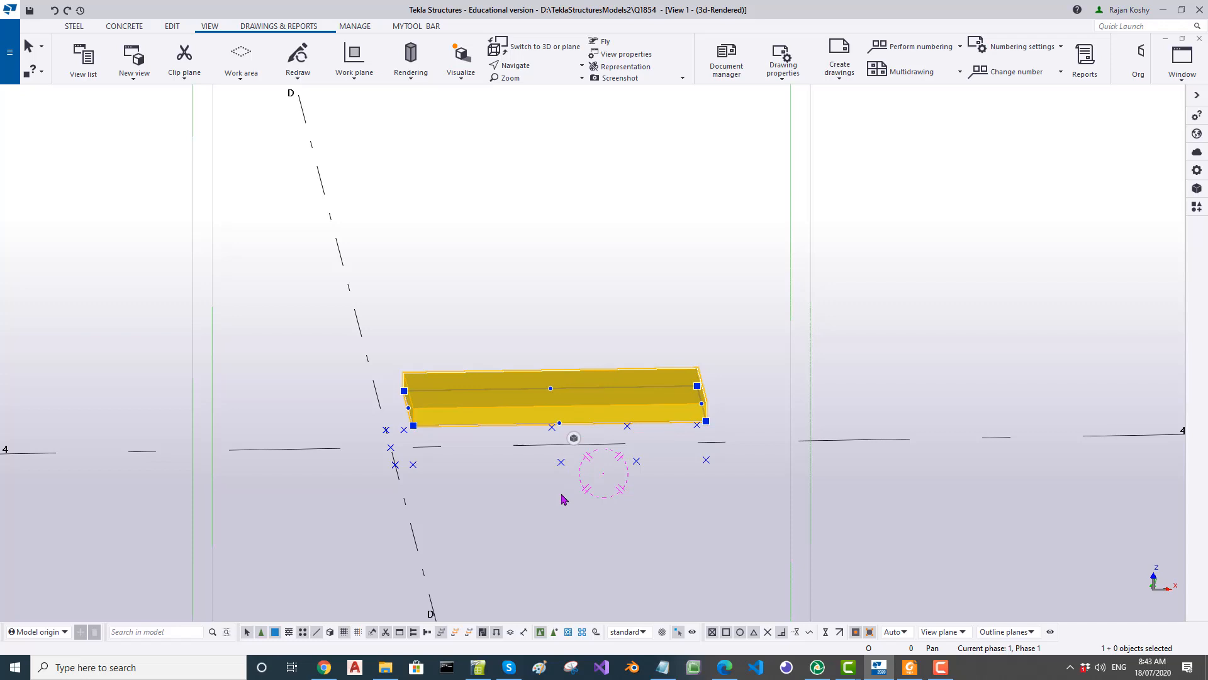
{"action": "left_click", "coordinate": [910, 667]}
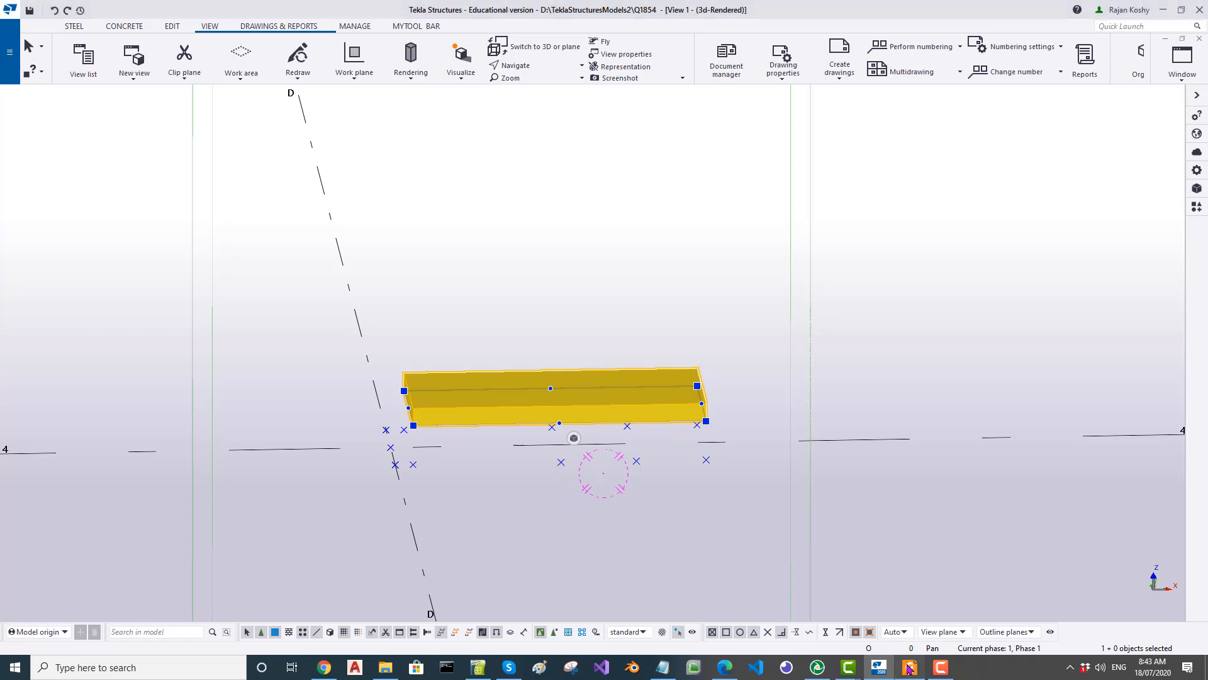
{"action": "scroll", "coordinate": [626, 541], "scroll_direction": "down", "scroll_amount": 2}
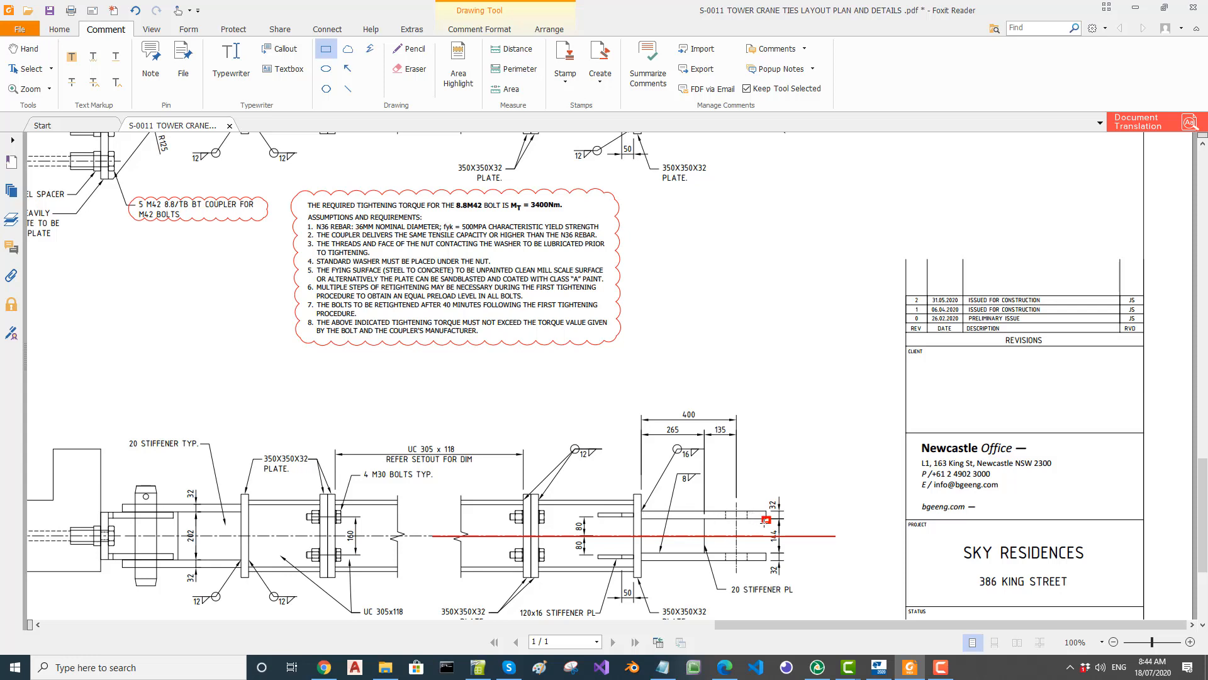
{"action": "left_click_drag", "start_coordinate": [760, 549], "coordinate": [769, 562]}
{"action": "key", "text": "ctrl+z"}
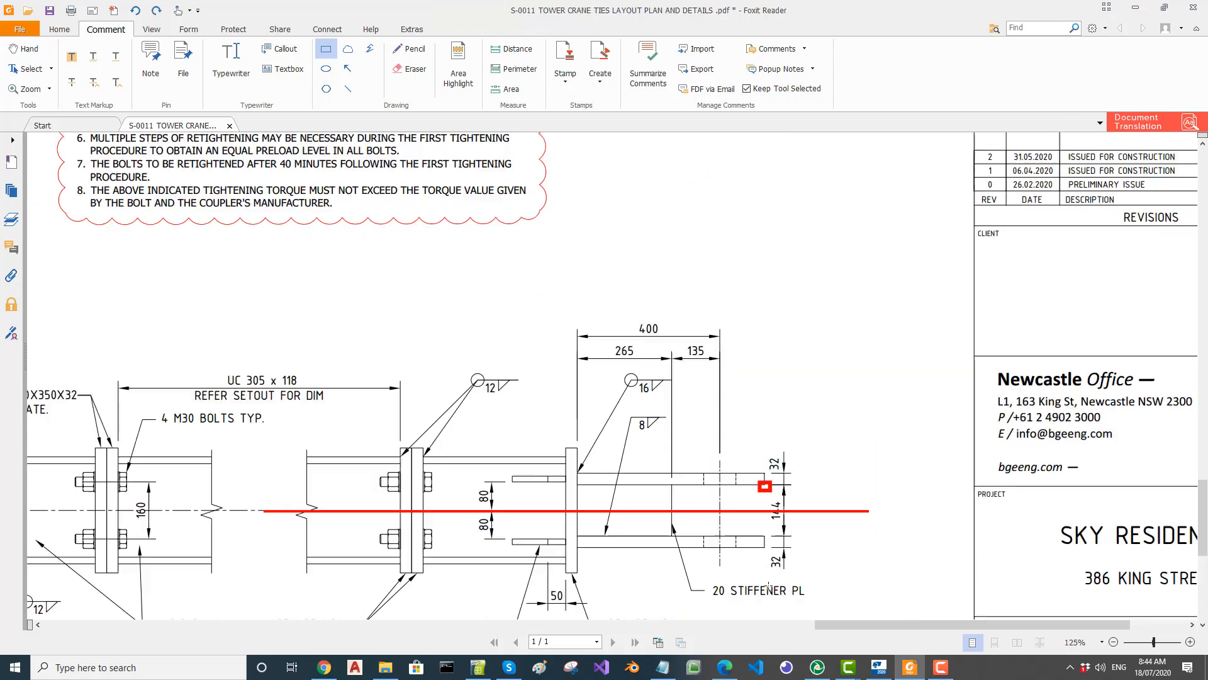
{"action": "scroll", "coordinate": [766, 576], "scroll_direction": "up", "scroll_amount": 5, "text": "ctrl"}
{"action": "left_click_drag", "start_coordinate": [755, 507], "coordinate": [790, 533]}
{"action": "key", "text": "ctrl+z"}
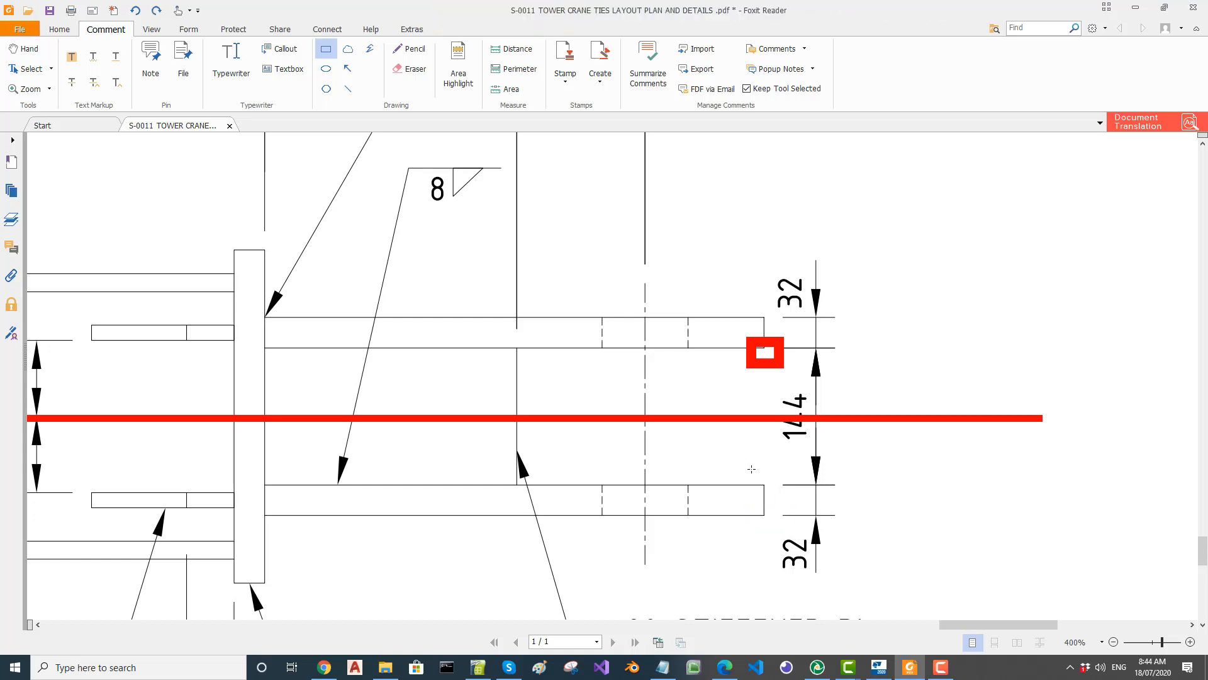
{"action": "left_click_drag", "start_coordinate": [752, 469], "coordinate": [782, 498]}
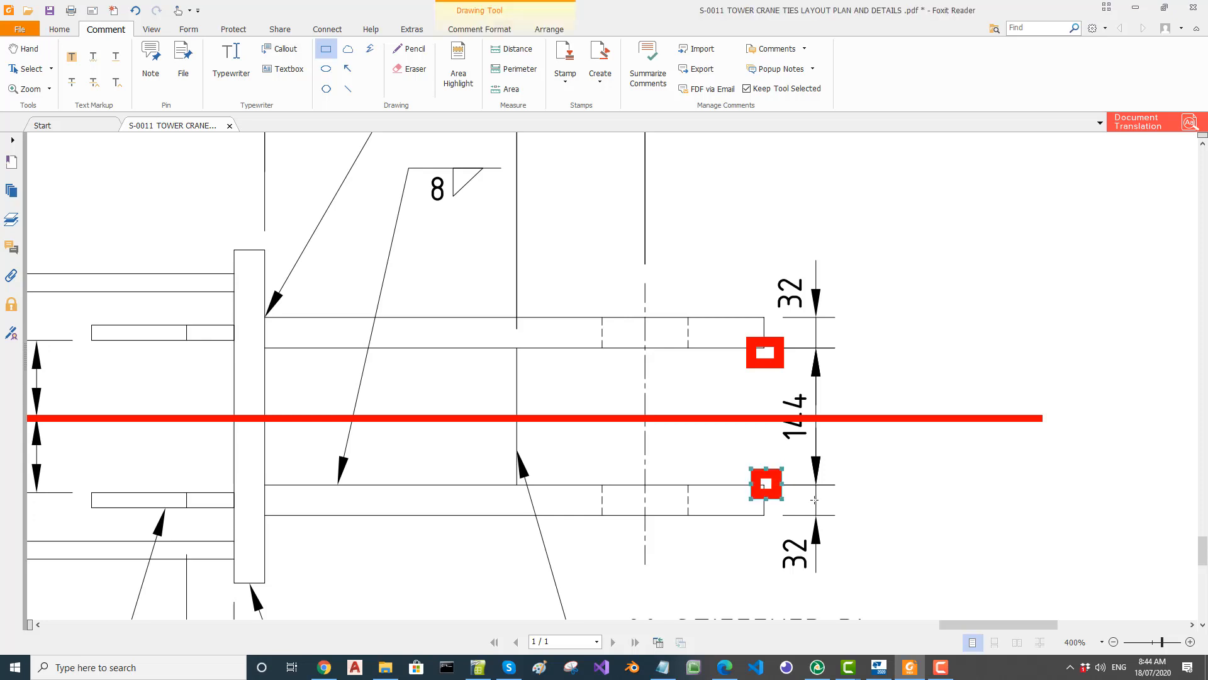
{"action": "key", "text": "ctrl+z"}
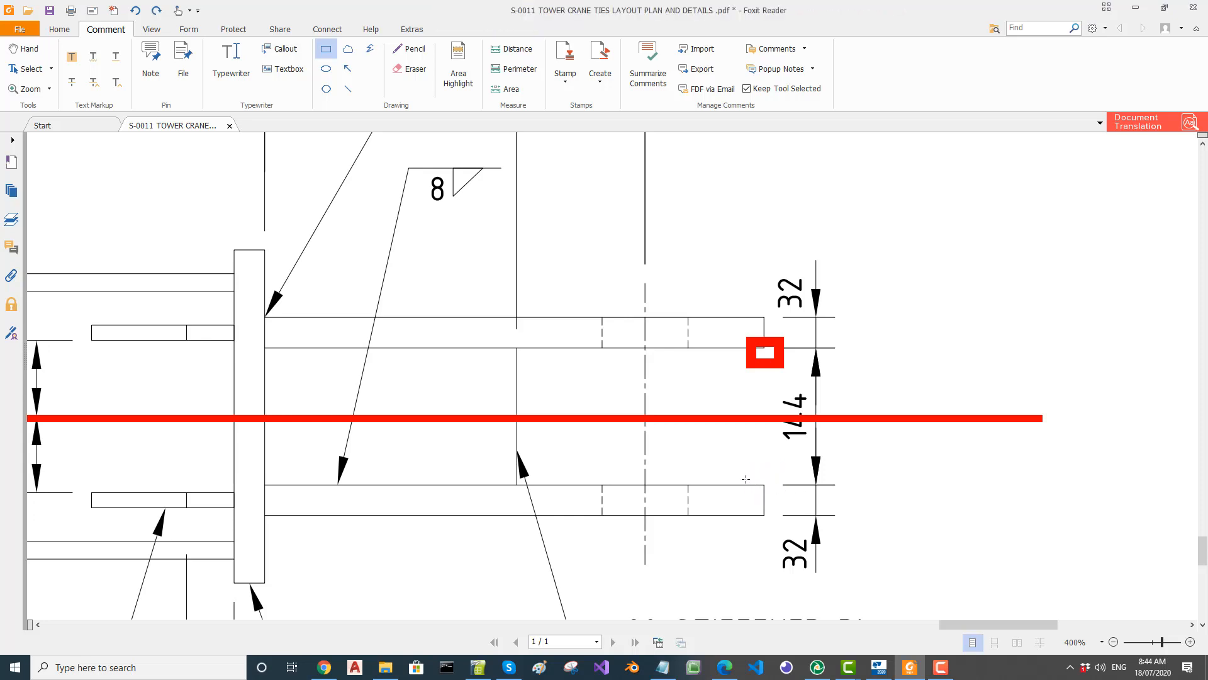
{"action": "left_click_drag", "start_coordinate": [745, 469], "coordinate": [791, 499]}
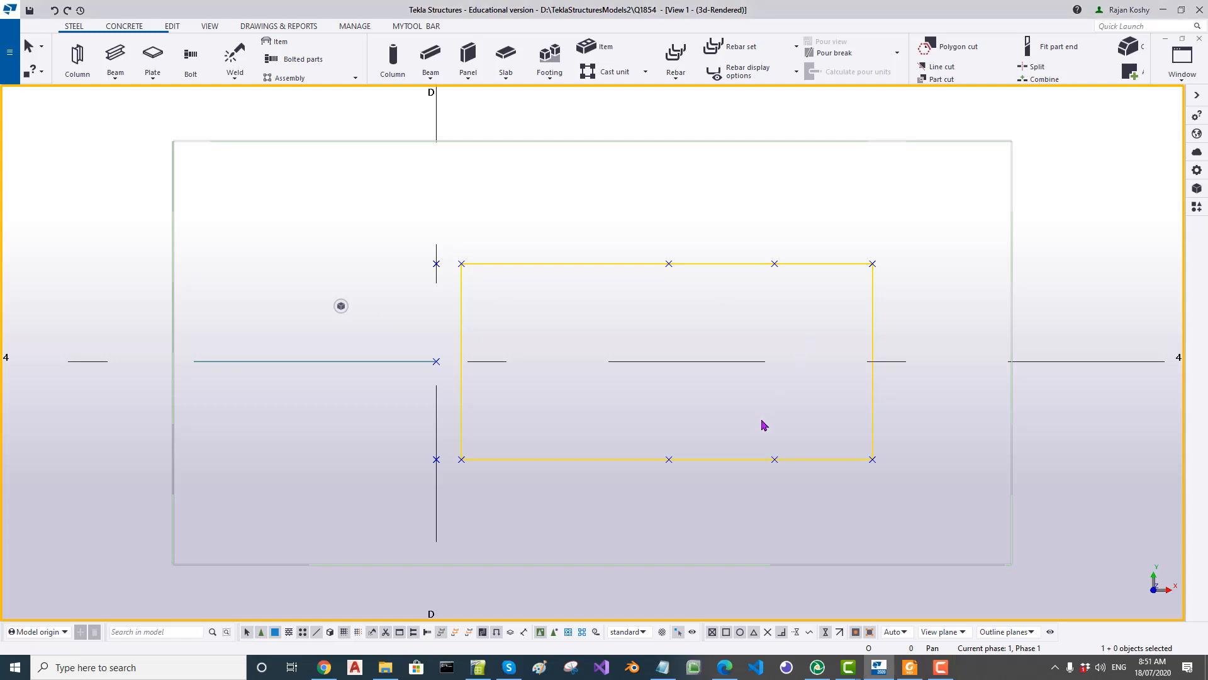
Step: Switch the parts in the plan view to solid rendered display
{"action": "key", "text": "ctrl+4"}
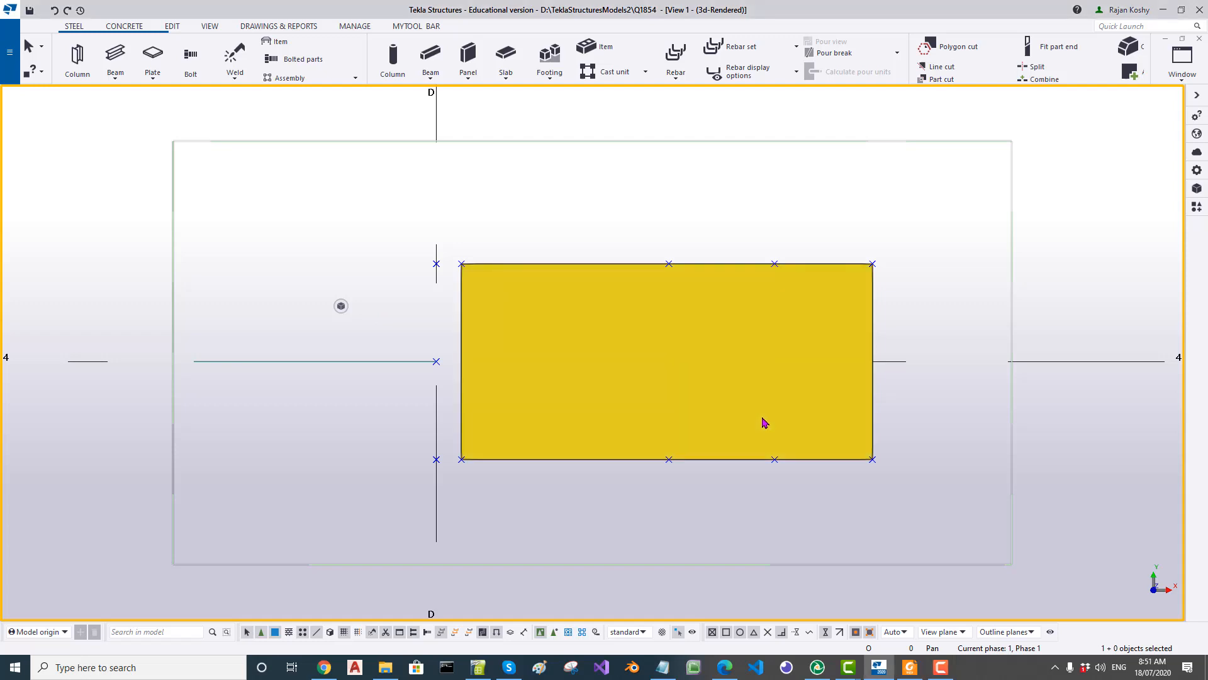
Step: Place a steel column with profile D90 and top level 200 mm on grid line 4 beyond the contour plate's end
{"action": "double_click", "coordinate": [78, 63]}
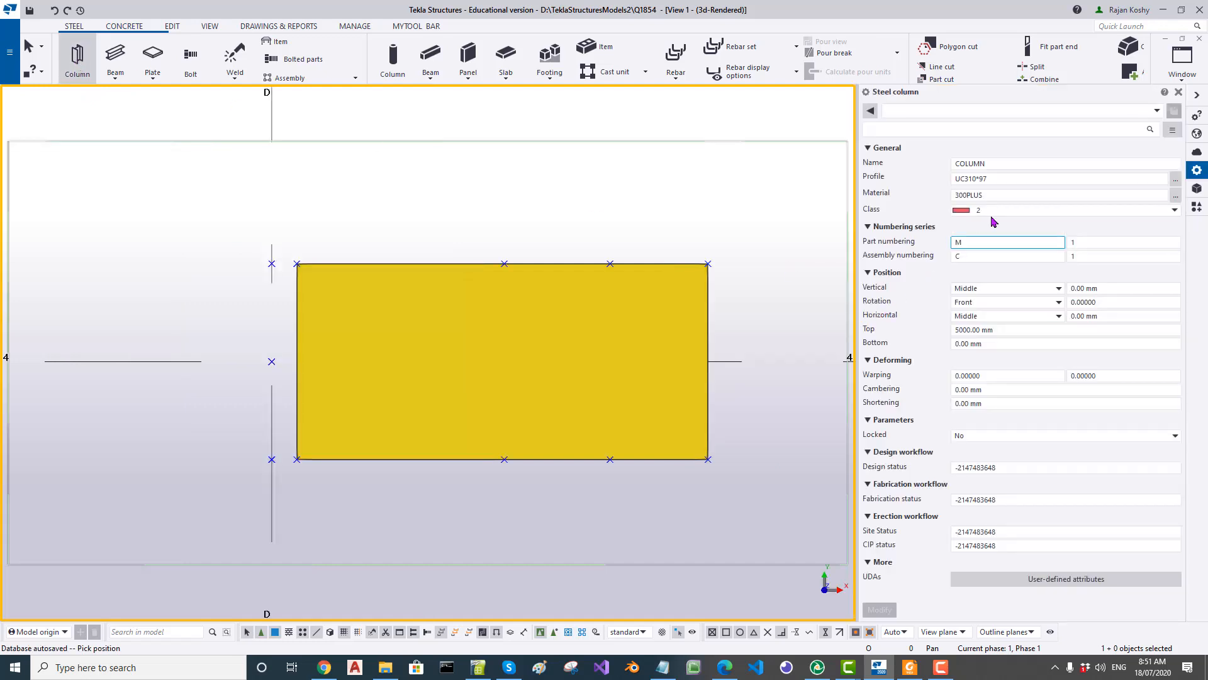
{"action": "double_click", "coordinate": [982, 178]}
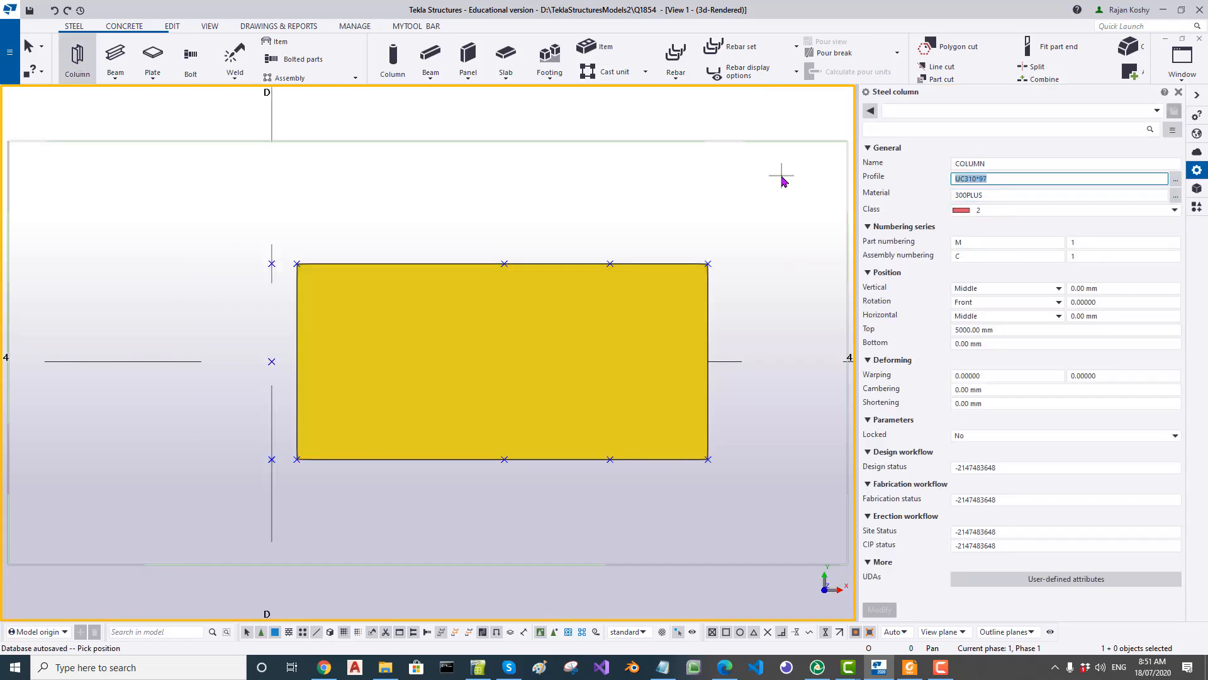
{"action": "type", "text": "090"}
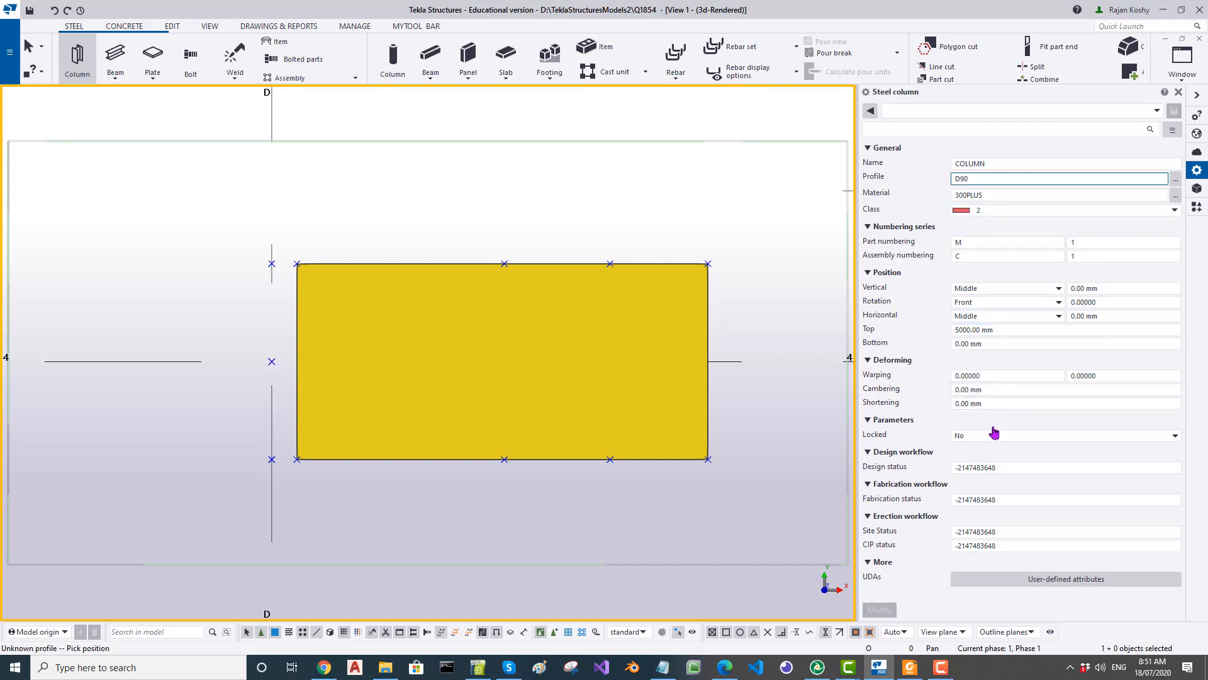
{"action": "left_click", "coordinate": [976, 329]}
{"action": "left_click_drag", "start_coordinate": [976, 330], "coordinate": [904, 329]}
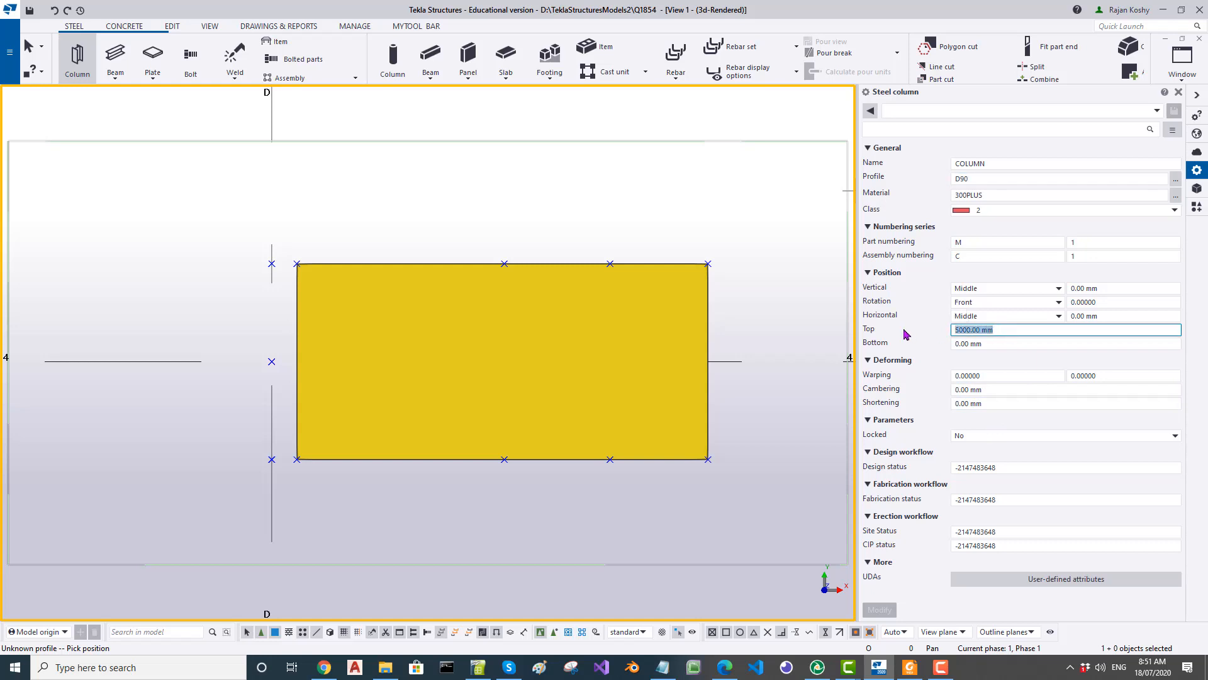
{"action": "type", "text": "200"}
{"action": "left_click", "coordinate": [991, 344]}
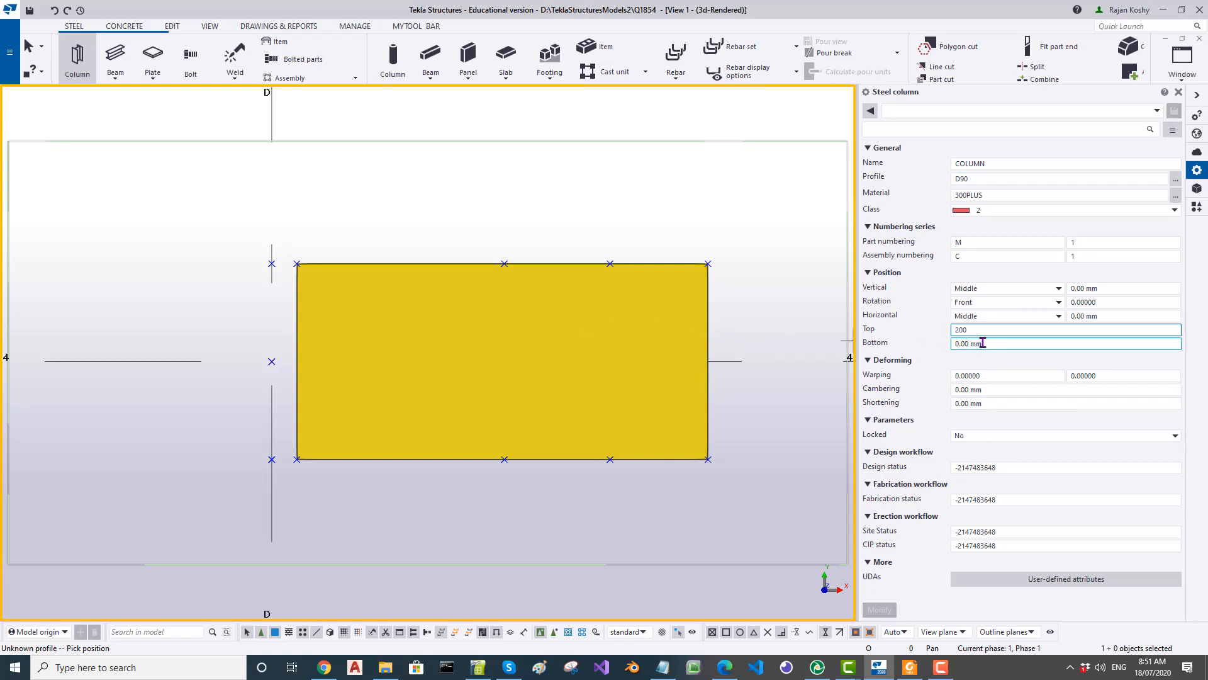
{"action": "left_click_drag", "start_coordinate": [1001, 344], "coordinate": [934, 348]}
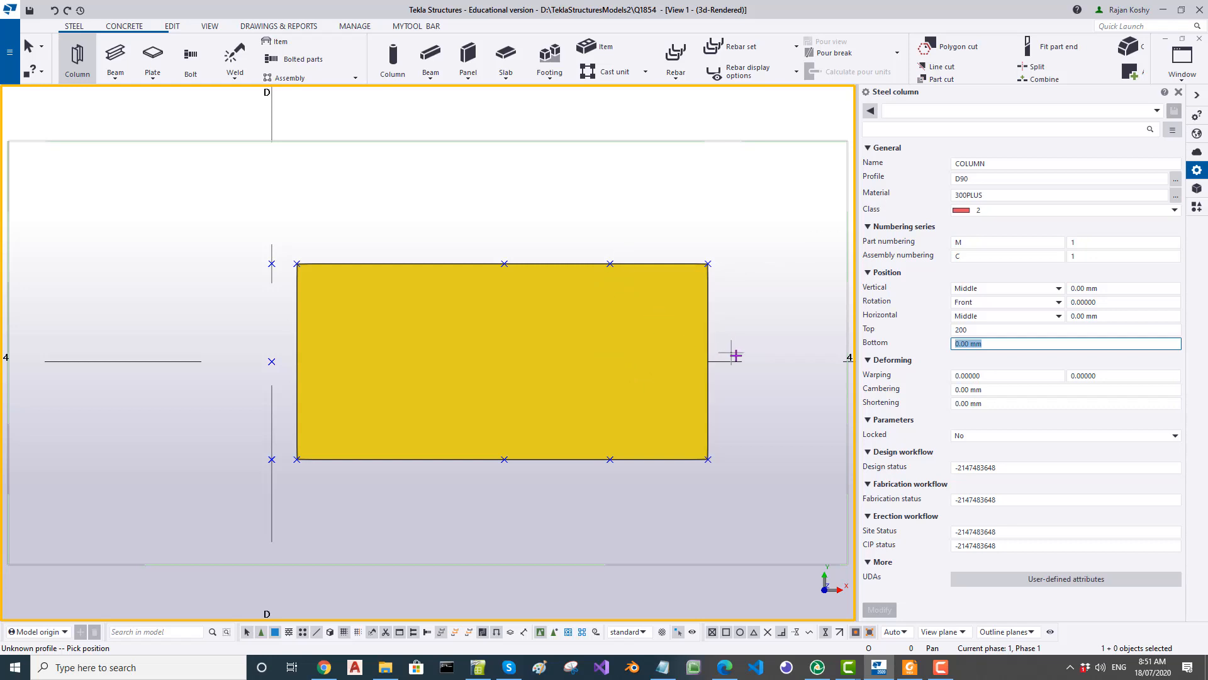
{"action": "left_click", "coordinate": [767, 374]}
{"action": "key", "text": "Escape"}
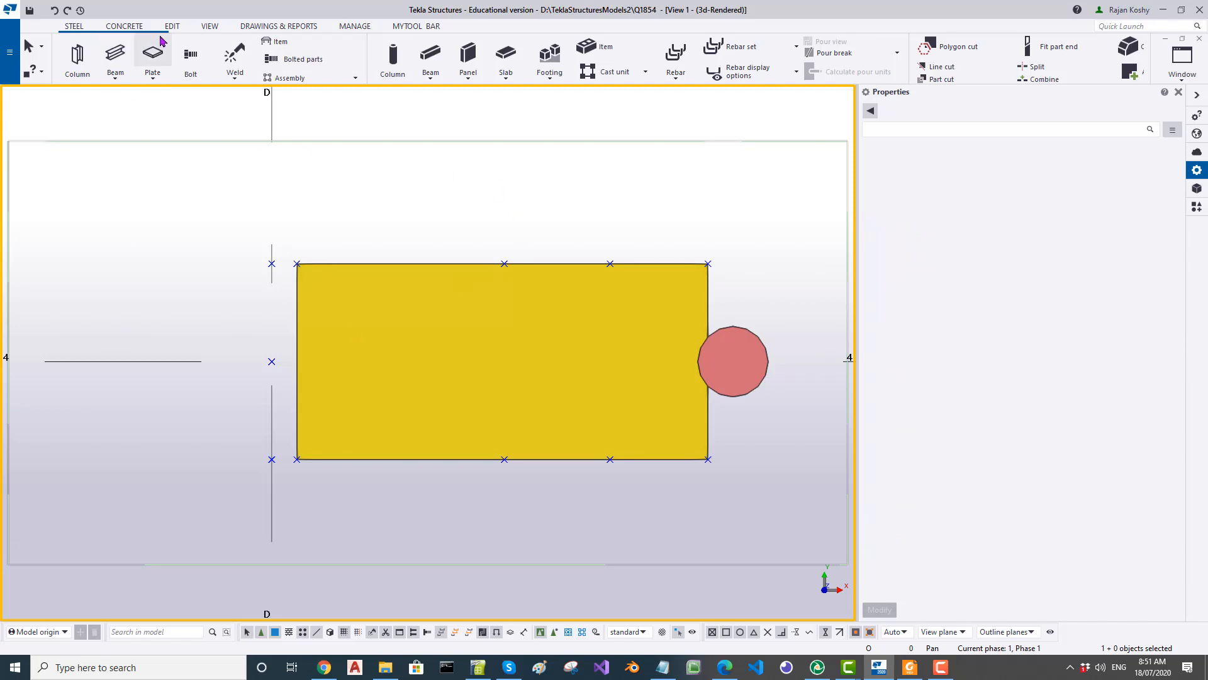
Step: Add one dividing point midway between the two pin-centre points on the contour plate's long edges
{"action": "left_click", "coordinate": [180, 31]}
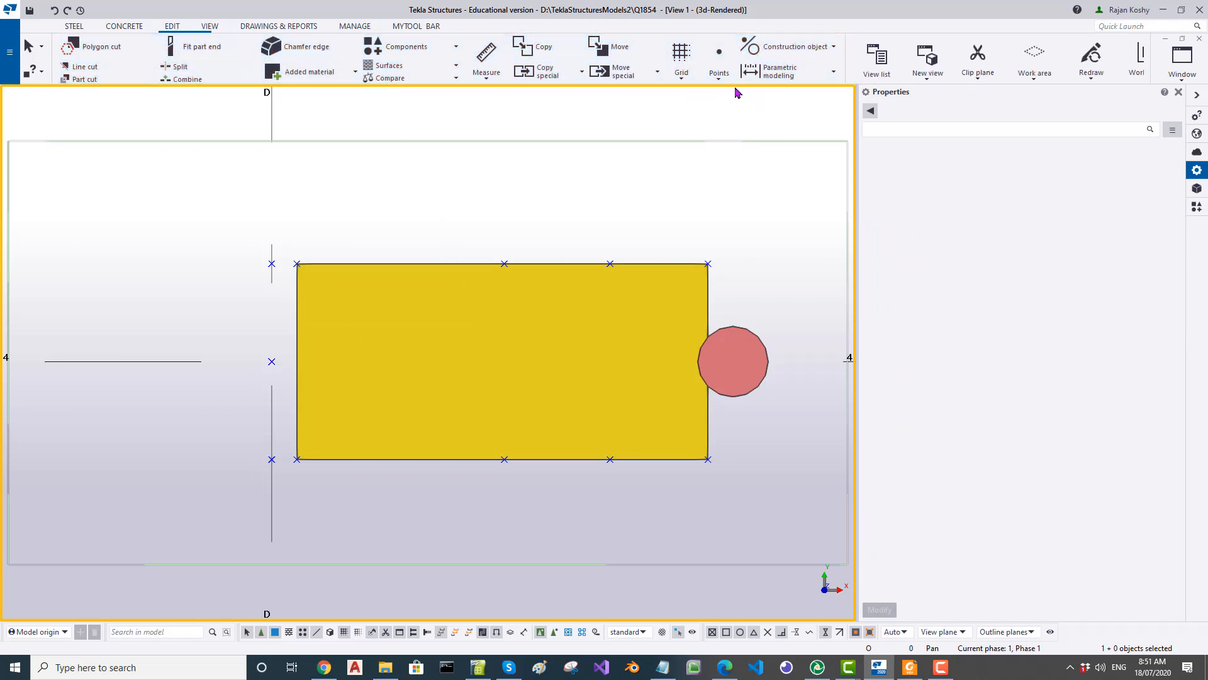
{"action": "left_click", "coordinate": [721, 76]}
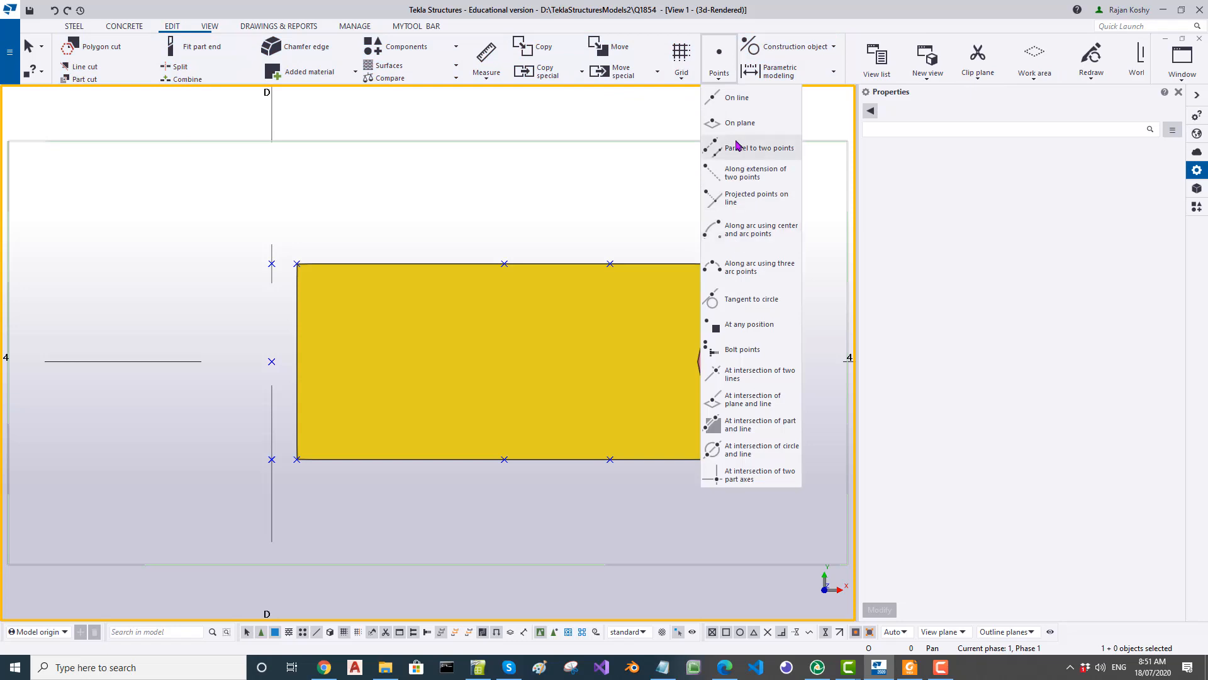
{"action": "left_click", "coordinate": [741, 100]}
{"action": "left_click", "coordinate": [610, 264]}
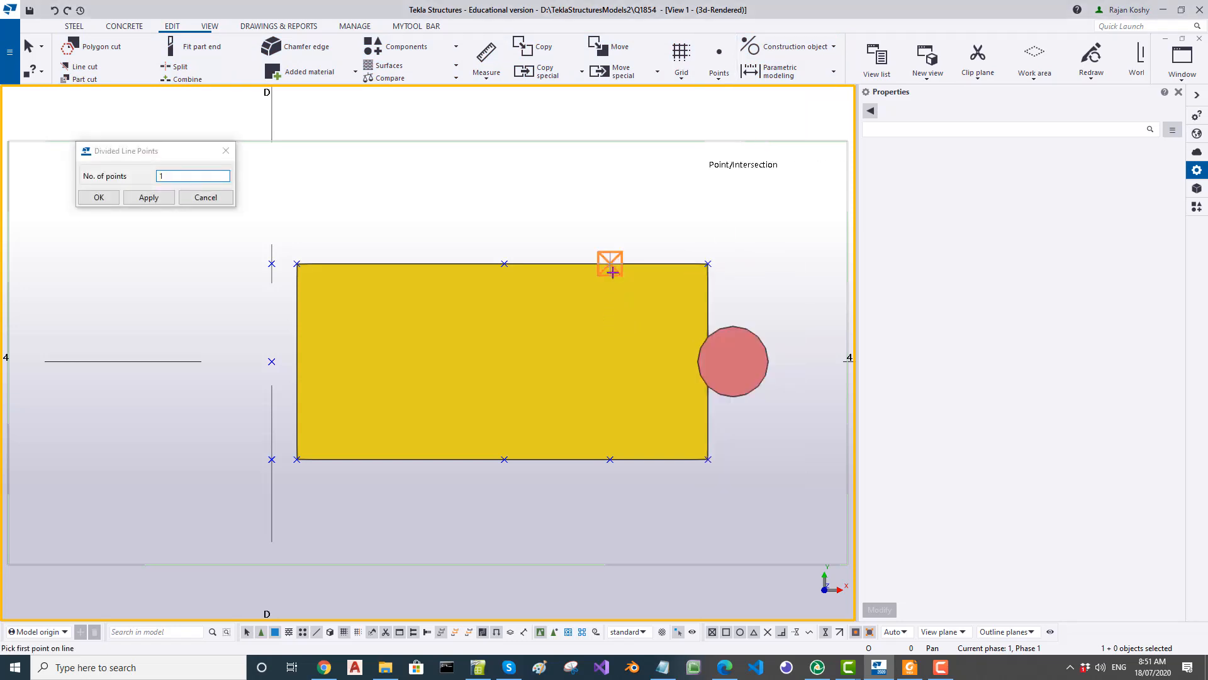
{"action": "left_click", "coordinate": [610, 458]}
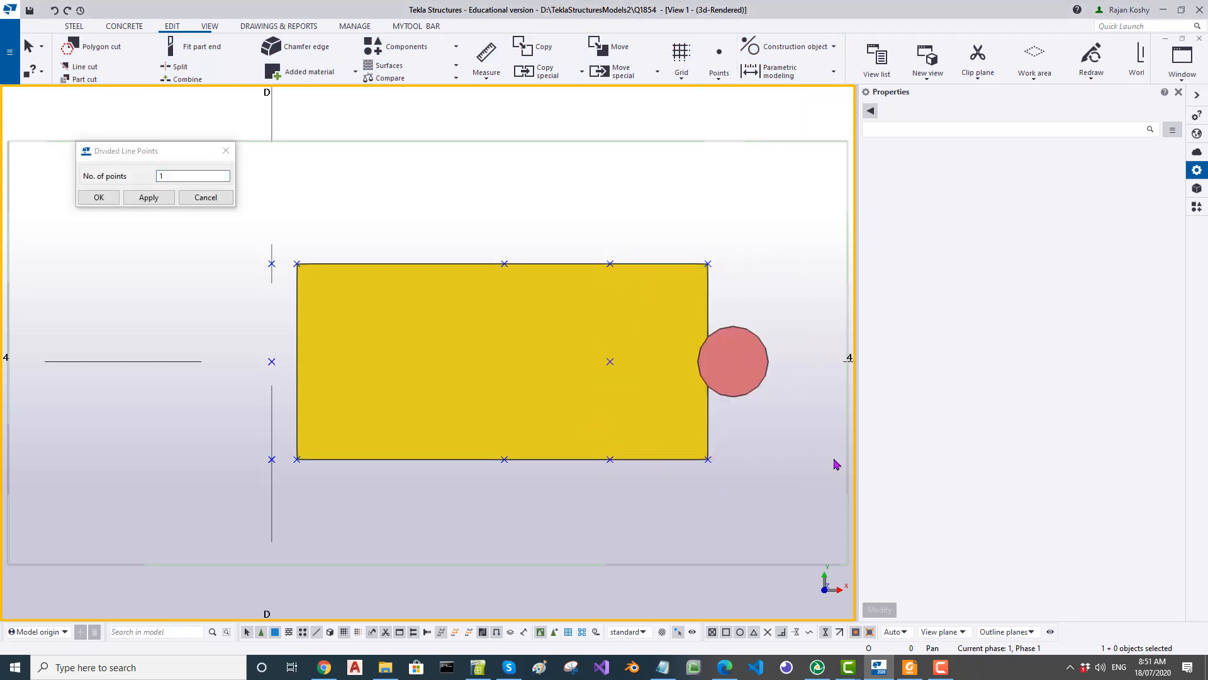
Step: Replace the misplaced steel column with a concrete column at the new midpoint and set its profile to D90
{"action": "left_click", "coordinate": [743, 381]}
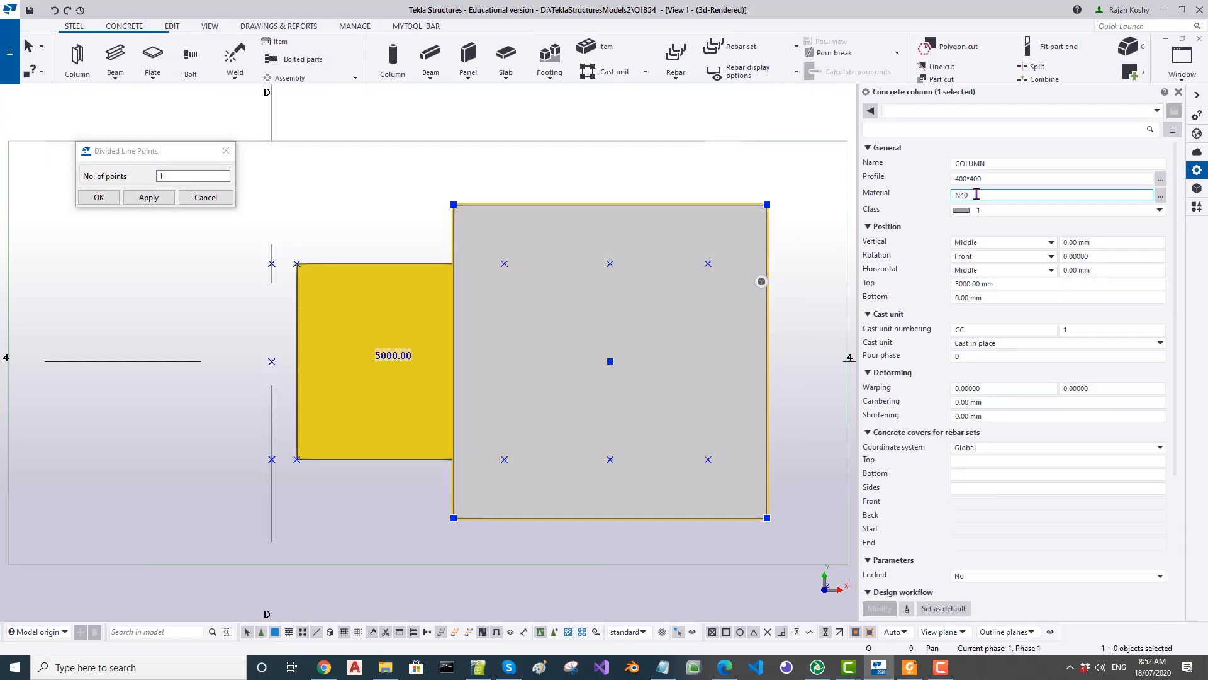
{"action": "left_click_drag", "start_coordinate": [998, 182], "coordinate": [796, 172]}
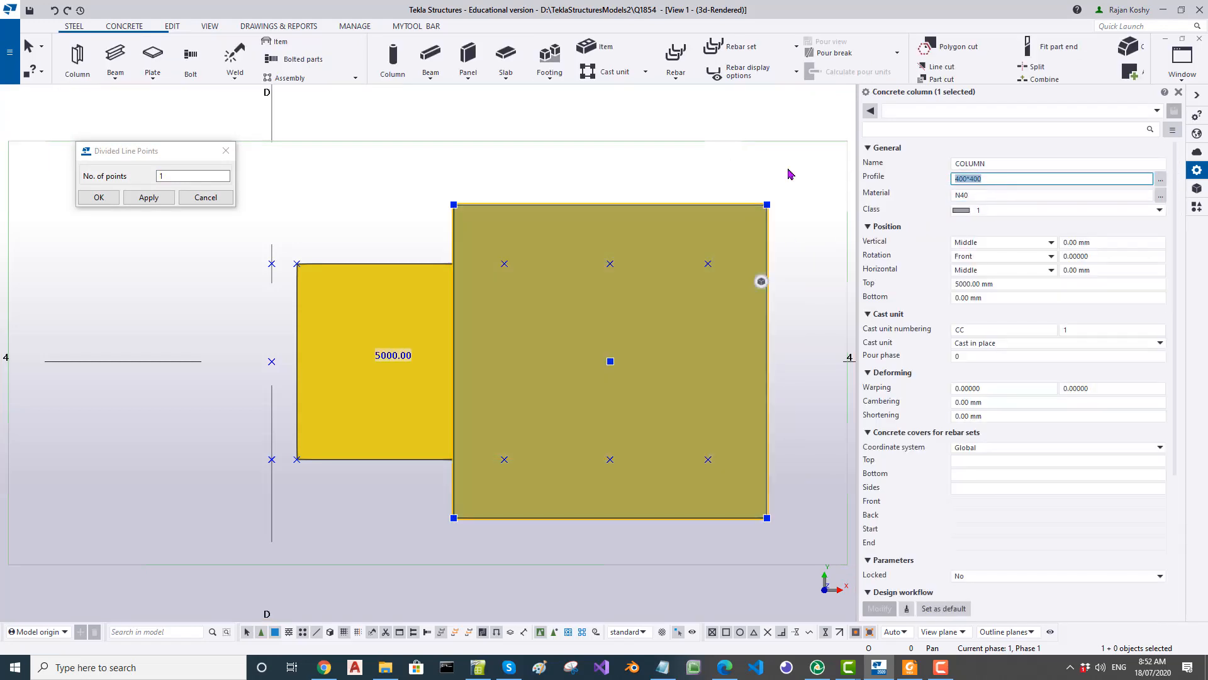
{"action": "type", "text": "D"}
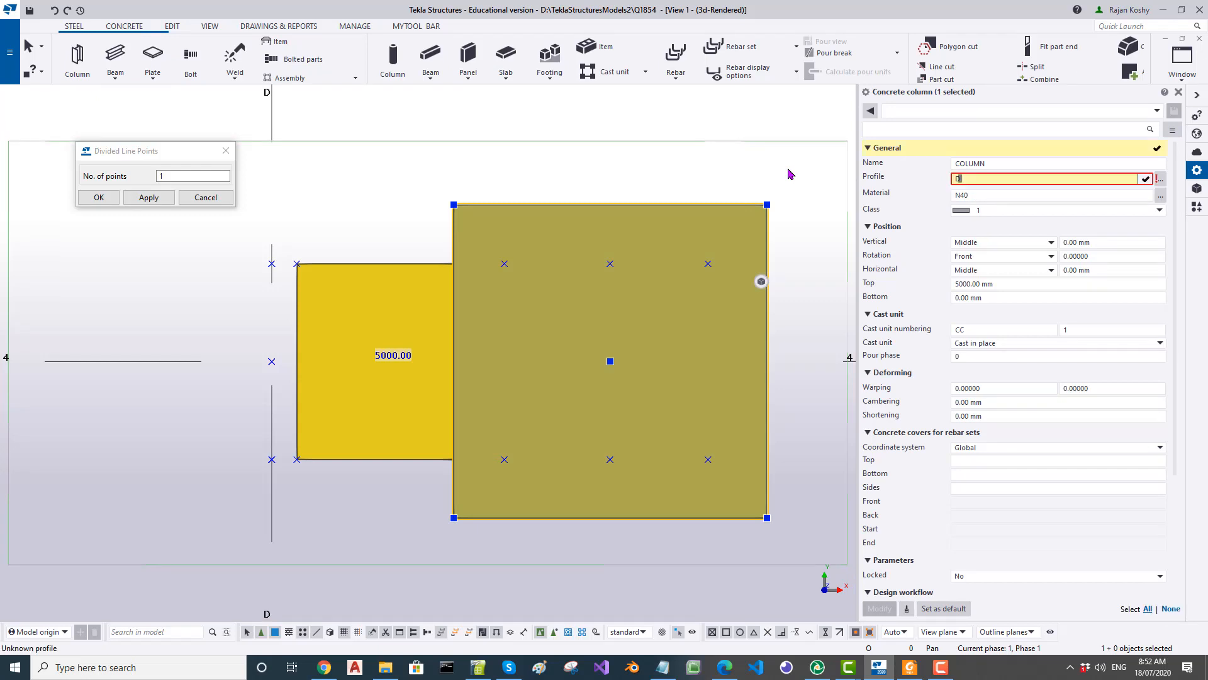
{"action": "type", "text": "90"}
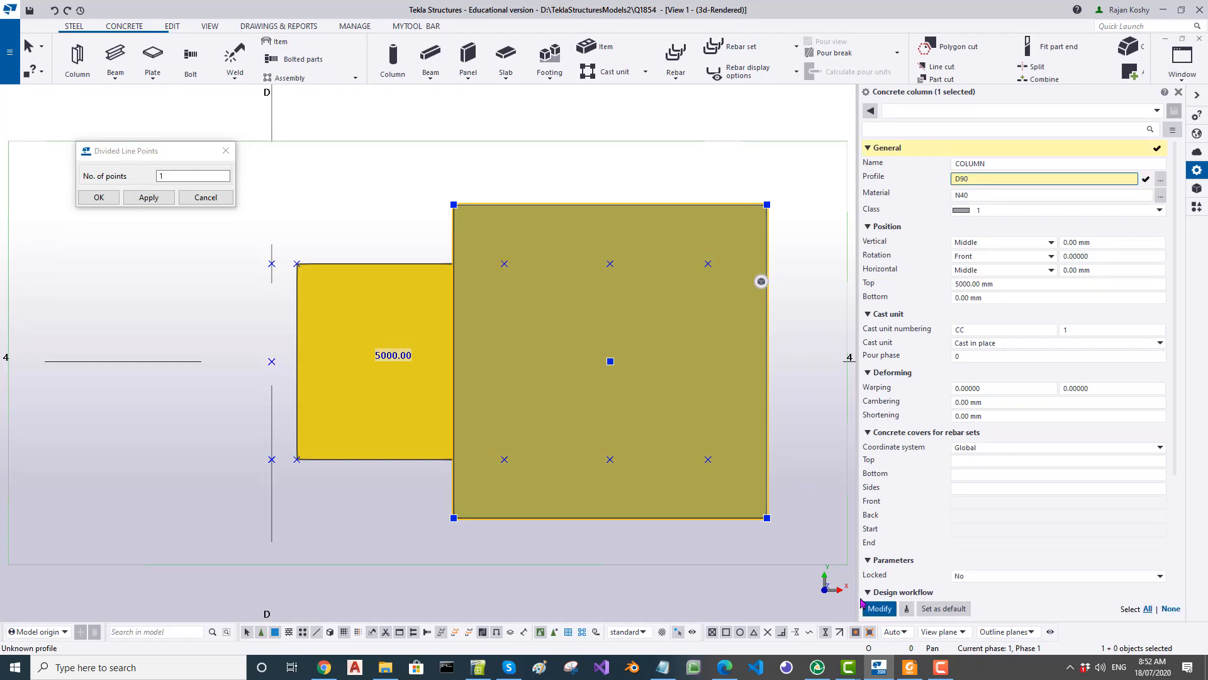
{"action": "left_click", "coordinate": [879, 608]}
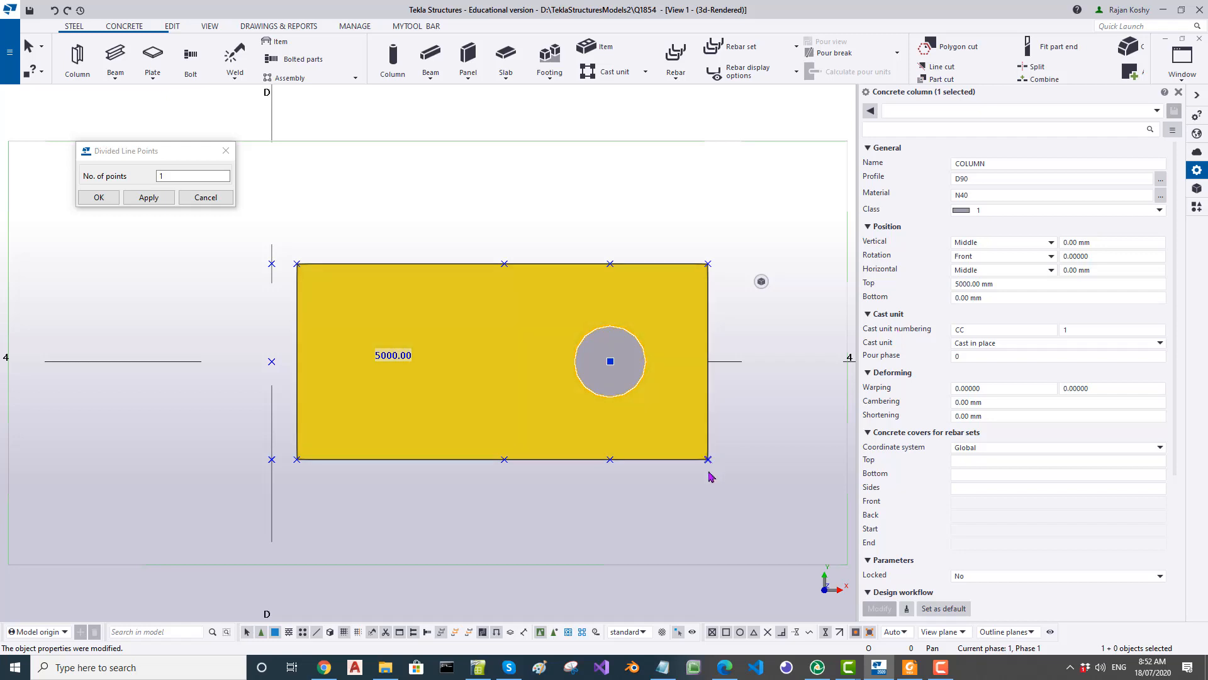
Step: Set the top level of the round concrete column to 200 mm
{"action": "left_click", "coordinate": [668, 501]}
{"action": "middle_click_drag", "start_coordinate": [625, 468], "coordinate": [626, 240], "text": "ctrl"}
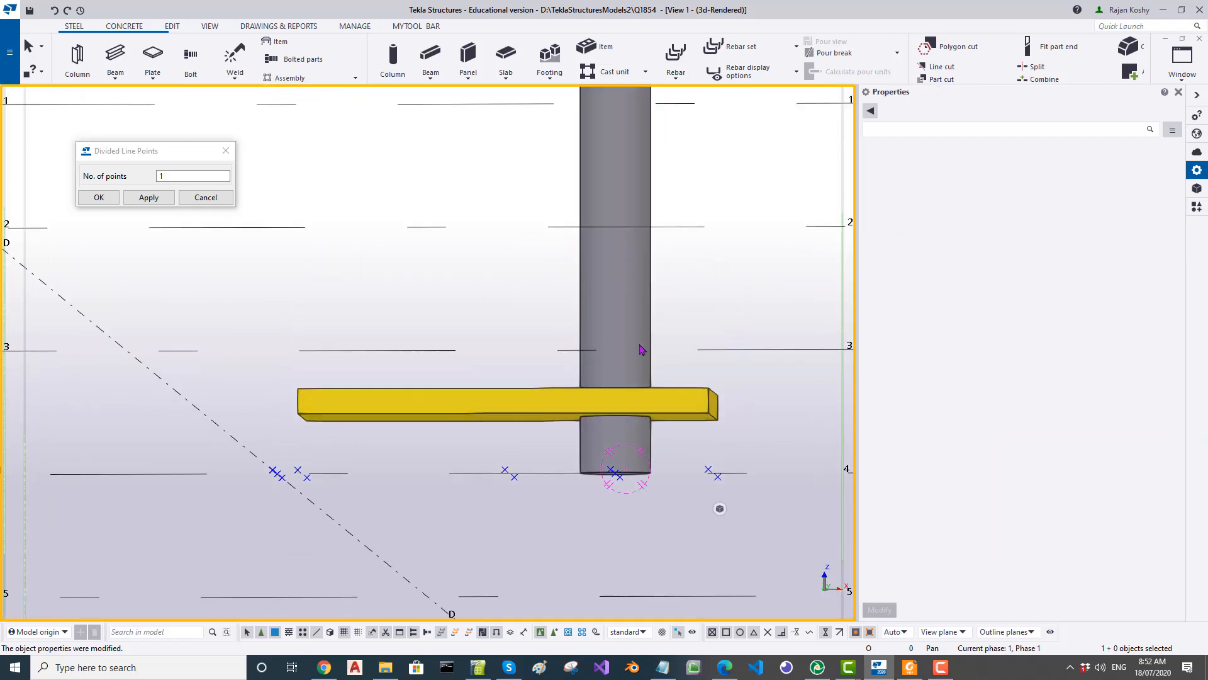
{"action": "scroll", "coordinate": [639, 351], "scroll_direction": "down", "scroll_amount": 4}
{"action": "left_click", "coordinate": [580, 464]}
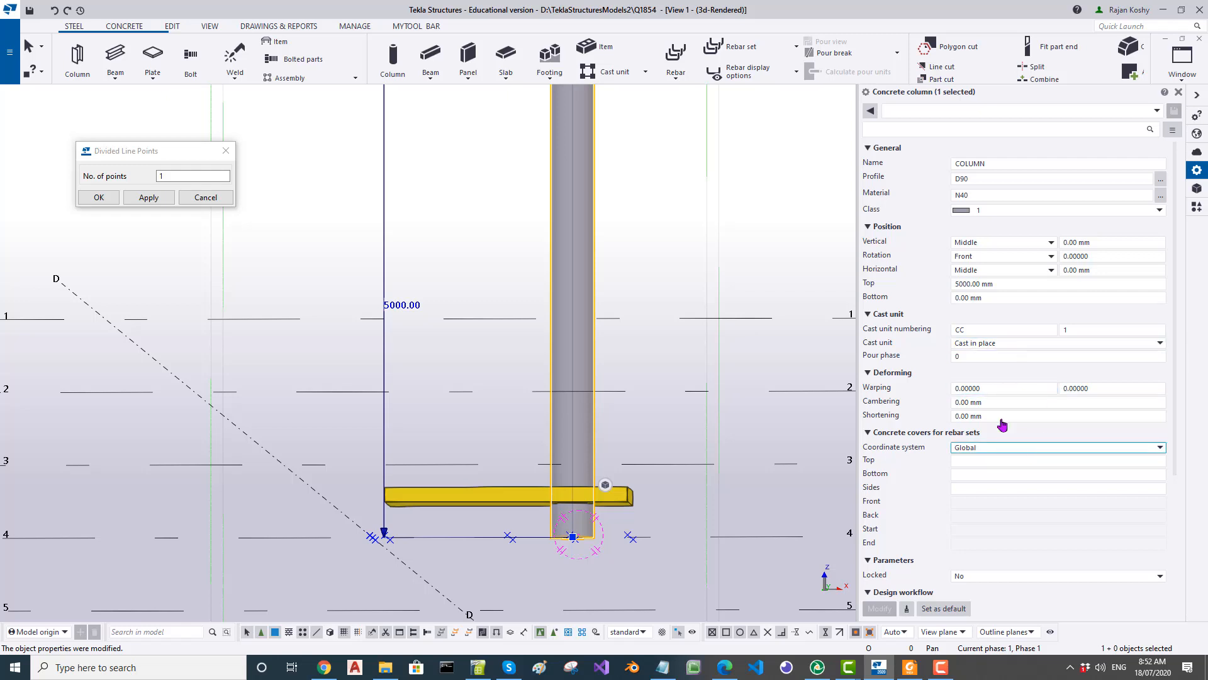
{"action": "left_click", "coordinate": [945, 284]}
{"action": "triple_click", "coordinate": [945, 284]}
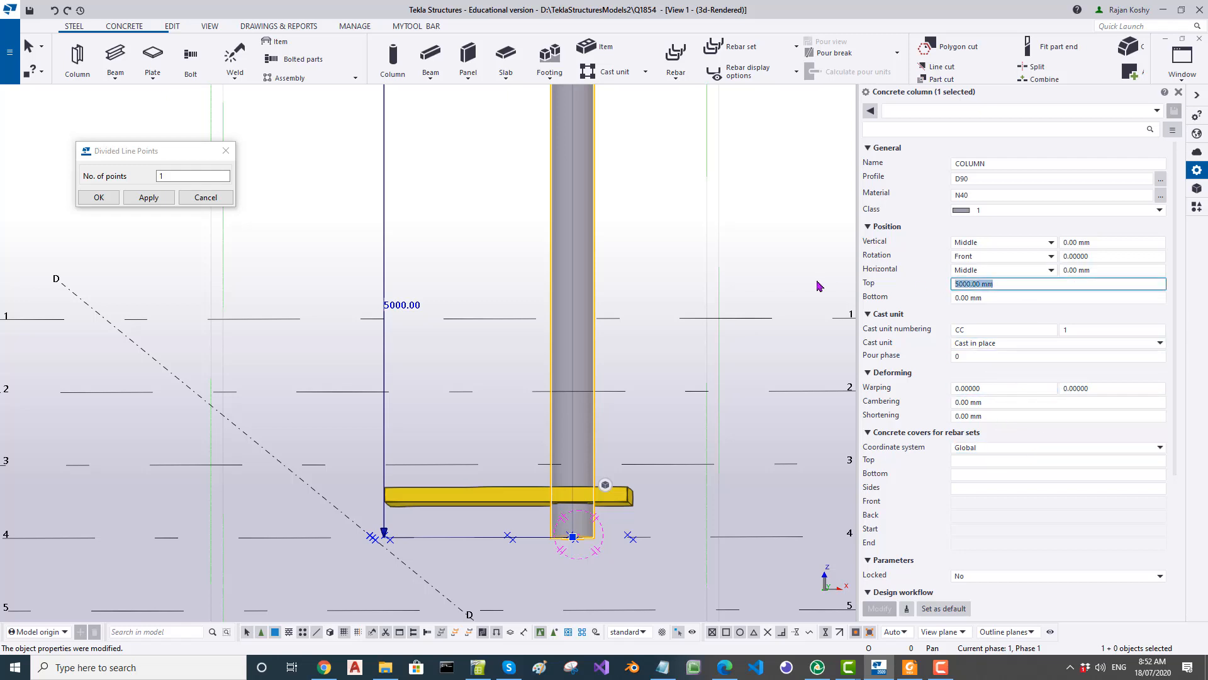
{"action": "type", "text": "200"}
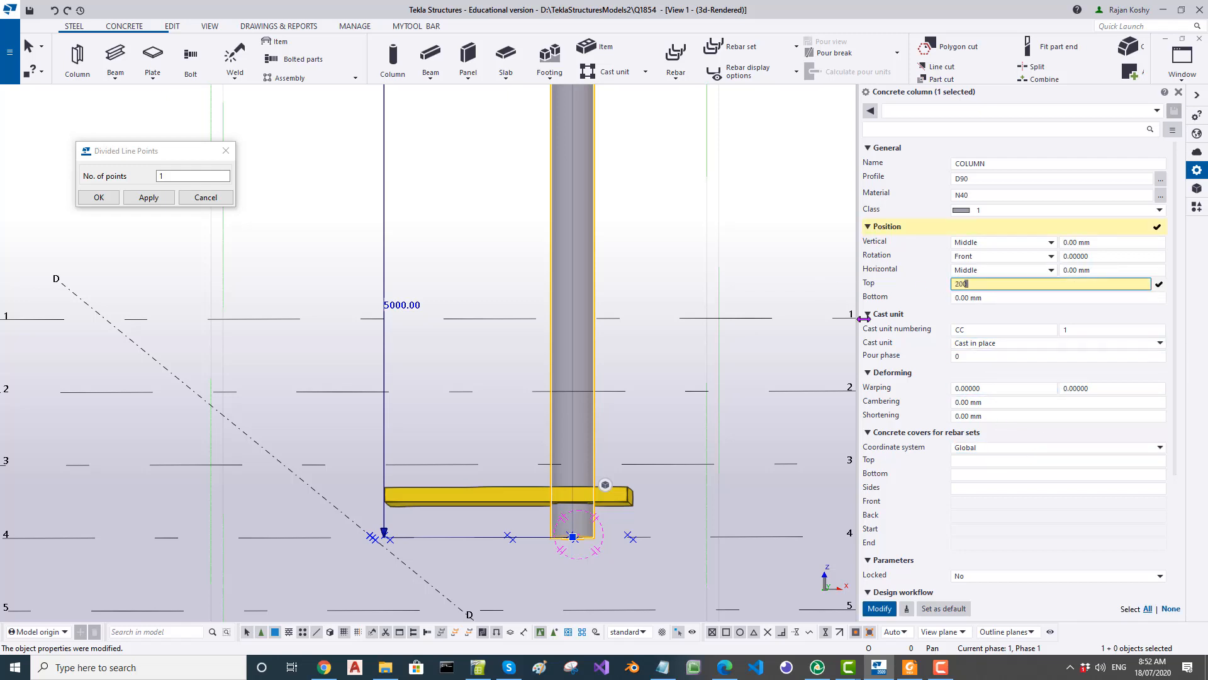
{"action": "left_click", "coordinate": [879, 608]}
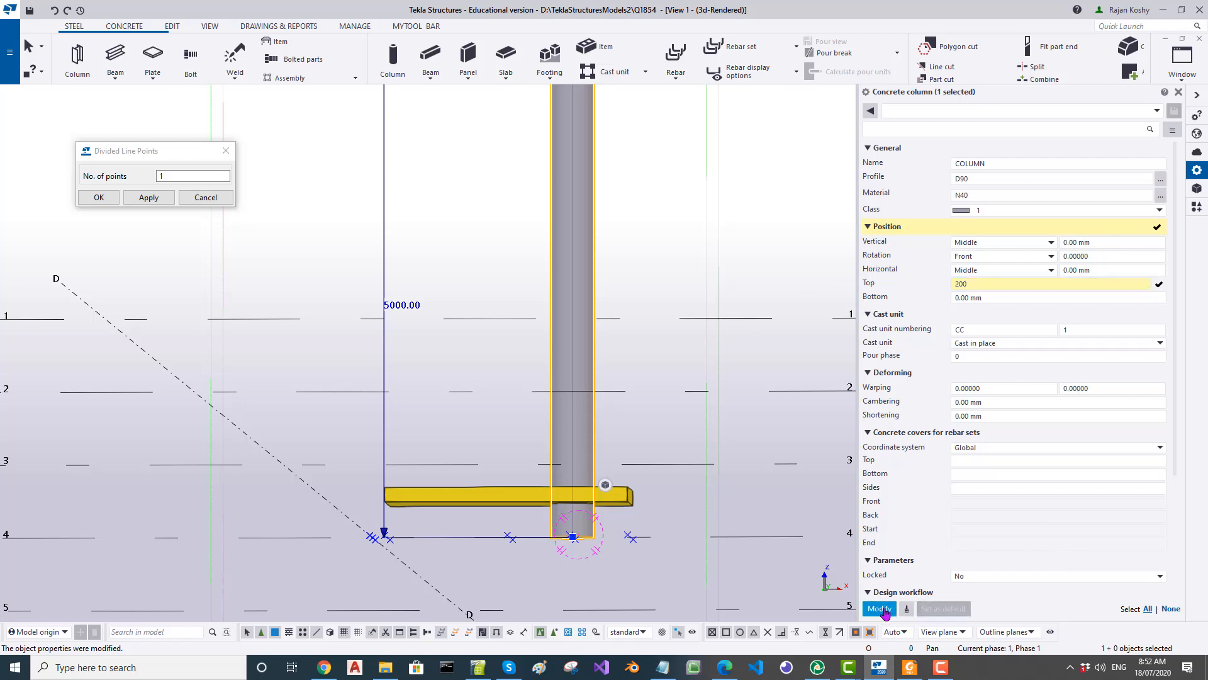
{"action": "left_click", "coordinate": [616, 465]}
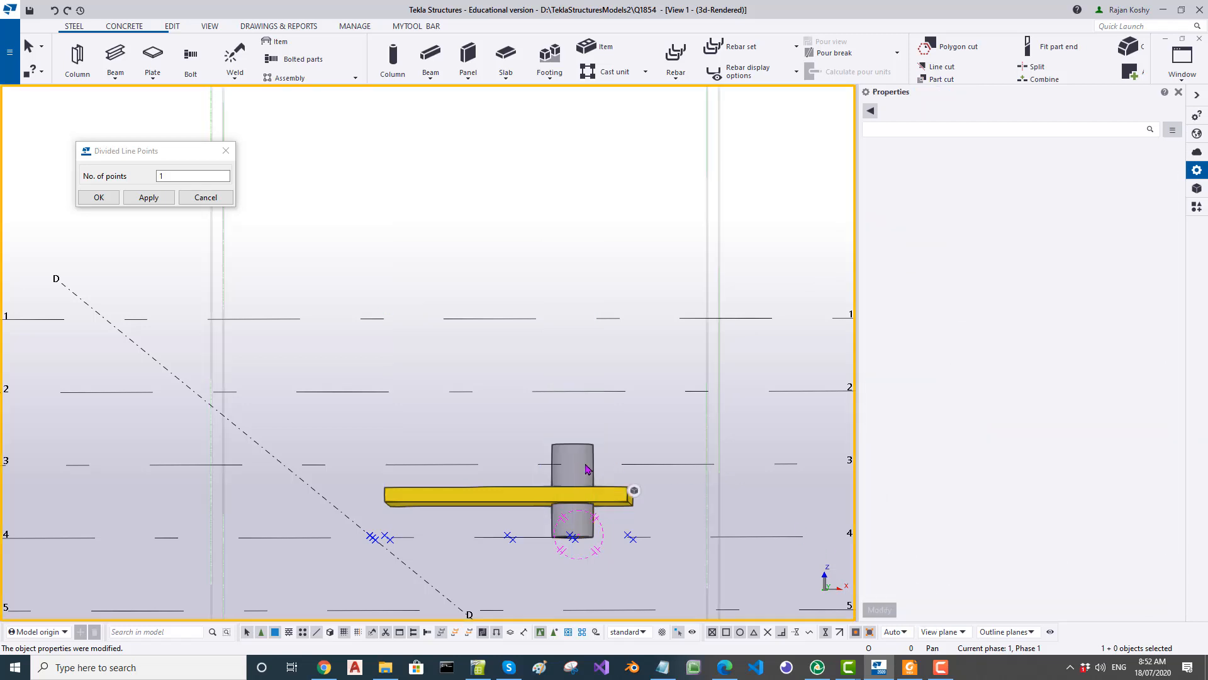
Step: Cut the contour plate with the round concrete column using Part cut
{"action": "left_click", "coordinate": [586, 465]}
{"action": "middle_click_drag", "start_coordinate": [586, 460], "coordinate": [588, 515], "text": "ctrl"}
{"action": "scroll", "coordinate": [585, 514], "scroll_direction": "up", "scroll_amount": 3}
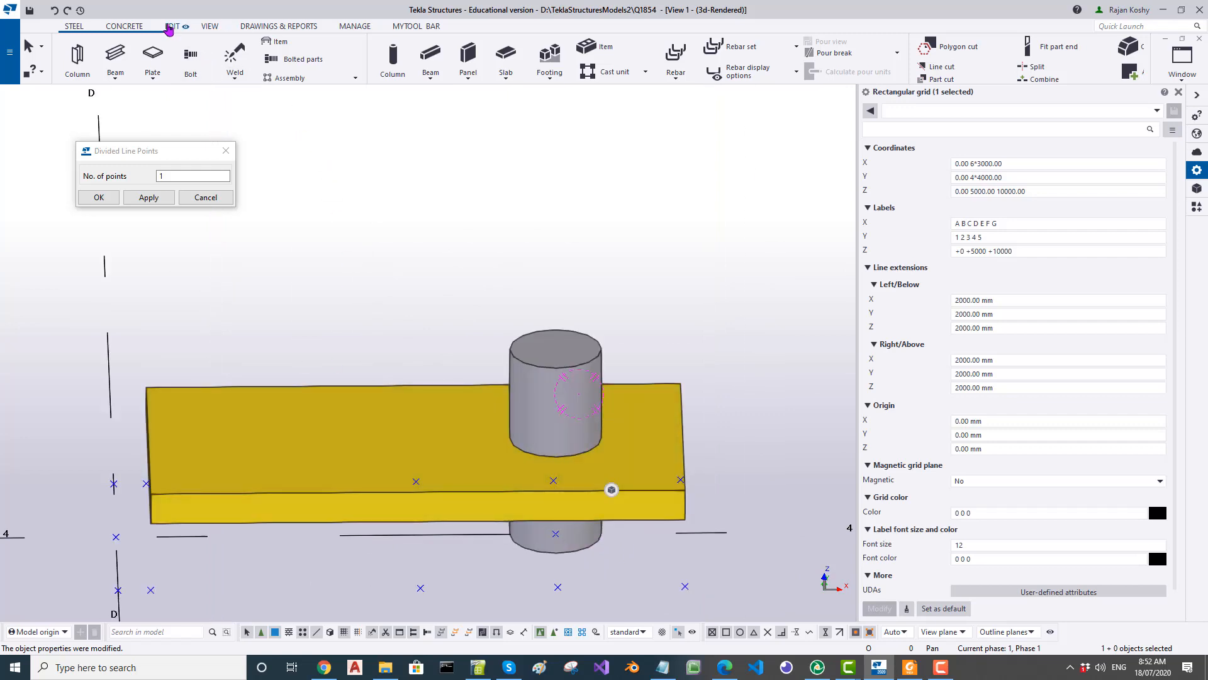
{"action": "left_click", "coordinate": [171, 27]}
{"action": "left_click", "coordinate": [333, 214]}
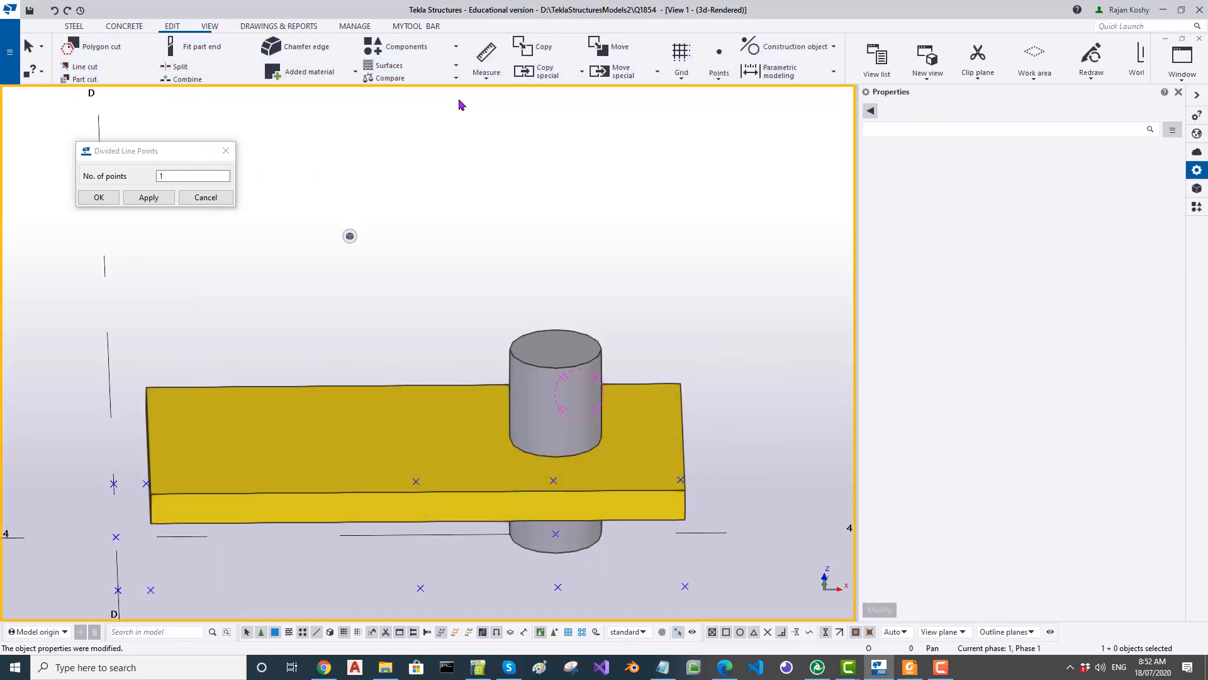
{"action": "left_click", "coordinate": [84, 79]}
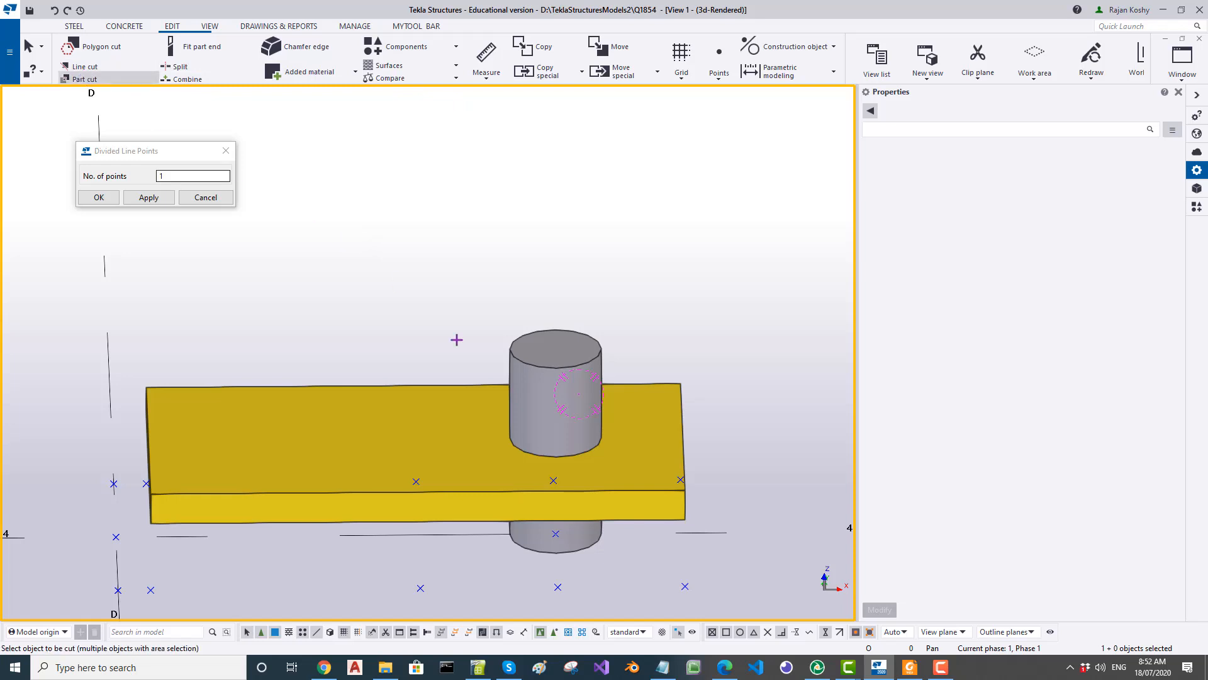
{"action": "left_click", "coordinate": [568, 427]}
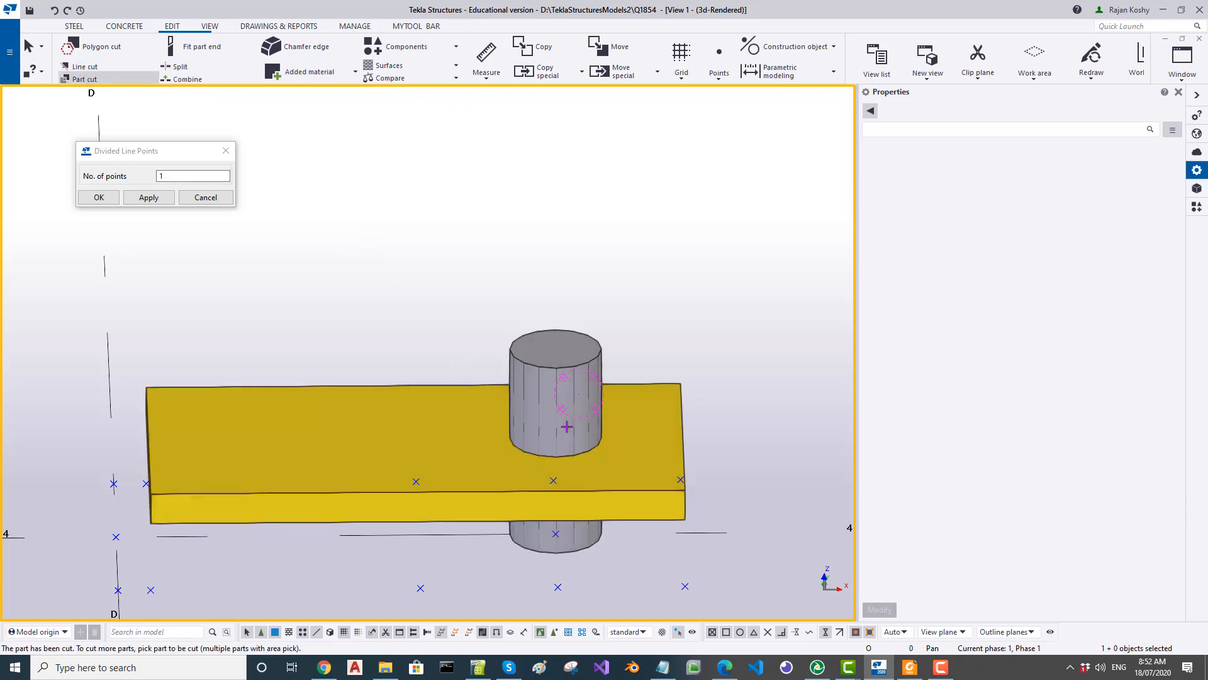
{"action": "key", "text": "Escape"}
Step: Delete the round concrete column used as the cutting part, keeping the hole in the plate
{"action": "left_click", "coordinate": [557, 353]}
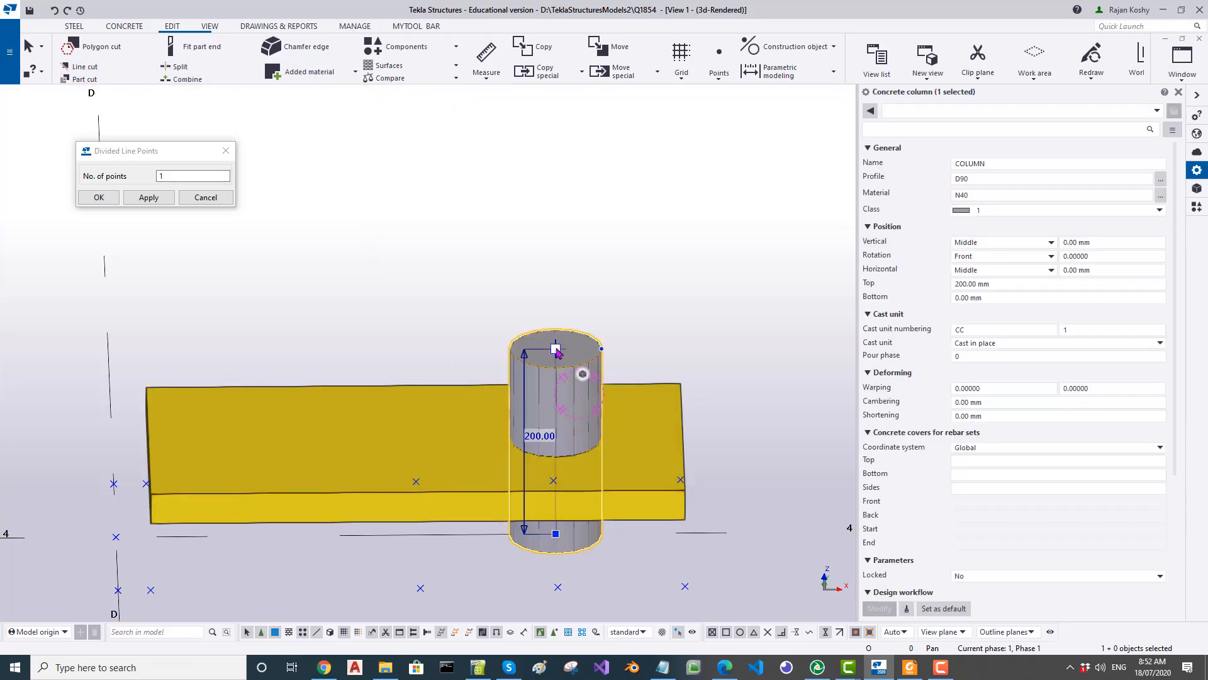
{"action": "key", "text": "Delete"}
{"action": "left_click", "coordinate": [560, 300]}
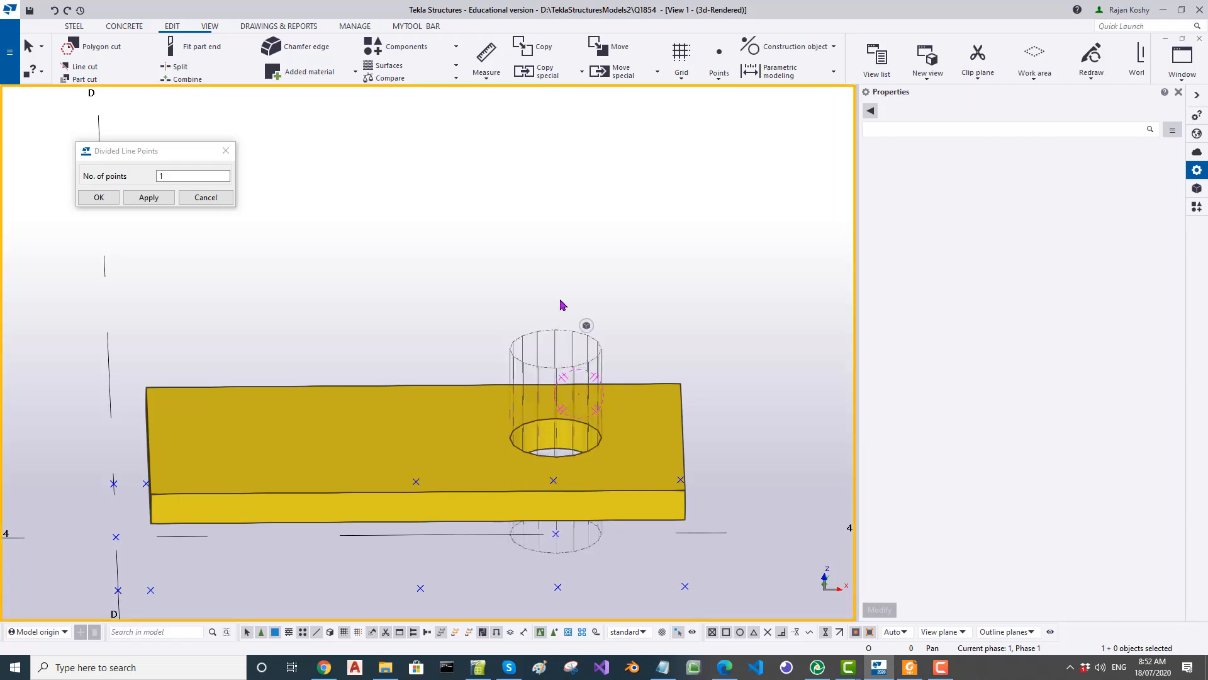
Step: Round the contour plate's upper corner at the pin-hole end with a 125 mm radius chamfer
{"action": "key", "text": "ctrl+p"}
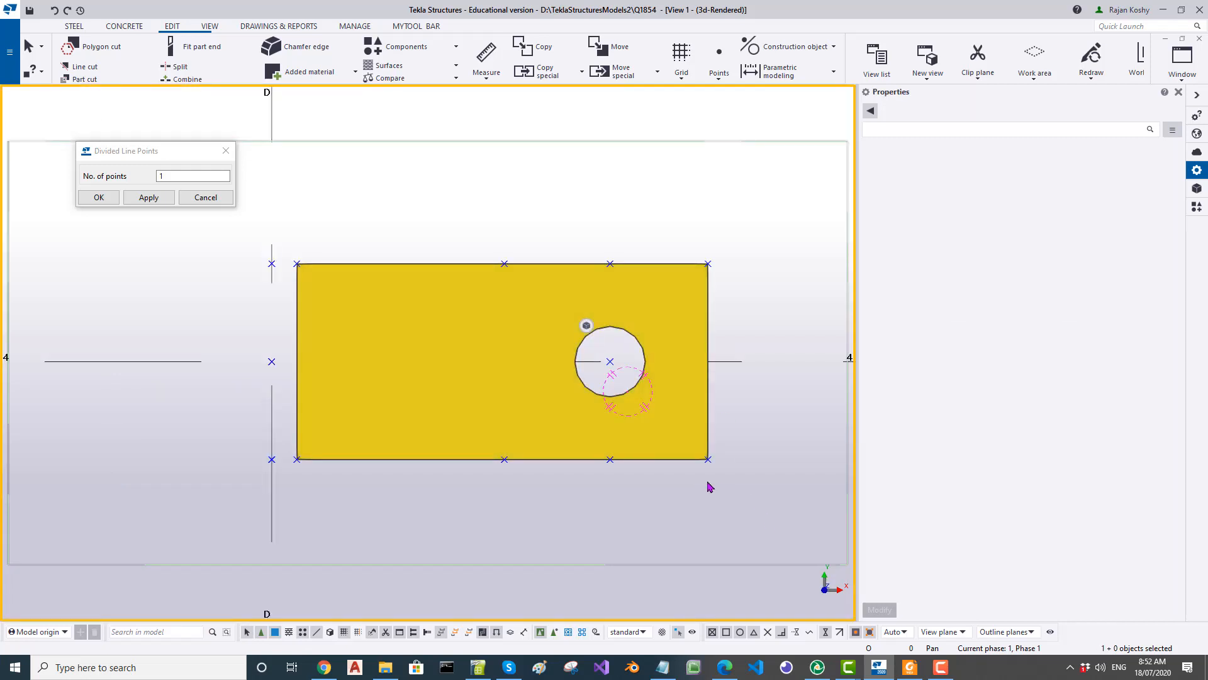
{"action": "scroll", "coordinate": [706, 448], "scroll_direction": "up", "scroll_amount": 1}
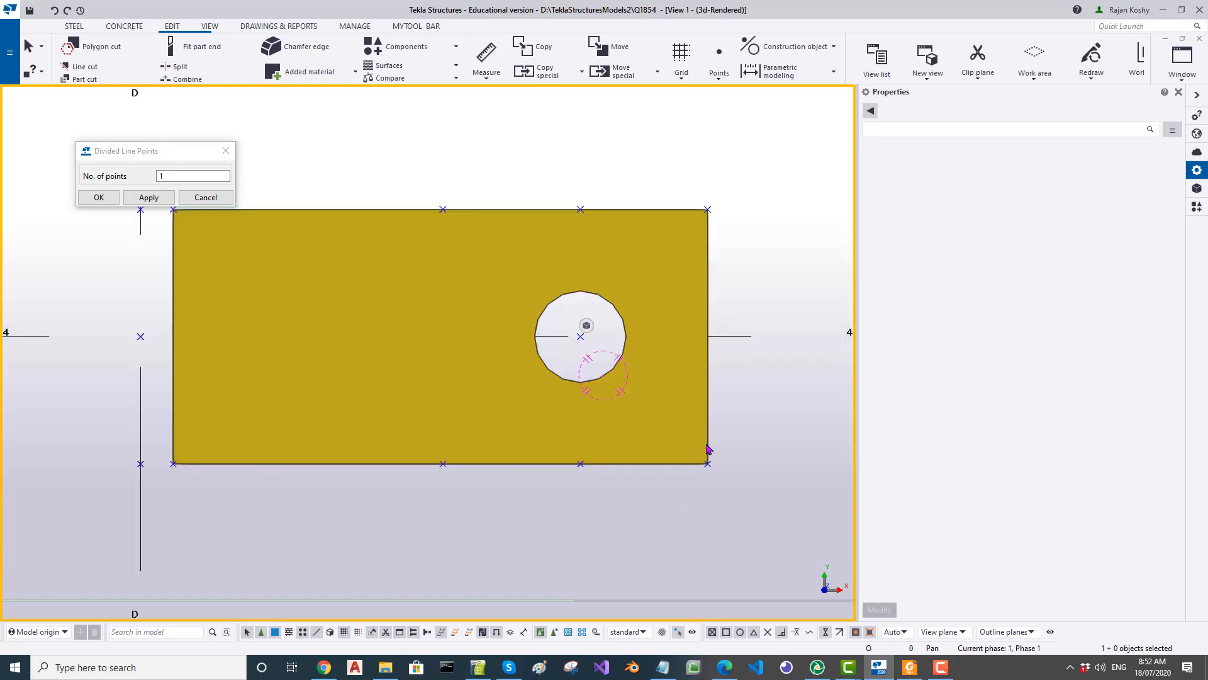
{"action": "left_click", "coordinate": [670, 443]}
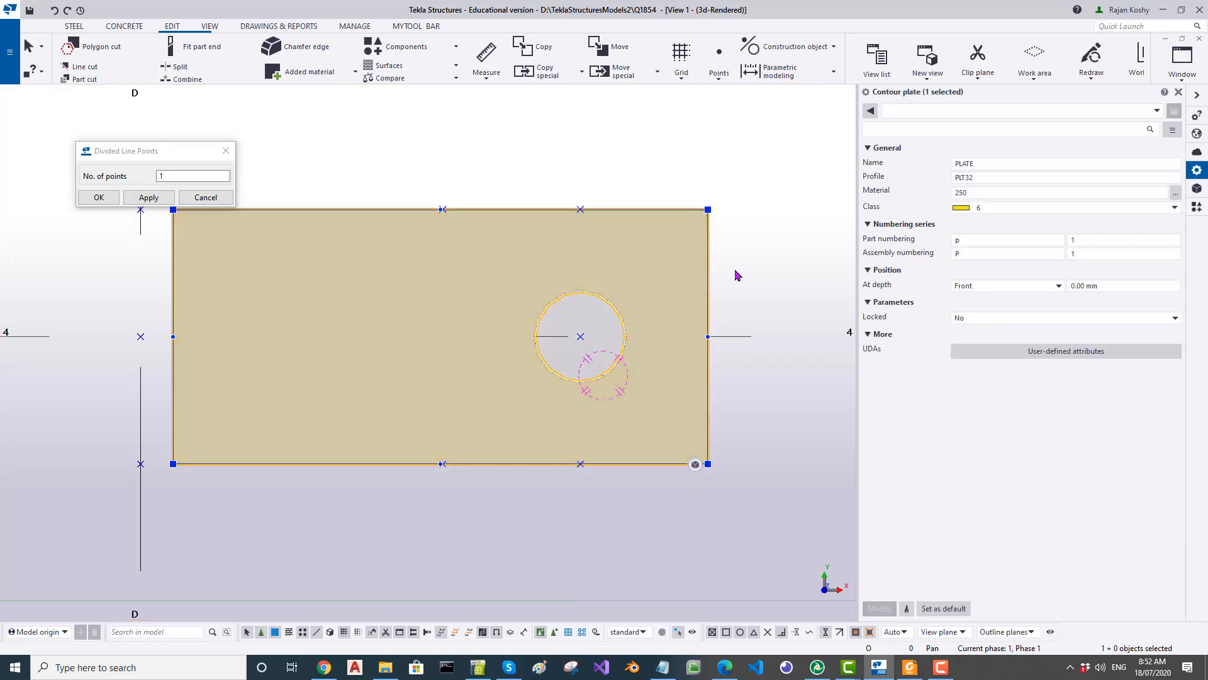
{"action": "right_click", "coordinate": [710, 214]}
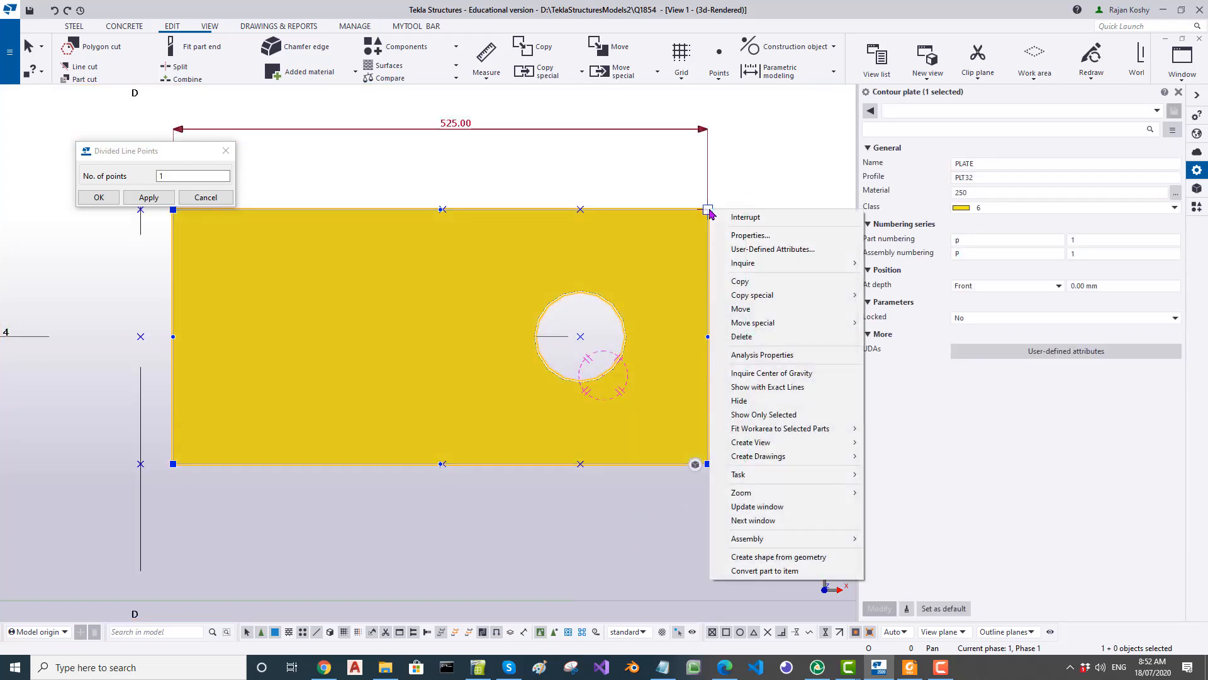
{"action": "left_click", "coordinate": [741, 236]}
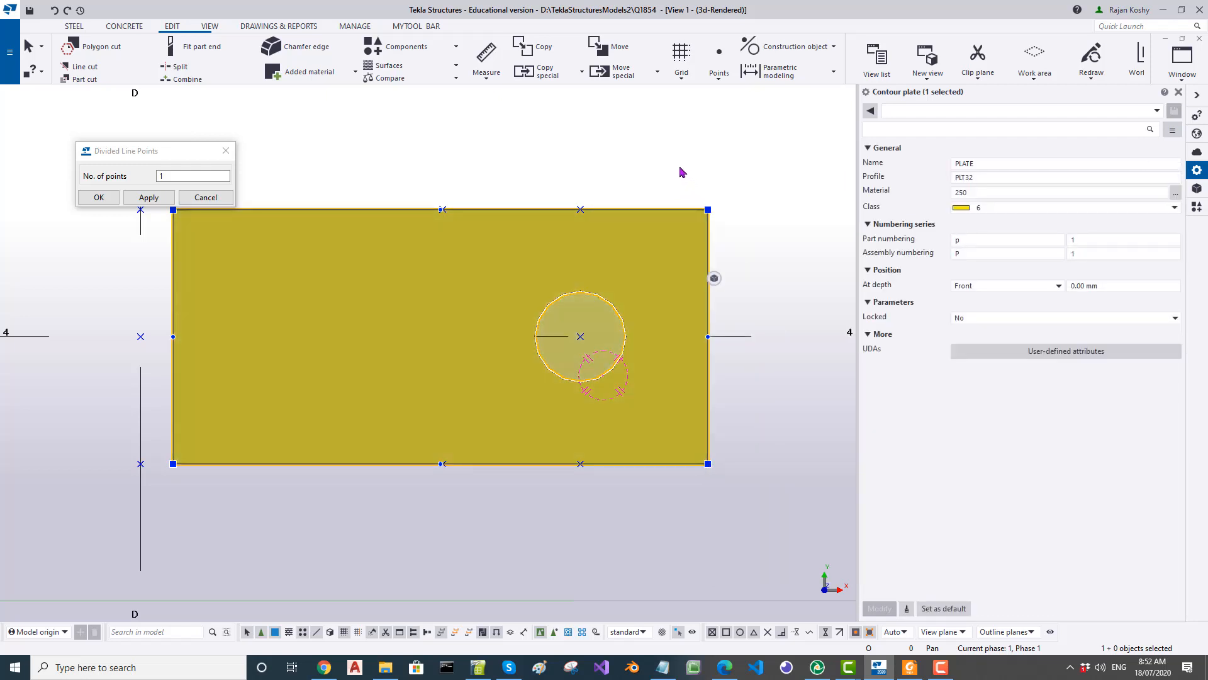
{"action": "left_click", "coordinate": [709, 210]}
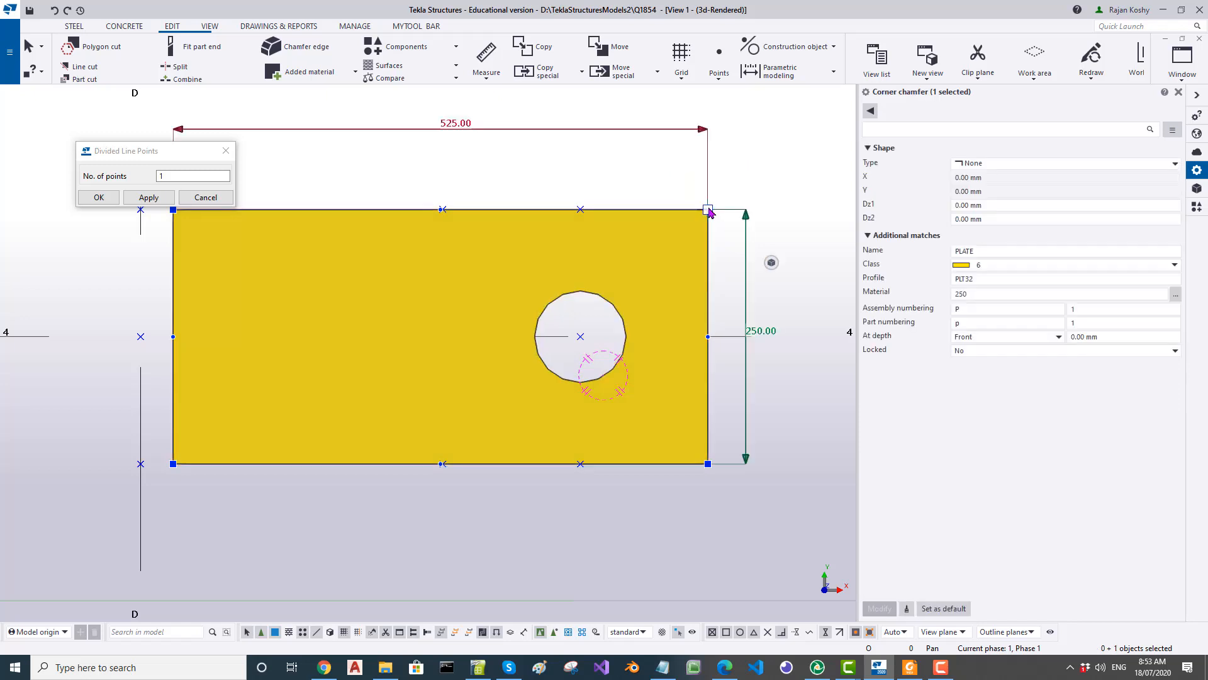
{"action": "right_click", "coordinate": [709, 213]}
{"action": "left_click", "coordinate": [736, 234]}
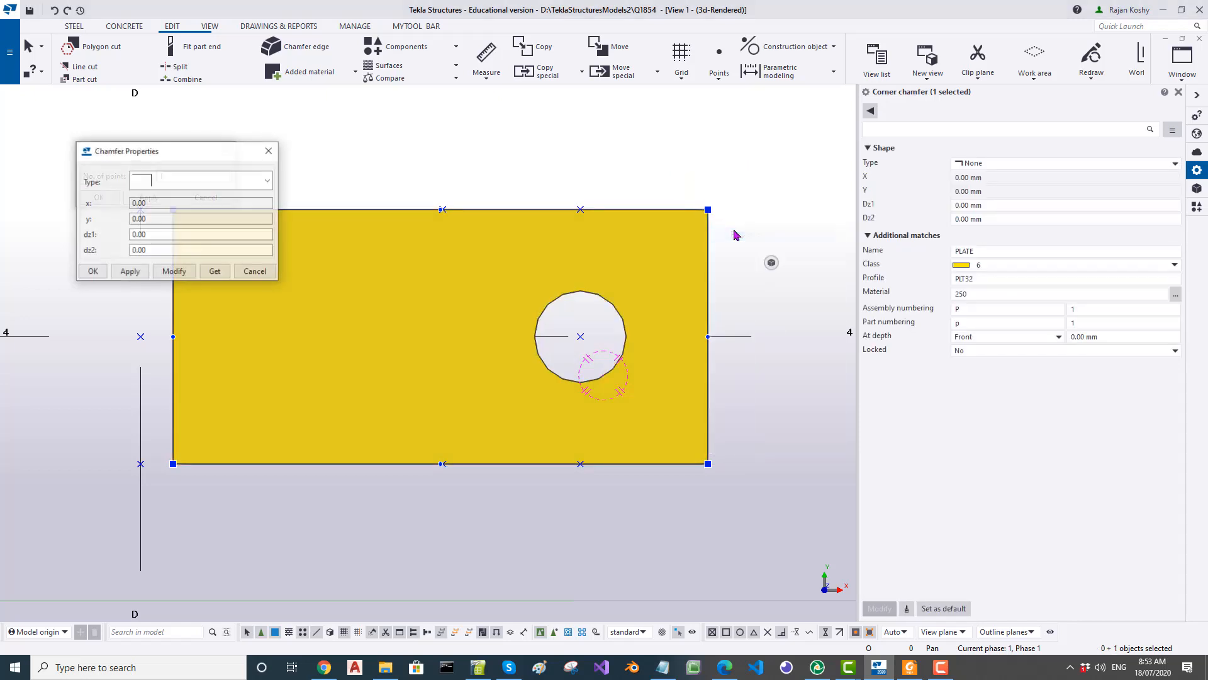
{"action": "left_click", "coordinate": [1013, 165]}
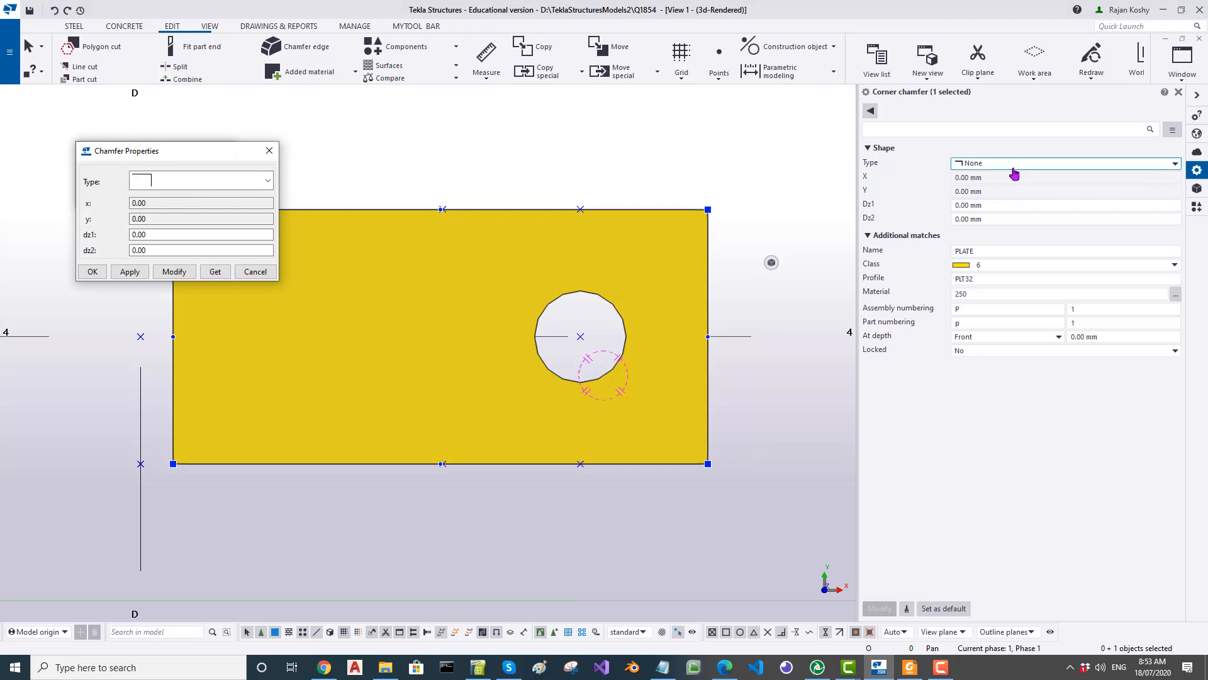
{"action": "left_click", "coordinate": [269, 179]}
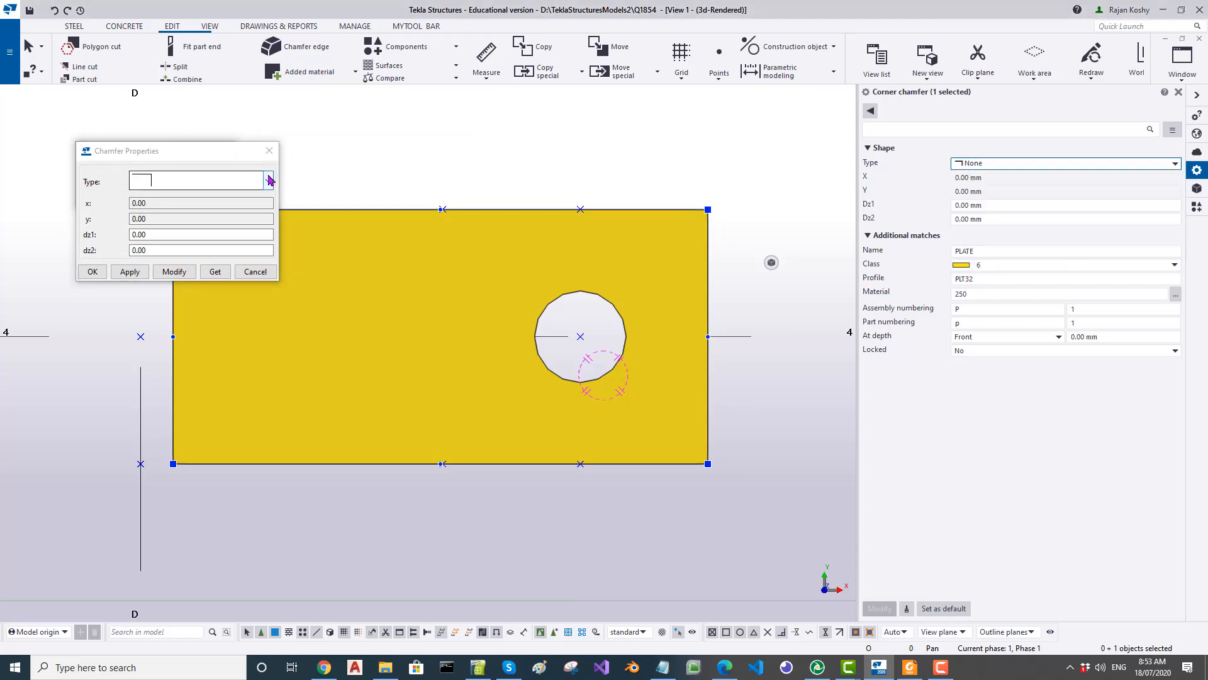
{"action": "left_click", "coordinate": [269, 179]}
{"action": "left_click", "coordinate": [201, 233]}
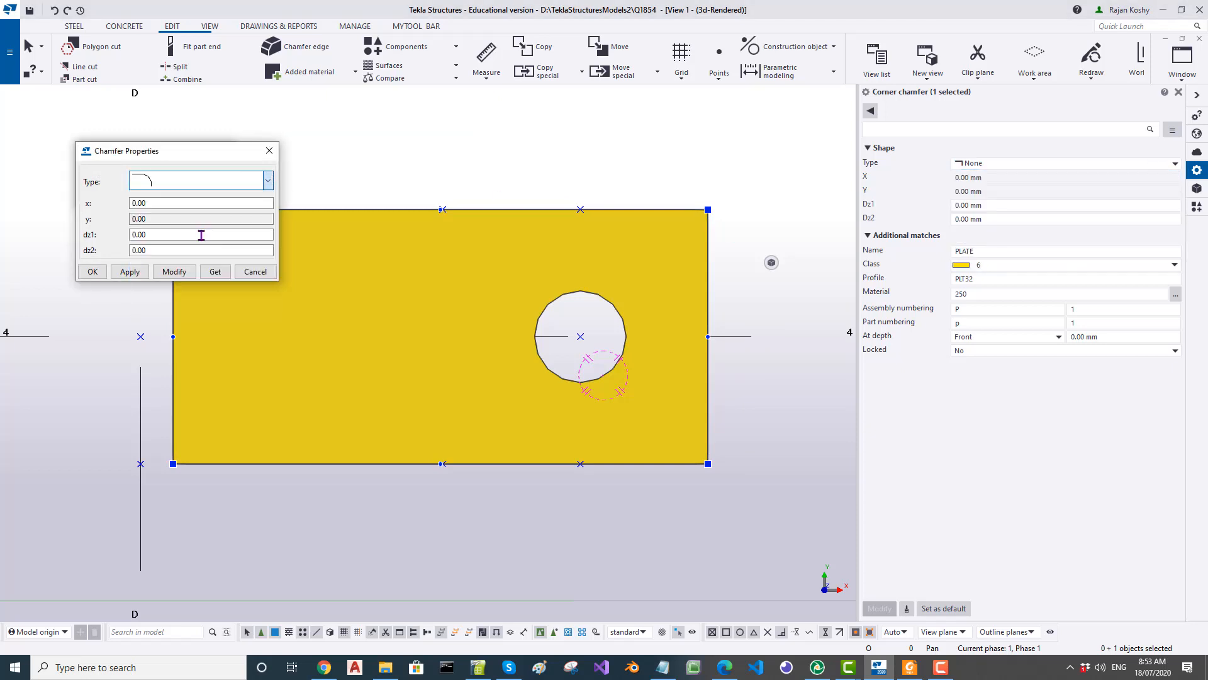
{"action": "left_click_drag", "start_coordinate": [158, 206], "coordinate": [105, 202]}
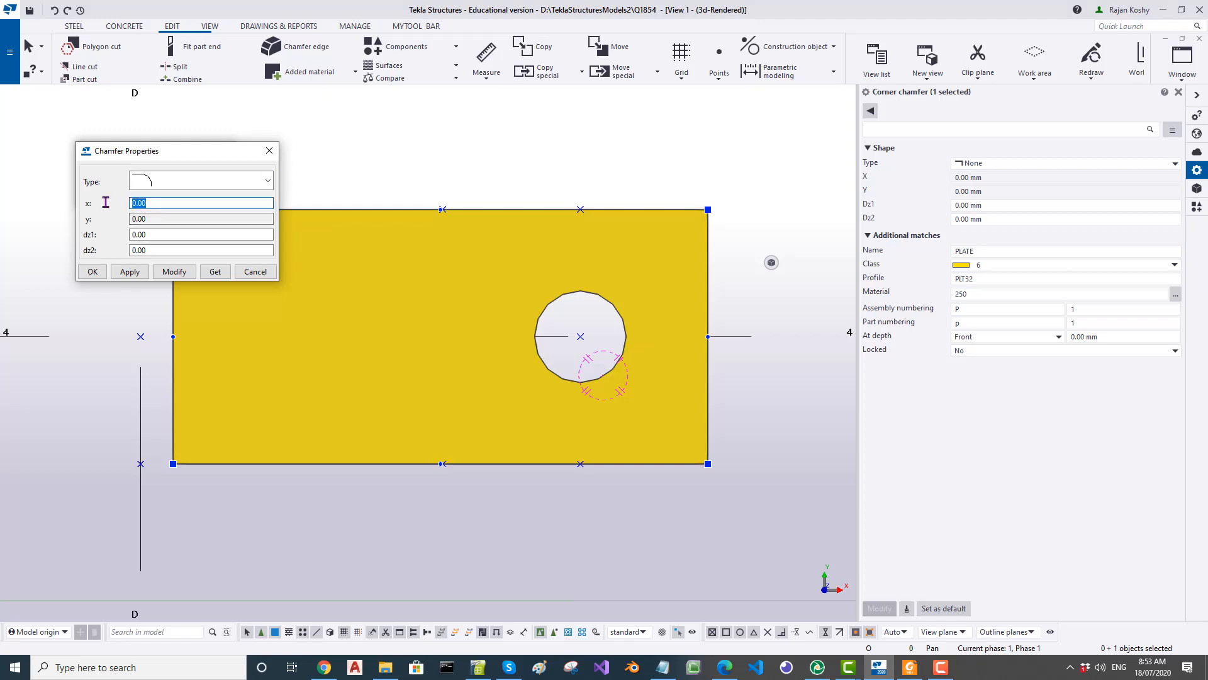
{"action": "type", "text": "125"}
{"action": "left_click", "coordinate": [174, 272]}
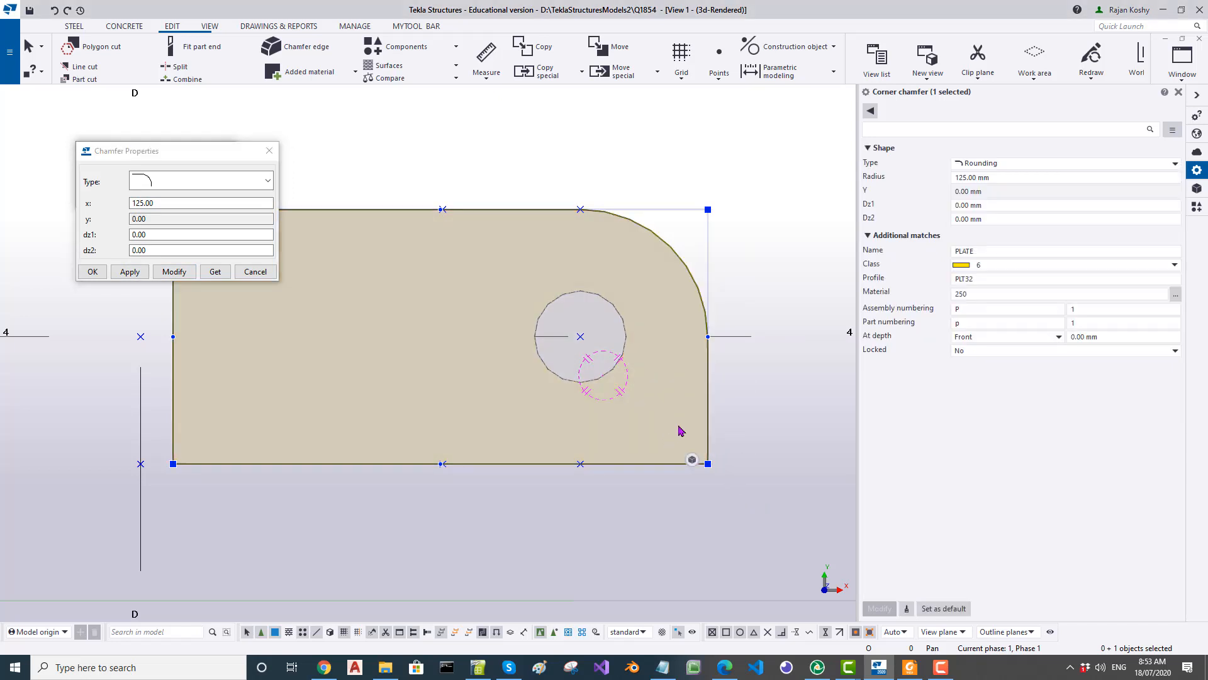
Step: Apply the same 125 mm rounding to the plate's lower corner at the pin-hole end
{"action": "left_click", "coordinate": [657, 424]}
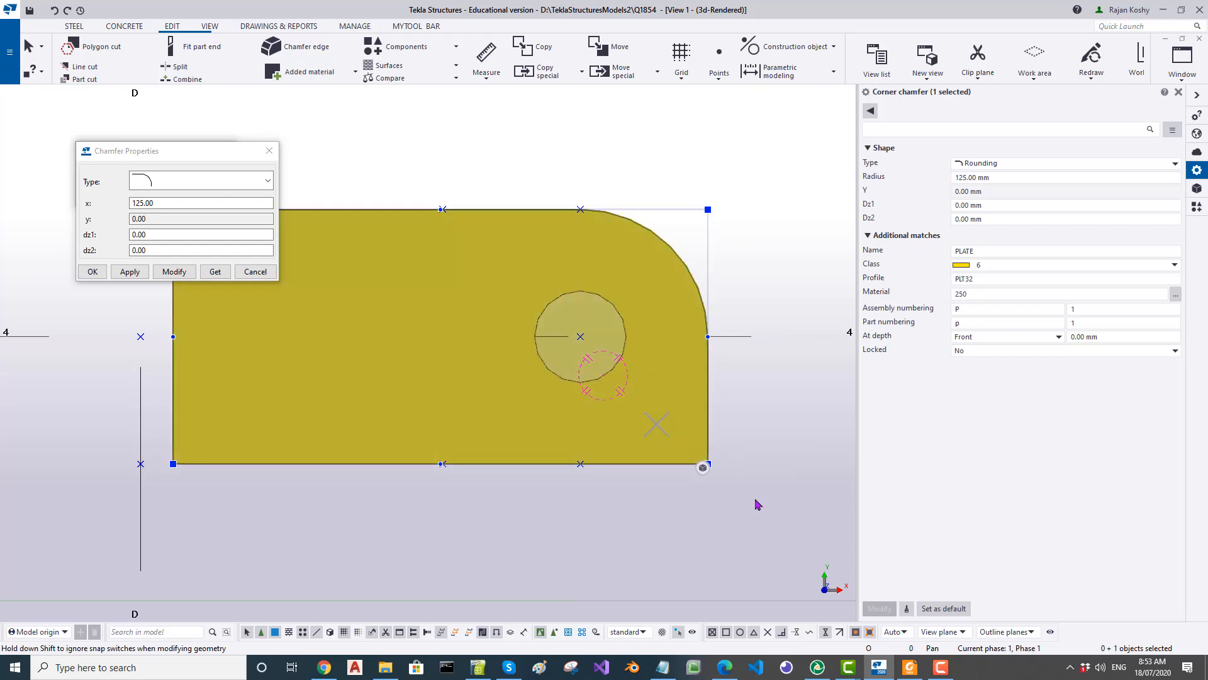
{"action": "left_click_drag", "start_coordinate": [759, 438], "coordinate": [688, 504]}
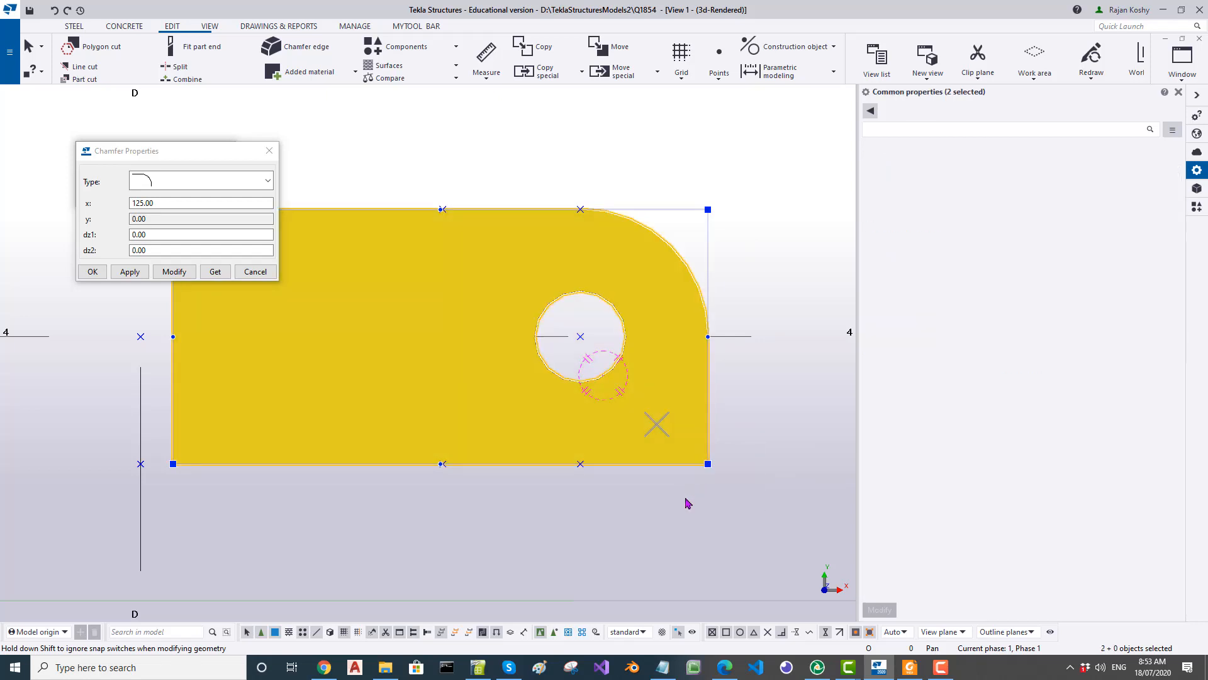
{"action": "left_click", "coordinate": [176, 272]}
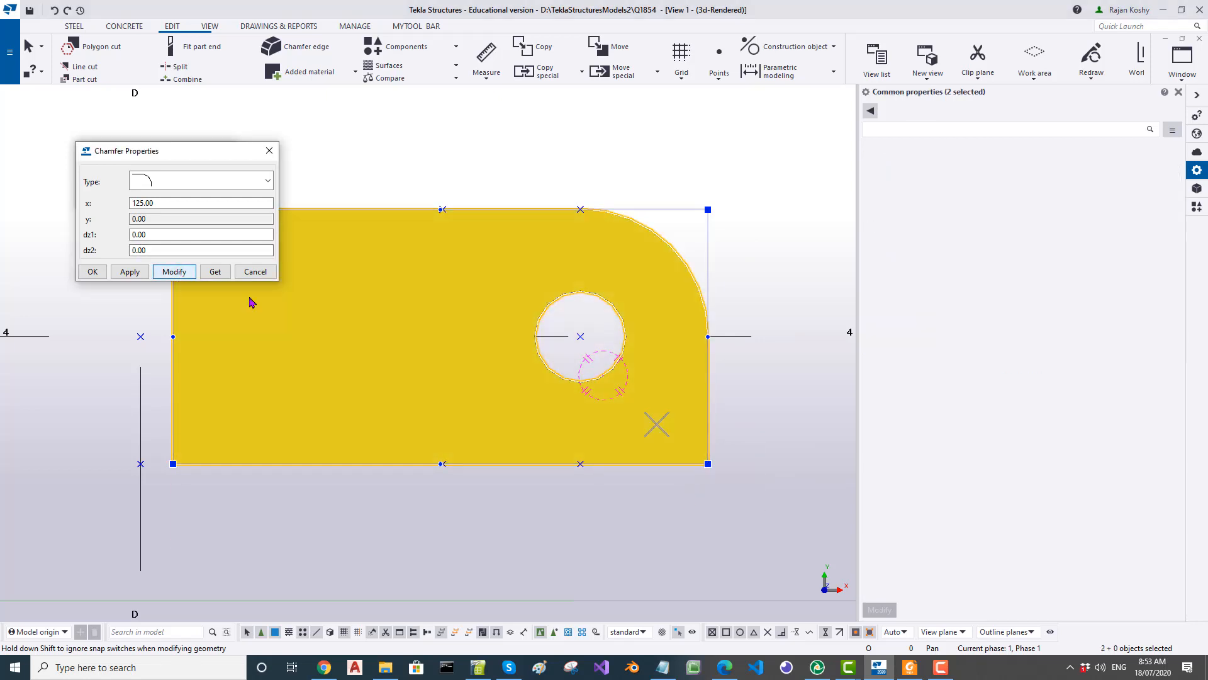
{"action": "left_click", "coordinate": [709, 465]}
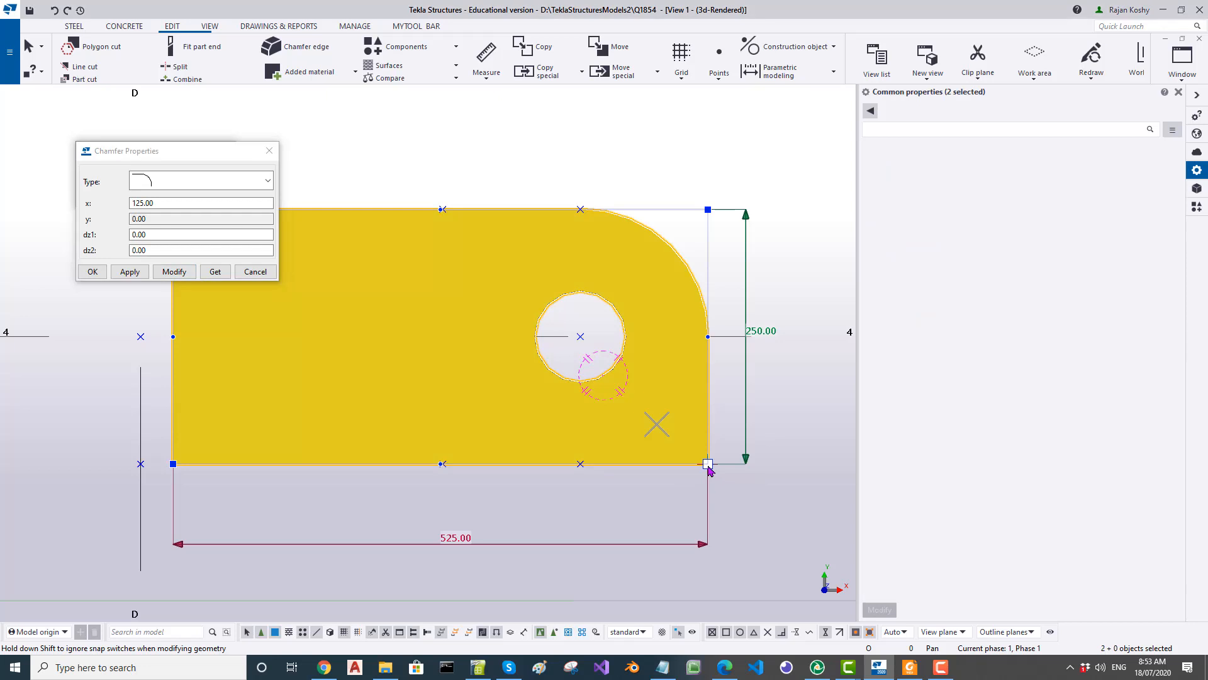
{"action": "left_click", "coordinate": [175, 272]}
{"action": "left_click", "coordinate": [199, 299]}
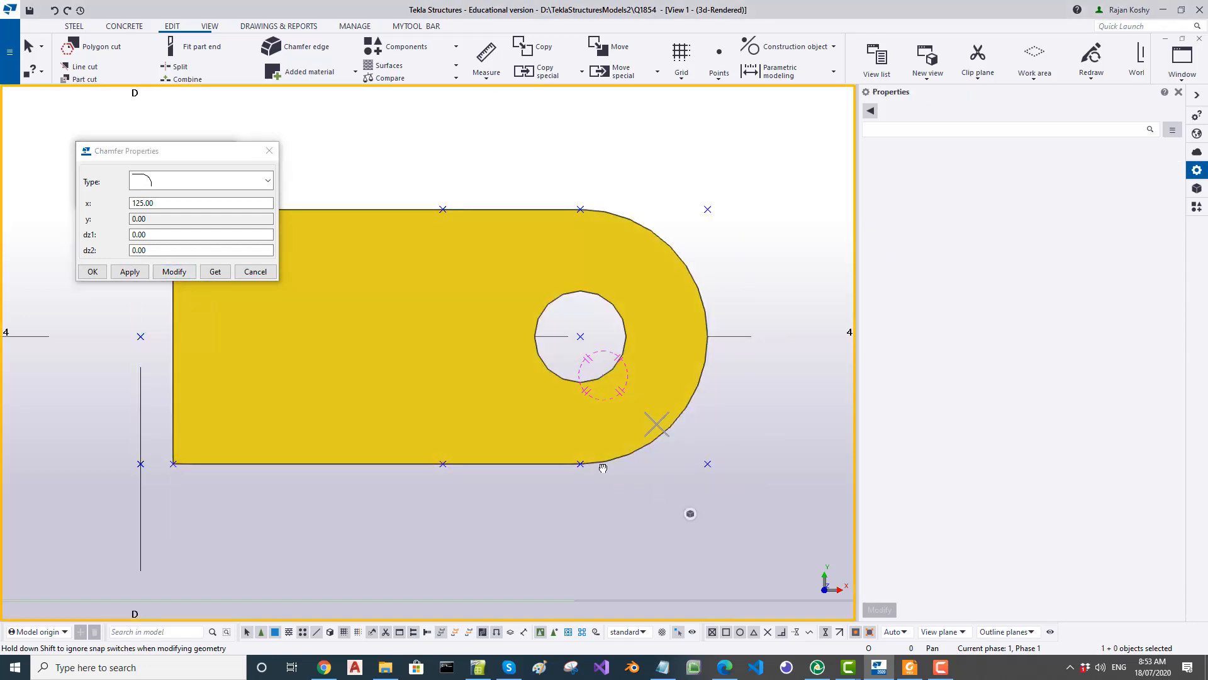
Step: Update the 3D view window to clear the leftover outline of the round cut around the pin hole
{"action": "key", "text": "ctrl+p"}
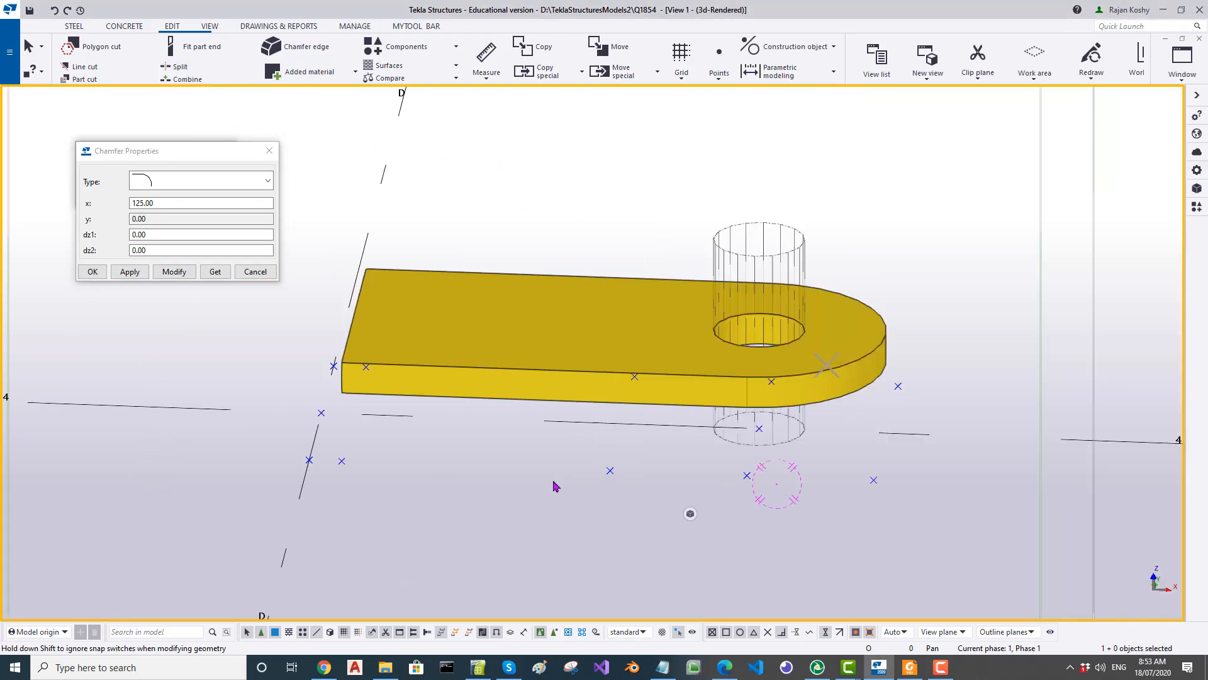
{"action": "right_click", "coordinate": [554, 481]}
{"action": "left_click", "coordinate": [601, 551]}
{"action": "middle_click_drag", "start_coordinate": [588, 454], "coordinate": [591, 408], "text": "ctrl"}
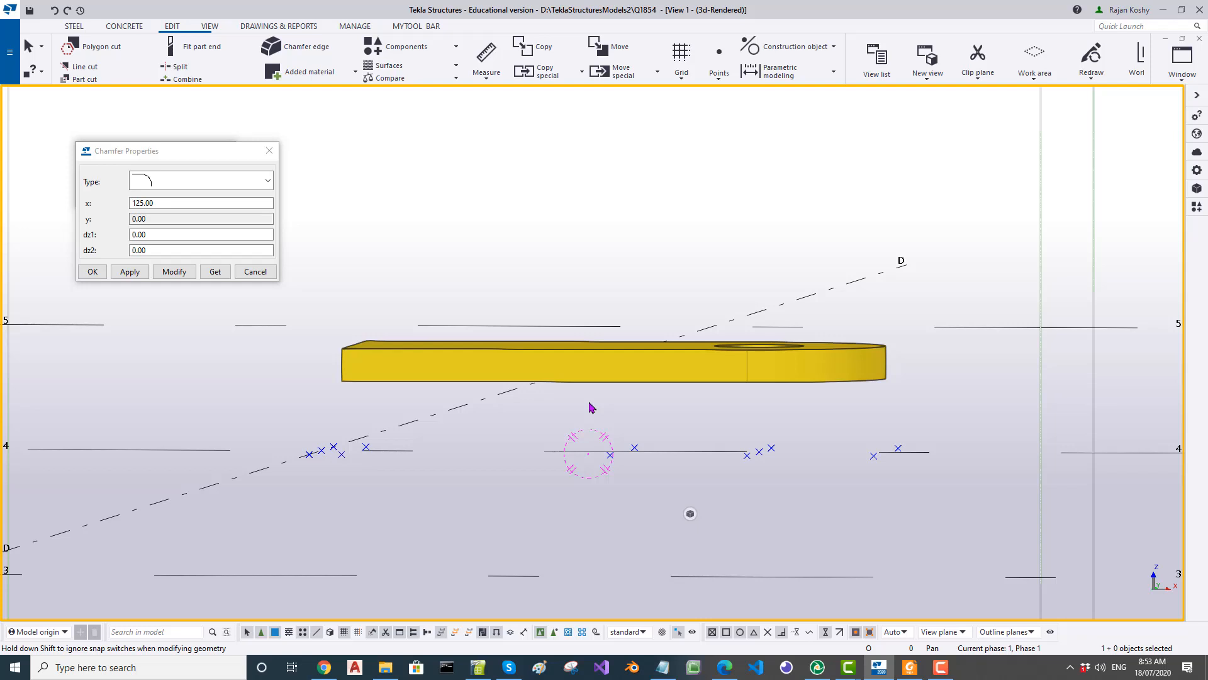
{"action": "key", "text": "ctrl+p"}
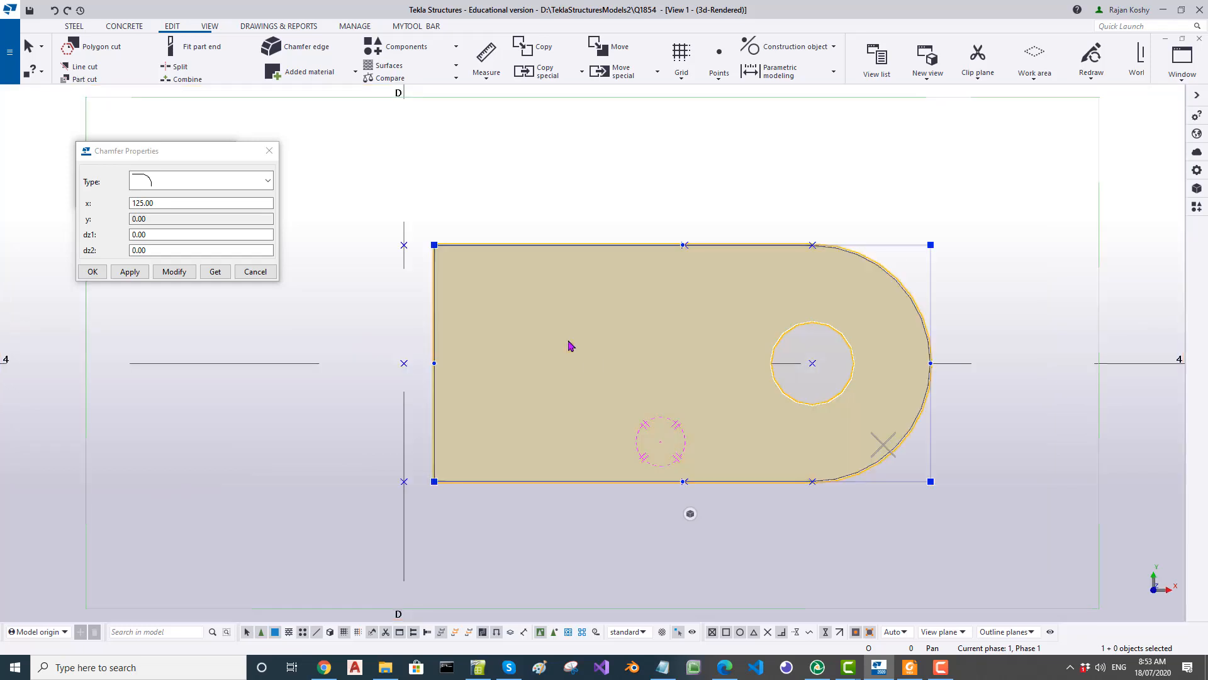
{"action": "key", "text": "Delete"}
{"action": "key", "text": "ctrl+z"}
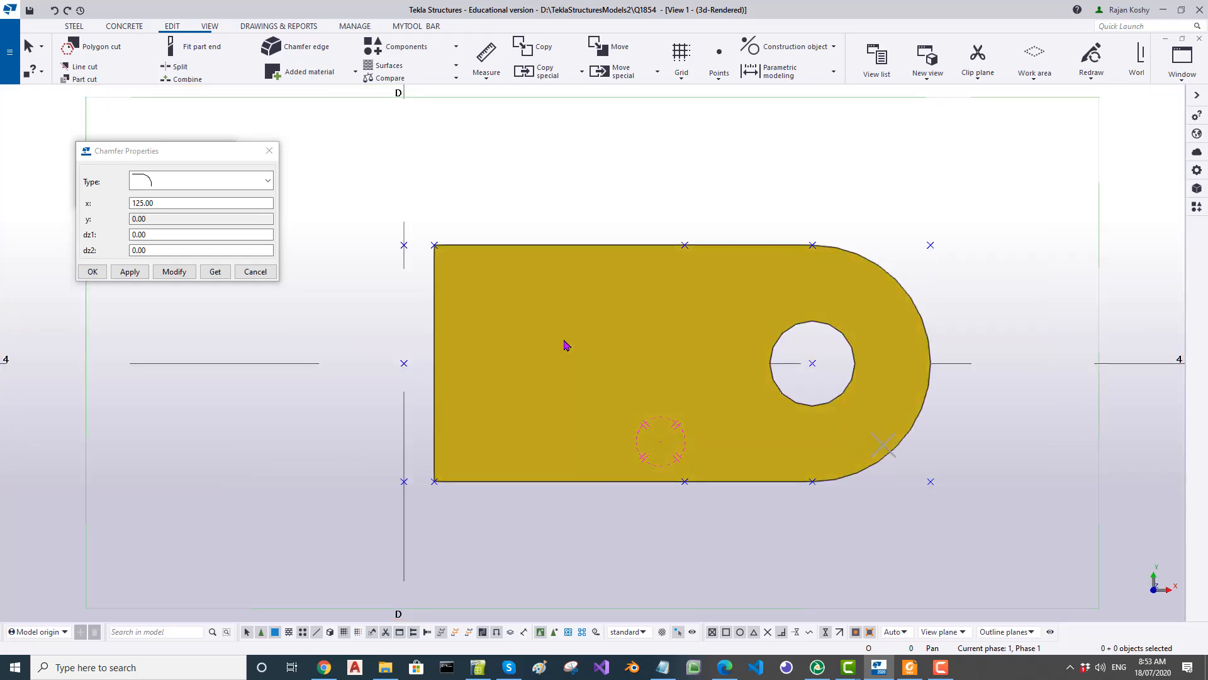
{"action": "middle_click_drag", "start_coordinate": [564, 343], "coordinate": [560, 259], "text": "ctrl"}
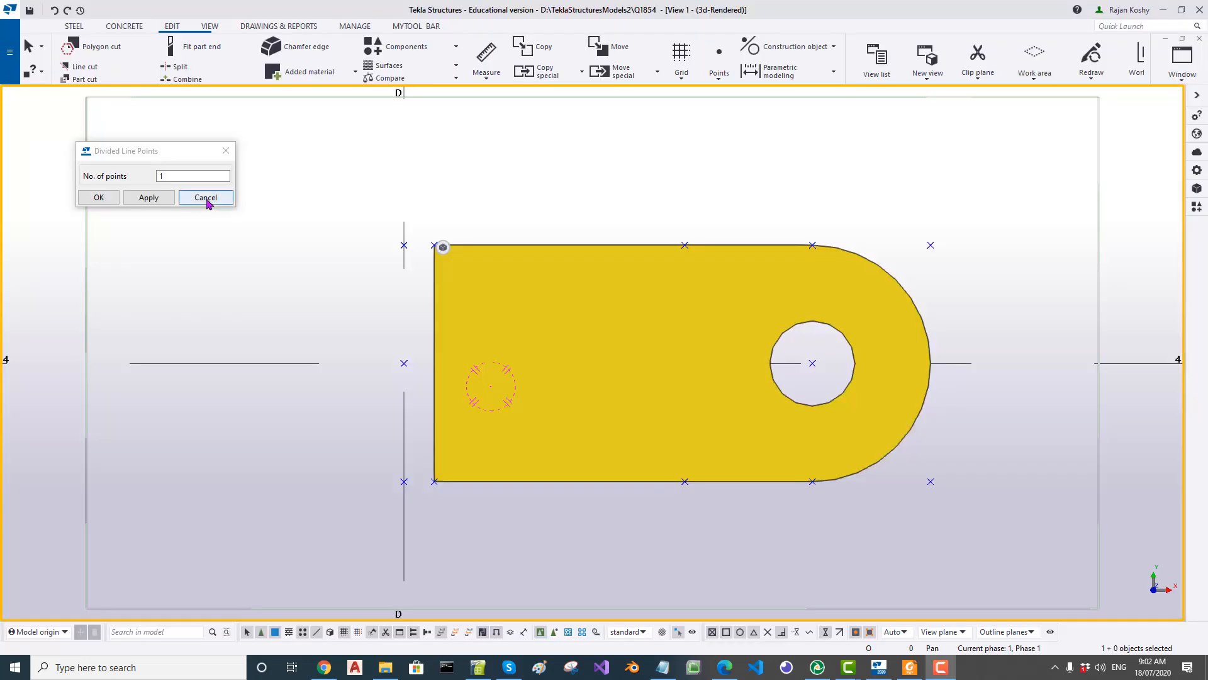
Step: Close the Divided Line Points dialog, and consult the pinned-end details on the tower crane ties drawing in Foxit Reader
{"action": "left_click", "coordinate": [202, 197]}
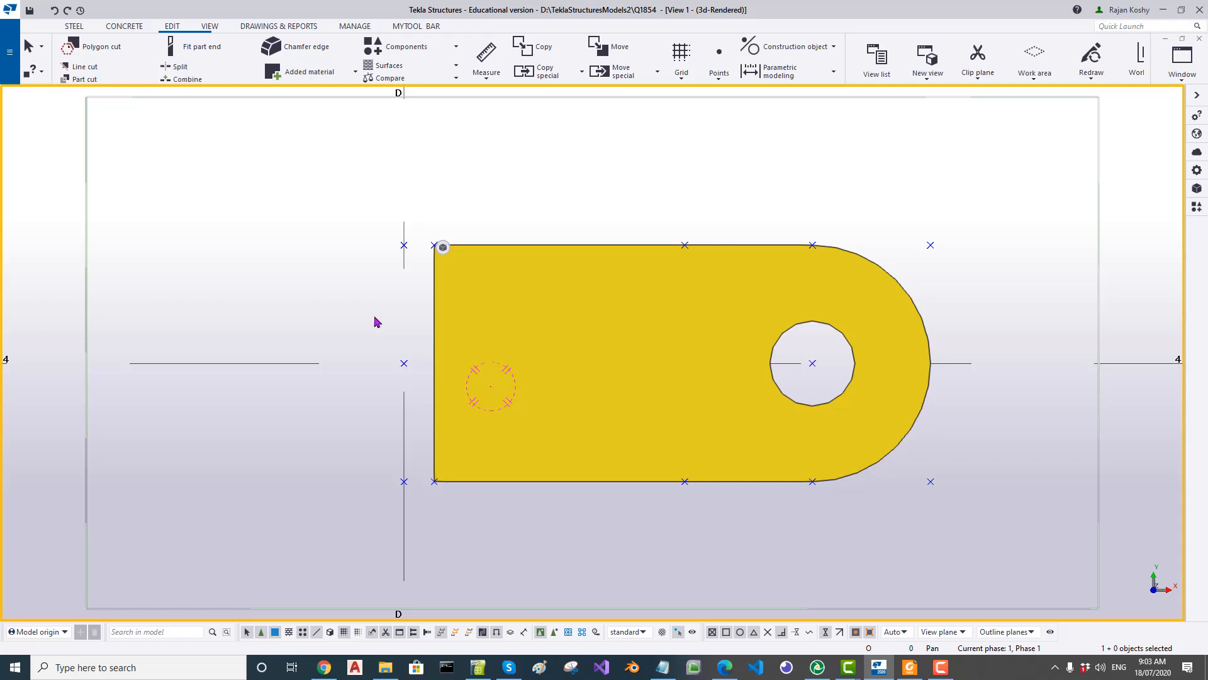
{"action": "middle_click_drag", "start_coordinate": [548, 492], "coordinate": [542, 342], "text": "ctrl"}
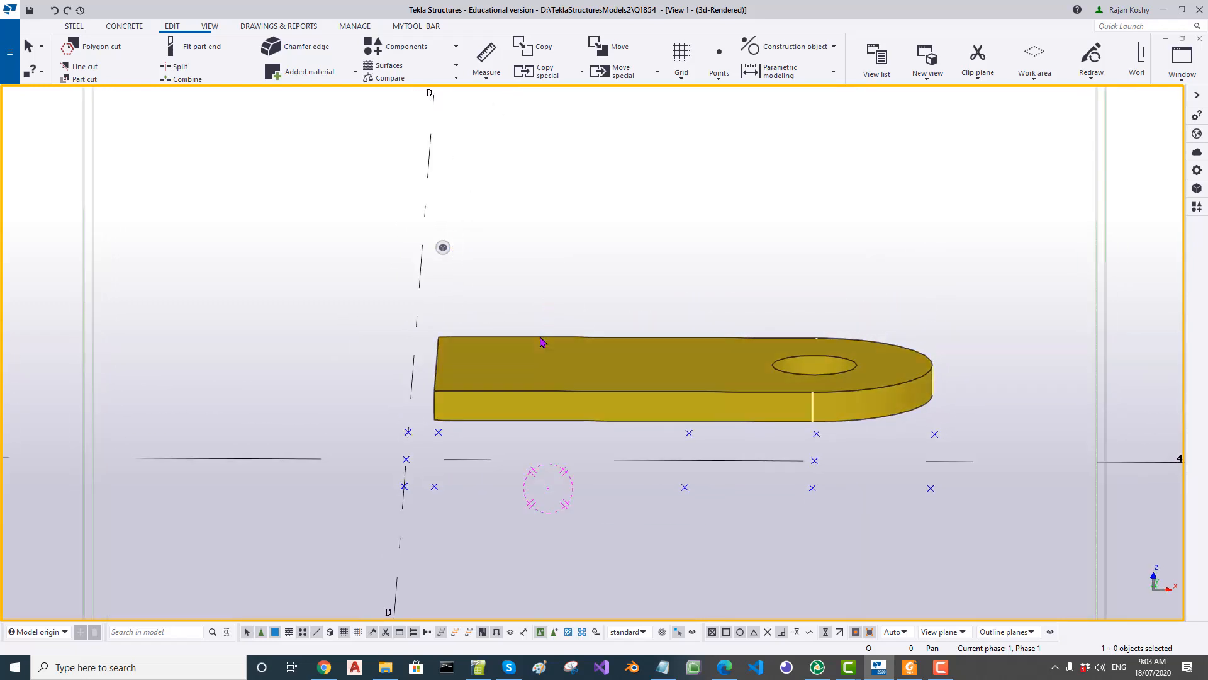
{"action": "left_click", "coordinate": [906, 668]}
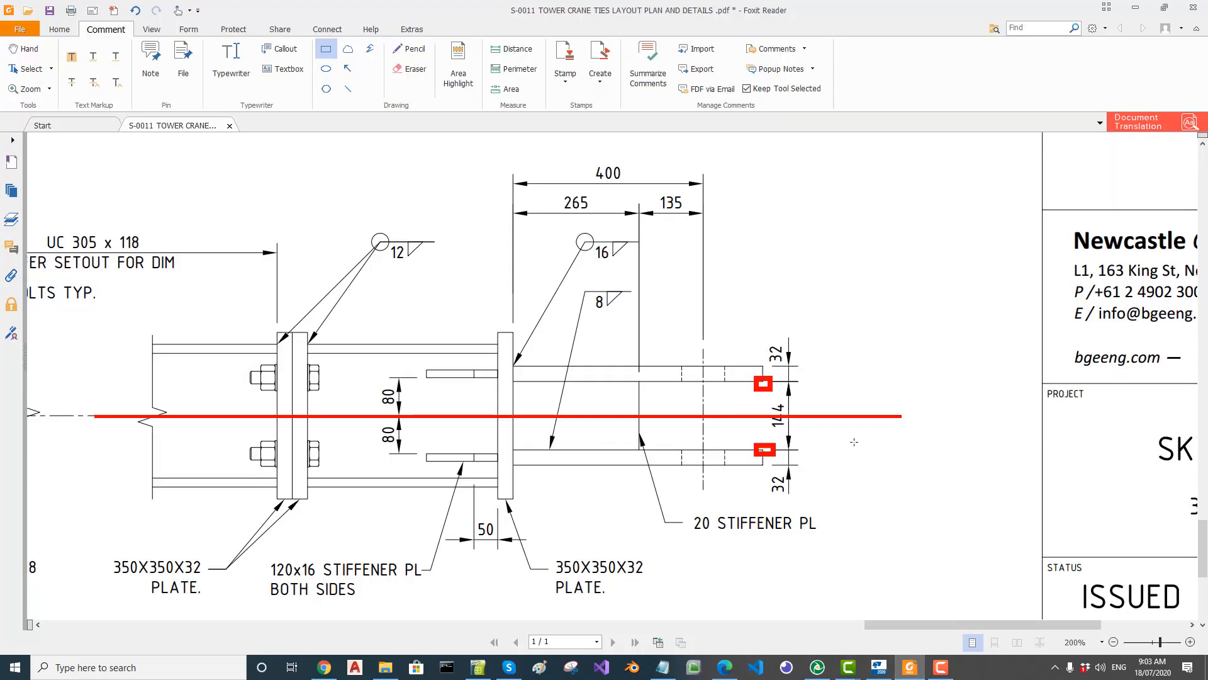
{"action": "left_click", "coordinate": [1136, 7]}
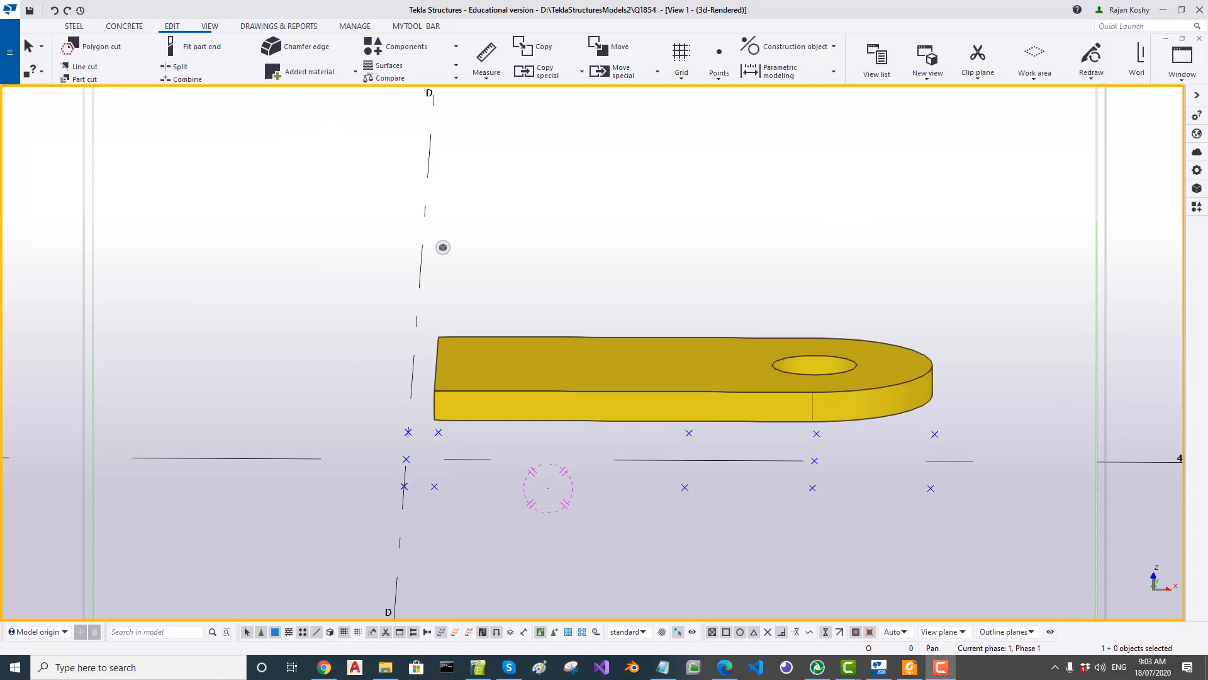
Step: Model a 150 mm long UB360*51 steel beam along grid line 4 from its intersection with grid D, with depth position Middle
{"action": "left_click", "coordinate": [74, 26]}
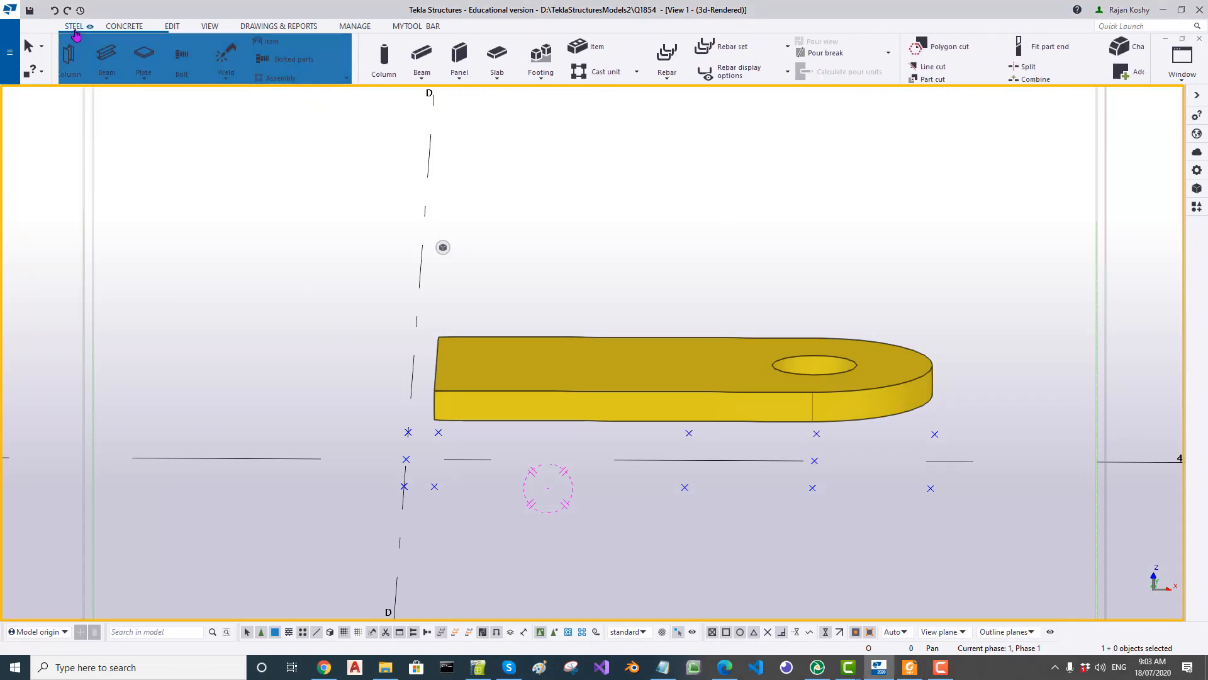
{"action": "left_click", "coordinate": [116, 56]}
{"action": "key", "text": "ctrl+p"}
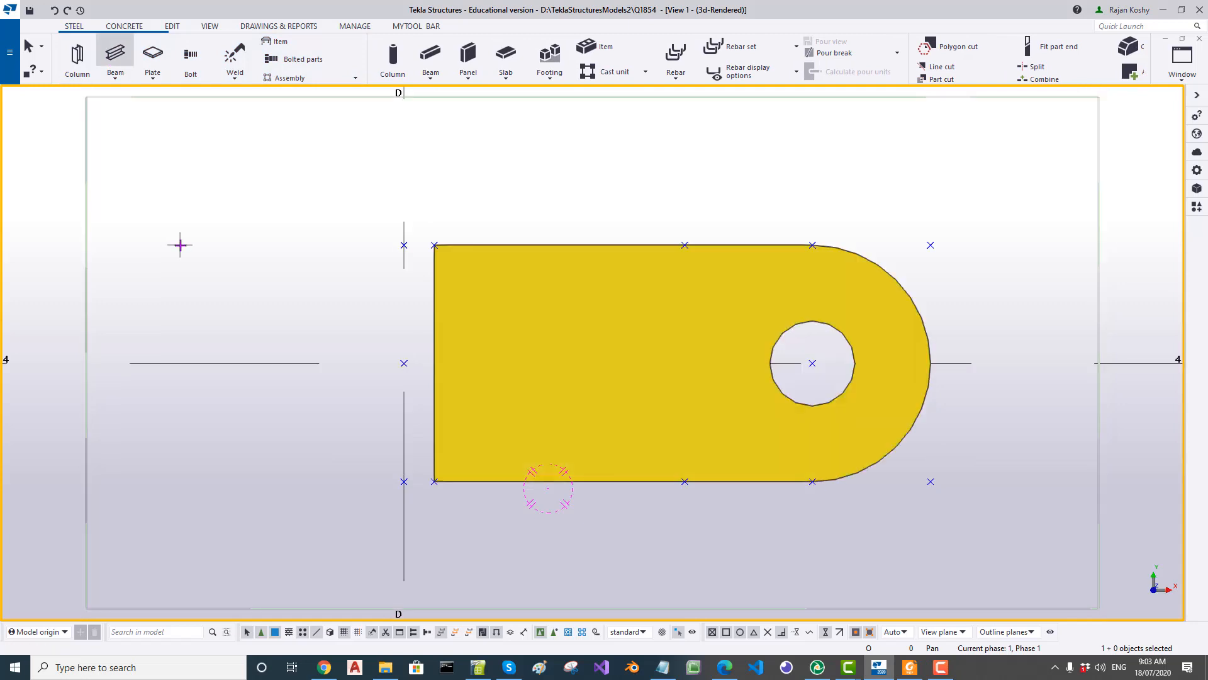
{"action": "key", "text": "Escape"}
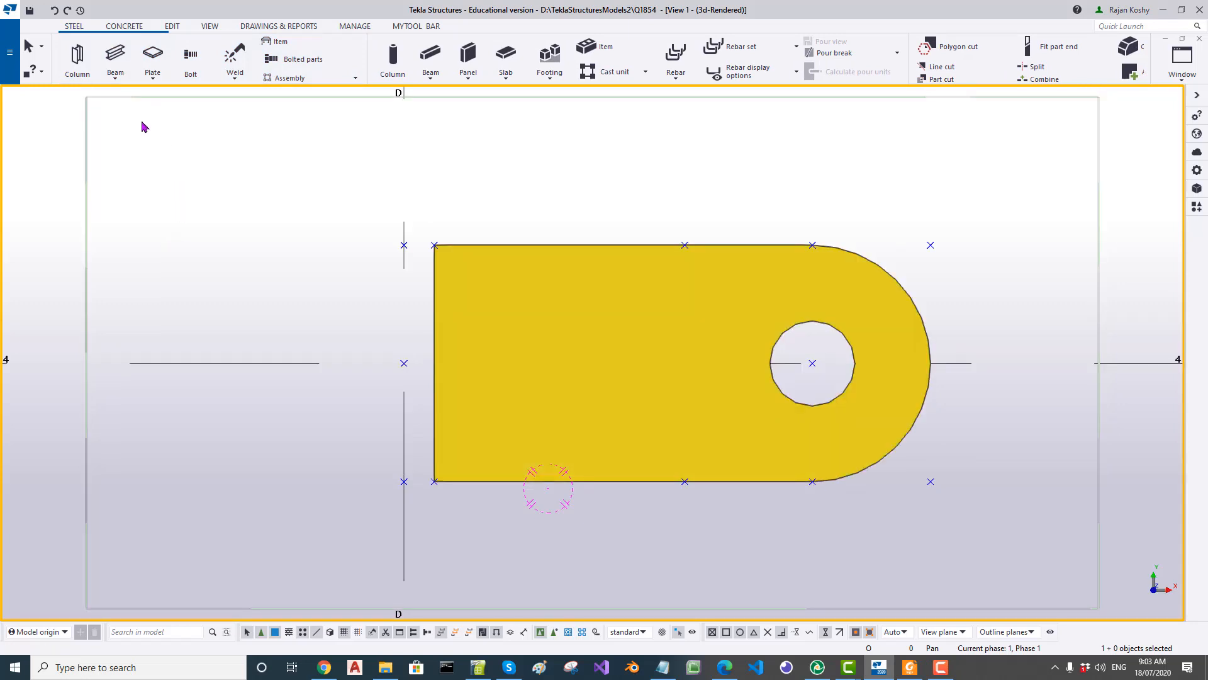
{"action": "left_click", "coordinate": [115, 55]}
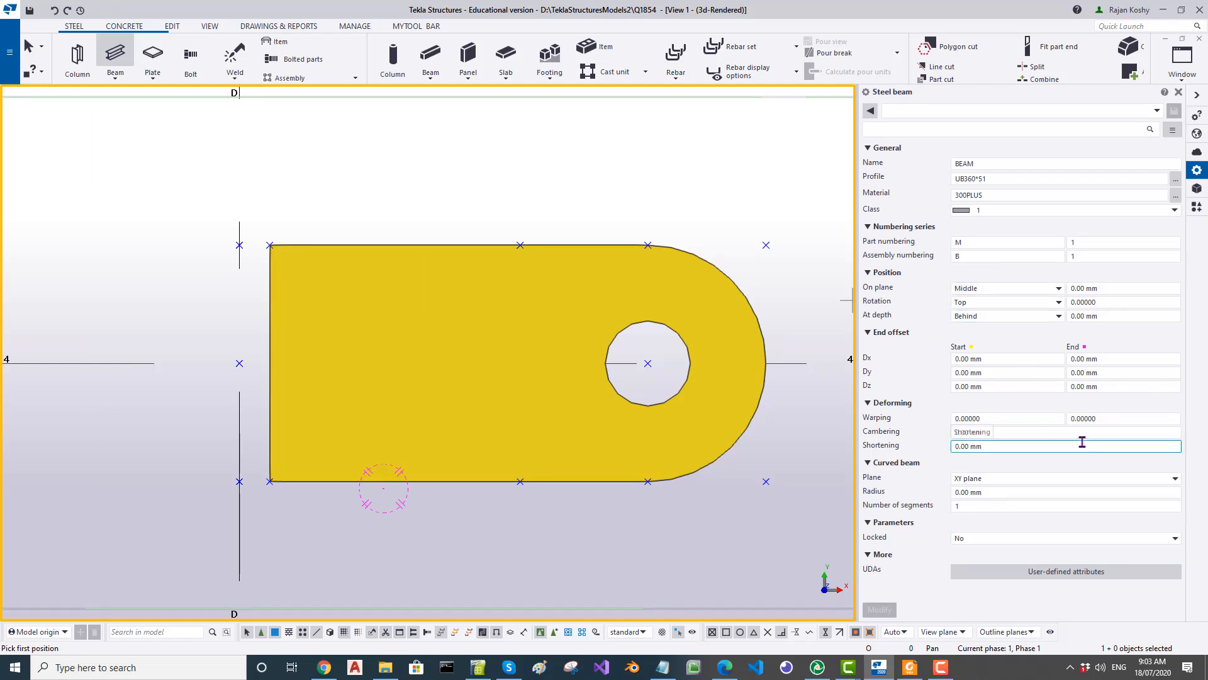
{"action": "left_click", "coordinate": [998, 318]}
{"action": "left_click", "coordinate": [989, 328]}
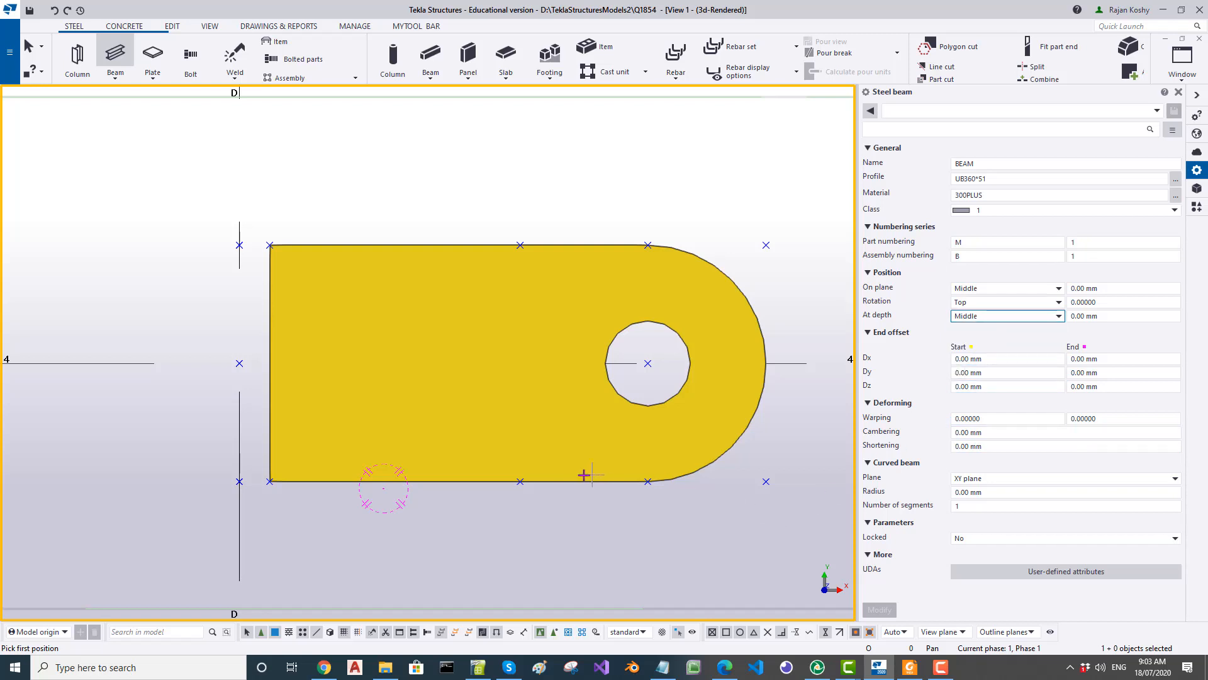
{"action": "left_click", "coordinate": [239, 363]}
{"action": "middle_click_drag", "start_coordinate": [239, 363], "coordinate": [523, 378]}
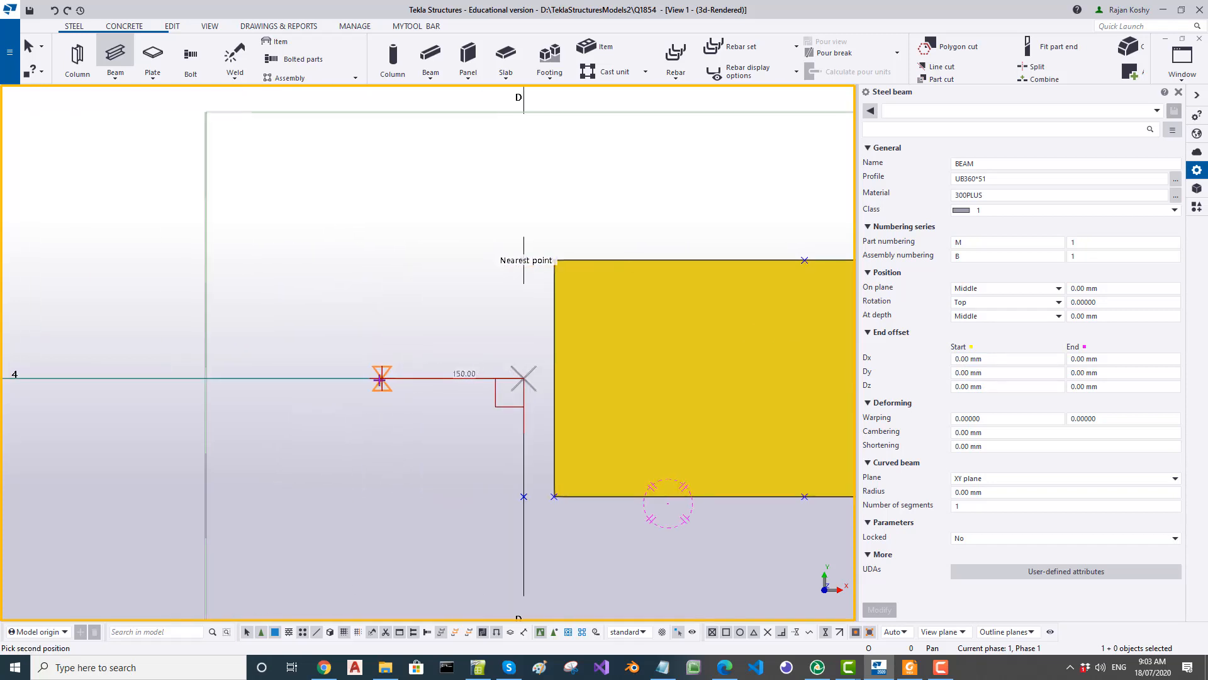
{"action": "left_click", "coordinate": [380, 379]}
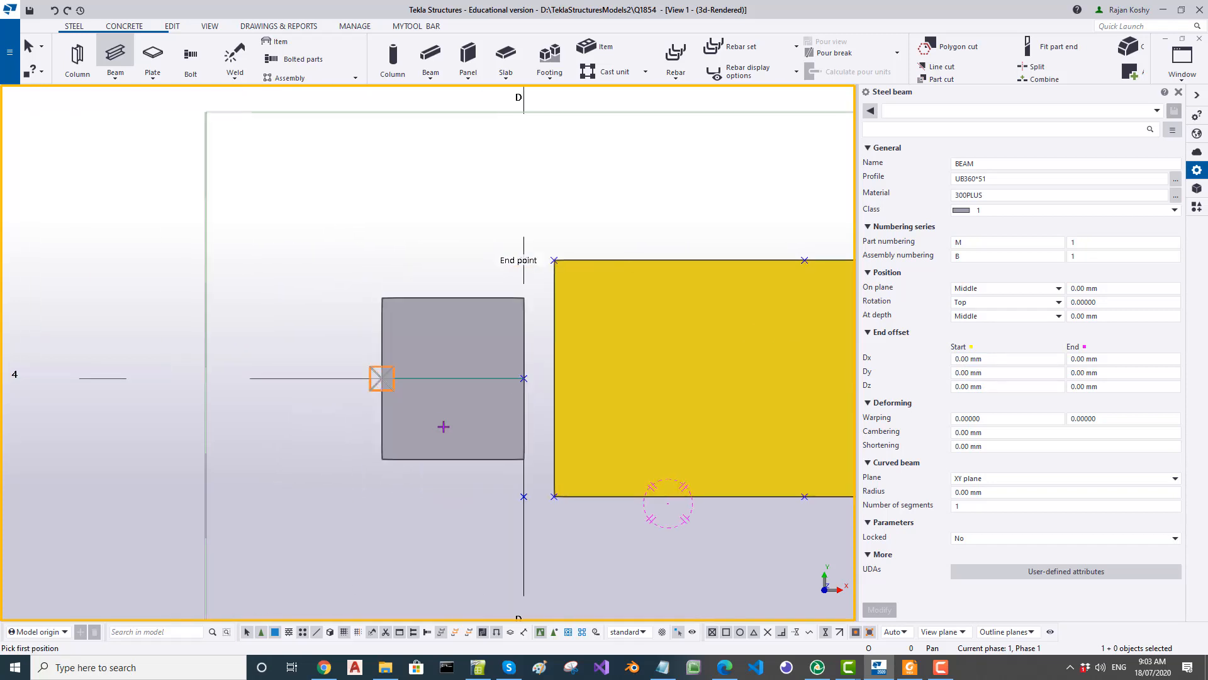
Step: Model another UB360*51 steel beam from the same grid intersection, 250 mm long in the same direction
{"action": "left_click", "coordinate": [524, 378]}
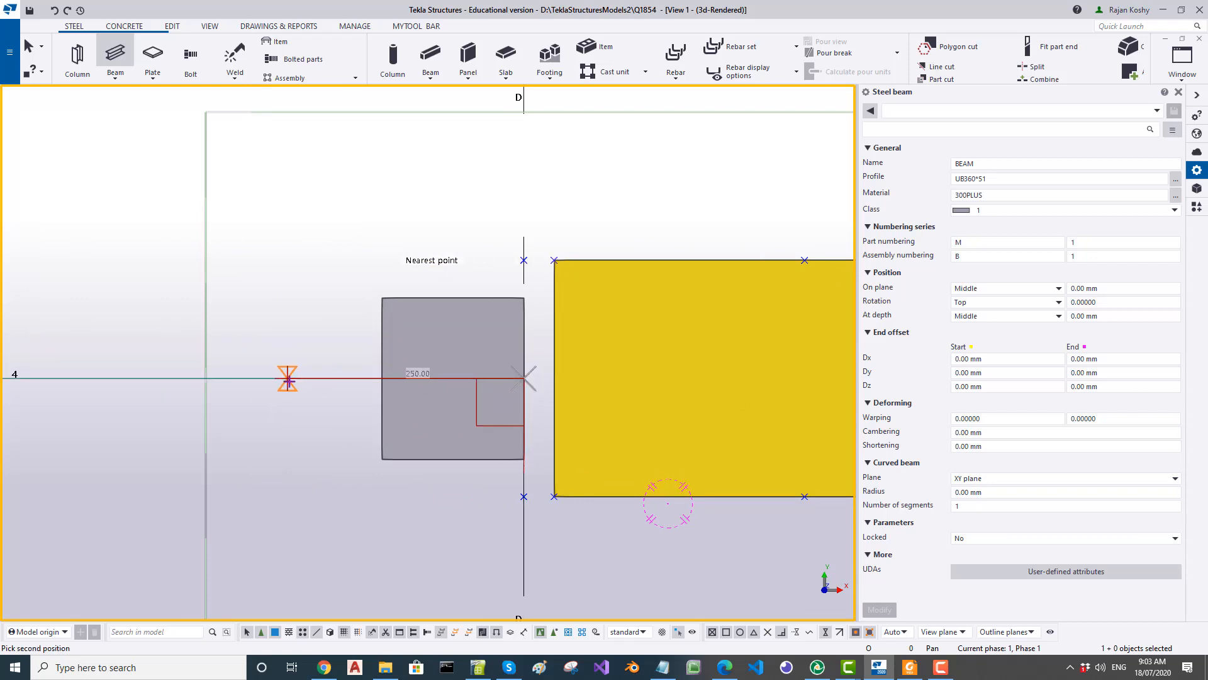
{"action": "left_click", "coordinate": [288, 378]}
{"action": "key", "text": "Escape"}
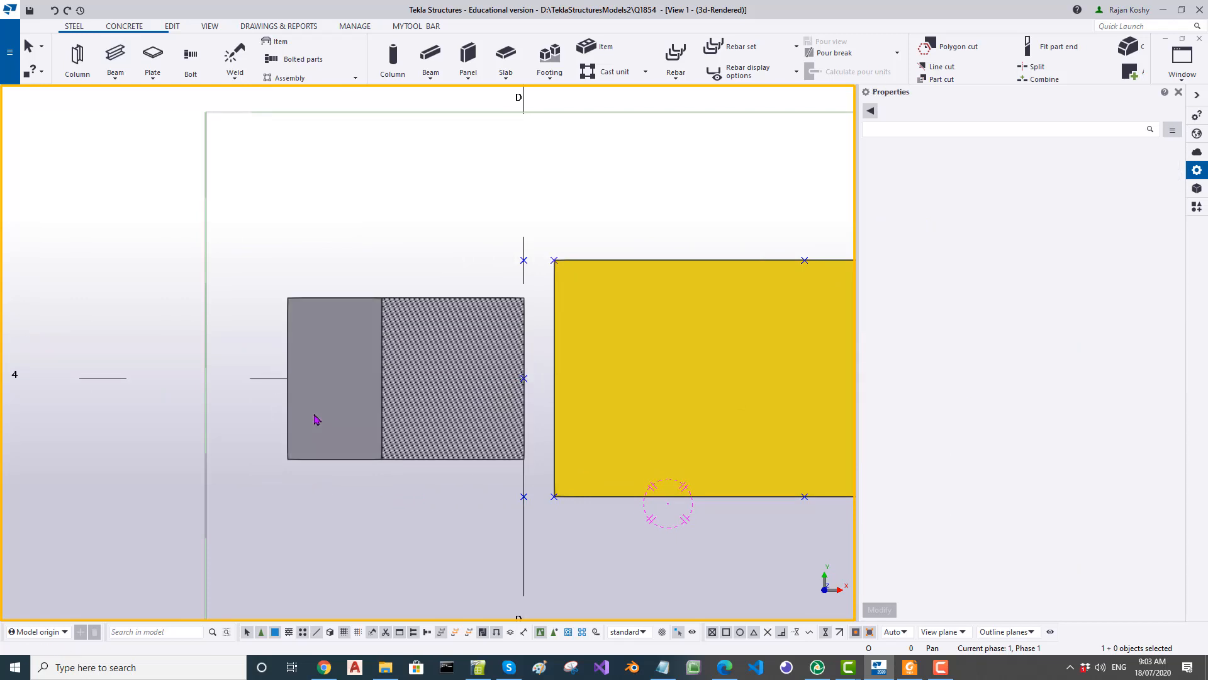
Step: Set the rotation of the 250 mm UB360*51 beam to Below and apply the modification
{"action": "left_click", "coordinate": [316, 419]}
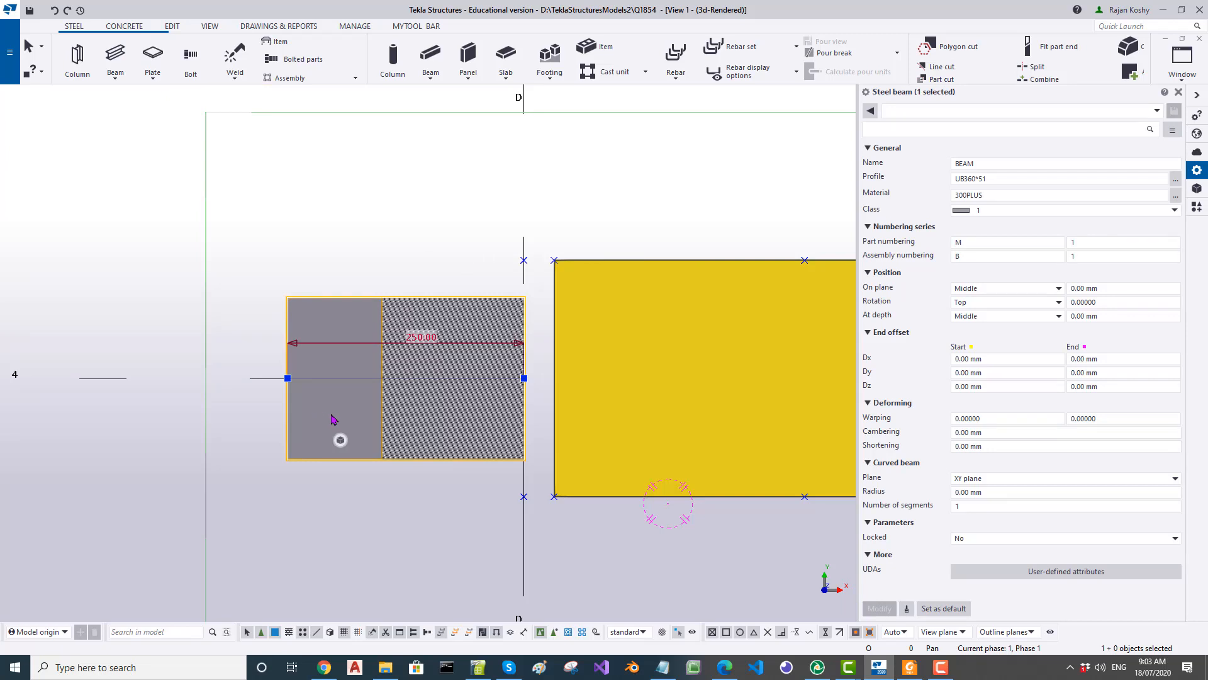
{"action": "left_click", "coordinate": [982, 302]}
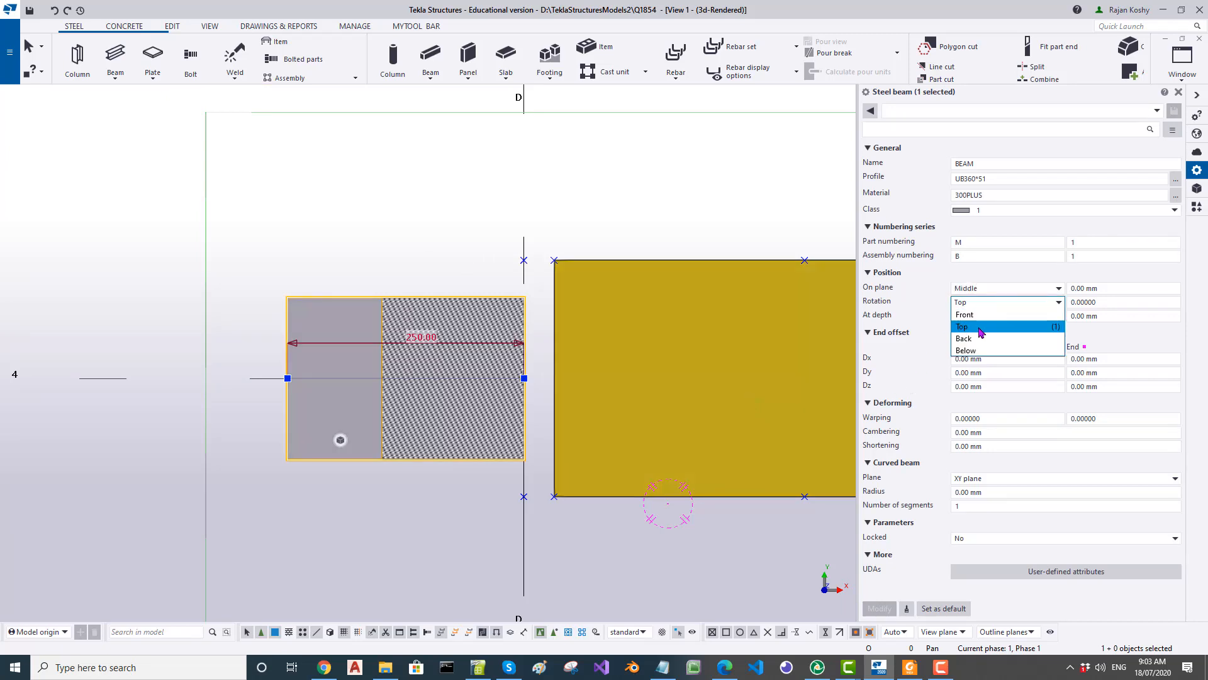
{"action": "left_click", "coordinate": [979, 351]}
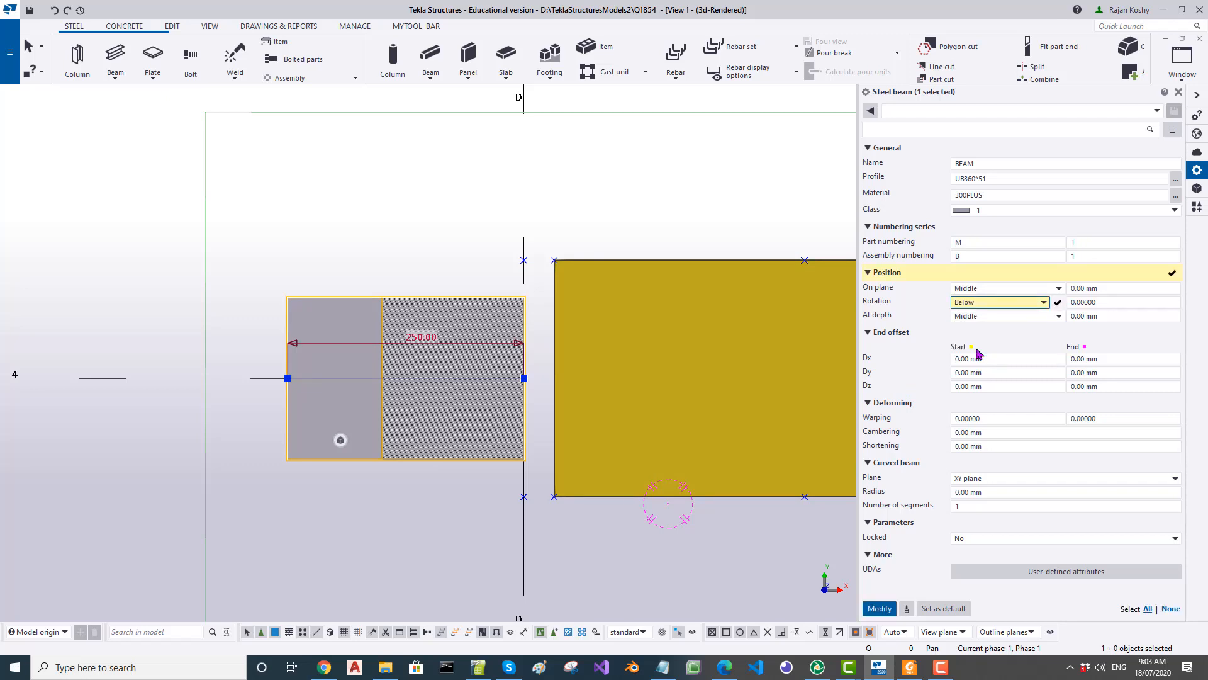
{"action": "left_click", "coordinate": [879, 608]}
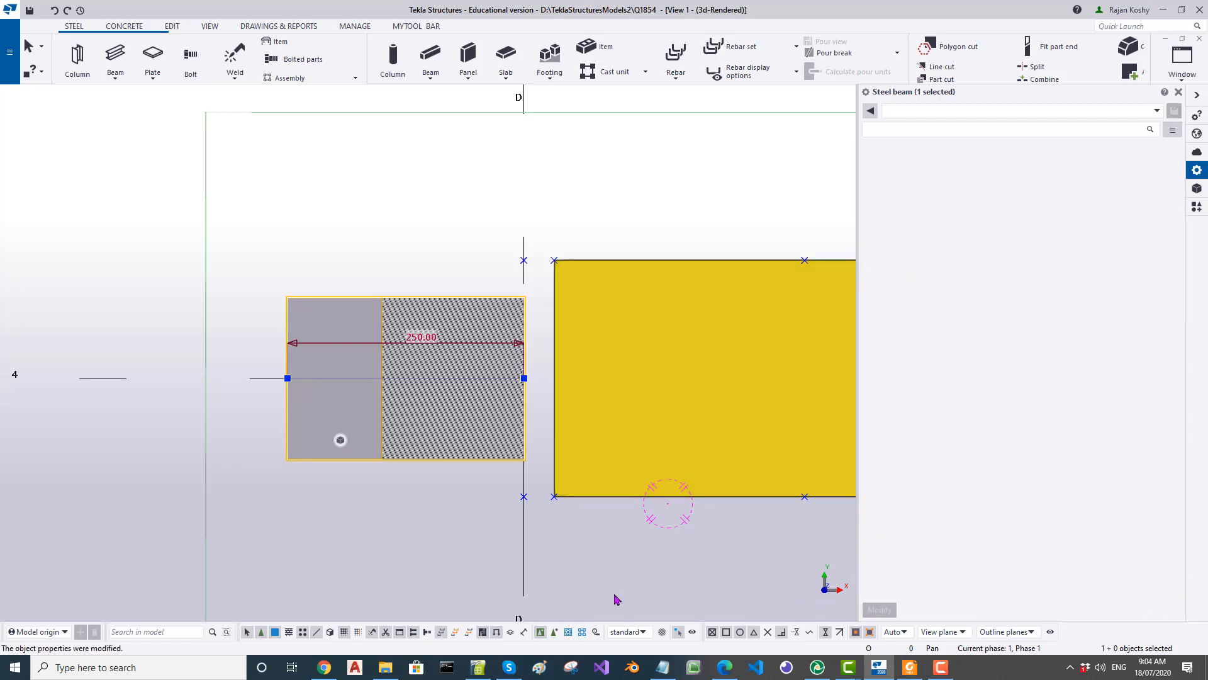
Step: Switch the model parts to wireframe display and on to the transparent shaded wireframe representation
{"action": "left_click", "coordinate": [516, 572]}
{"action": "middle_click_drag", "start_coordinate": [516, 569], "coordinate": [530, 473], "text": "ctrl"}
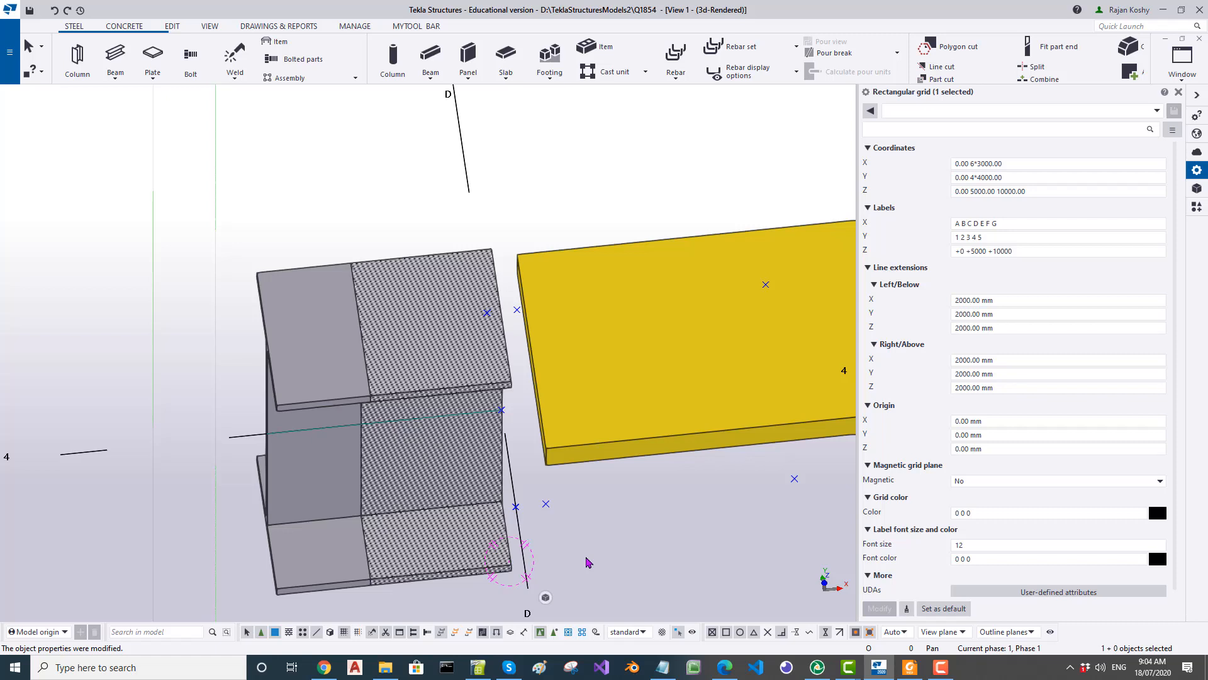
{"action": "key", "text": "ctrl+1"}
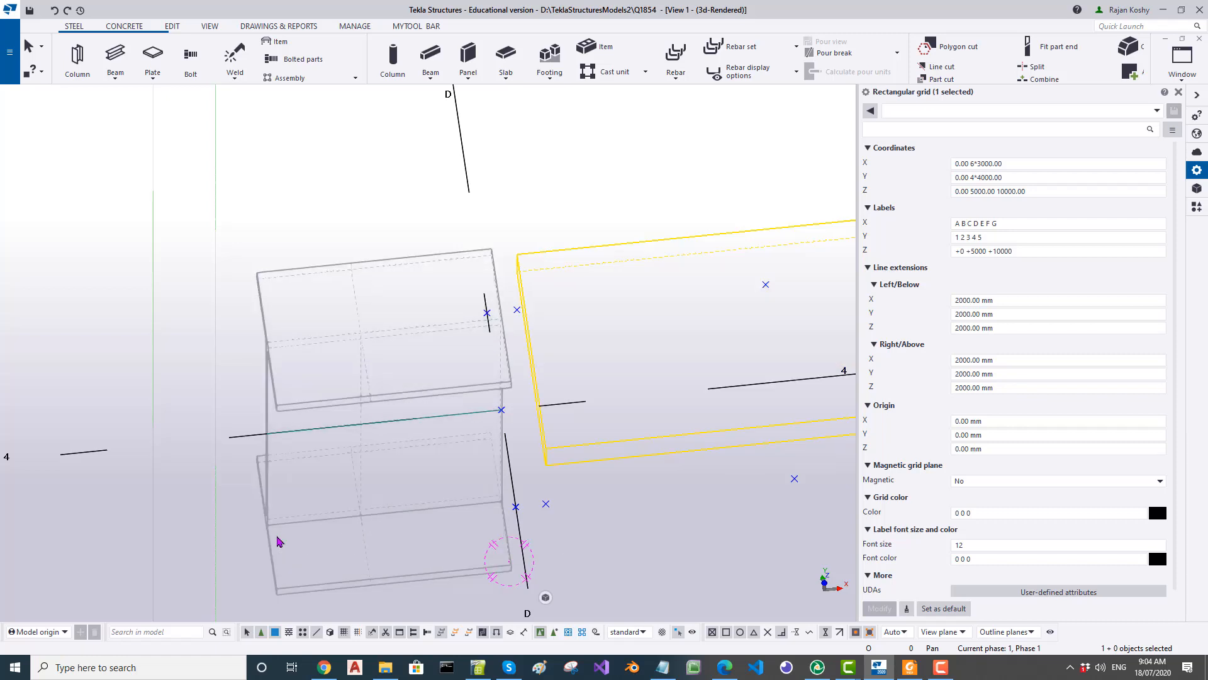
{"action": "scroll", "coordinate": [258, 538], "scroll_direction": "down", "scroll_amount": 2}
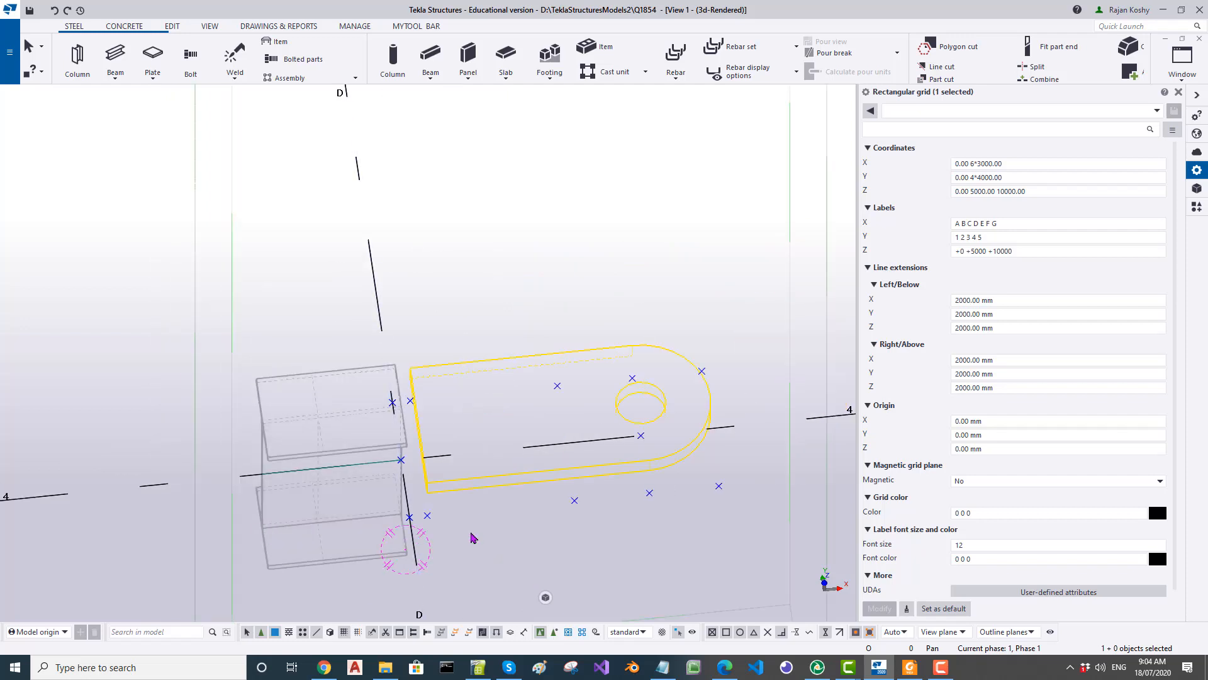
{"action": "left_click", "coordinate": [471, 534], "text": "ctrl"}
{"action": "key", "text": "ctrl+2"}
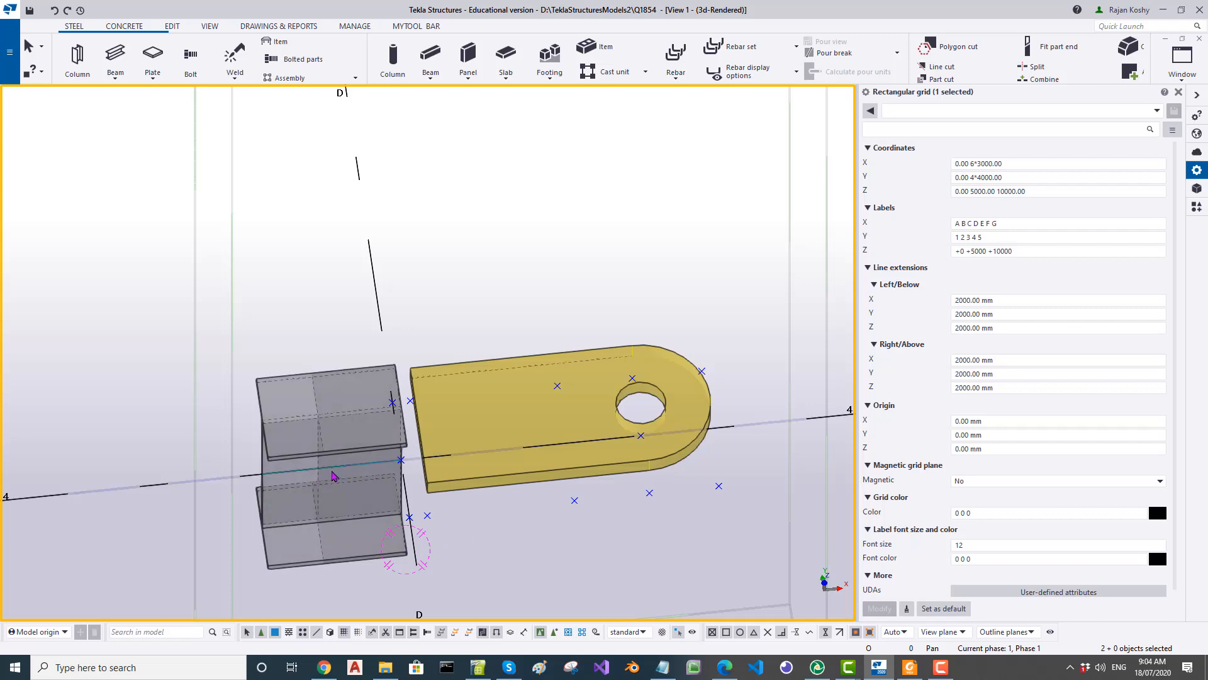
{"action": "scroll", "coordinate": [318, 468], "scroll_direction": "up", "scroll_amount": 3}
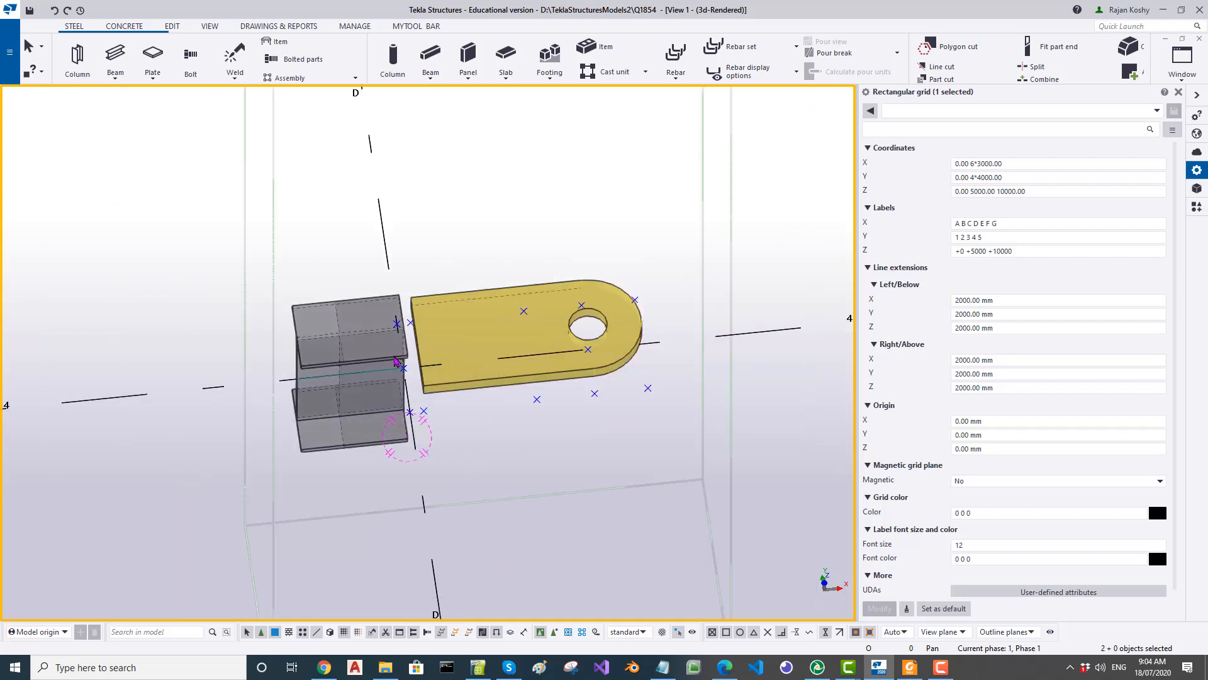
Step: Copy the PLT32 pin plate to another object, using the 150 mm beam as source and the 250 mm beam as destination
{"action": "left_click", "coordinate": [455, 332]}
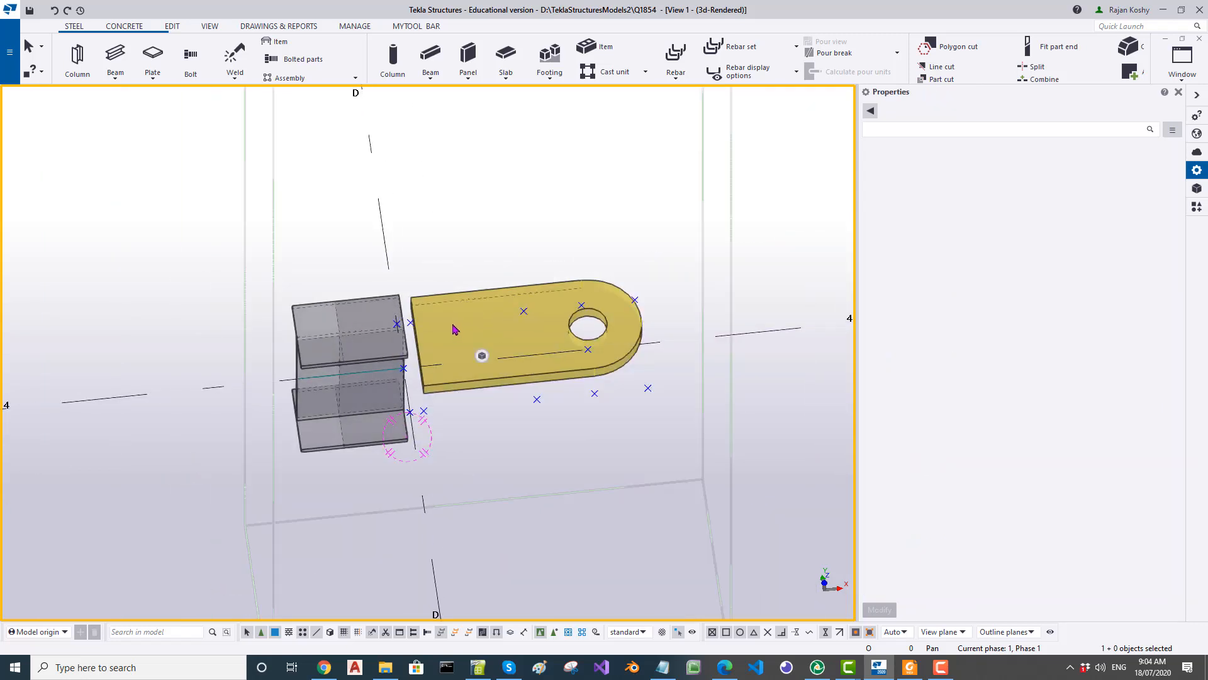
{"action": "right_click", "coordinate": [450, 322]}
{"action": "left_click", "coordinate": [615, 491]}
{"action": "left_click", "coordinate": [562, 375]}
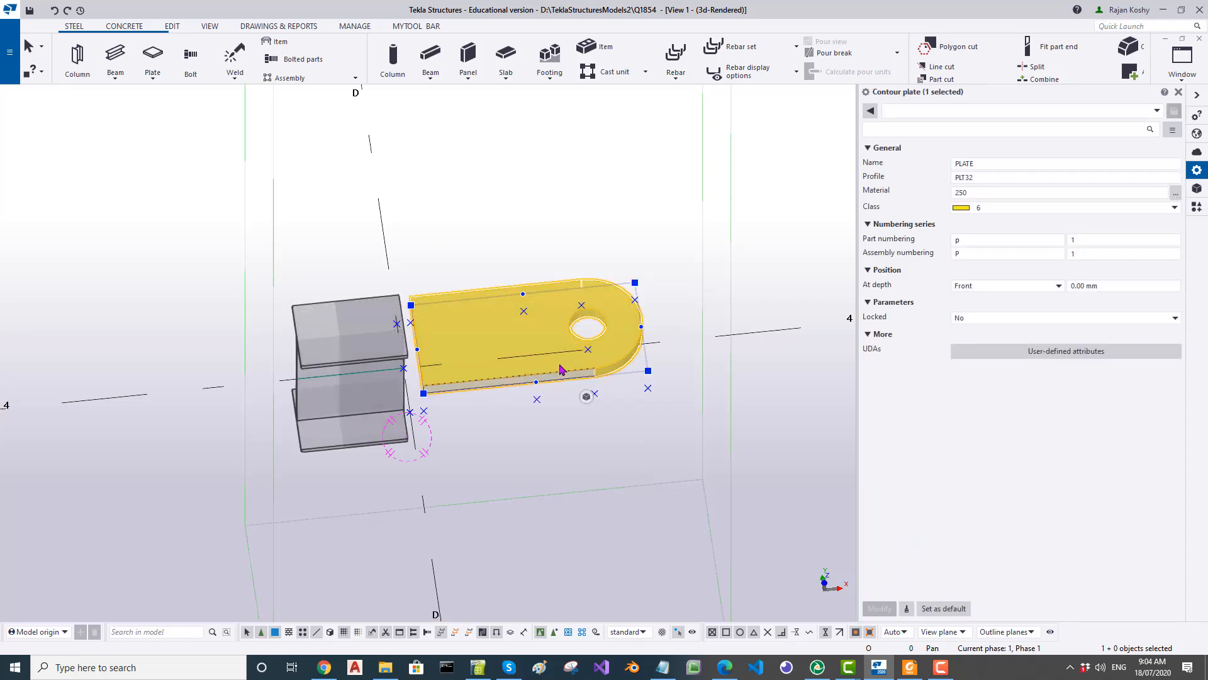
{"action": "right_click", "coordinate": [560, 370]}
{"action": "mouse_move", "coordinate": [601, 370]}
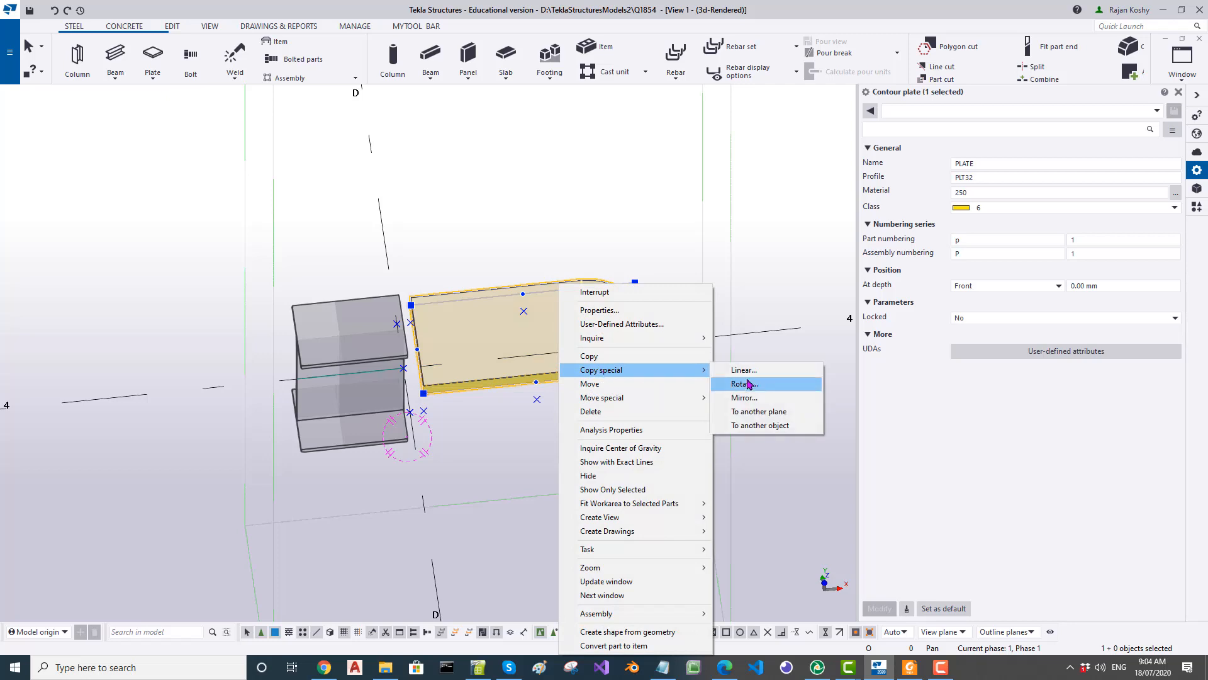
{"action": "left_click", "coordinate": [773, 426]}
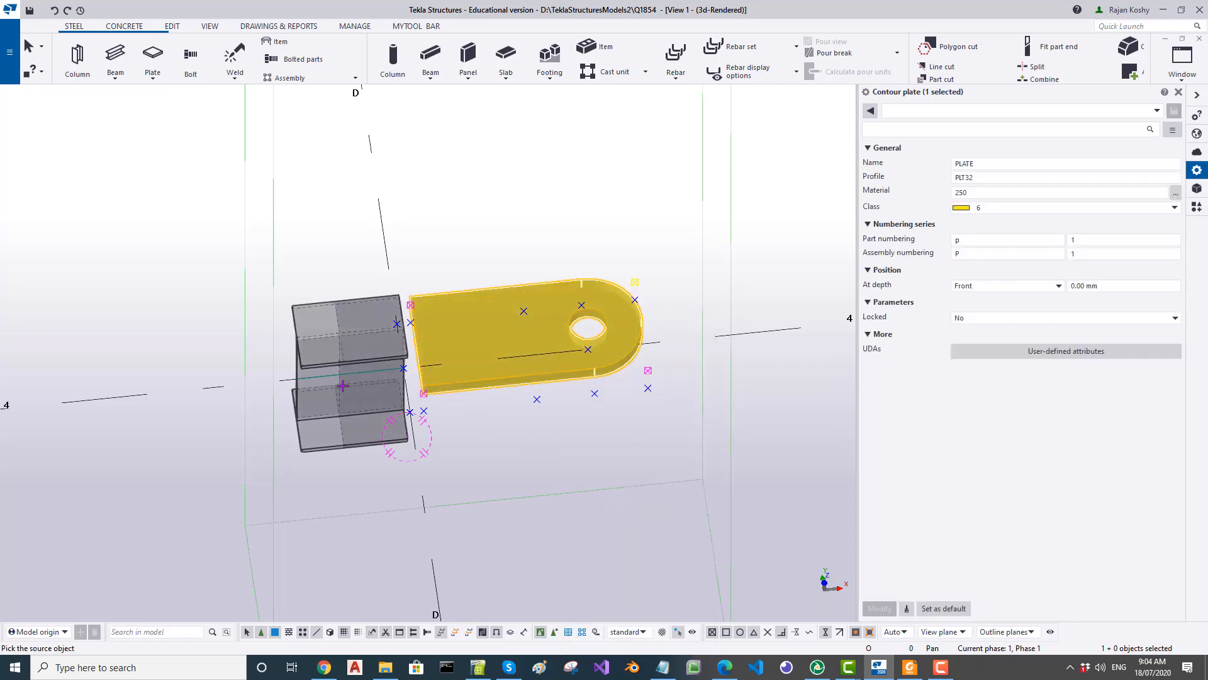
{"action": "left_click", "coordinate": [333, 379]}
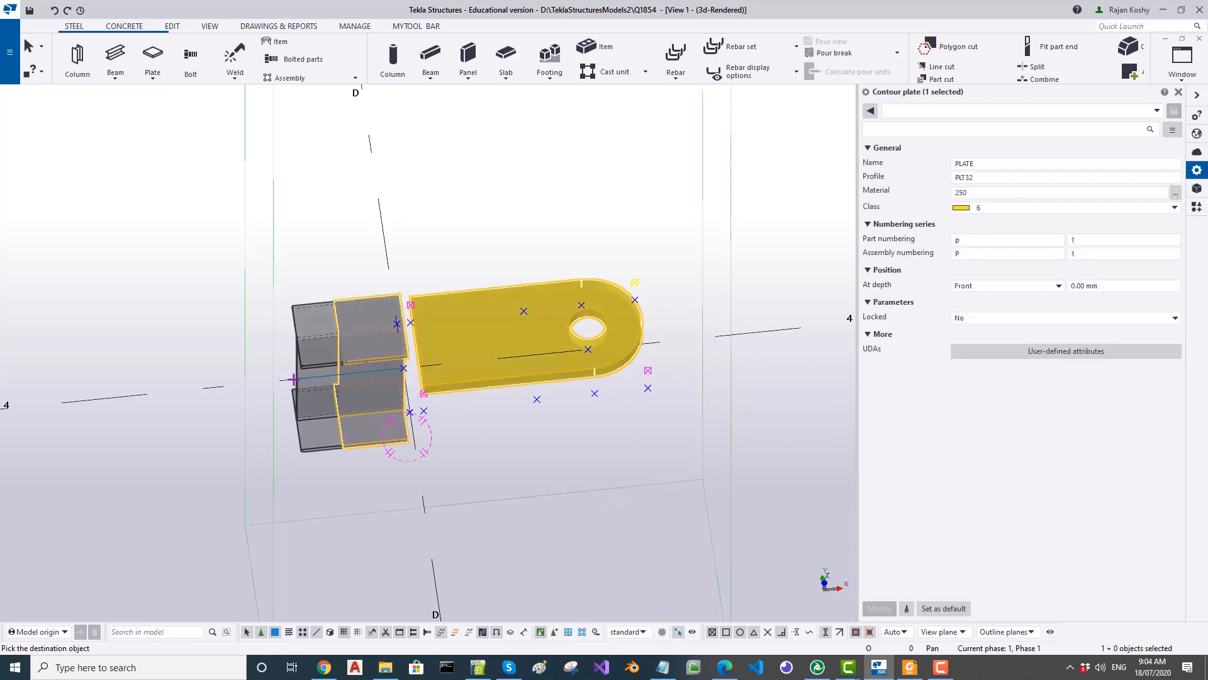
{"action": "left_click", "coordinate": [407, 437]}
{"action": "key", "text": "Escape"}
{"action": "left_click", "coordinate": [468, 435]}
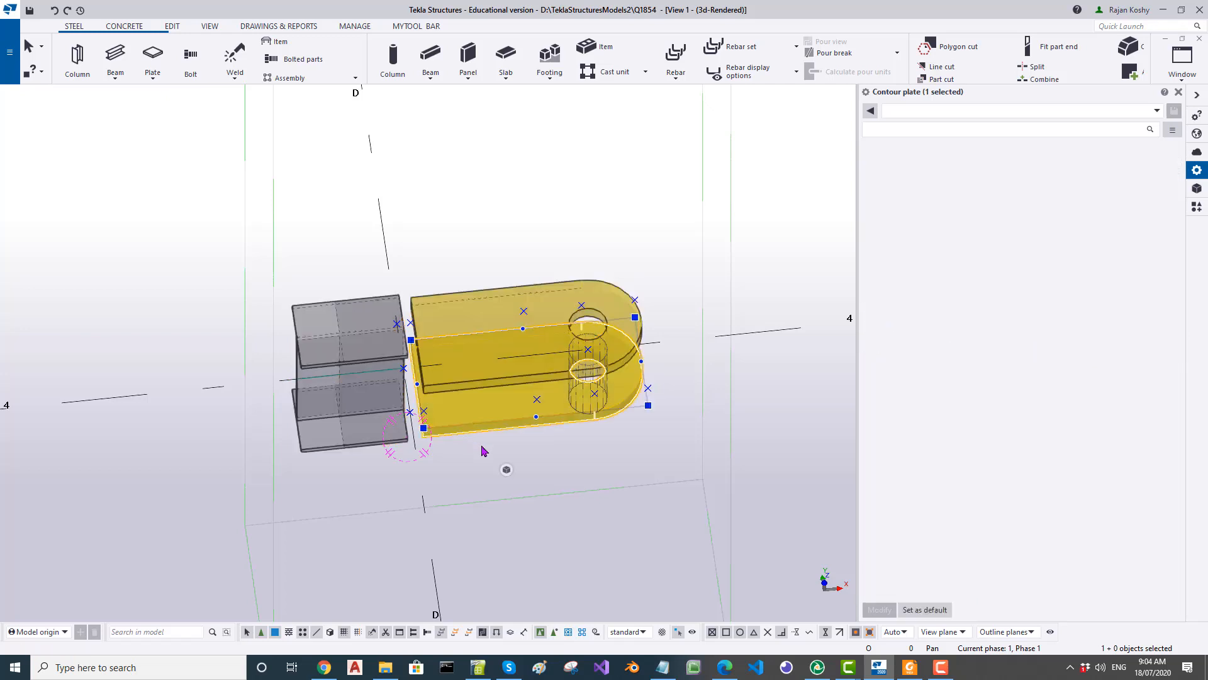
Step: Measure the clear vertical gap between the two pin plates by picking points on their rounded ends for a linear move
{"action": "middle_click_drag", "start_coordinate": [479, 444], "coordinate": [432, 315], "text": "ctrl"}
{"action": "left_click", "coordinate": [661, 474]}
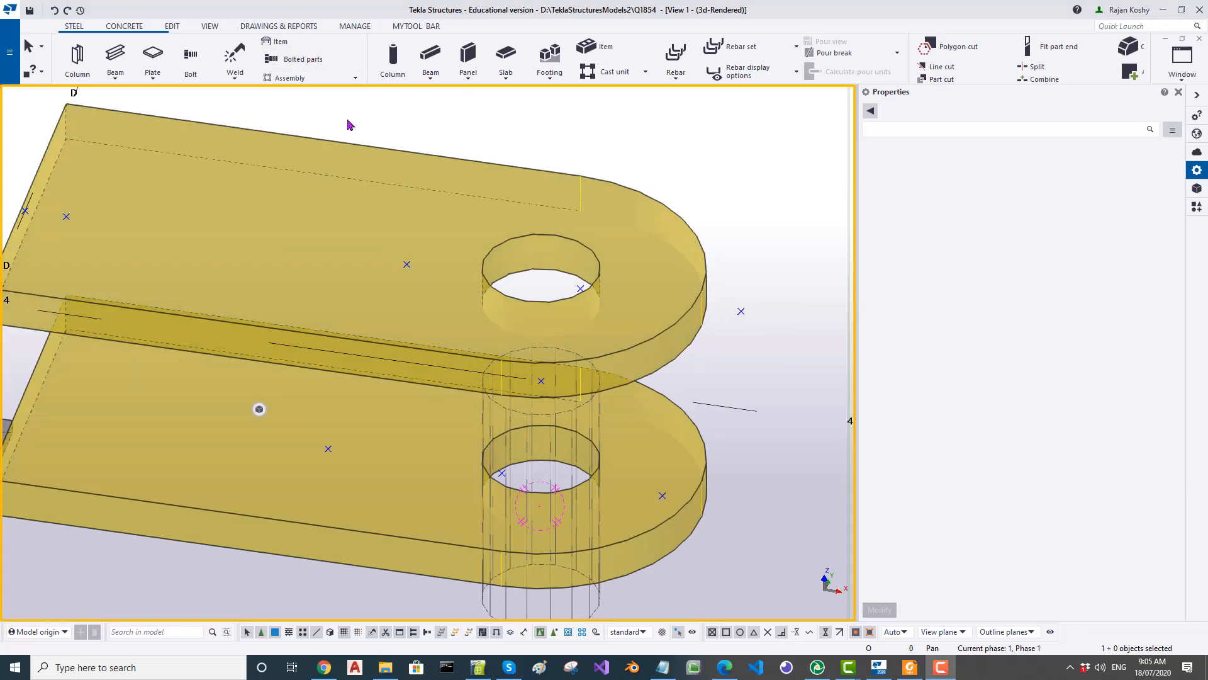
{"action": "left_click", "coordinate": [171, 27]}
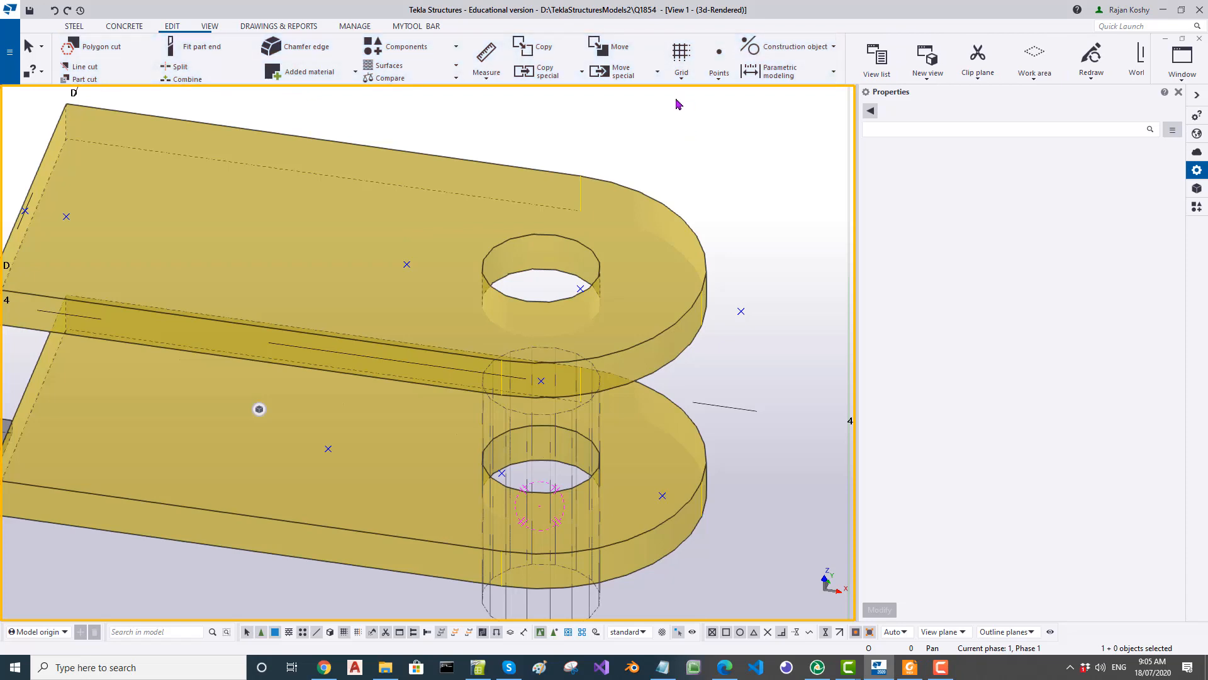
{"action": "left_click", "coordinate": [658, 75]}
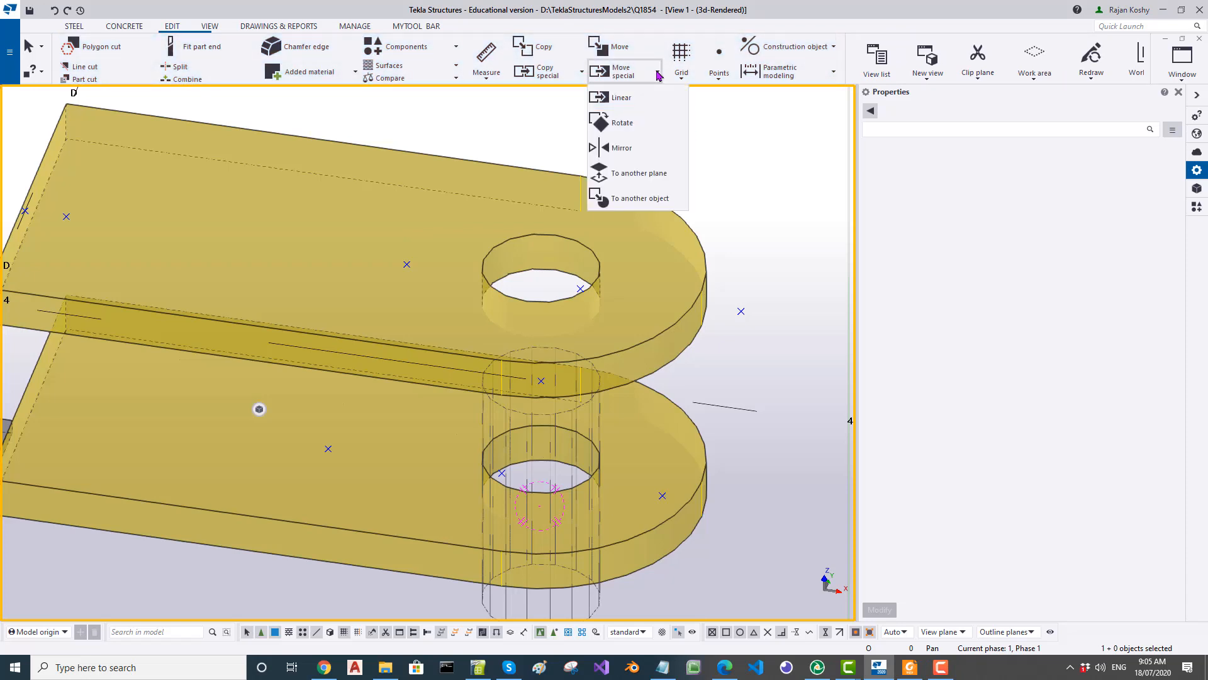
{"action": "left_click", "coordinate": [619, 98]}
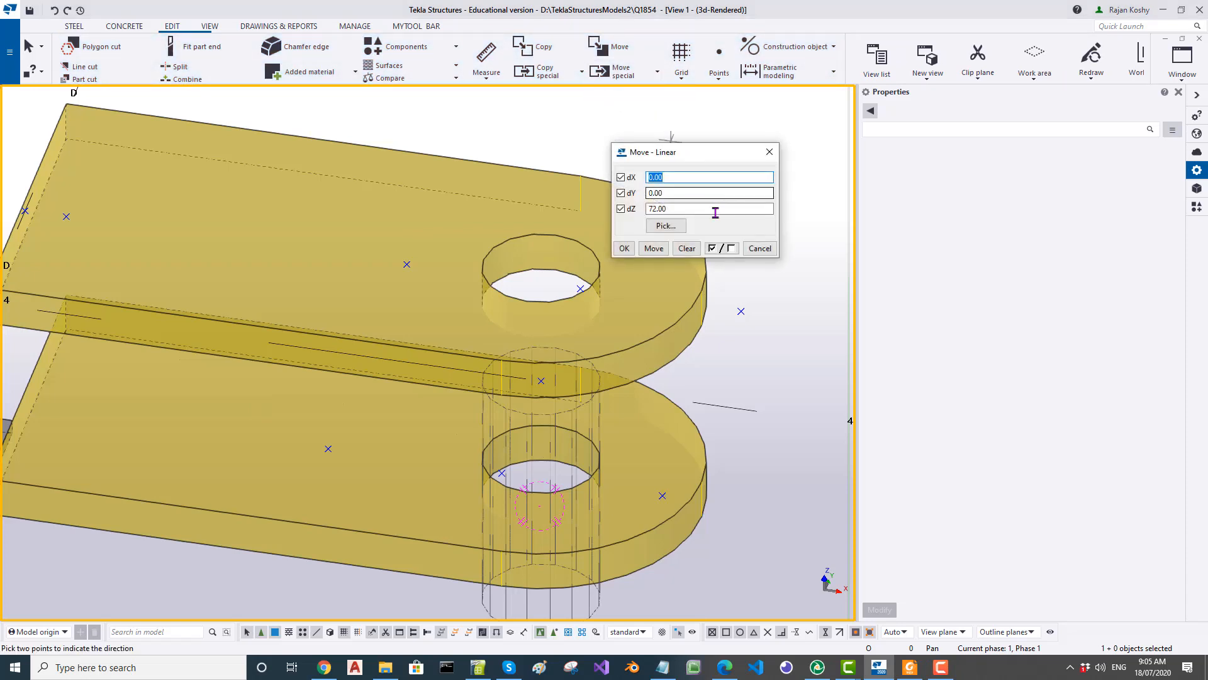
{"action": "left_click", "coordinate": [661, 226]}
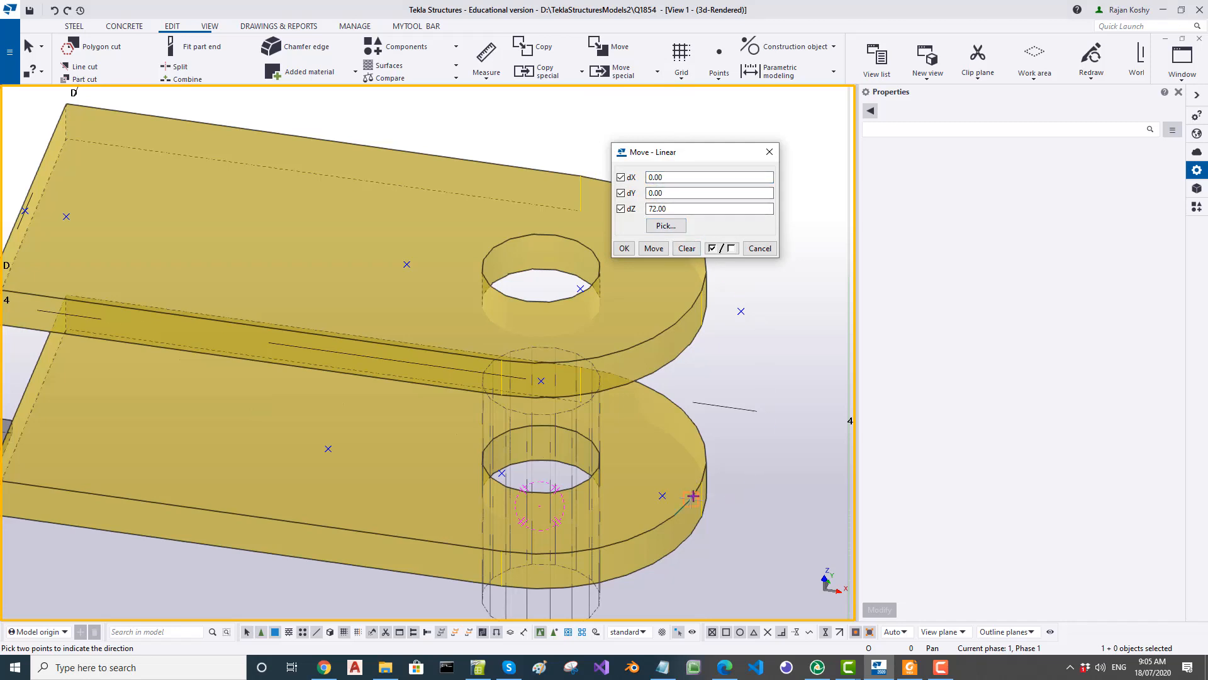
{"action": "left_click", "coordinate": [692, 498]}
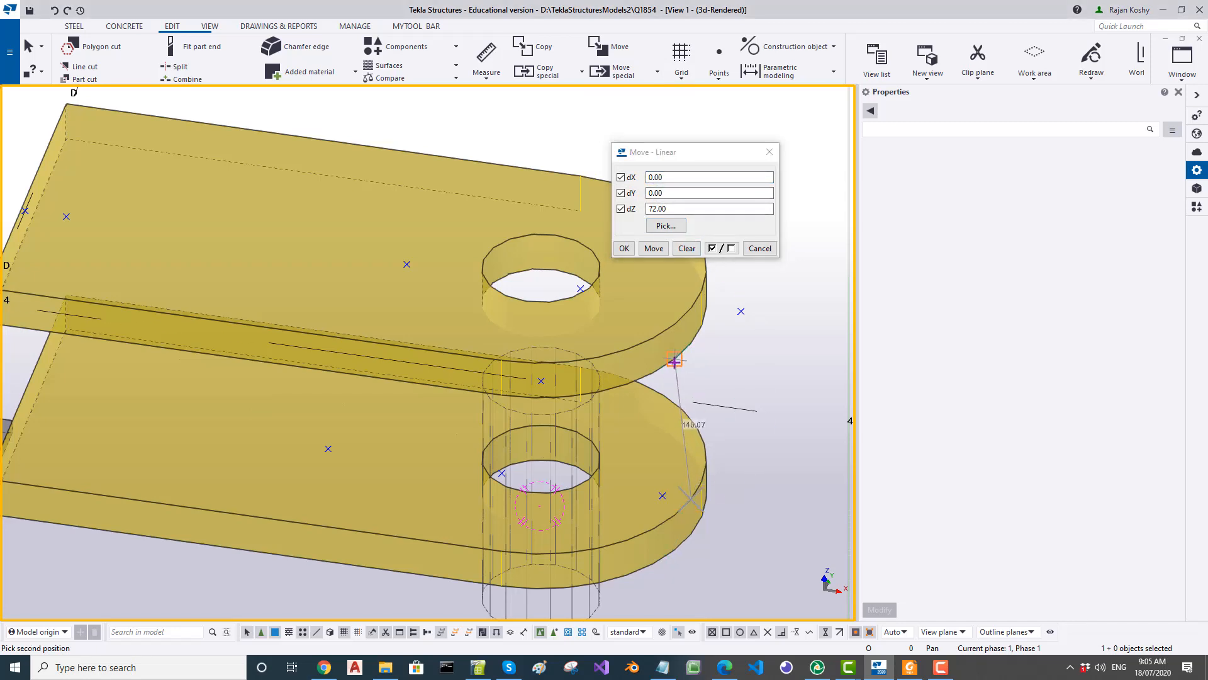
{"action": "left_click", "coordinate": [674, 361]}
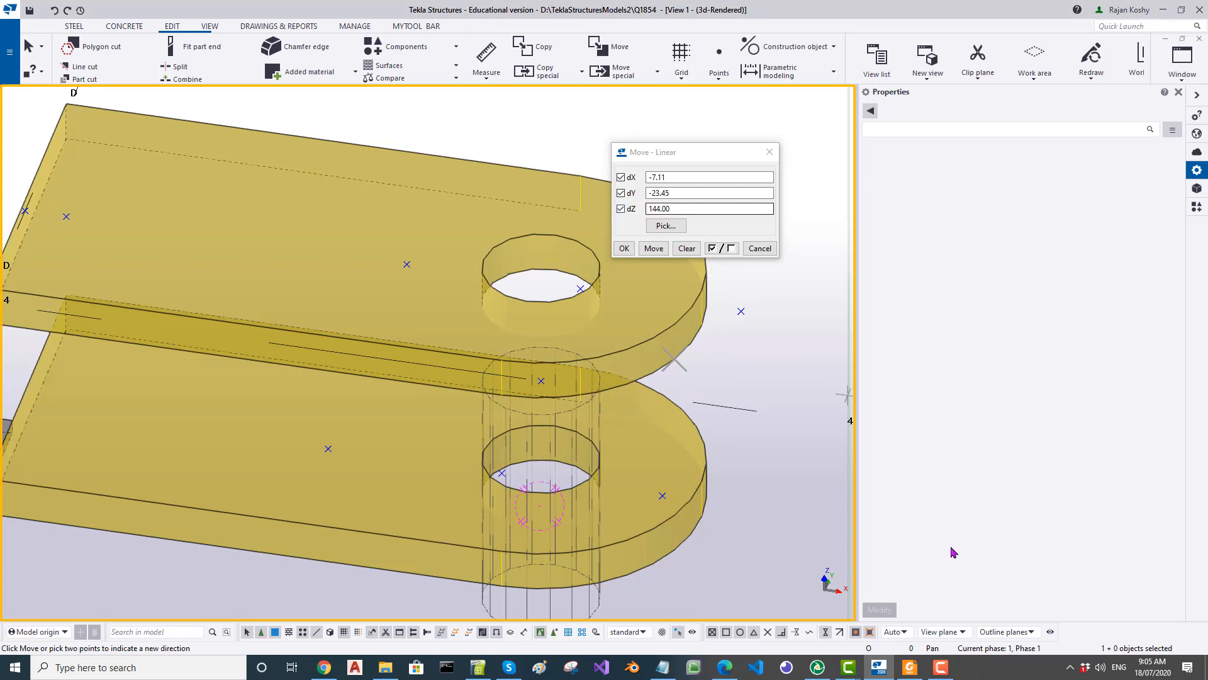
Step: Compare the modelled pin plate pair with the pinned-end and other tie connection details on the drawing in Foxit Reader
{"action": "left_click", "coordinate": [917, 671]}
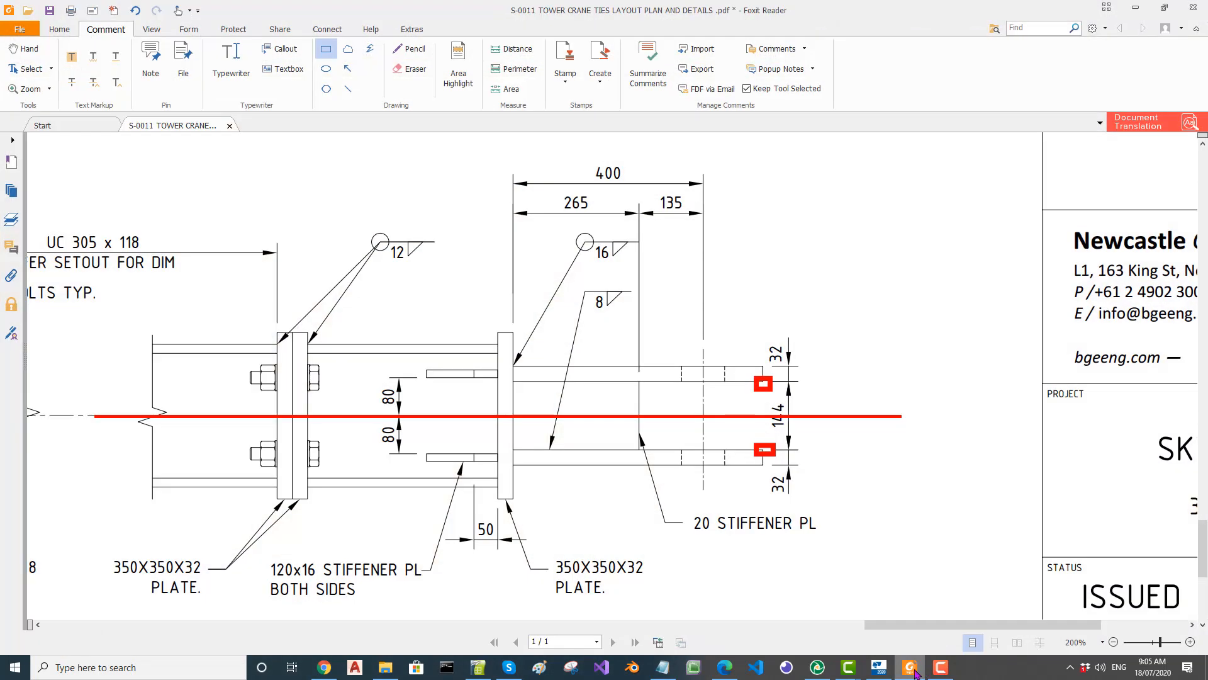
{"action": "left_click", "coordinate": [917, 671]}
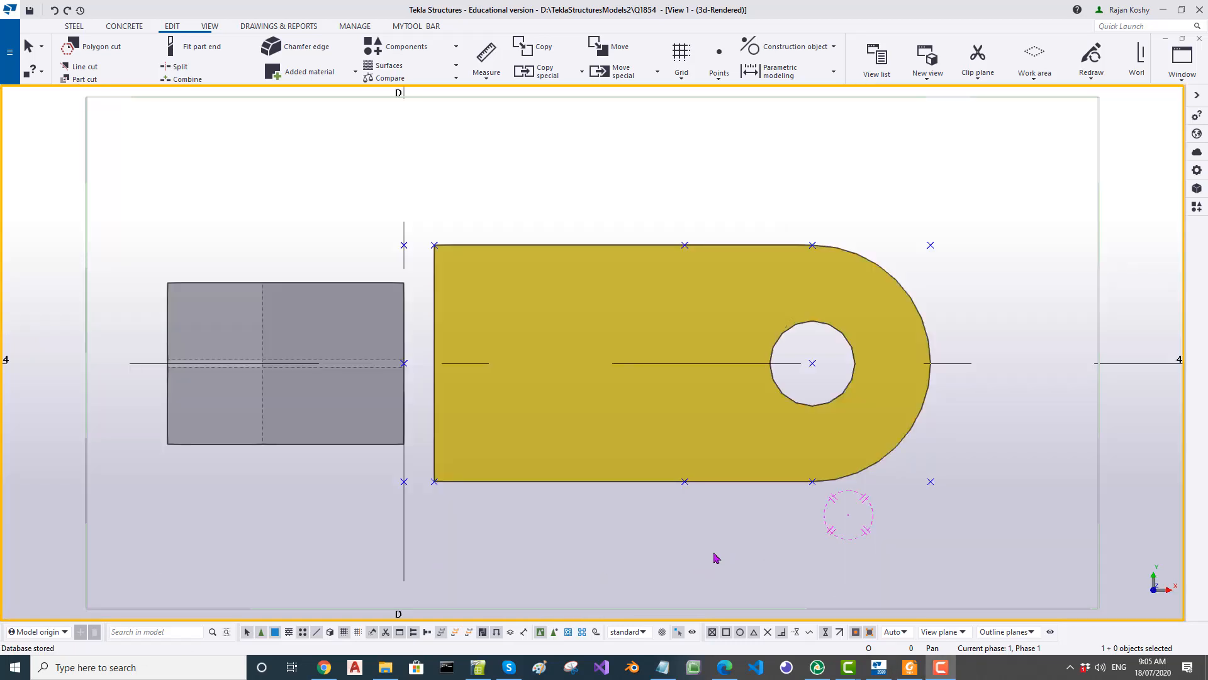
{"action": "middle_click_drag", "start_coordinate": [754, 556], "coordinate": [717, 402], "text": "ctrl"}
{"action": "scroll", "coordinate": [602, 405], "scroll_direction": "down", "scroll_amount": 4}
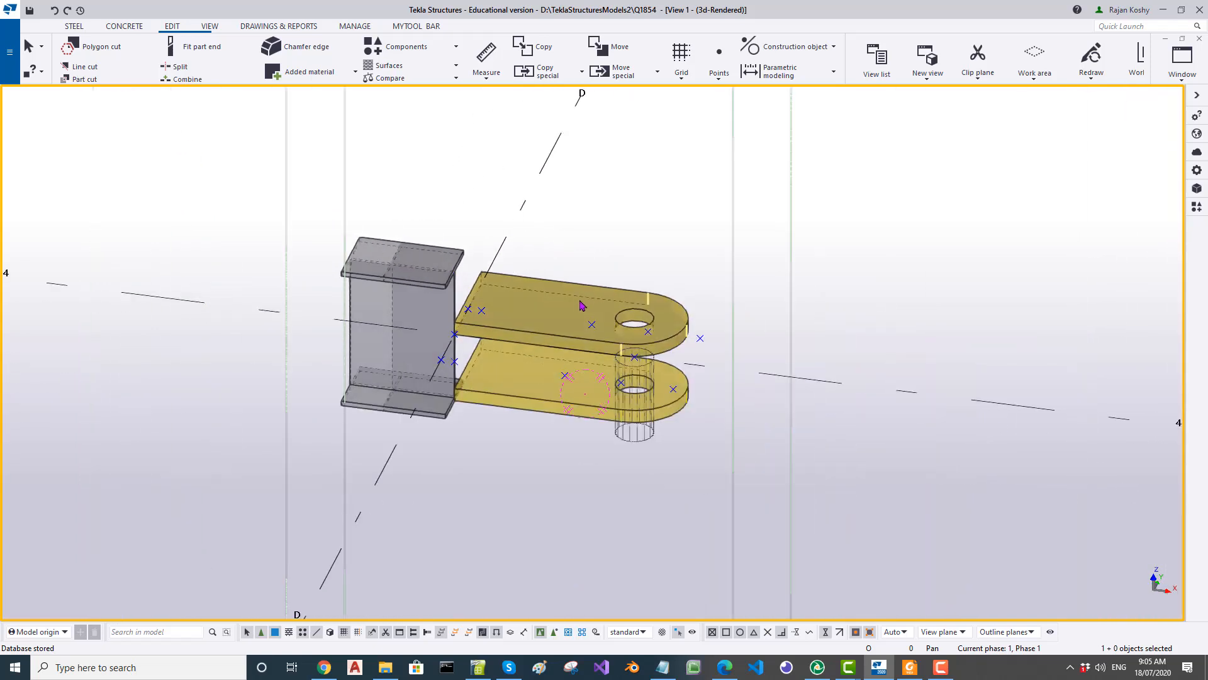
{"action": "scroll", "coordinate": [581, 307], "scroll_direction": "up", "scroll_amount": 4}
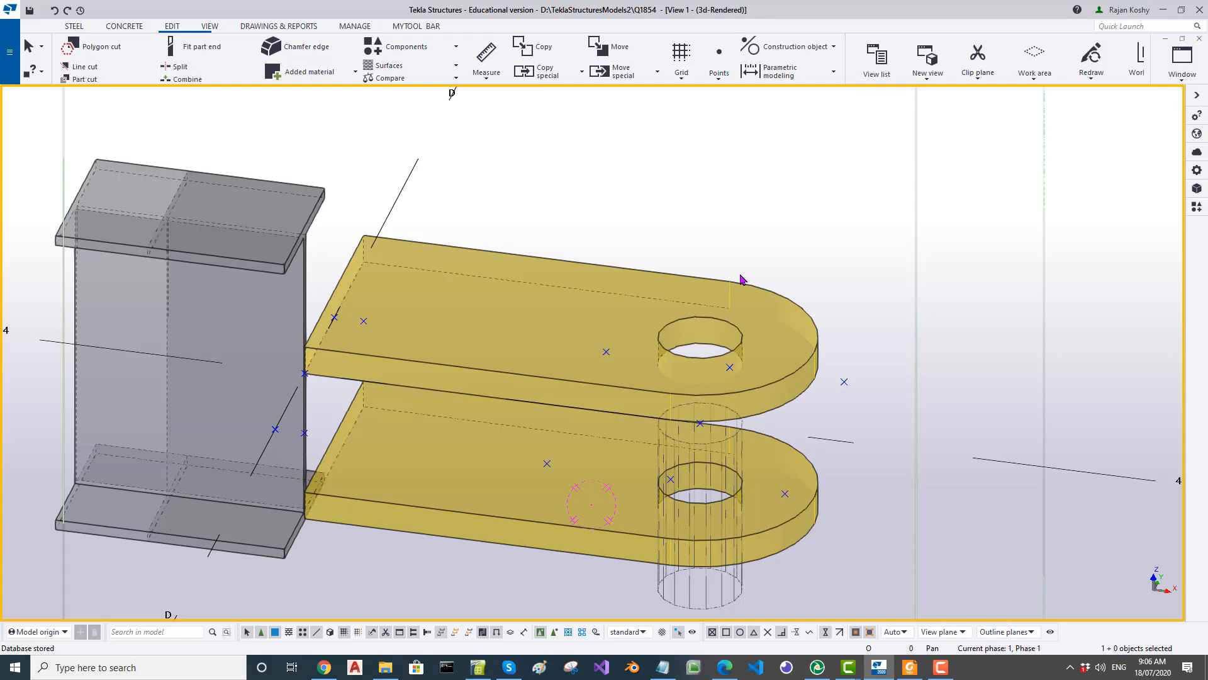
{"action": "middle_click_drag", "start_coordinate": [616, 254], "coordinate": [534, 269], "text": "ctrl"}
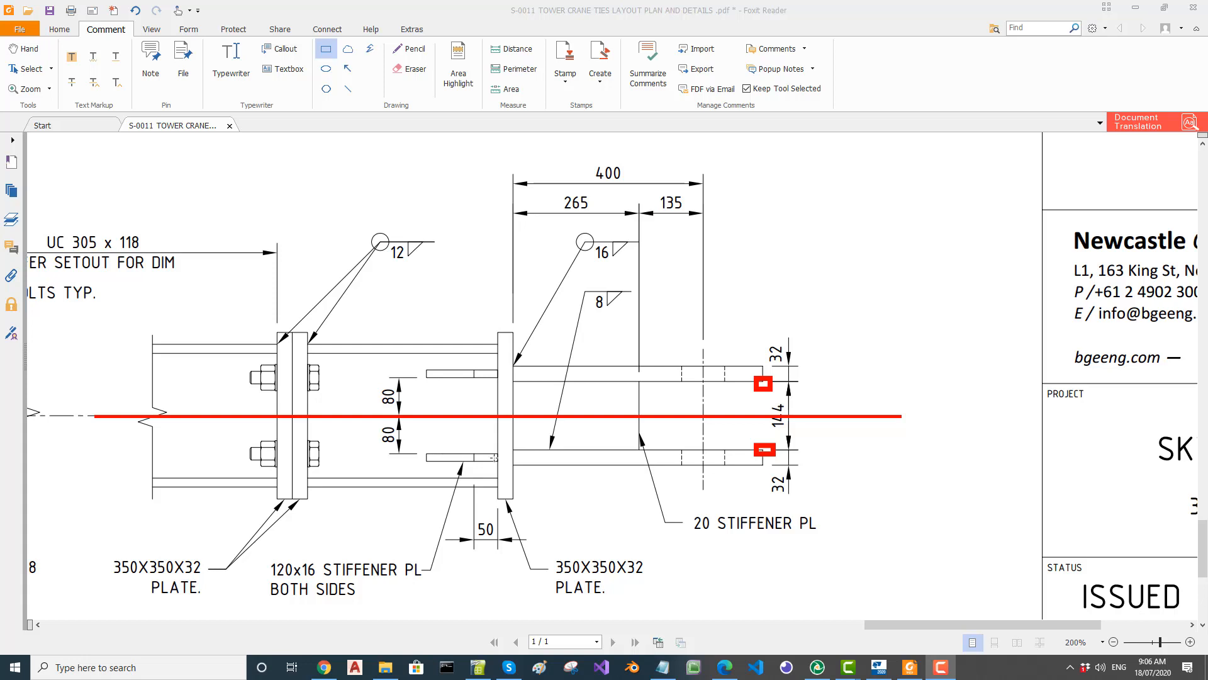
{"action": "scroll", "coordinate": [839, 461], "scroll_direction": "down", "scroll_amount": 2, "text": "ctrl"}
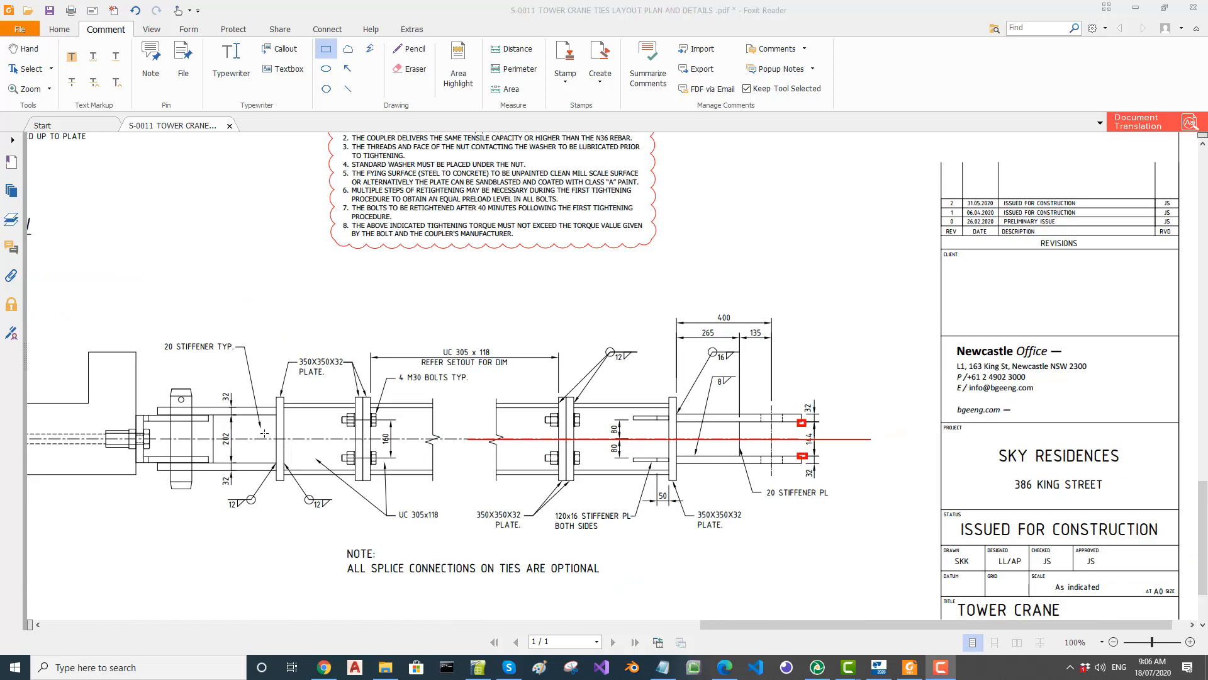
{"action": "scroll", "coordinate": [264, 433], "scroll_direction": "up", "scroll_amount": 1, "text": "ctrl"}
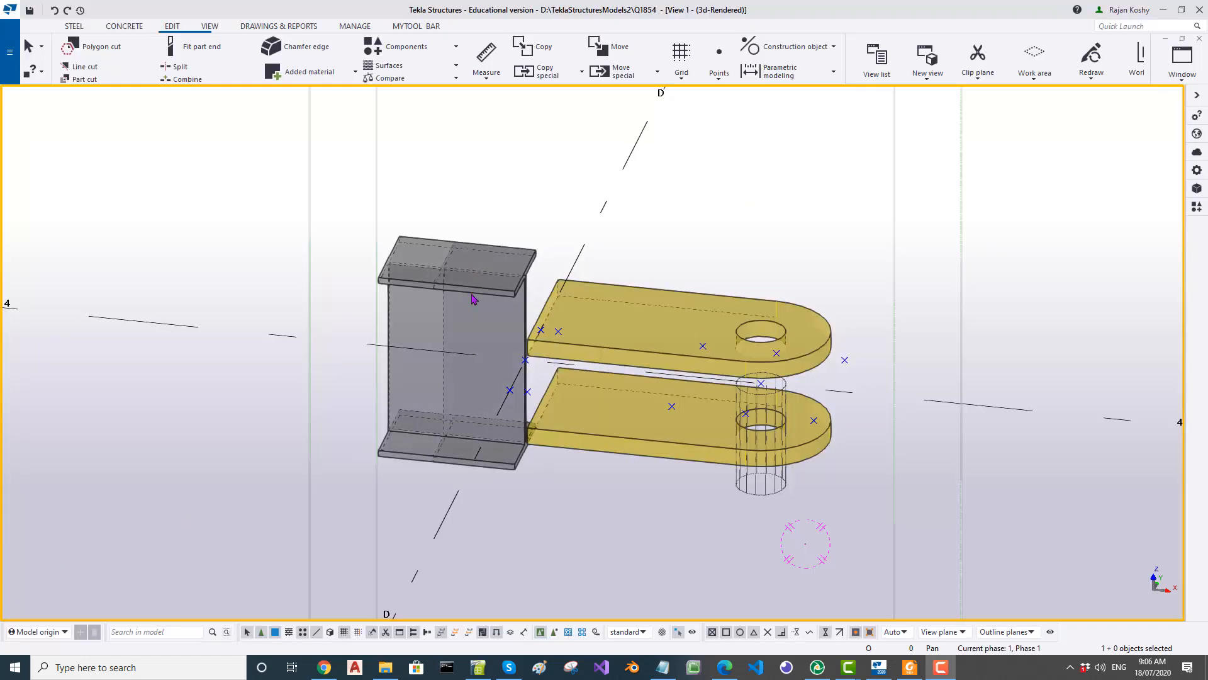
Step: Delete both the 250 mm and the 150 mm UB360*51 reference beams, leaving only the pin plates
{"action": "left_click", "coordinate": [474, 295]}
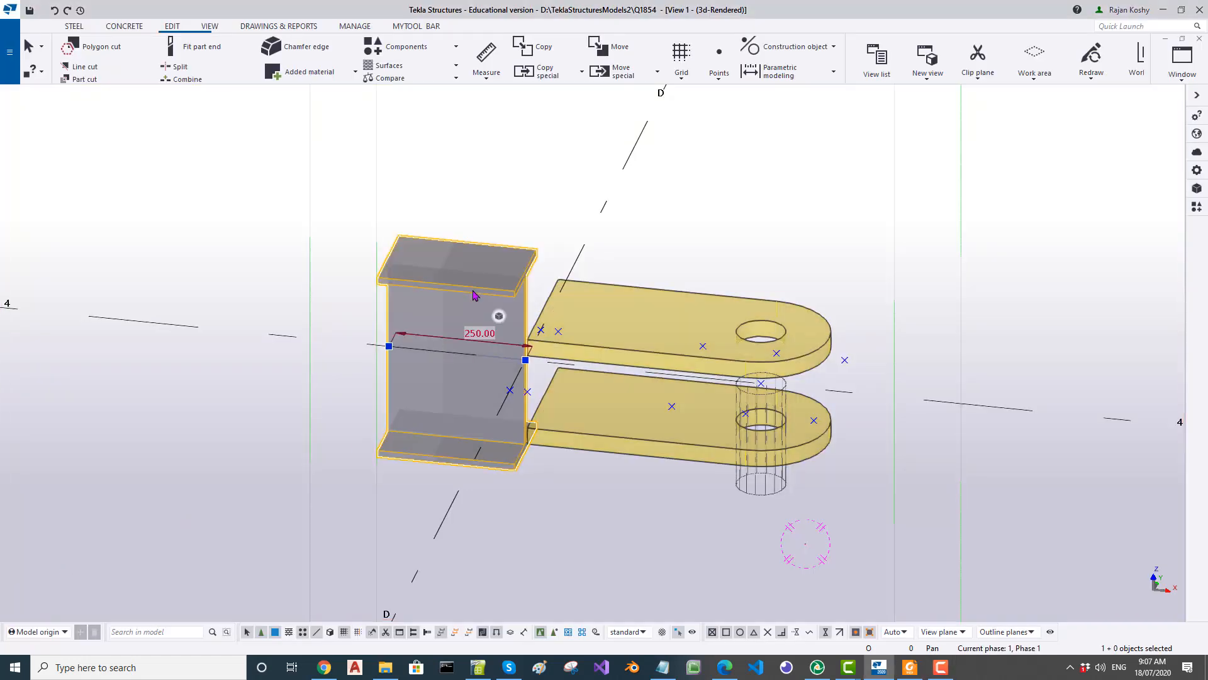
{"action": "key", "text": "Delete"}
{"action": "left_click", "coordinate": [469, 292]}
{"action": "key", "text": "Delete"}
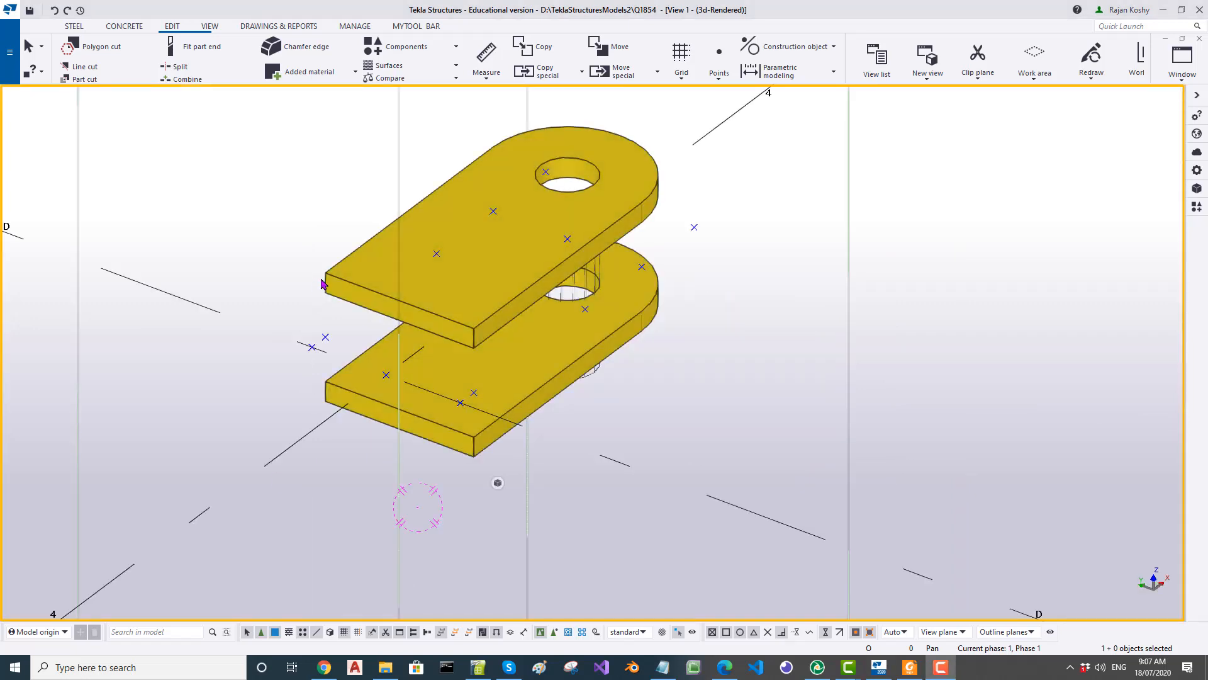
Step: Set the work plane on the straight end face of the upper pin plate with the Work plane tool
{"action": "left_click", "coordinate": [451, 308]}
{"action": "left_click", "coordinate": [210, 28]}
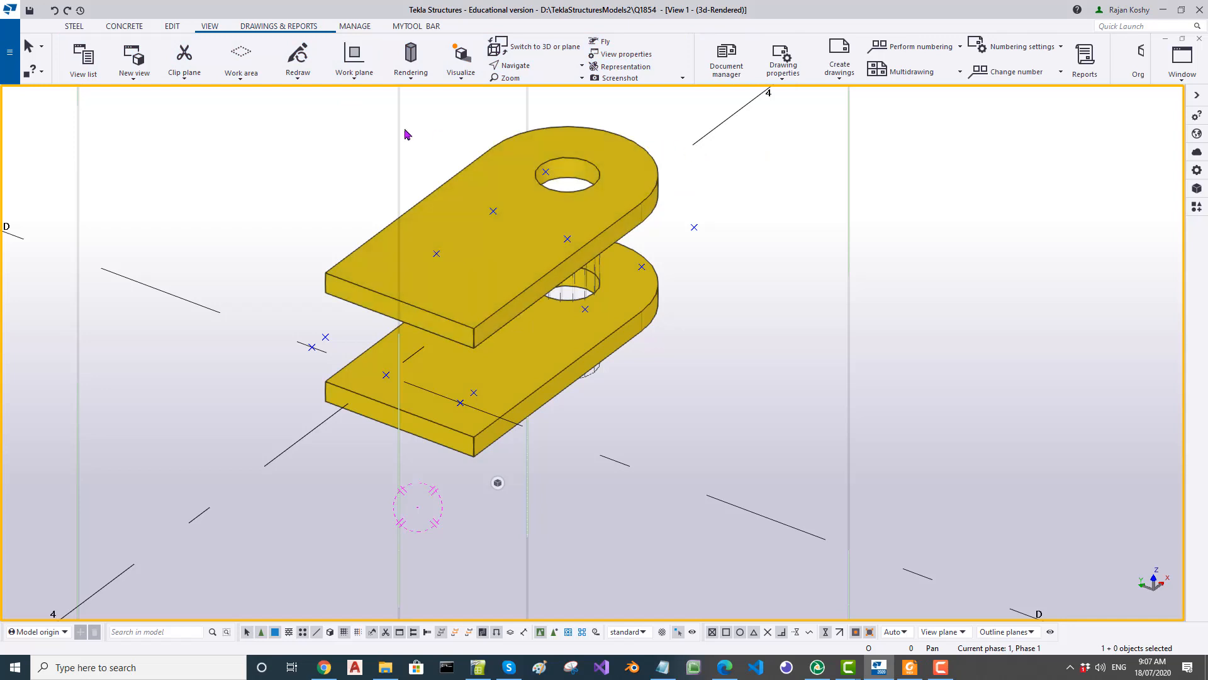
{"action": "left_click", "coordinate": [357, 82]}
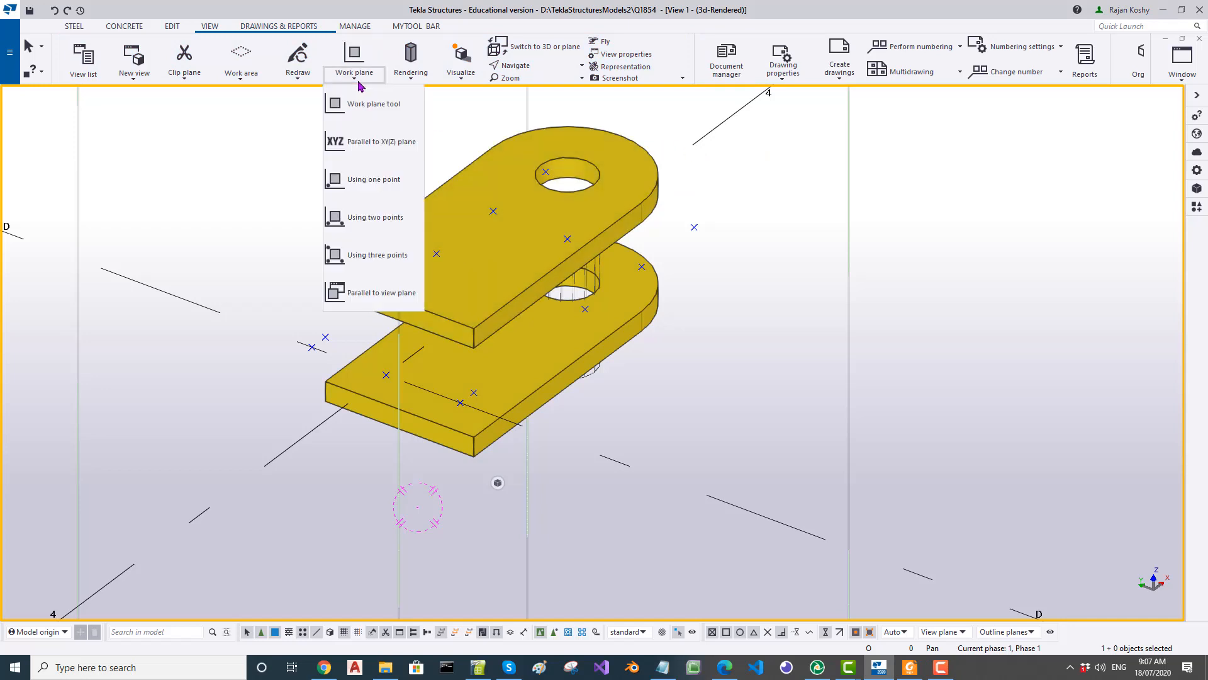
{"action": "left_click", "coordinate": [367, 104]}
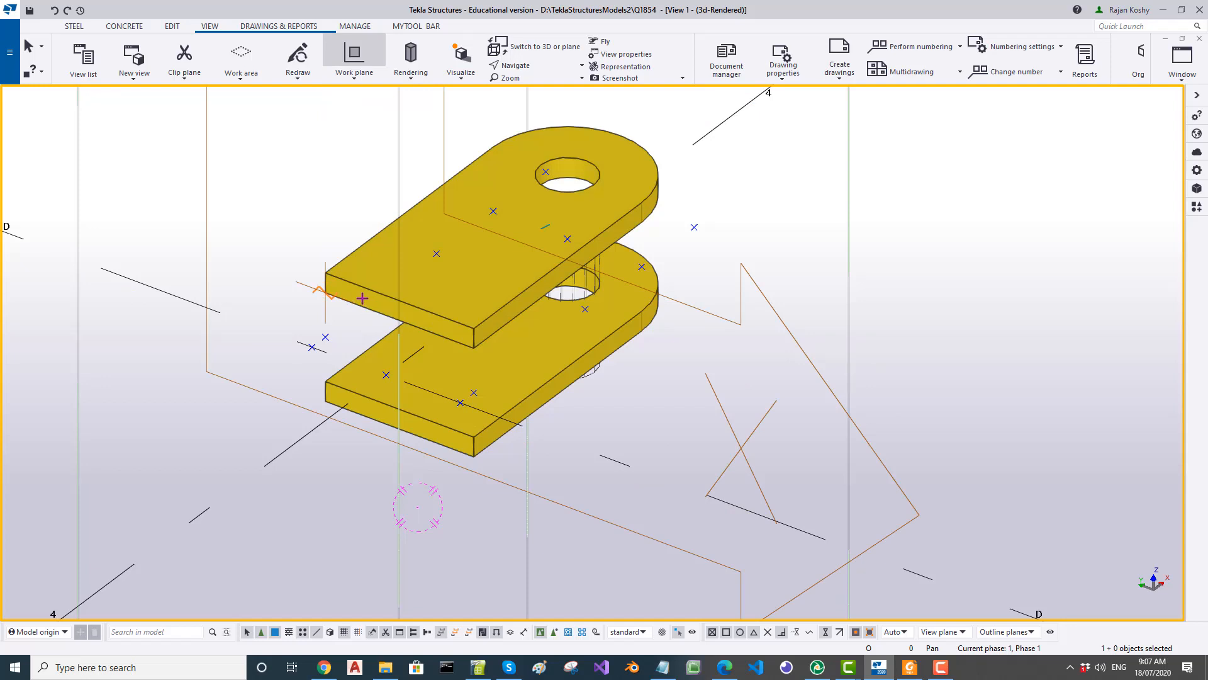
{"action": "left_click", "coordinate": [363, 298]}
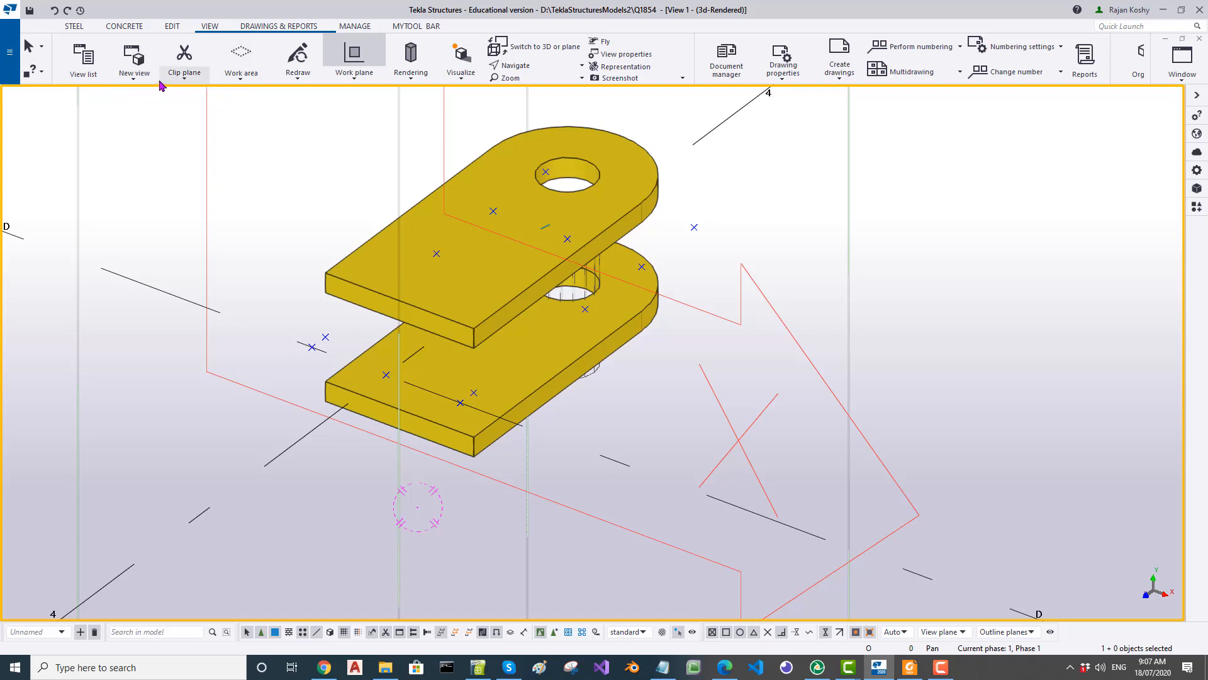
Step: Create a view on the work plane and fit its work area around the two pin plate ends using two points
{"action": "left_click", "coordinate": [140, 83]}
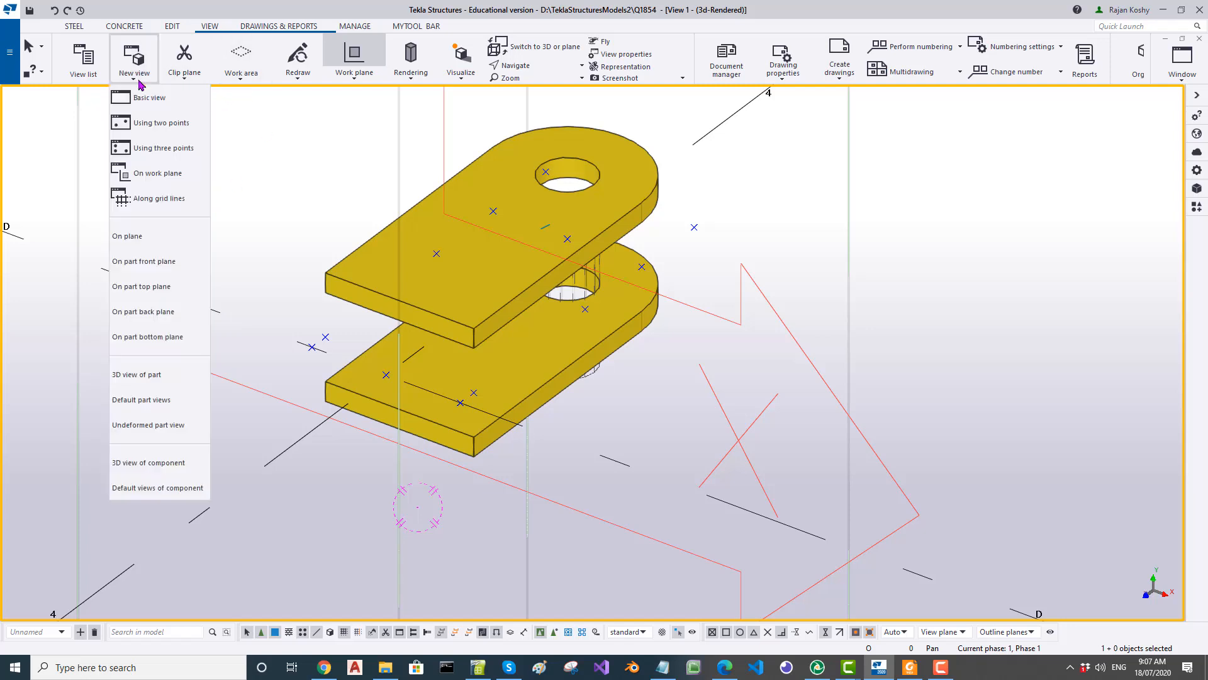
{"action": "left_click", "coordinate": [153, 181]}
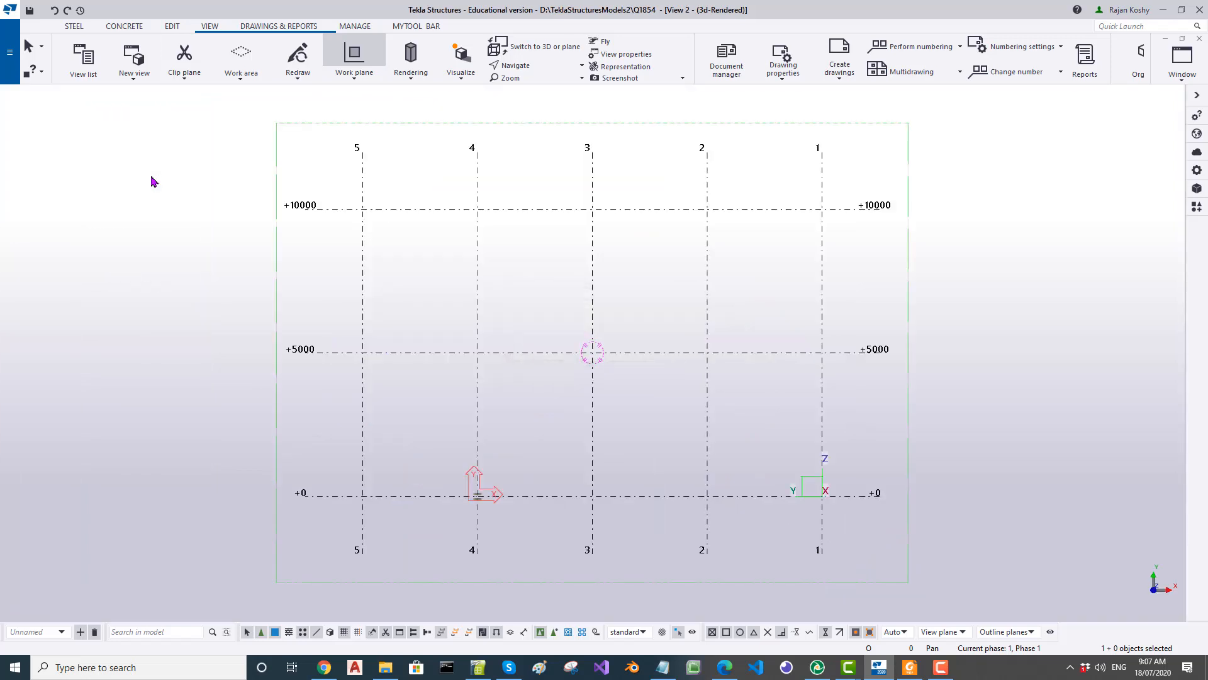
{"action": "scroll", "coordinate": [487, 537], "scroll_direction": "up", "scroll_amount": 5}
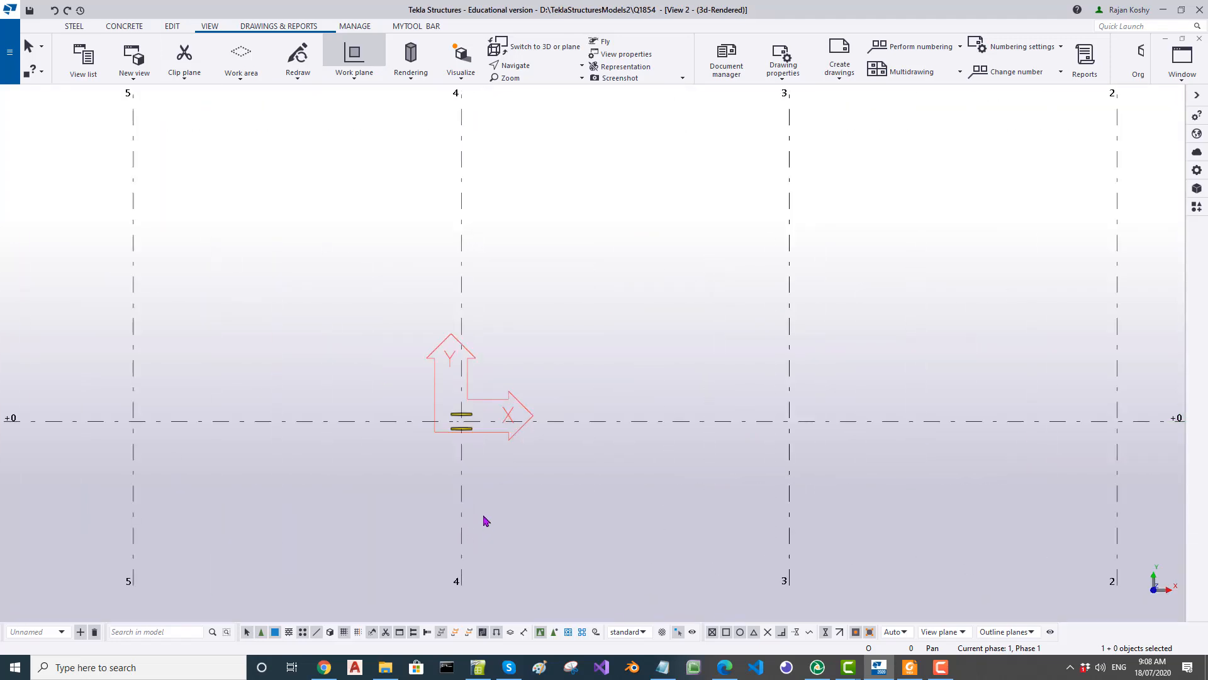
{"action": "left_click", "coordinate": [244, 86]}
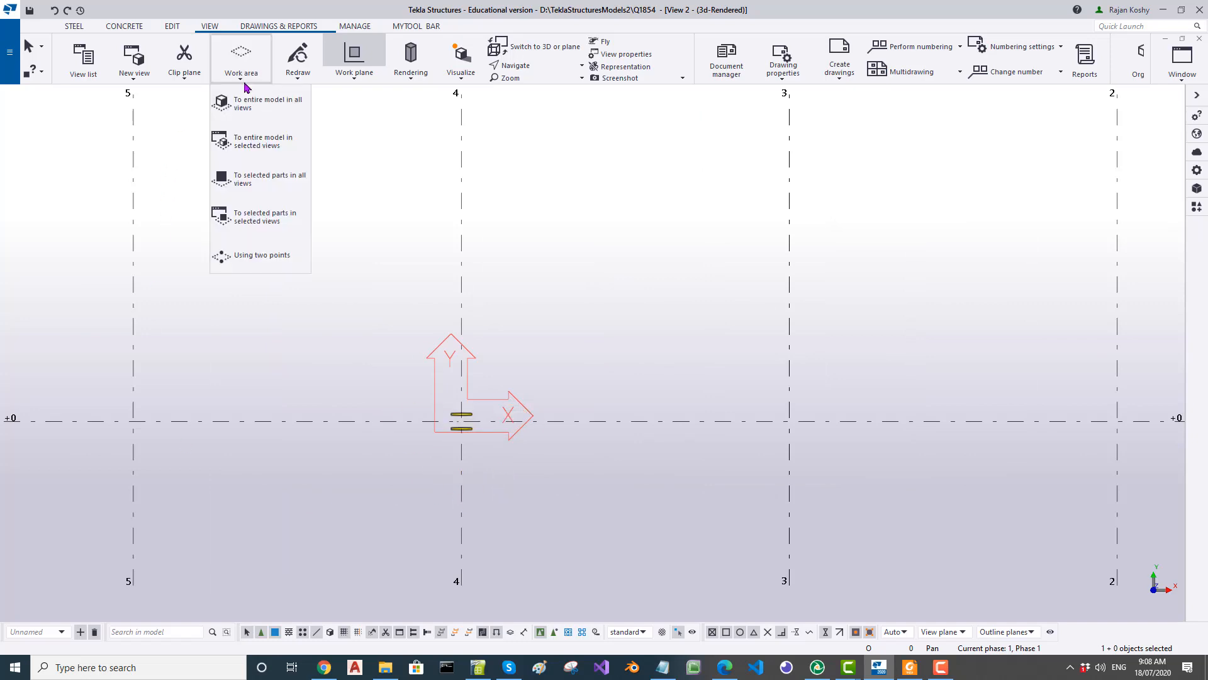
{"action": "left_click", "coordinate": [275, 255]}
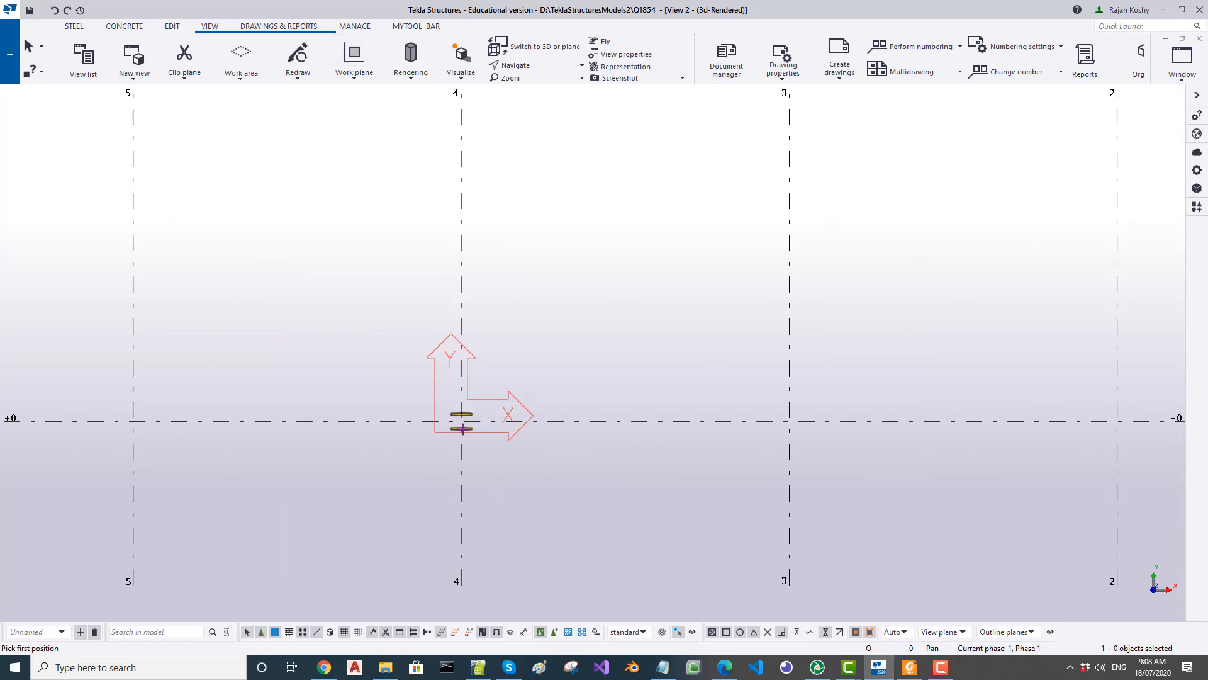
{"action": "left_click", "coordinate": [426, 396]}
{"action": "left_click", "coordinate": [500, 456]}
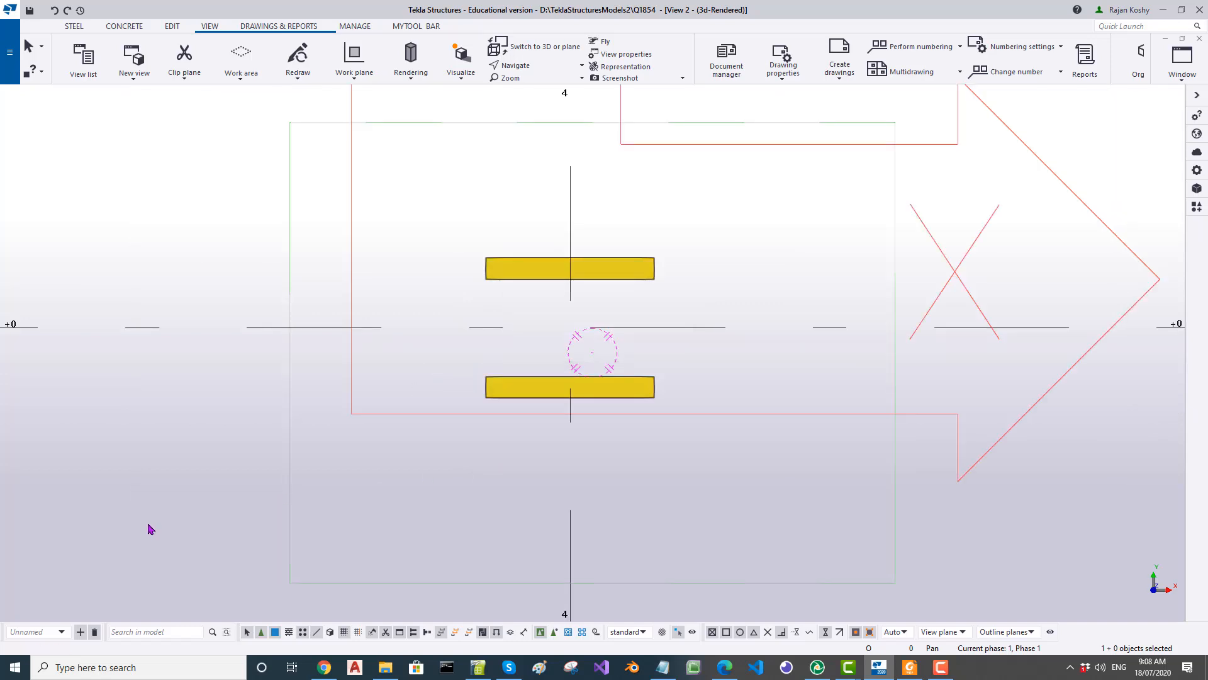
{"action": "left_click", "coordinate": [203, 498]}
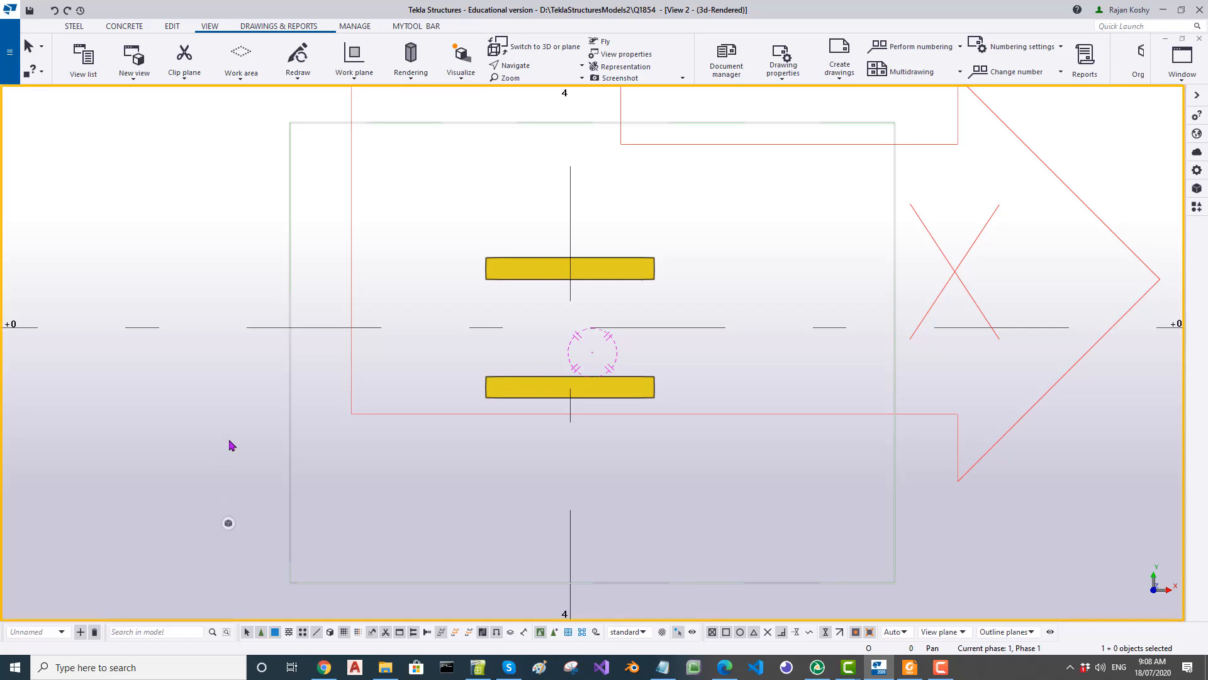
Step: Make points in the model visible in the new view's display settings
{"action": "double_click", "coordinate": [403, 455]}
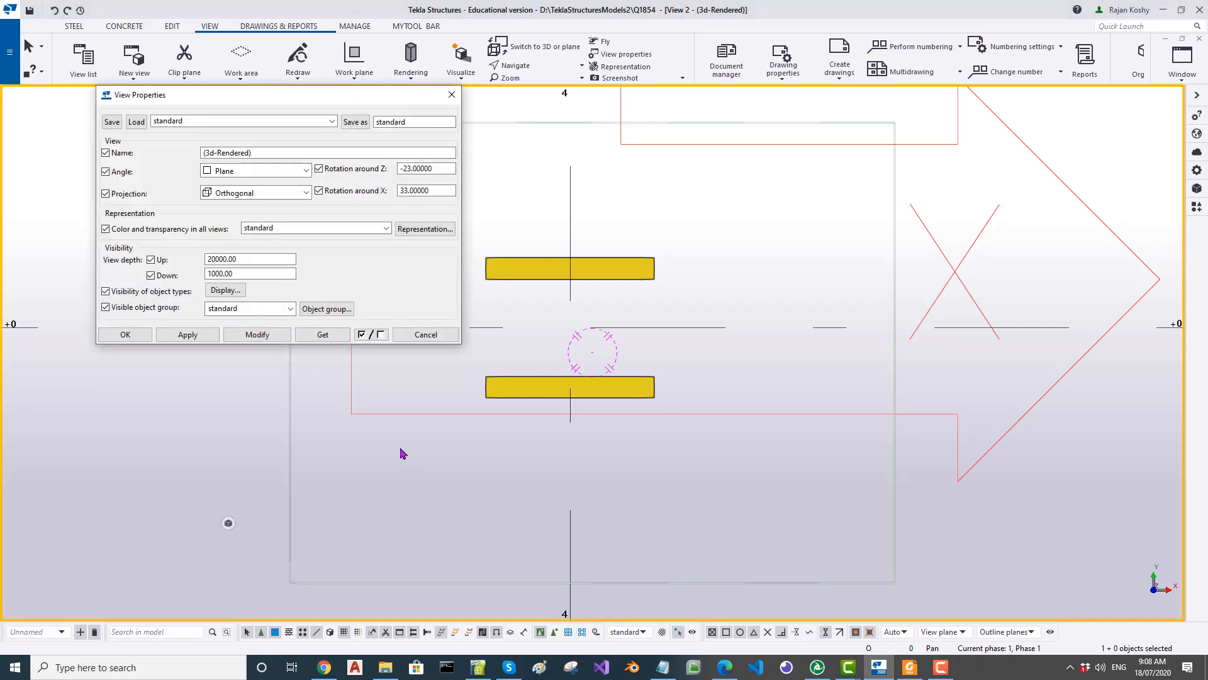
{"action": "left_click", "coordinate": [246, 291]}
{"action": "left_click", "coordinate": [228, 244]}
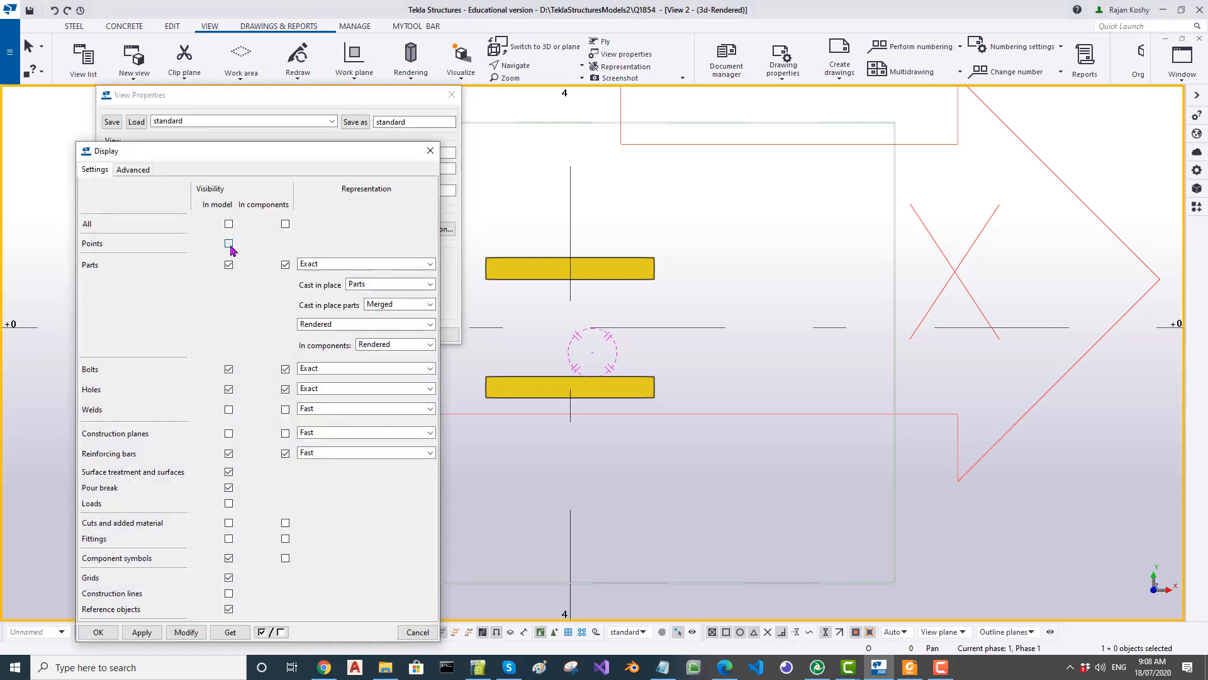
{"action": "left_click", "coordinate": [186, 632]}
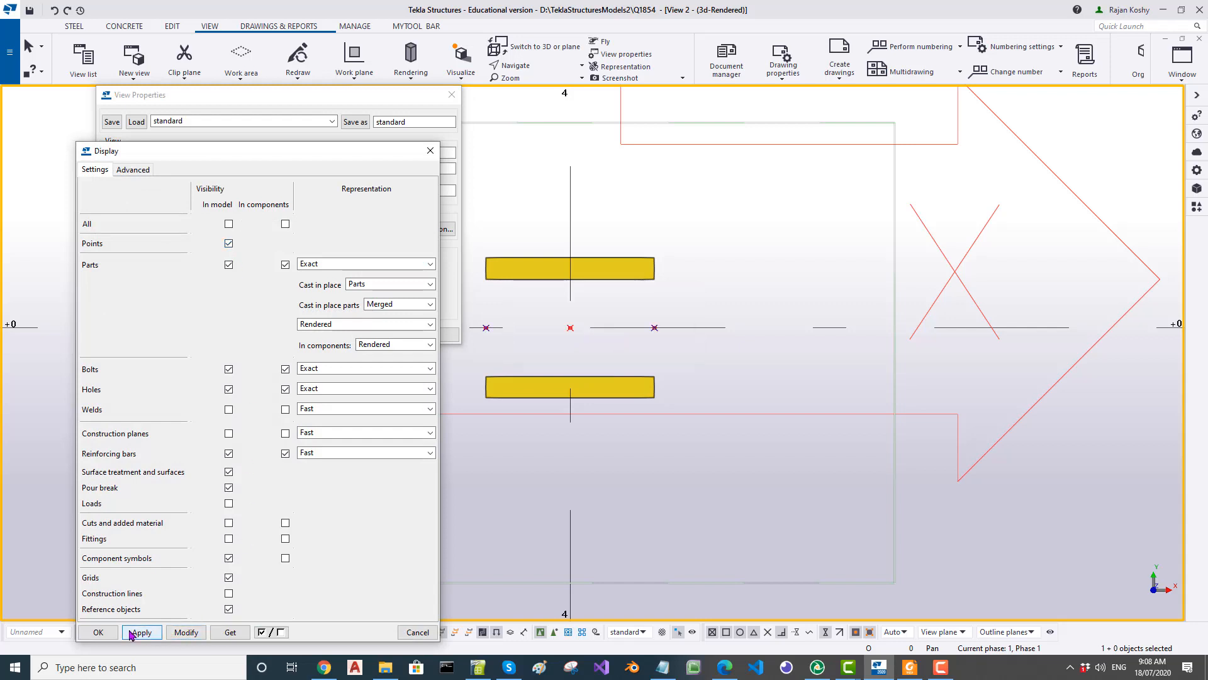
{"action": "left_click", "coordinate": [98, 633]}
{"action": "left_click", "coordinate": [426, 334]}
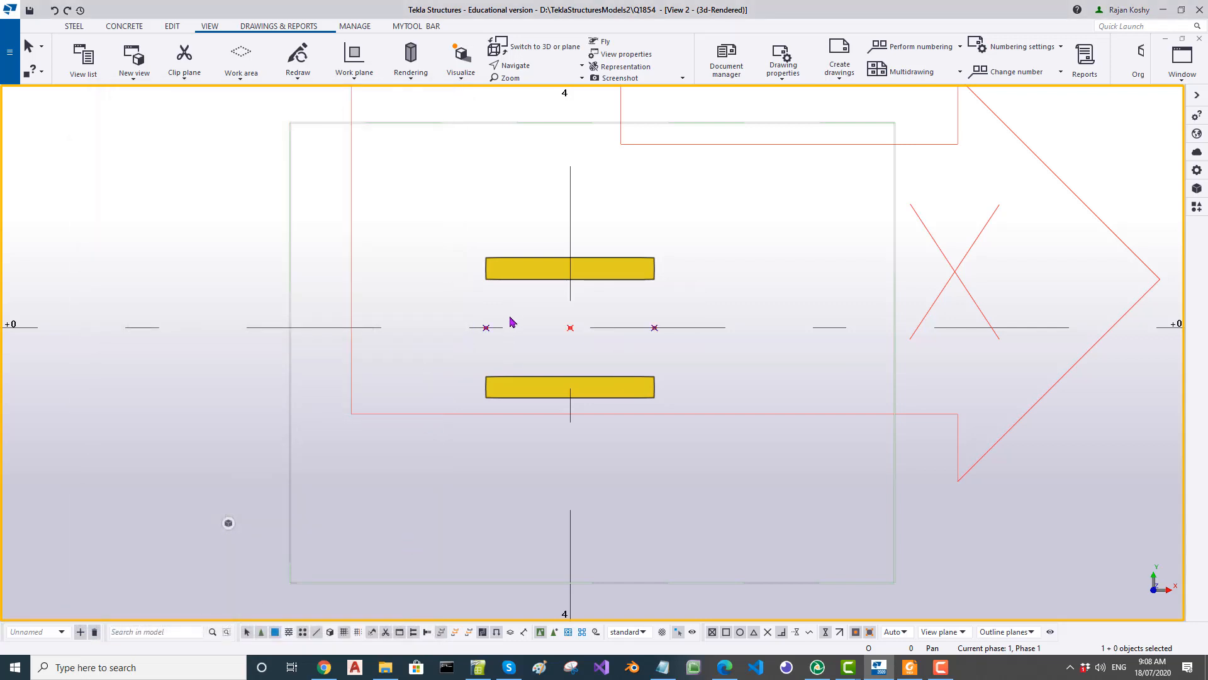
Step: Copy the centre point between the pin plates 175 mm to the left along the +0 grid line
{"action": "scroll", "coordinate": [510, 323], "scroll_direction": "up", "scroll_amount": 2}
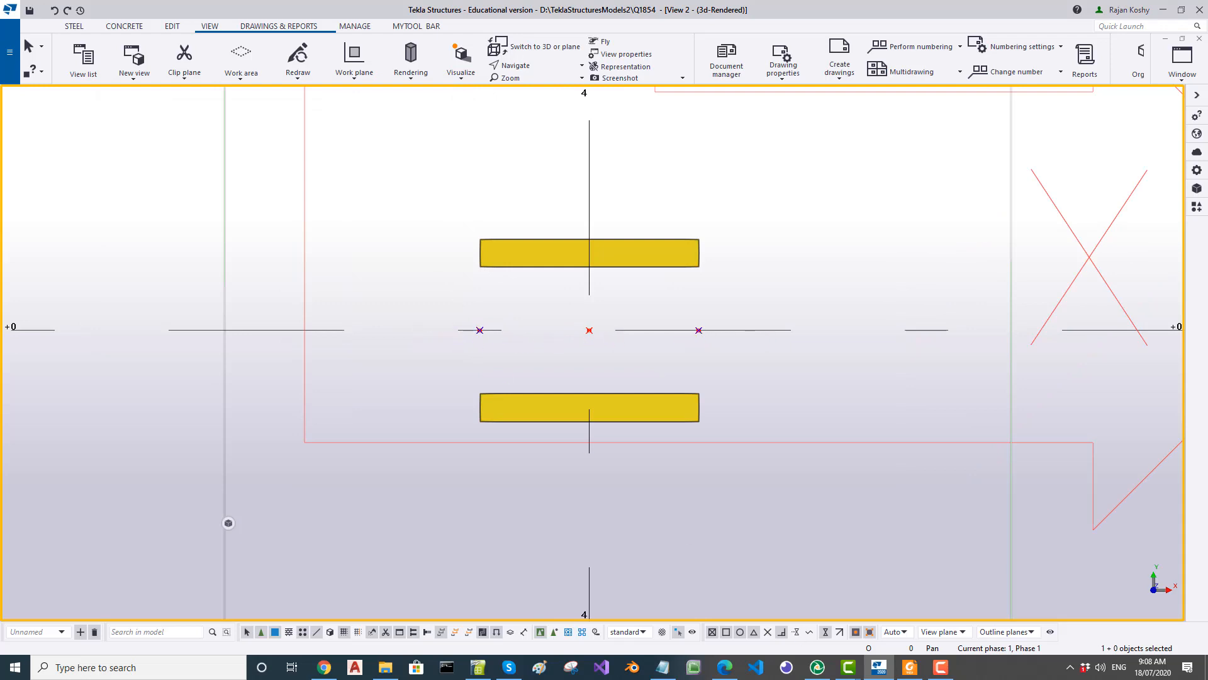
{"action": "left_click", "coordinate": [910, 665]}
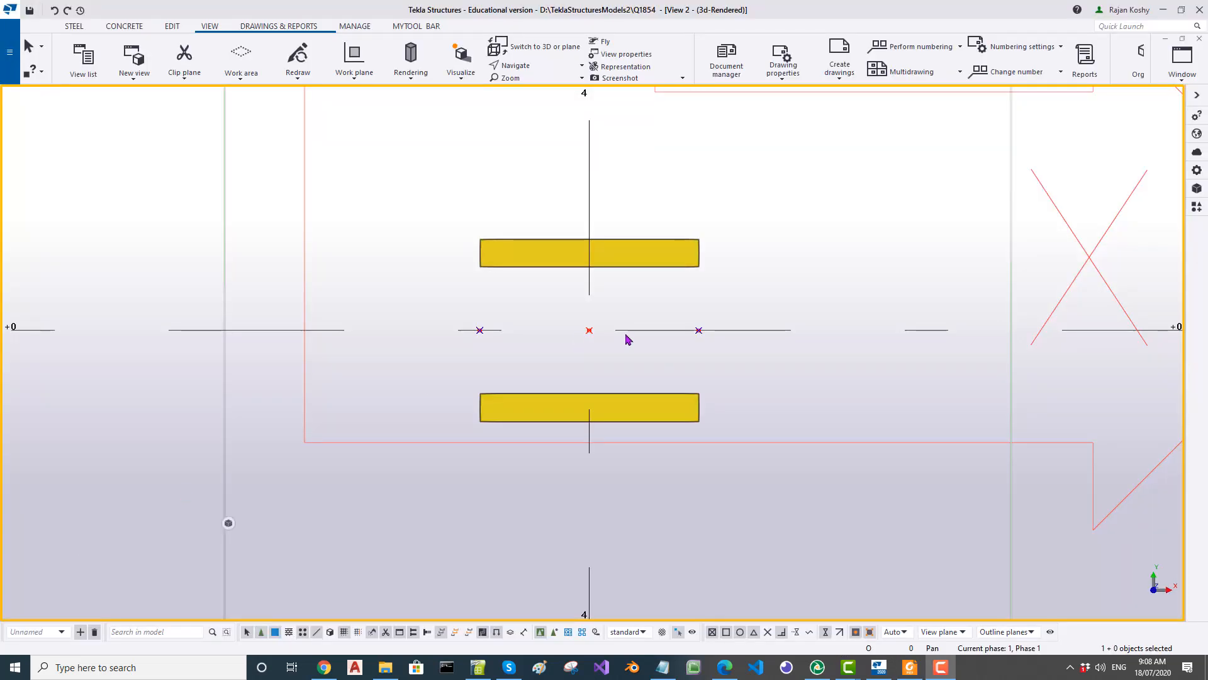
{"action": "left_click_drag", "start_coordinate": [566, 309], "coordinate": [614, 354]}
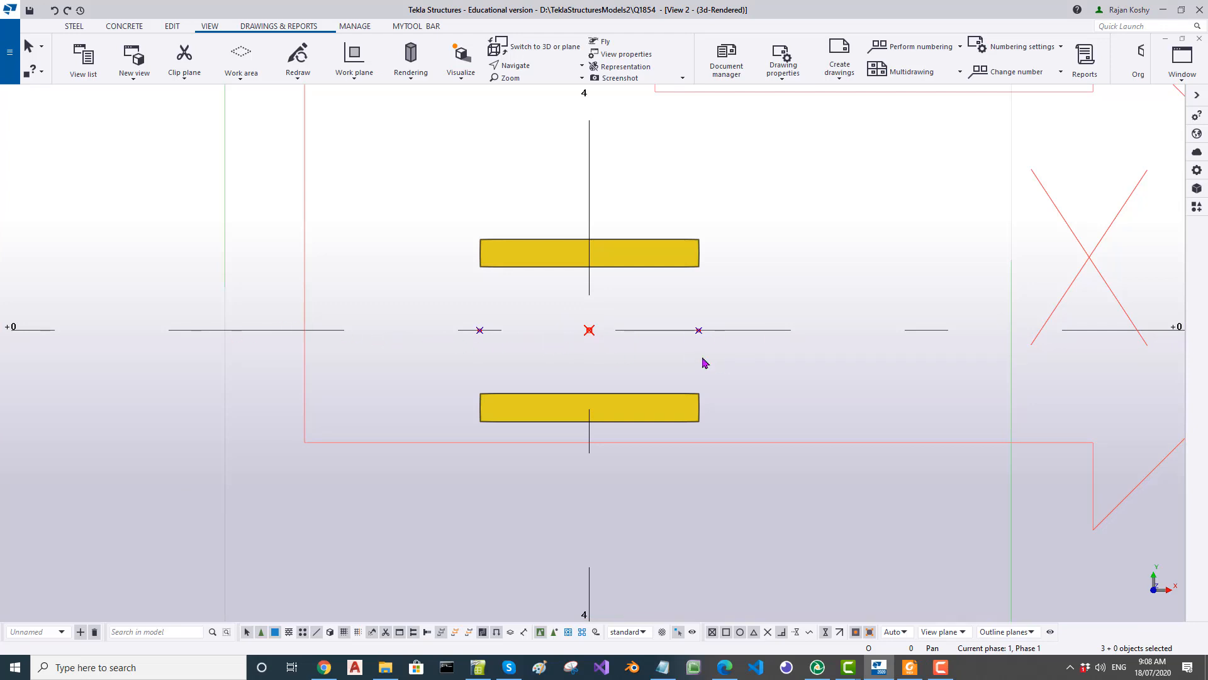
{"action": "key", "text": "ctrl+c"}
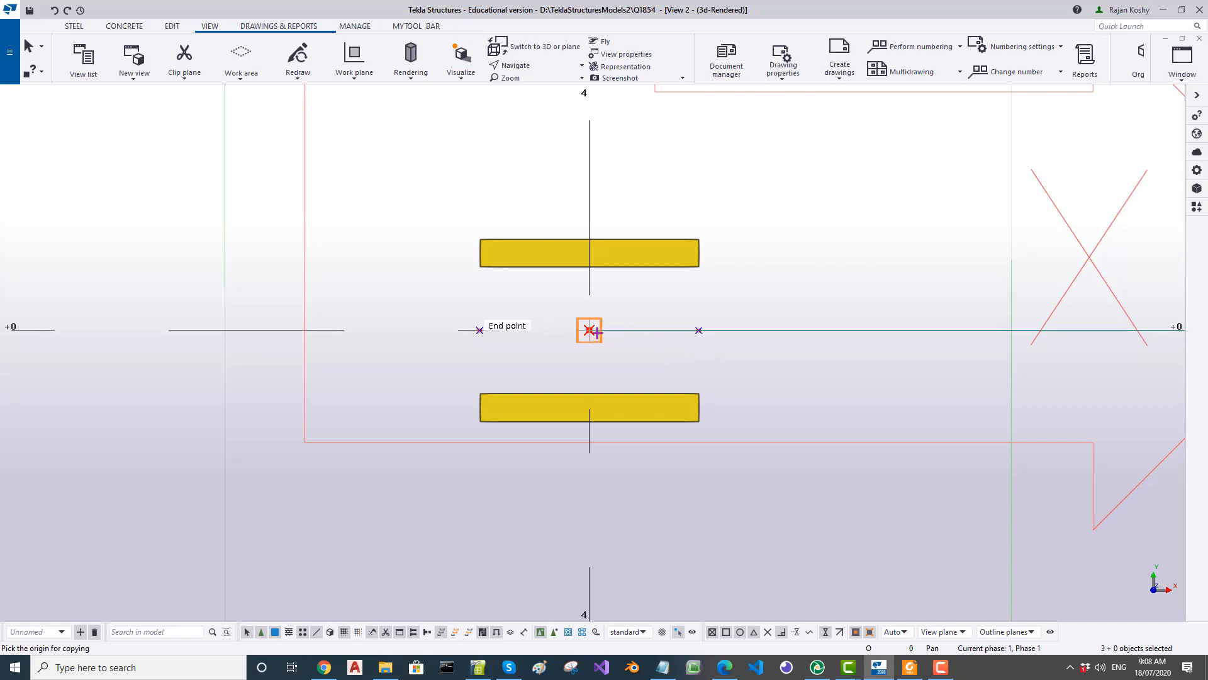
{"action": "left_click", "coordinate": [588, 330]}
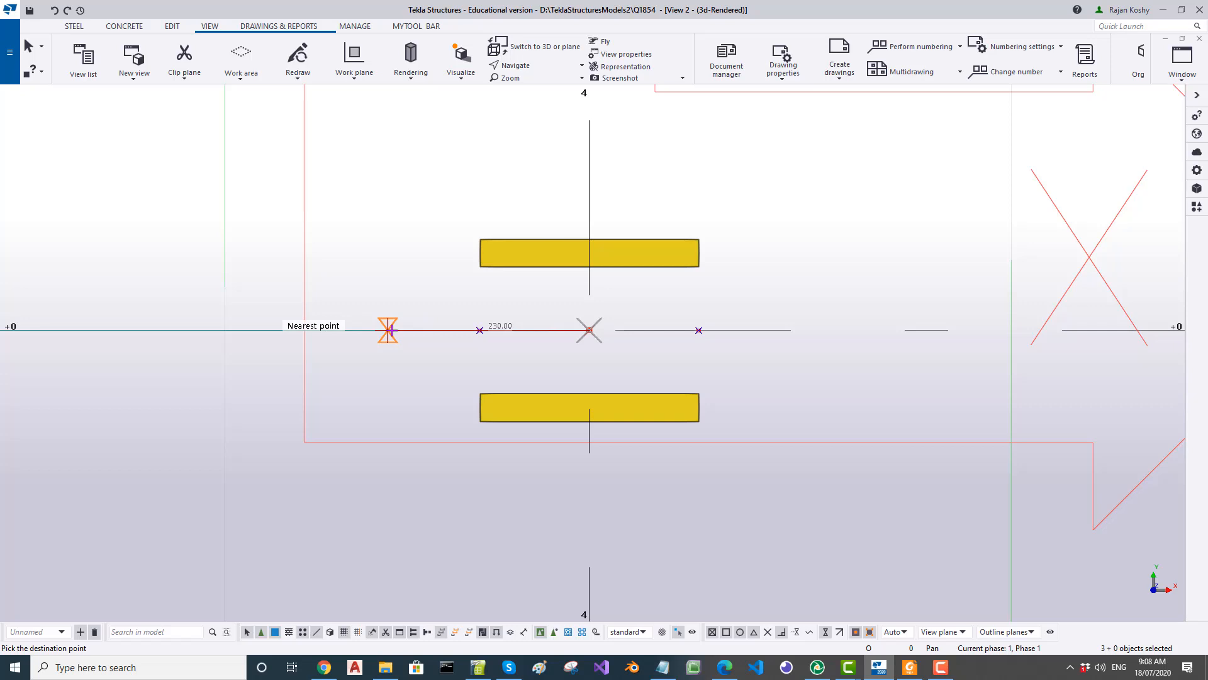
{"action": "type", "text": "175"}
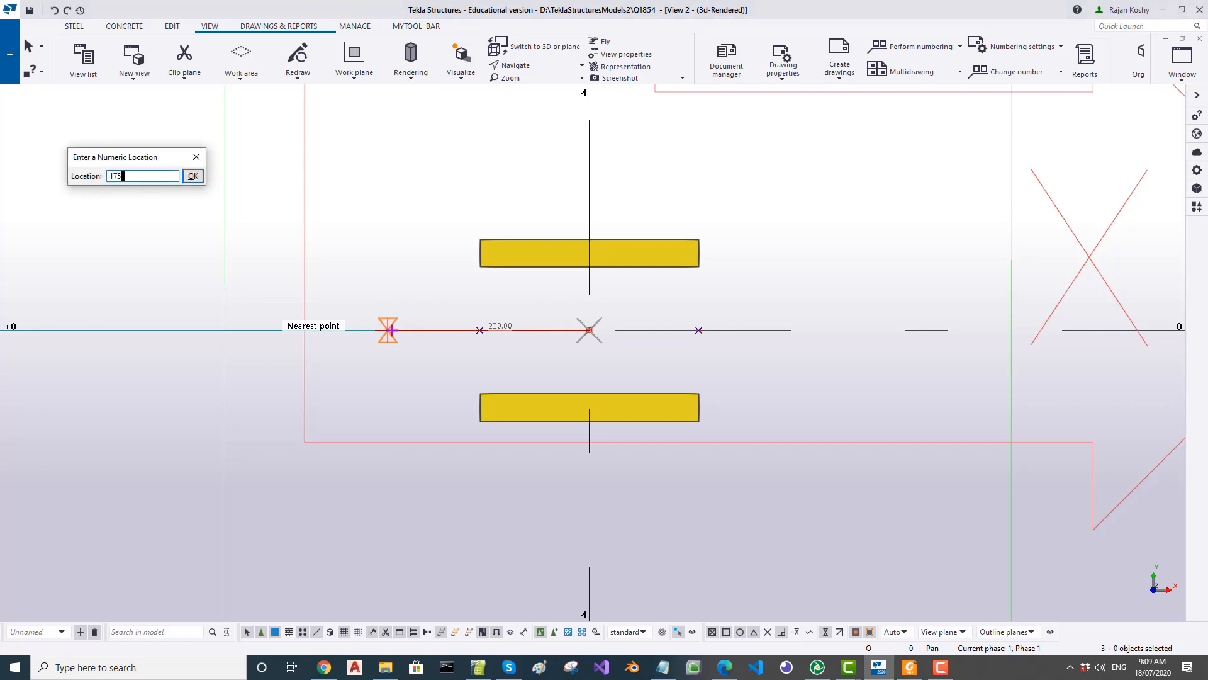
{"action": "key", "text": "Return"}
{"action": "left_click", "coordinate": [589, 330]}
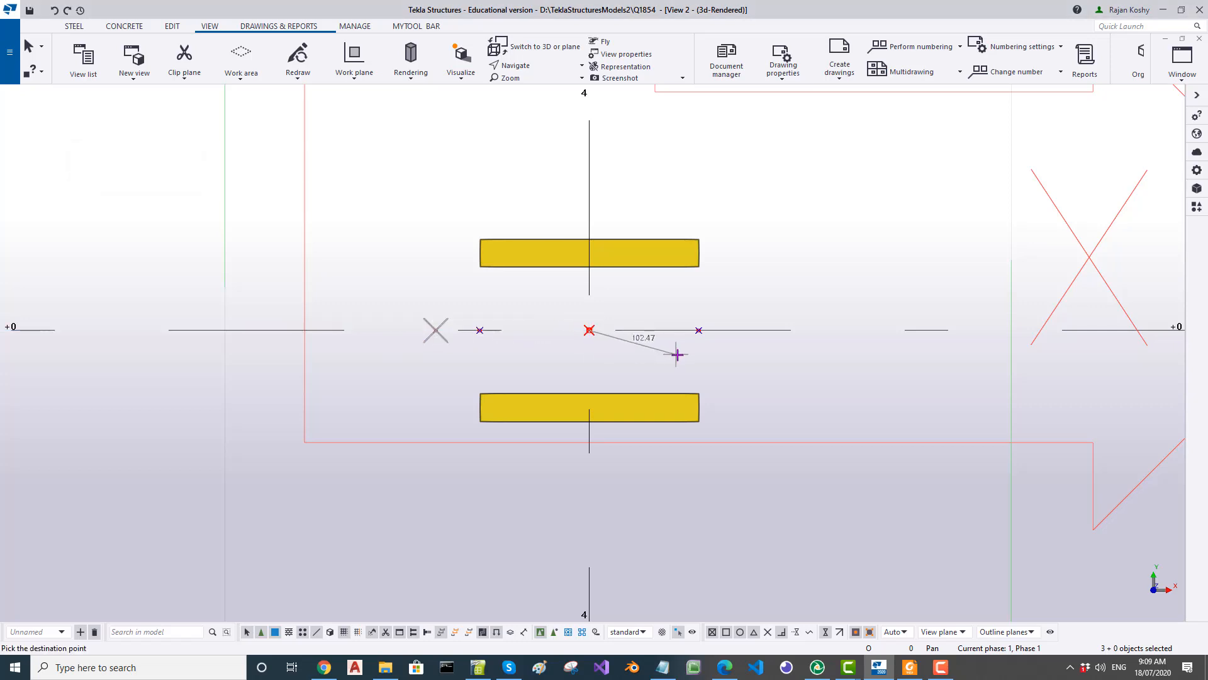
{"action": "key", "text": "Escape"}
Step: Copy the centre point to the right, using the vector from the left outer point to the centre point
{"action": "scroll", "coordinate": [790, 357], "scroll_direction": "down", "scroll_amount": 2}
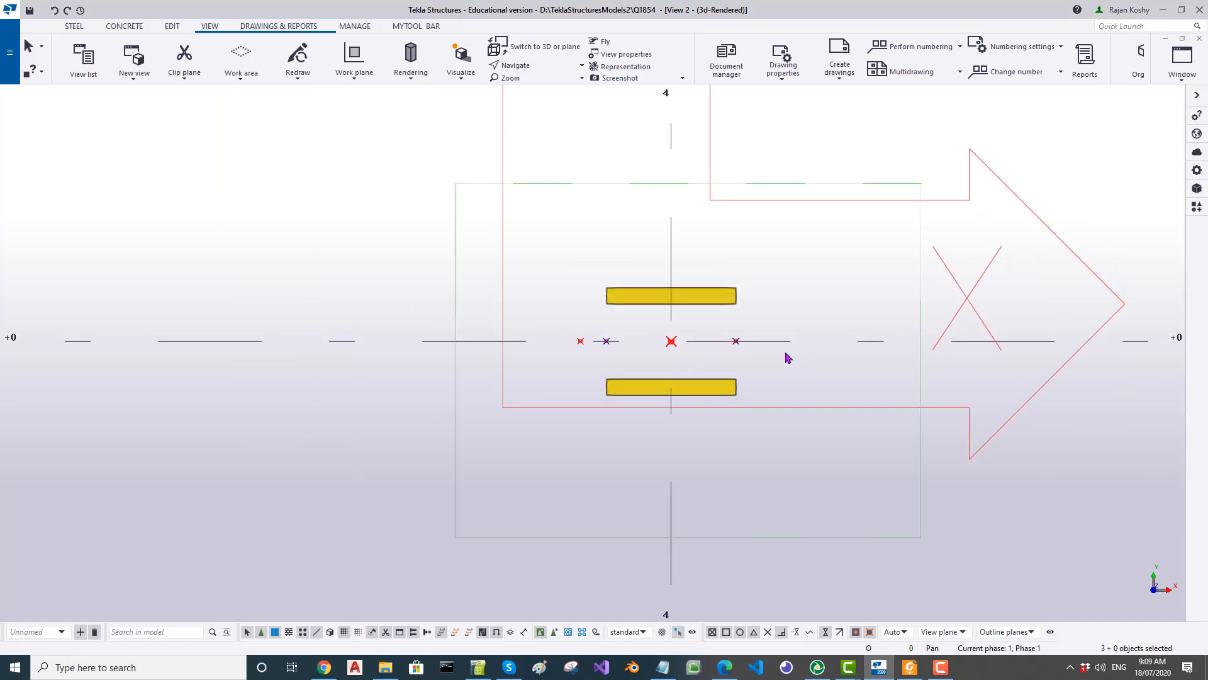
{"action": "scroll", "coordinate": [689, 346], "scroll_direction": "up", "scroll_amount": 3}
{"action": "left_click_drag", "start_coordinate": [625, 325], "coordinate": [708, 356]}
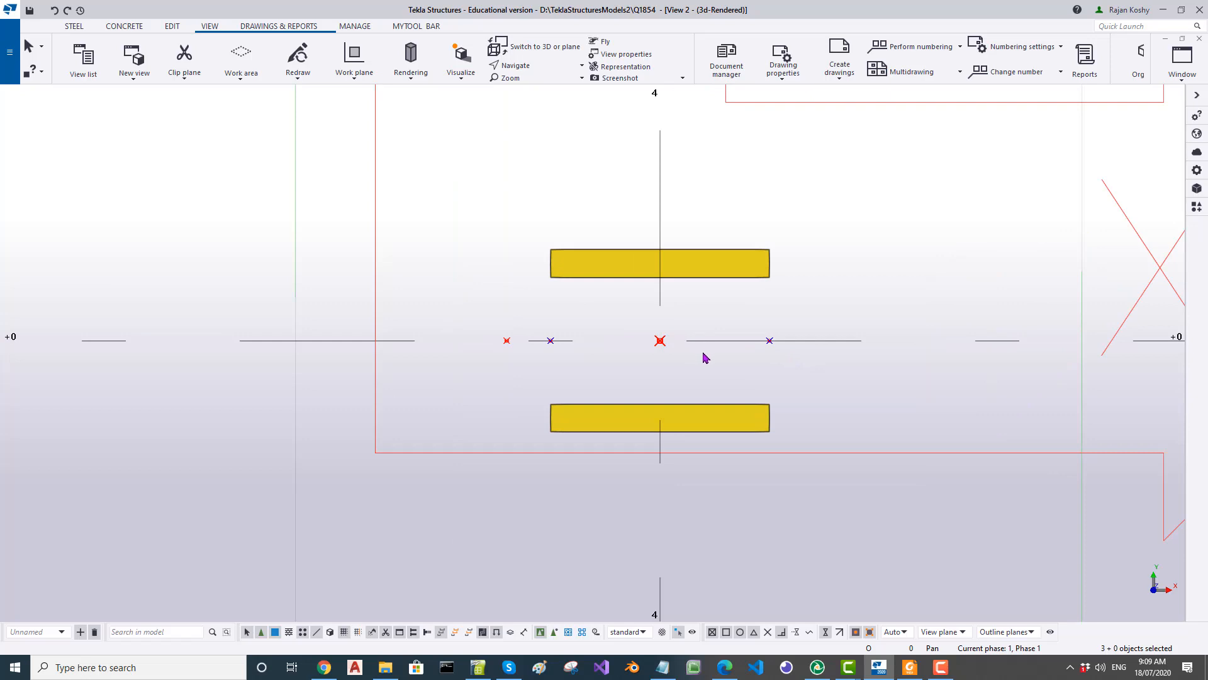
{"action": "key", "text": "ctrl+c"}
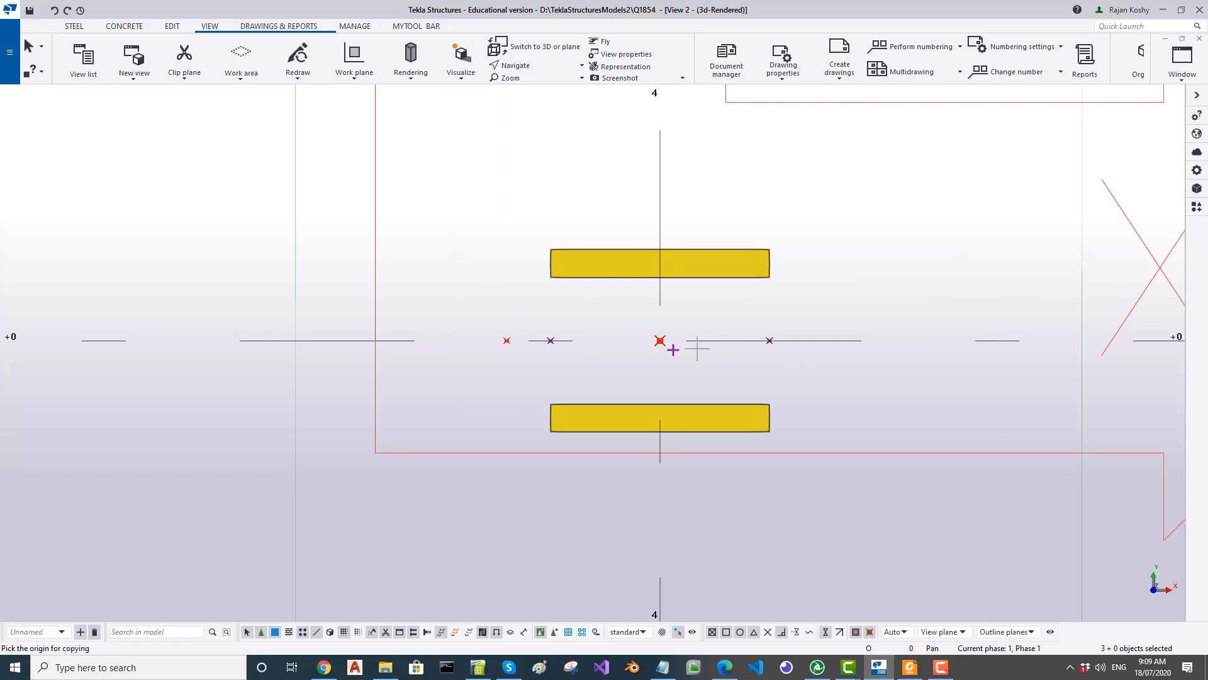
{"action": "left_click", "coordinate": [506, 341]}
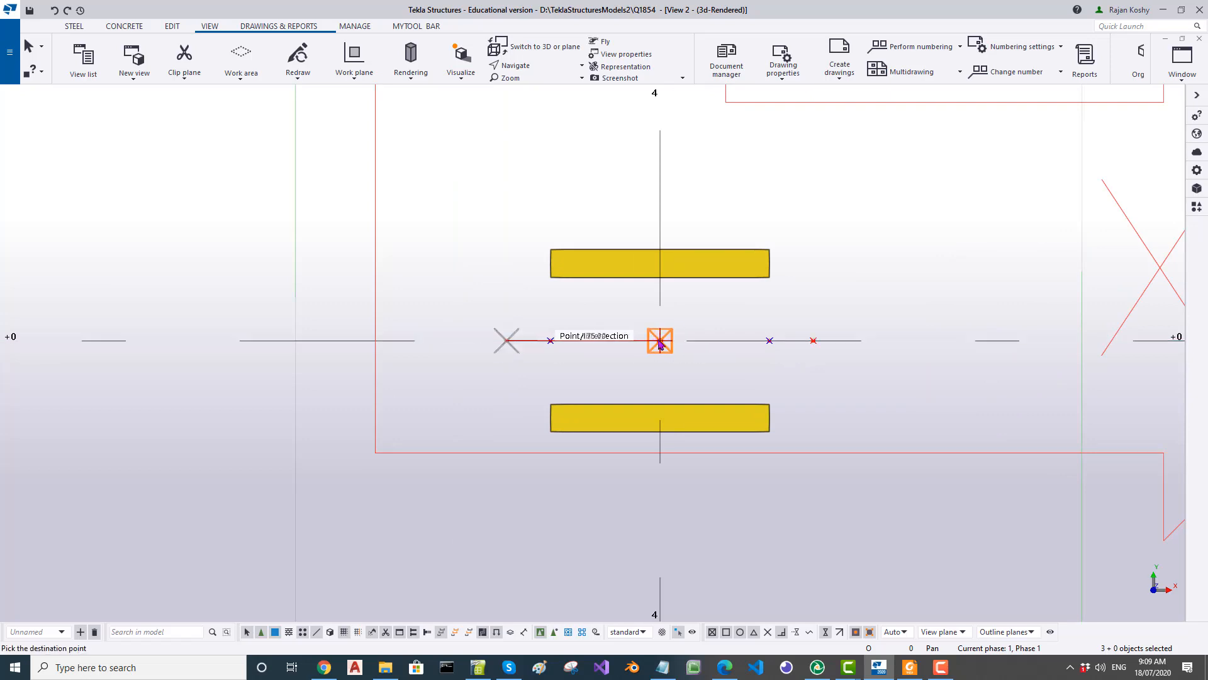
{"action": "left_click", "coordinate": [660, 343]}
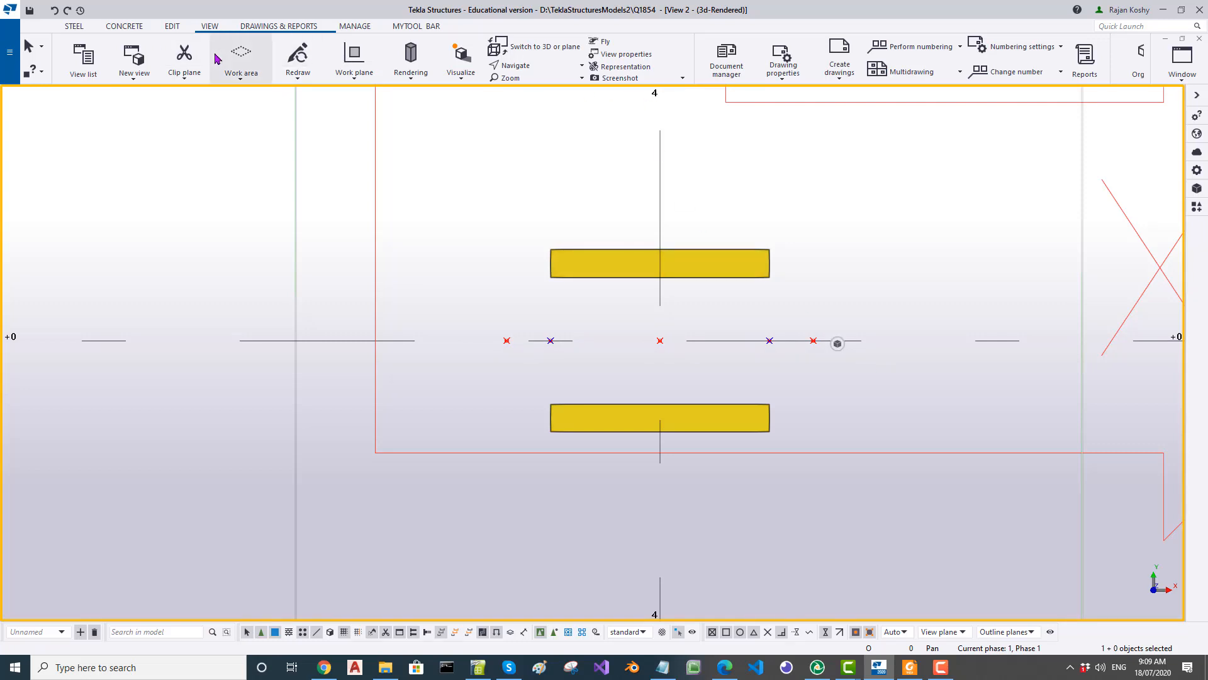
Step: Measure the distance between the left and right outer points, placing the dimension above the upper plate
{"action": "left_click", "coordinate": [171, 27]}
{"action": "left_click", "coordinate": [484, 55]}
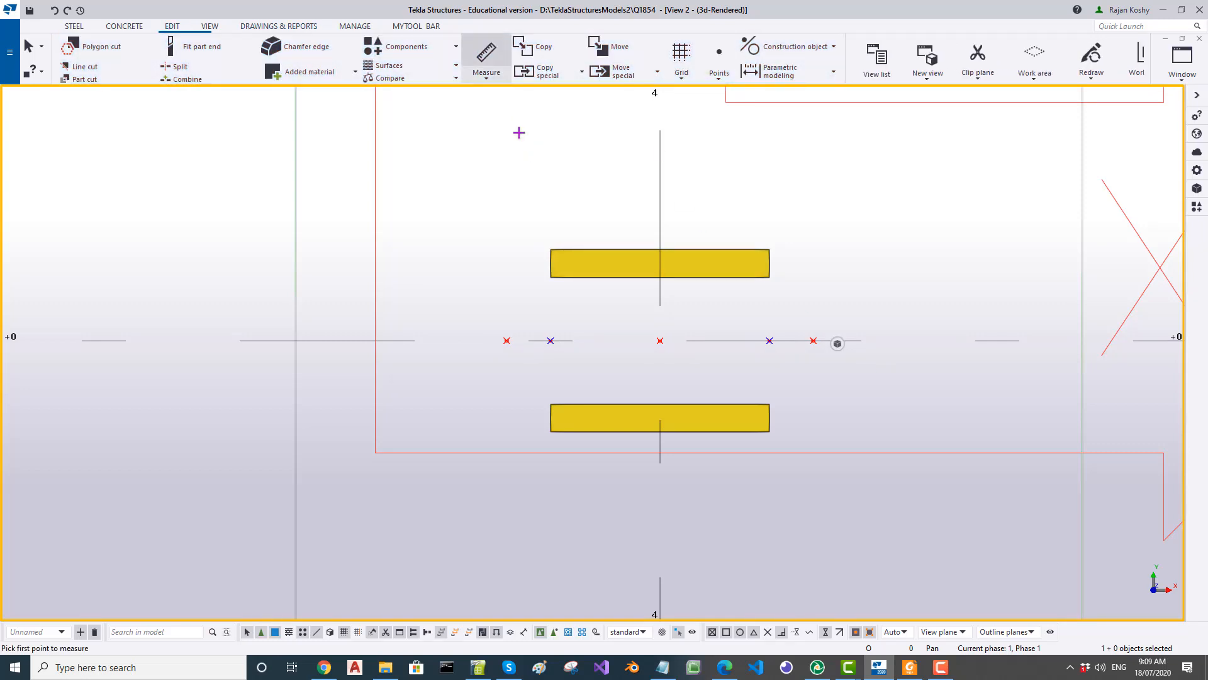
{"action": "left_click", "coordinate": [507, 341]}
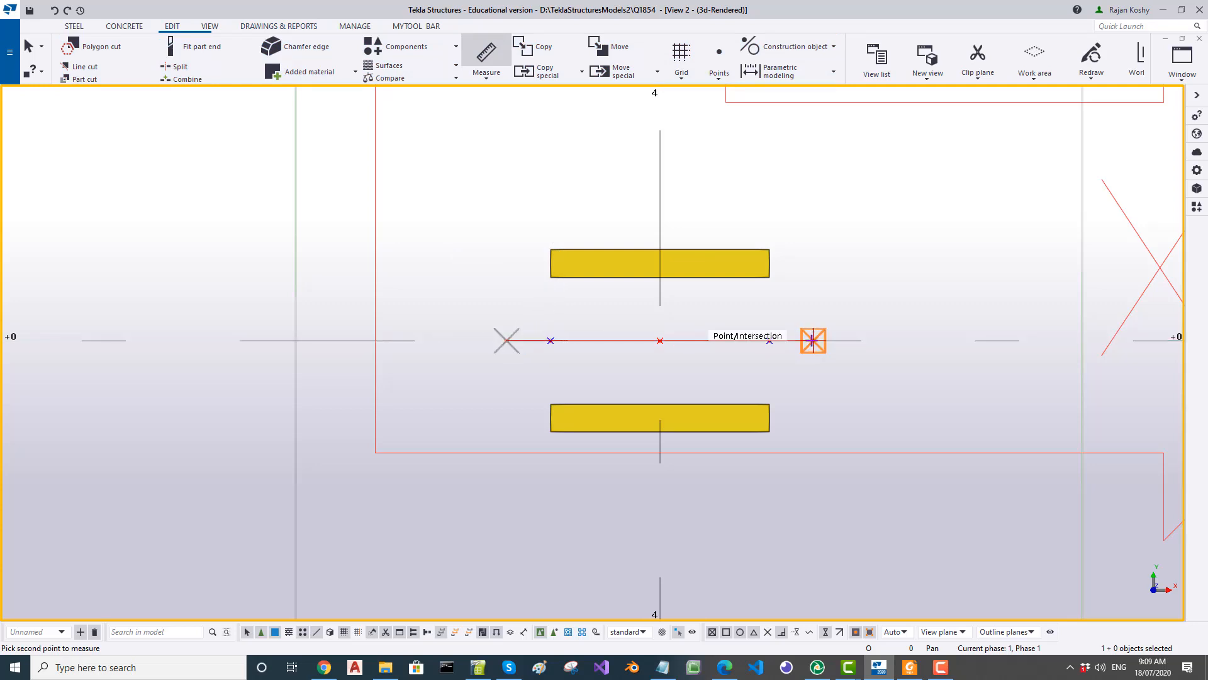
{"action": "left_click", "coordinate": [812, 340]}
{"action": "left_click", "coordinate": [768, 225]}
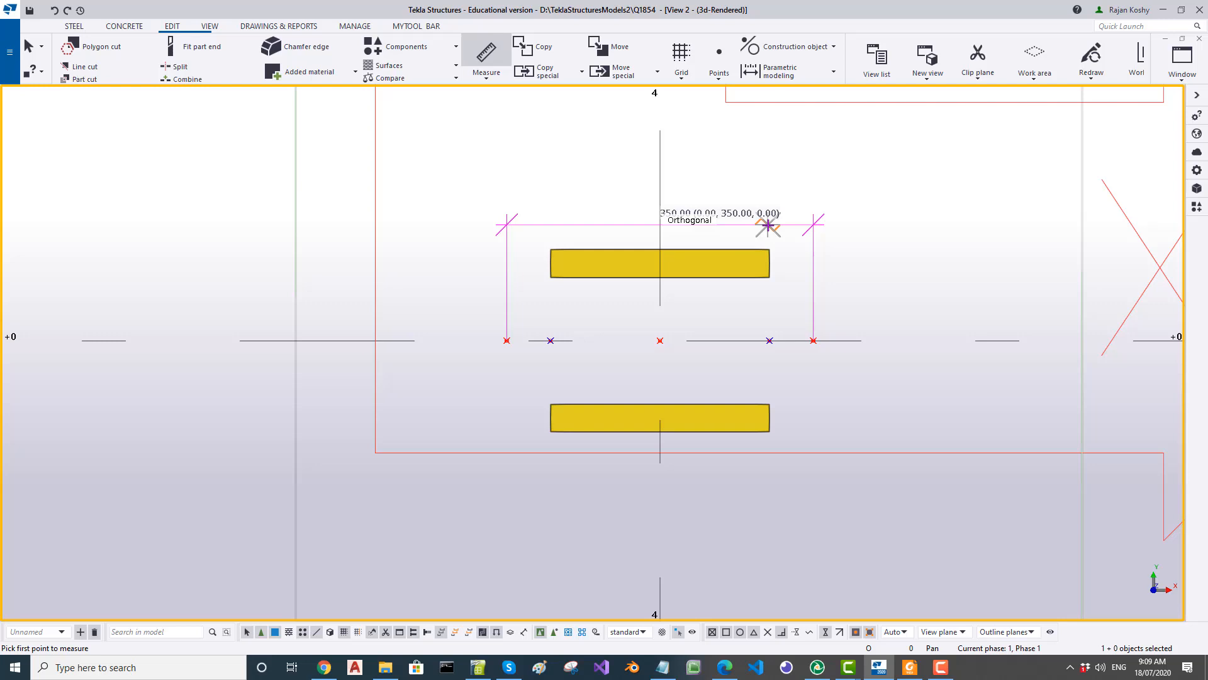
{"action": "key", "text": "Escape"}
Step: Add points parallel to the line between the two outer points at a 175 mm distance, both above and below it
{"action": "scroll", "coordinate": [769, 230], "scroll_direction": "up", "scroll_amount": 1}
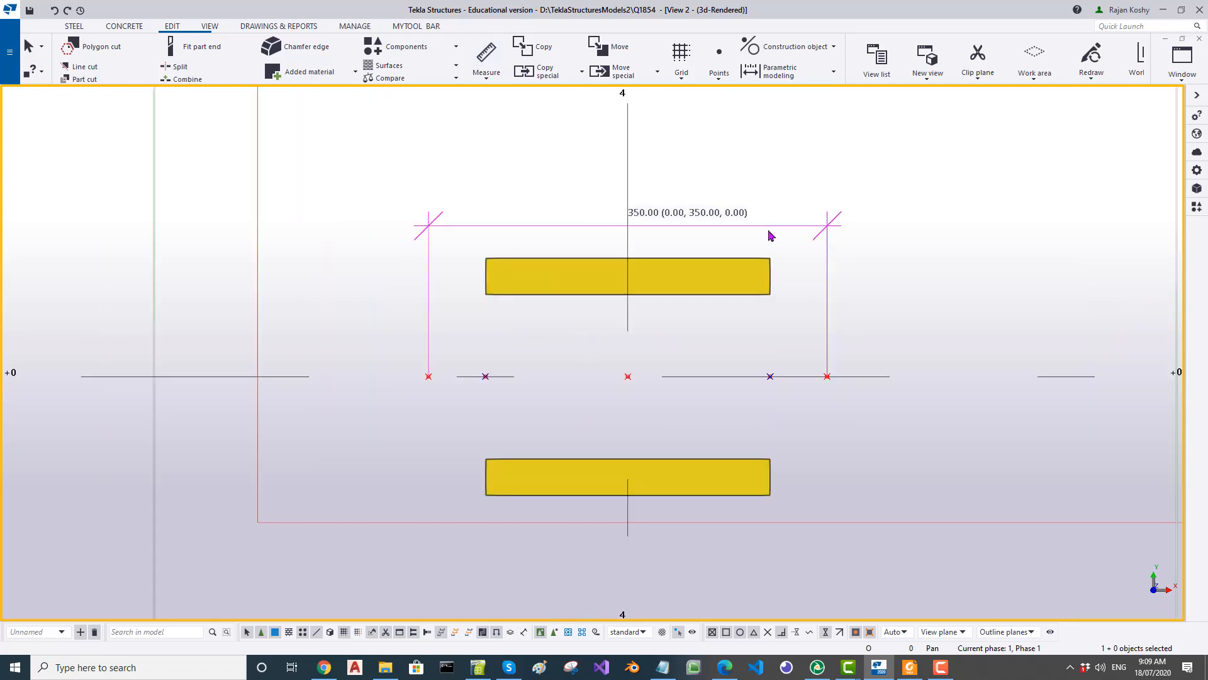
{"action": "left_click", "coordinate": [719, 70]}
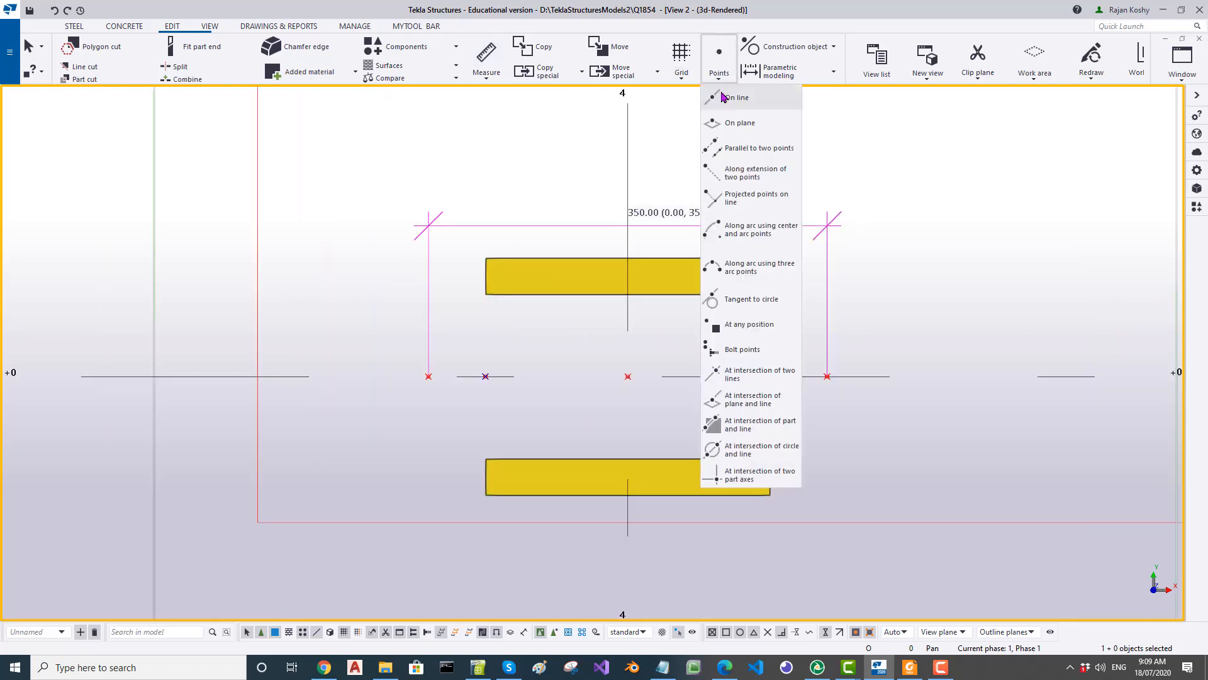
{"action": "left_click", "coordinate": [749, 155]}
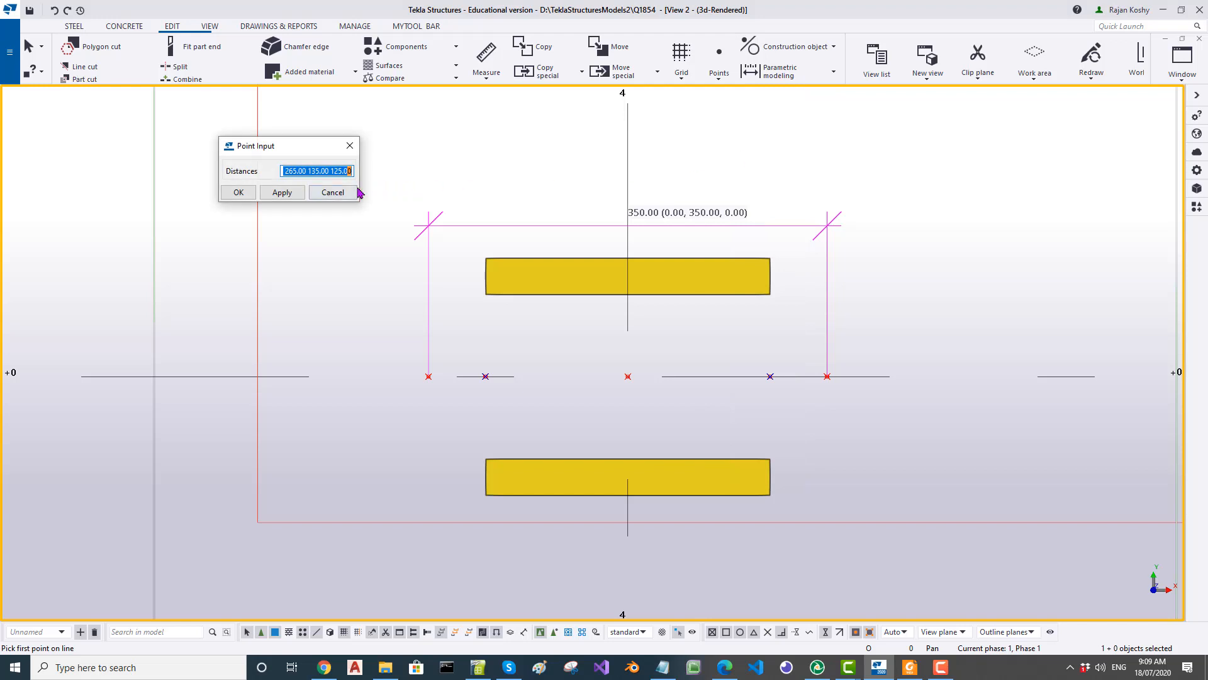
{"action": "key", "text": "BackSpace"}
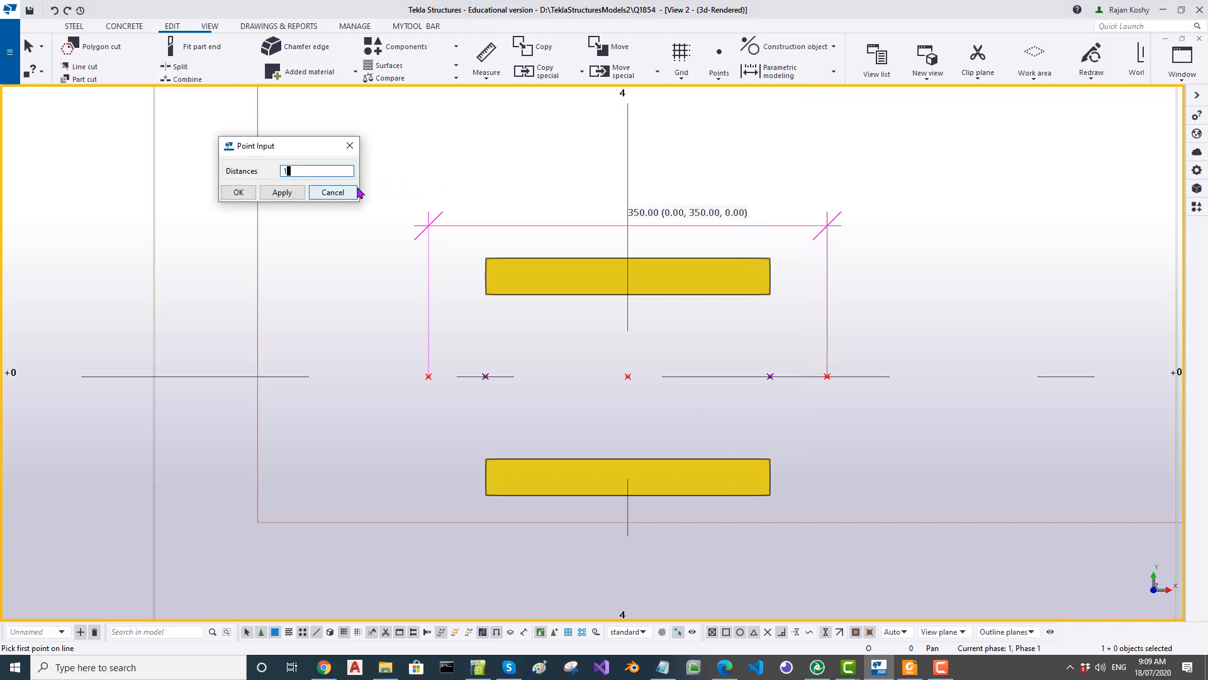
{"action": "type", "text": "1756"}
{"action": "key", "text": "BackSpace"}
{"action": "left_click", "coordinate": [283, 197]}
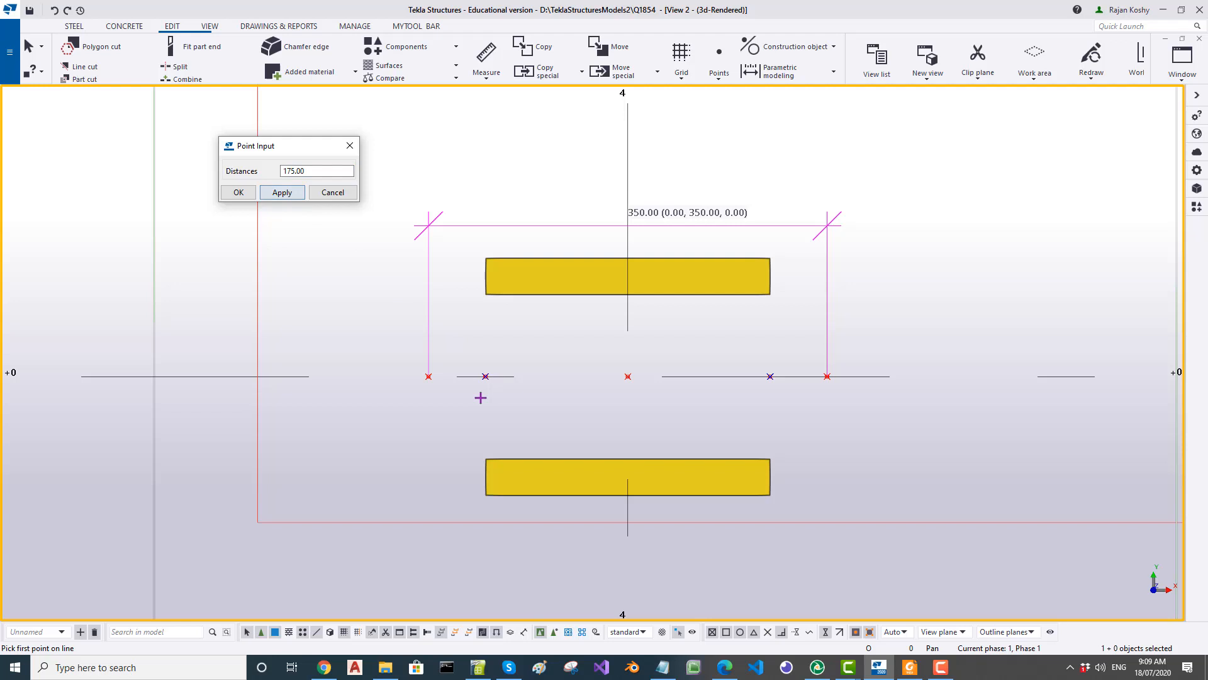
{"action": "left_click", "coordinate": [428, 376]}
{"action": "left_click", "coordinate": [829, 379]}
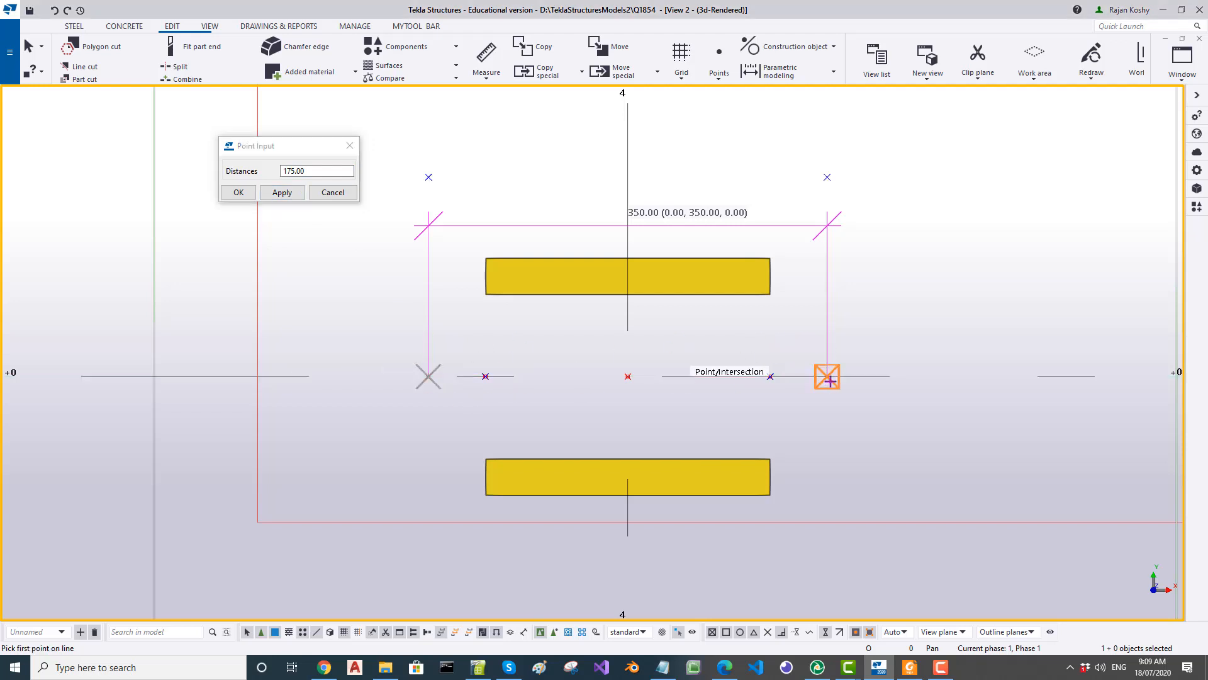
{"action": "left_click", "coordinate": [828, 377]}
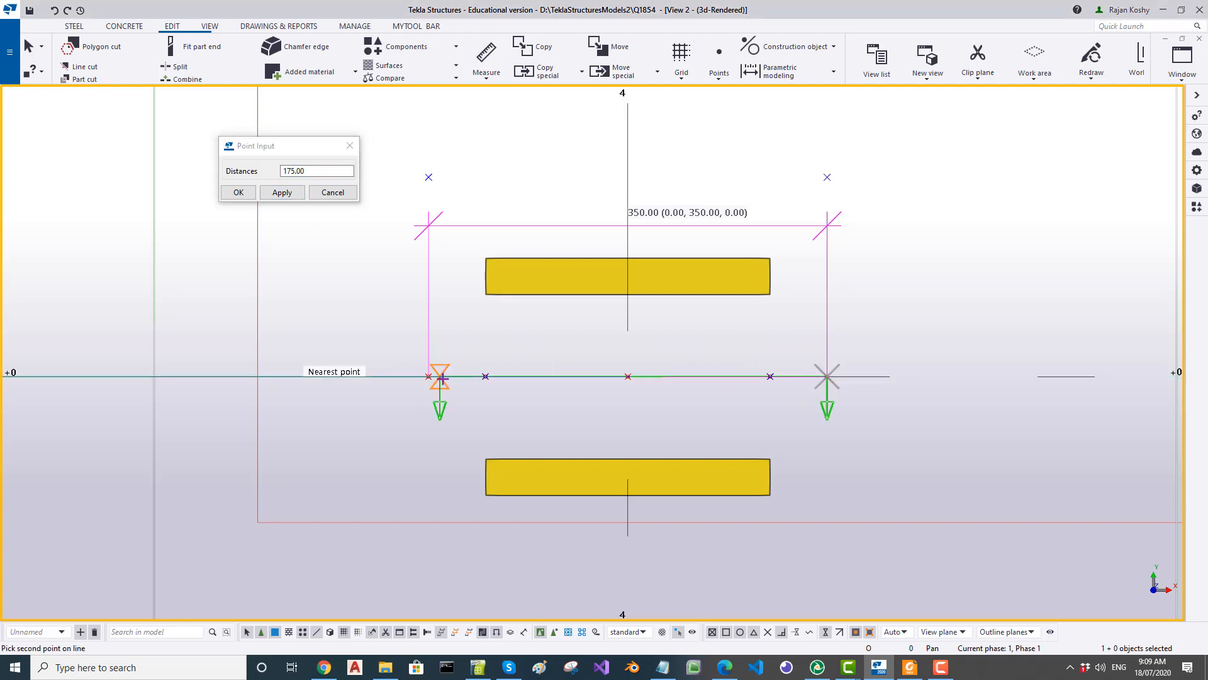
{"action": "left_click", "coordinate": [427, 377]}
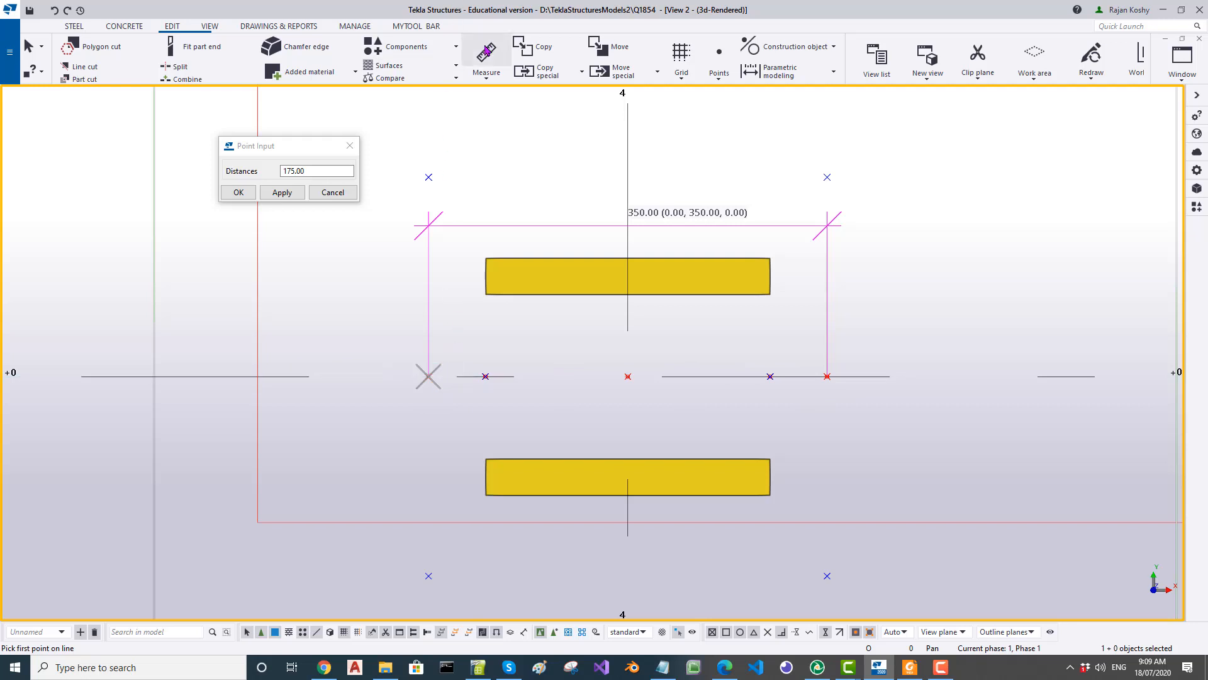
Step: Measure the vertical distance between the lower and upper left corner points, placing the dimension to their left
{"action": "left_click", "coordinate": [485, 53]}
{"action": "left_click", "coordinate": [430, 178]}
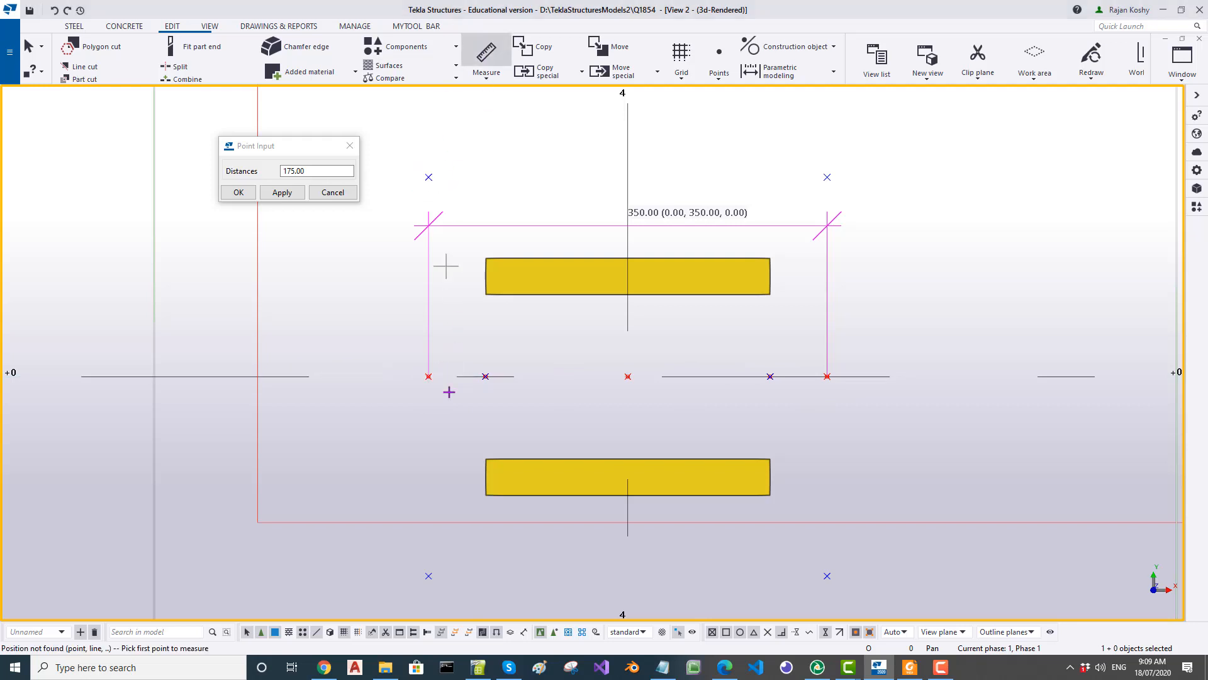
{"action": "left_click", "coordinate": [429, 576]}
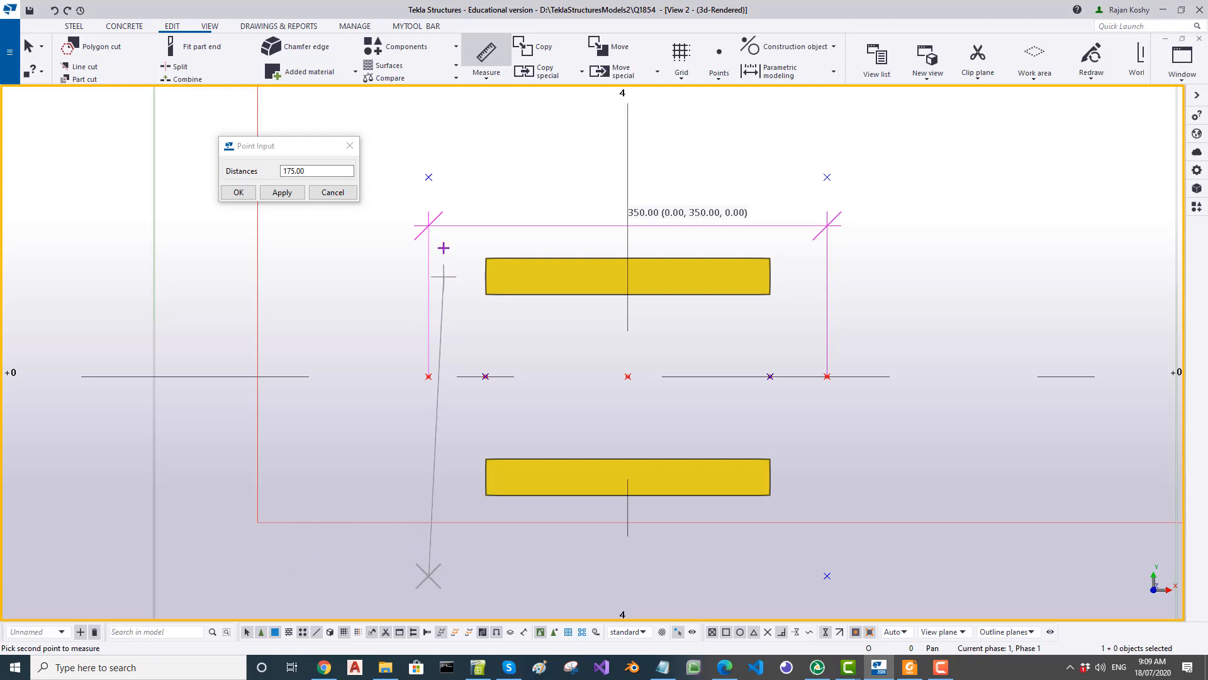
{"action": "left_click", "coordinate": [429, 177]}
{"action": "left_click", "coordinate": [395, 328]}
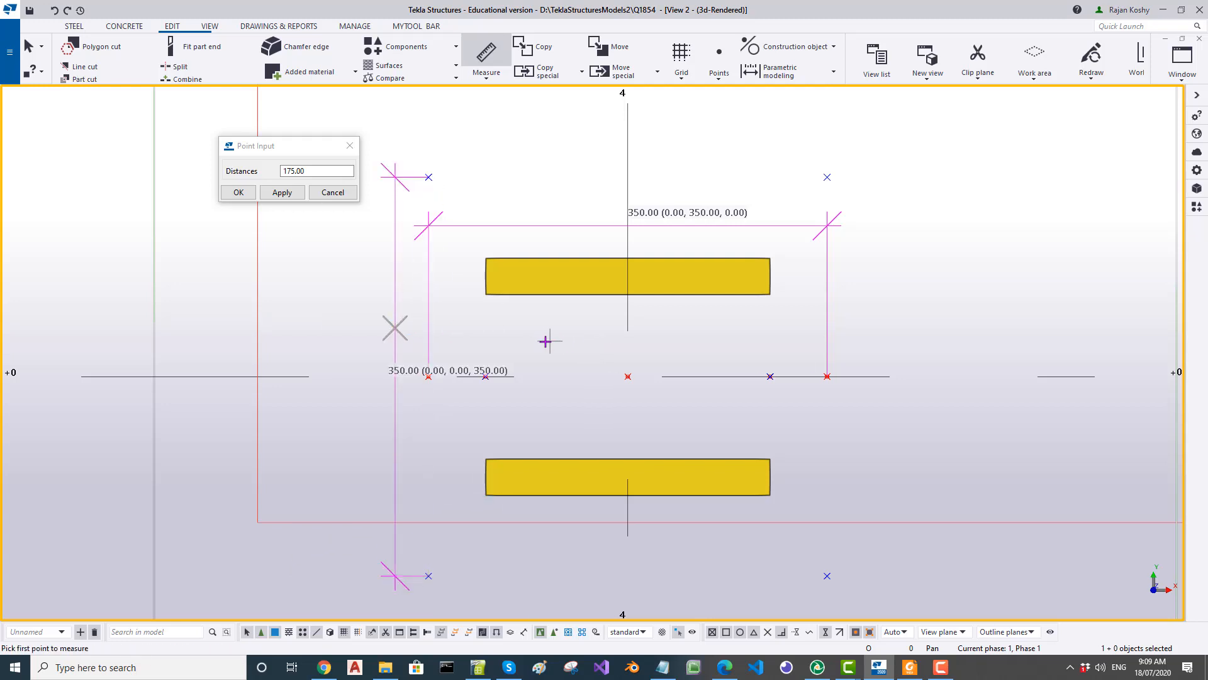
Step: Measure the horizontal distance between the two upper corner points, placing the dimension above them
{"action": "scroll", "coordinate": [544, 343], "scroll_direction": "up", "scroll_amount": 1}
{"action": "scroll", "coordinate": [545, 342], "scroll_direction": "down", "scroll_amount": 2}
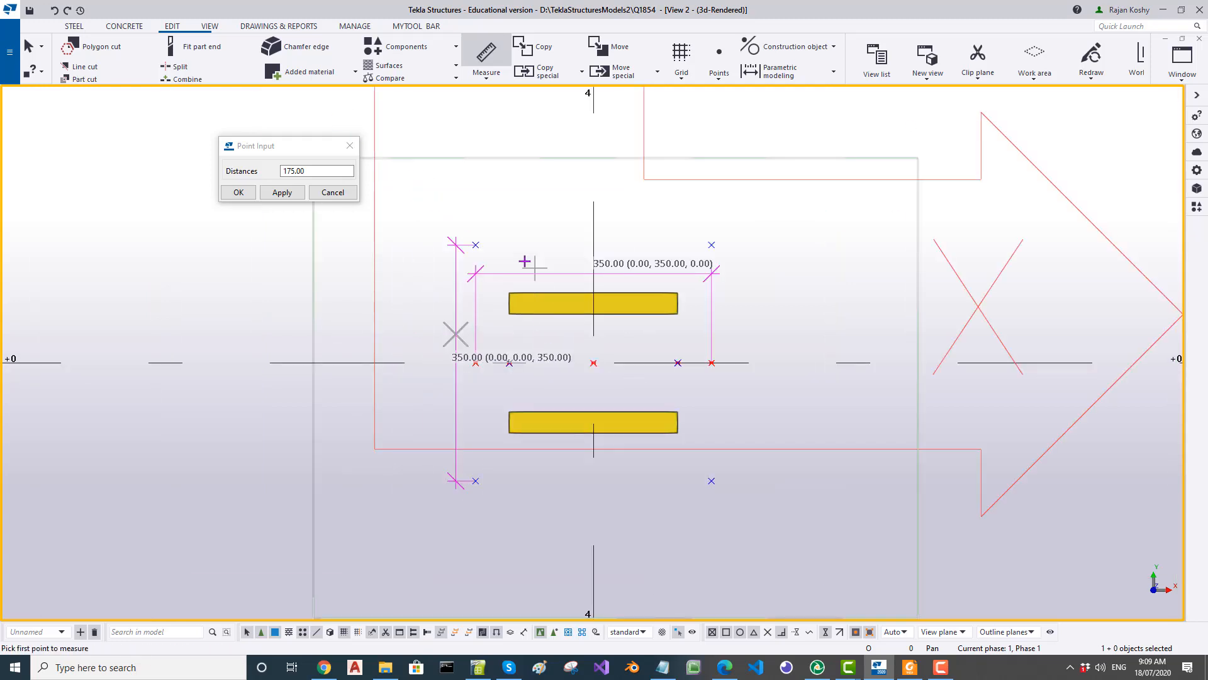
{"action": "left_click", "coordinate": [471, 245]}
{"action": "left_click", "coordinate": [712, 243]}
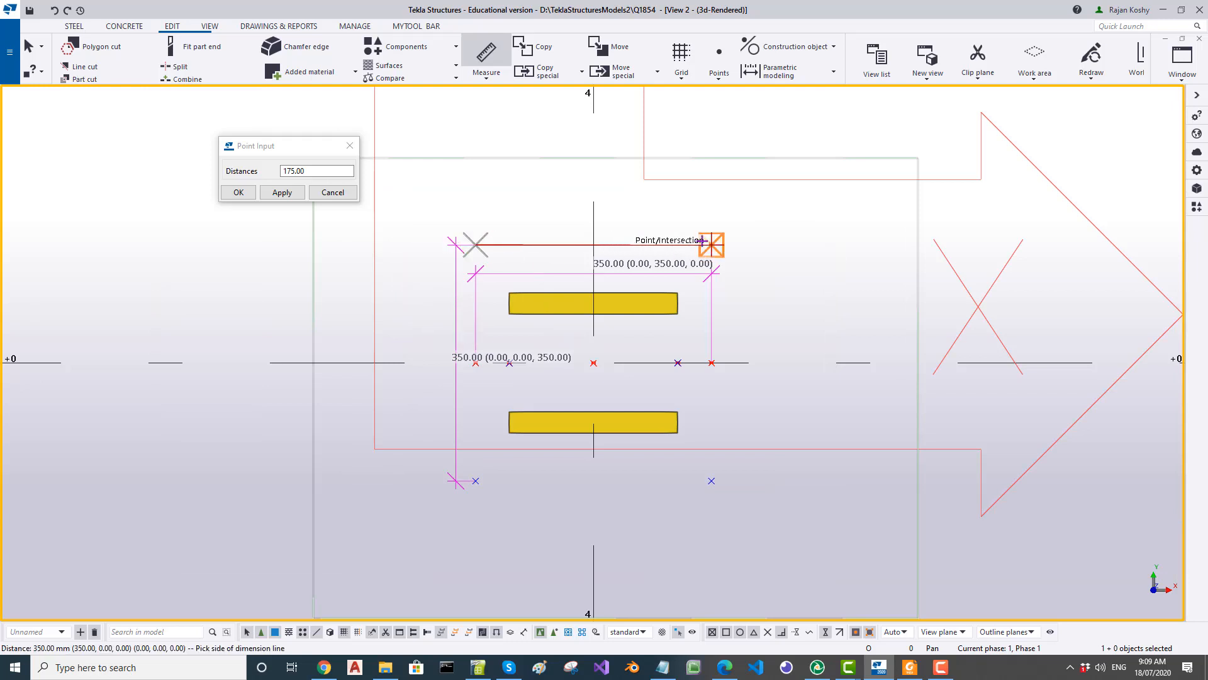
{"action": "left_click", "coordinate": [670, 225]}
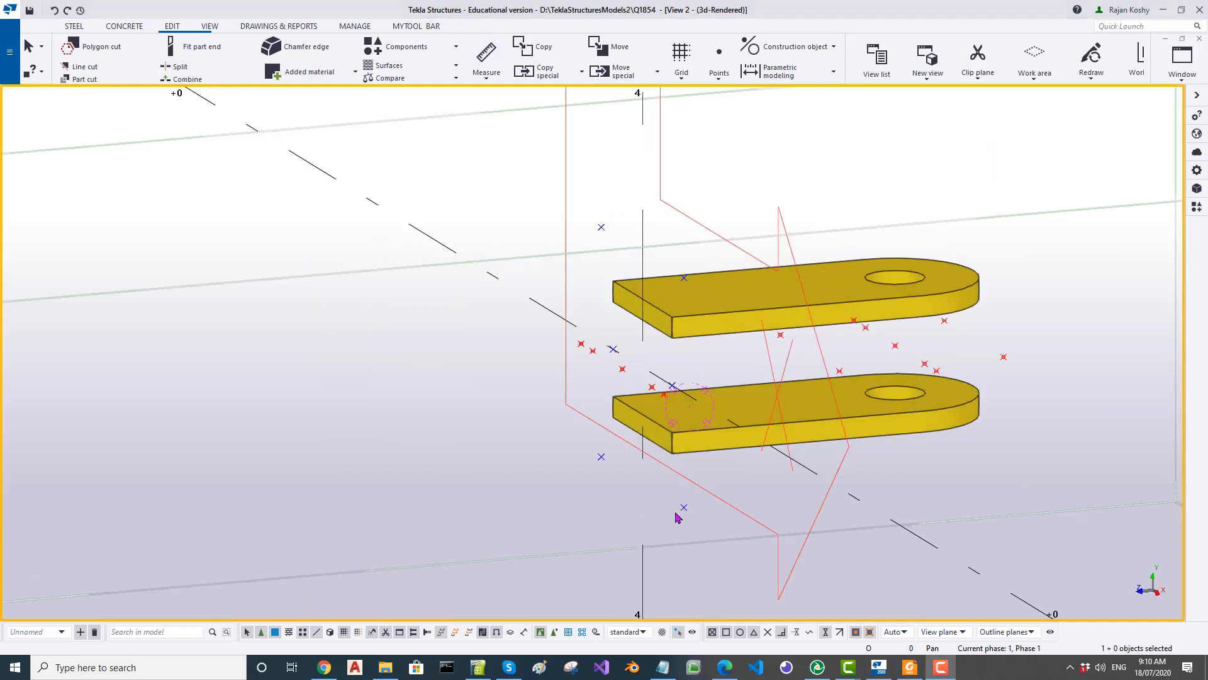
Step: In Foxit Reader's tie side view, draw a vertical line along the end plate's pin-side face and a leftward arrow, and return to Tekla Structures
{"action": "left_click", "coordinate": [909, 669]}
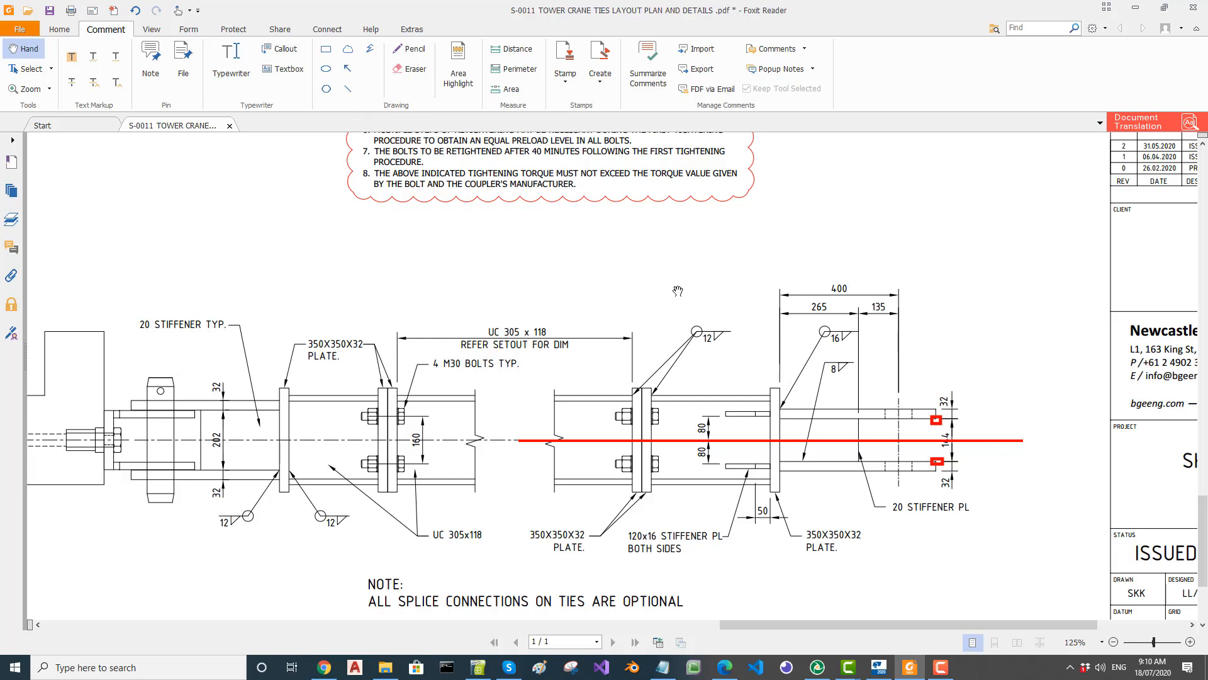
{"action": "left_click", "coordinate": [348, 89]}
{"action": "left_click_drag", "start_coordinate": [782, 406], "coordinate": [780, 518]}
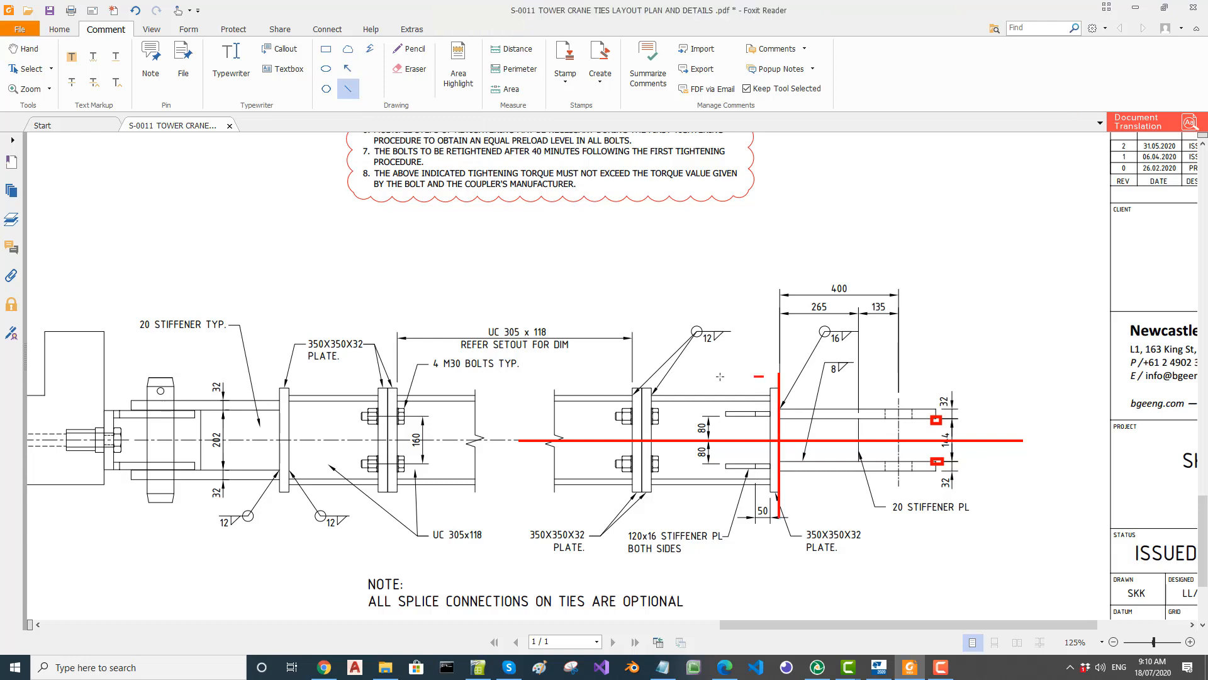
{"action": "left_click_drag", "start_coordinate": [763, 376], "coordinate": [711, 375]}
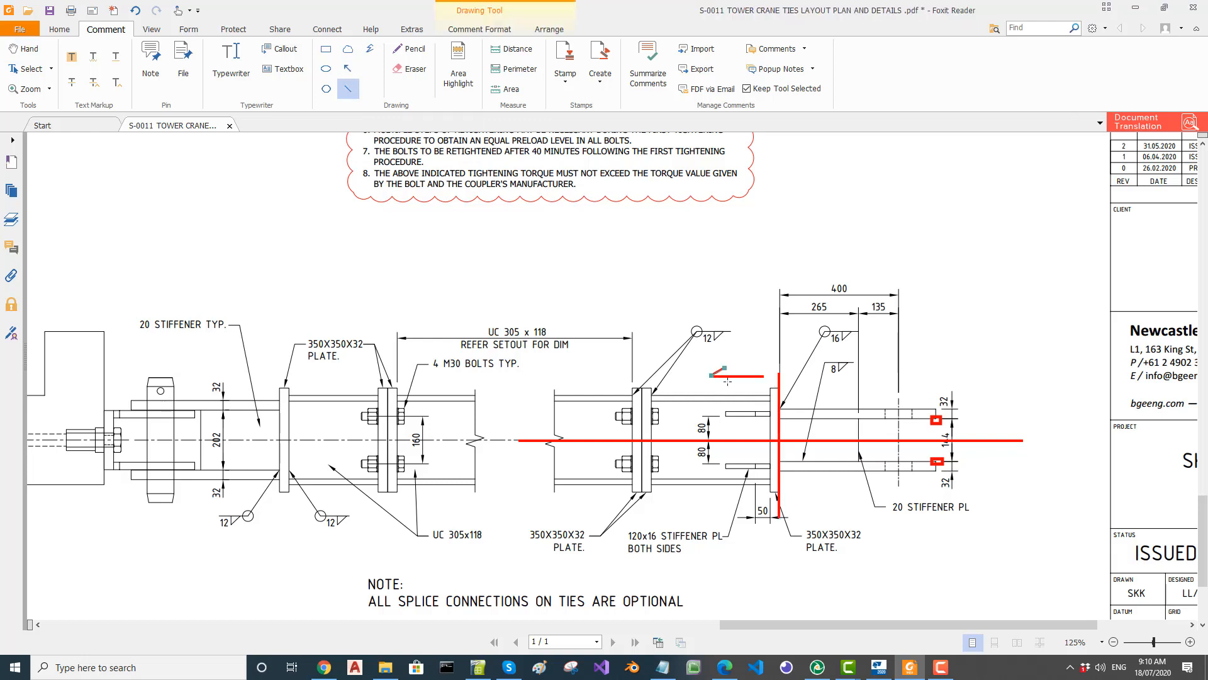
{"action": "key", "text": "alt+Tab"}
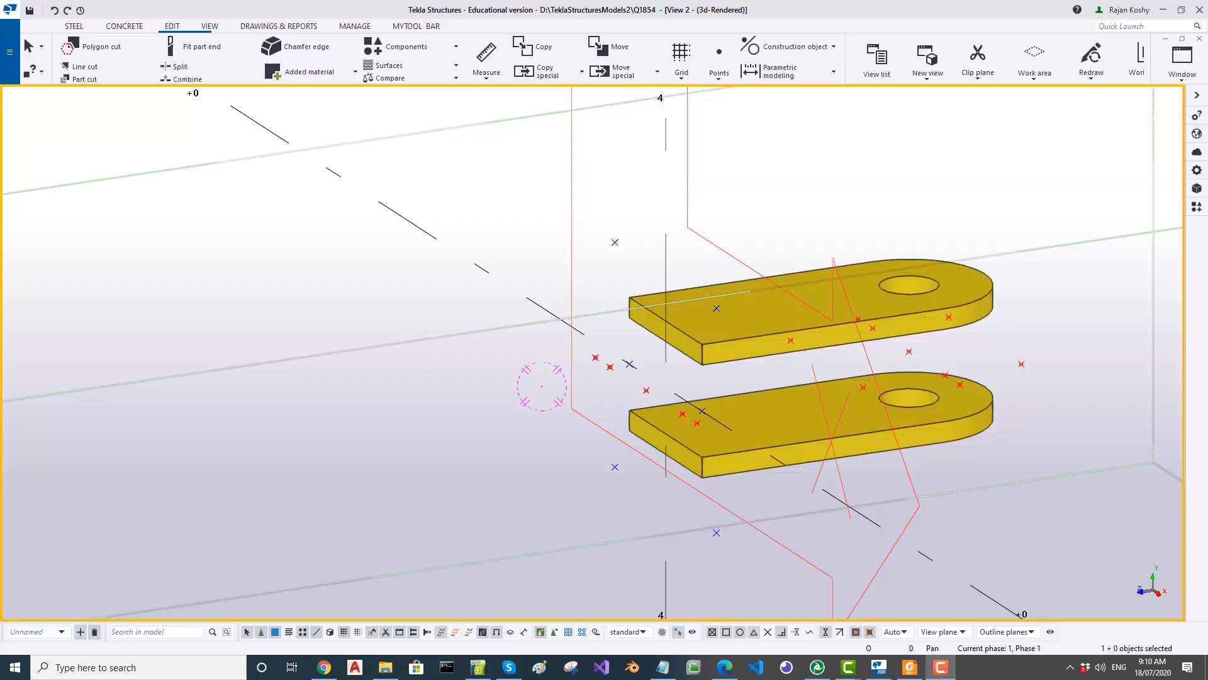
{"action": "left_click", "coordinate": [75, 32]}
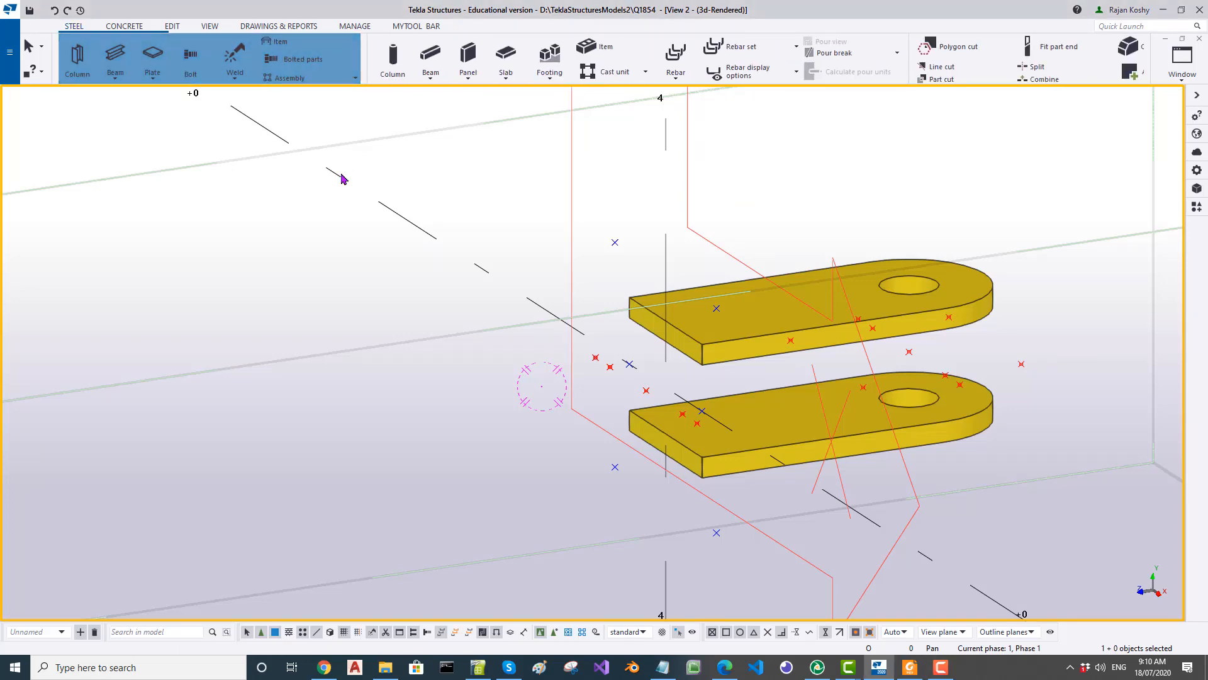
{"action": "left_click", "coordinate": [158, 70]}
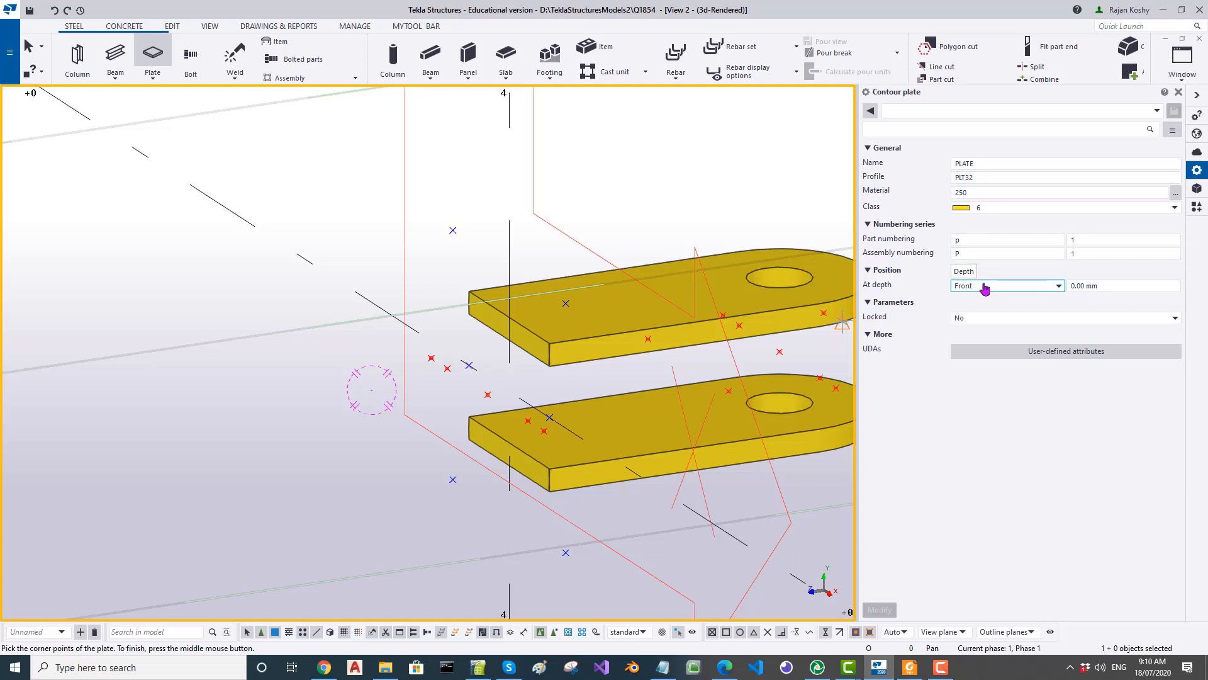
{"action": "right_click", "coordinate": [313, 272]}
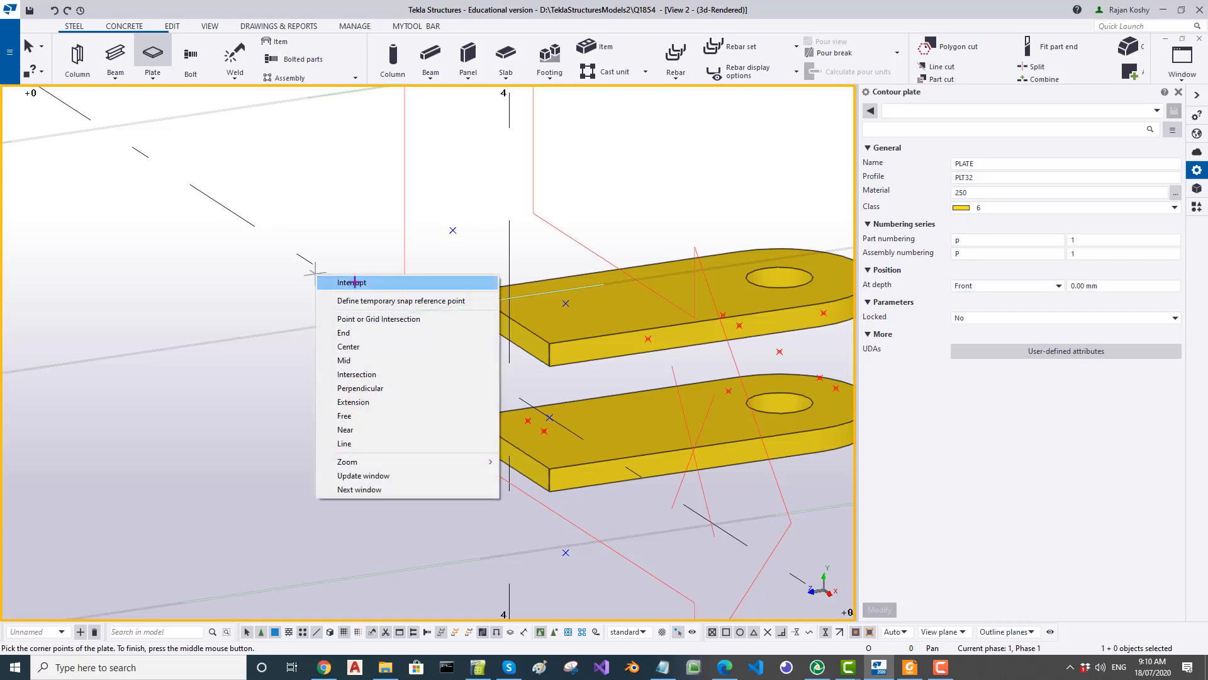
{"action": "left_click", "coordinate": [354, 282]}
Step: Model a class 2 PLT32 contour plate through the four corner points around the pin plates' straight ends
{"action": "key", "text": "ctrl+p"}
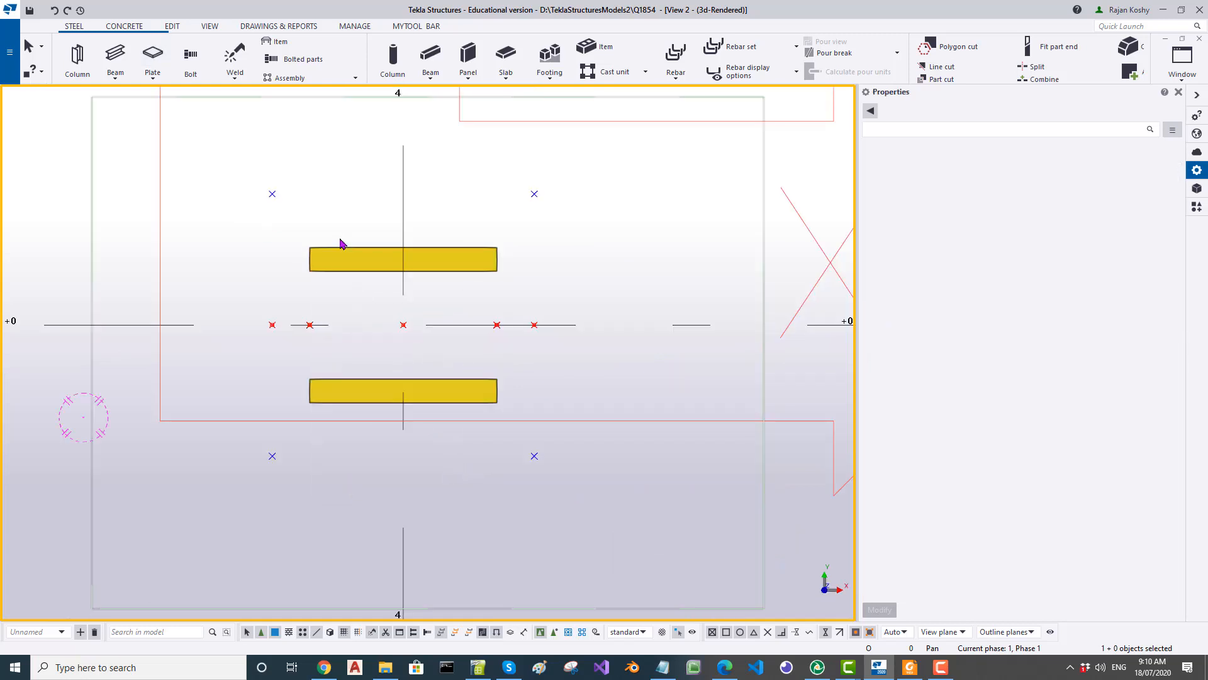
{"action": "left_click", "coordinate": [152, 55]}
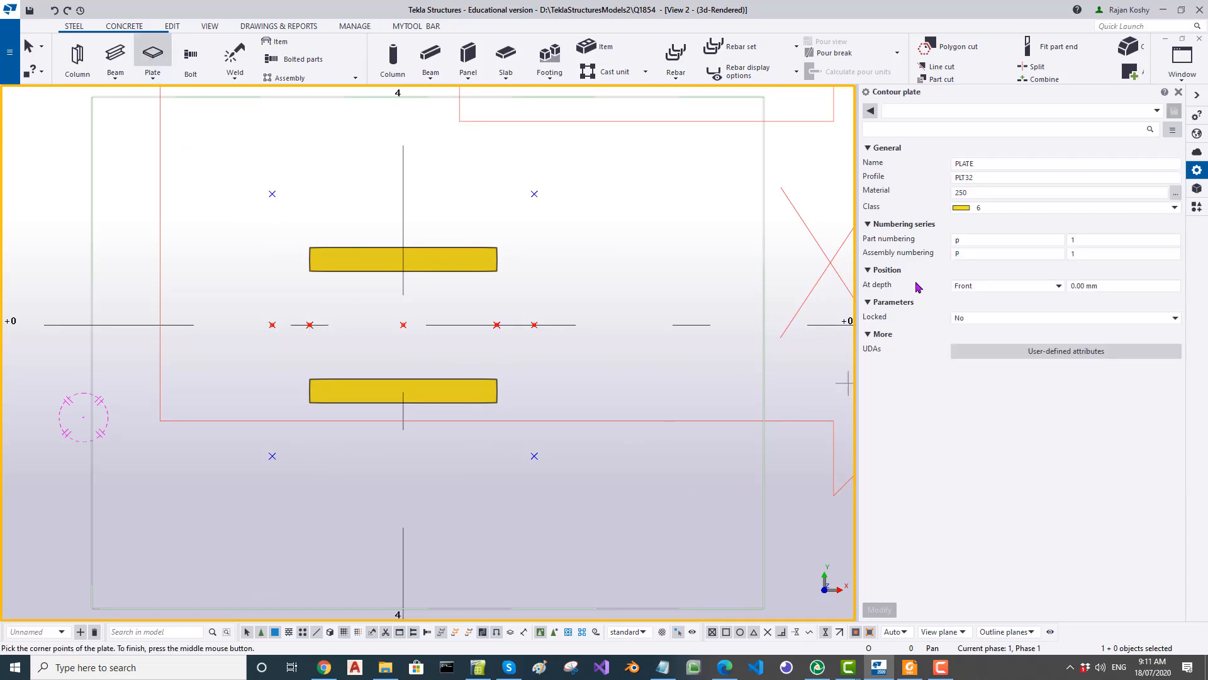
{"action": "left_click", "coordinate": [994, 208]}
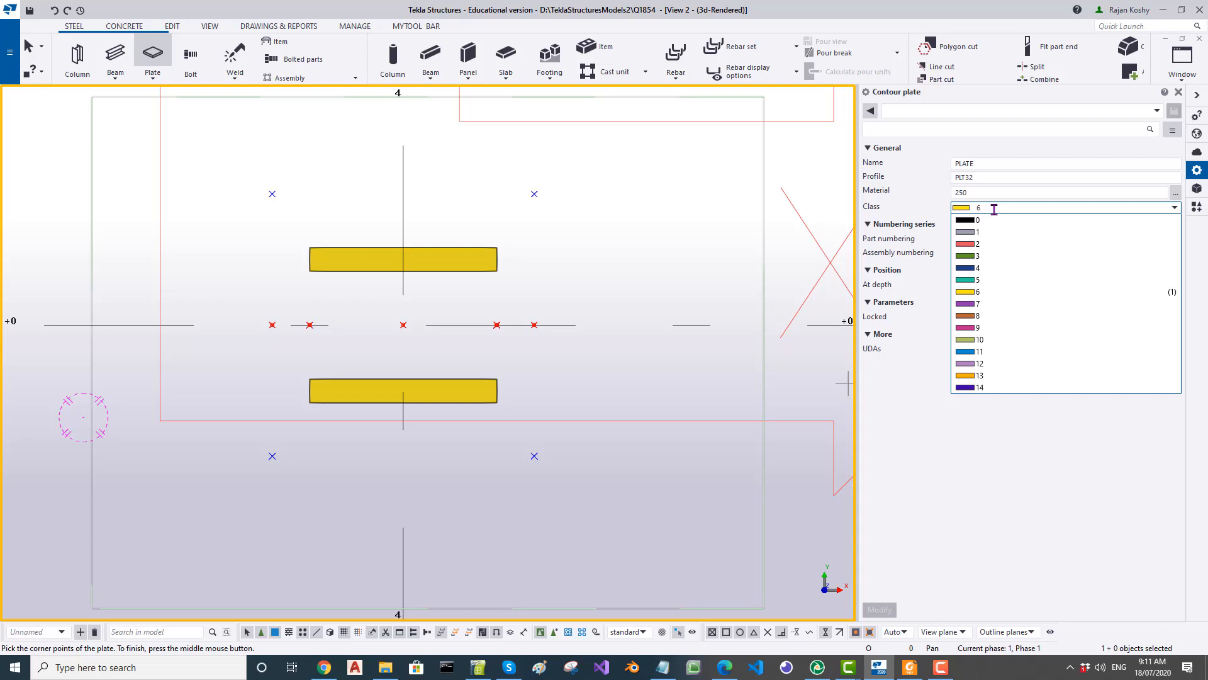
{"action": "left_click", "coordinate": [991, 244]}
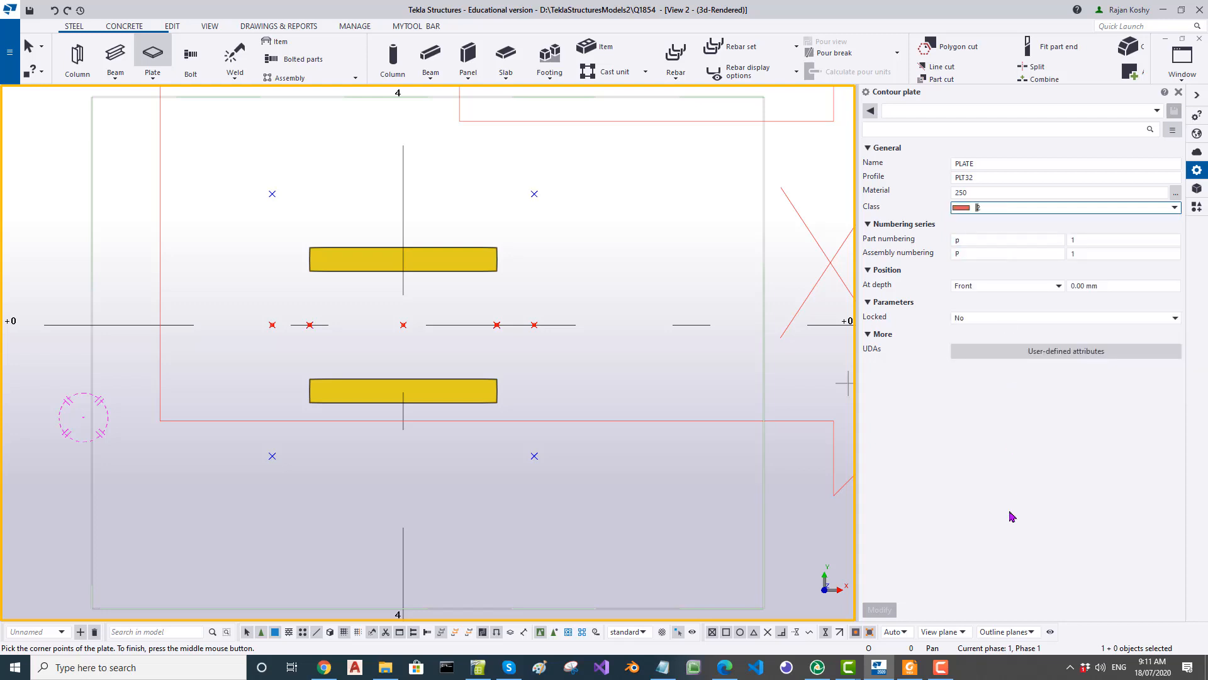
{"action": "left_click", "coordinate": [272, 456]}
{"action": "left_click", "coordinate": [272, 194]}
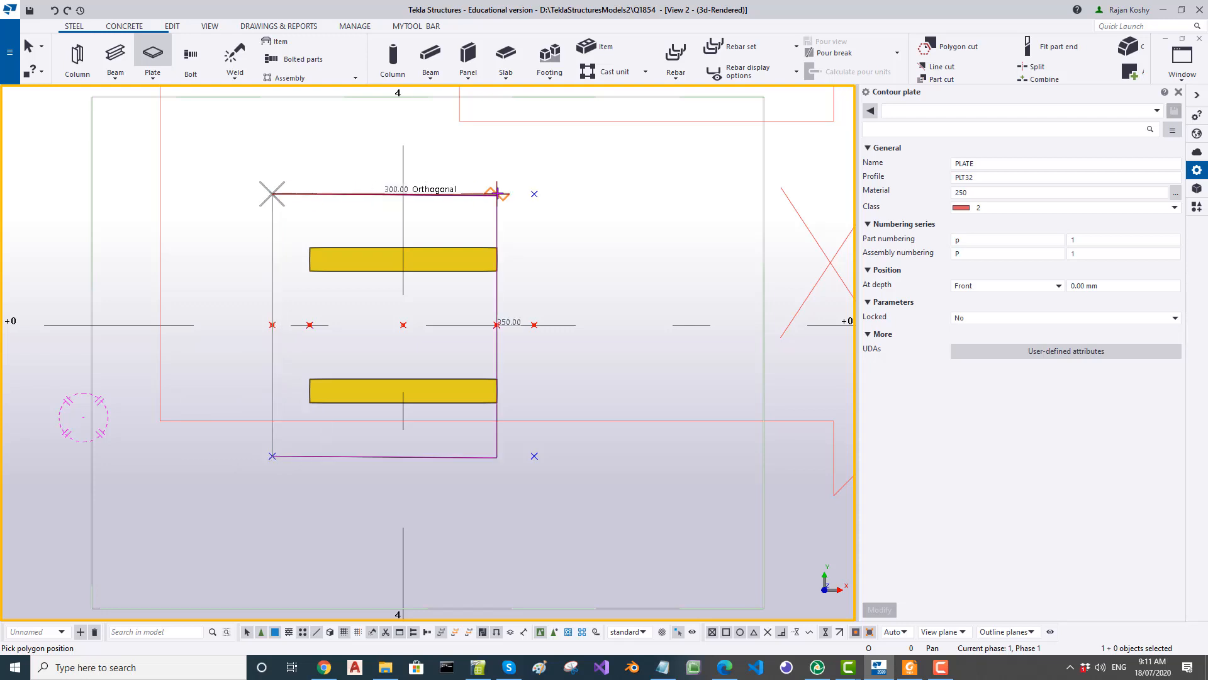
{"action": "left_click", "coordinate": [534, 194]}
{"action": "left_click", "coordinate": [534, 456]}
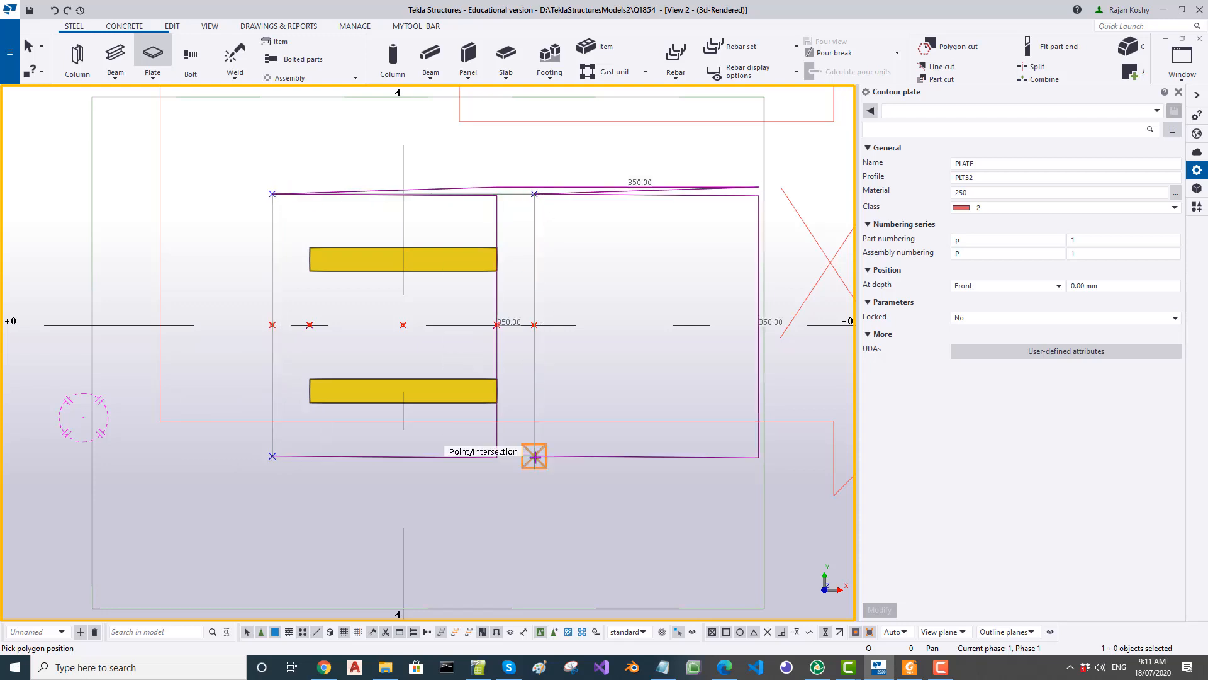
{"action": "middle_click", "coordinate": [534, 456]}
{"action": "scroll", "coordinate": [563, 377], "scroll_direction": "down", "scroll_amount": 2}
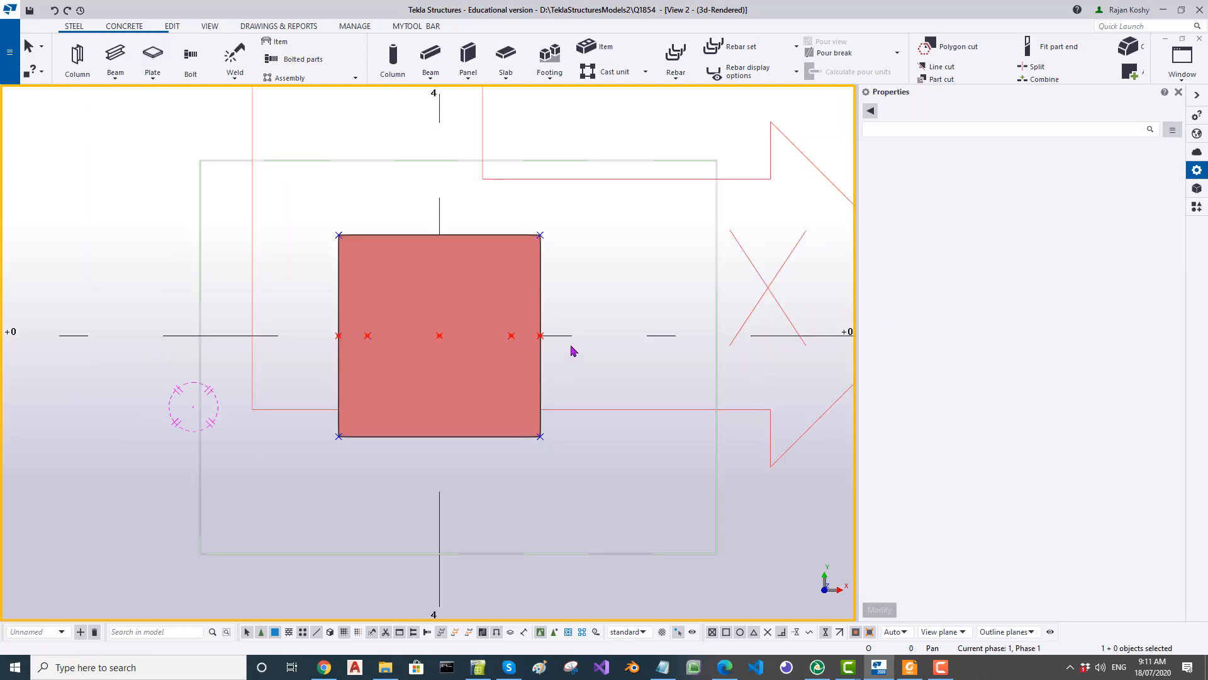
{"action": "mouse_move", "coordinate": [572, 346]}
{"action": "middle_mouse_down", "text": "ctrl"}
{"action": "mouse_move", "coordinate": [469, 391]}
{"action": "mouse_move", "coordinate": [258, 359]}
{"action": "mouse_move", "coordinate": [370, 363]}
{"action": "mouse_move", "coordinate": [248, 475]}
{"action": "middle_mouse_up", "text": "ctrl"}
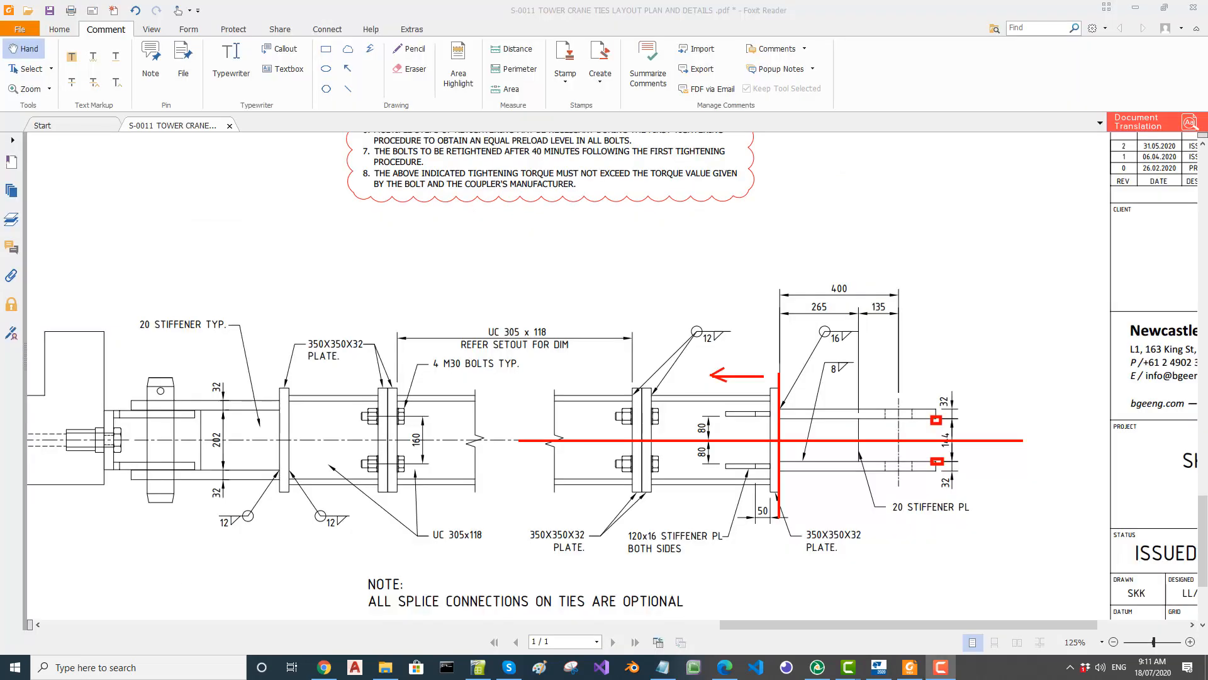
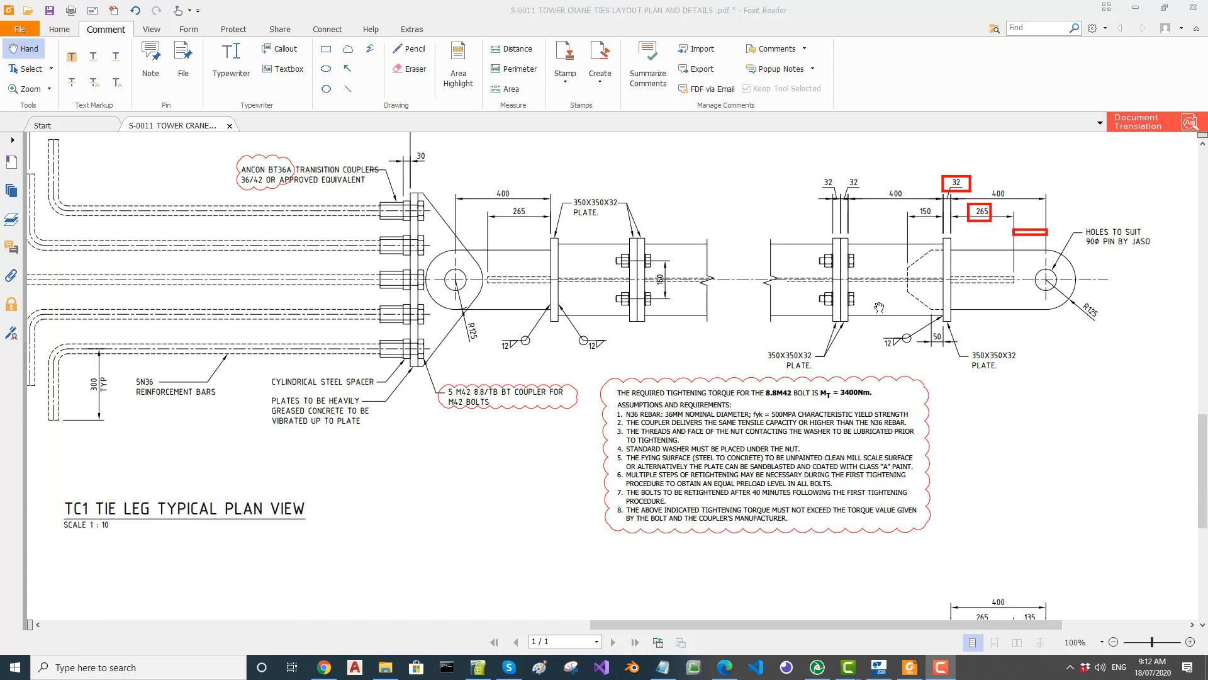
Step: Start a steel beam in Tekla Structures, and switch to Foxit Reader to look up the tie's UC section in the side view
{"action": "left_click", "coordinate": [881, 668]}
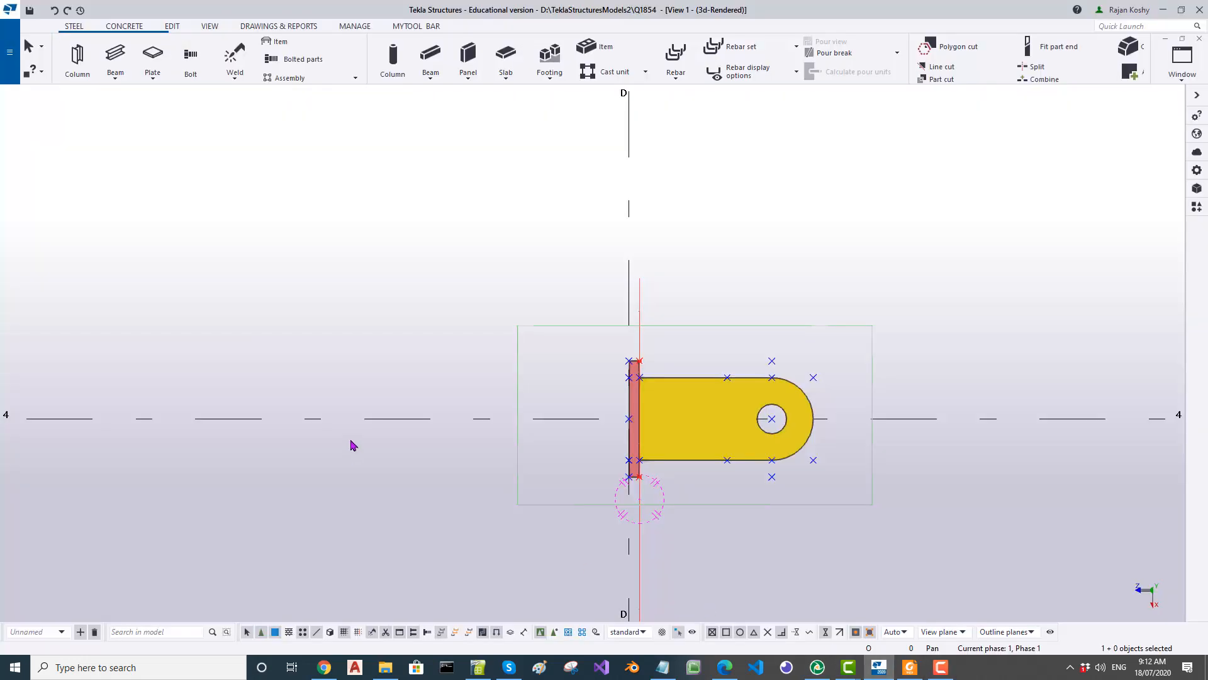
{"action": "left_click", "coordinate": [115, 63]}
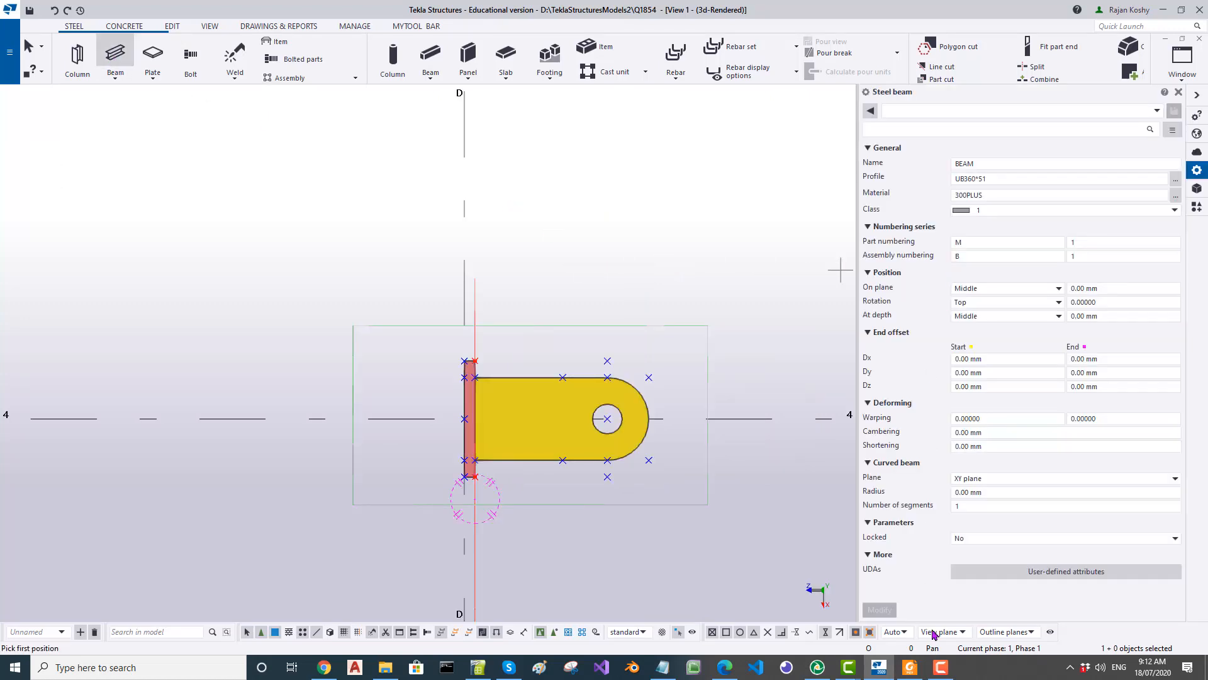
{"action": "left_click", "coordinate": [910, 665]}
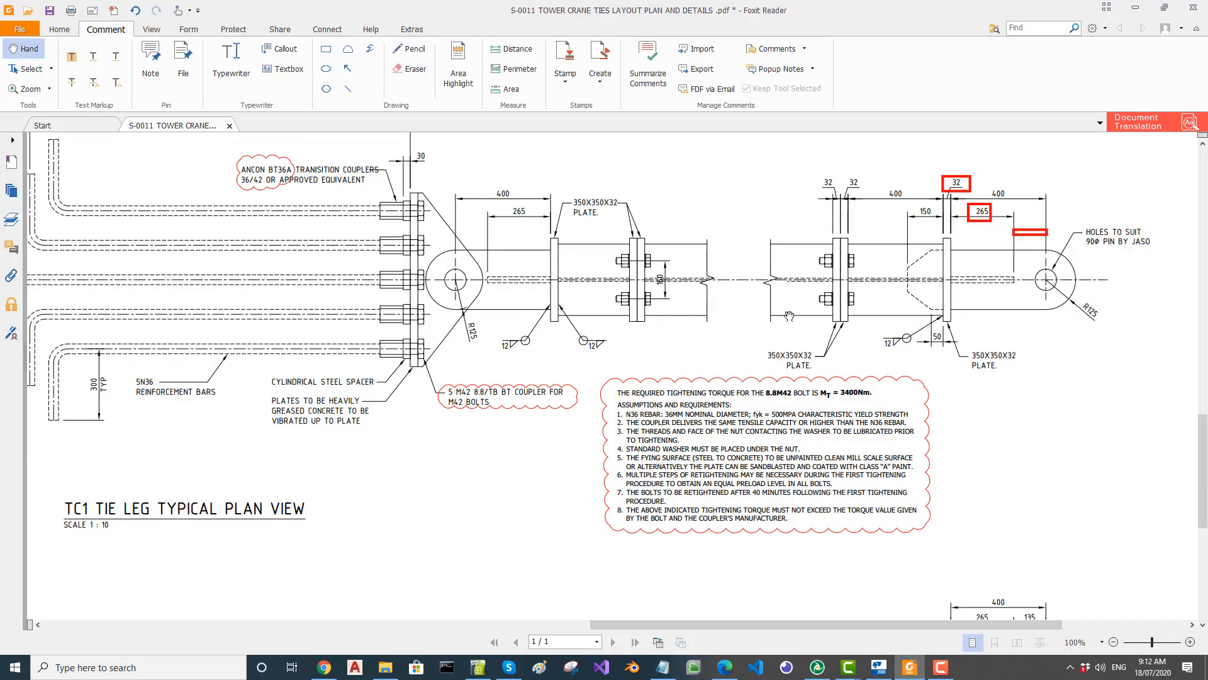
{"action": "scroll", "coordinate": [951, 312], "scroll_direction": "up", "scroll_amount": 2, "text": "ctrl"}
{"action": "scroll", "coordinate": [896, 370], "scroll_direction": "down", "scroll_amount": 3, "text": "ctrl"}
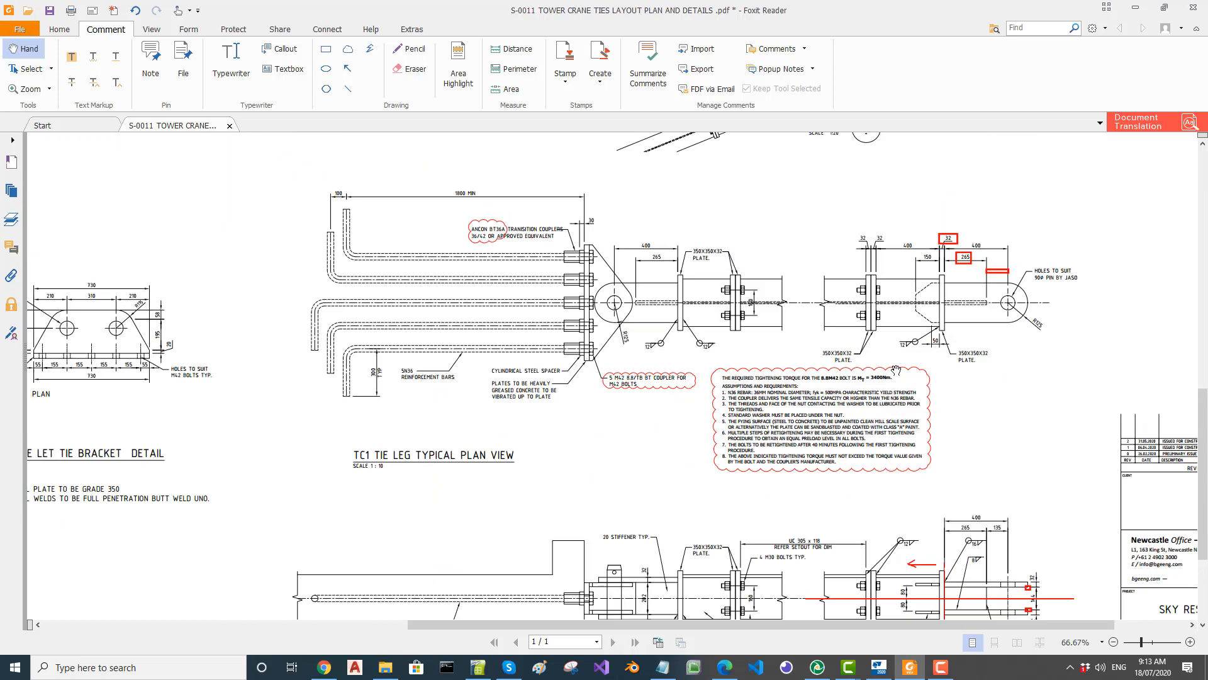
{"action": "scroll", "coordinate": [827, 371], "scroll_direction": "down", "scroll_amount": 2}
{"action": "scroll", "coordinate": [772, 541], "scroll_direction": "up", "scroll_amount": 3, "text": "ctrl"}
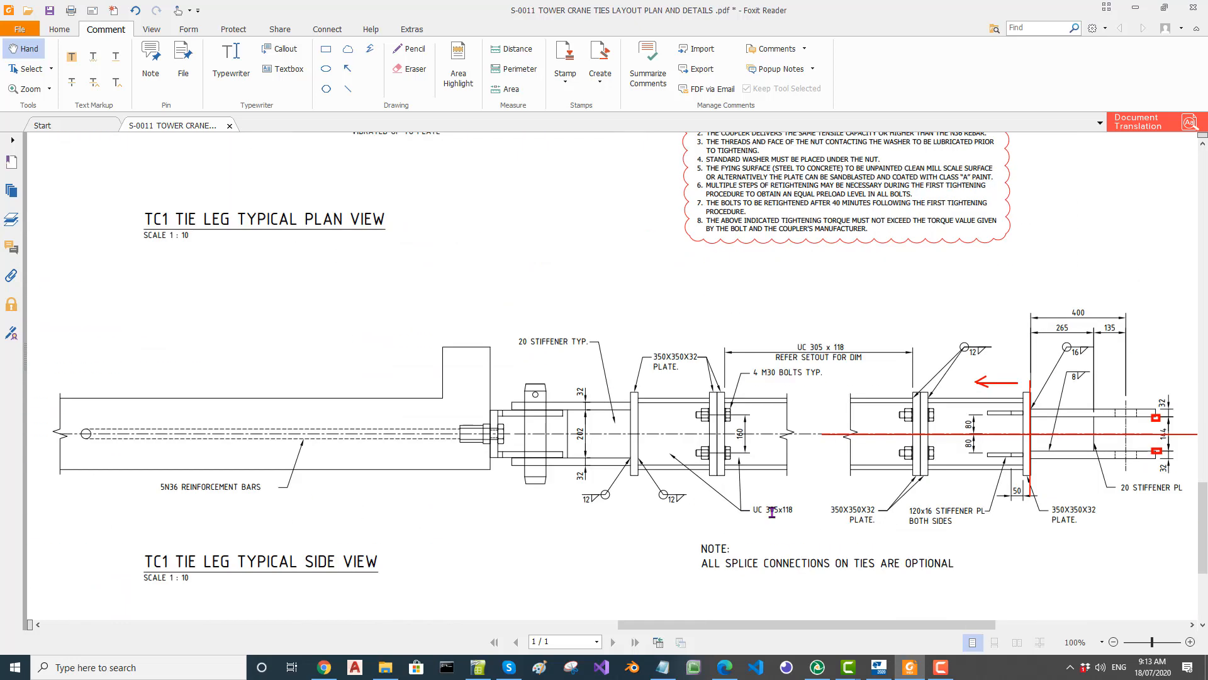
Step: Switch back to Tekla Structures and set the steel beam's profile to UC310*118 from the profile catalogue
{"action": "left_click", "coordinate": [889, 671]}
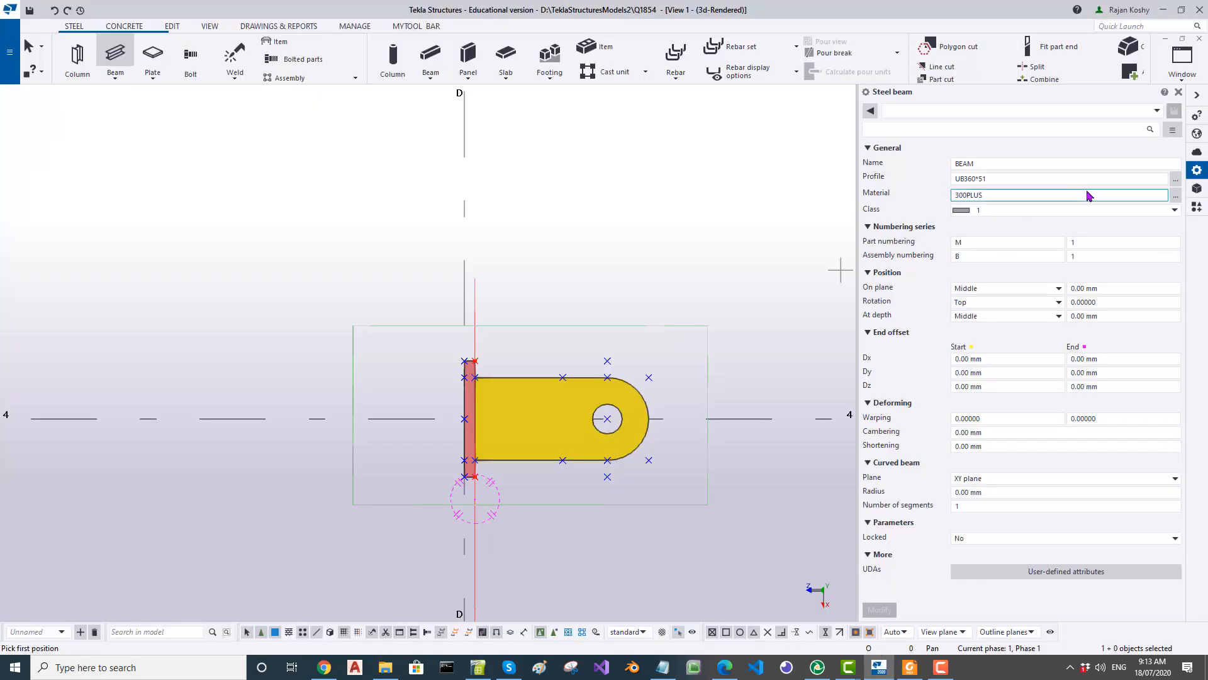
{"action": "left_click", "coordinate": [1174, 186]}
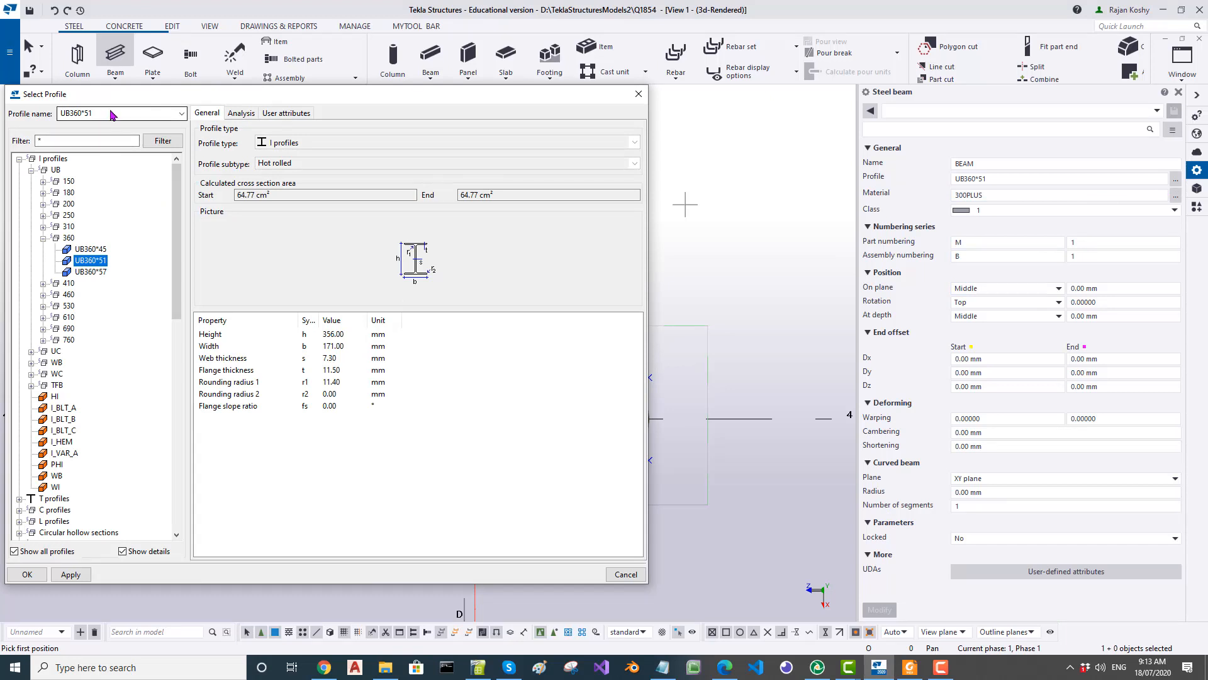
{"action": "left_click", "coordinate": [42, 238]}
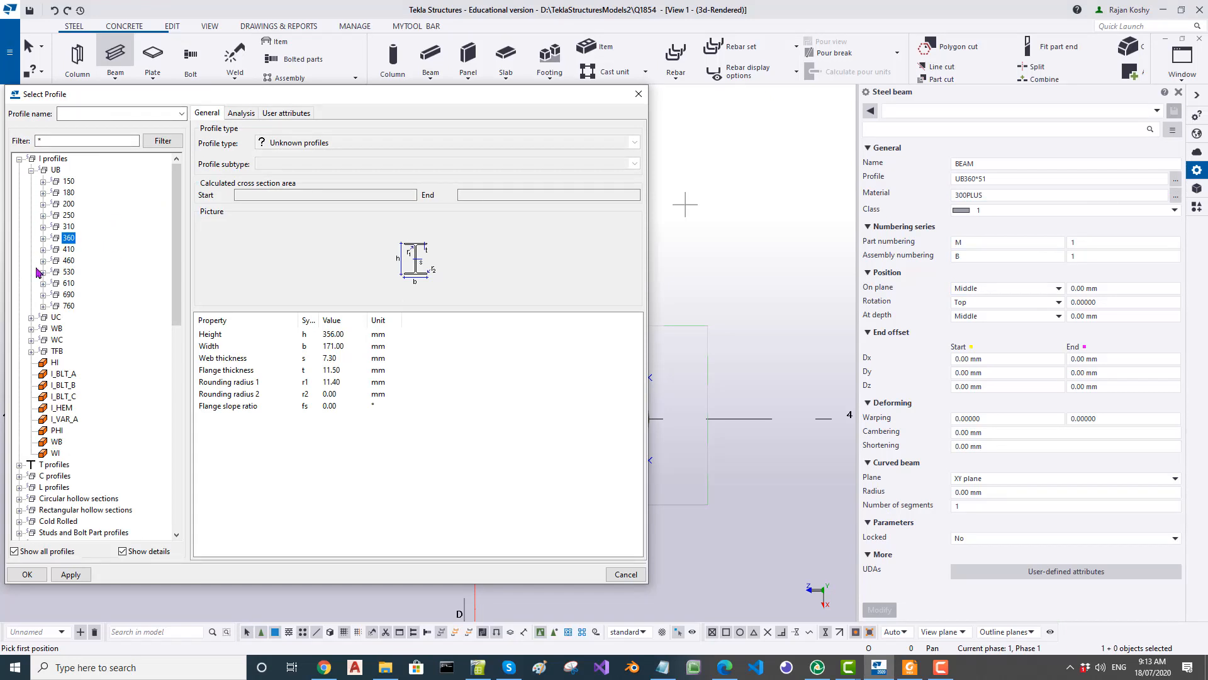
{"action": "left_click", "coordinate": [30, 318]}
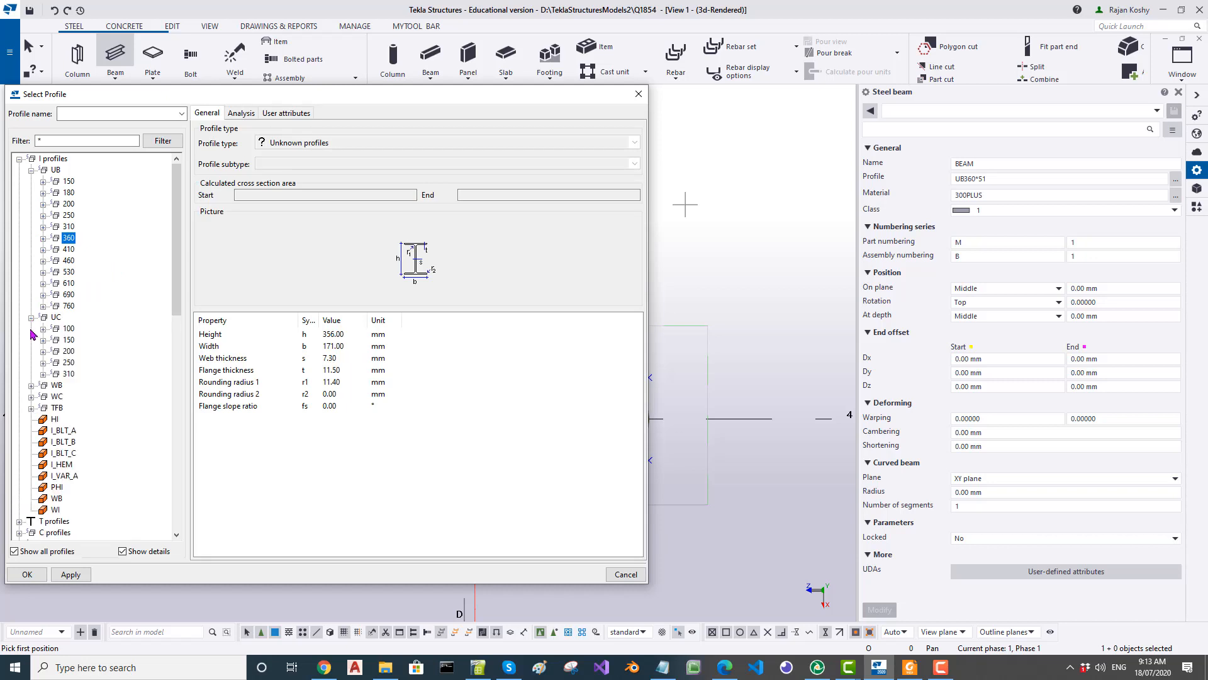
{"action": "left_click", "coordinate": [43, 375]}
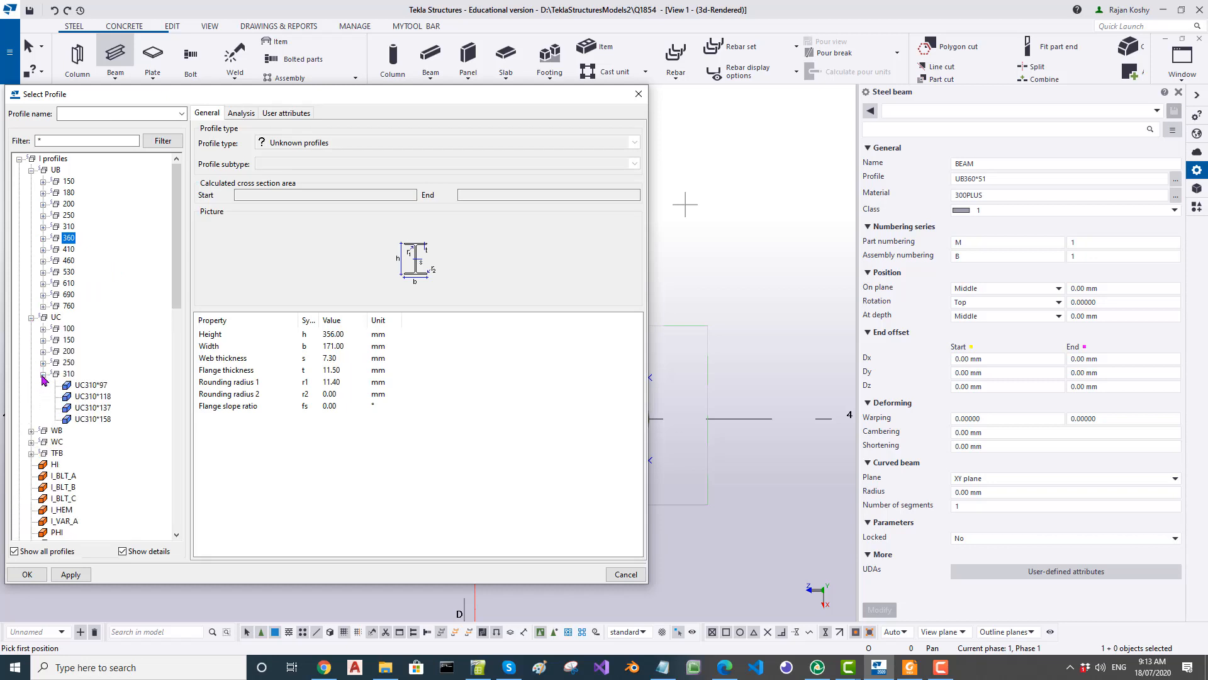
{"action": "left_click", "coordinate": [101, 397]}
{"action": "left_click", "coordinate": [69, 575]}
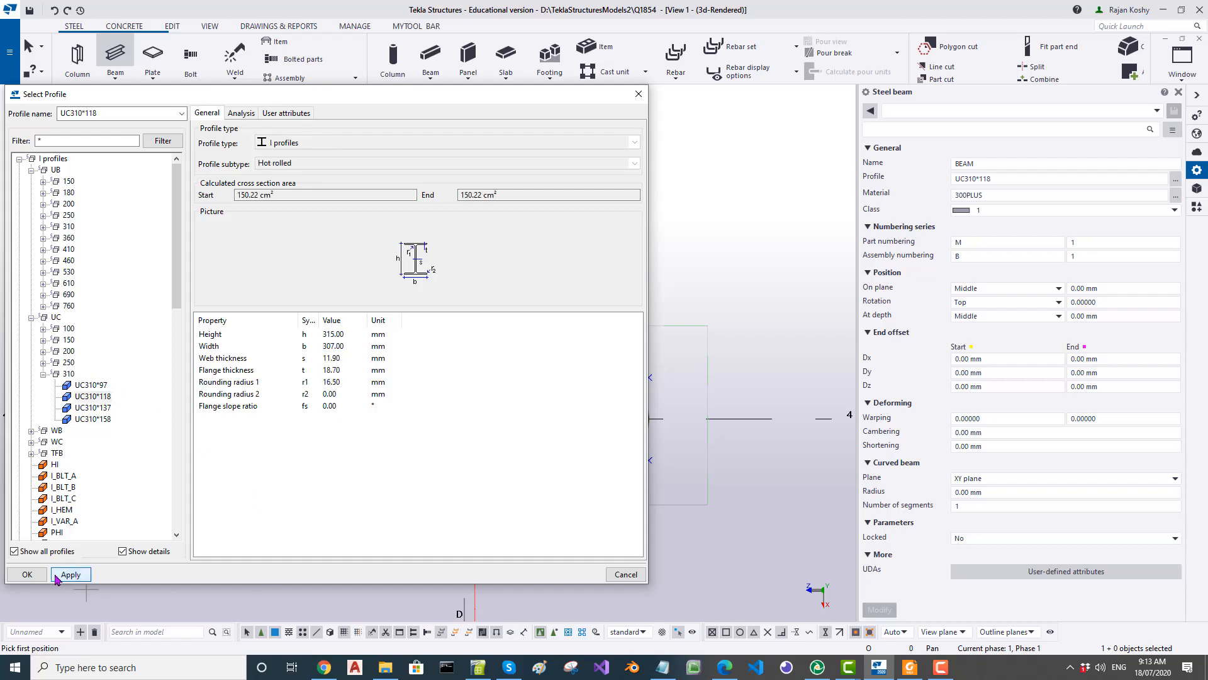
{"action": "left_click", "coordinate": [28, 574]}
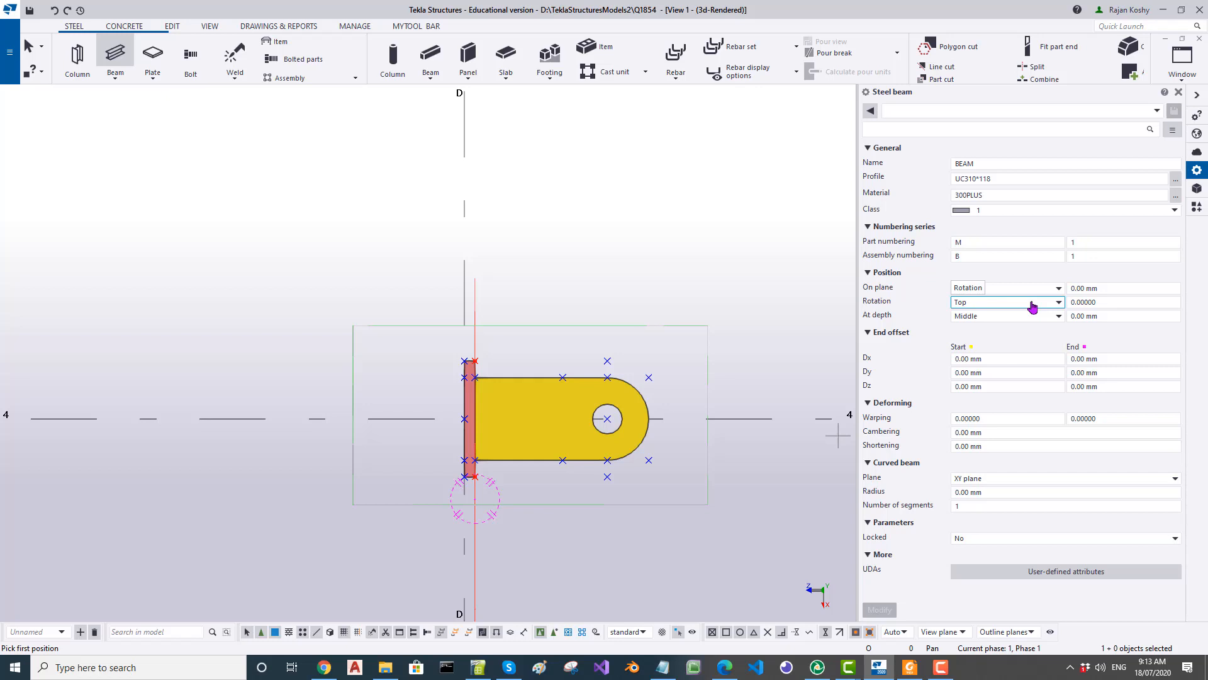
{"action": "scroll", "coordinate": [446, 417], "scroll_direction": "down", "scroll_amount": 1}
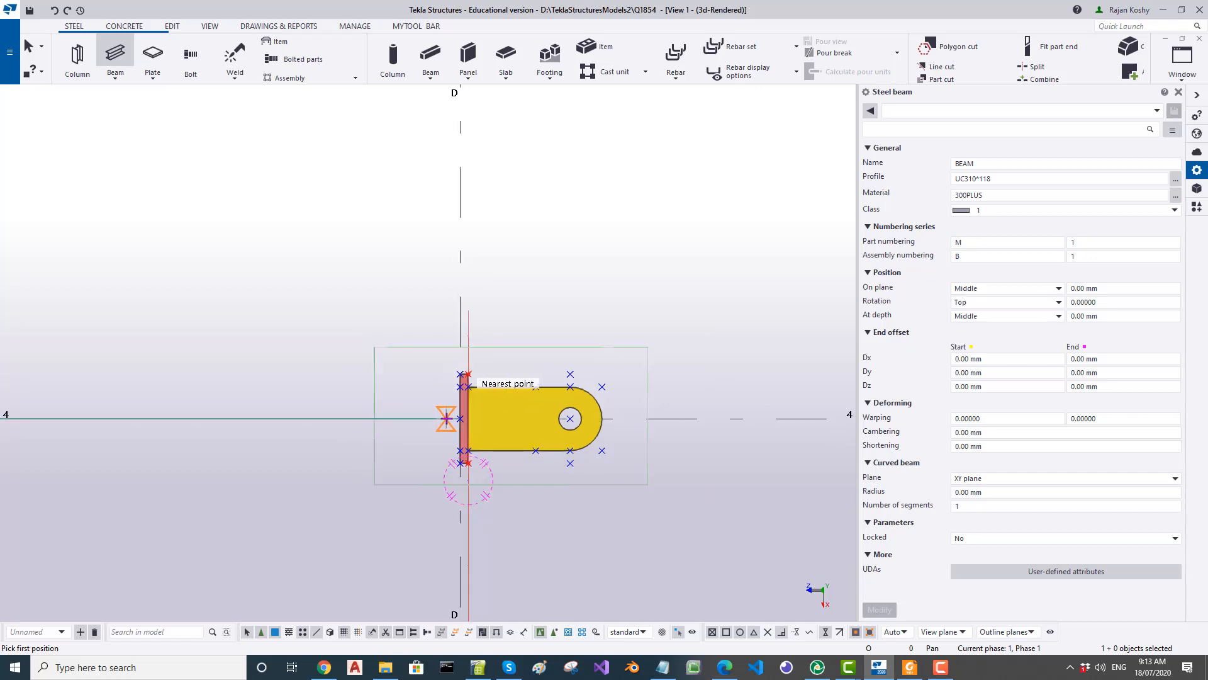
Step: Look up the UC stub's length beside the end plate in Foxit Reader's tie leg plan view, and return to Tekla Structures
{"action": "left_click", "coordinate": [907, 669]}
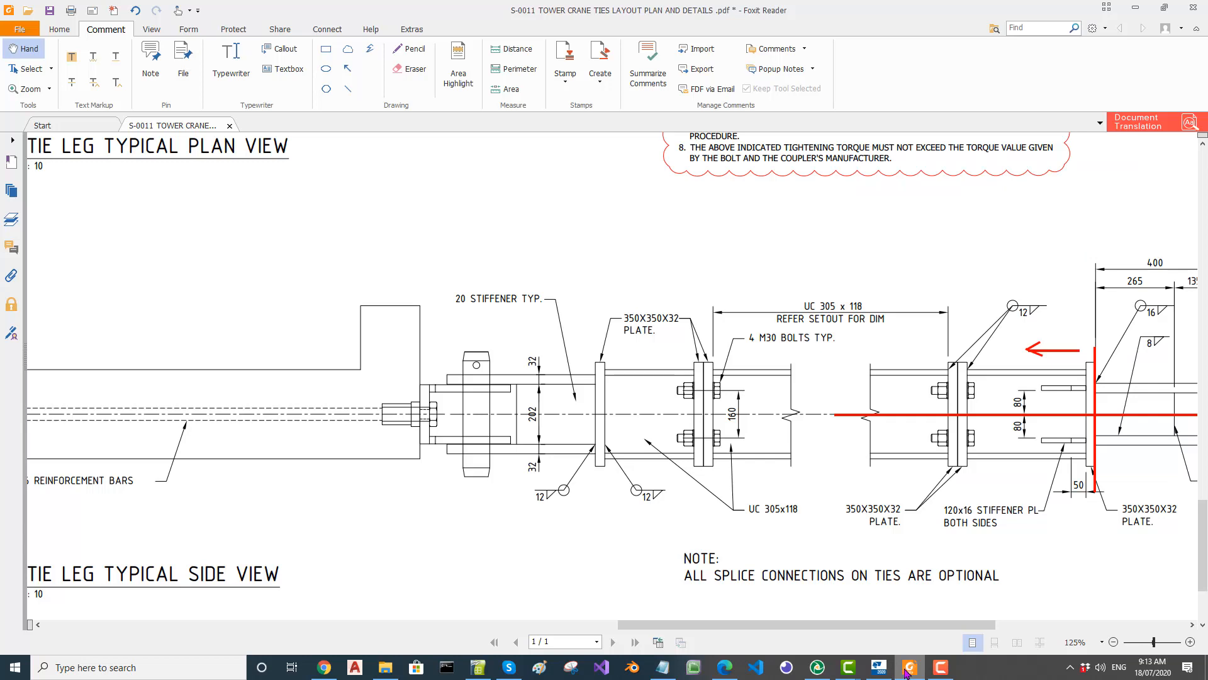
{"action": "scroll", "coordinate": [890, 532], "scroll_direction": "down", "scroll_amount": 2, "text": "ctrl"}
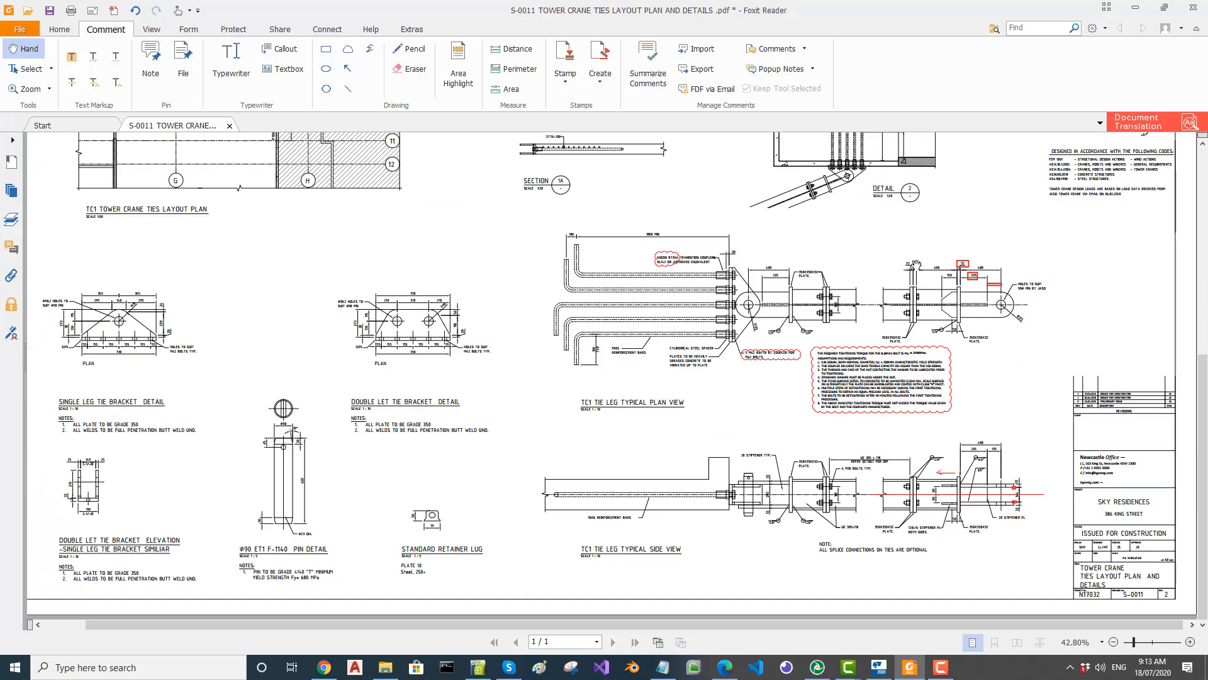
{"action": "scroll", "coordinate": [925, 267], "scroll_direction": "up", "scroll_amount": 2, "text": "ctrl"}
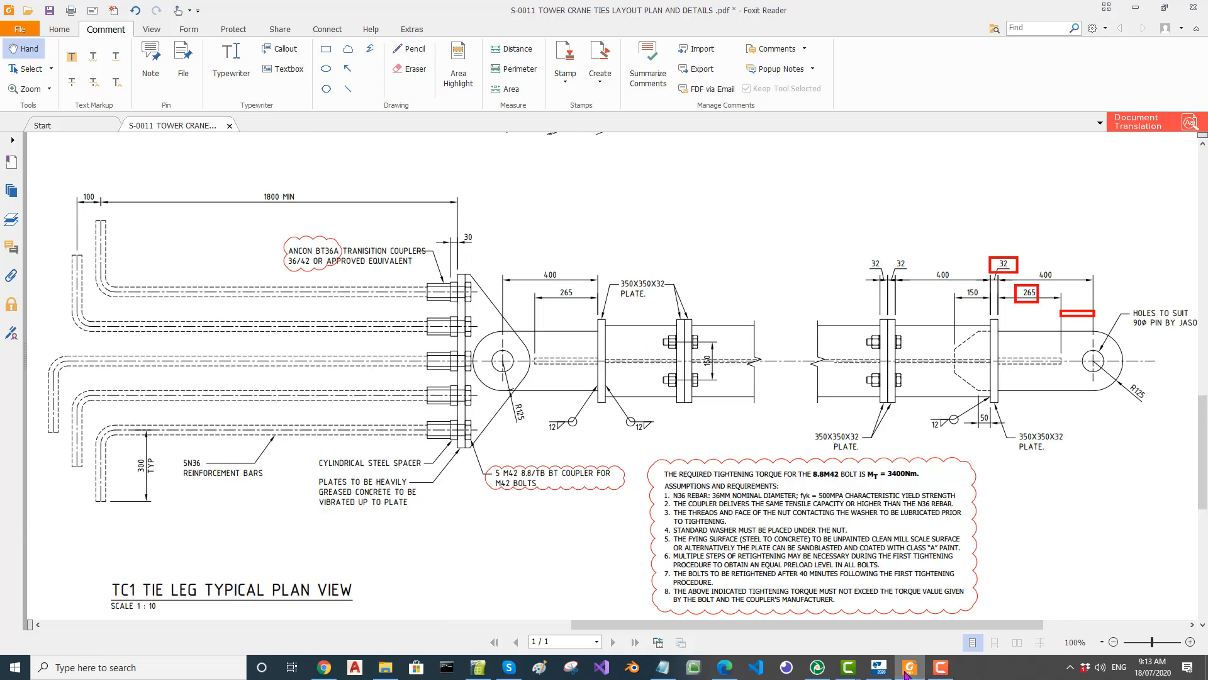
{"action": "left_click", "coordinate": [879, 666]}
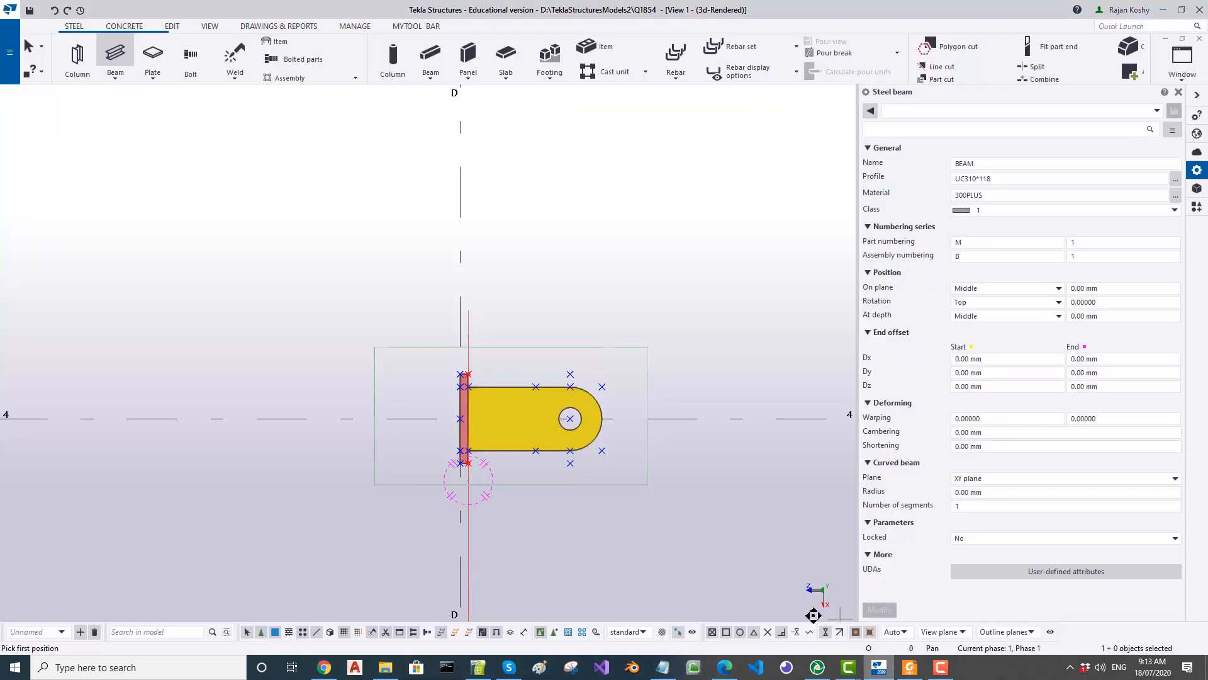
Step: Place the UC310*118 beam from the end plate's outer face centre, running 400 mm along grid line 4 away from the pin plates
{"action": "left_click", "coordinate": [460, 419]}
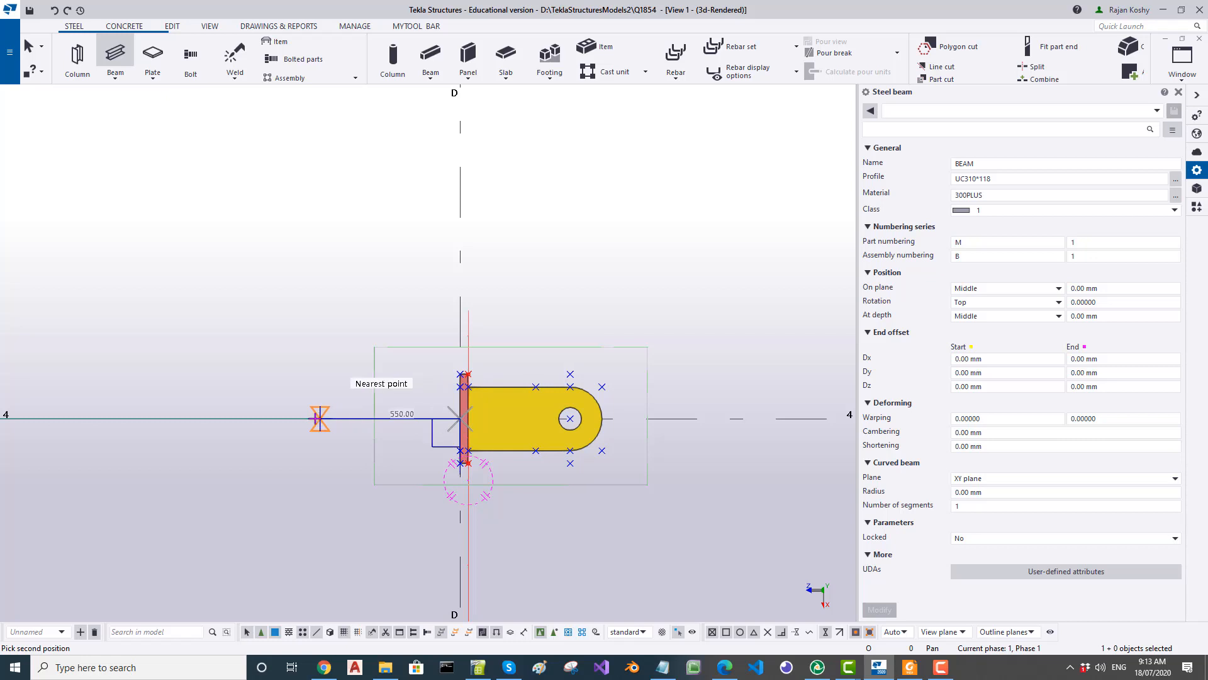
{"action": "type", "text": "400"}
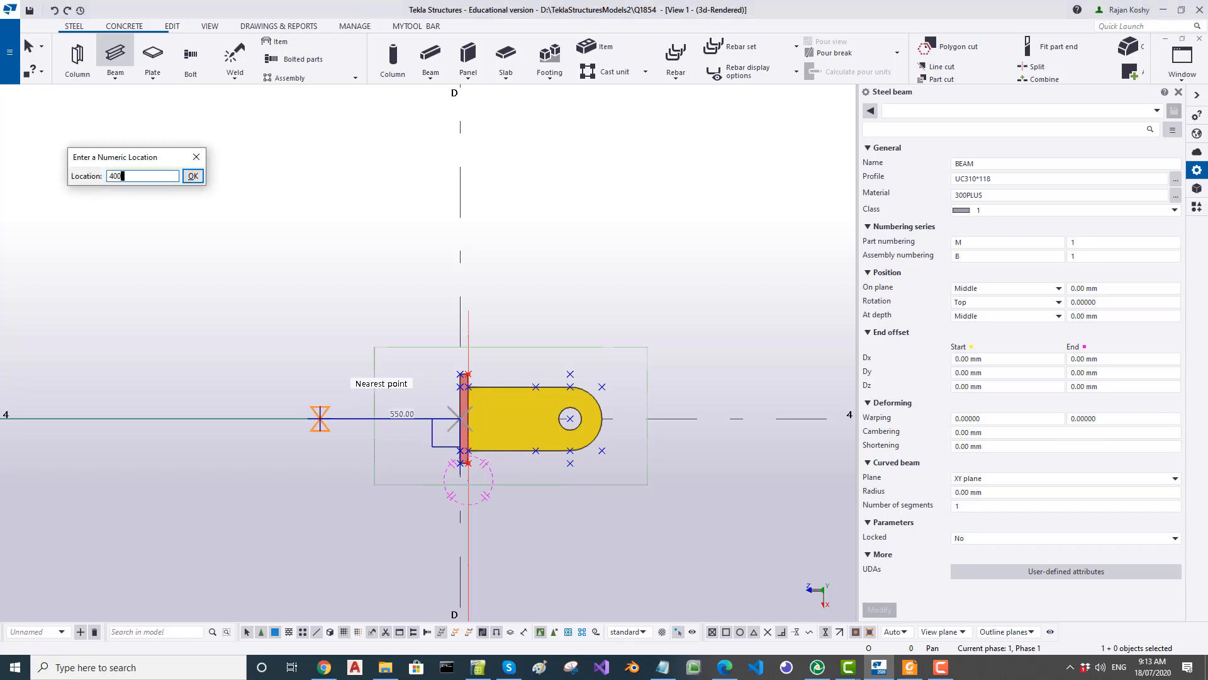
{"action": "key", "text": "Return"}
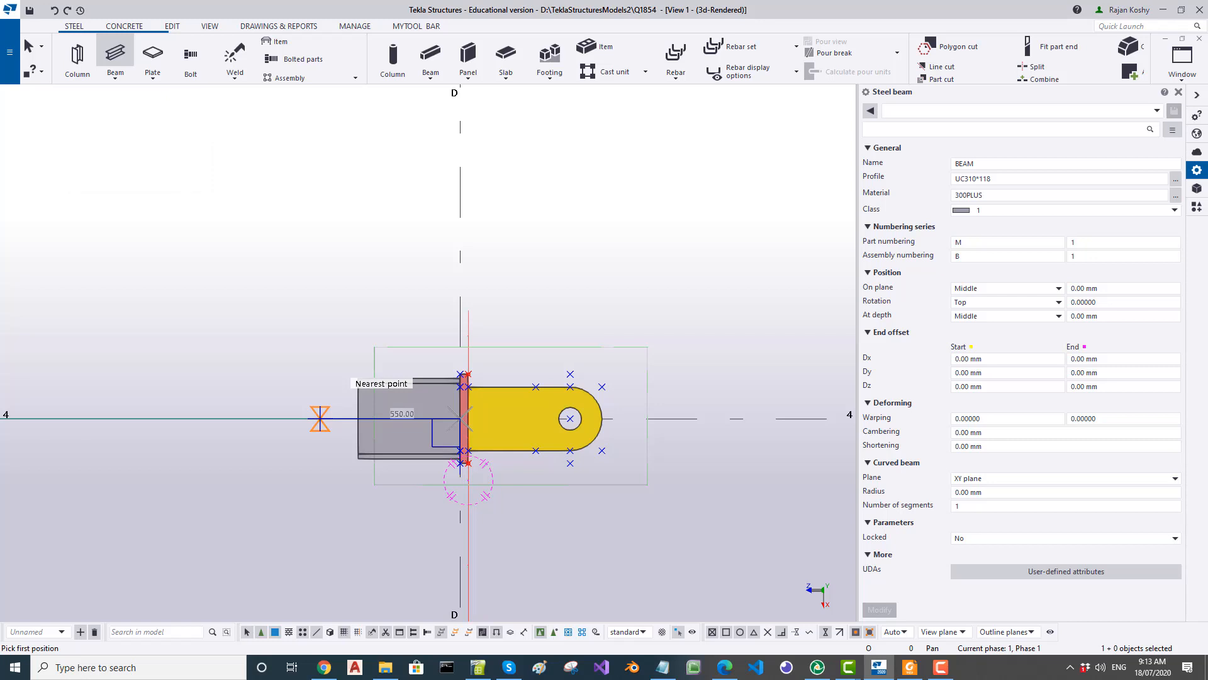
{"action": "key", "text": "Escape"}
Step: Activate the model view showing the UC beam, end plate and pin plates for a view command
{"action": "scroll", "coordinate": [430, 433], "scroll_direction": "up", "scroll_amount": 3}
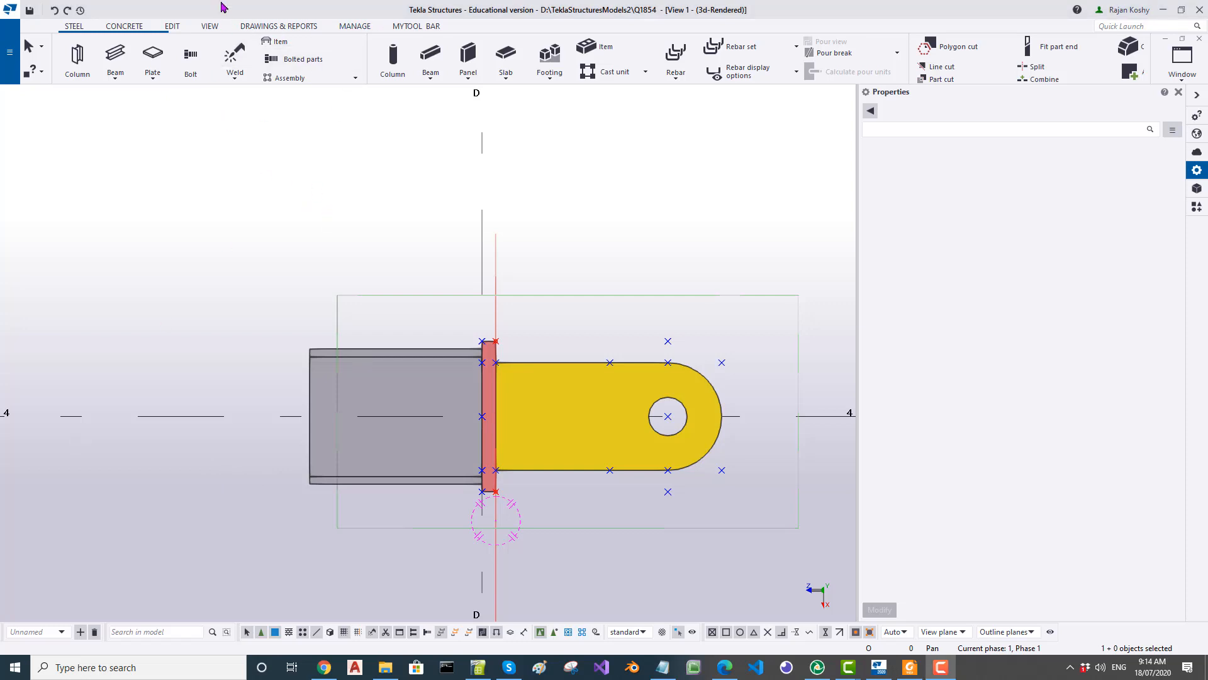
{"action": "left_click", "coordinate": [209, 25]}
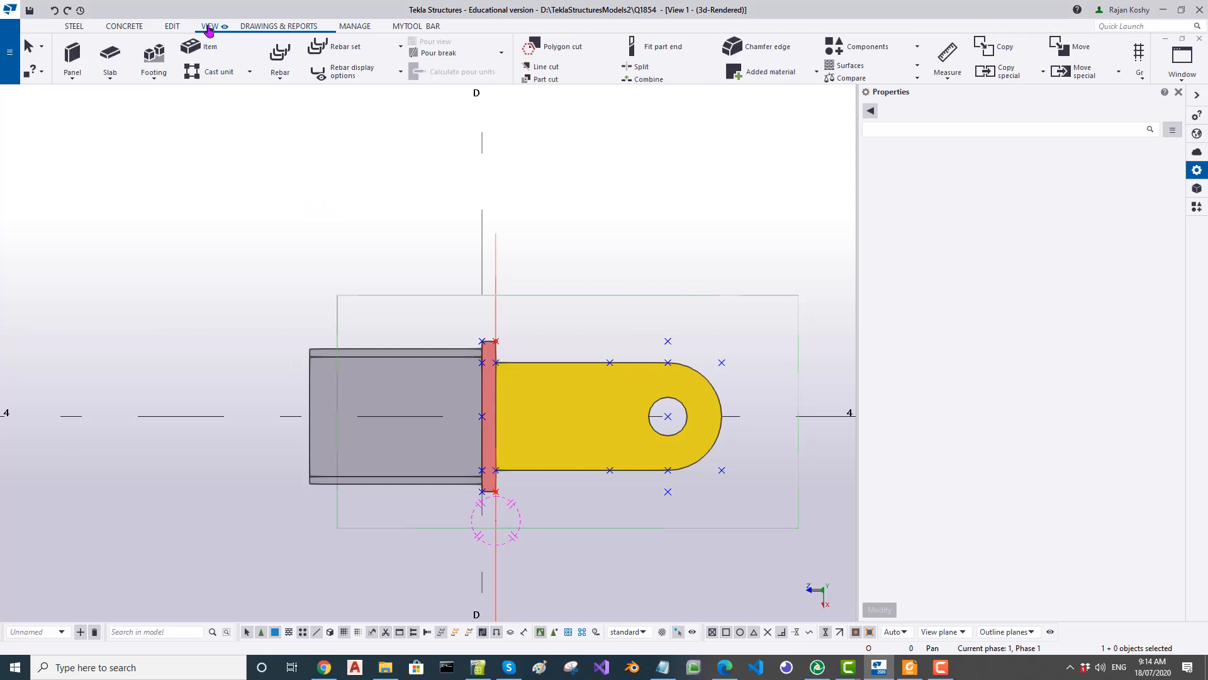
{"action": "left_click", "coordinate": [565, 177]}
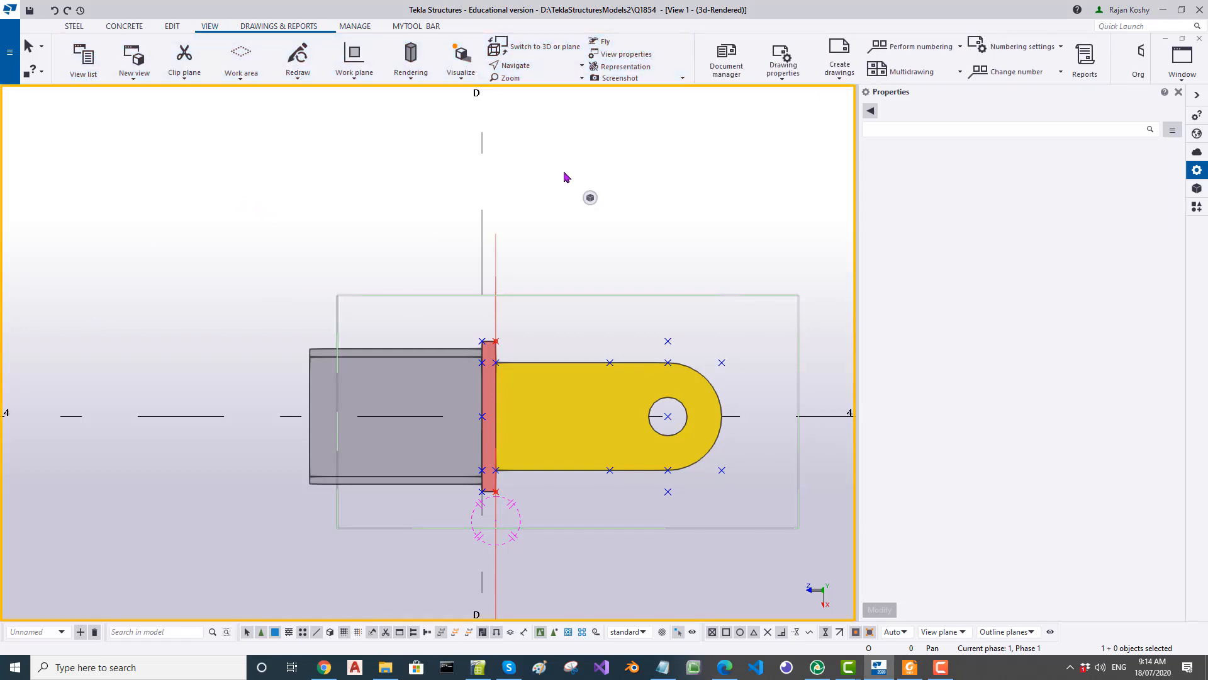
Step: Set the work plane to the XY plane at depth coordinate 0.00
{"action": "left_click", "coordinate": [366, 81]}
{"action": "left_click", "coordinate": [375, 144]}
{"action": "left_click", "coordinate": [106, 216]}
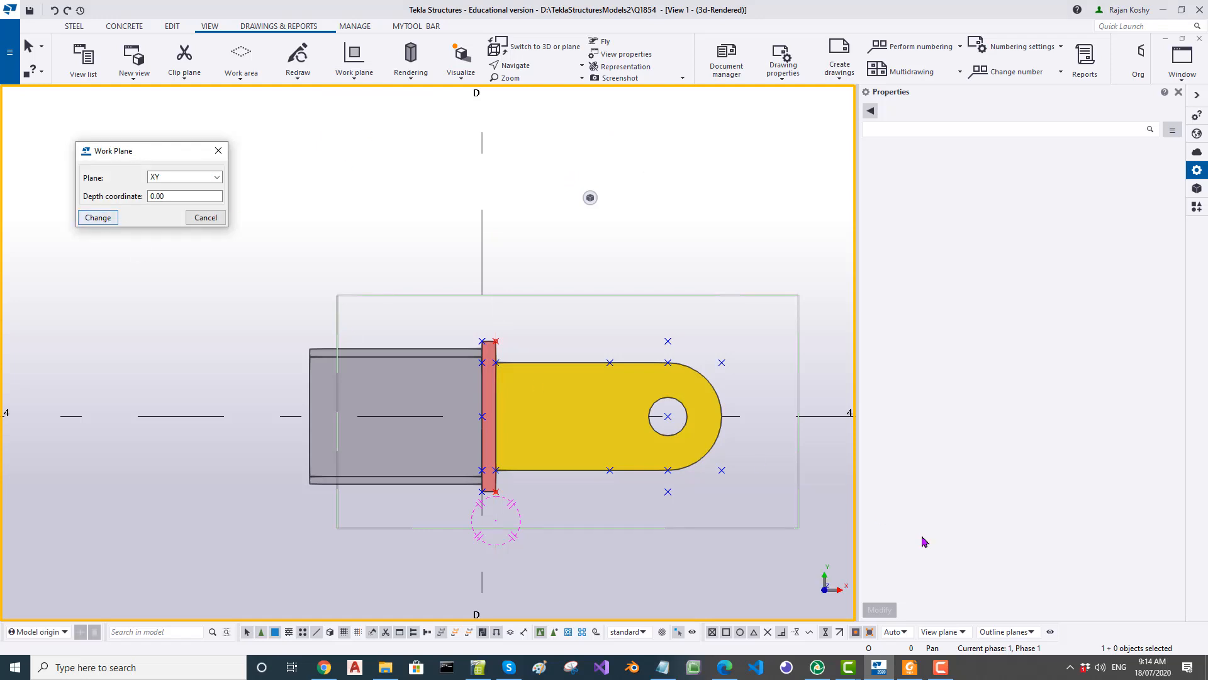
Step: Change the rotation of the grey UC310*118 beam to Top
{"action": "left_click", "coordinate": [447, 438]}
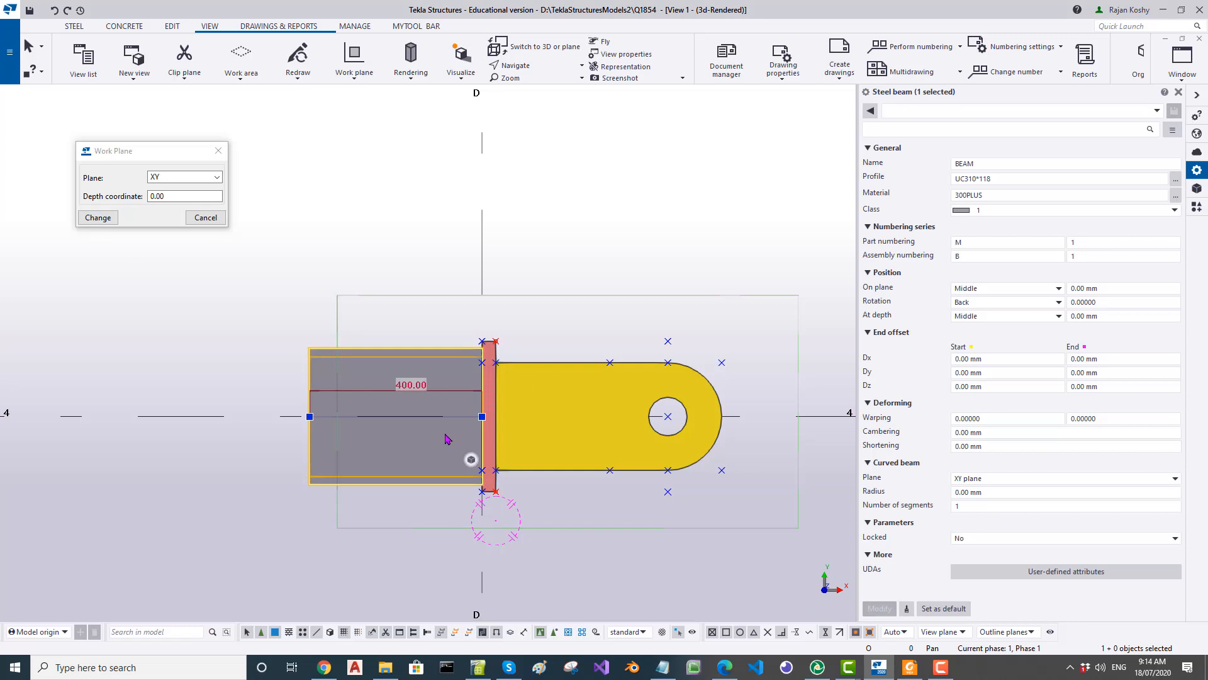
{"action": "left_click", "coordinate": [1023, 303]}
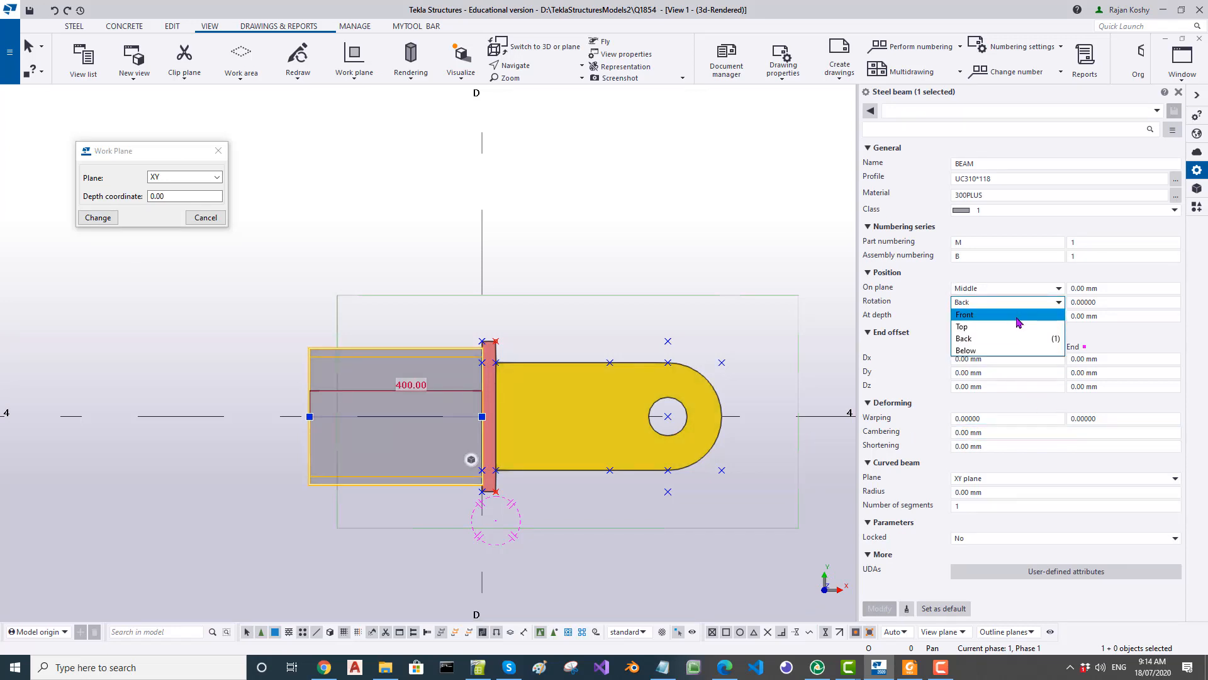
{"action": "left_click", "coordinate": [961, 327]}
{"action": "left_click", "coordinate": [880, 609]}
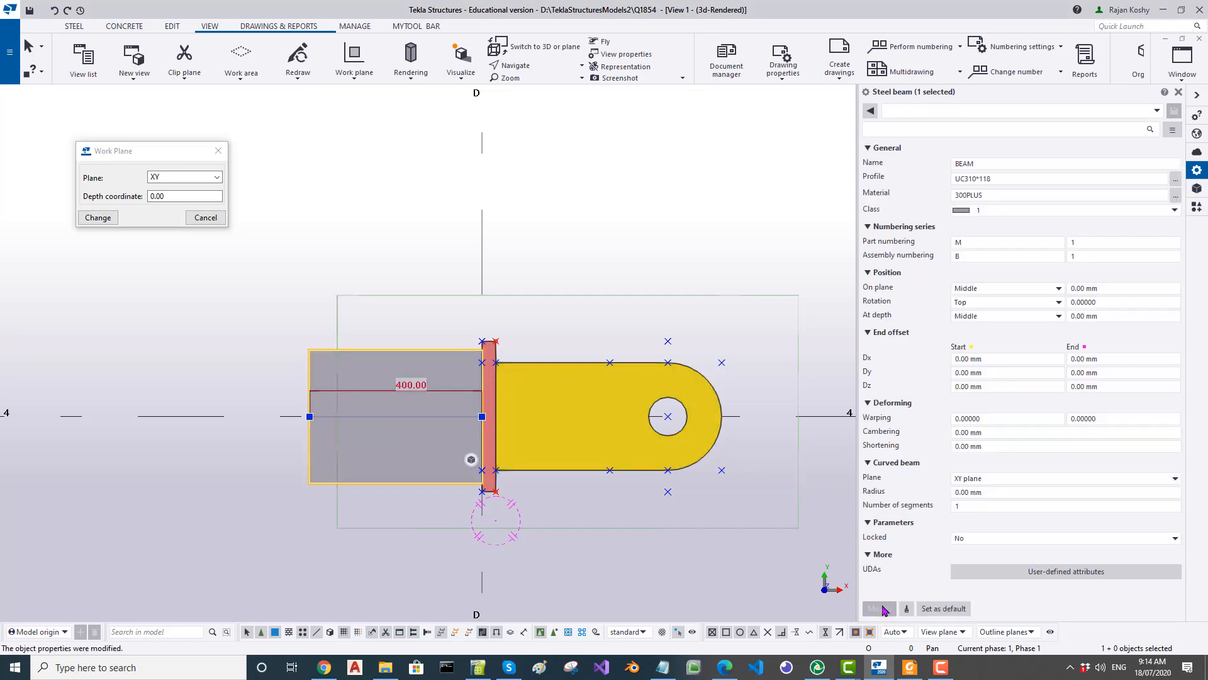
{"action": "left_click", "coordinate": [608, 546]}
{"action": "scroll", "coordinate": [491, 439], "scroll_direction": "up", "scroll_amount": 3}
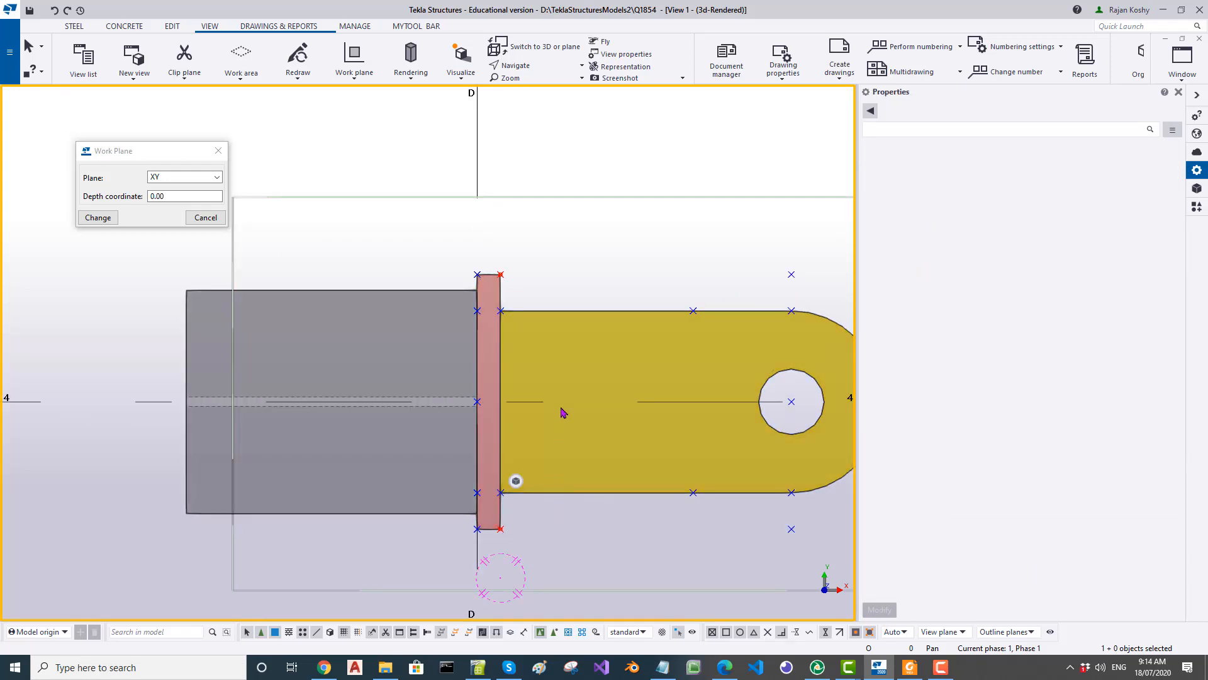
Step: Define a larger work area using two points so that it encloses the whole beam, end plate and lug assembly
{"action": "scroll", "coordinate": [561, 408], "scroll_direction": "down", "scroll_amount": 3}
{"action": "middle_click_drag", "start_coordinate": [550, 496], "coordinate": [617, 357], "text": "ctrl"}
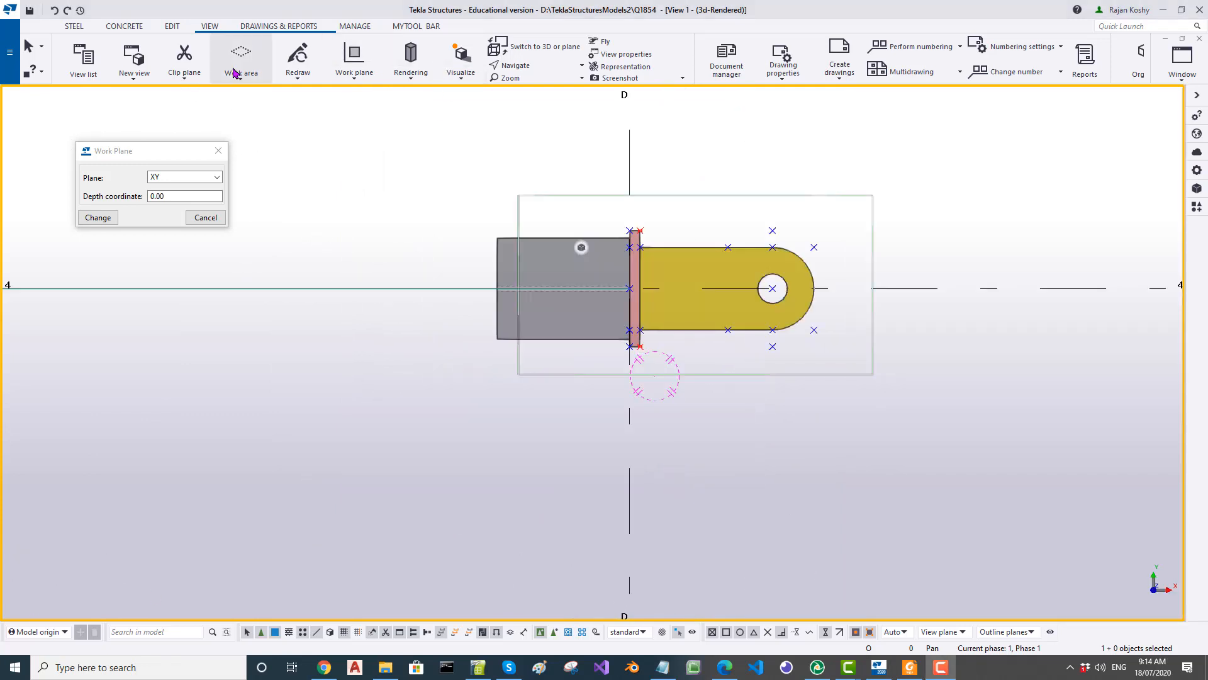
{"action": "left_click", "coordinate": [241, 80]}
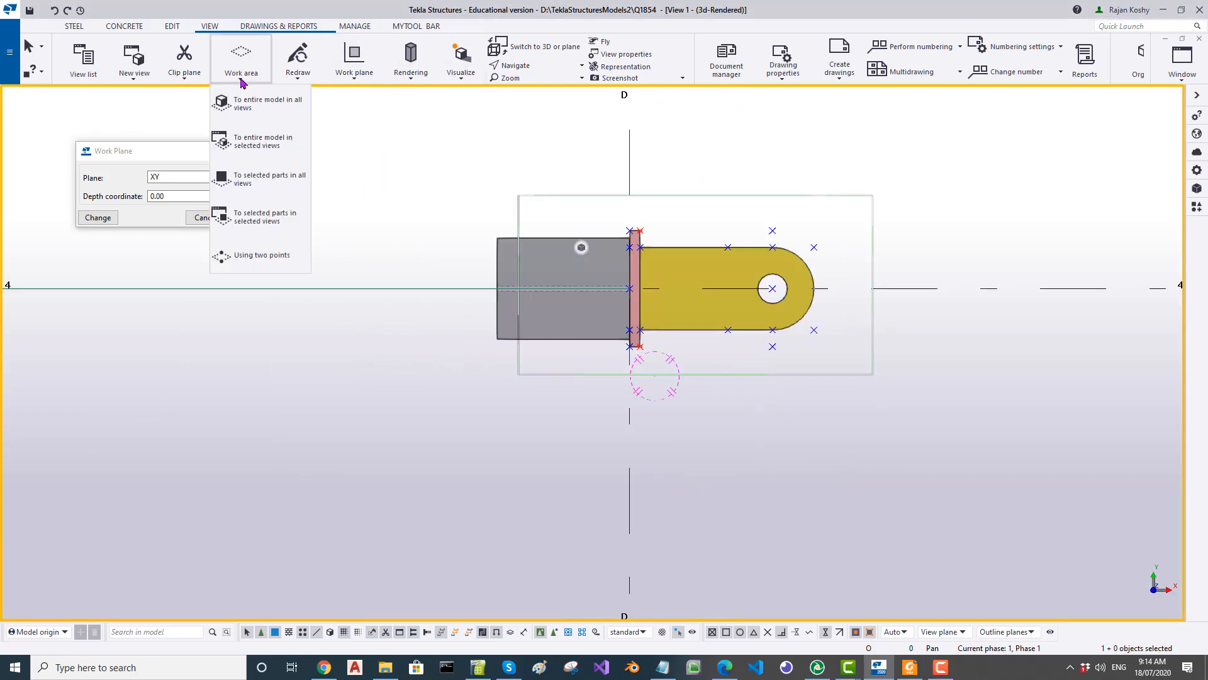
{"action": "left_click", "coordinate": [255, 255]}
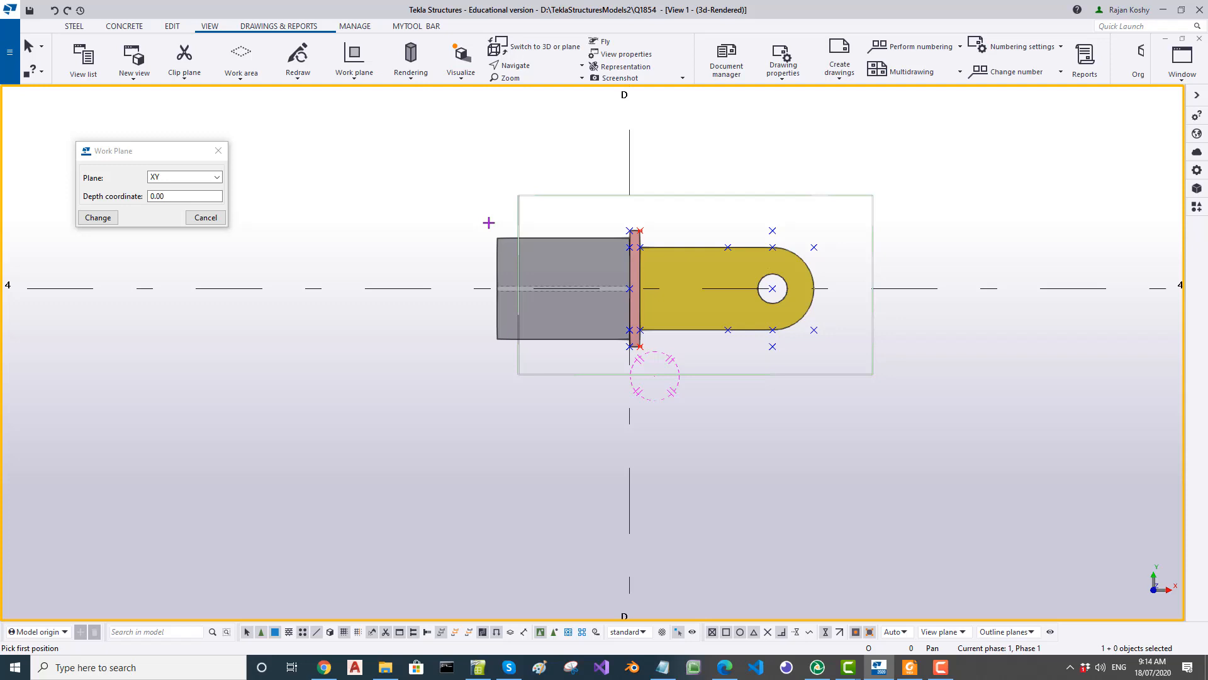
{"action": "left_click", "coordinate": [419, 168]}
{"action": "left_click", "coordinate": [958, 446]}
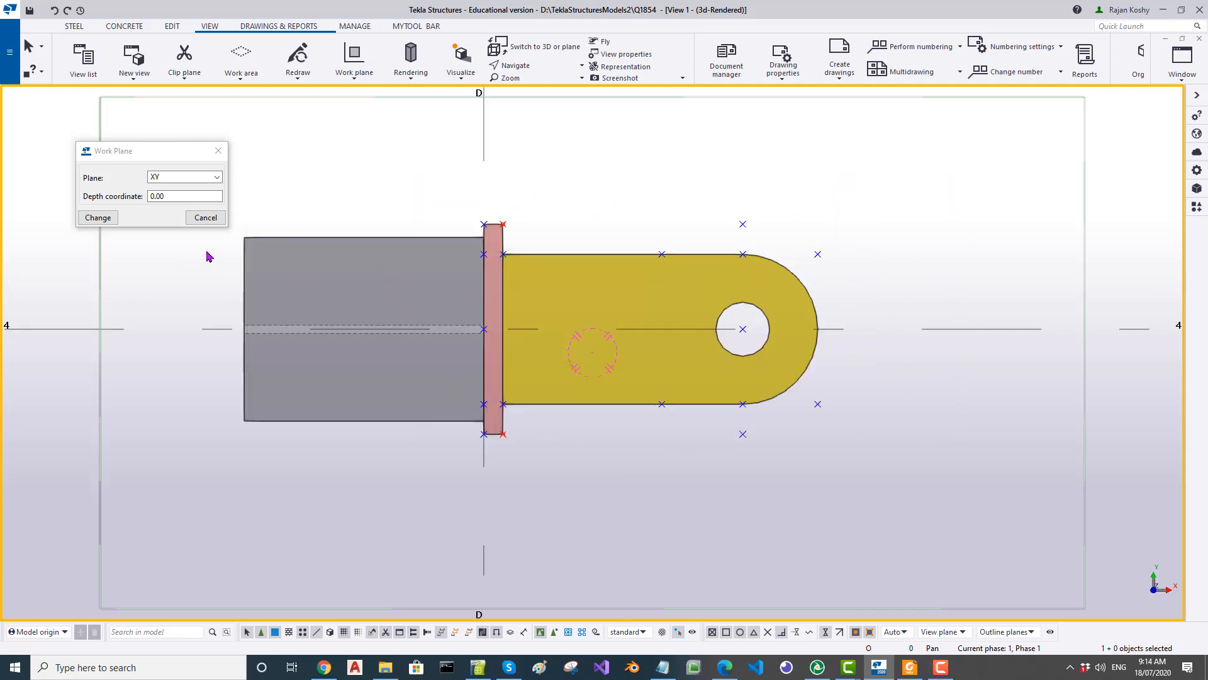
Step: Measure the beam's length from the end plate to its free end, once at the plate's edge and once along the centreline
{"action": "left_click", "coordinate": [175, 27]}
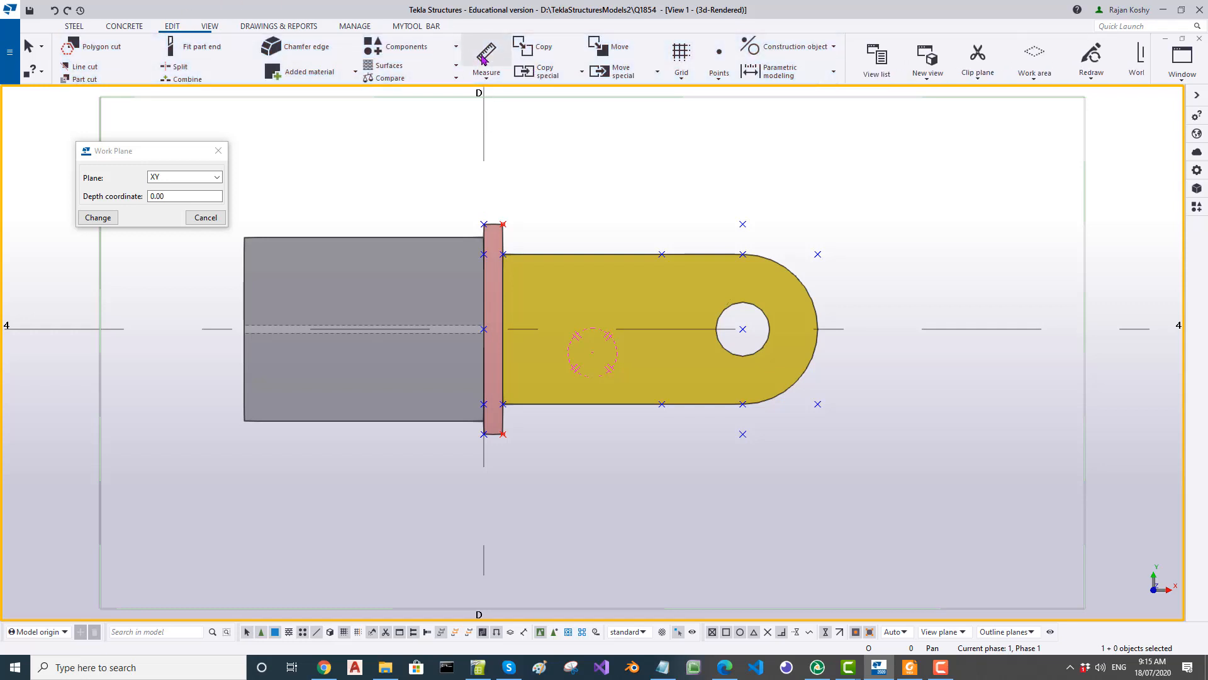
{"action": "left_click", "coordinate": [485, 55]}
{"action": "left_click", "coordinate": [483, 224]}
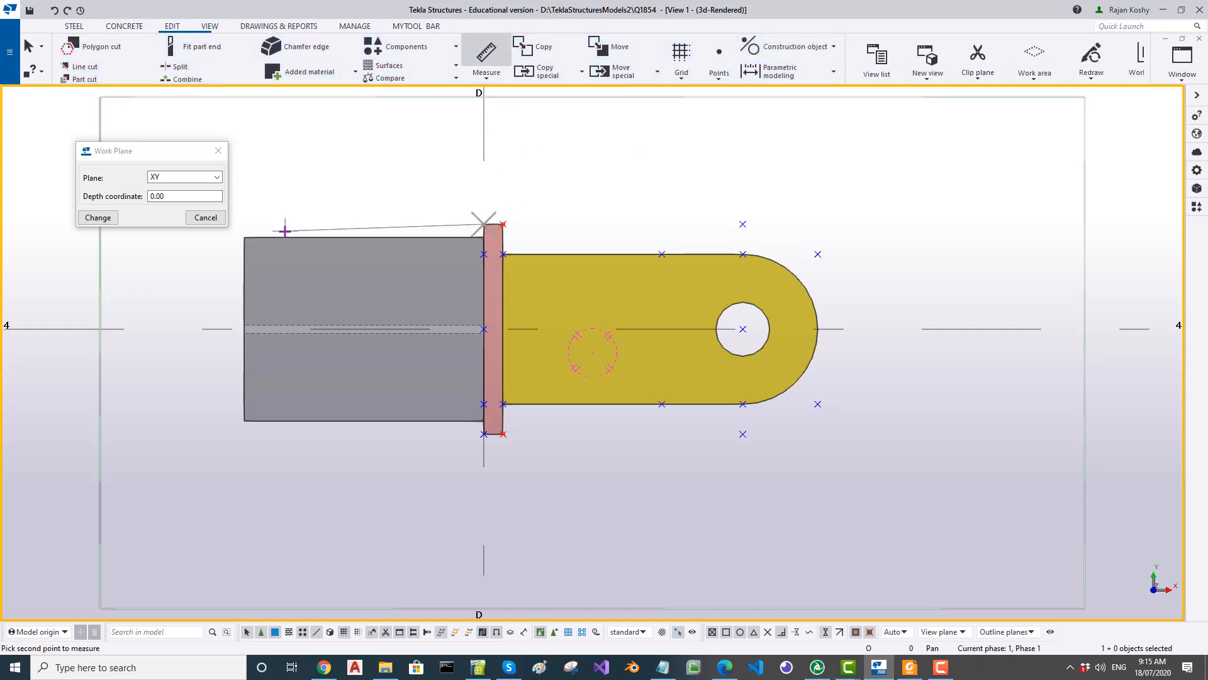
{"action": "left_click", "coordinate": [244, 224]}
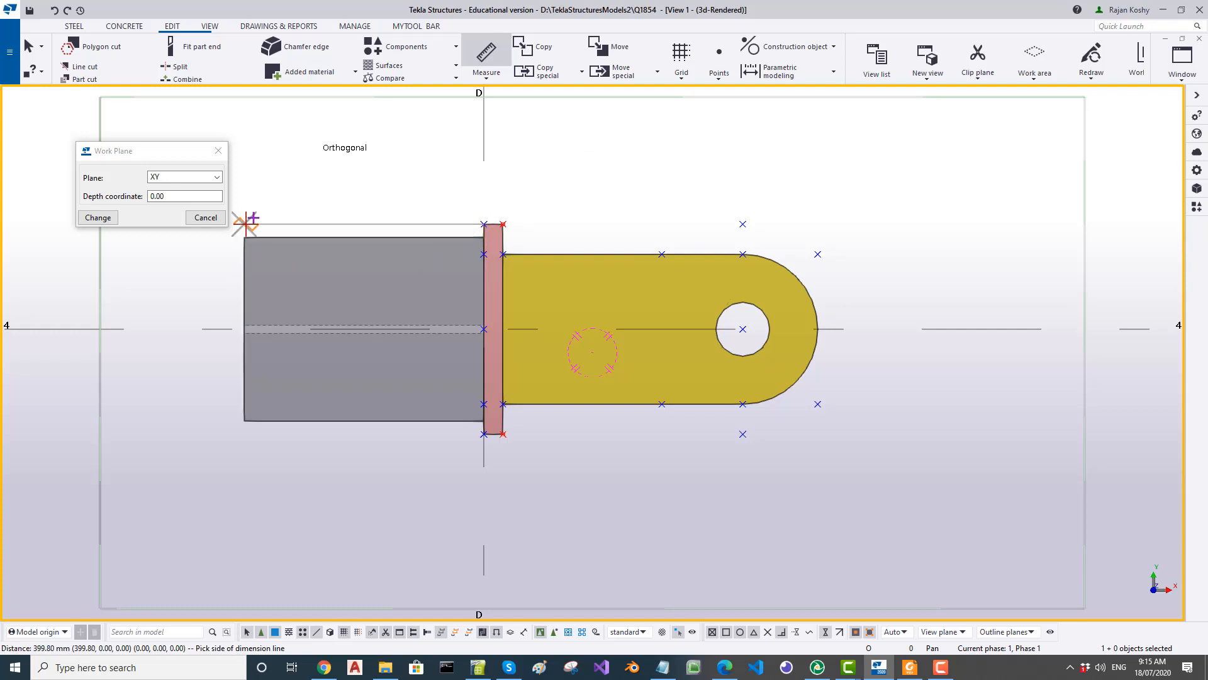
{"action": "left_click", "coordinate": [336, 200]}
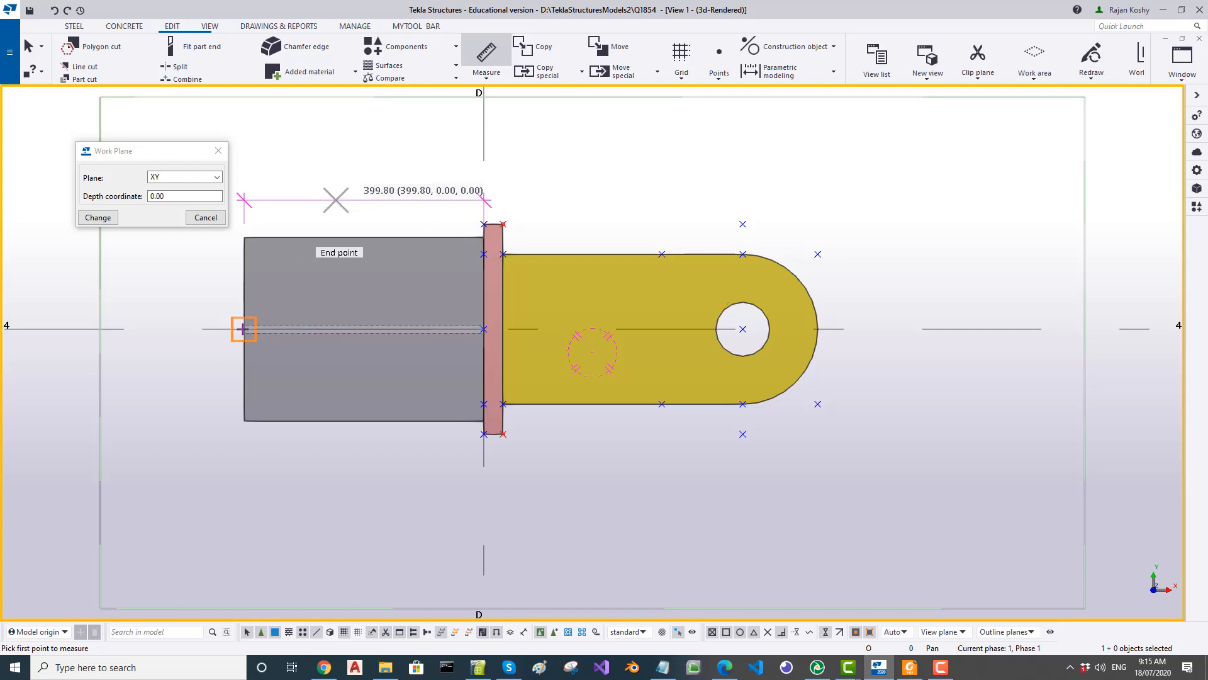
{"action": "left_click", "coordinate": [243, 328]}
{"action": "left_click", "coordinate": [483, 329]}
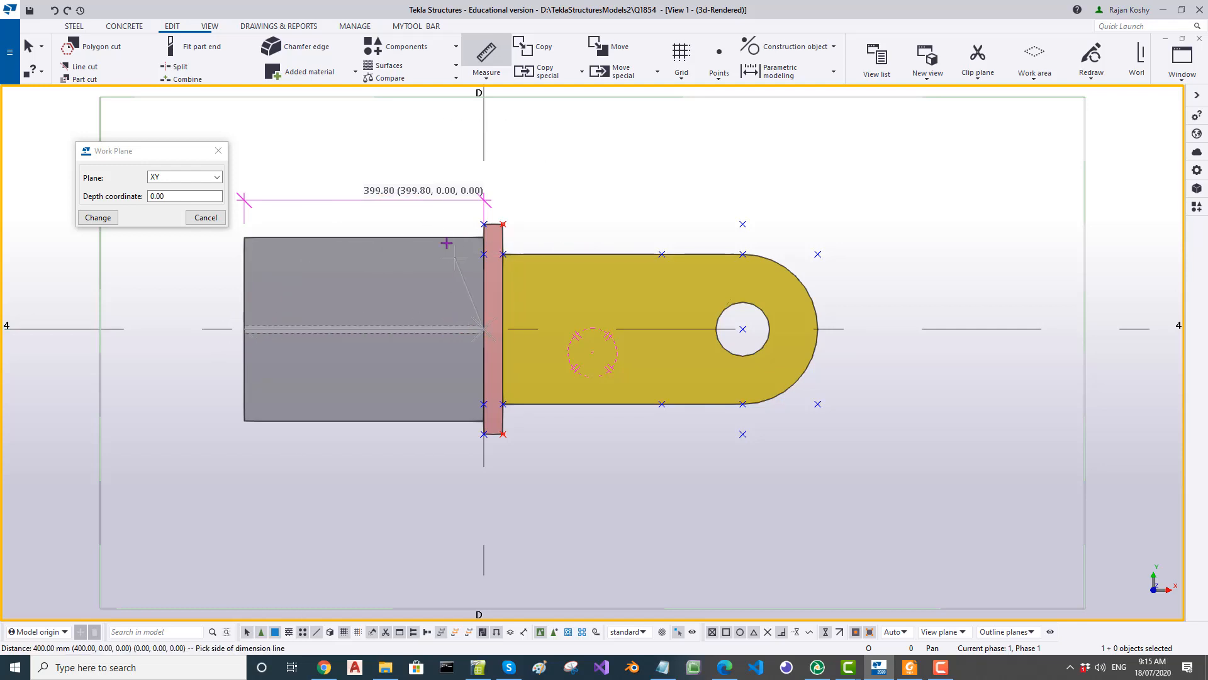
{"action": "left_click", "coordinate": [435, 227]}
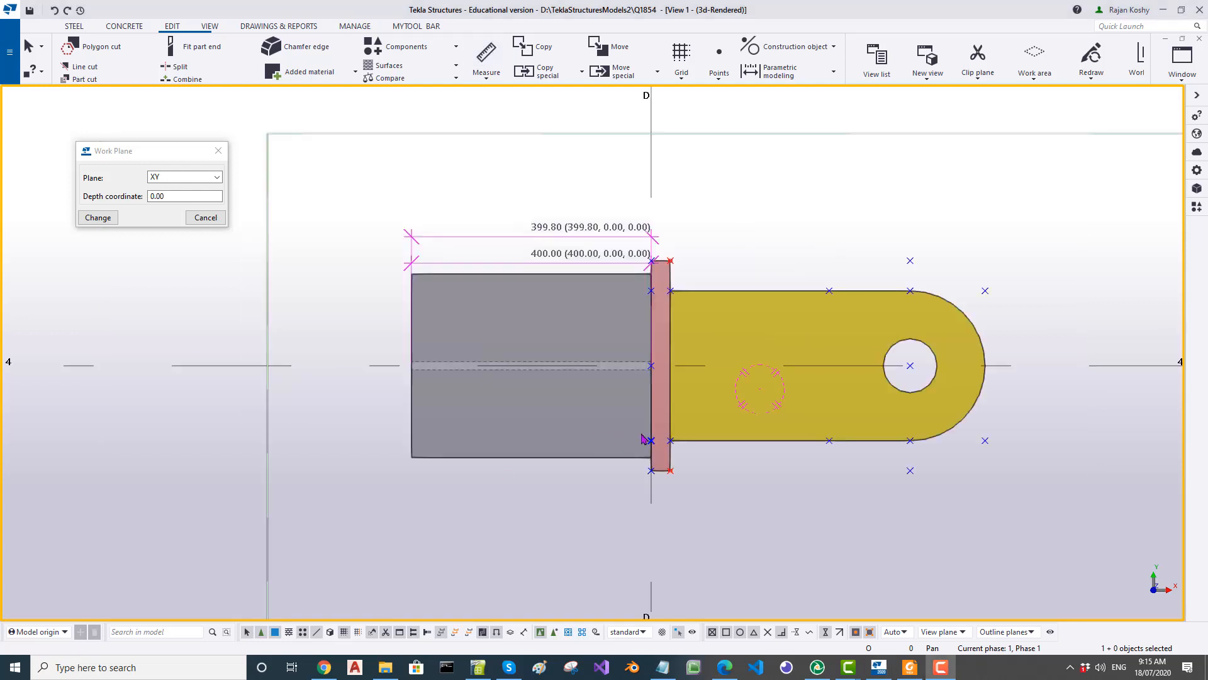
{"action": "left_click", "coordinate": [668, 458]}
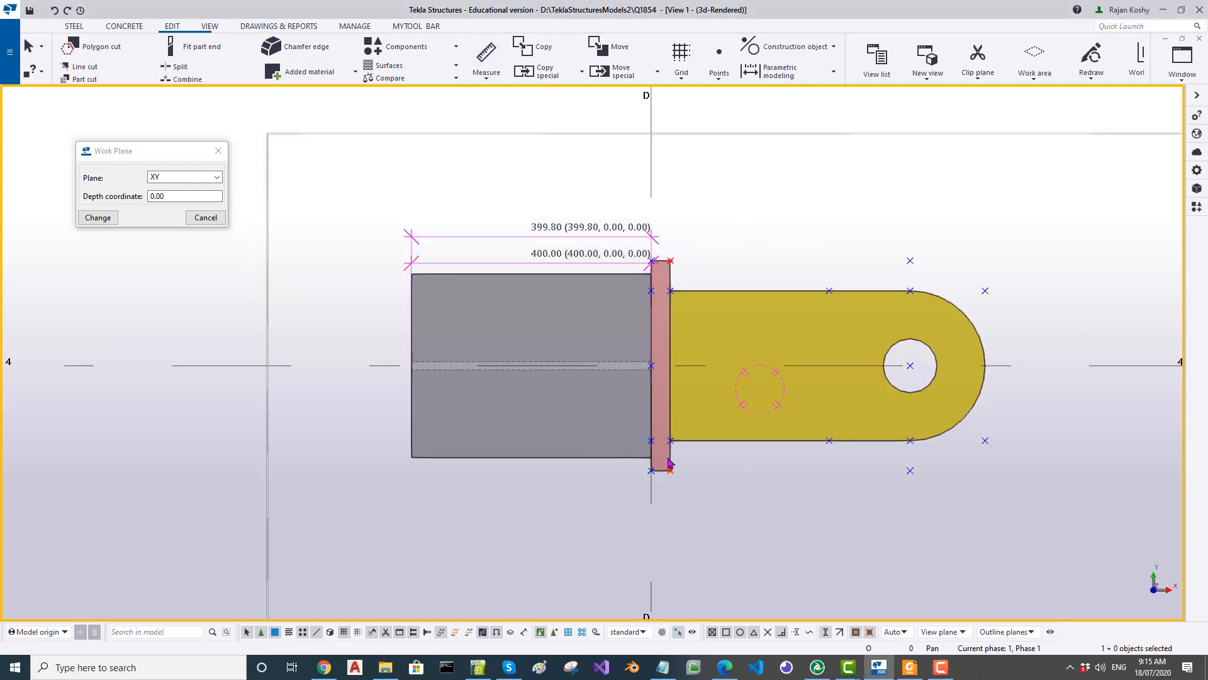
{"action": "scroll", "coordinate": [669, 462], "scroll_direction": "up", "scroll_amount": 3}
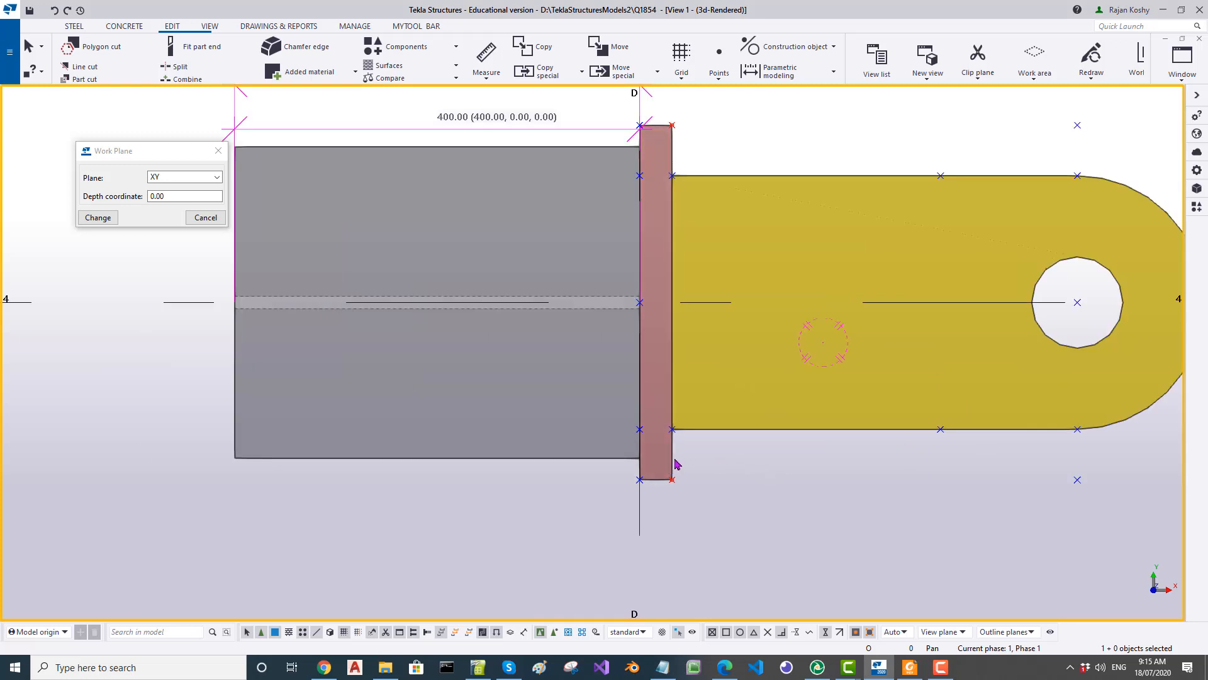
{"action": "left_click", "coordinate": [674, 464]}
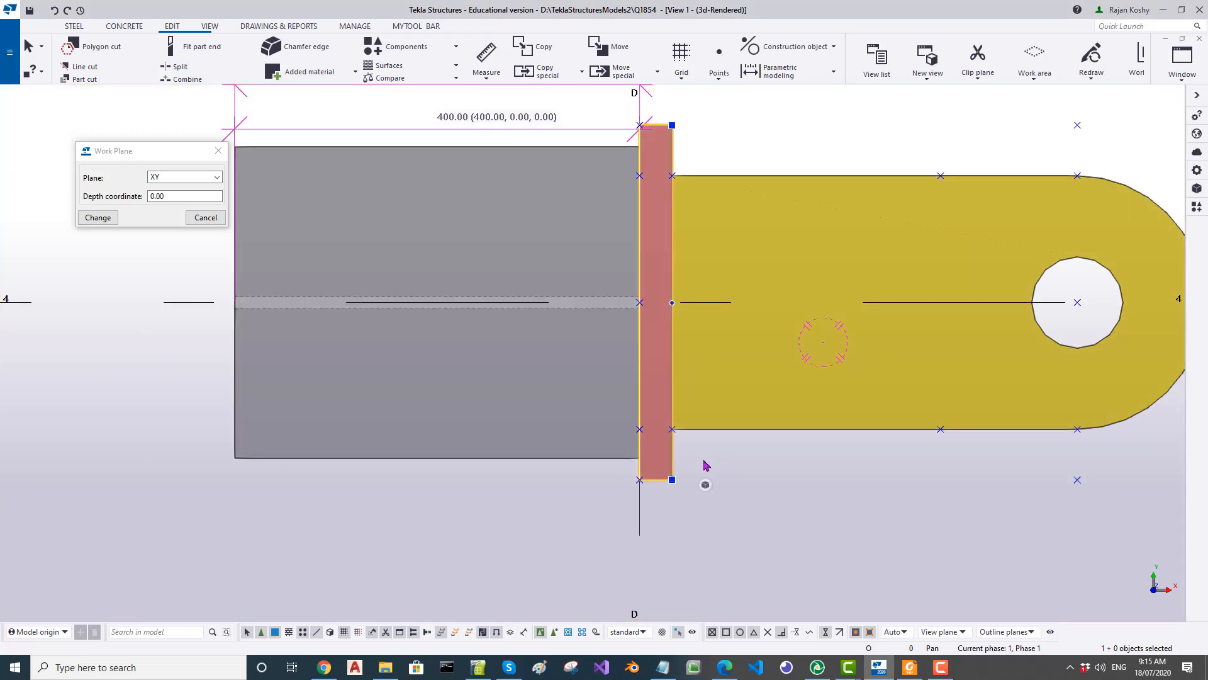
{"action": "key", "text": "ctrl+v"}
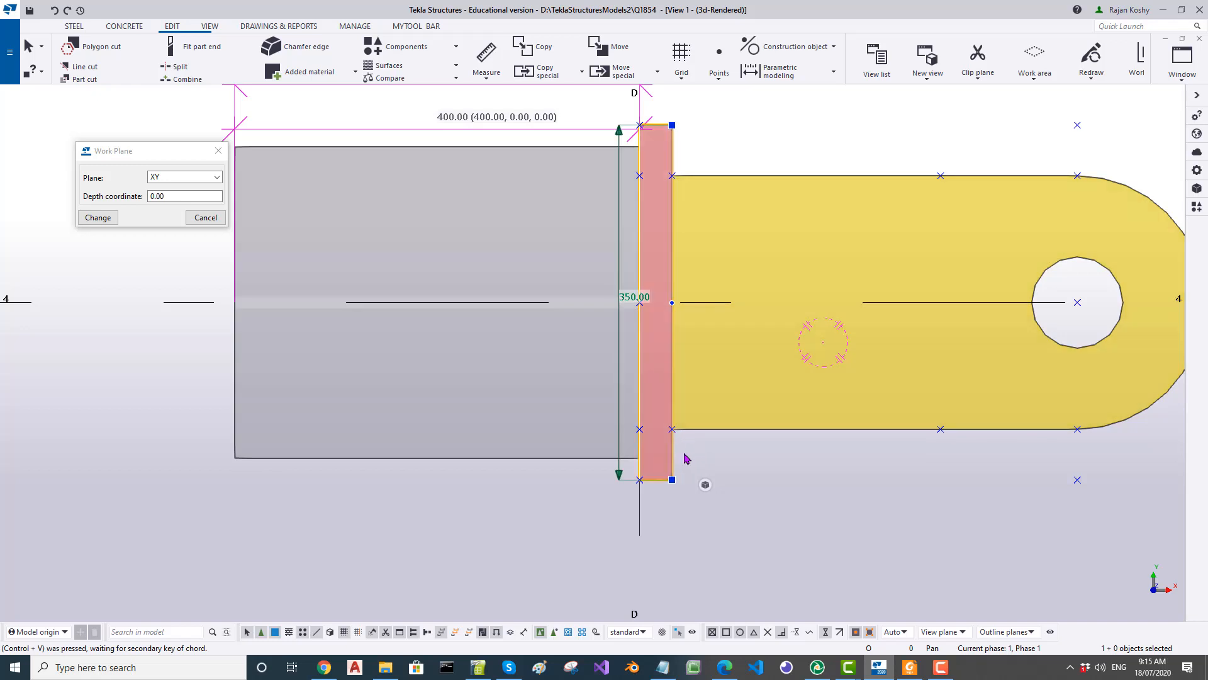
{"action": "key", "text": "ctrl+c"}
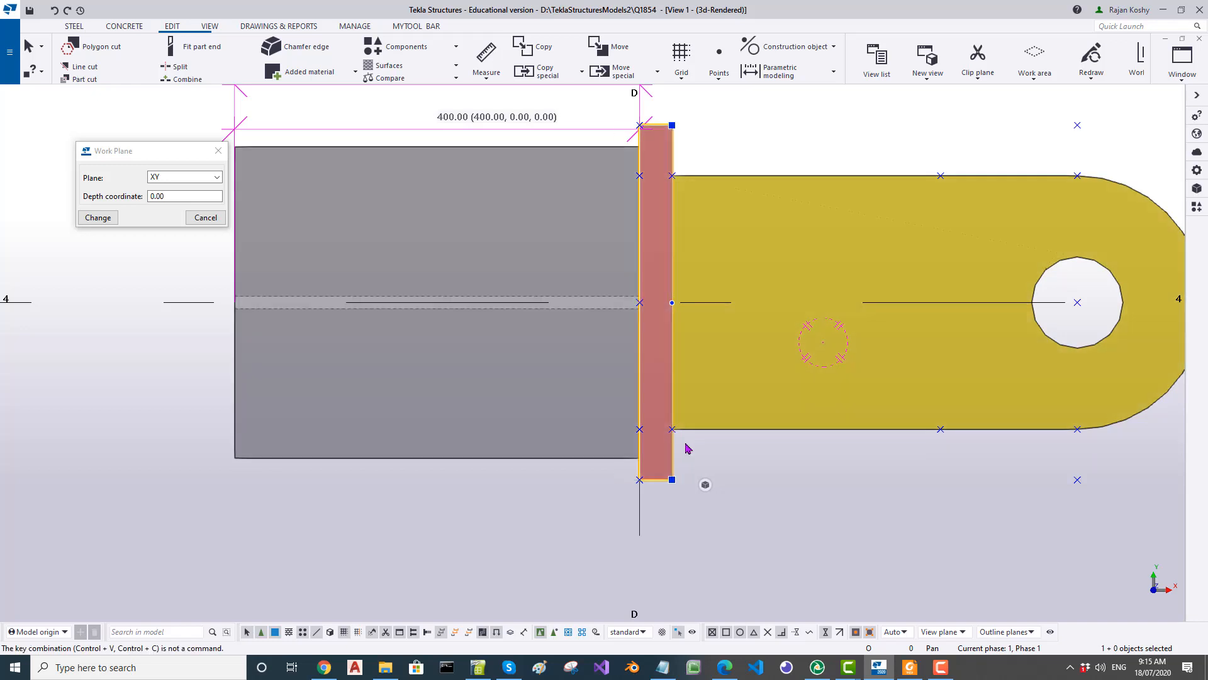
{"action": "left_click", "coordinate": [695, 447]}
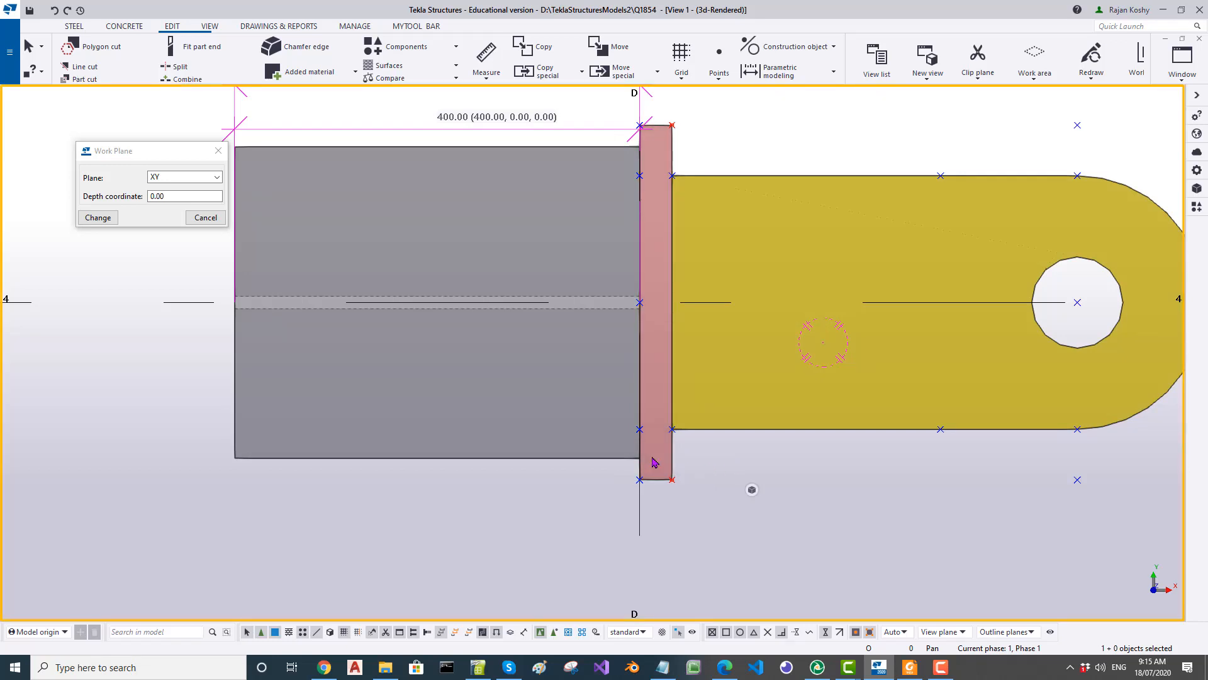
{"action": "scroll", "coordinate": [671, 434], "scroll_direction": "down", "scroll_amount": 2}
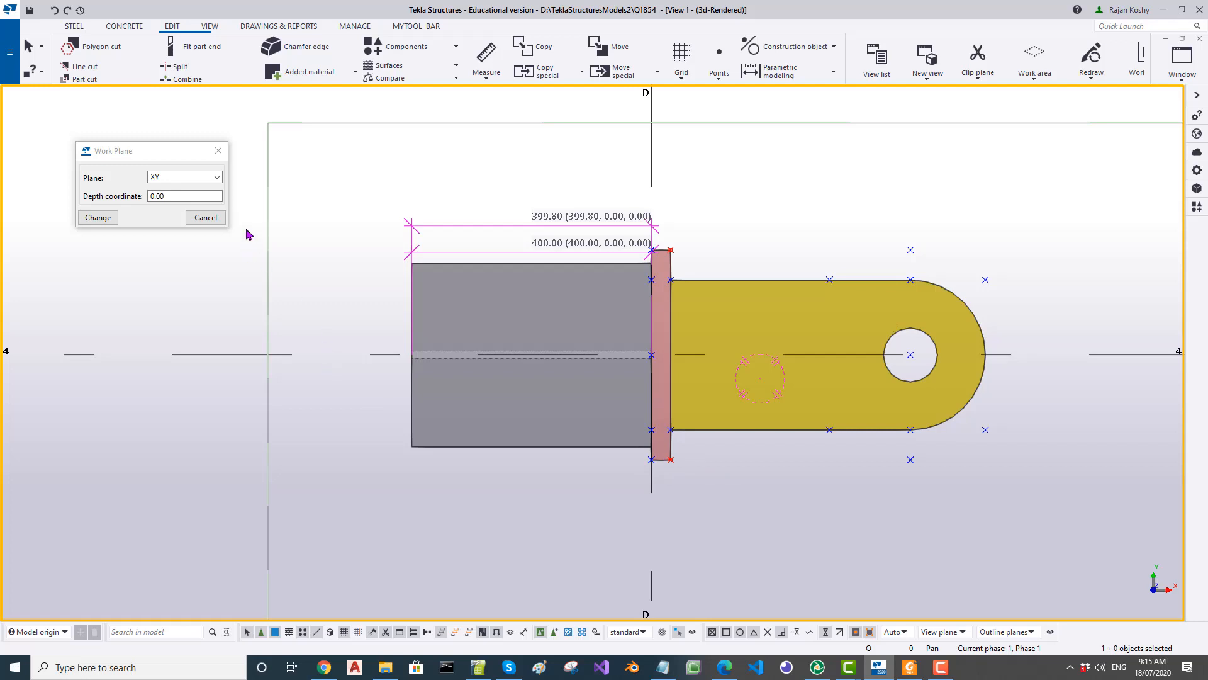
Step: Close the work plane settings and copy the end plate to the beam's free end, with its face flush against the beam
{"action": "left_click", "coordinate": [204, 219]}
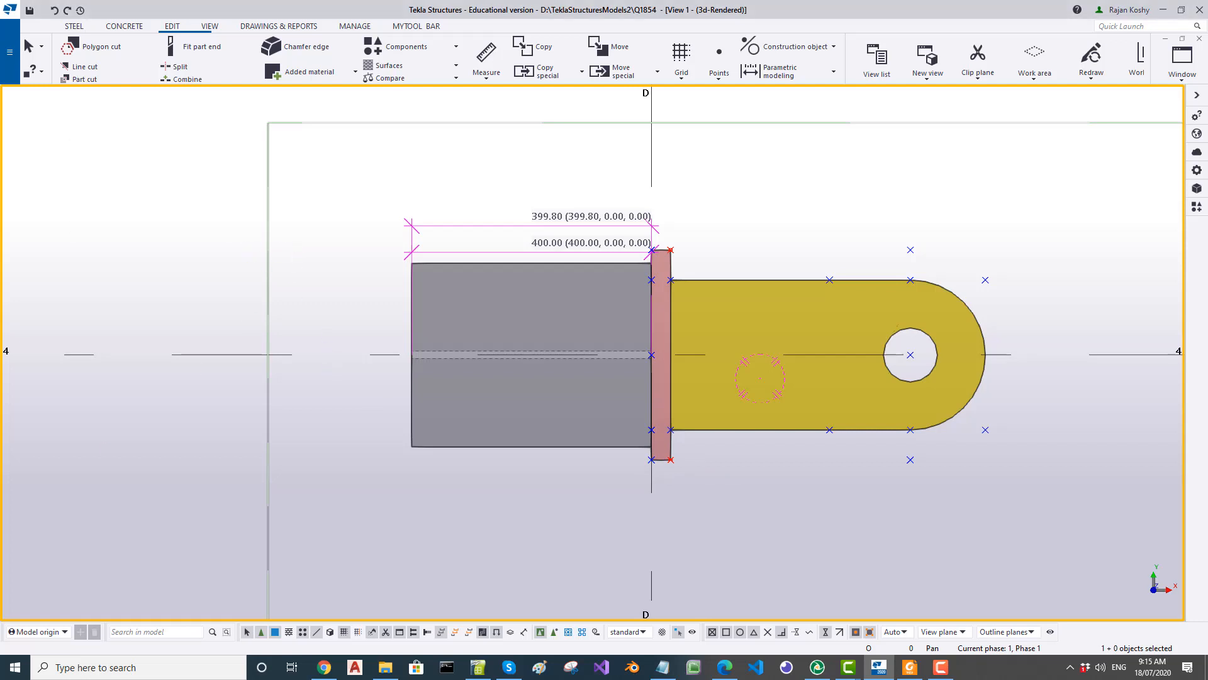
{"action": "key", "text": "ctrl+c"}
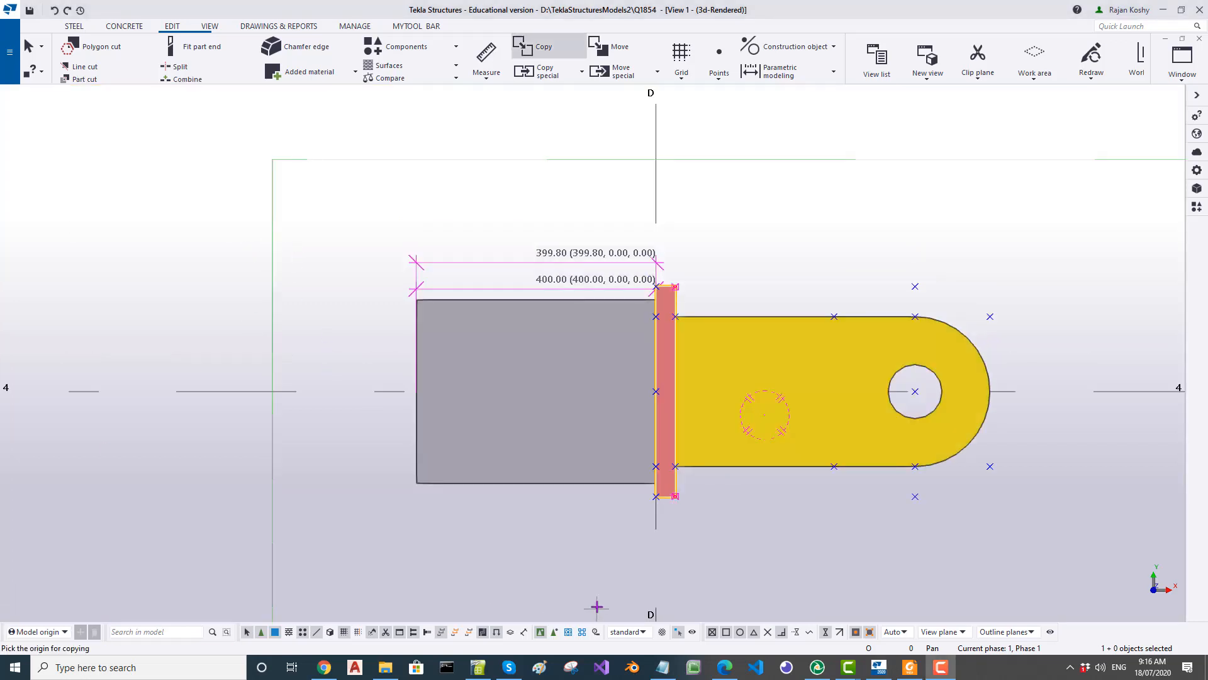
{"action": "left_click", "coordinate": [673, 466]}
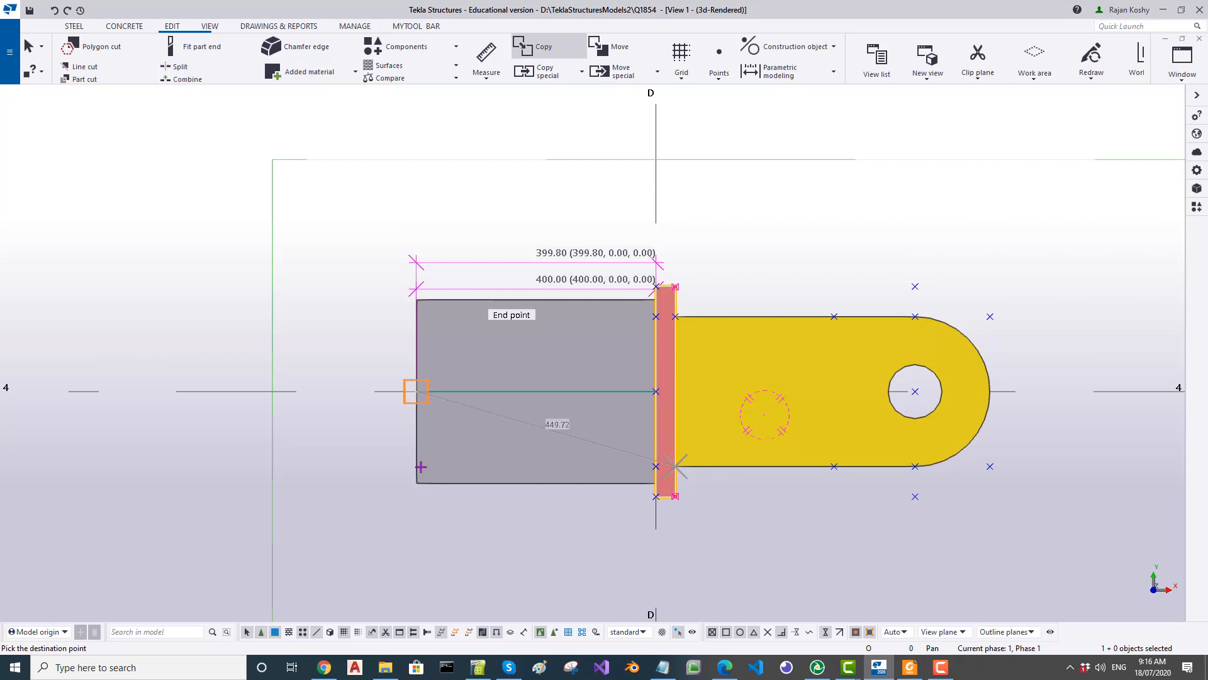
{"action": "left_click", "coordinate": [416, 466]}
{"action": "key", "text": "Escape"}
{"action": "scroll", "coordinate": [417, 500], "scroll_direction": "up", "scroll_amount": 2}
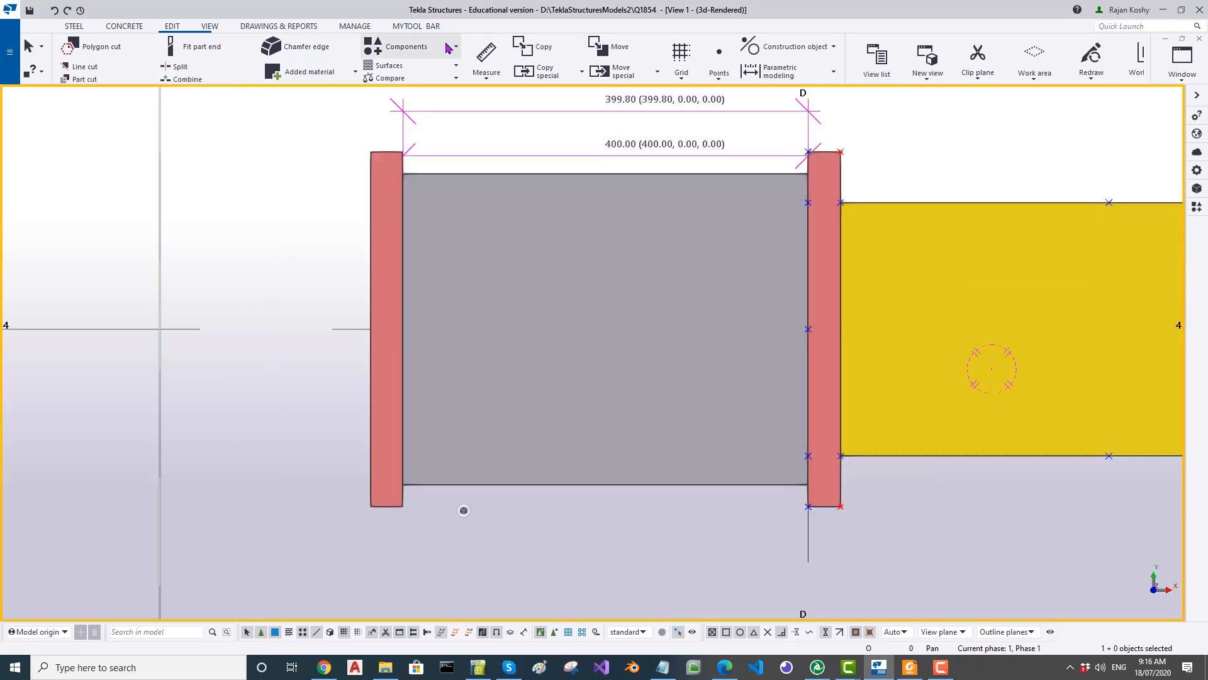
Step: Measure how far the copied plate projects beyond both beam flanges
{"action": "left_click", "coordinate": [486, 55]}
{"action": "left_click", "coordinate": [405, 485]}
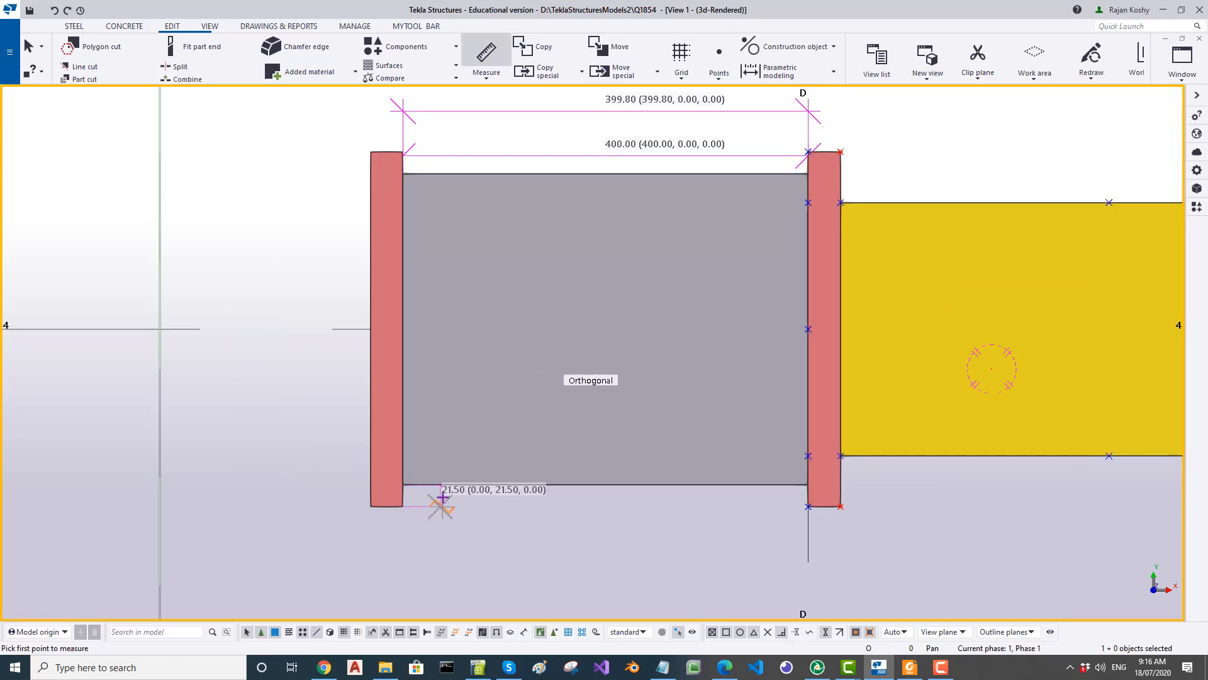
{"action": "left_click", "coordinate": [404, 161]}
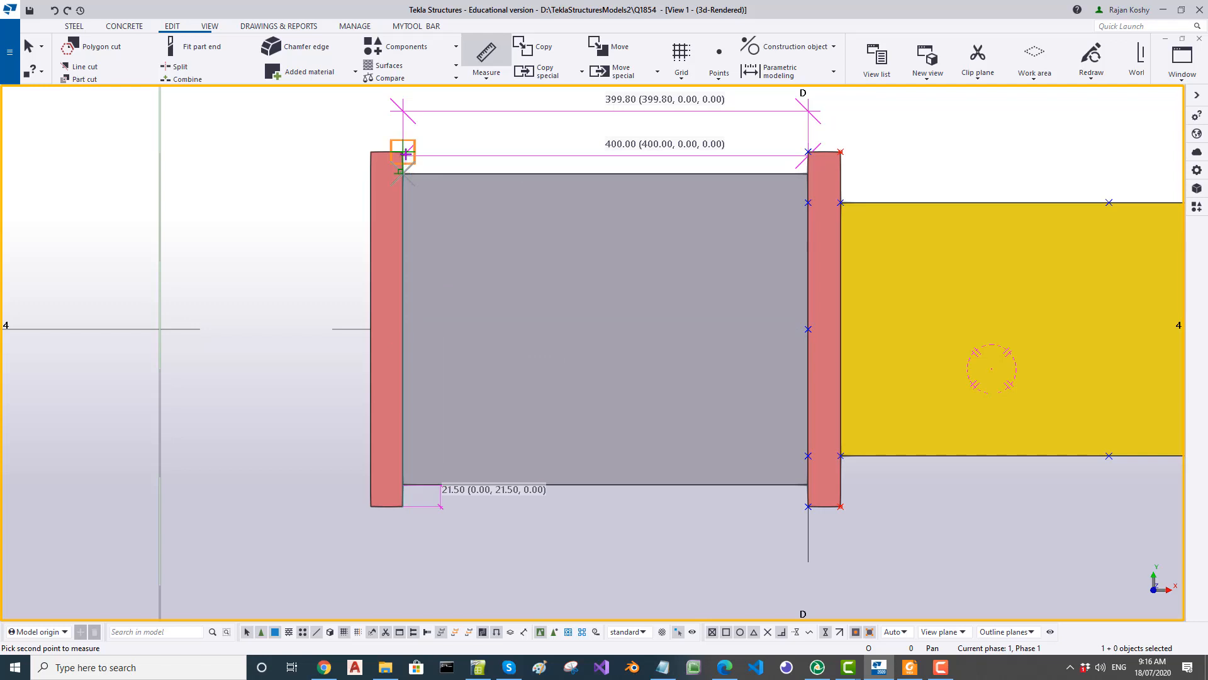
{"action": "left_click", "coordinate": [403, 174]}
{"action": "scroll", "coordinate": [448, 156], "scroll_direction": "up", "scroll_amount": 3}
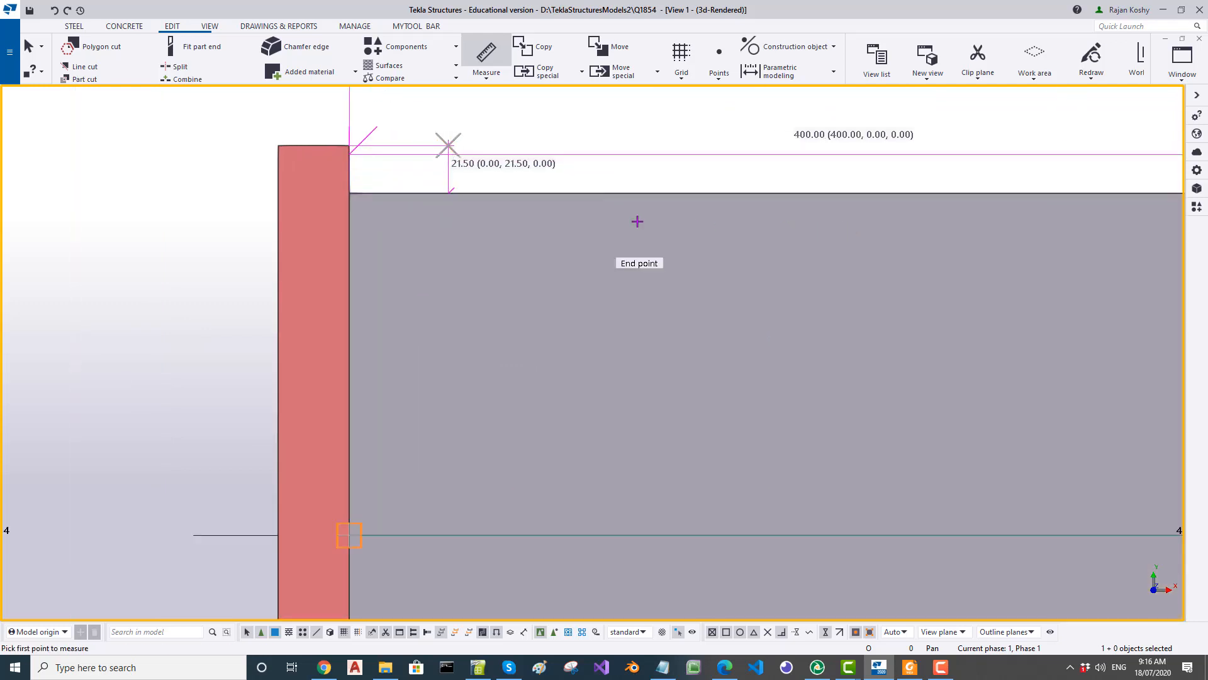
{"action": "scroll", "coordinate": [575, 222], "scroll_direction": "down", "scroll_amount": 5}
{"action": "middle_click_drag", "start_coordinate": [570, 236], "coordinate": [446, 256], "text": "ctrl"}
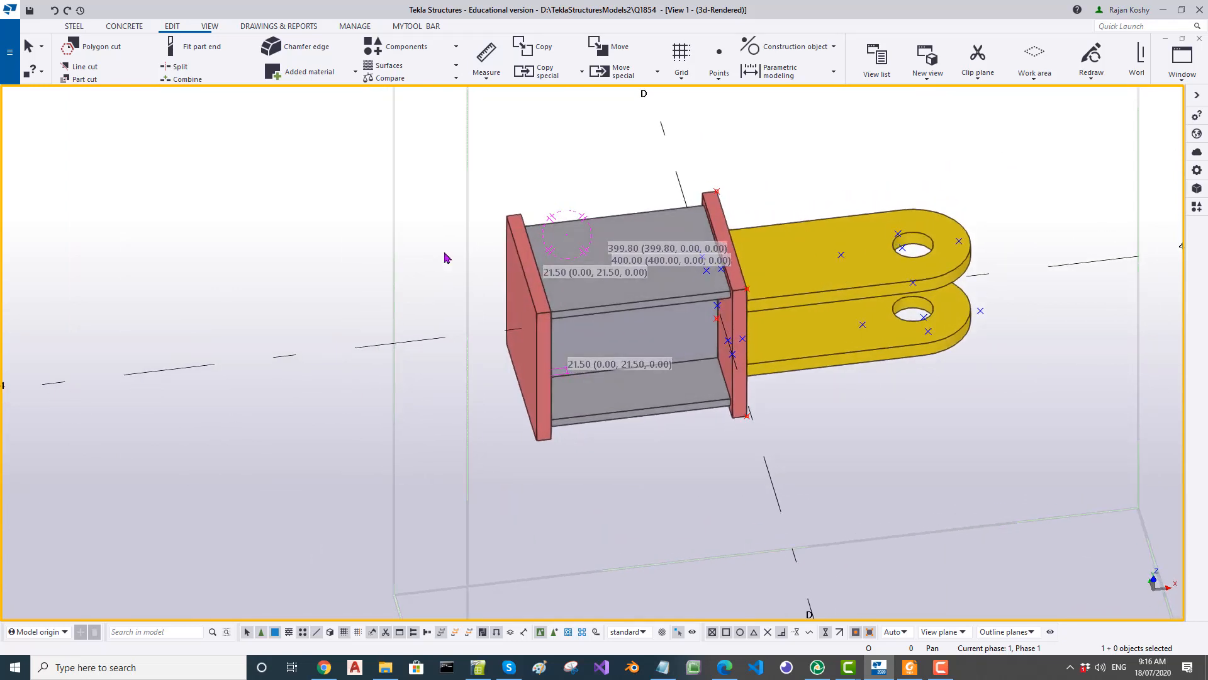
Step: Copy the plate at the beam's free end outward by 32 mm to stack a second plate against its outer face
{"action": "key", "text": "ctrl+p"}
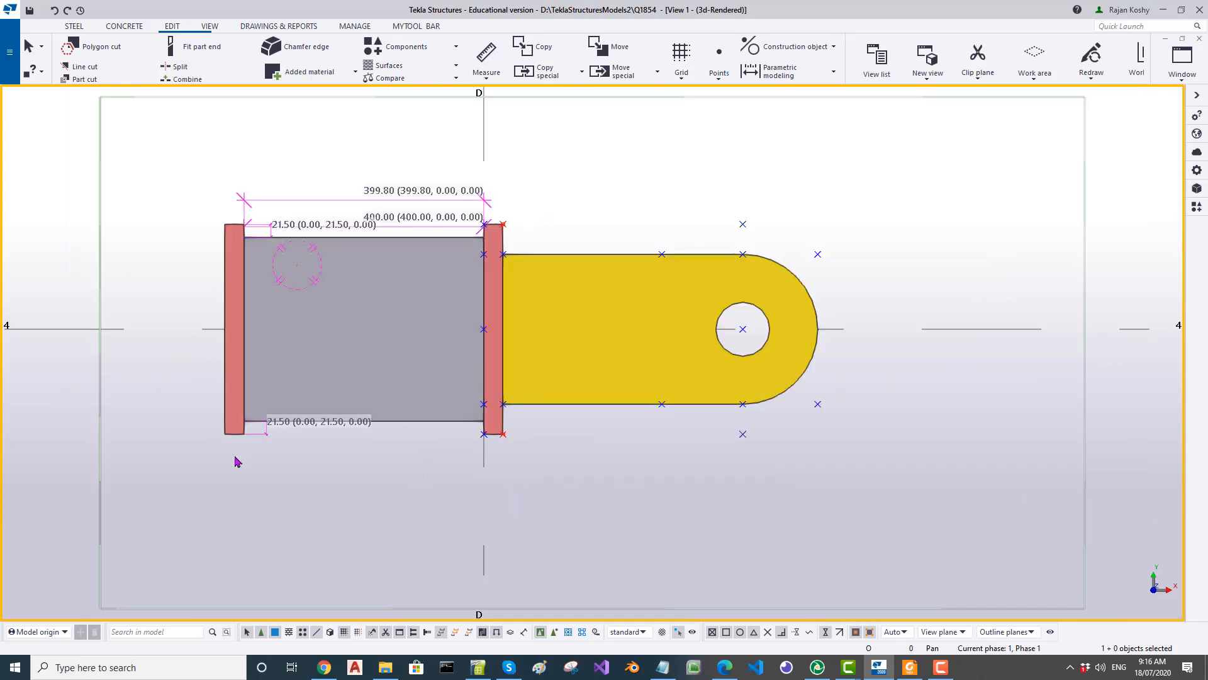
{"action": "scroll", "coordinate": [236, 456], "scroll_direction": "up", "scroll_amount": 3}
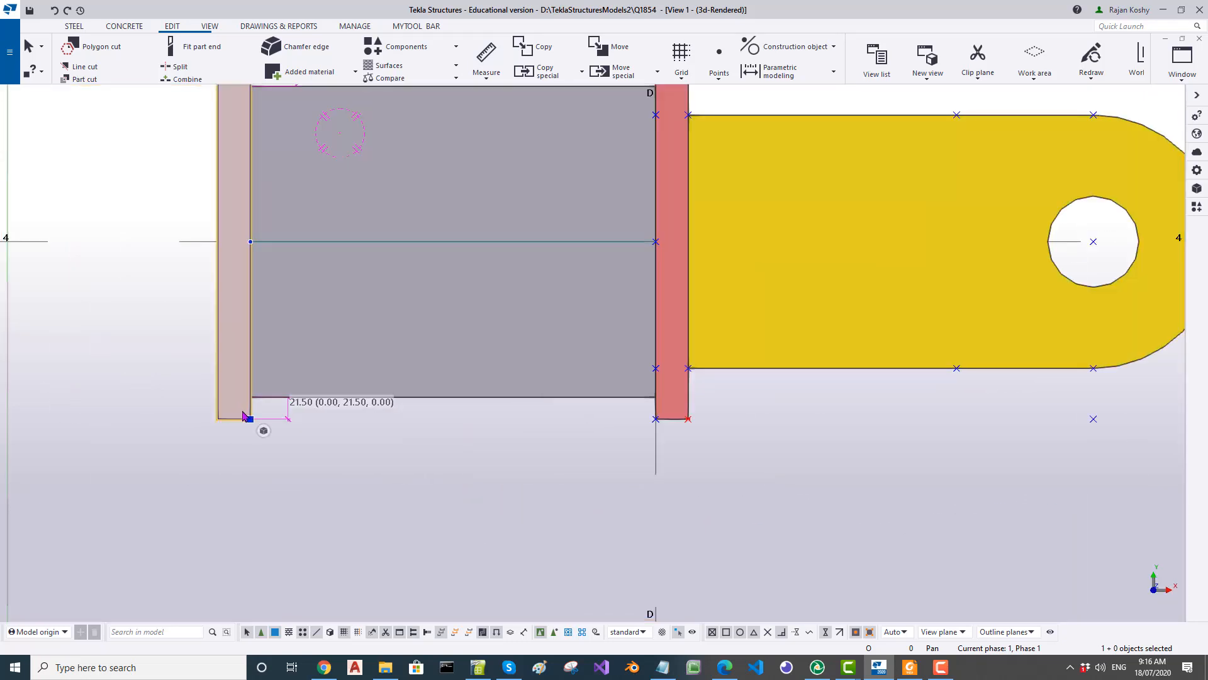
{"action": "key", "text": "ctrl+c"}
{"action": "left_click", "coordinate": [249, 418]}
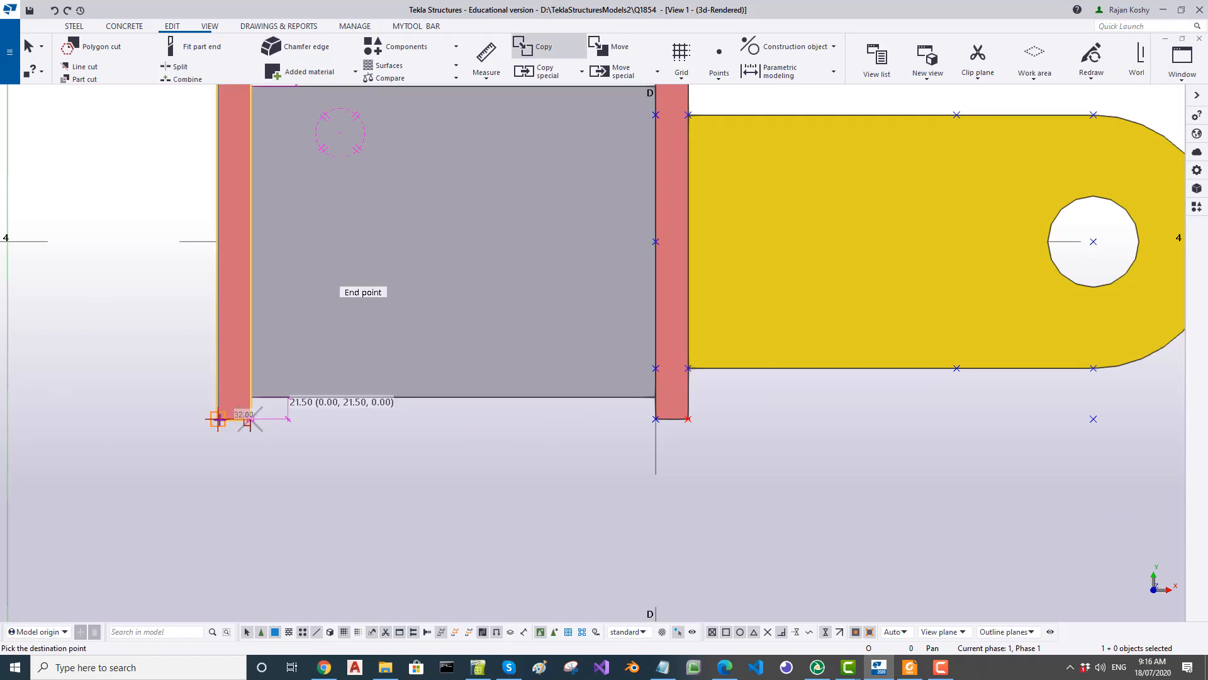
{"action": "left_click", "coordinate": [216, 418]}
{"action": "key", "text": "Escape"}
{"action": "scroll", "coordinate": [415, 426], "scroll_direction": "down", "scroll_amount": 4}
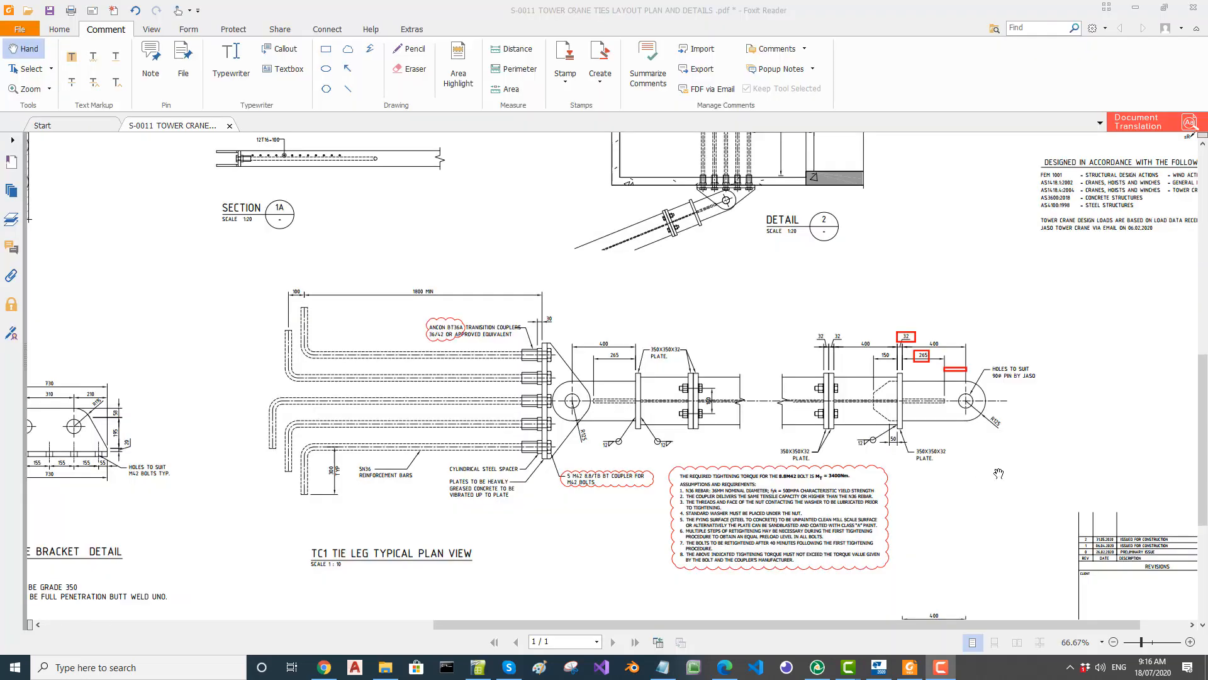
Step: Switch to the tower crane ties drawing in Foxit Reader and examine the end plates in the TC1 tie leg plan view
{"action": "scroll", "coordinate": [878, 367], "scroll_direction": "up", "scroll_amount": 2, "text": "ctrl"}
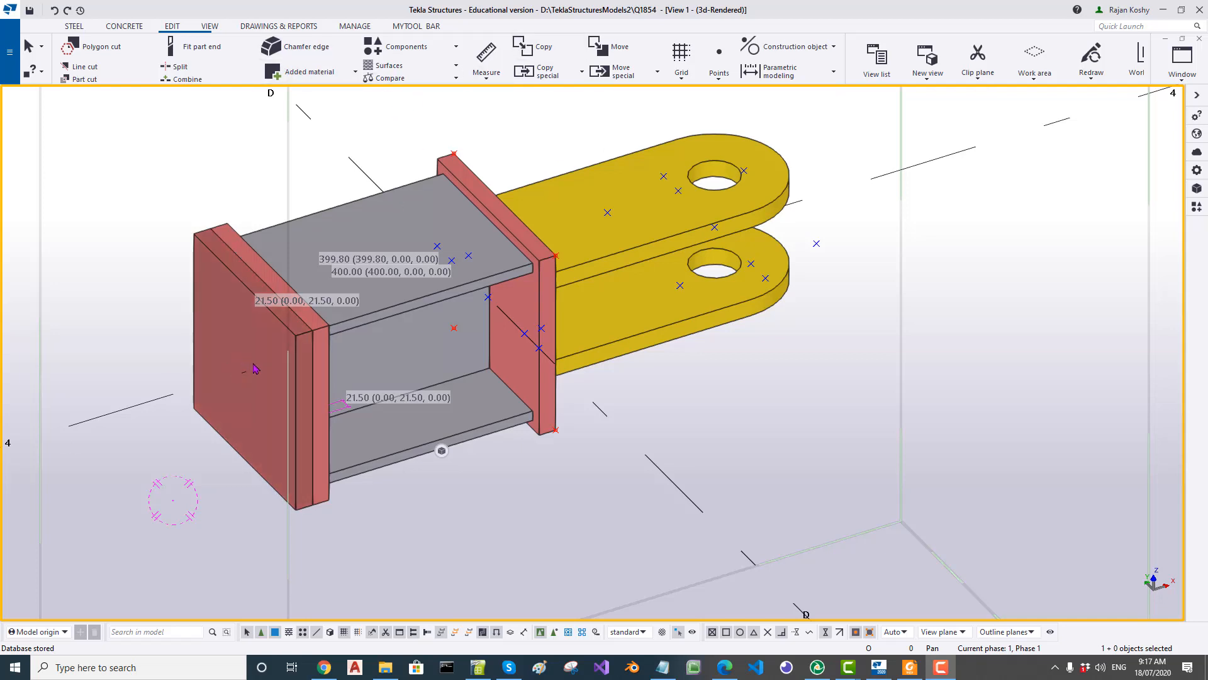
Step: Set the work plane on the outer face of the outermost end plate at the beam's free end
{"action": "scroll", "coordinate": [254, 374], "scroll_direction": "up", "scroll_amount": 2}
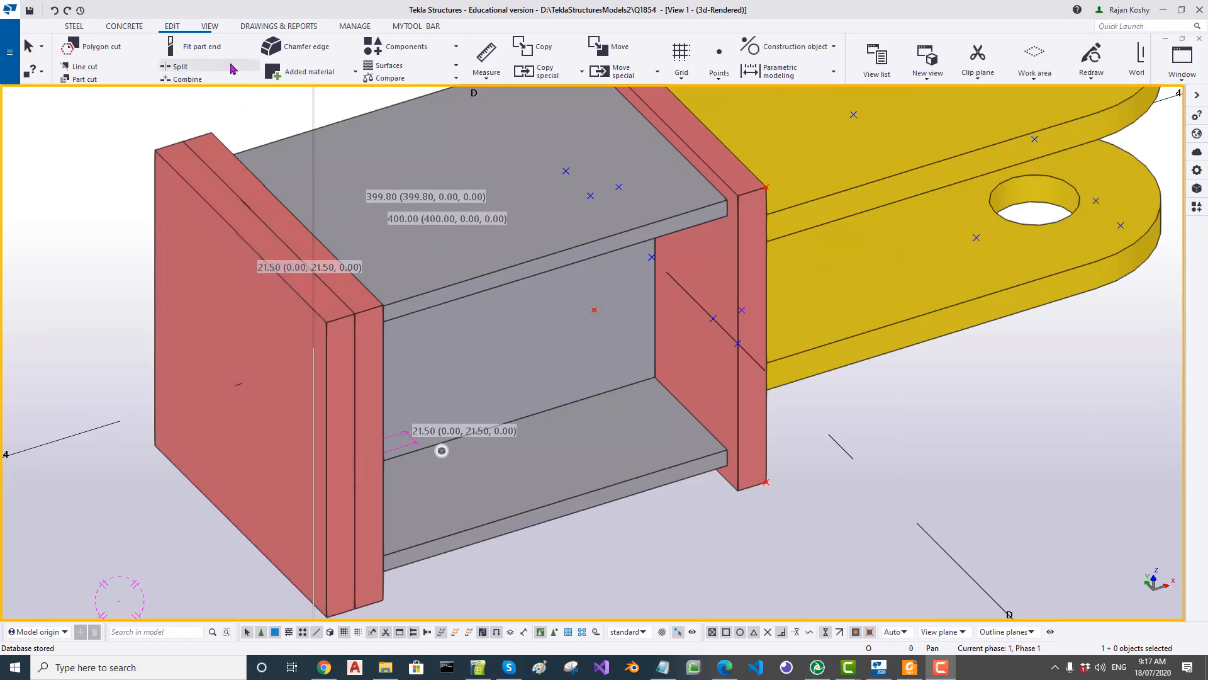
{"action": "left_click", "coordinate": [210, 27]}
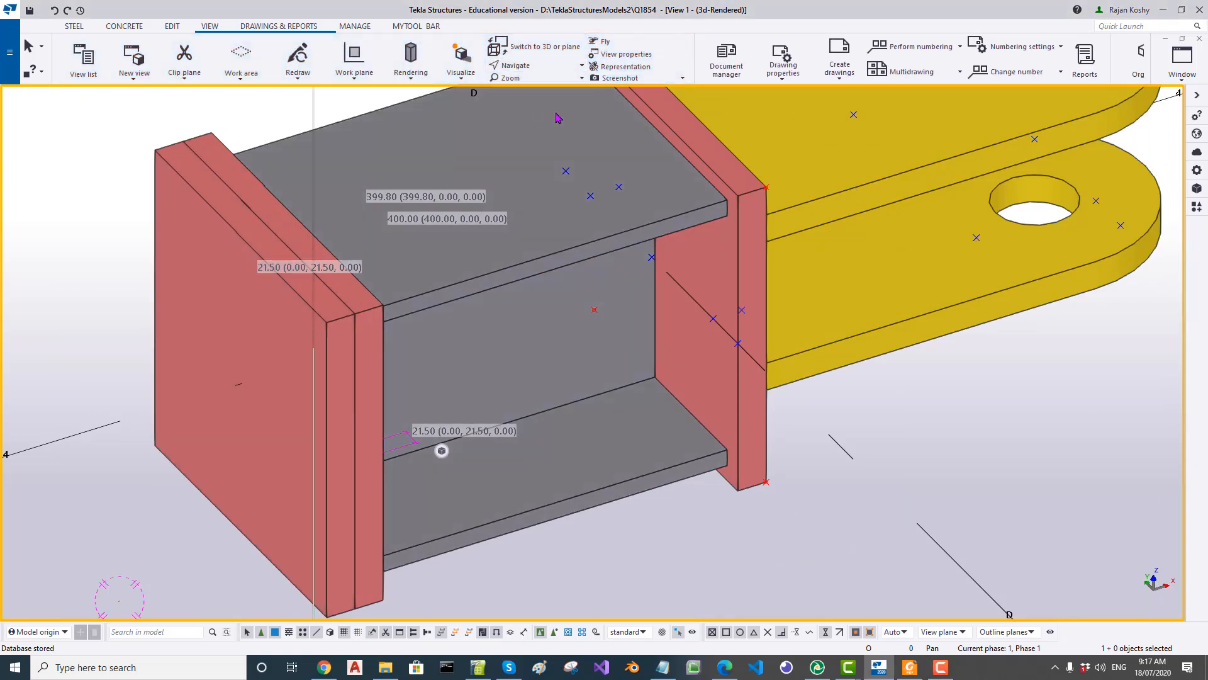
{"action": "left_click", "coordinate": [370, 77]}
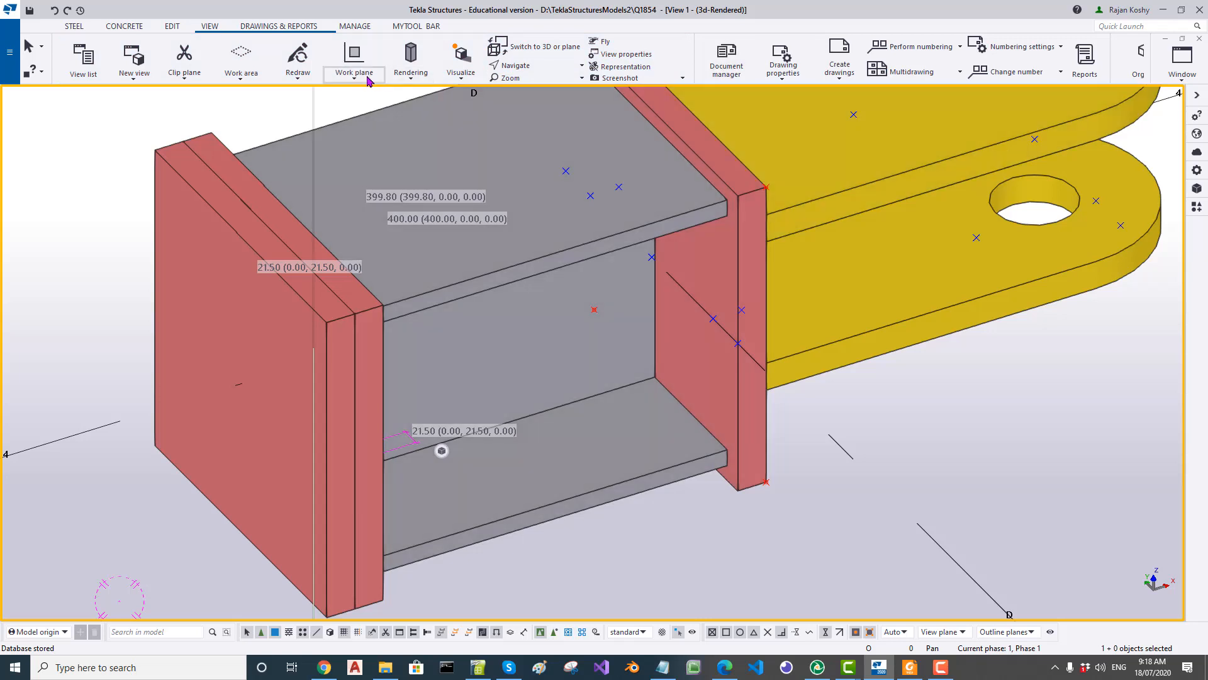
{"action": "left_click", "coordinate": [375, 104]}
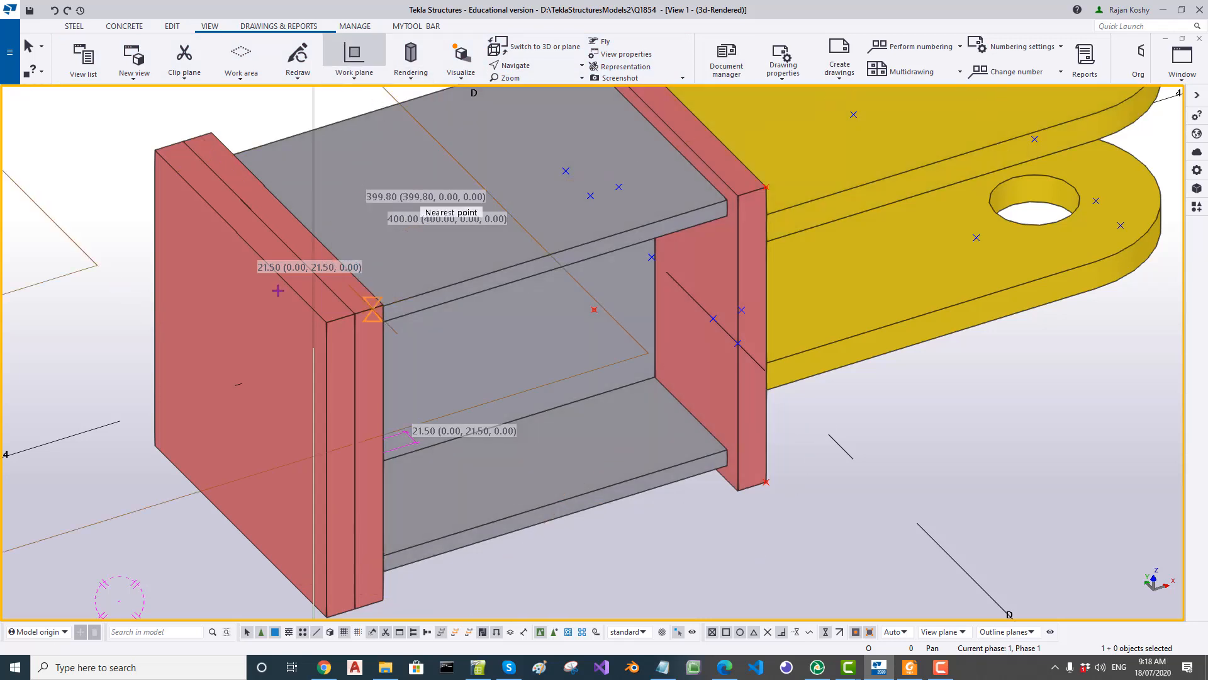
{"action": "scroll", "coordinate": [238, 457], "scroll_direction": "down", "scroll_amount": 1}
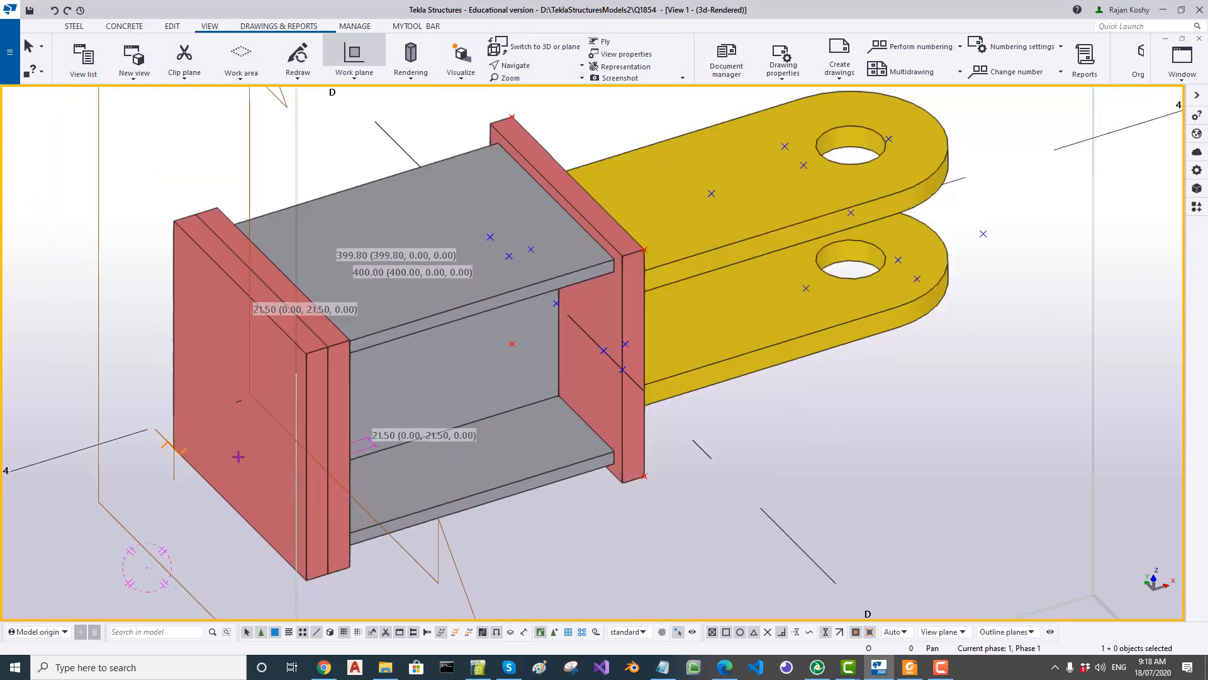
{"action": "left_click", "coordinate": [240, 456]}
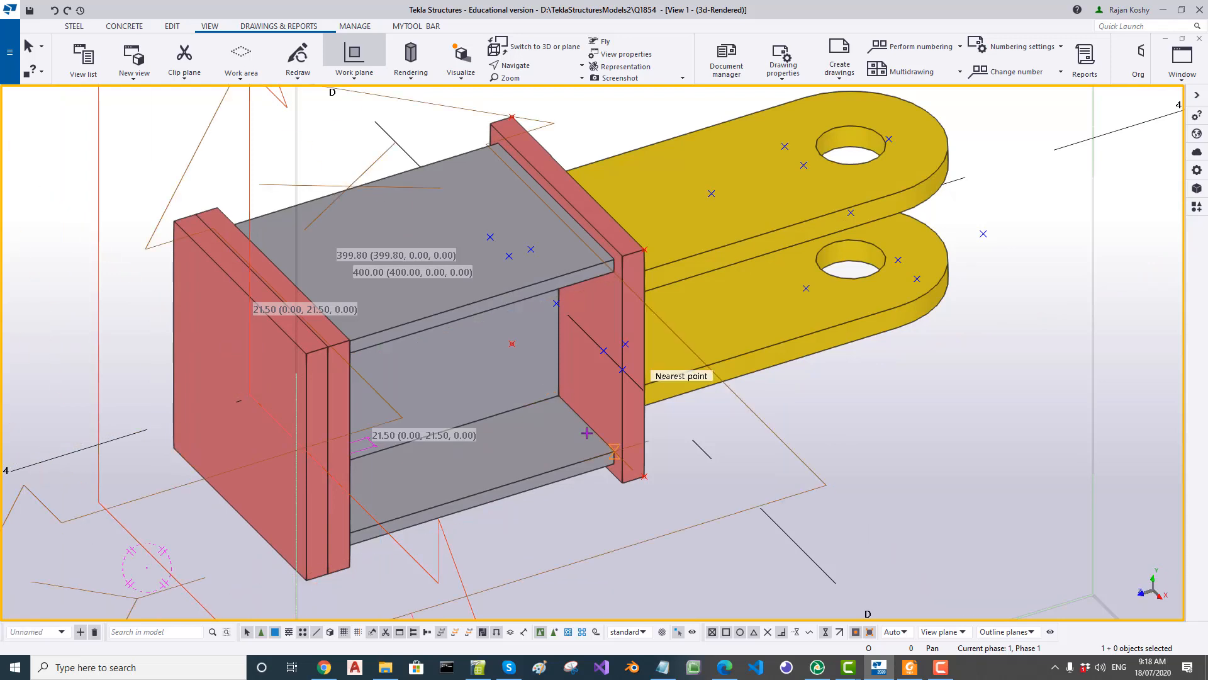
{"action": "key", "text": "Escape"}
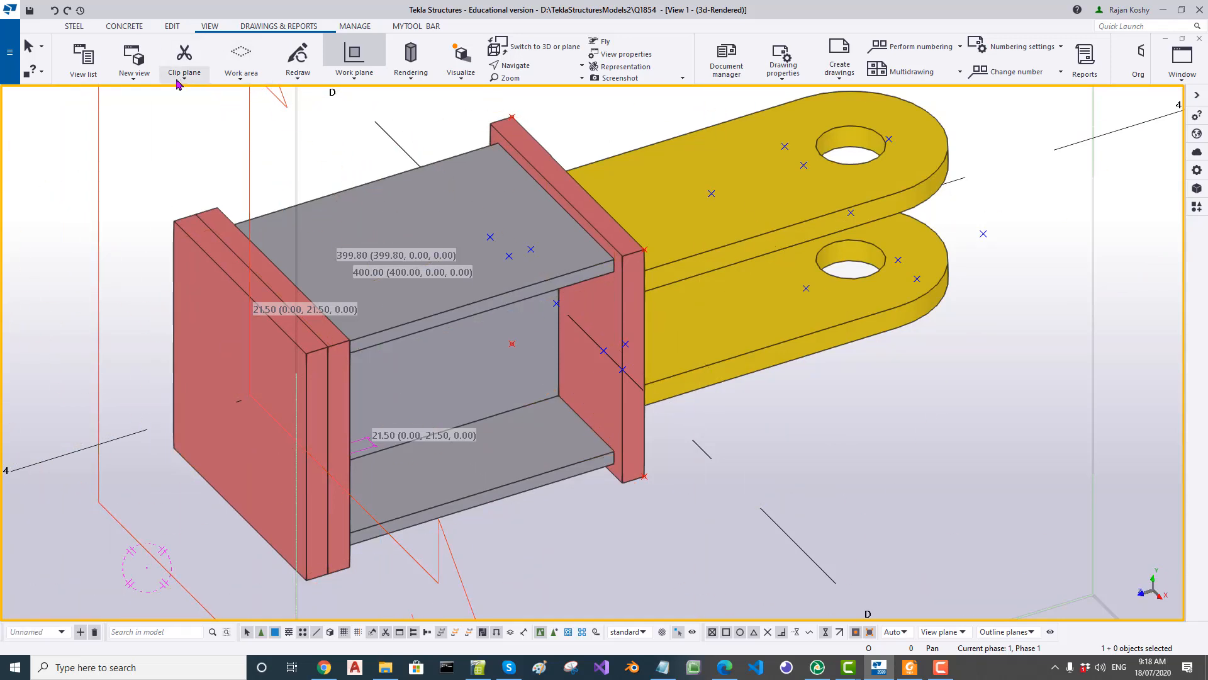
Step: Create a new view on the work plane and fit its work area with two points around the end plate
{"action": "left_click", "coordinate": [134, 76]}
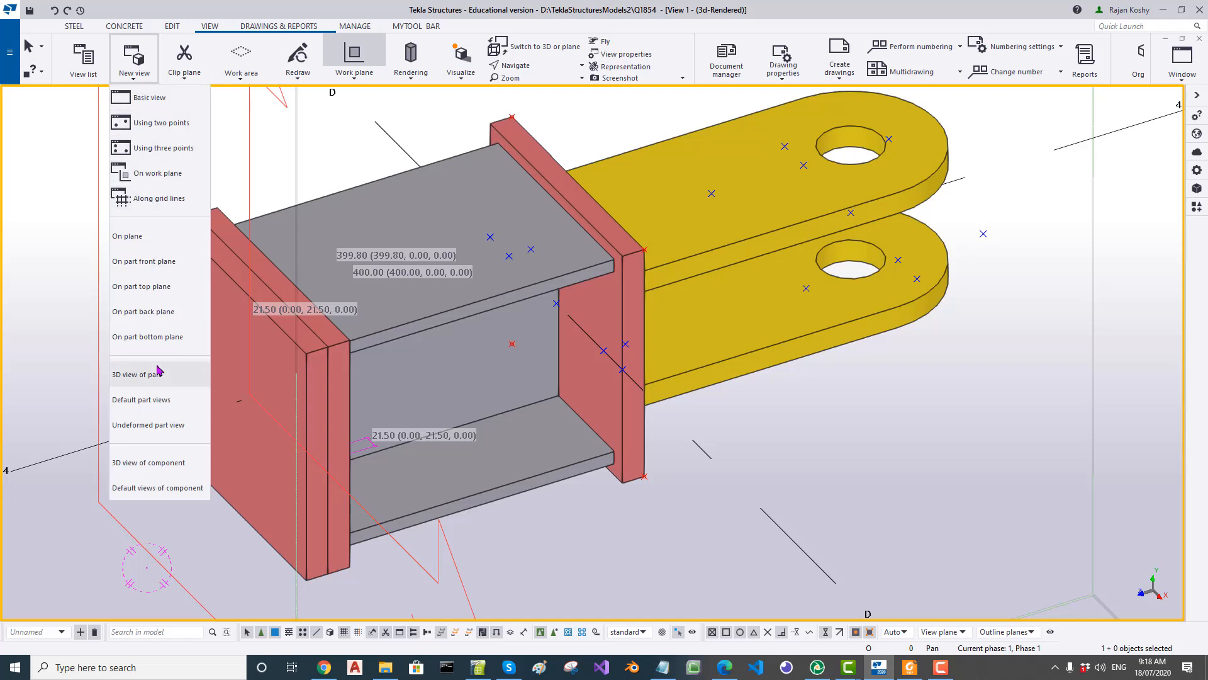
{"action": "left_click", "coordinate": [172, 177]}
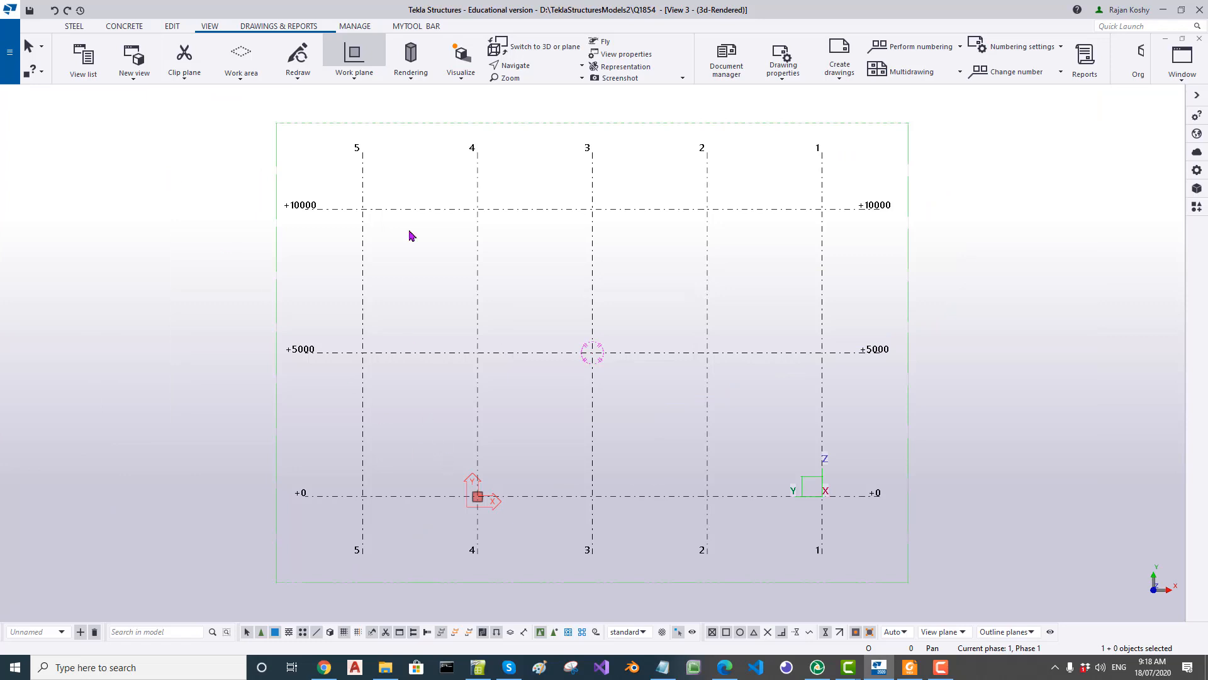
{"action": "left_click", "coordinate": [241, 70]}
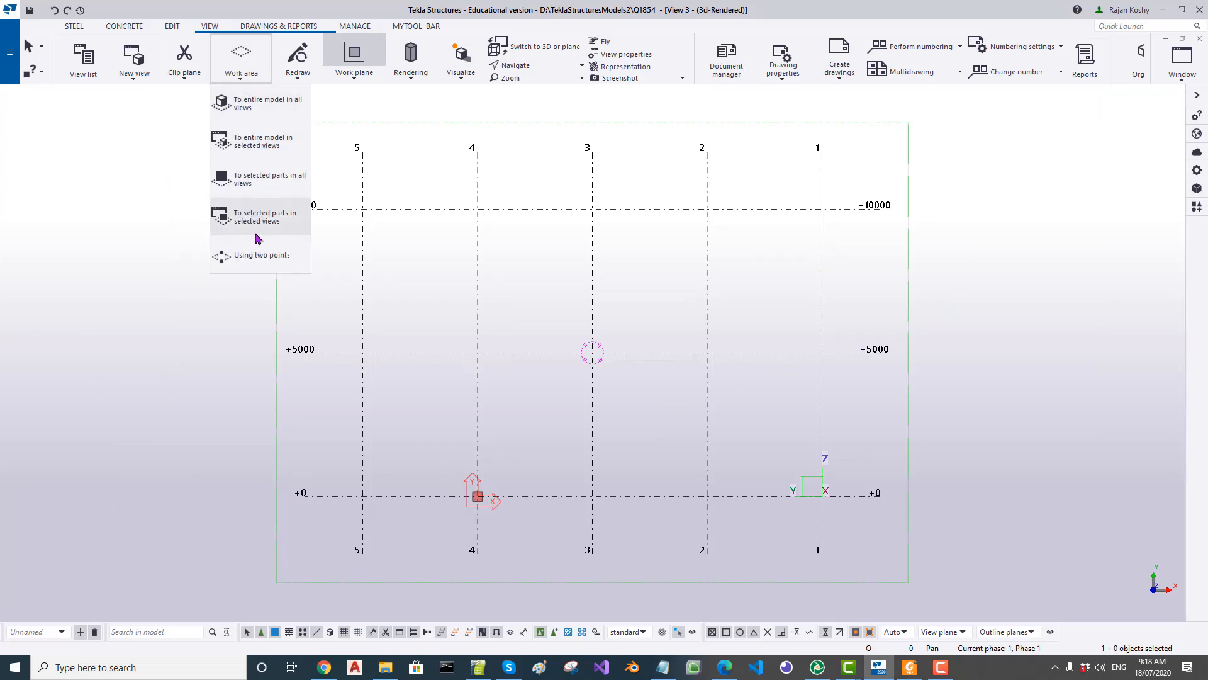
{"action": "left_click", "coordinate": [256, 258]}
{"action": "left_click", "coordinate": [434, 462]}
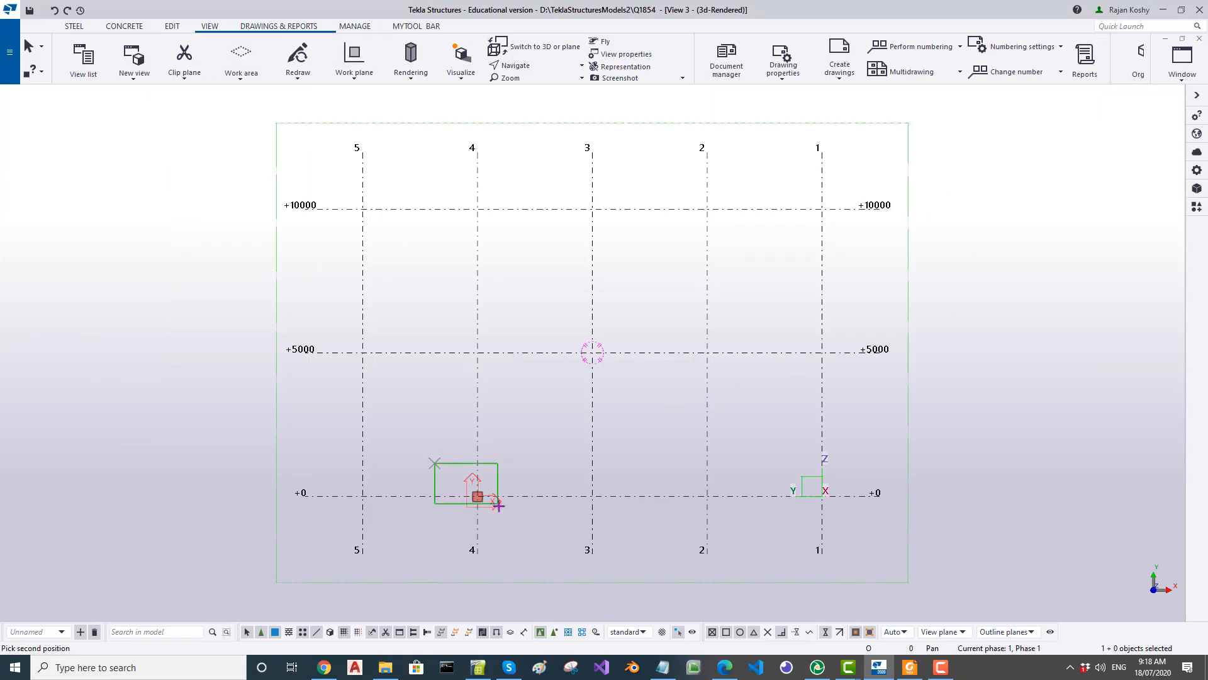
{"action": "left_click", "coordinate": [520, 525]}
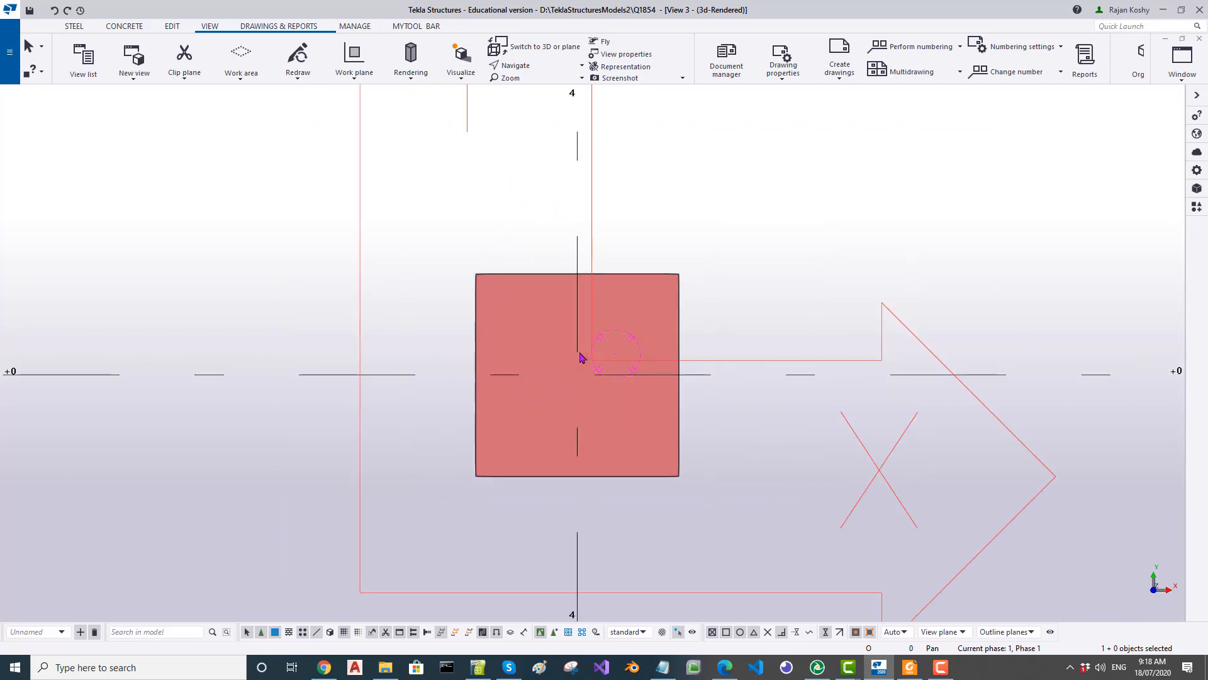
{"action": "middle_click_drag", "start_coordinate": [585, 288], "coordinate": [426, 339], "text": "ctrl"}
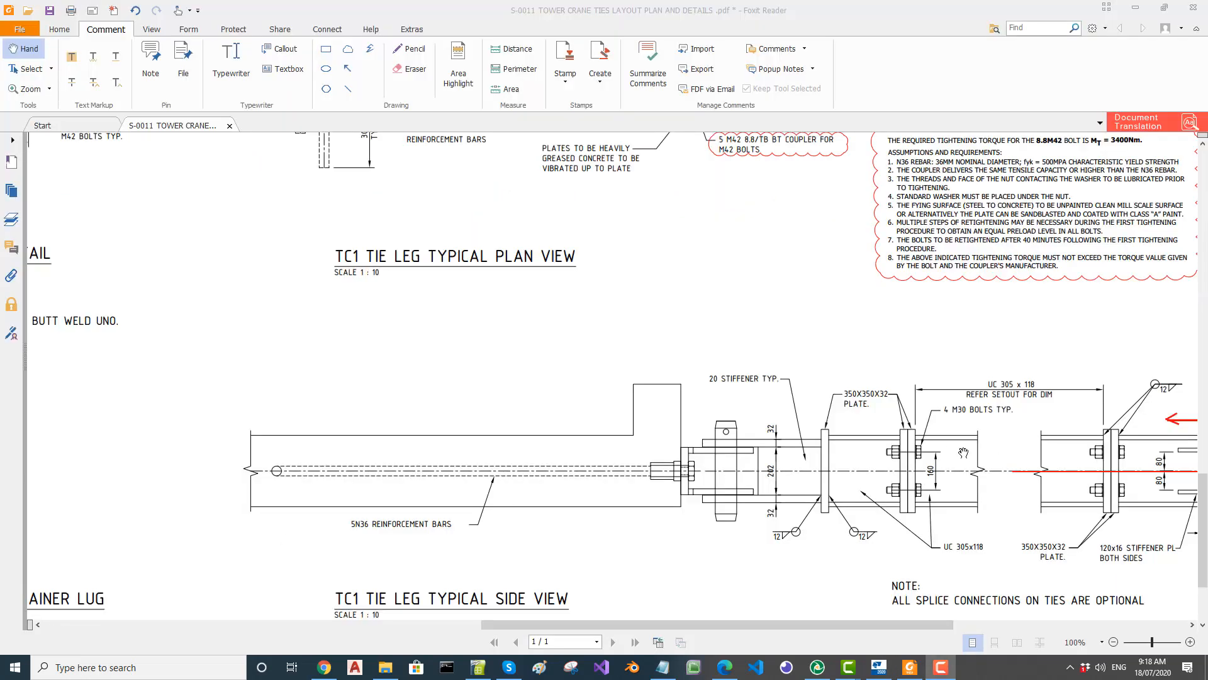
Step: Switch to the tower crane ties drawing in Foxit Reader and examine the end plate bolts and their spacing in the TC1 tie leg views
{"action": "scroll", "coordinate": [964, 453], "scroll_direction": "up", "scroll_amount": 2, "text": "ctrl"}
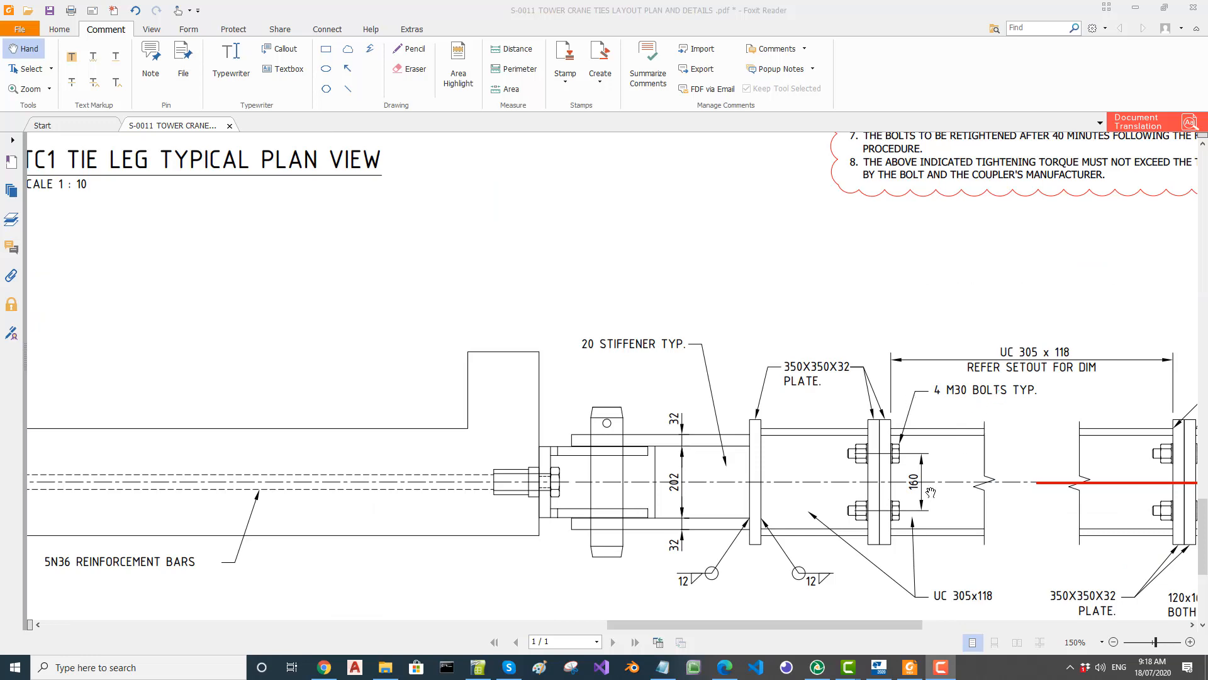
{"action": "scroll", "coordinate": [784, 476], "scroll_direction": "down", "scroll_amount": 3, "text": "ctrl"}
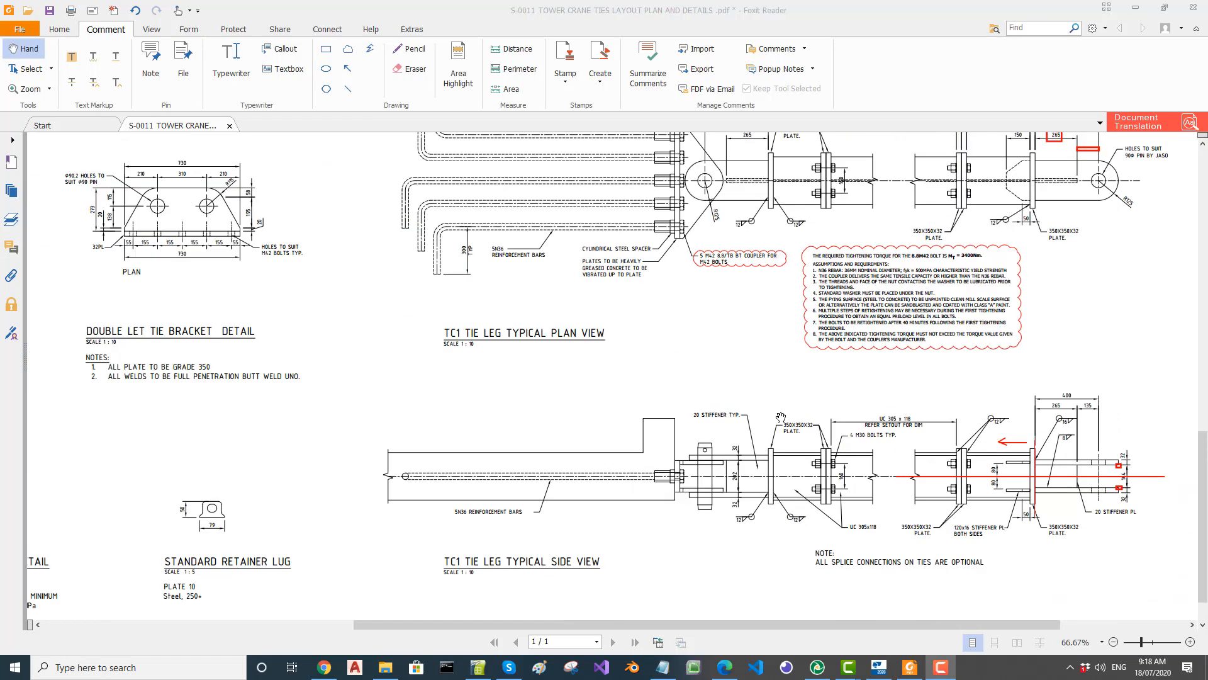
{"action": "scroll", "coordinate": [822, 153], "scroll_direction": "up", "scroll_amount": 4, "text": "ctrl"}
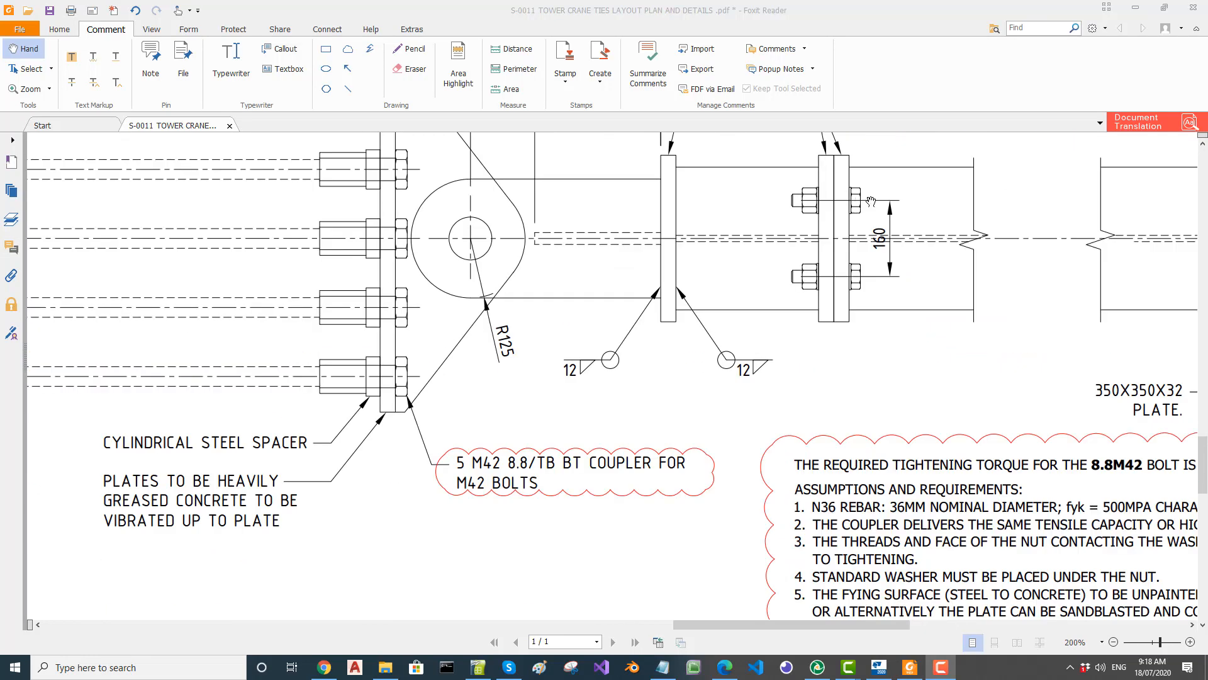
{"action": "scroll", "coordinate": [871, 202], "scroll_direction": "down", "scroll_amount": 3, "text": "ctrl"}
{"action": "mouse_move", "coordinate": [910, 675]}
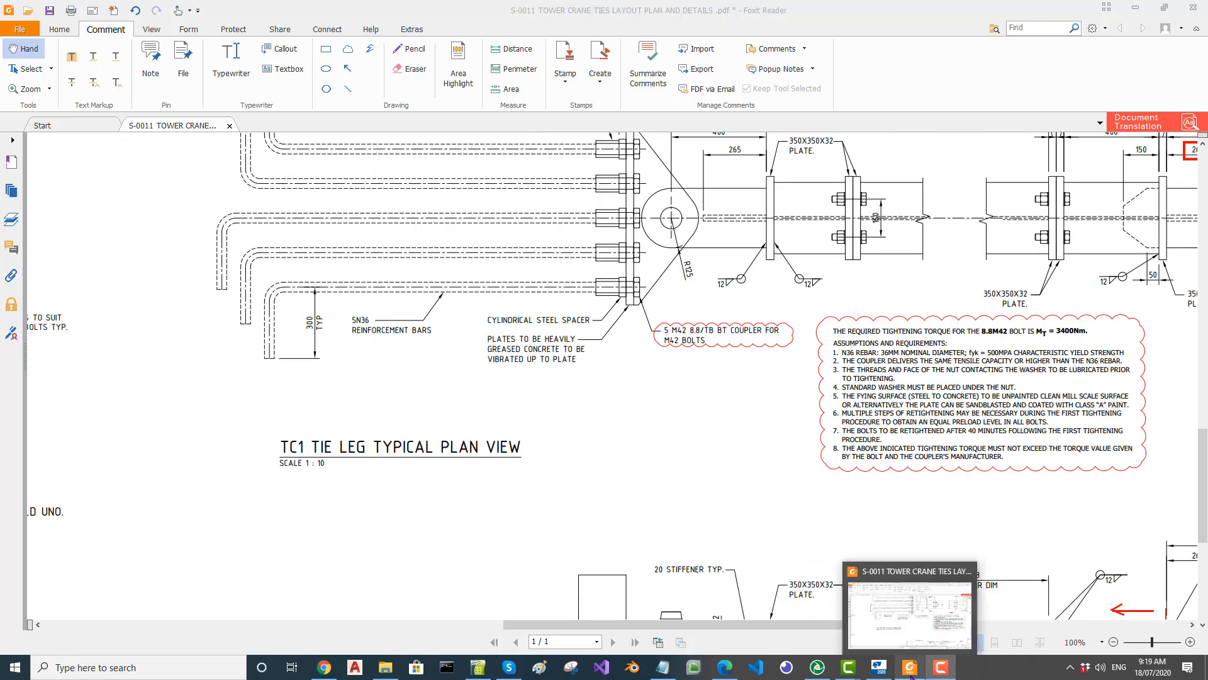
Step: Return to Tekla Structures and set up a bolt array of 30 mm 8.8S bolts, spaced 160 mm in X and Y, with a -80 mm Dx start offset
{"action": "left_click", "coordinate": [812, 609]}
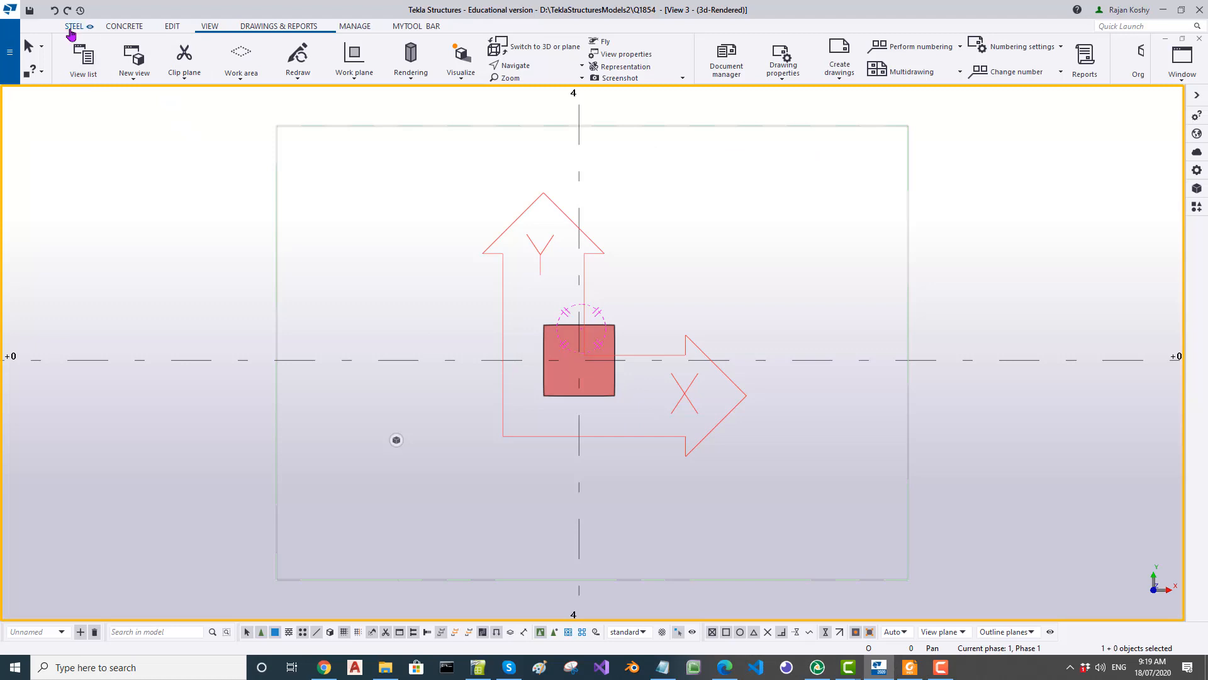
{"action": "scroll", "coordinate": [86, 42], "scroll_direction": "up", "scroll_amount": 3}
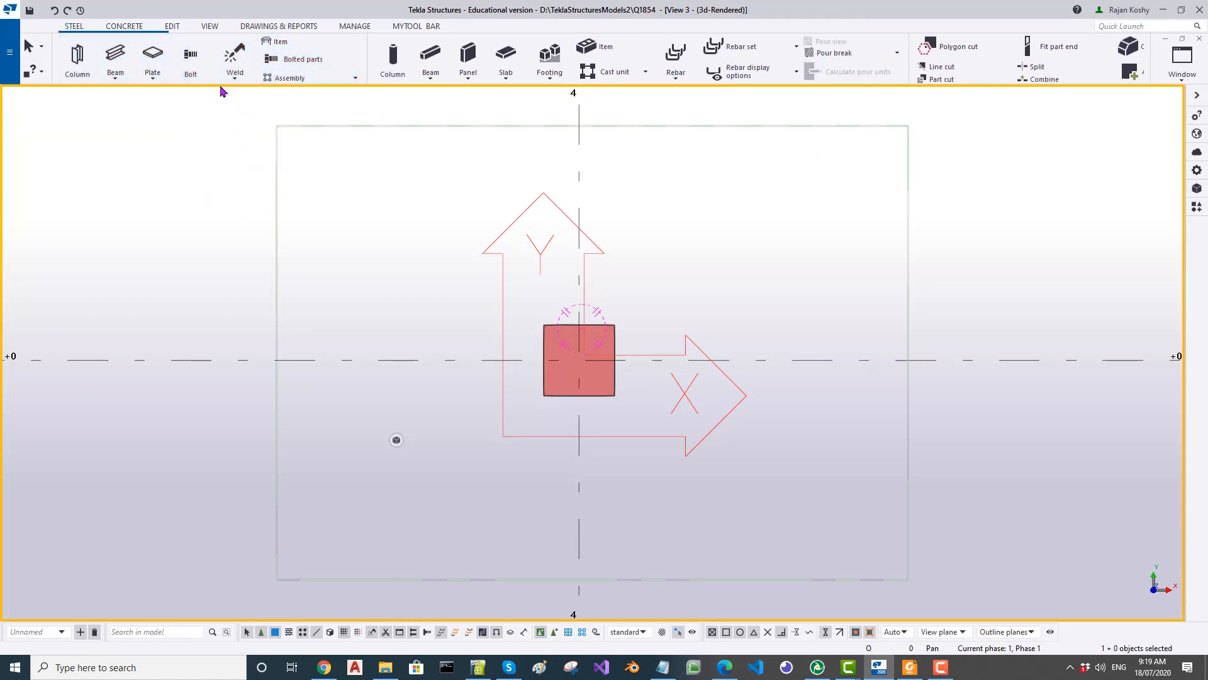
{"action": "left_click", "coordinate": [194, 77]}
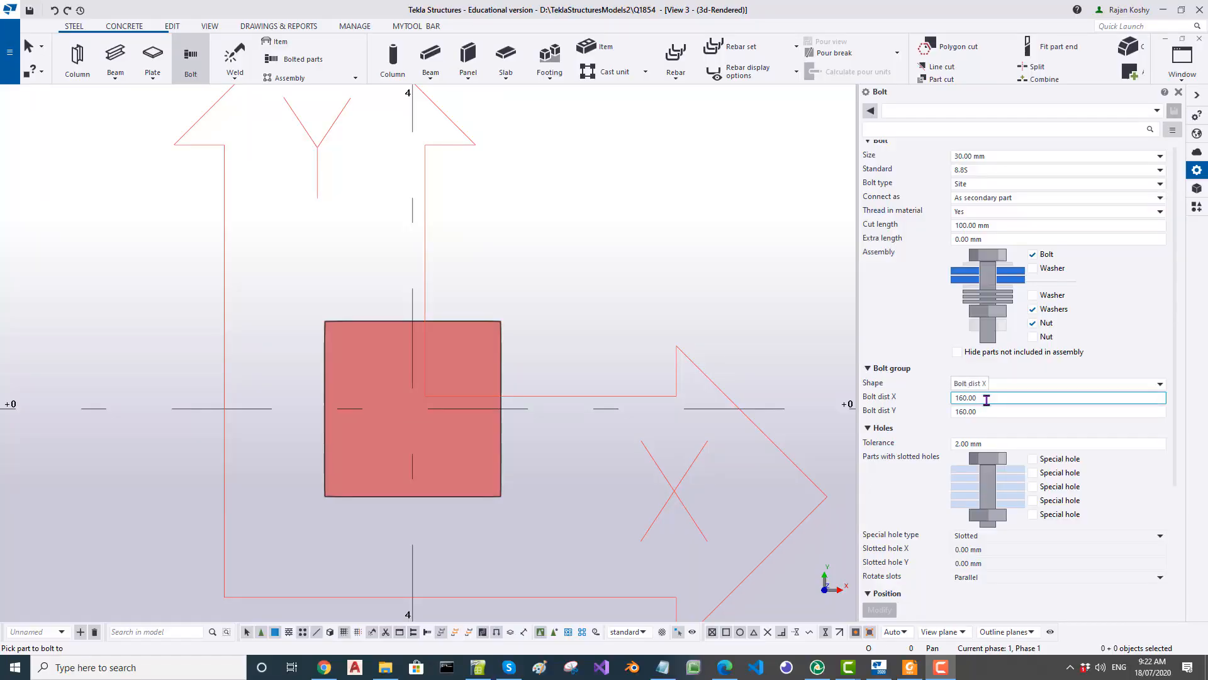
{"action": "left_click", "coordinate": [986, 397]}
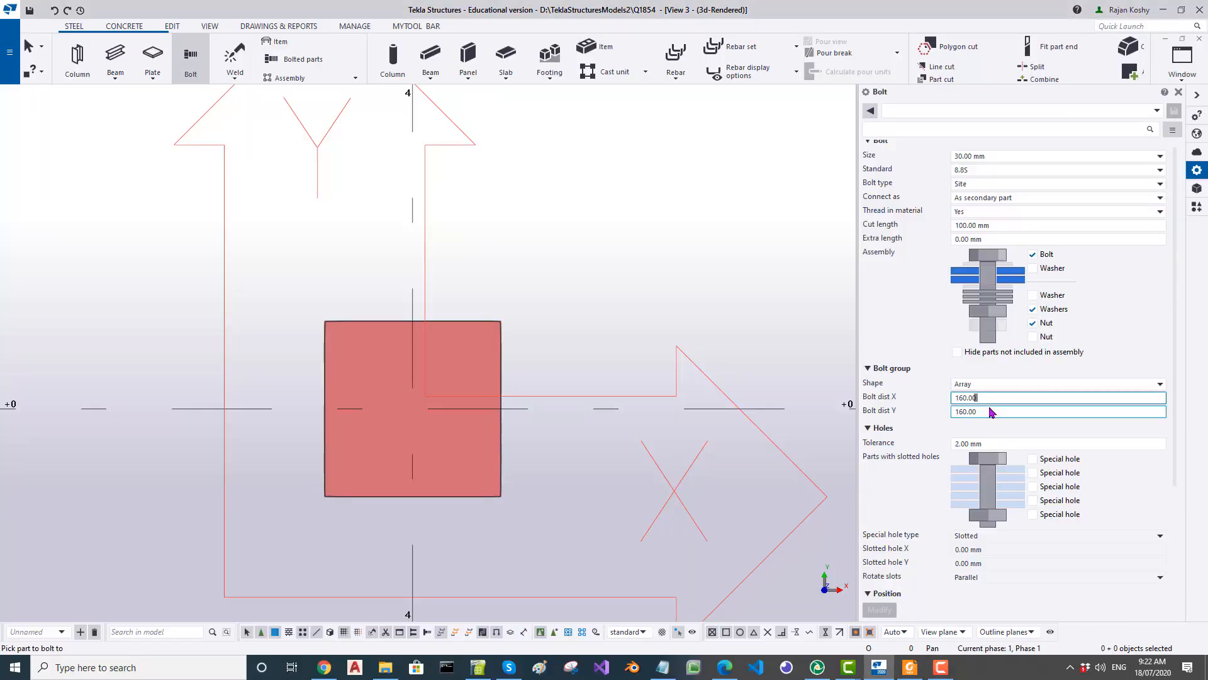
{"action": "left_click", "coordinate": [987, 411]}
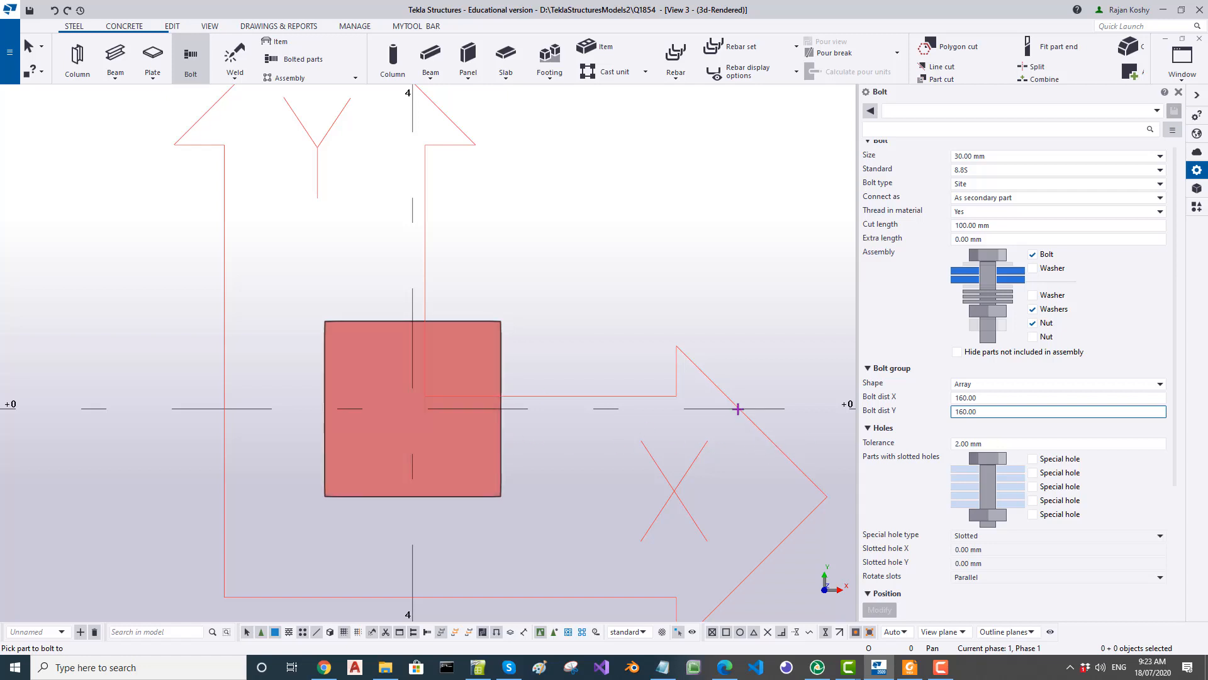
{"action": "scroll", "coordinate": [734, 403], "scroll_direction": "down", "scroll_amount": 5}
{"action": "scroll", "coordinate": [625, 427], "scroll_direction": "up", "scroll_amount": 5}
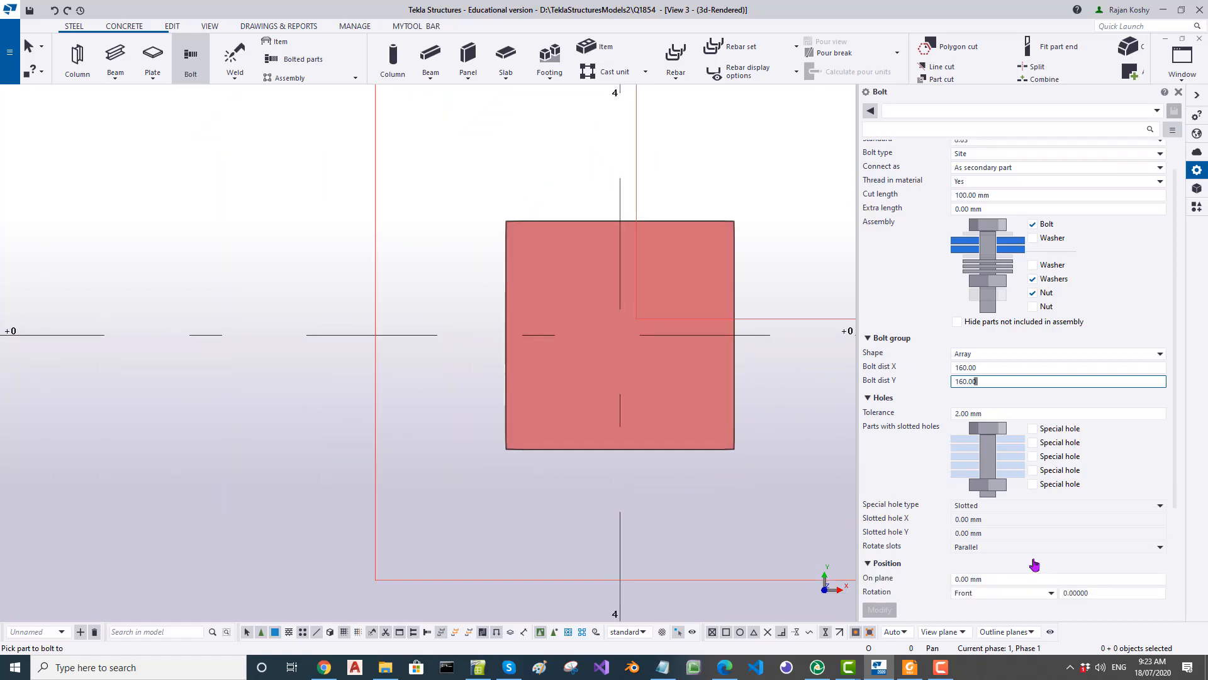
{"action": "scroll", "coordinate": [1033, 561], "scroll_direction": "down", "scroll_amount": 4}
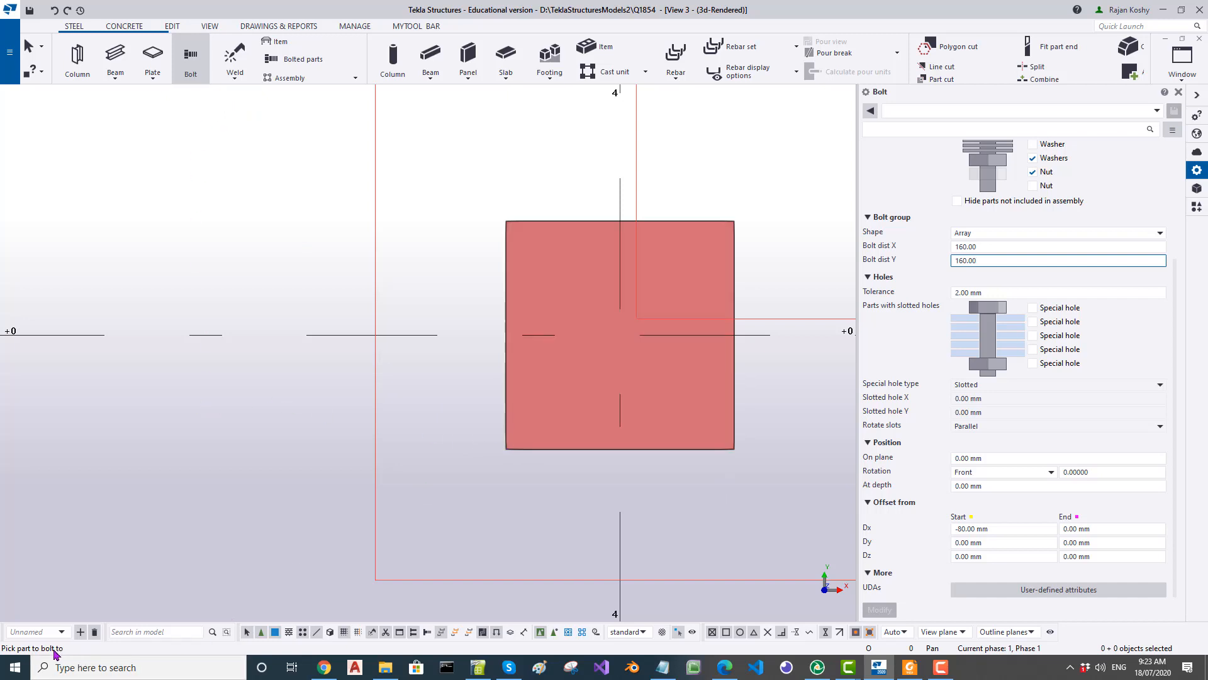
Step: Try to bolt the two stacked end plates together, orienting the bolt group from the plate centre towards its upper-right corner
{"action": "mouse_move", "coordinate": [697, 496]}
{"action": "middle_mouse_down", "text": "ctrl"}
{"action": "mouse_move", "coordinate": [640, 500]}
{"action": "mouse_move", "coordinate": [622, 522]}
{"action": "middle_mouse_up", "text": "ctrl"}
{"action": "left_click", "coordinate": [696, 448]}
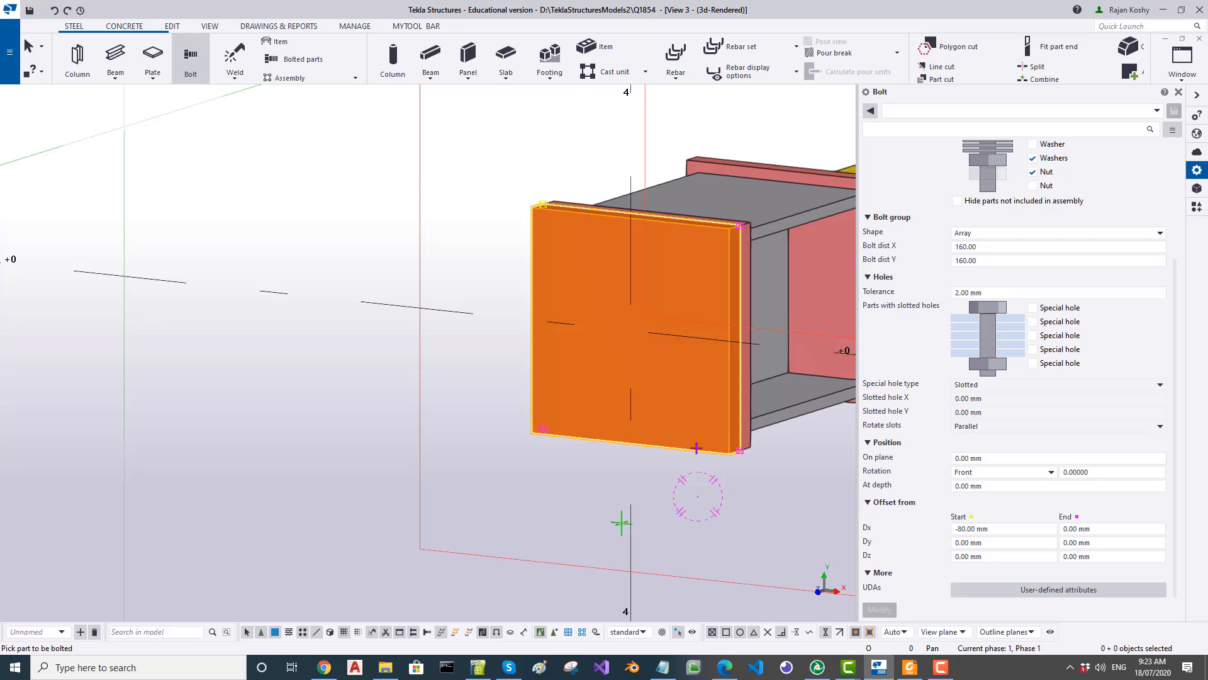
{"action": "left_click", "coordinate": [752, 440]}
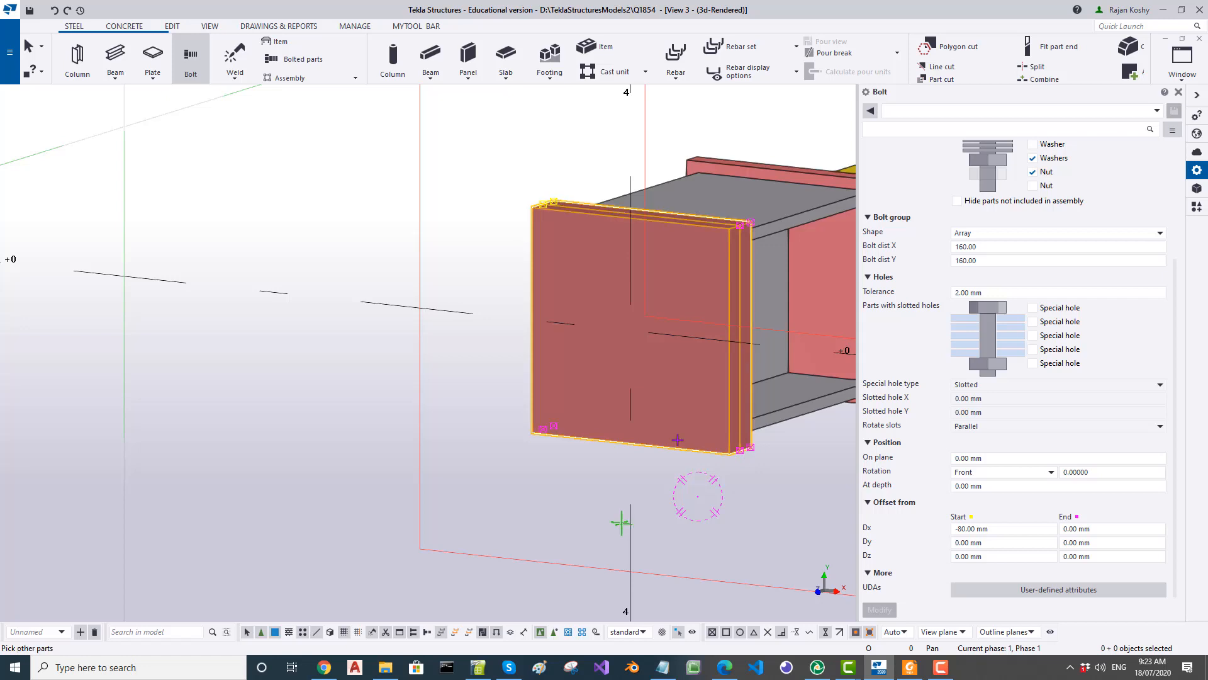
{"action": "middle_click", "coordinate": [458, 439]}
{"action": "key", "text": "ctrl+p"}
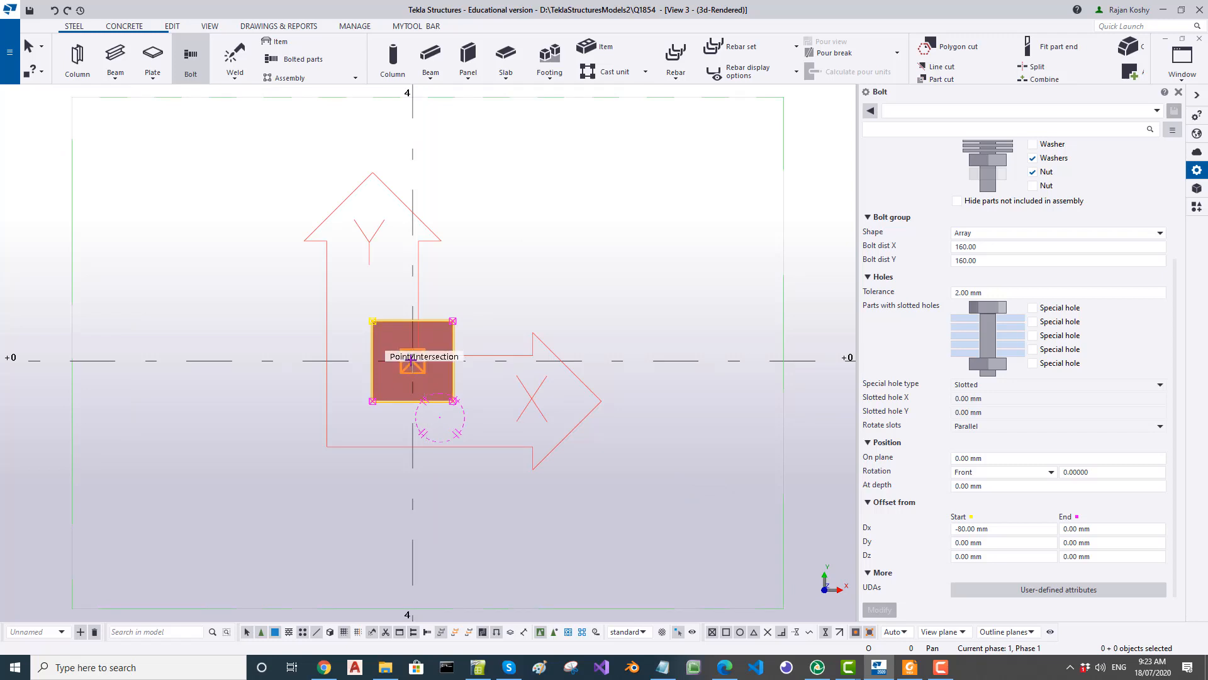
{"action": "left_click", "coordinate": [412, 361]}
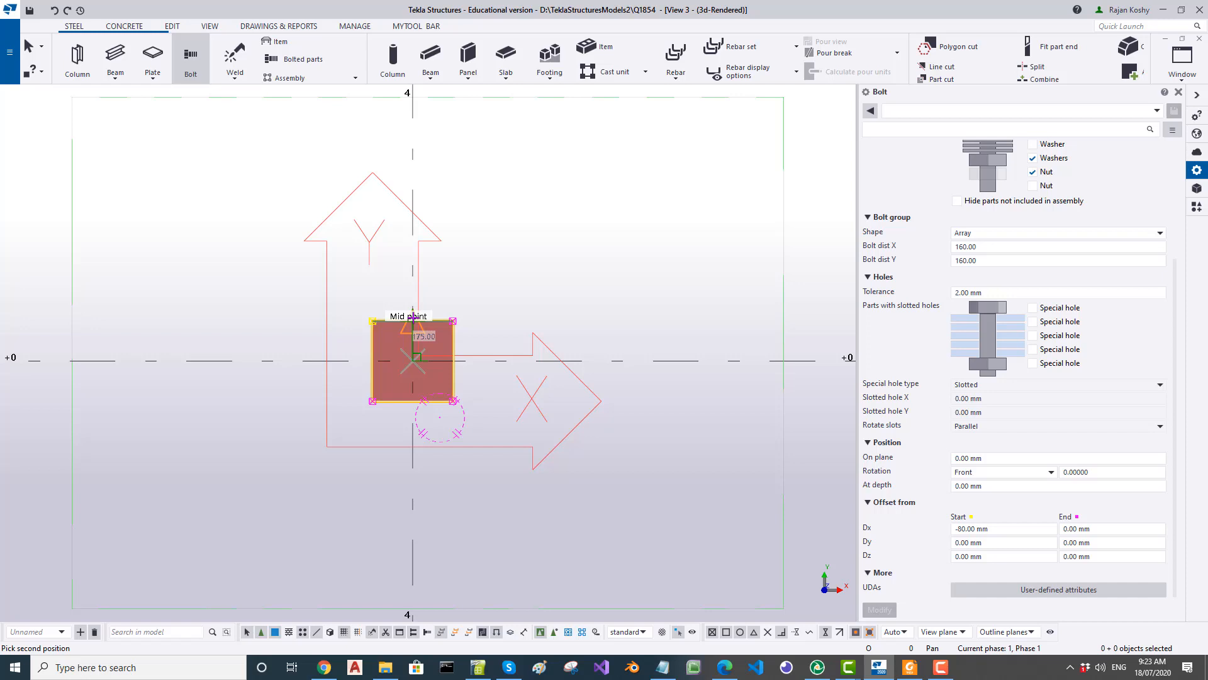
{"action": "left_click", "coordinate": [463, 297]}
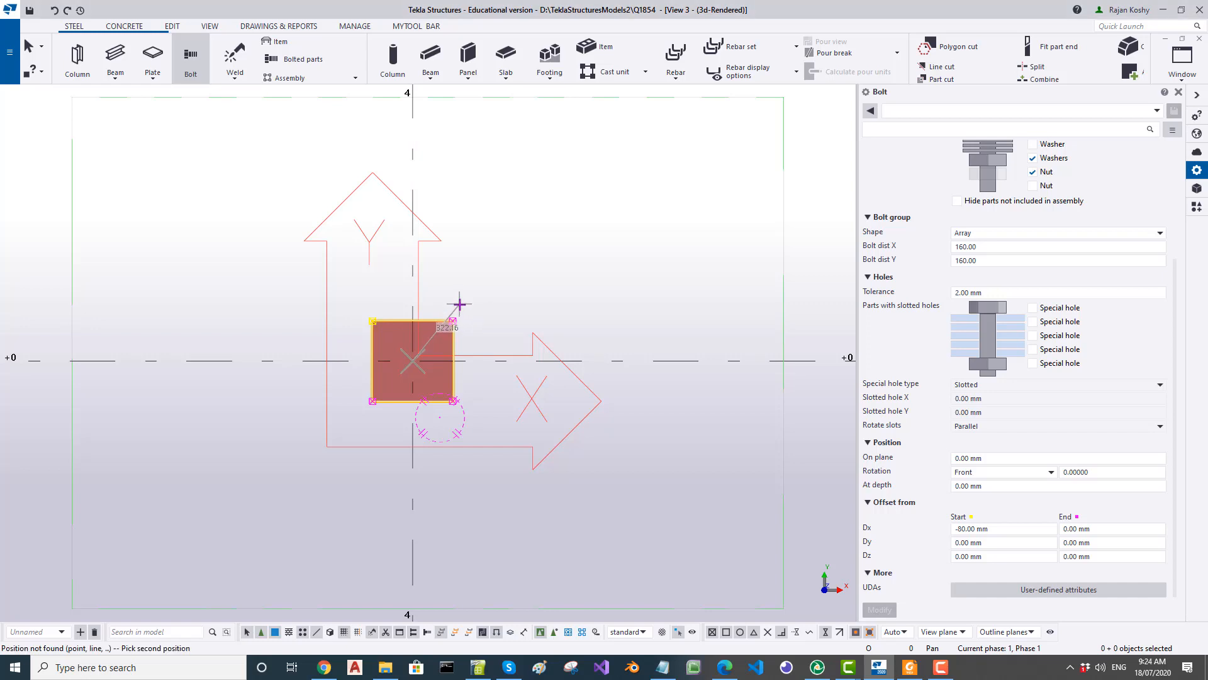
{"action": "left_click", "coordinate": [454, 319]}
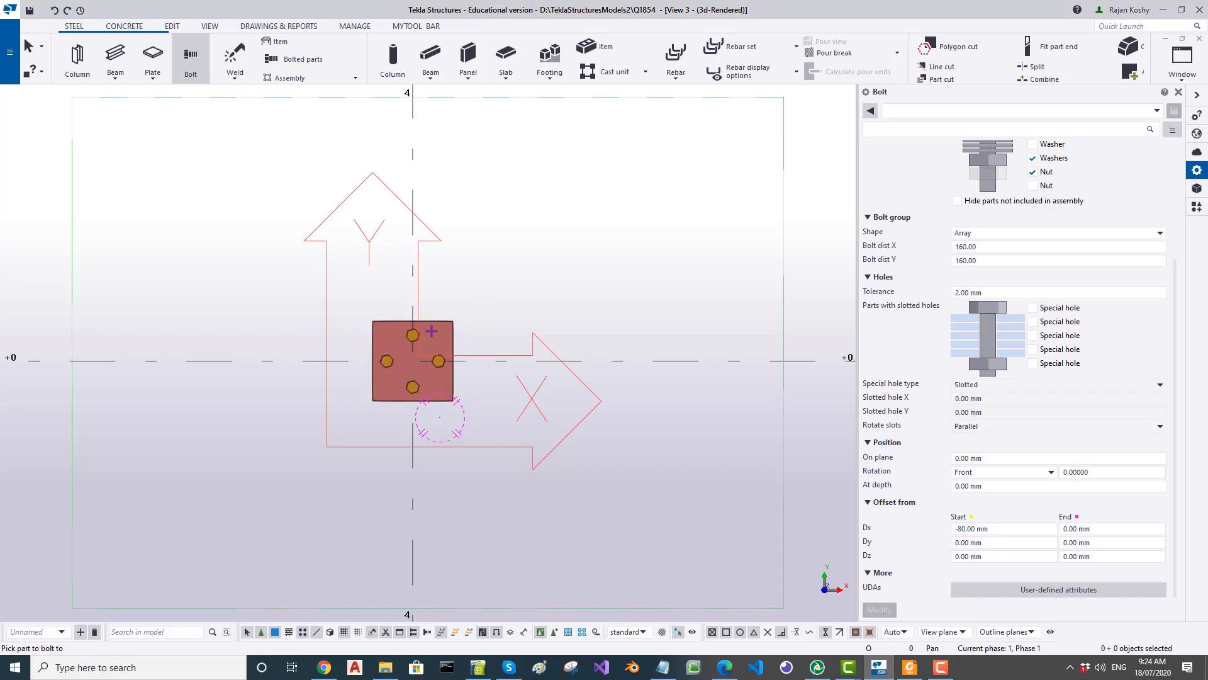
{"action": "key", "text": "ctrl+z"}
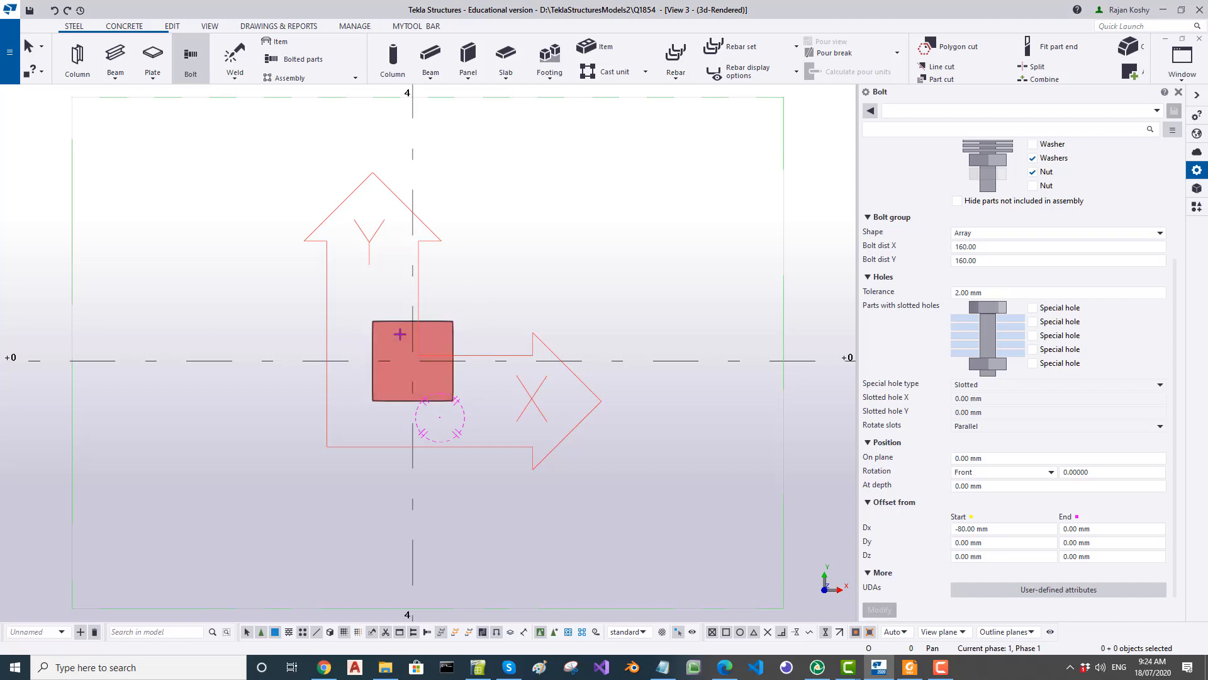
Step: Bolt the two stacked end plates together with the 160 x 160 mm group, oriented from the plate centre to the midpoint of its top edge
{"action": "left_click", "coordinate": [190, 60]}
{"action": "key", "text": "ctrl+p"}
{"action": "scroll", "coordinate": [431, 353], "scroll_direction": "up", "scroll_amount": 5}
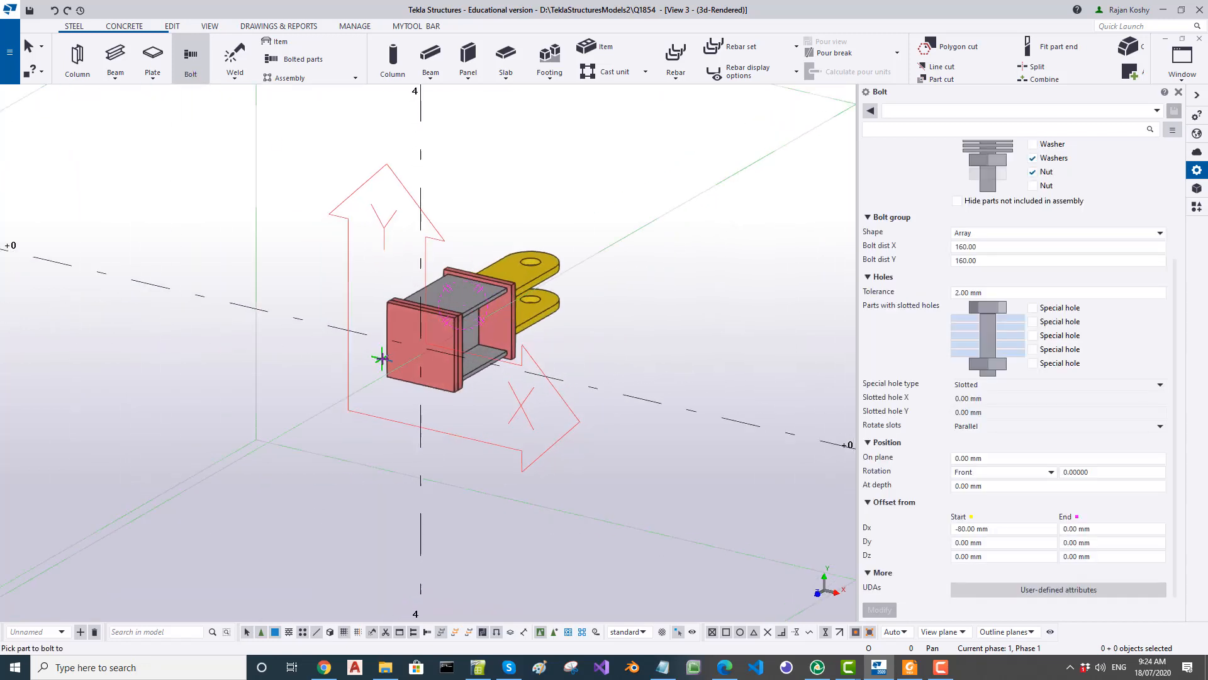
{"action": "left_click", "coordinate": [320, 359]}
{"action": "left_click", "coordinate": [319, 360]}
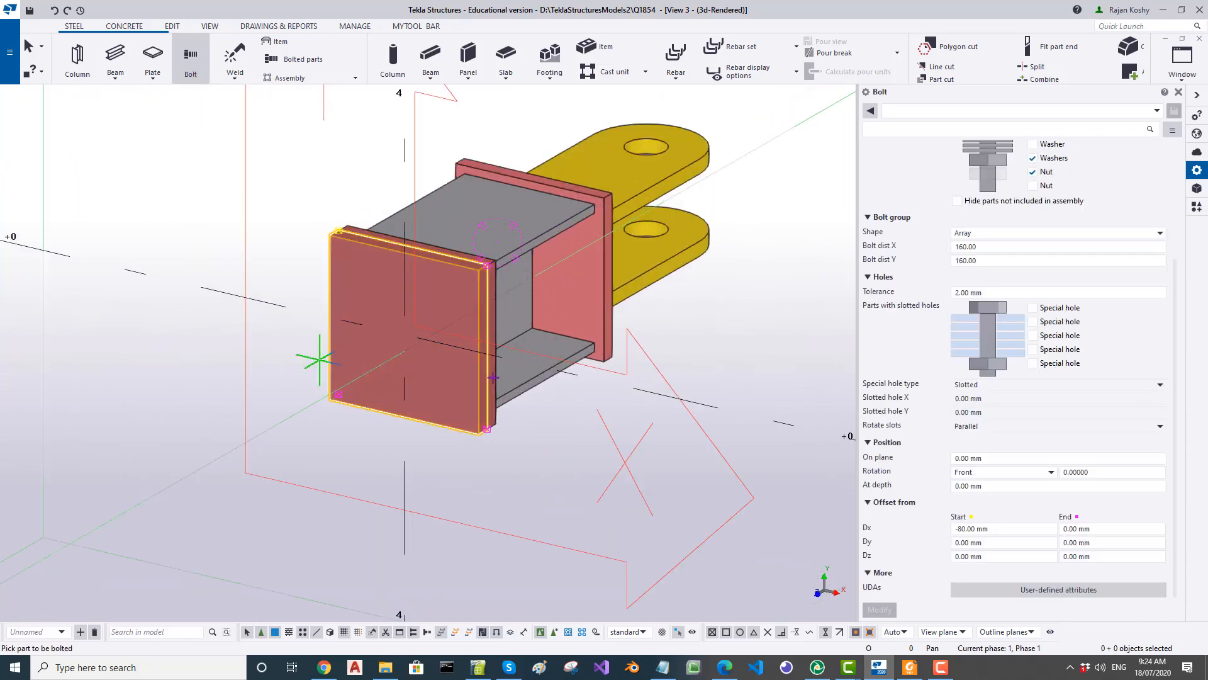
{"action": "key", "text": "ctrl+p"}
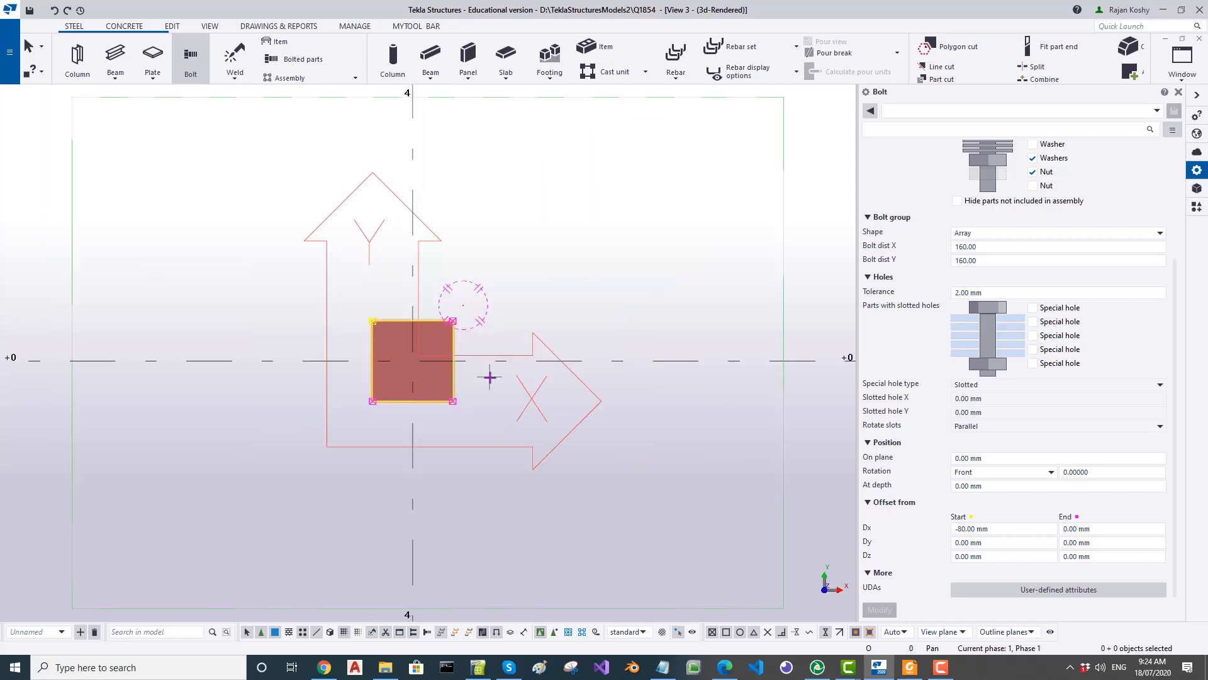
{"action": "left_click", "coordinate": [414, 361]}
{"action": "left_click", "coordinate": [412, 312]}
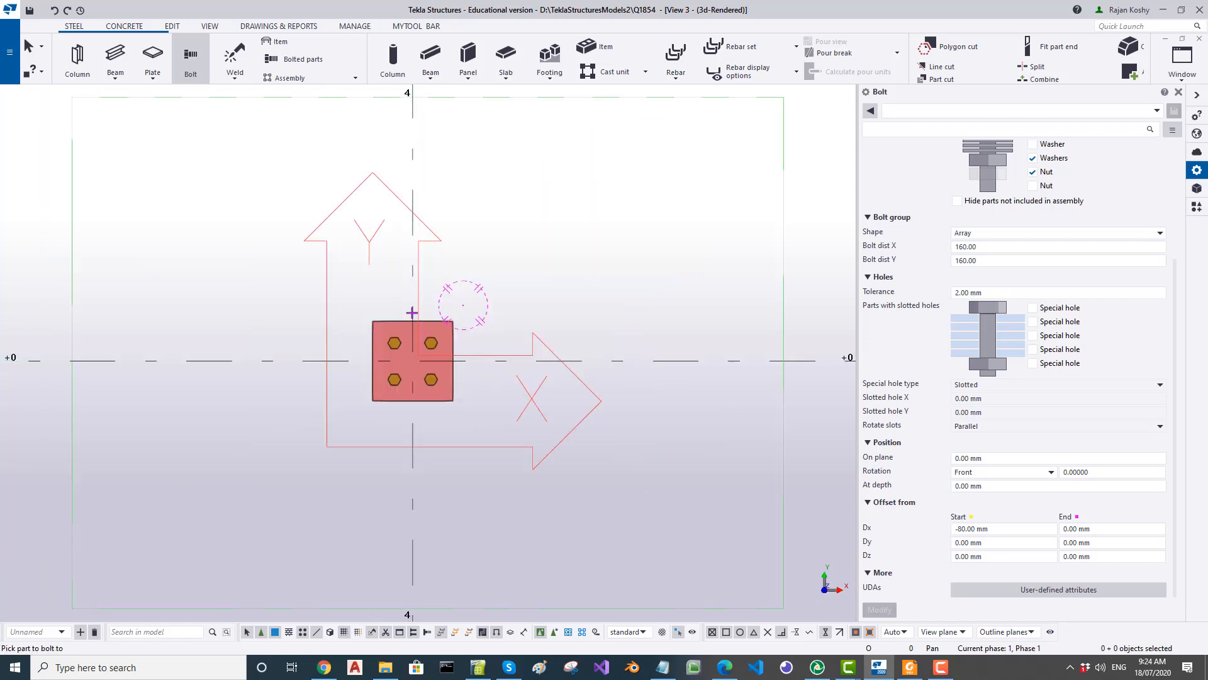
Step: End the bolt command, switch to the ties drawing in Foxit Reader, and draw a rectangle around the tie leg's lug end detail
{"action": "key", "text": "Escape"}
{"action": "scroll", "coordinate": [411, 328], "scroll_direction": "up", "scroll_amount": 4}
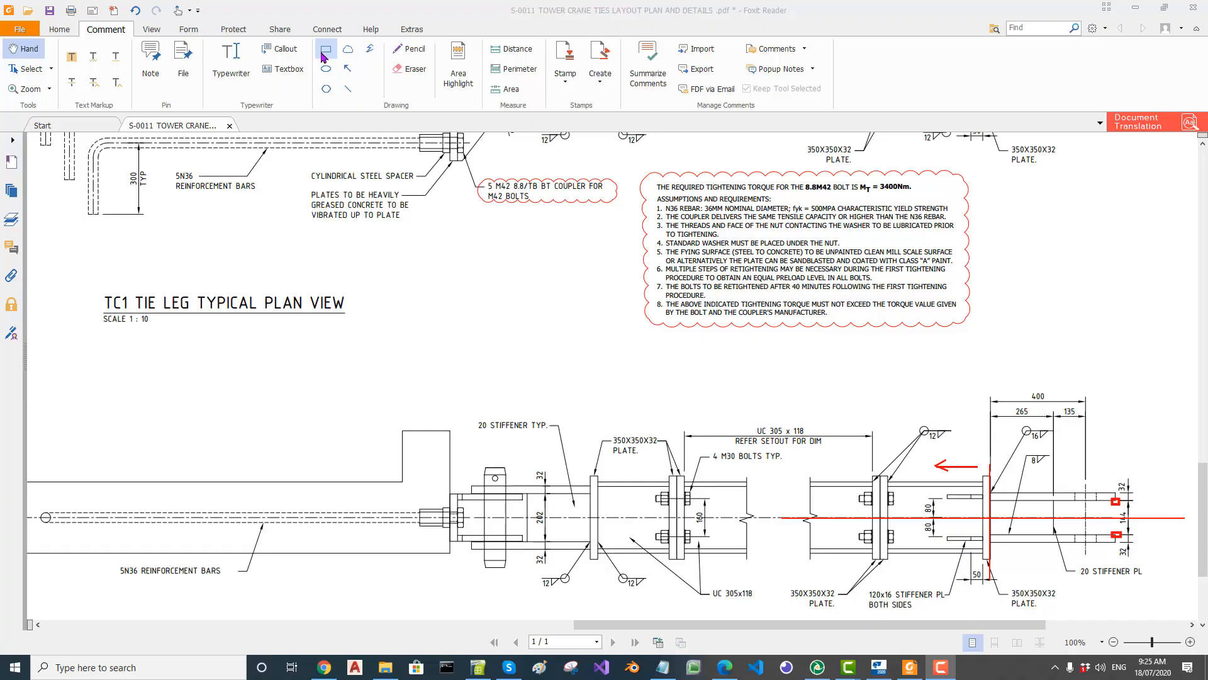
{"action": "left_click", "coordinate": [325, 52]}
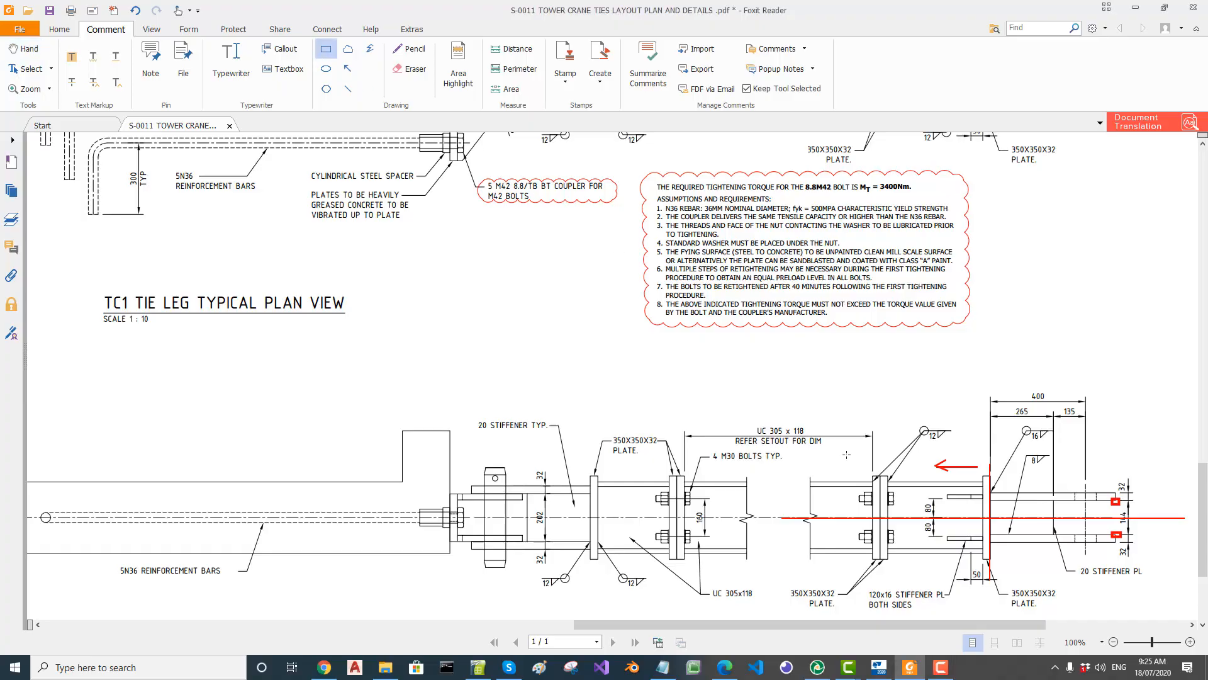
{"action": "mouse_move", "coordinate": [853, 385]}
{"action": "left_mouse_down"}
{"action": "mouse_move", "coordinate": [1059, 538]}
{"action": "mouse_move", "coordinate": [1164, 582]}
{"action": "left_mouse_up"}
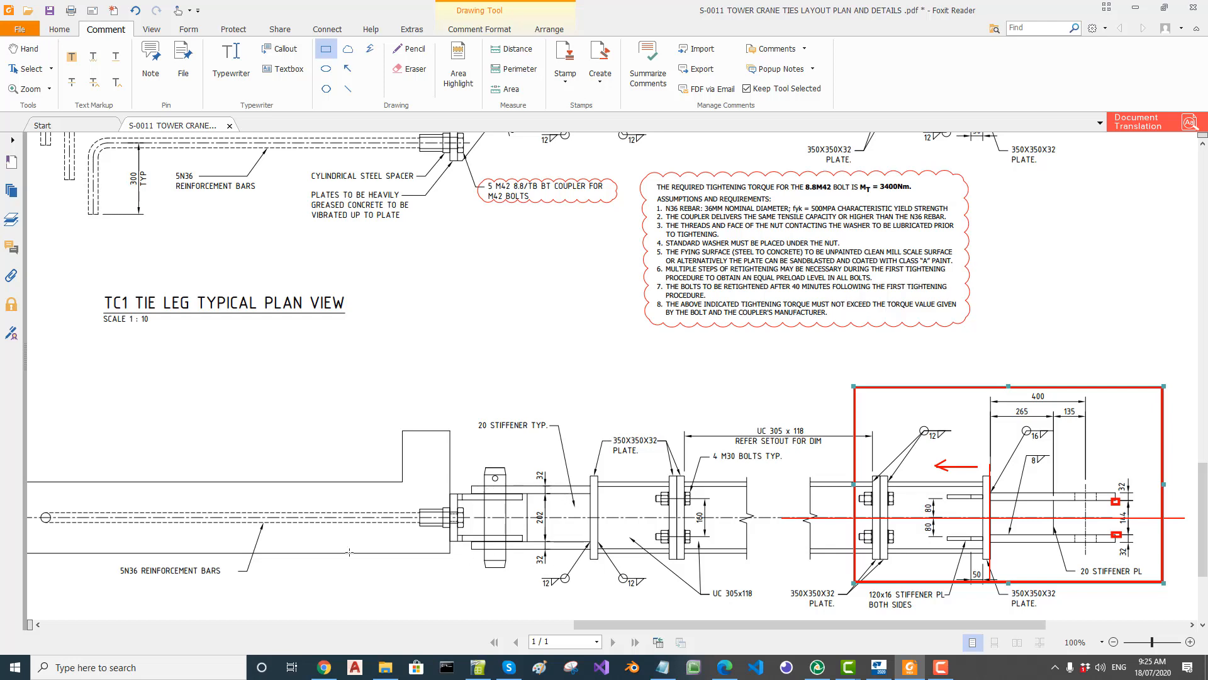
Step: Switch to the spreadsheet and subtract the 144 in U2 from the 202 in U1, placing the formula in cell U3
{"action": "key", "text": "alt+Tab"}
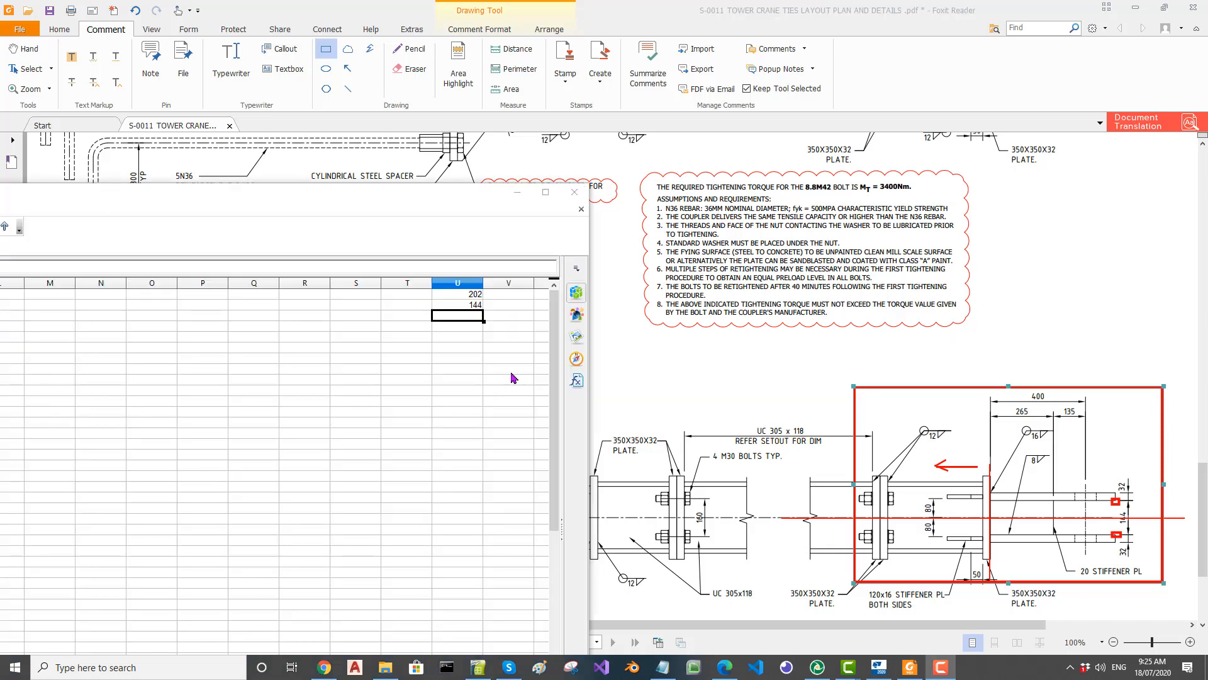
{"action": "left_click", "coordinate": [454, 373]}
{"action": "left_click", "coordinate": [478, 296]}
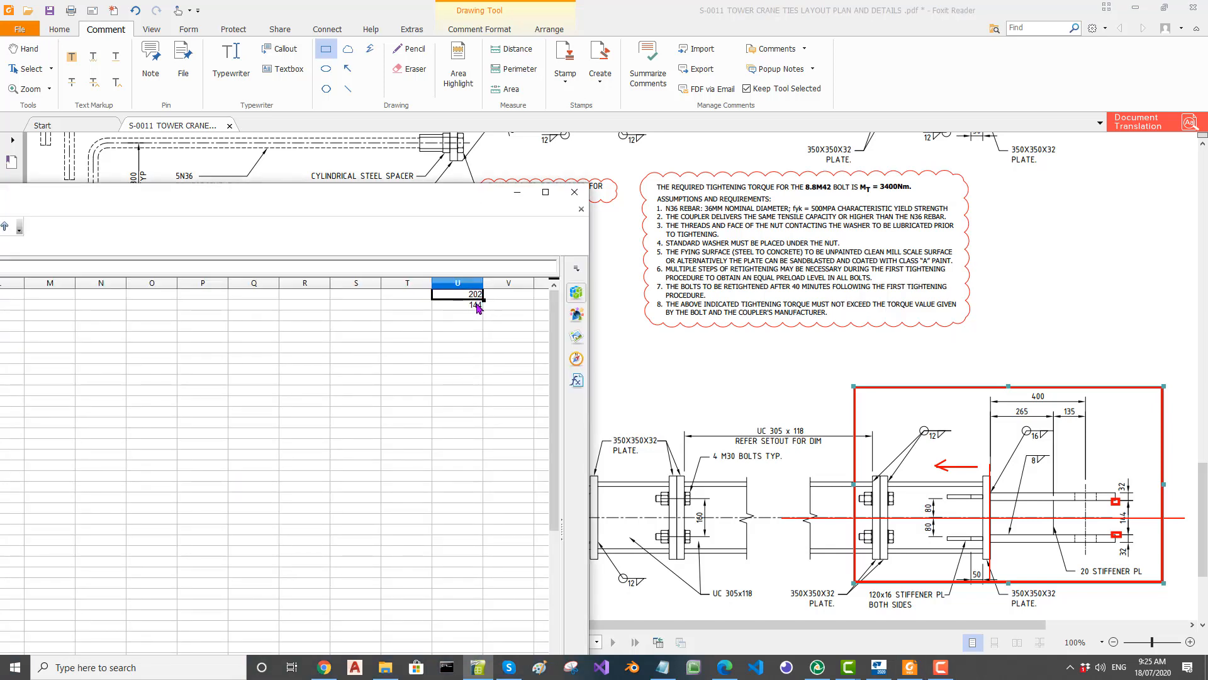
{"action": "left_click", "coordinate": [474, 306]}
{"action": "left_click", "coordinate": [472, 319]}
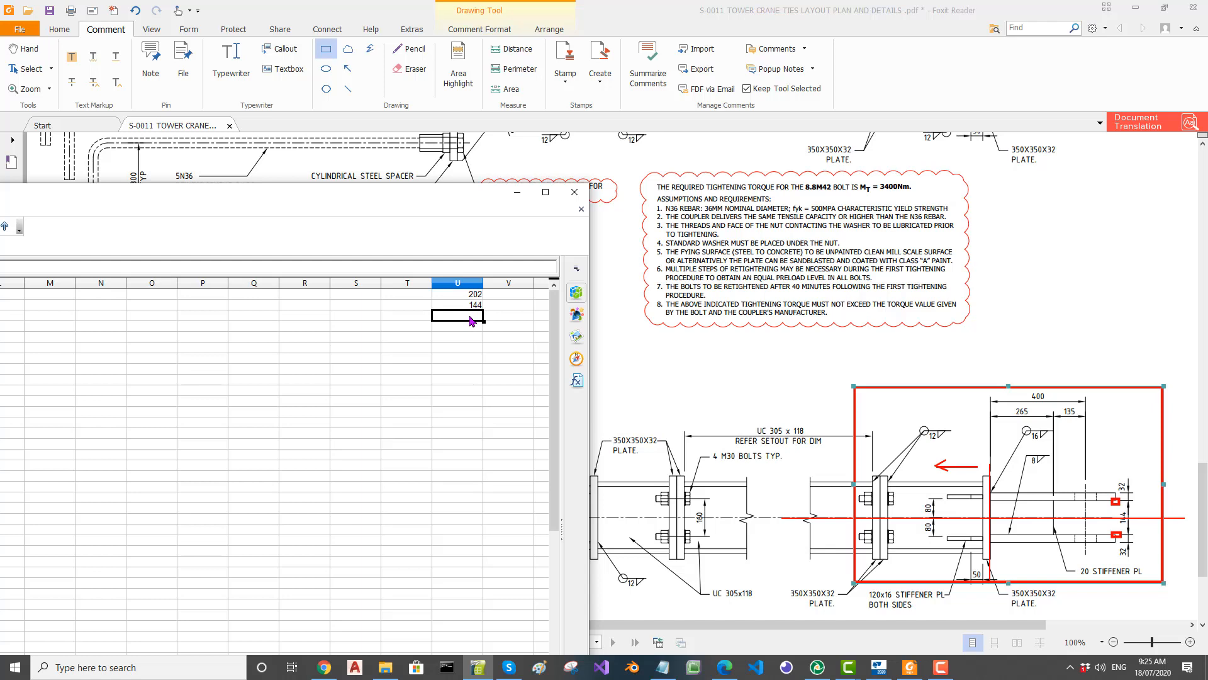
{"action": "type", "text": "="}
{"action": "left_click", "coordinate": [475, 295]}
{"action": "type", "text": "-"}
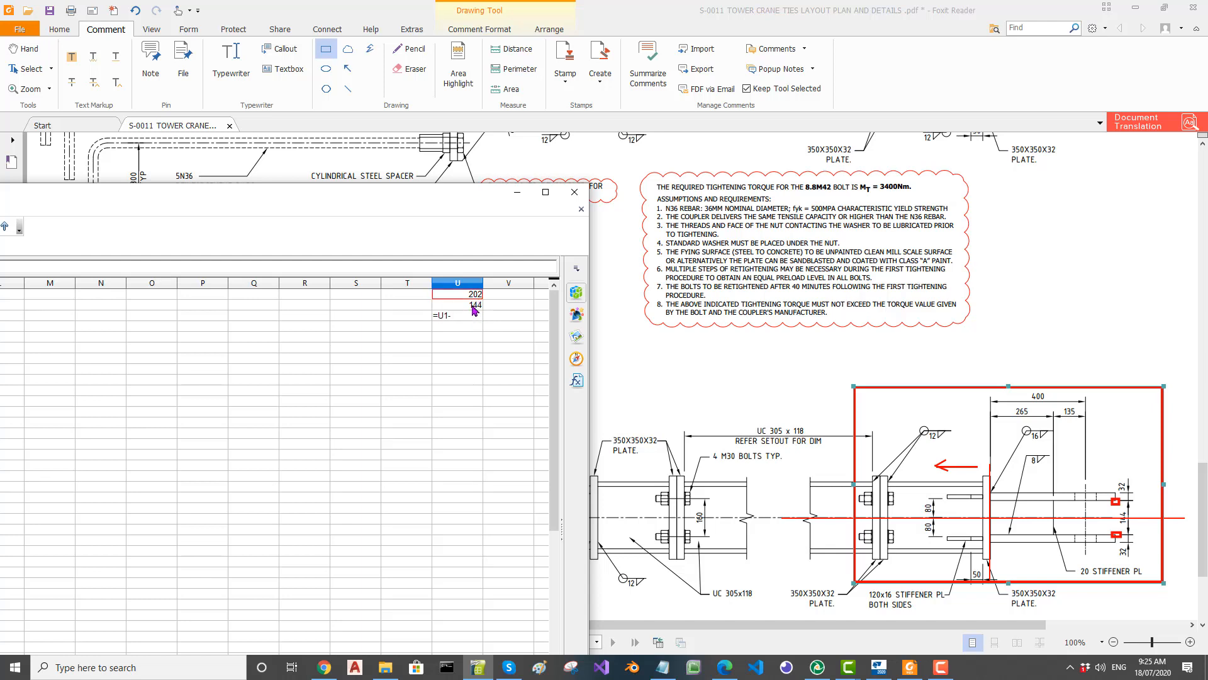
{"action": "left_click", "coordinate": [474, 306]}
{"action": "key", "text": "Return"}
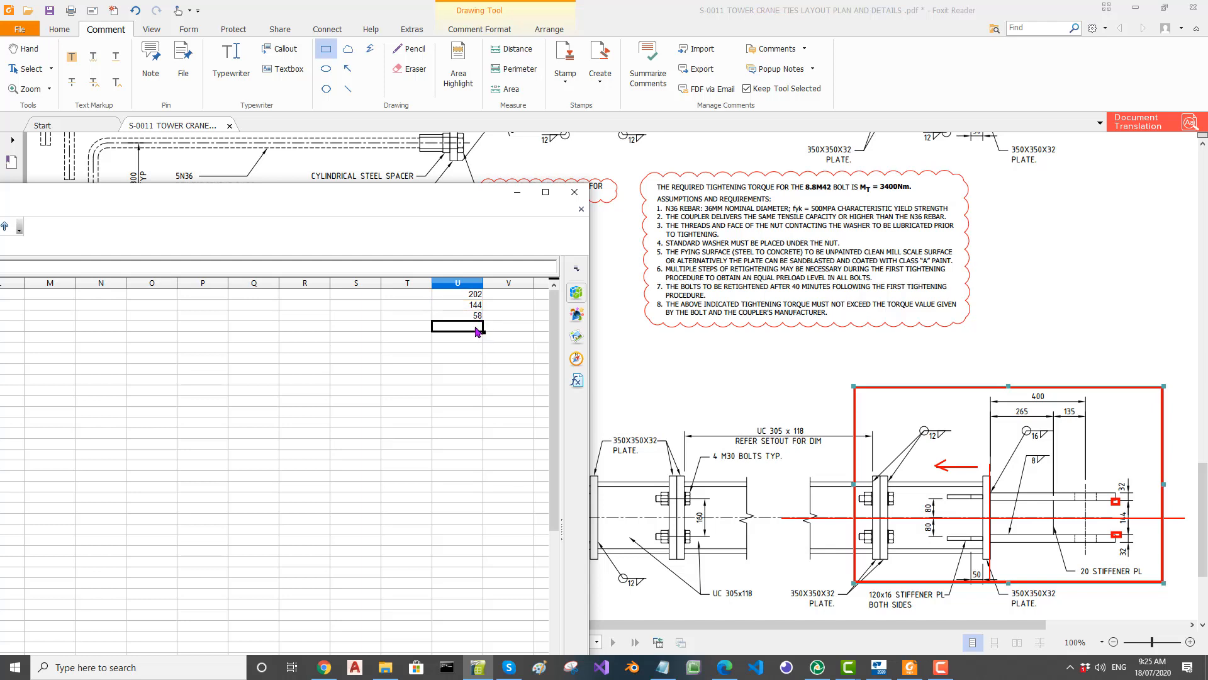
Step: Divide the difference in U3 by 2 with a formula in the cell below it
{"action": "type", "text": "="}
{"action": "left_click", "coordinate": [477, 316]}
{"action": "type", "text": "/2"}
{"action": "key", "text": "Return"}
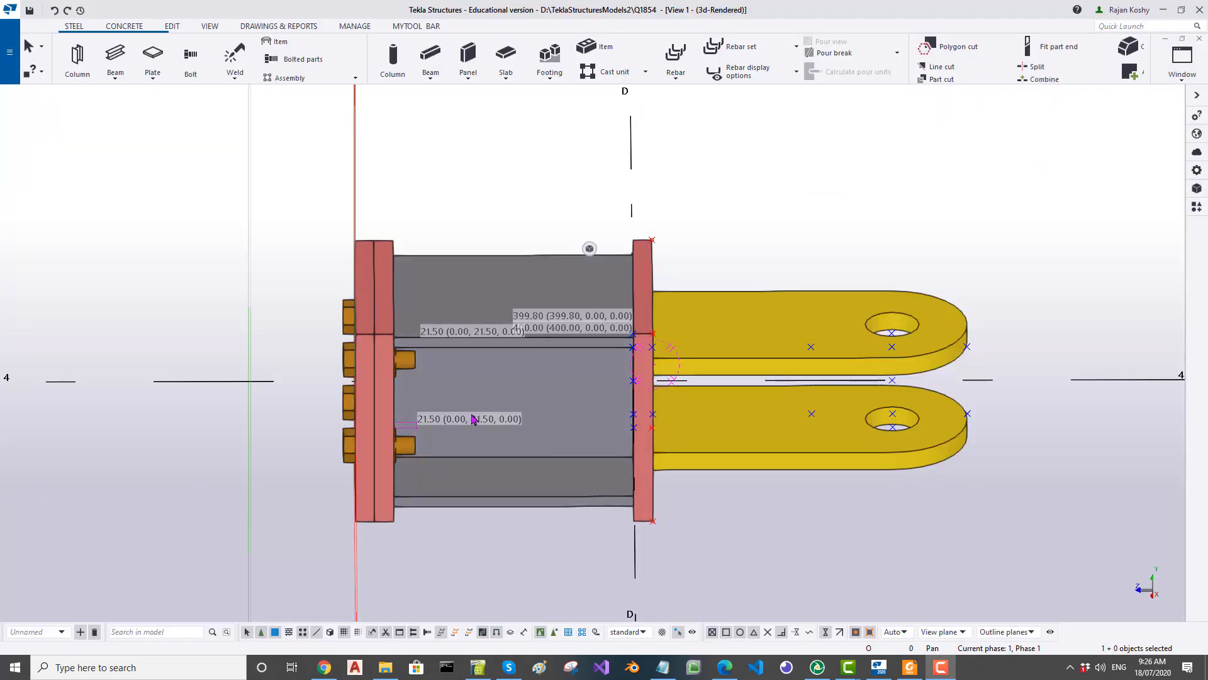
Step: Return to Tekla Structures and set the cut length of the bolt group joining the stacked end plates to 130 mm
{"action": "middle_click_drag", "start_coordinate": [474, 421], "coordinate": [398, 403], "text": "ctrl"}
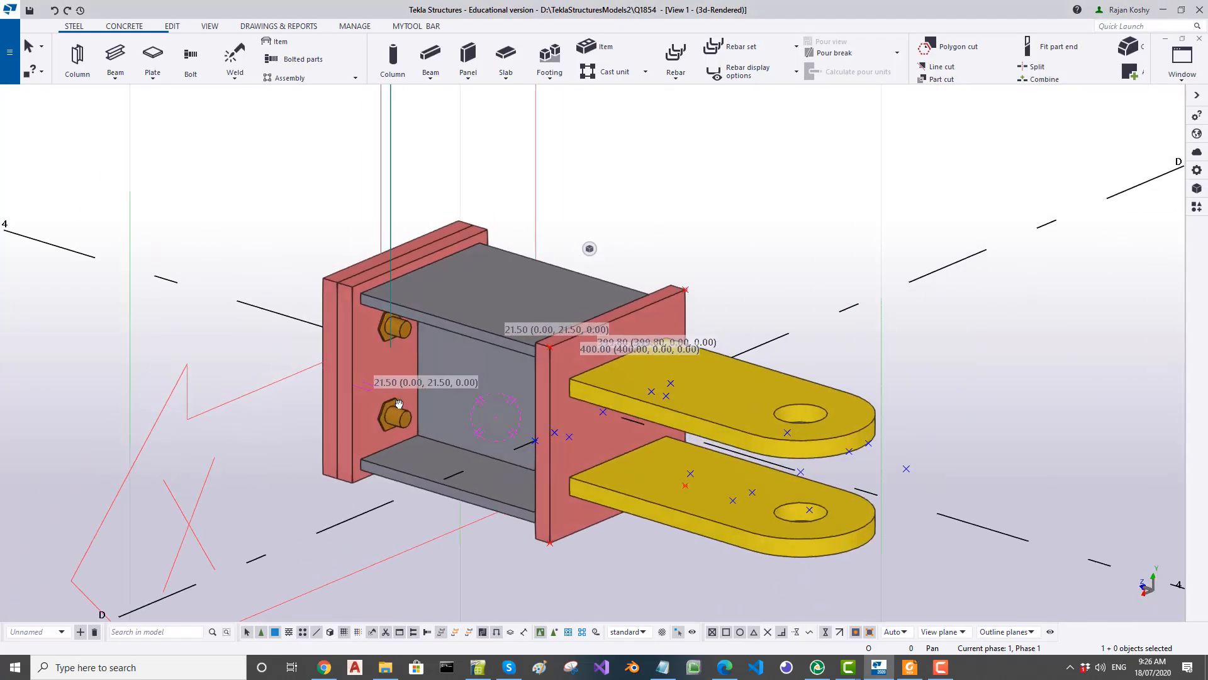
{"action": "scroll", "coordinate": [399, 406], "scroll_direction": "up", "scroll_amount": 4}
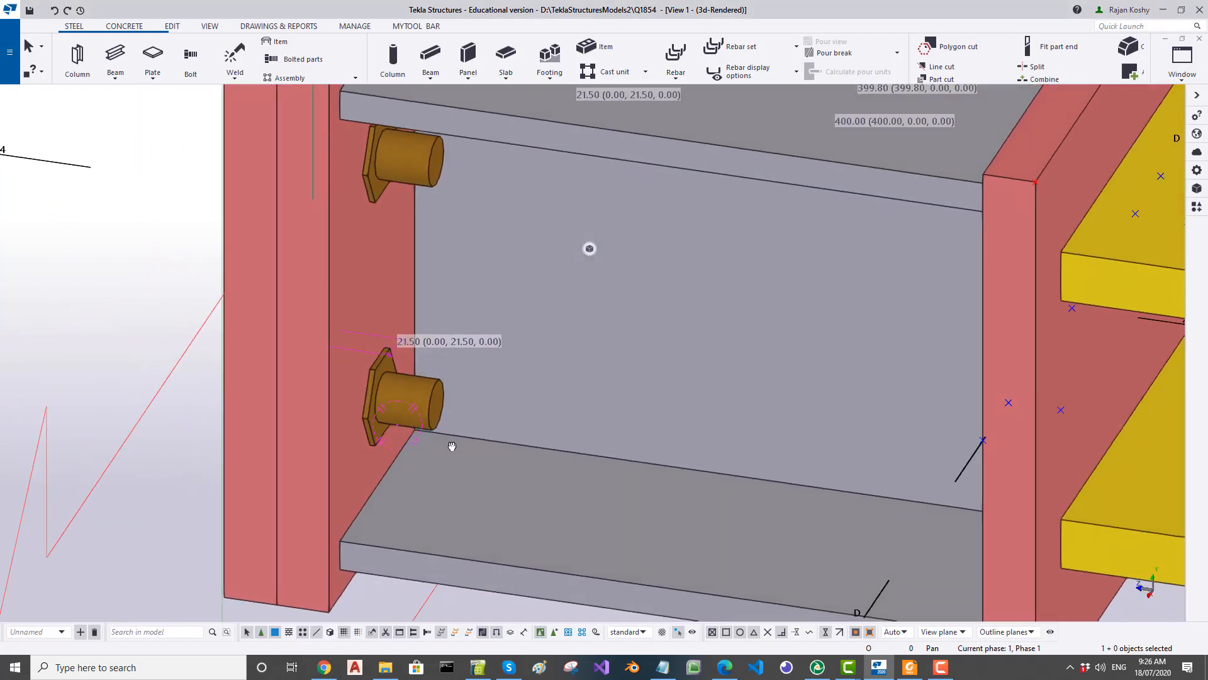
{"action": "mouse_move", "coordinate": [452, 446]}
{"action": "middle_mouse_down", "text": "ctrl"}
{"action": "mouse_move", "coordinate": [447, 458]}
{"action": "mouse_move", "coordinate": [504, 458]}
{"action": "middle_mouse_up", "text": "ctrl"}
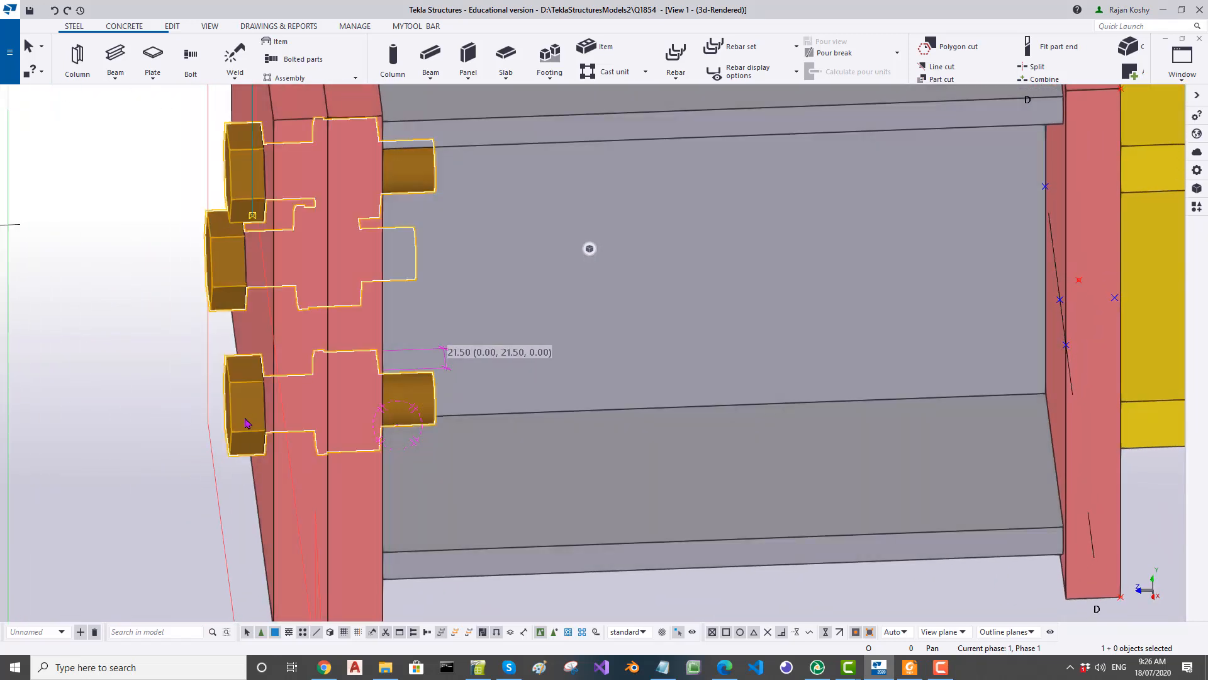
{"action": "double_click", "coordinate": [245, 422]}
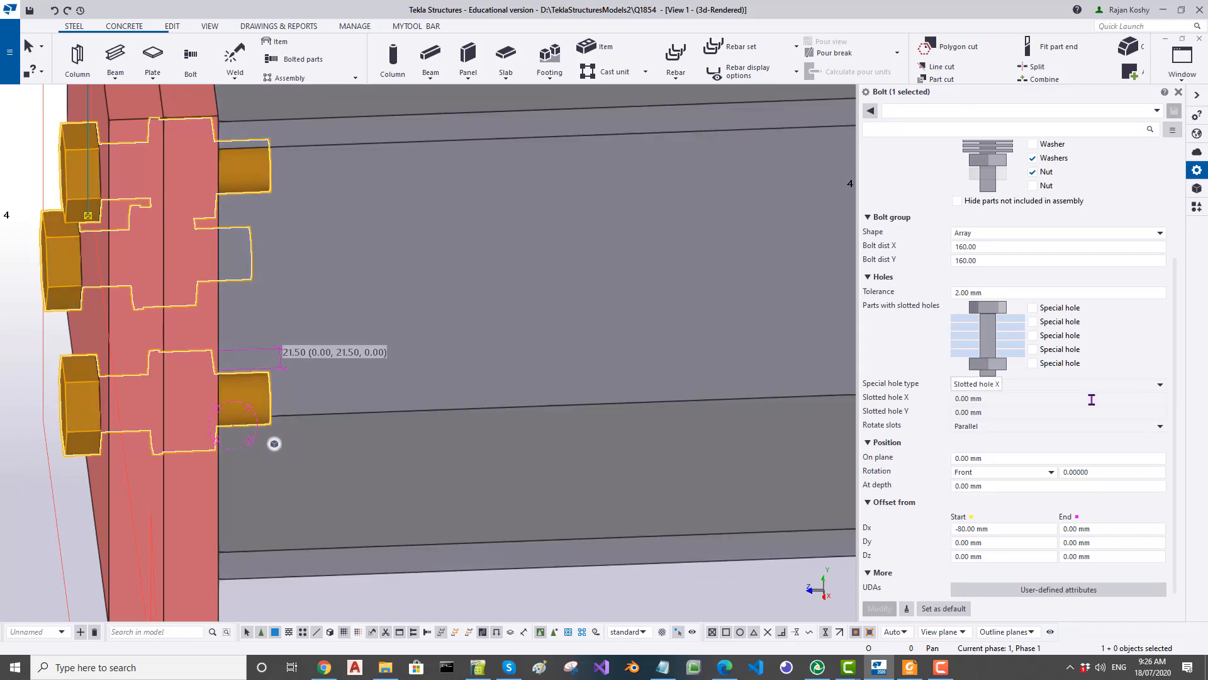
{"action": "scroll", "coordinate": [1091, 412], "scroll_direction": "up", "scroll_amount": 3}
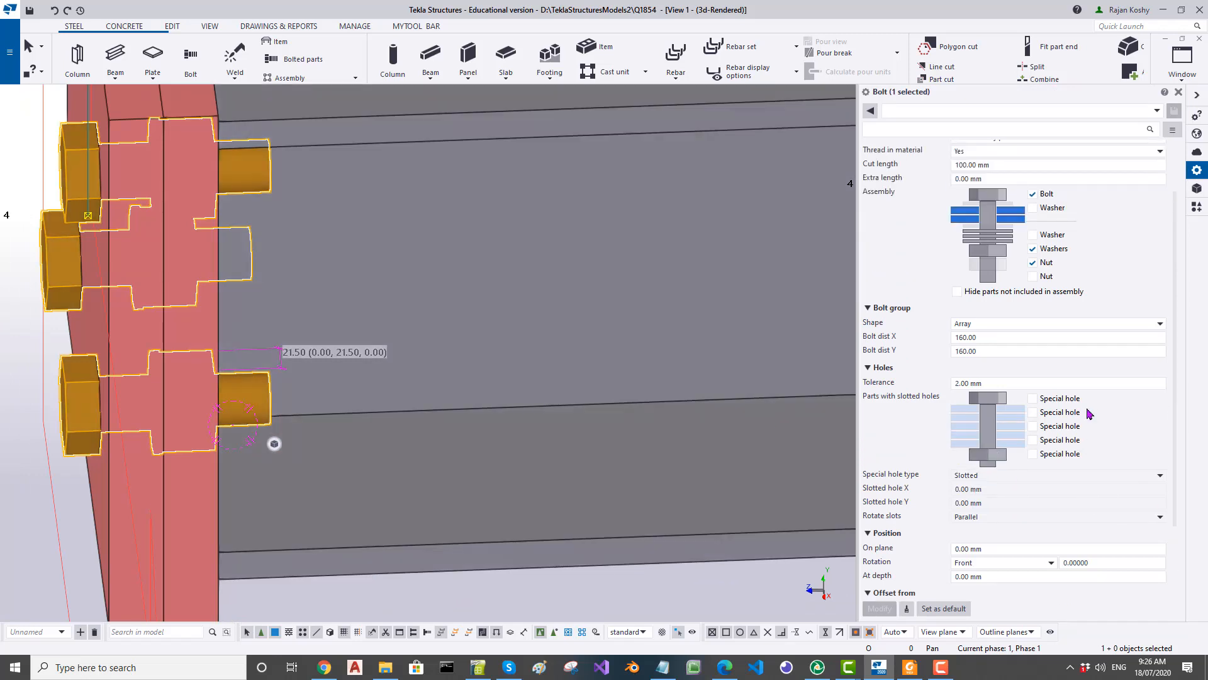
{"action": "scroll", "coordinate": [1091, 413], "scroll_direction": "up", "scroll_amount": 2}
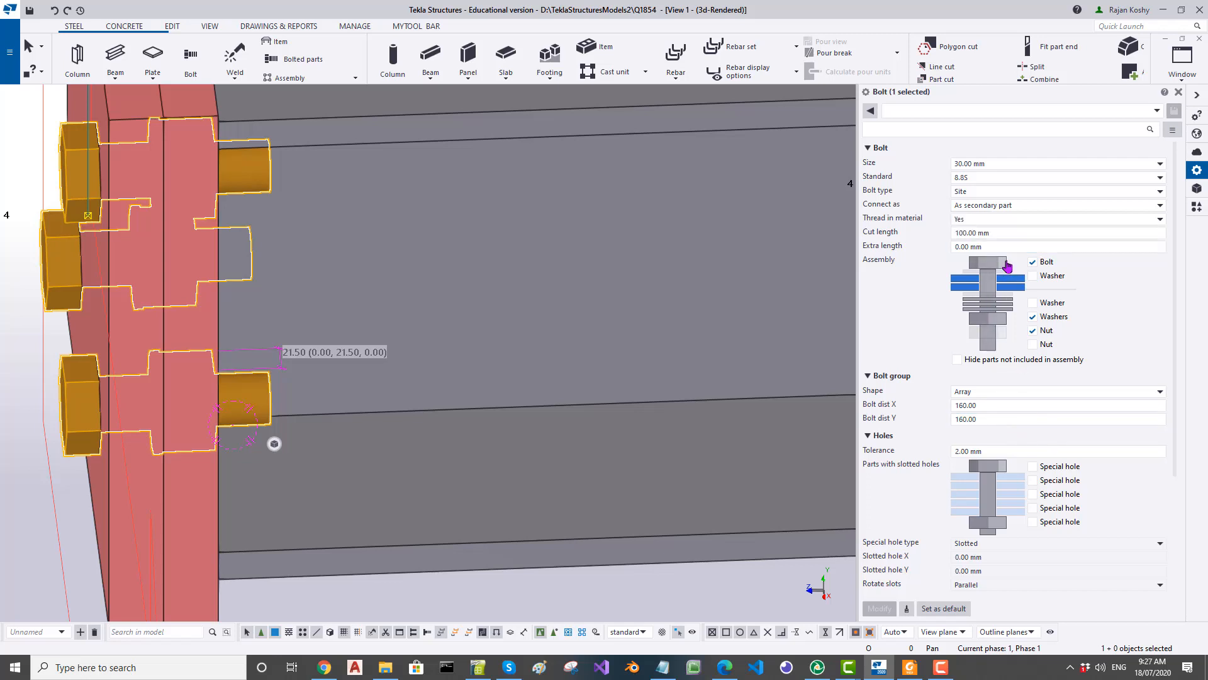
{"action": "left_click_drag", "start_coordinate": [999, 234], "coordinate": [917, 242]}
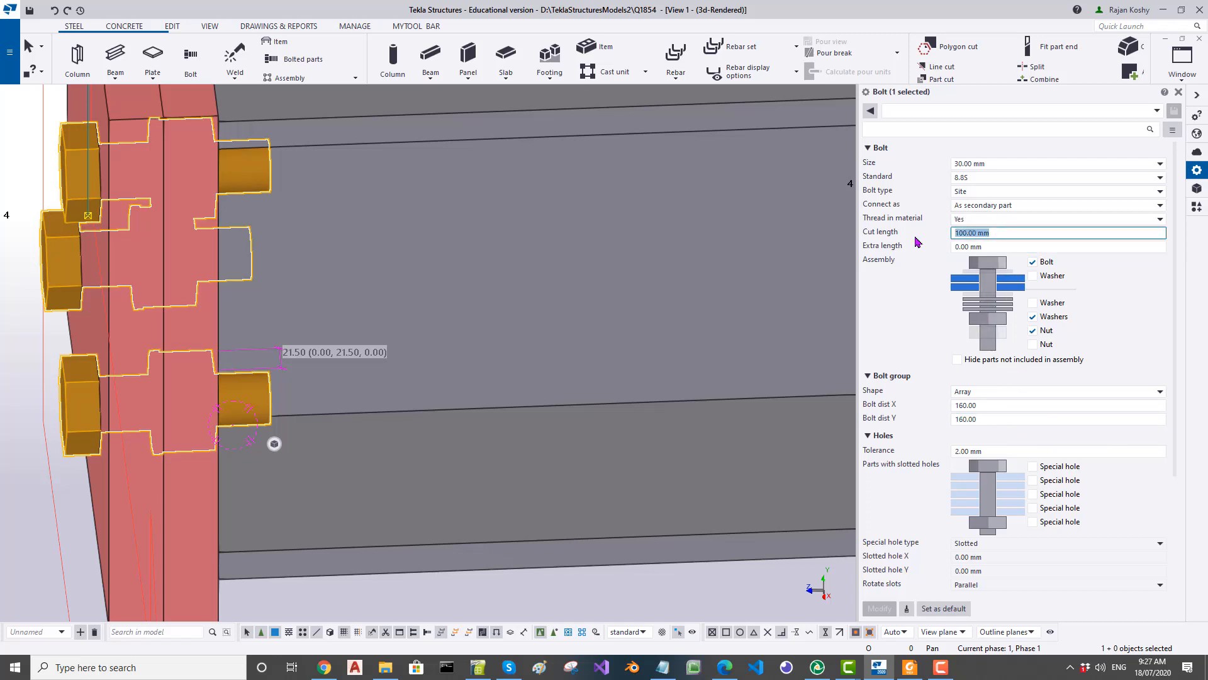
{"action": "type", "text": "13"}
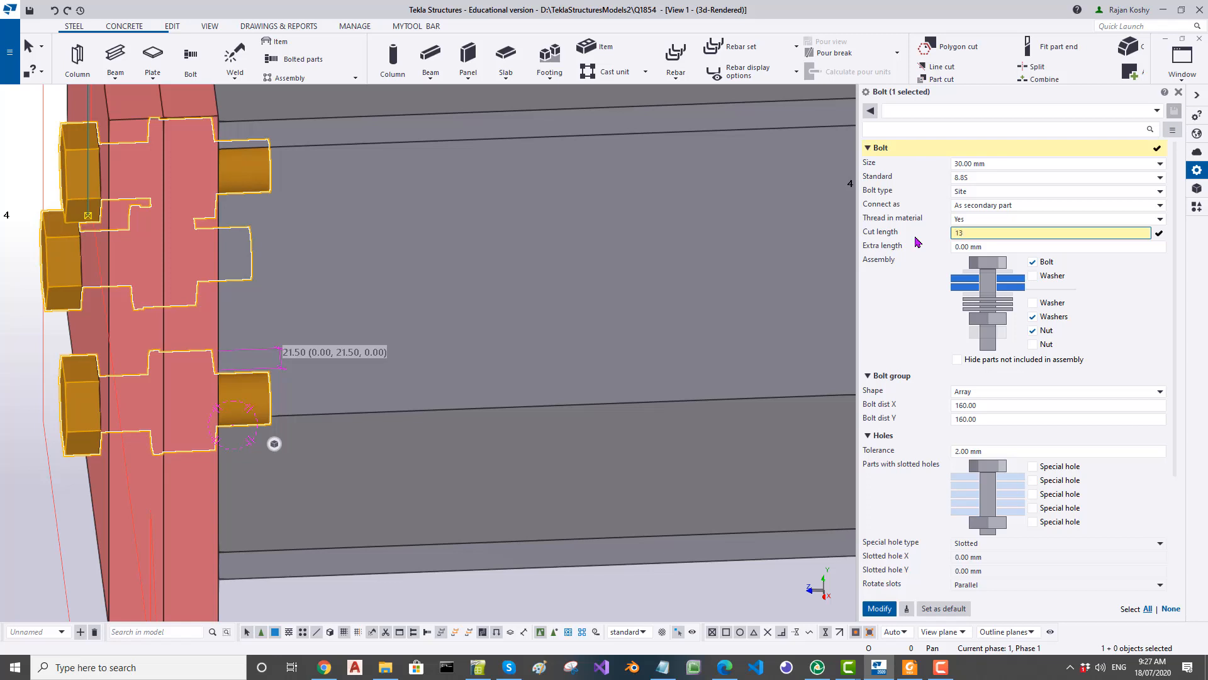
{"action": "type", "text": "0"}
{"action": "key", "text": "Return"}
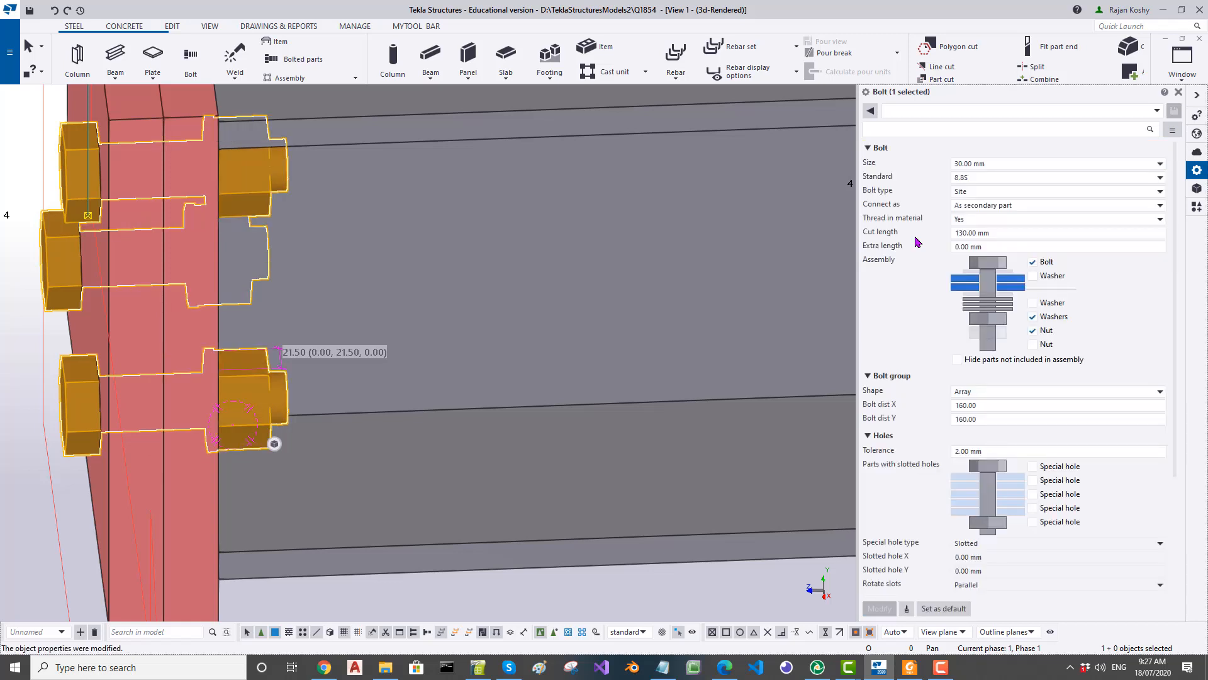
{"action": "scroll", "coordinate": [480, 315], "scroll_direction": "down", "scroll_amount": 4}
{"action": "middle_click_drag", "start_coordinate": [558, 326], "coordinate": [482, 302], "text": "ctrl"}
{"action": "left_click", "coordinate": [378, 490]}
Step: Weld the end plate on the lug side to the grey steel beam
{"action": "scroll", "coordinate": [385, 497], "scroll_direction": "down", "scroll_amount": 5}
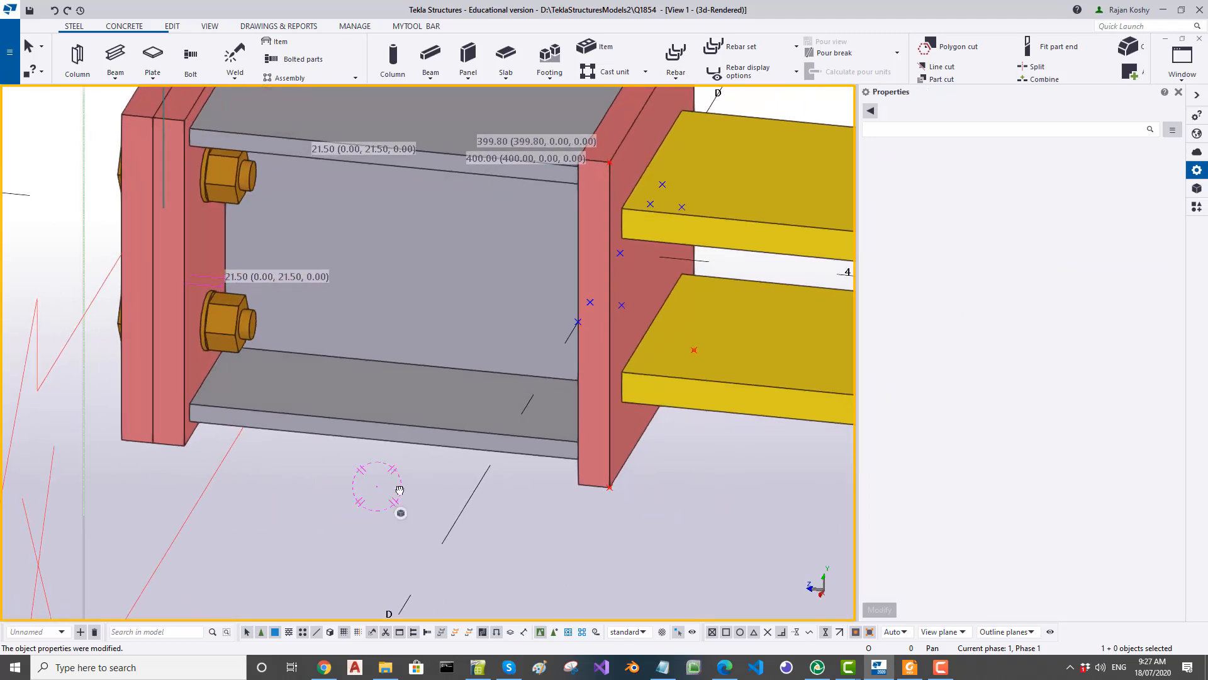
{"action": "mouse_move", "coordinate": [396, 495]}
{"action": "middle_mouse_down", "text": "ctrl"}
{"action": "mouse_move", "coordinate": [510, 501]}
{"action": "mouse_move", "coordinate": [362, 500]}
{"action": "middle_mouse_up", "text": "ctrl"}
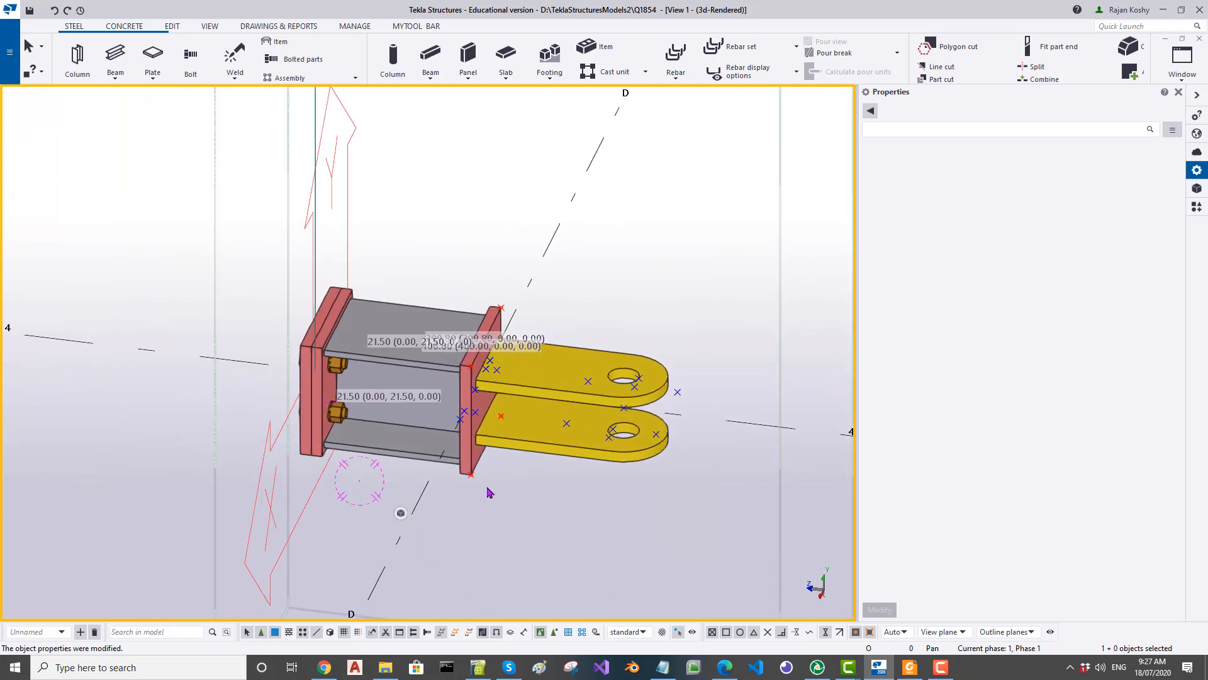
{"action": "scroll", "coordinate": [490, 492], "scroll_direction": "up", "scroll_amount": 3}
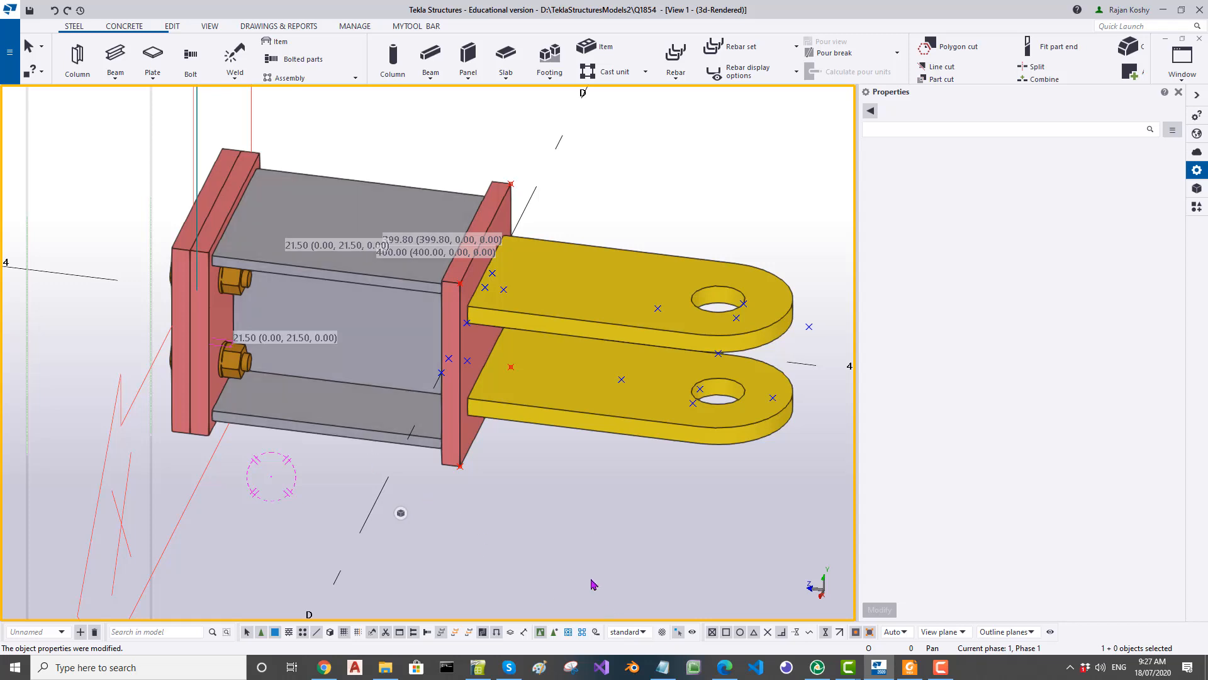
{"action": "left_click", "coordinate": [232, 59]}
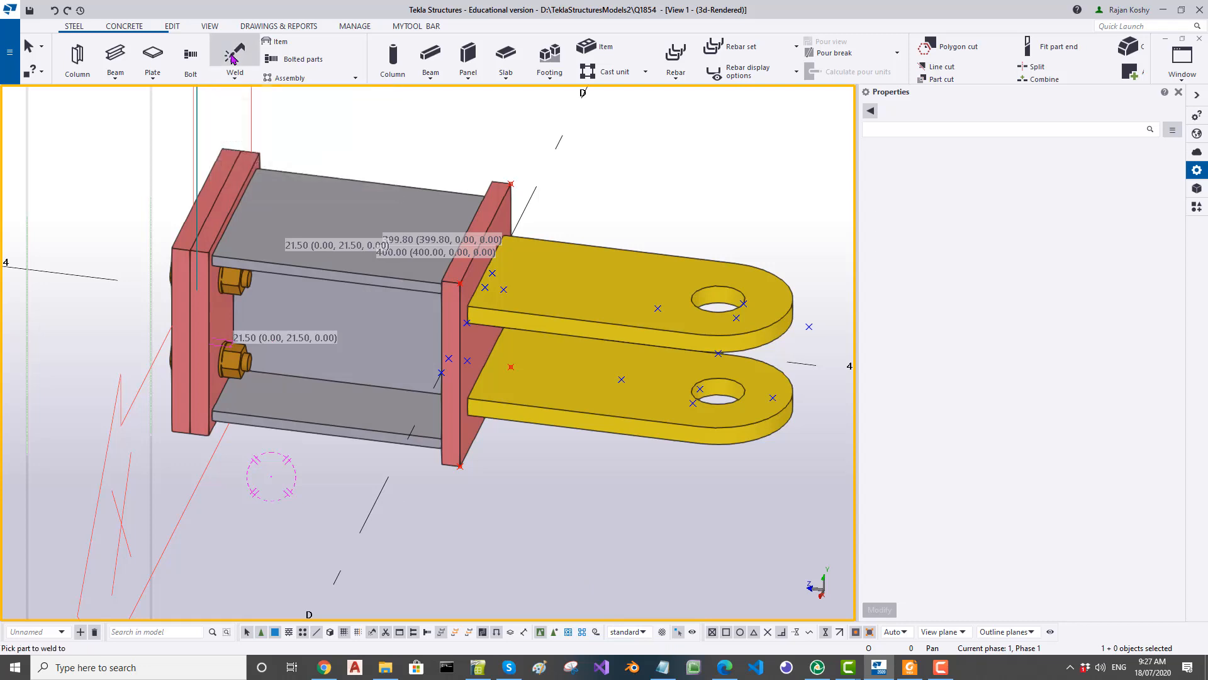
{"action": "left_click", "coordinate": [291, 196]}
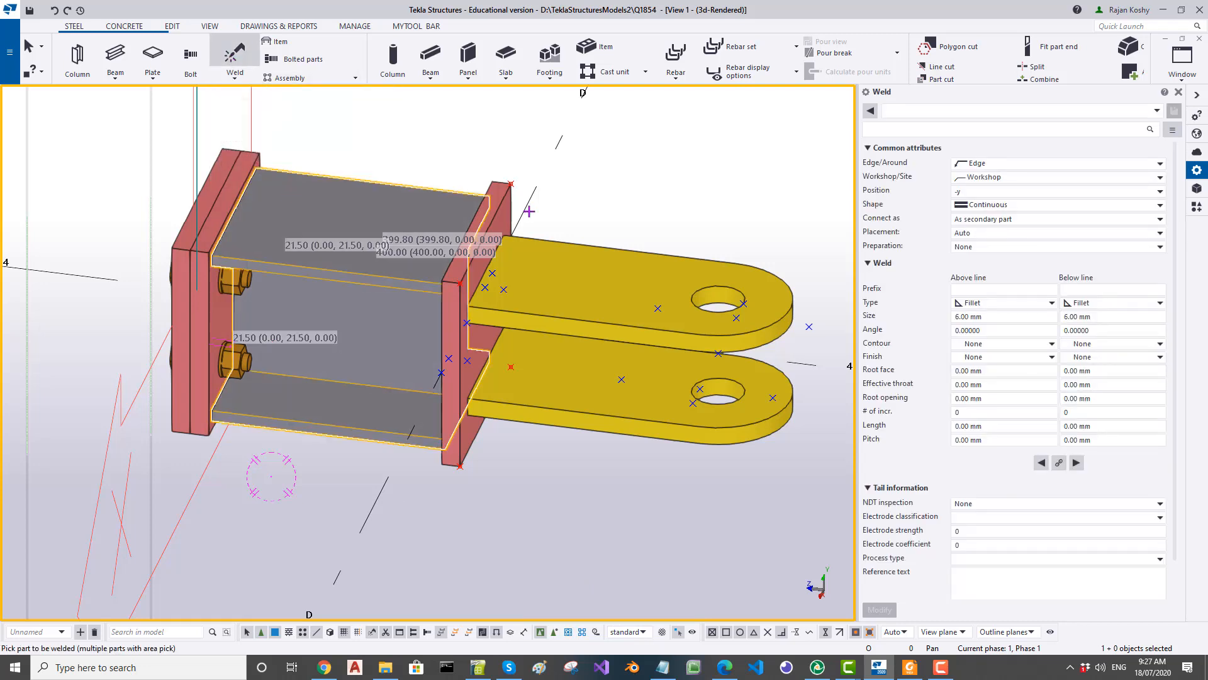
{"action": "left_click", "coordinate": [504, 192]}
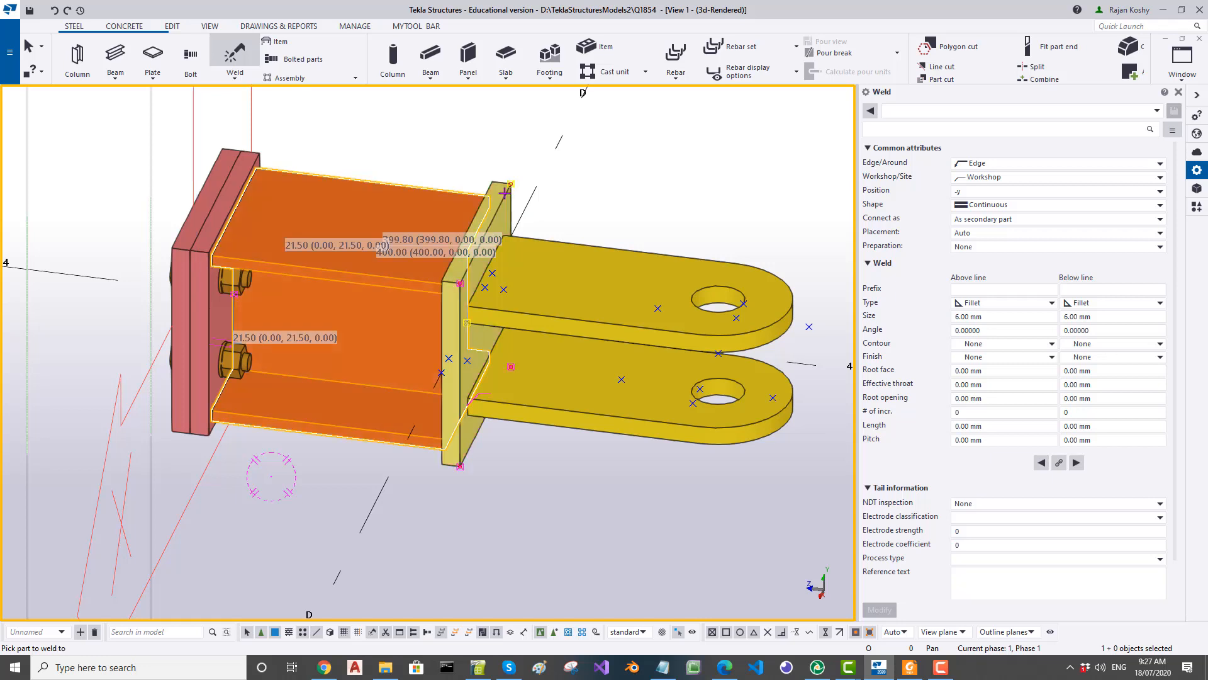
Step: Weld both lug plates and the inner plate of the bolted end plate pair to the beam, then end the weld command
{"action": "left_click", "coordinate": [386, 192]}
{"action": "left_click_drag", "start_coordinate": [801, 457], "coordinate": [646, 261]}
{"action": "middle_click", "coordinate": [644, 255]}
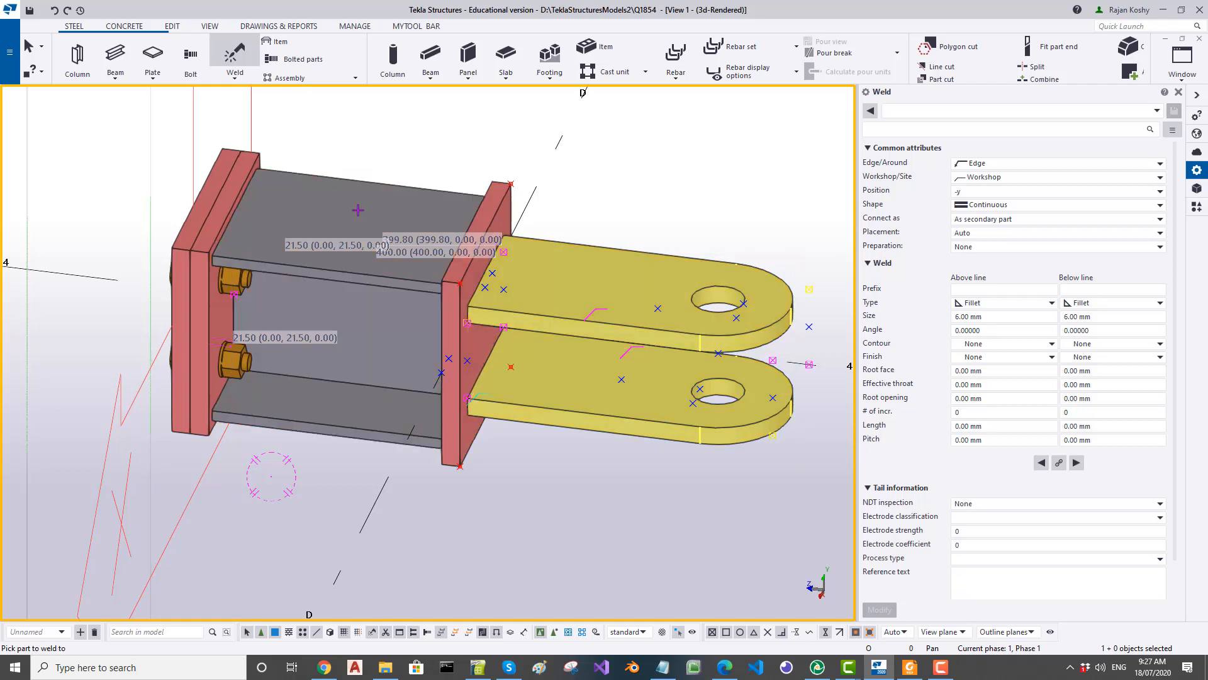
{"action": "left_click", "coordinate": [252, 203]}
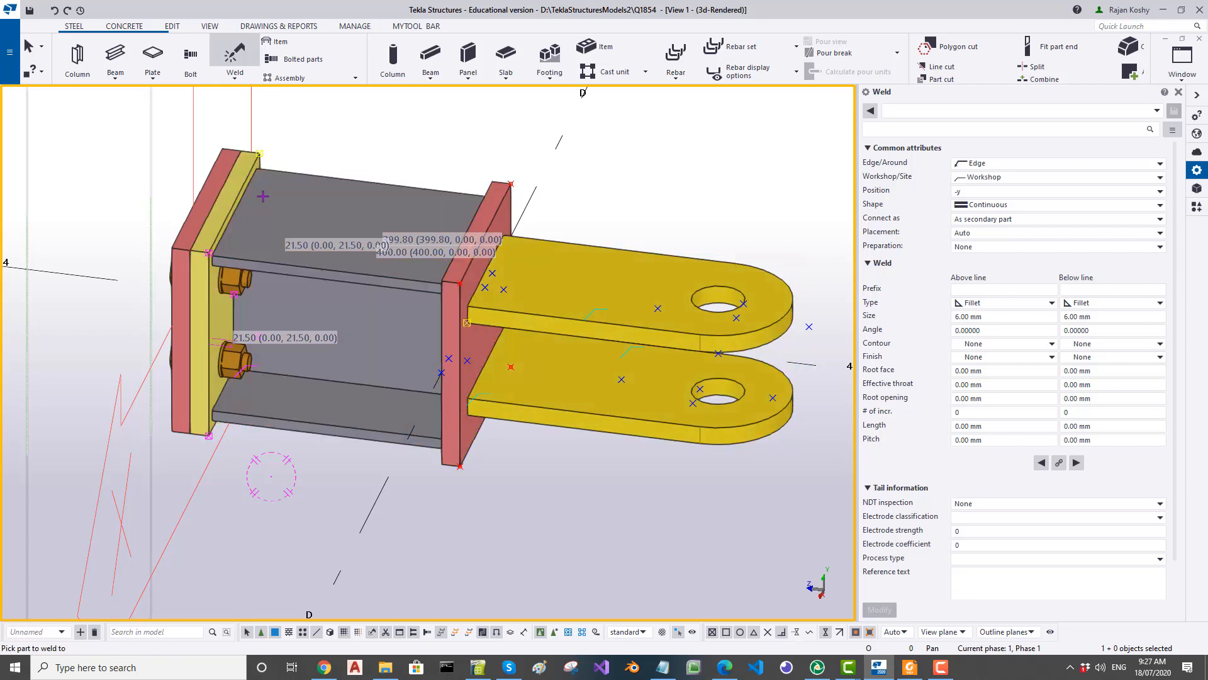
{"action": "key", "text": "Escape"}
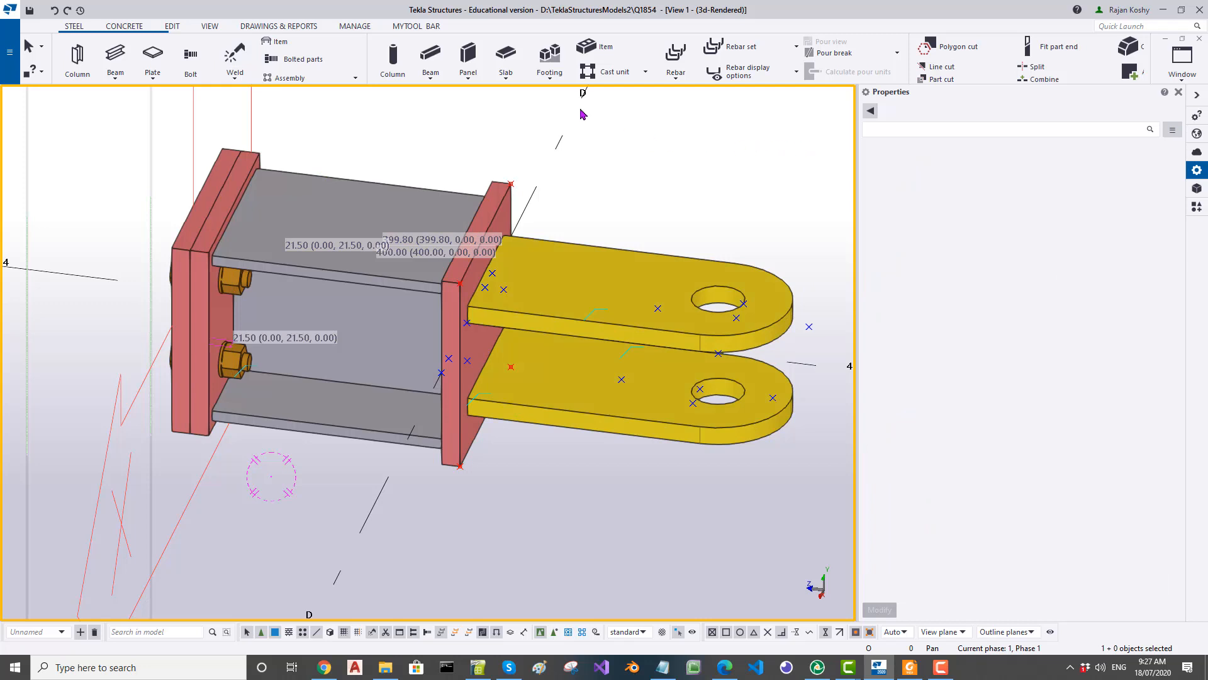
Step: Run the assembly objects inquiry and check the beam's assembly and the outer bolted end plate's assembly
{"action": "left_click", "coordinate": [419, 30]}
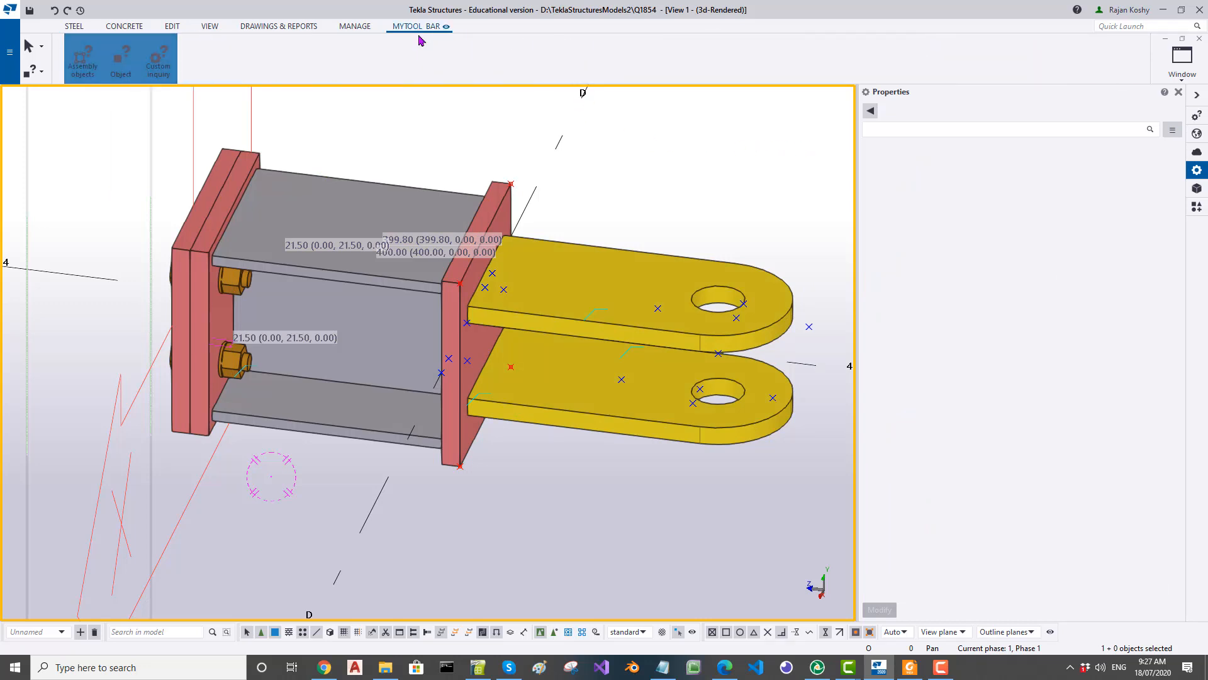
{"action": "left_click", "coordinate": [78, 58]}
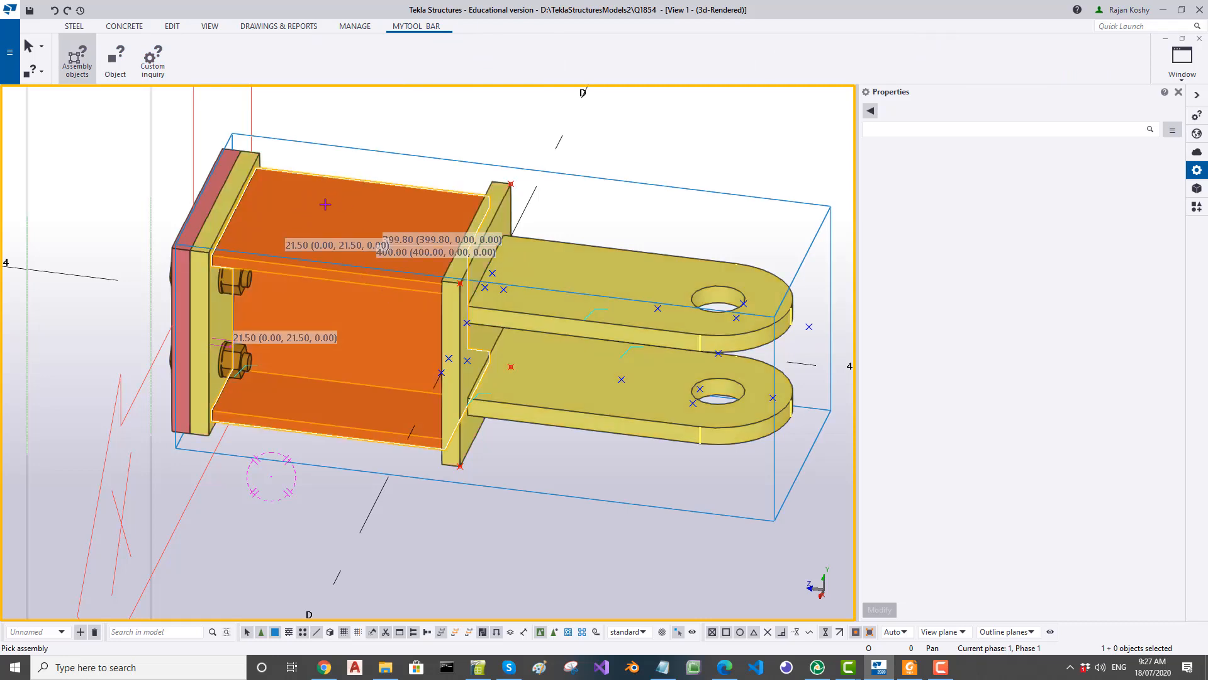
{"action": "left_click", "coordinate": [188, 317]}
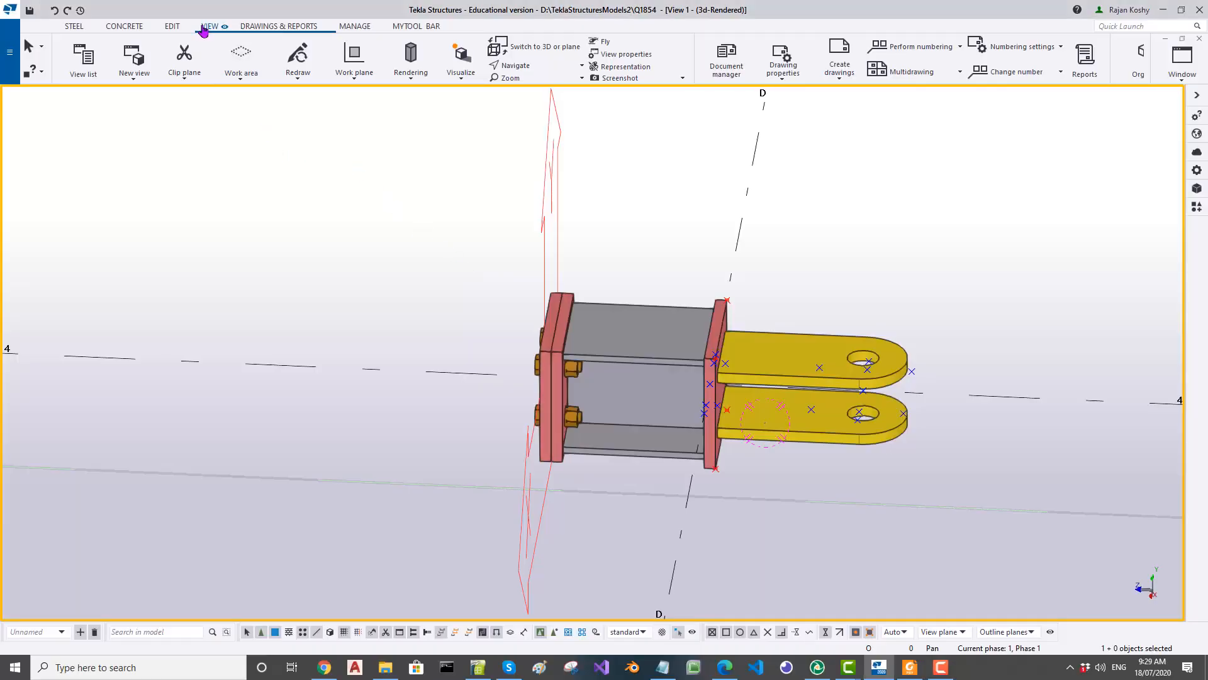
Step: Set the work plane parallel to the XY plane at depth coordinate 0.00
{"action": "left_click", "coordinate": [355, 80]}
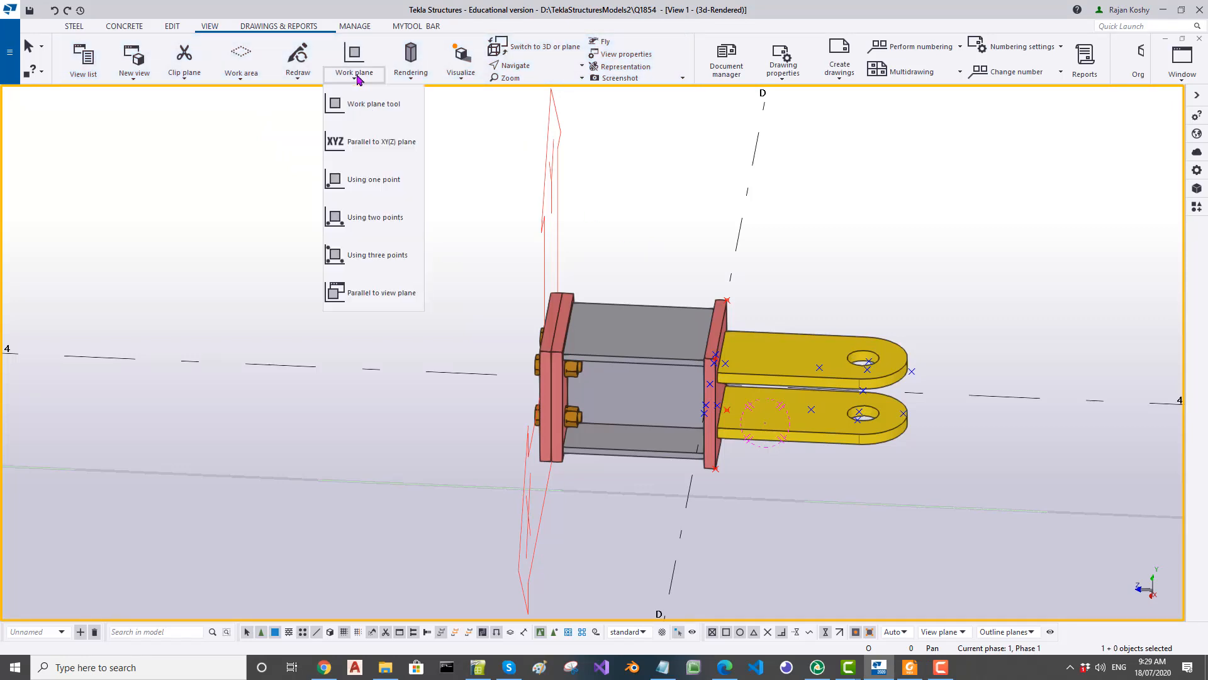
{"action": "left_click", "coordinate": [400, 144]}
{"action": "left_click", "coordinate": [100, 218]}
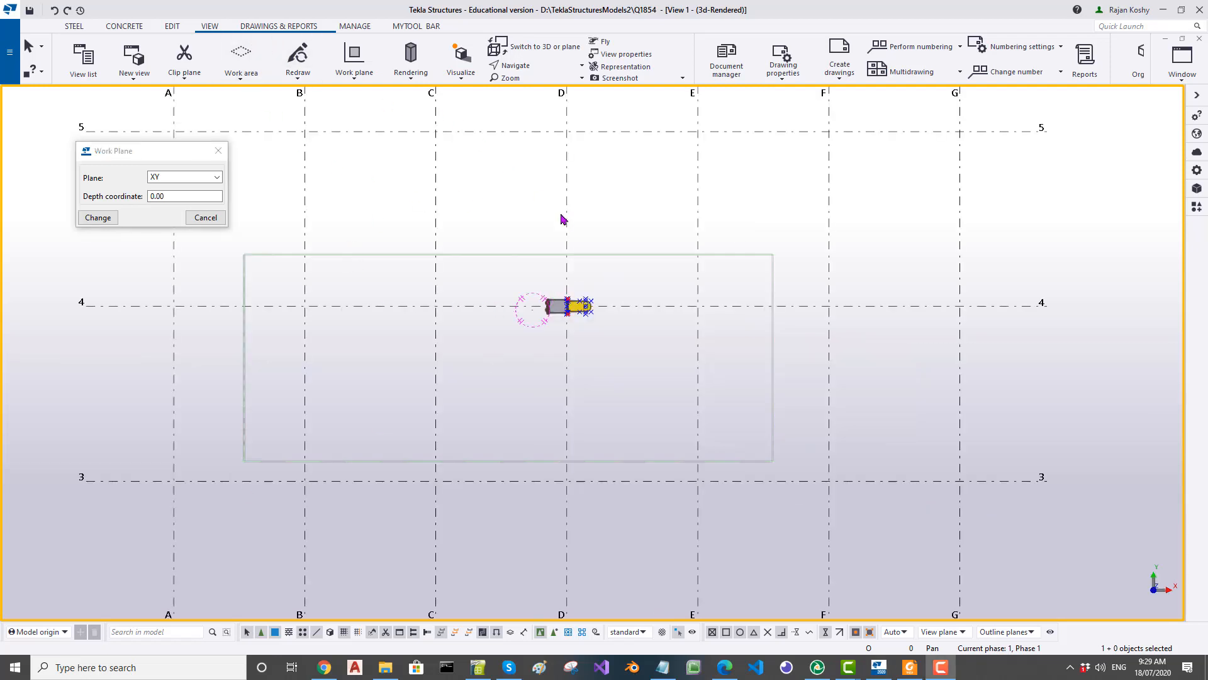
Step: Create a 1036 mm steel beam along grid line 4 from the outer bolted end plate to the midpoint between grids C and D
{"action": "scroll", "coordinate": [558, 239], "scroll_direction": "up", "scroll_amount": 3}
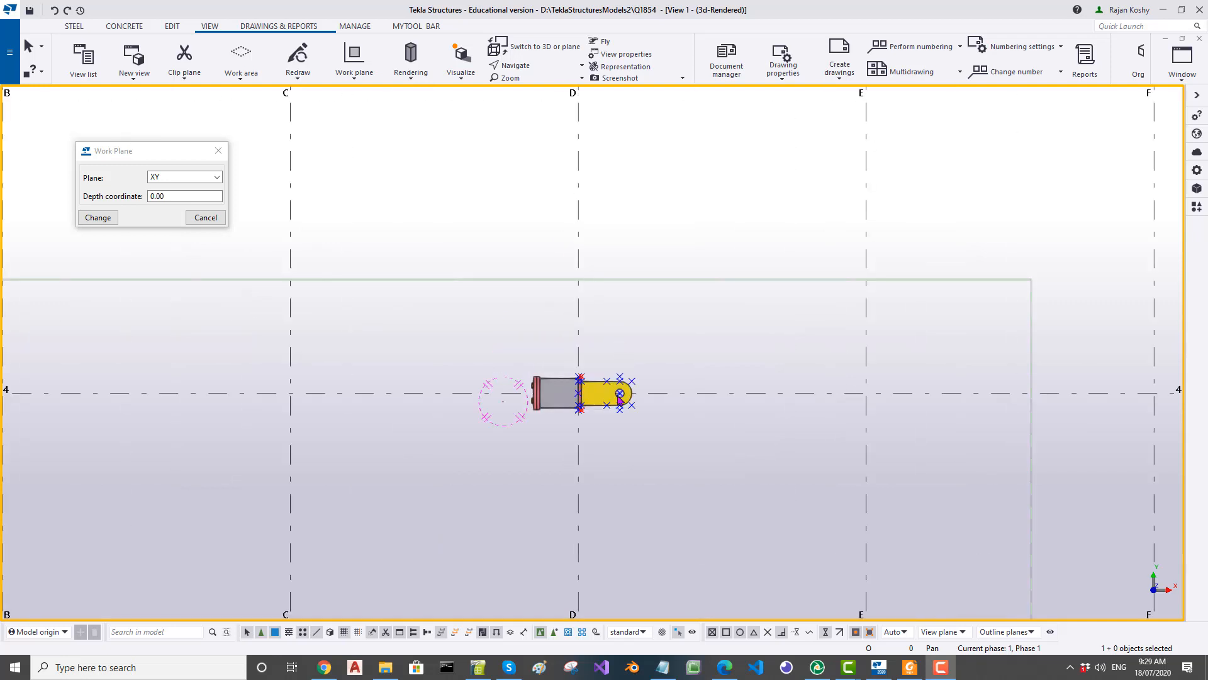
{"action": "scroll", "coordinate": [652, 348], "scroll_direction": "up", "scroll_amount": 2}
{"action": "scroll", "coordinate": [655, 307], "scroll_direction": "down", "scroll_amount": 2}
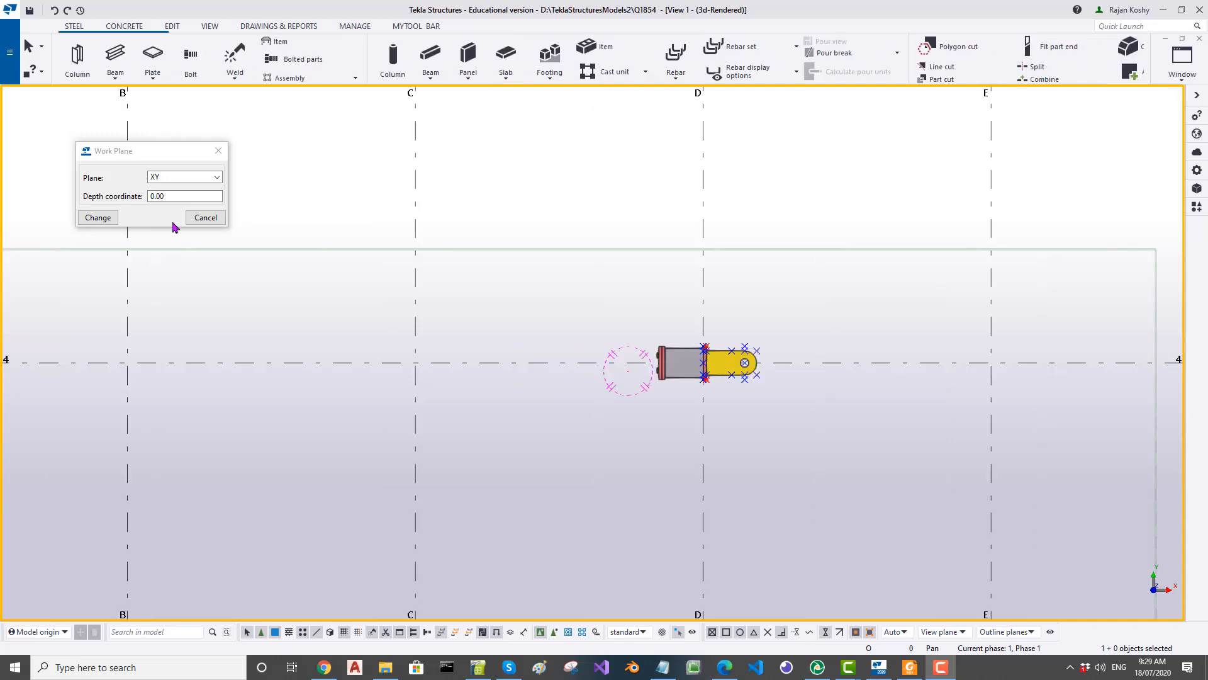
{"action": "left_click", "coordinate": [121, 60]}
{"action": "scroll", "coordinate": [684, 339], "scroll_direction": "up", "scroll_amount": 5}
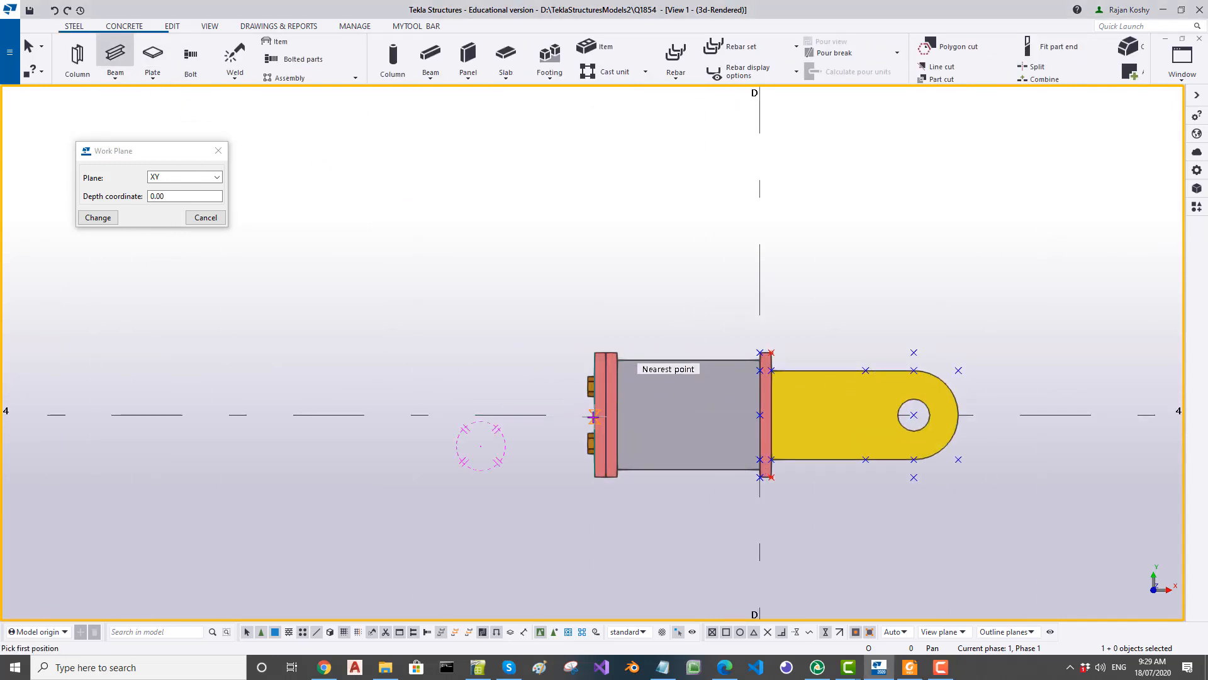
{"action": "scroll", "coordinate": [595, 415], "scroll_direction": "up", "scroll_amount": 3}
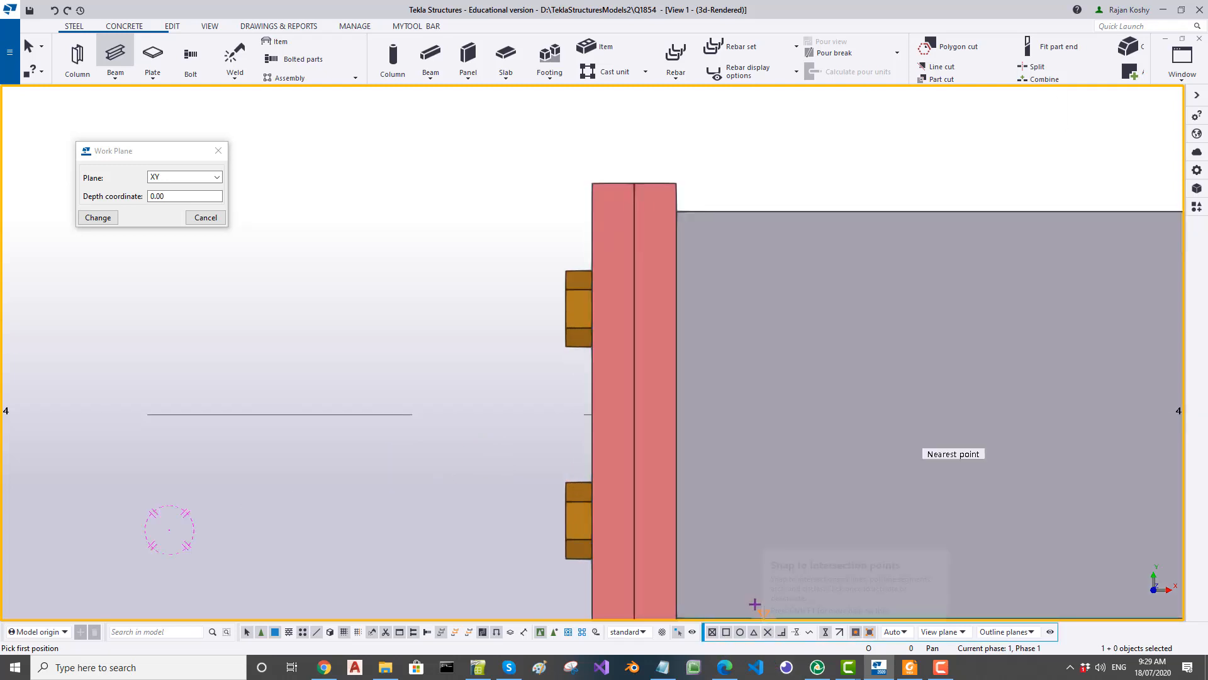
{"action": "left_click", "coordinate": [592, 415]}
{"action": "scroll", "coordinate": [865, 414], "scroll_direction": "down", "scroll_amount": 5}
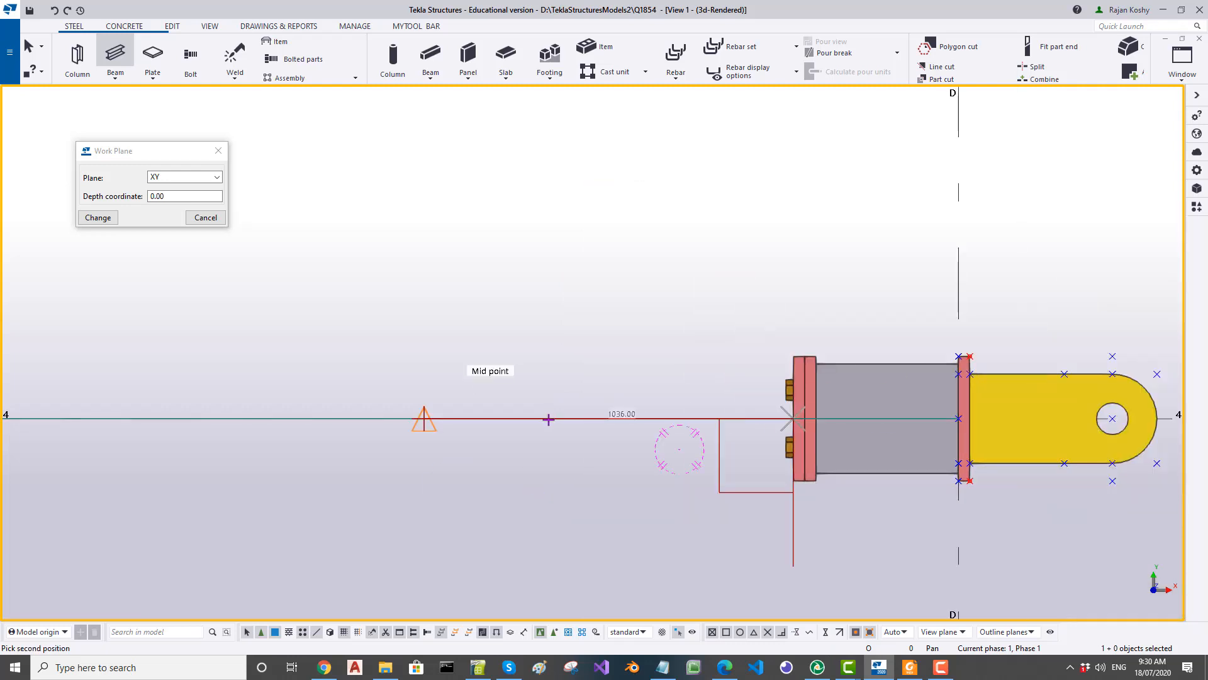
{"action": "left_click", "coordinate": [549, 419]}
Step: Create a second beam 1500 mm long on grid line 4, from the midpoint between grids B and C to grid C
{"action": "scroll", "coordinate": [812, 434], "scroll_direction": "down", "scroll_amount": 5}
{"action": "scroll", "coordinate": [666, 447], "scroll_direction": "up", "scroll_amount": 5}
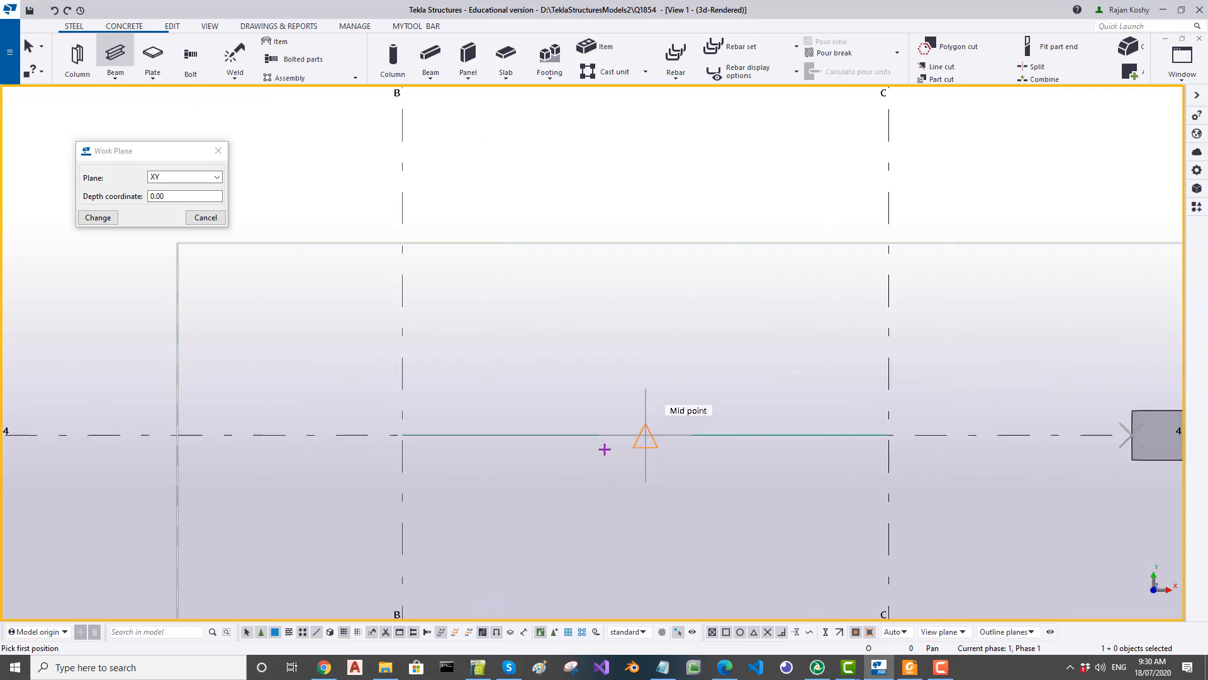
{"action": "left_click", "coordinate": [644, 434]}
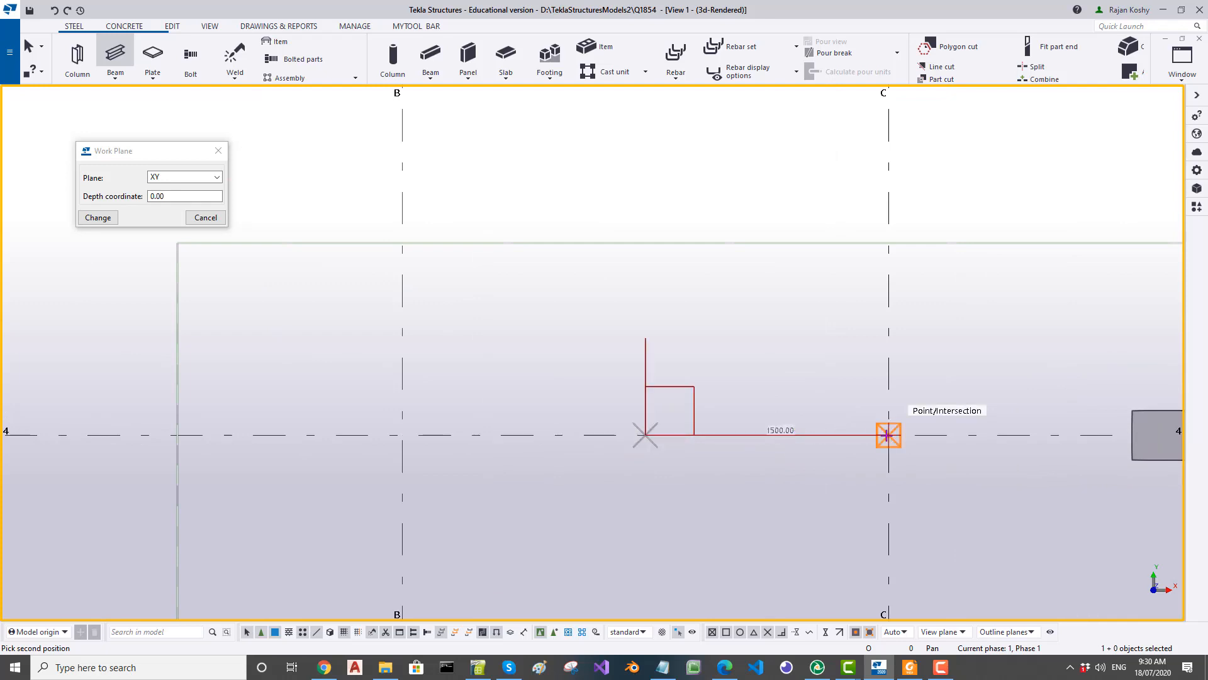
{"action": "left_click", "coordinate": [887, 434]}
{"action": "middle_click_drag", "start_coordinate": [976, 413], "coordinate": [567, 410]}
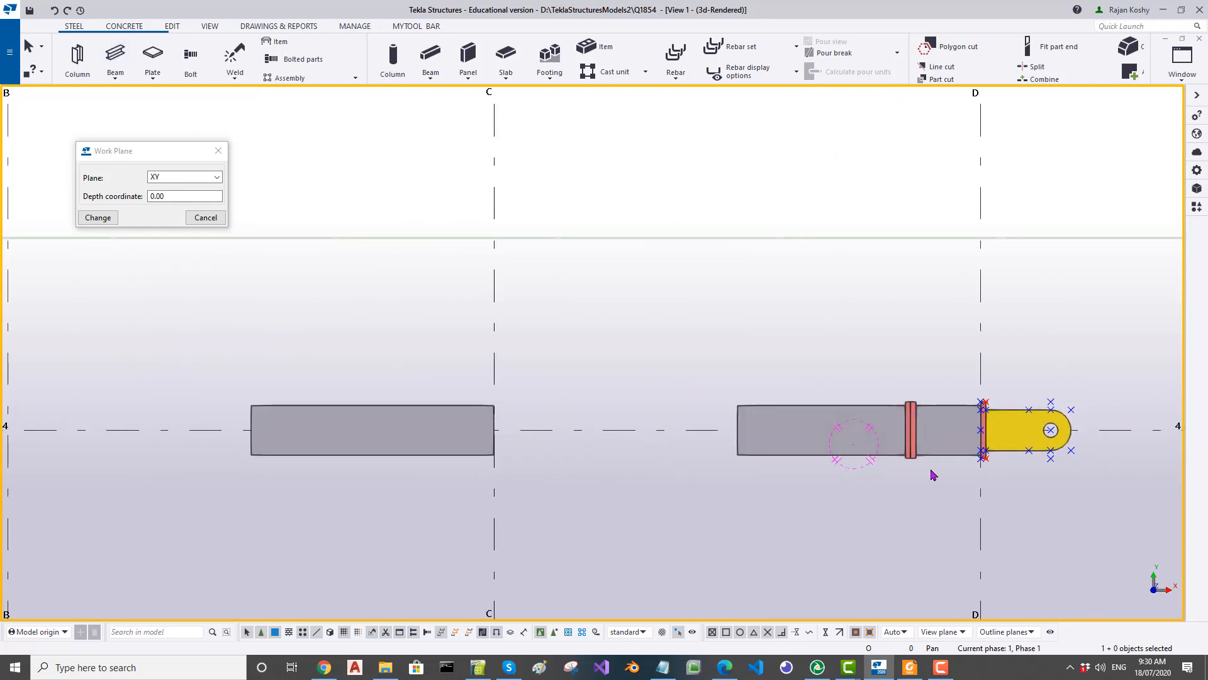
Step: Copy the whole lug end assembly to another object, using the beam near grid D as source and the beam ending at grid C as target
{"action": "left_click_drag", "start_coordinate": [828, 320], "coordinate": [1126, 490]}
{"action": "right_click", "coordinate": [772, 289]}
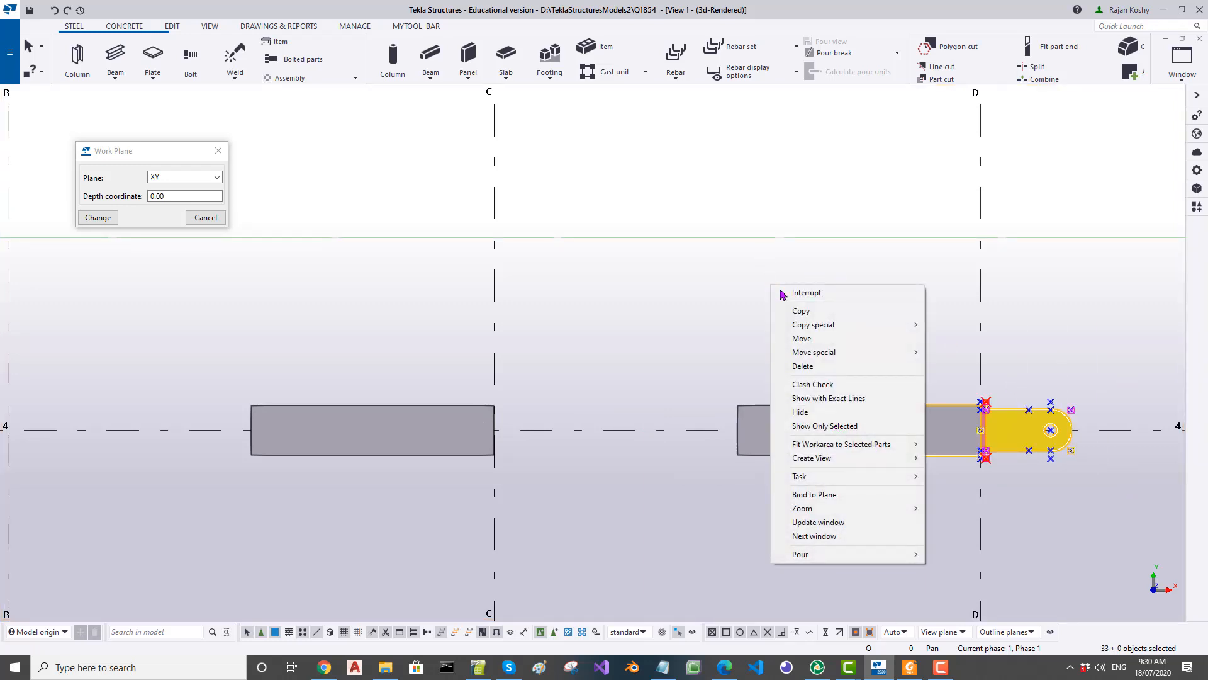
{"action": "mouse_move", "coordinate": [852, 324]}
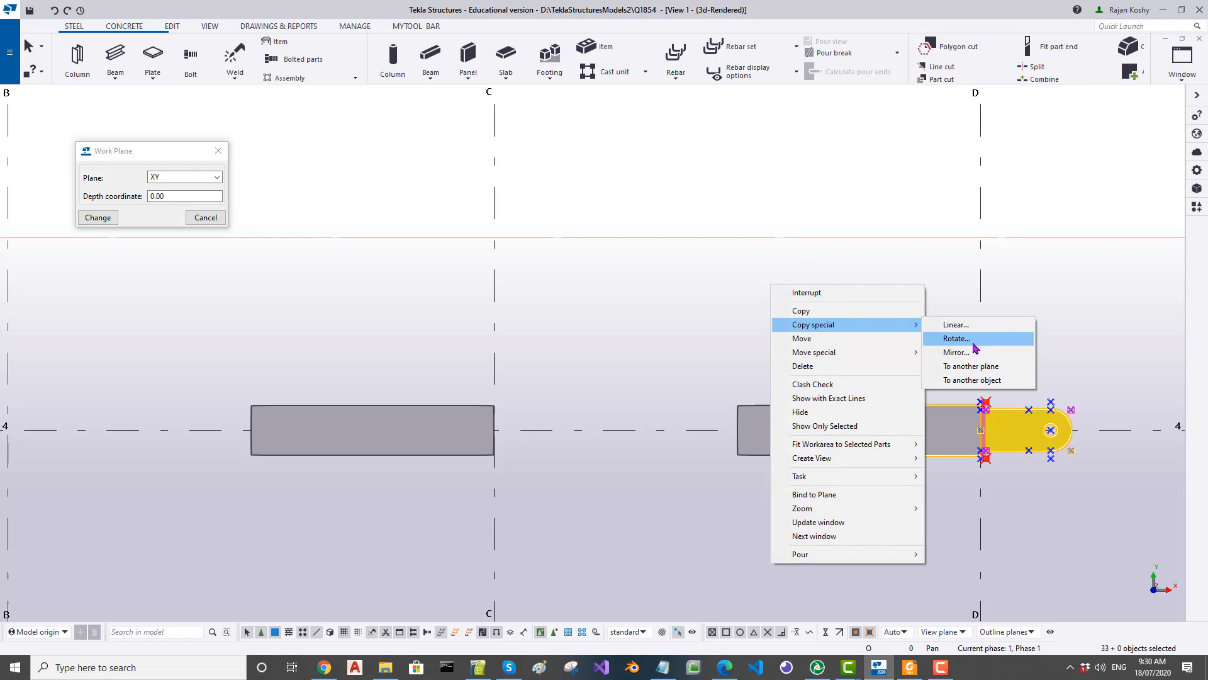
{"action": "left_click", "coordinate": [974, 380]}
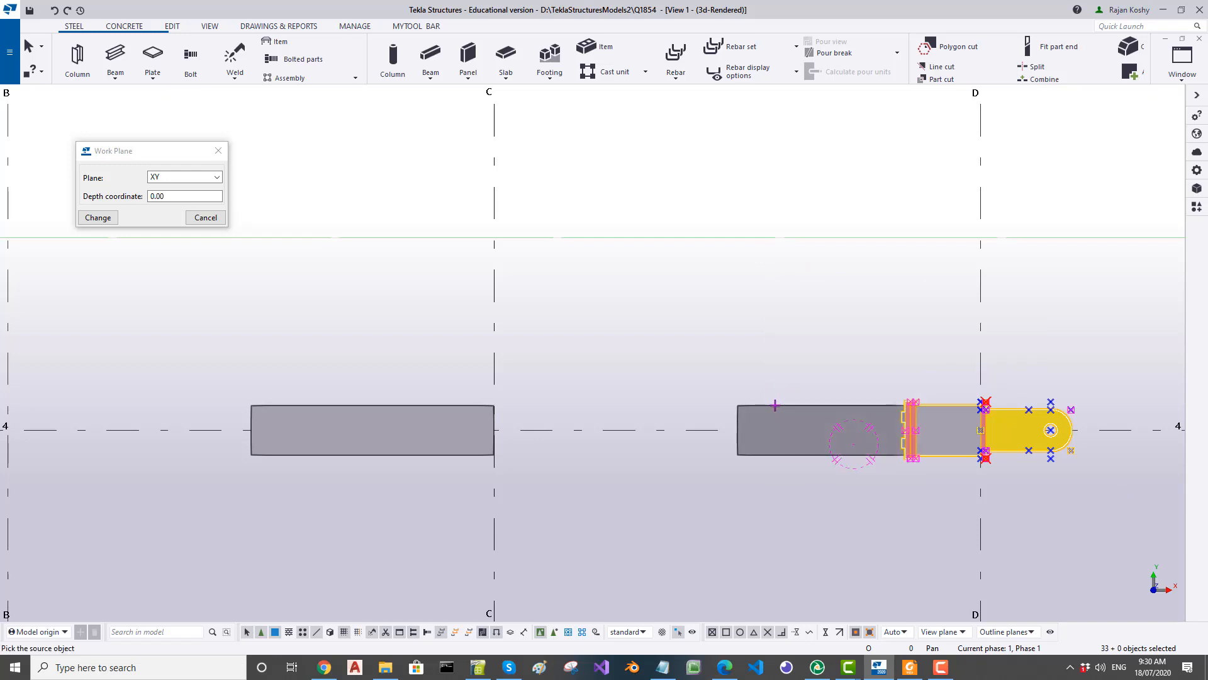
{"action": "left_click", "coordinate": [775, 401]}
{"action": "left_click", "coordinate": [469, 408]}
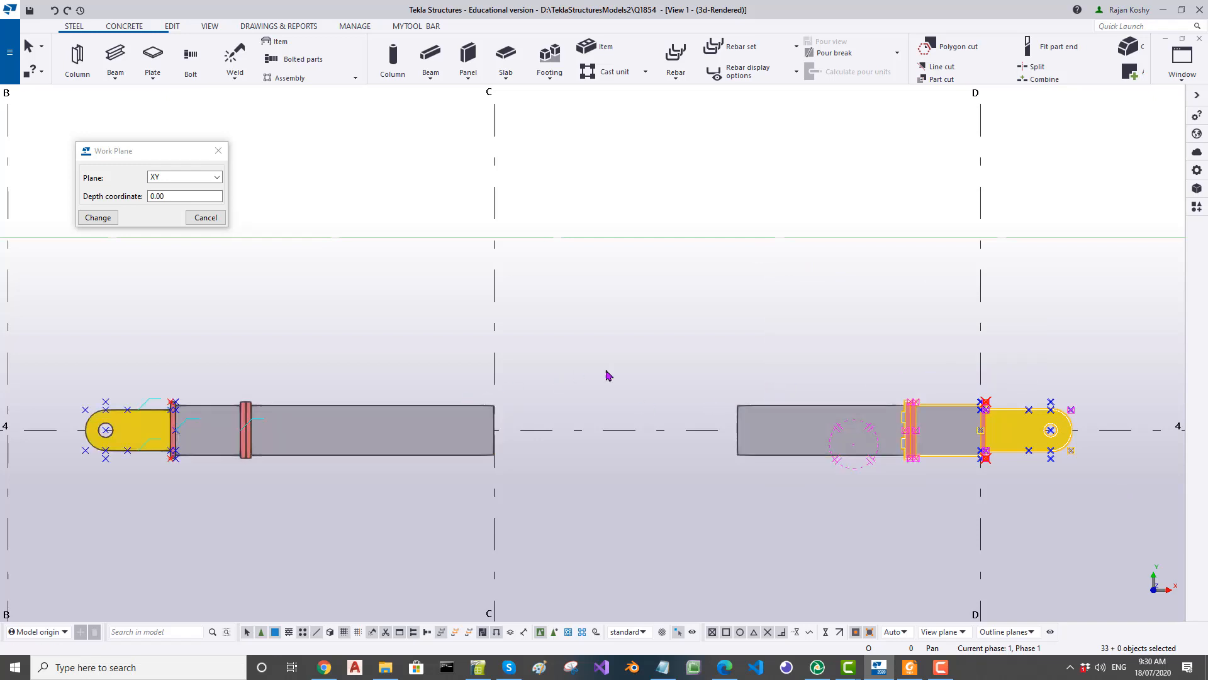
Step: Inspect the copied lug end, check the lug spacing calculation in the spreadsheet, and return to the Tekla model
{"action": "middle_click_drag", "start_coordinate": [670, 493], "coordinate": [675, 323], "text": "ctrl"}
{"action": "scroll", "coordinate": [154, 464], "scroll_direction": "up", "scroll_amount": 3}
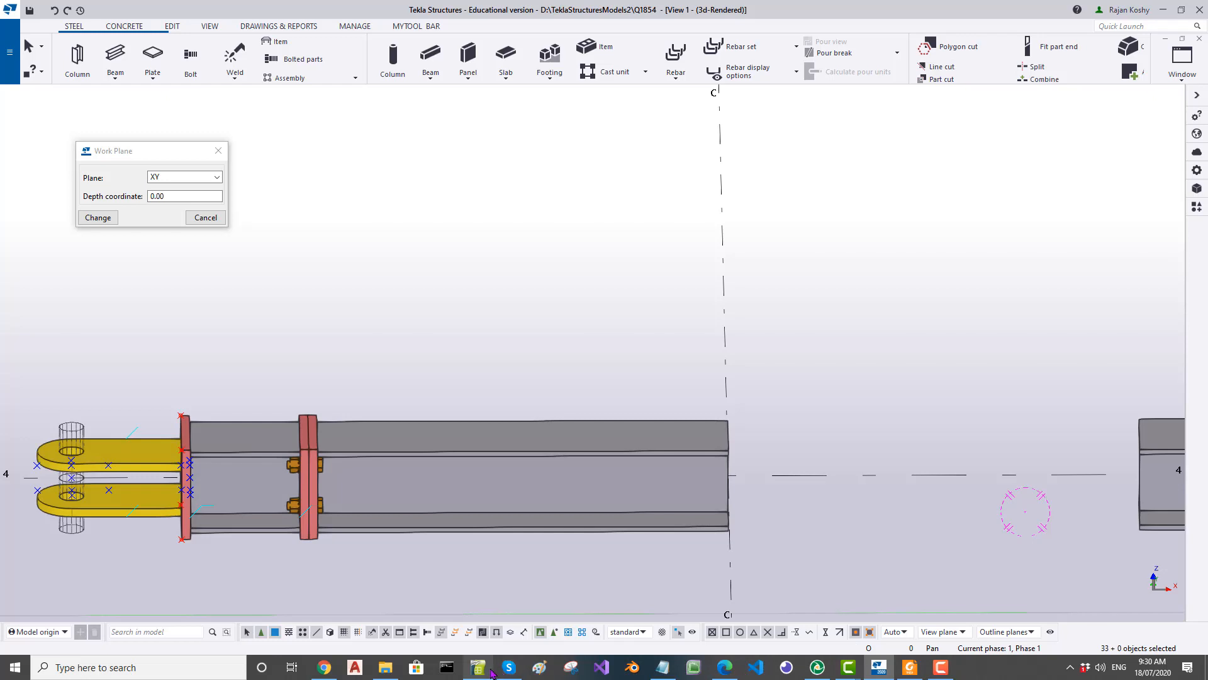
{"action": "mouse_move", "coordinate": [492, 672]}
{"action": "left_click", "coordinate": [495, 623]}
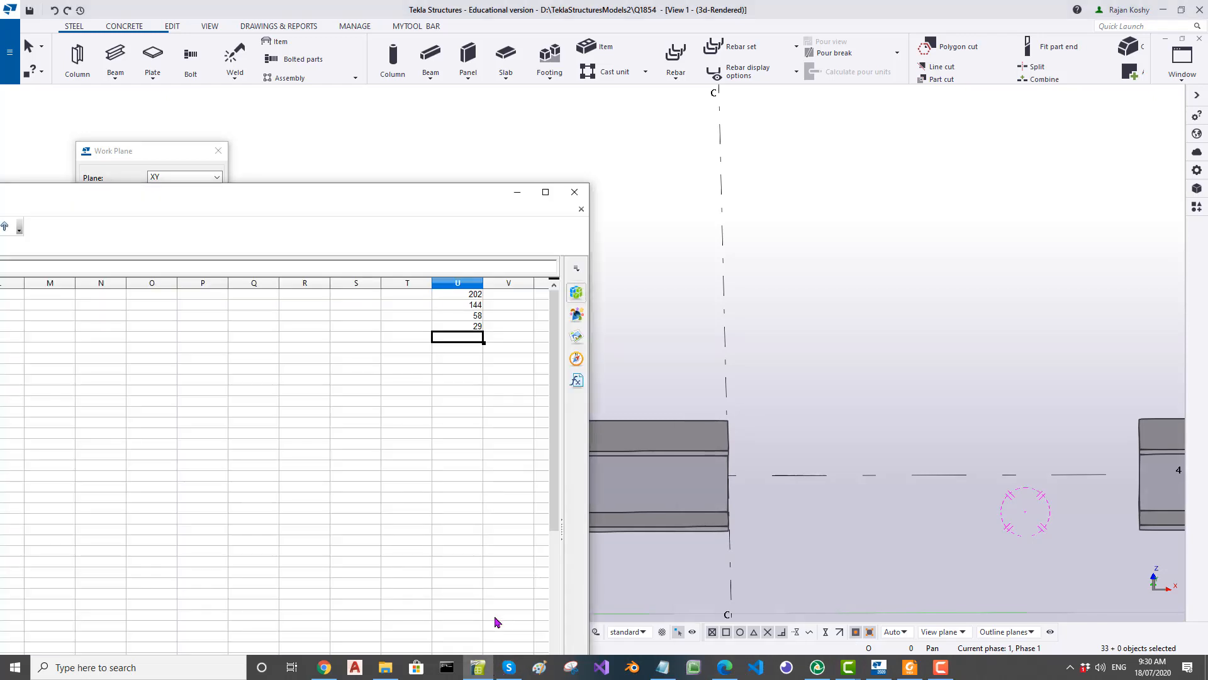
{"action": "left_click", "coordinate": [927, 390]}
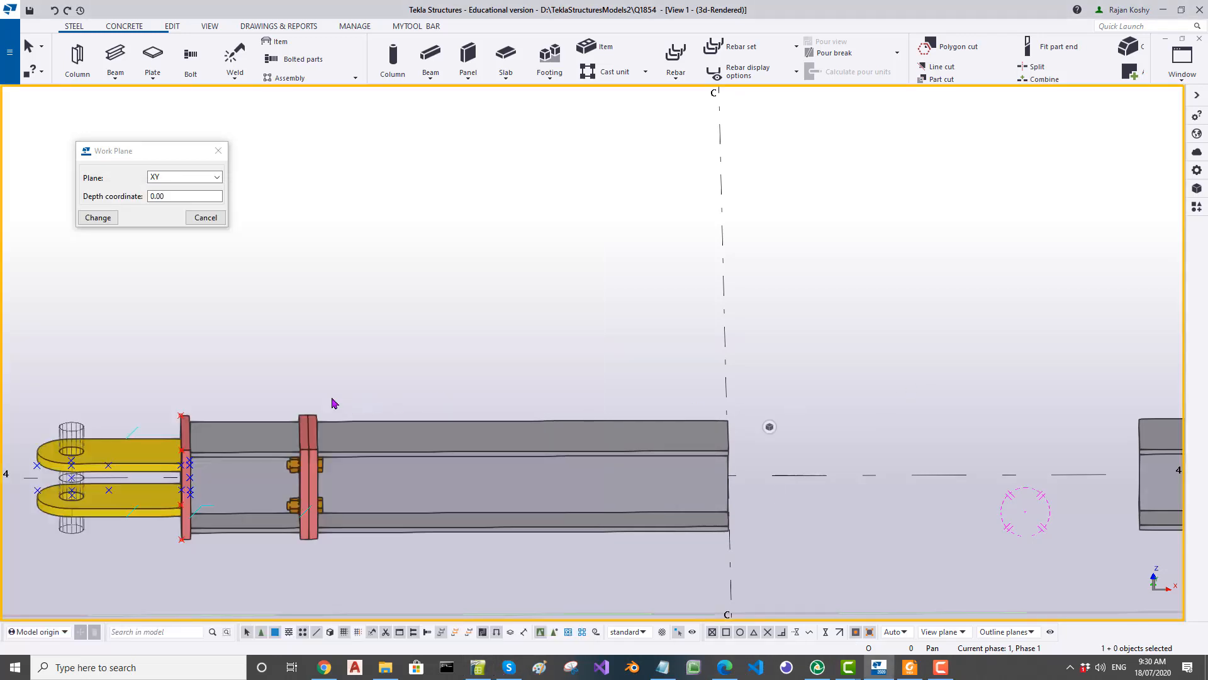
Step: Clear the linear move values and move the copied assembly's upper lug plate by dZ 29.00
{"action": "left_click", "coordinate": [172, 26]}
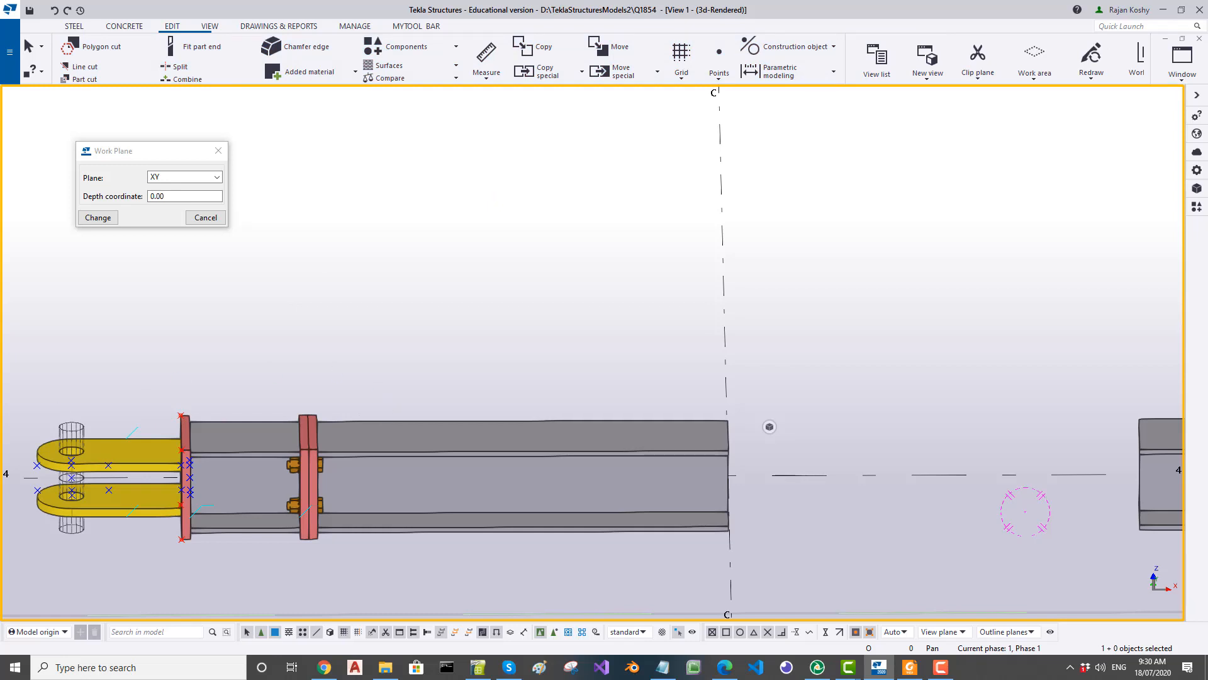
{"action": "scroll", "coordinate": [337, 372], "scroll_direction": "down", "scroll_amount": 3}
{"action": "scroll", "coordinate": [217, 425], "scroll_direction": "up", "scroll_amount": 3}
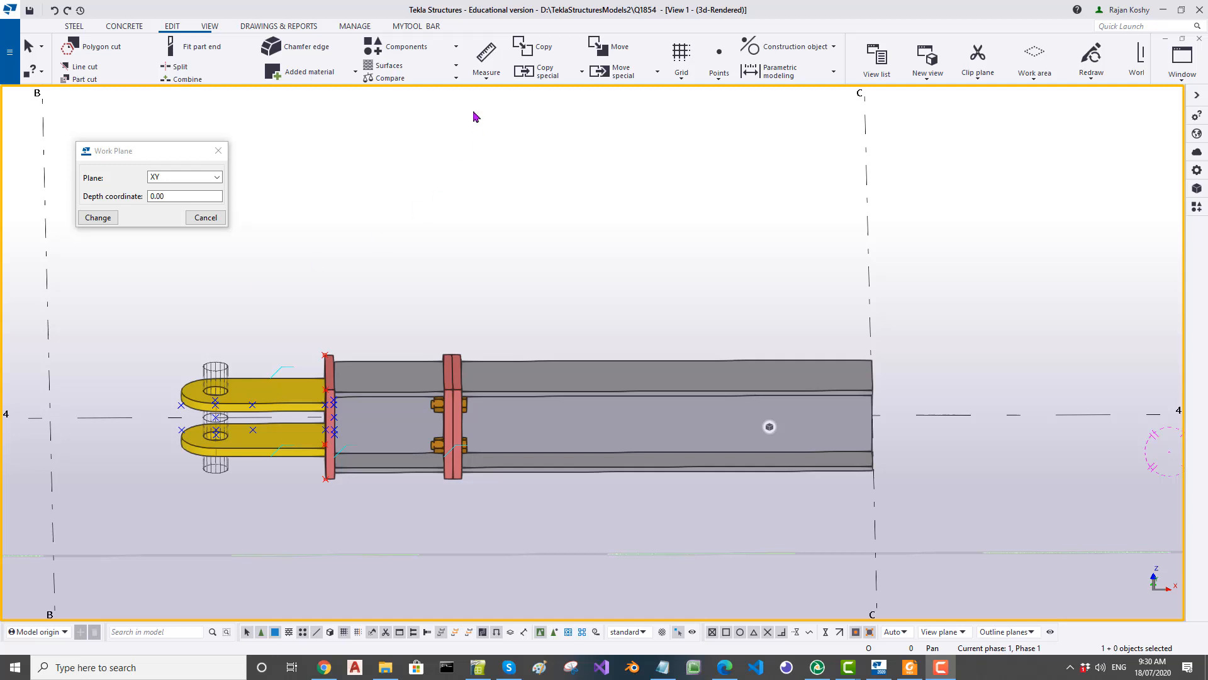
{"action": "left_click", "coordinate": [658, 71]}
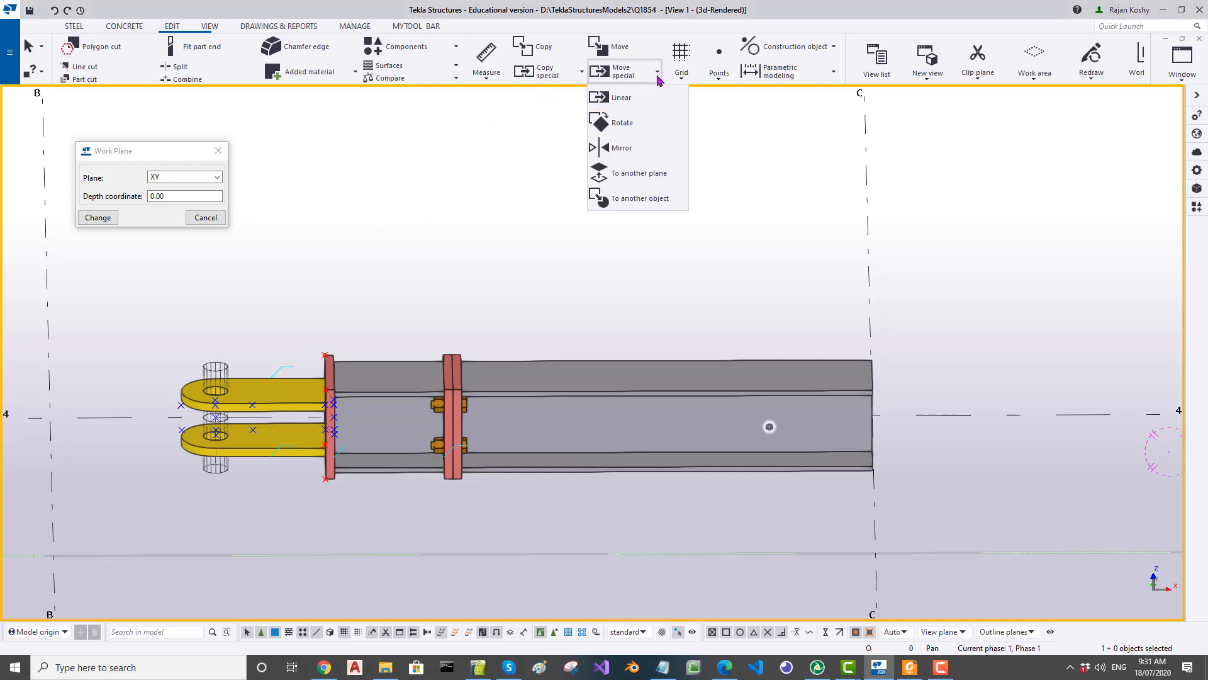
{"action": "left_click", "coordinate": [629, 98]}
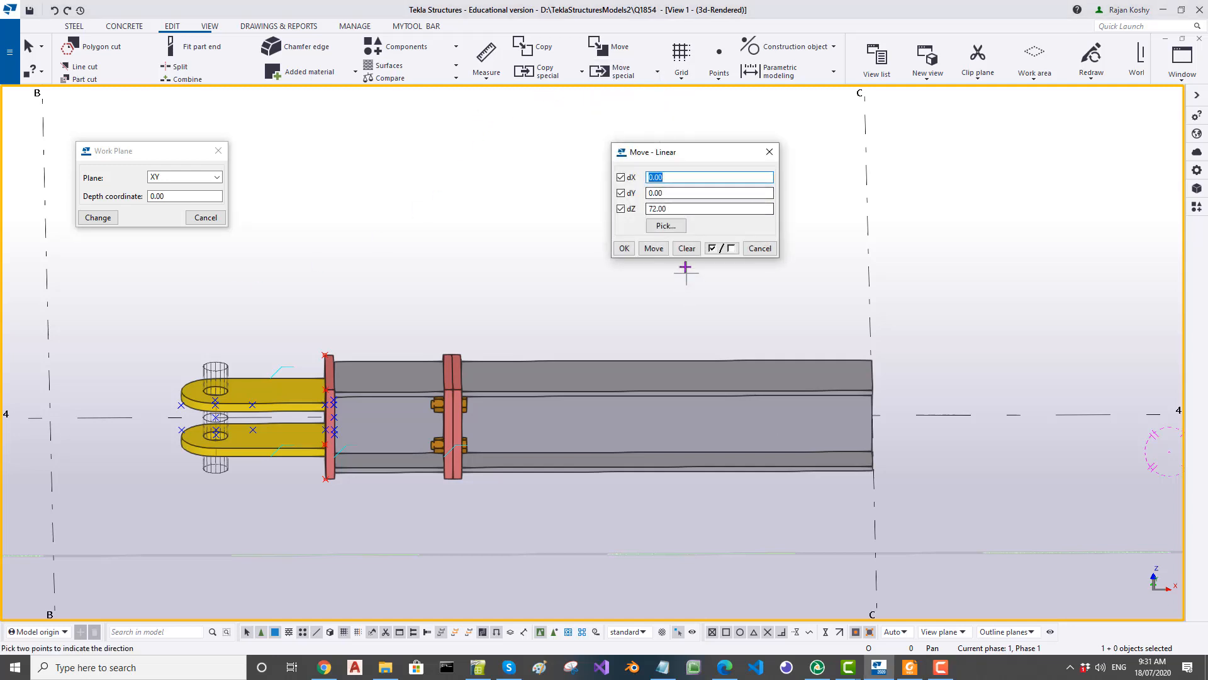
{"action": "left_click", "coordinate": [687, 248]}
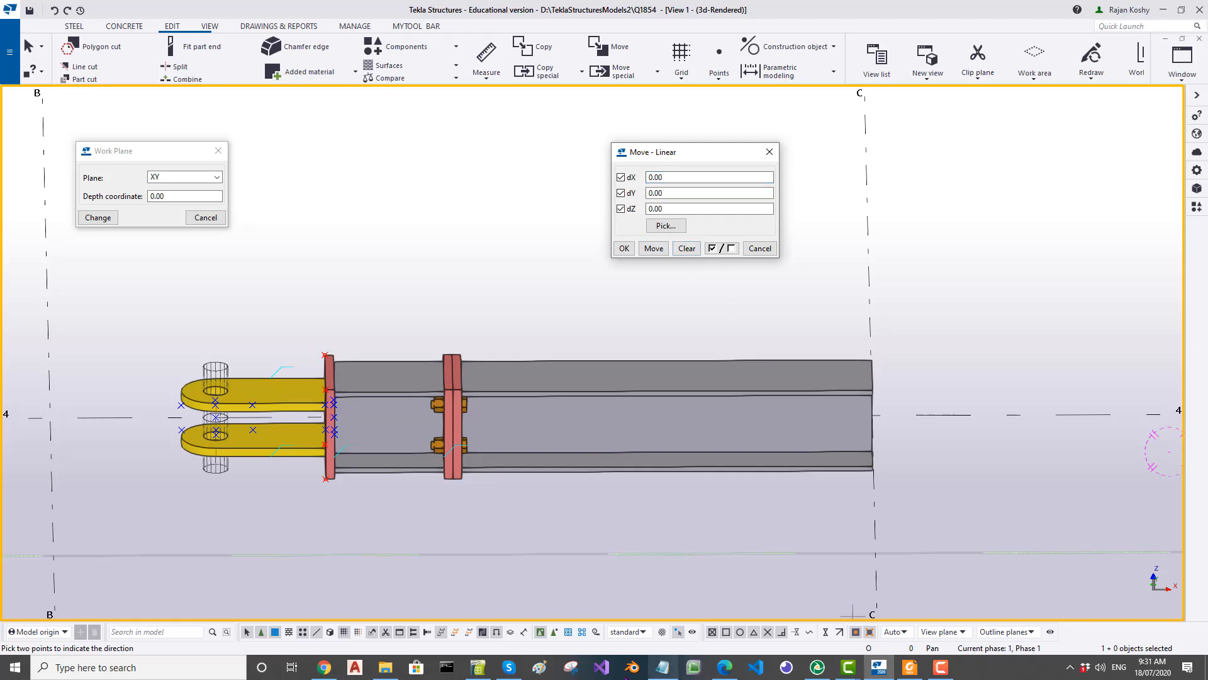
{"action": "left_click", "coordinate": [478, 669]}
{"action": "left_click", "coordinate": [478, 670]}
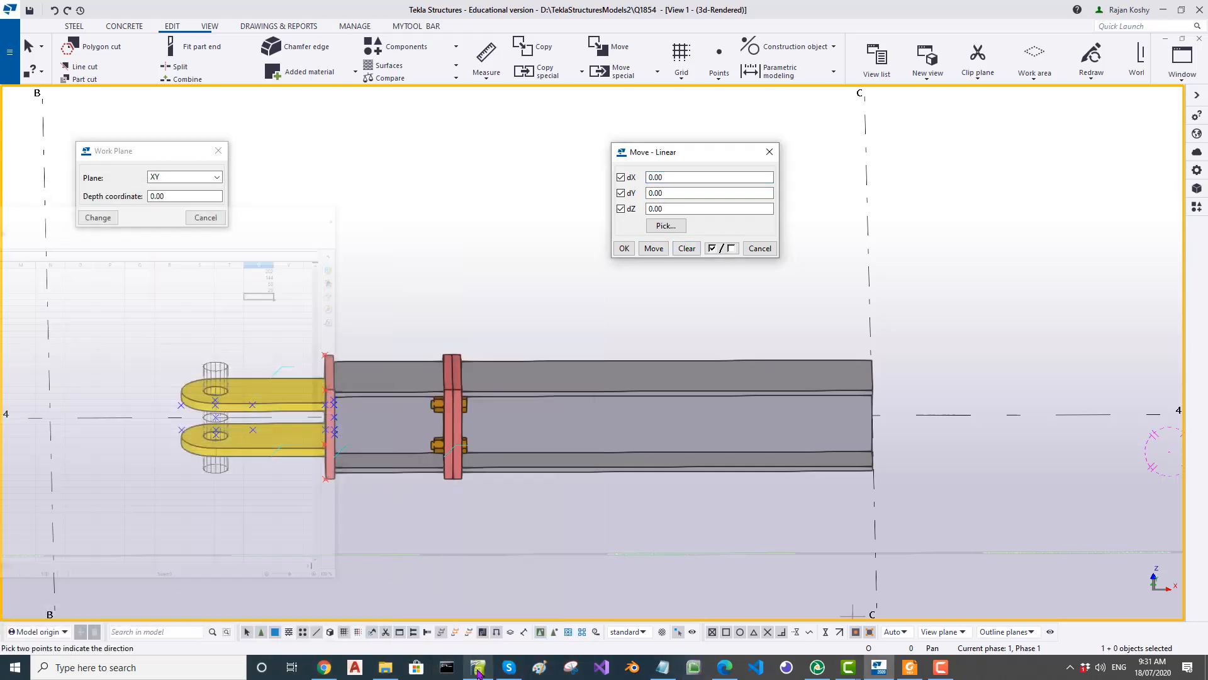
{"action": "left_click_drag", "start_coordinate": [680, 209], "coordinate": [566, 207]}
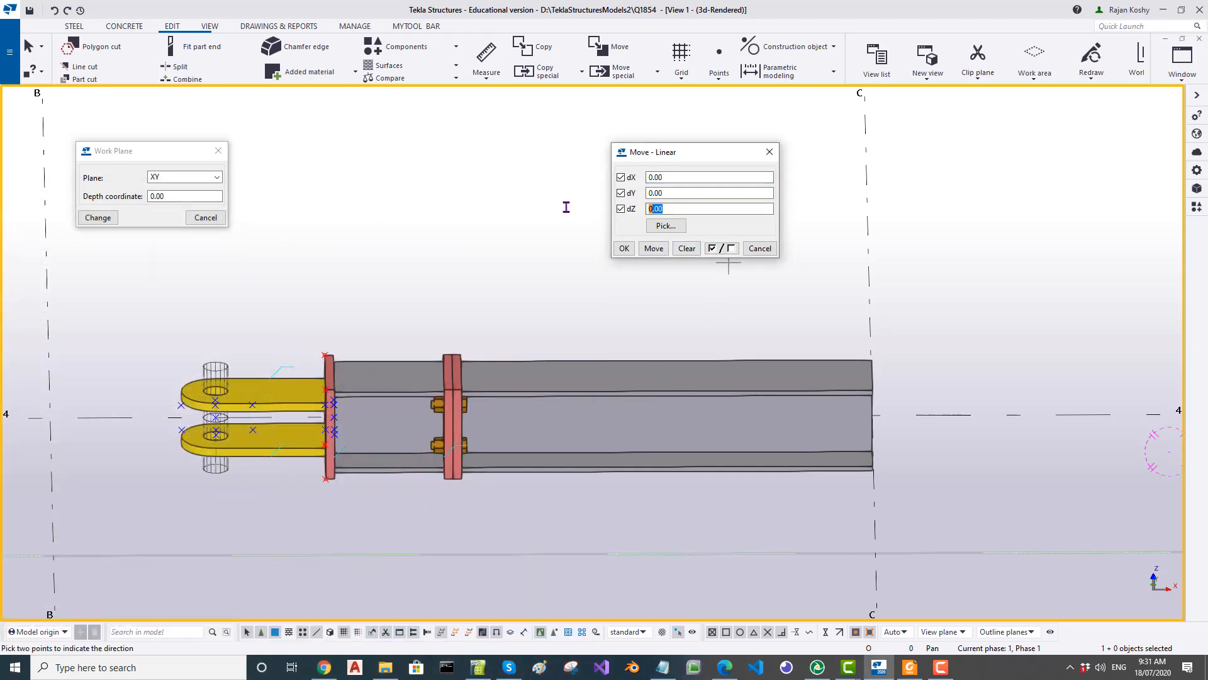
{"action": "type", "text": "29"}
{"action": "right_click", "coordinate": [381, 191]}
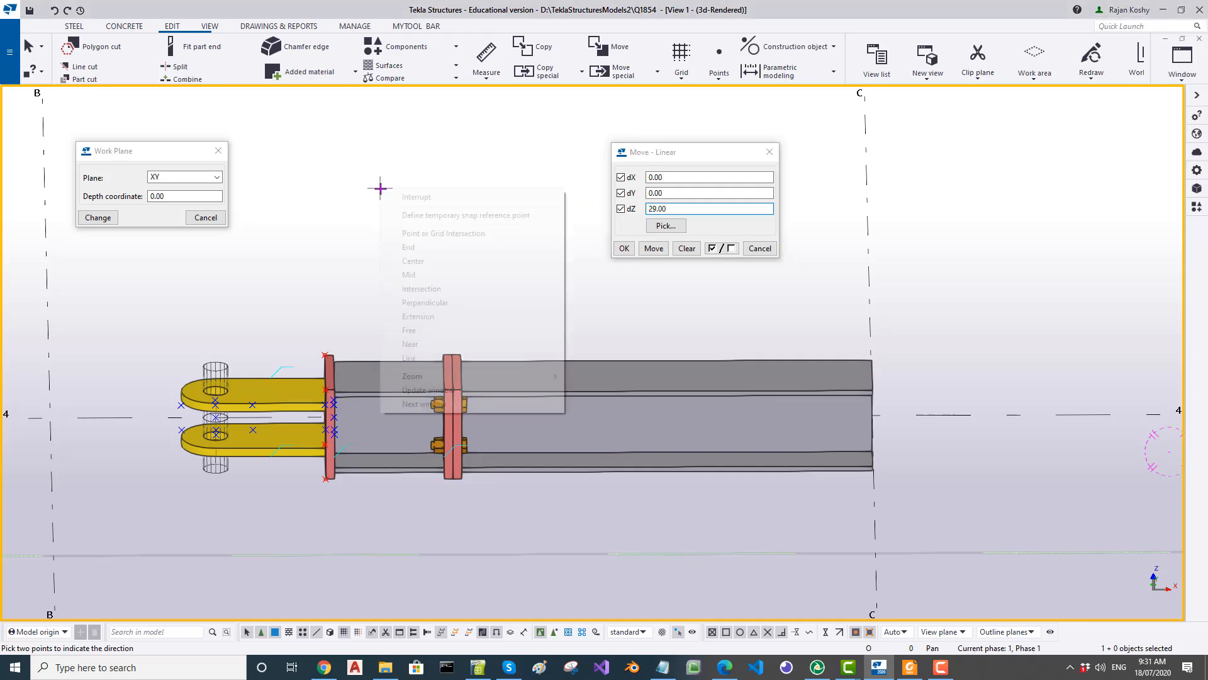
{"action": "left_click", "coordinate": [391, 194]}
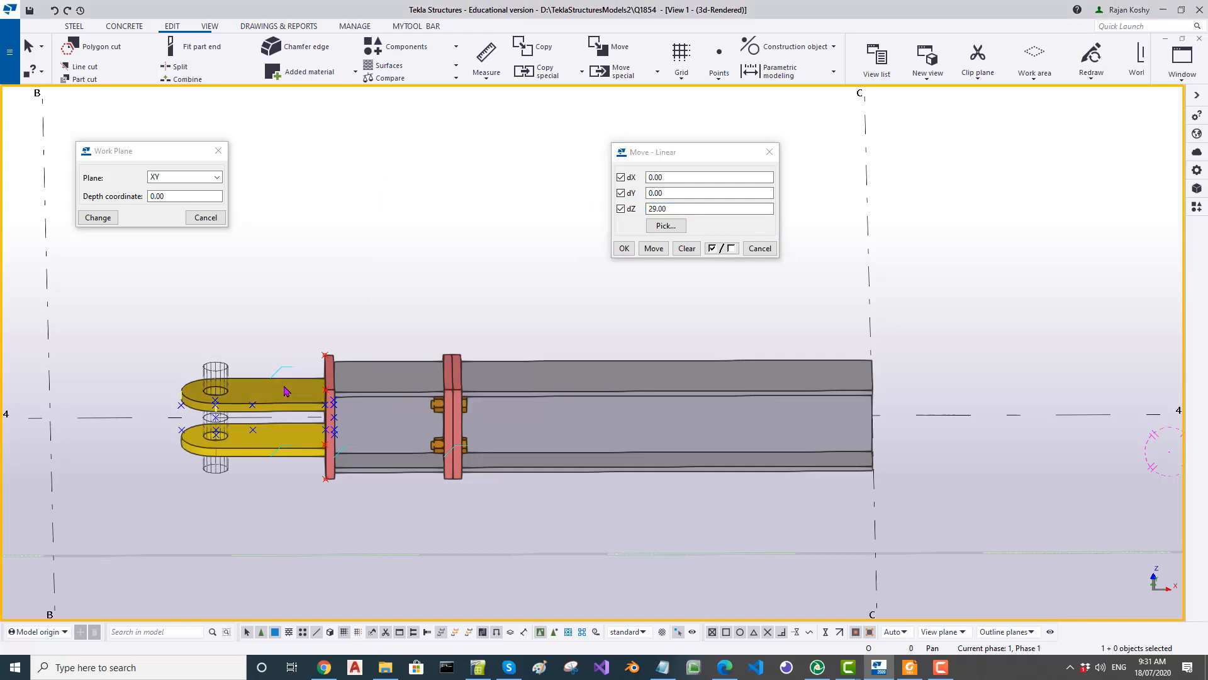
{"action": "left_click", "coordinate": [654, 248]}
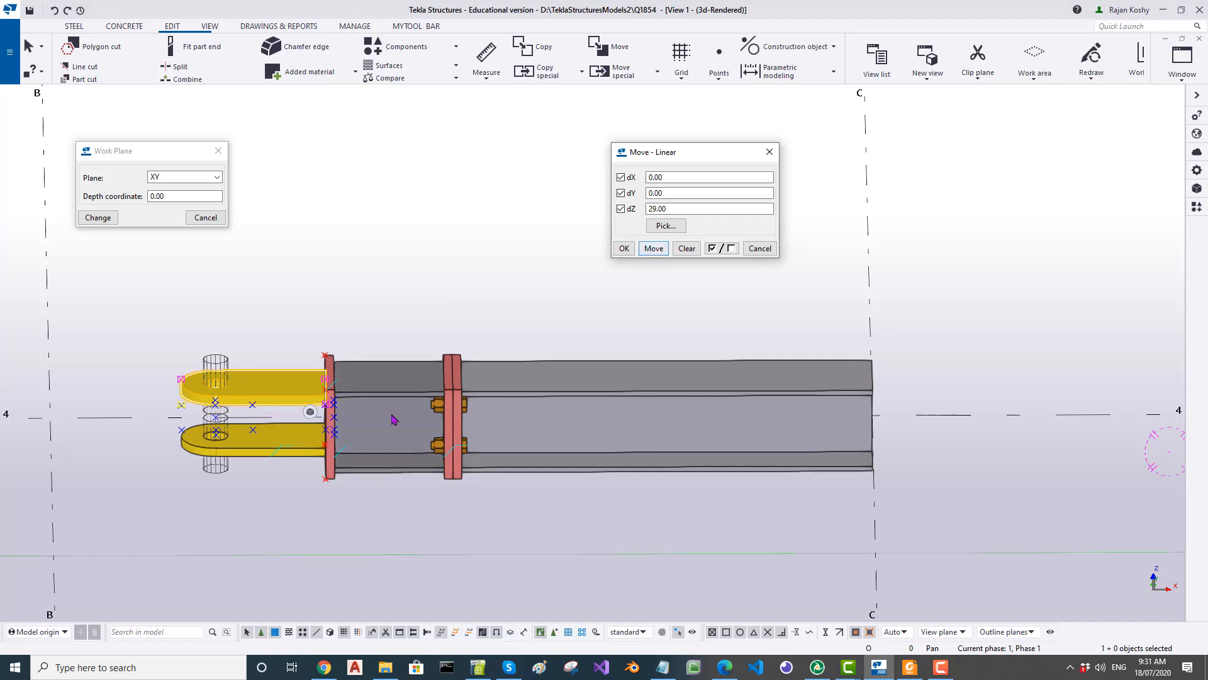
Step: Move the copied assembly's lower lug plate by dZ -29.00 and end the linear move
{"action": "left_click", "coordinate": [276, 432]}
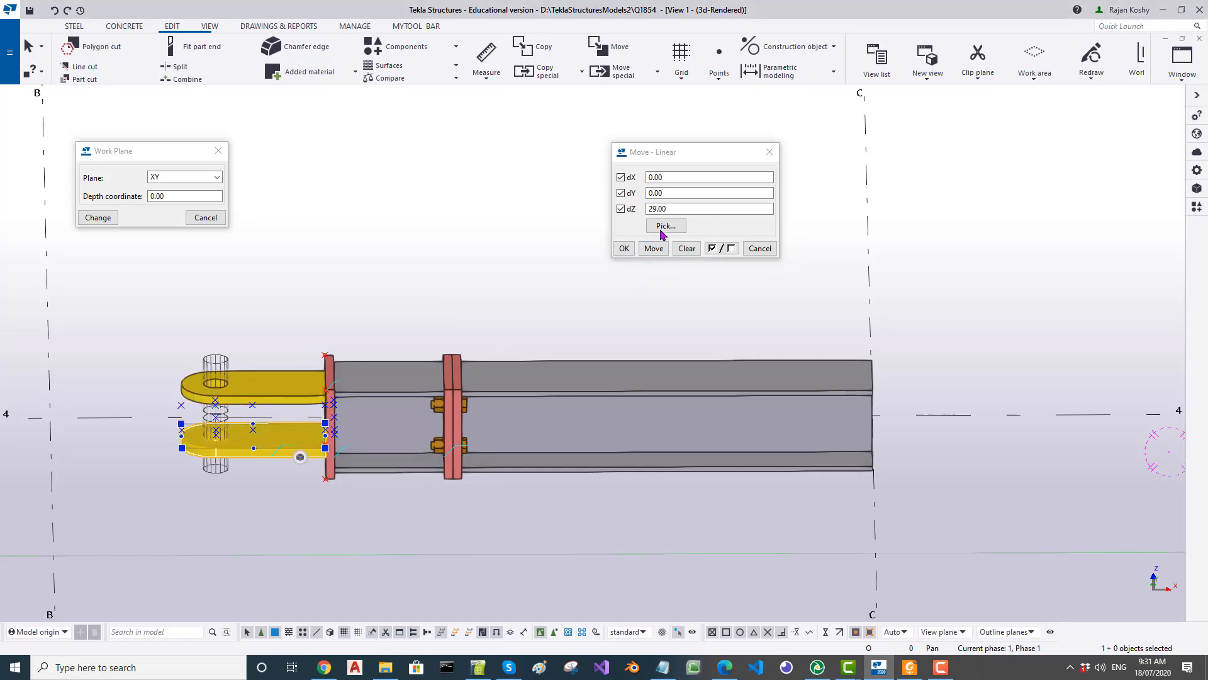
{"action": "left_click_drag", "start_coordinate": [648, 208], "coordinate": [652, 209]}
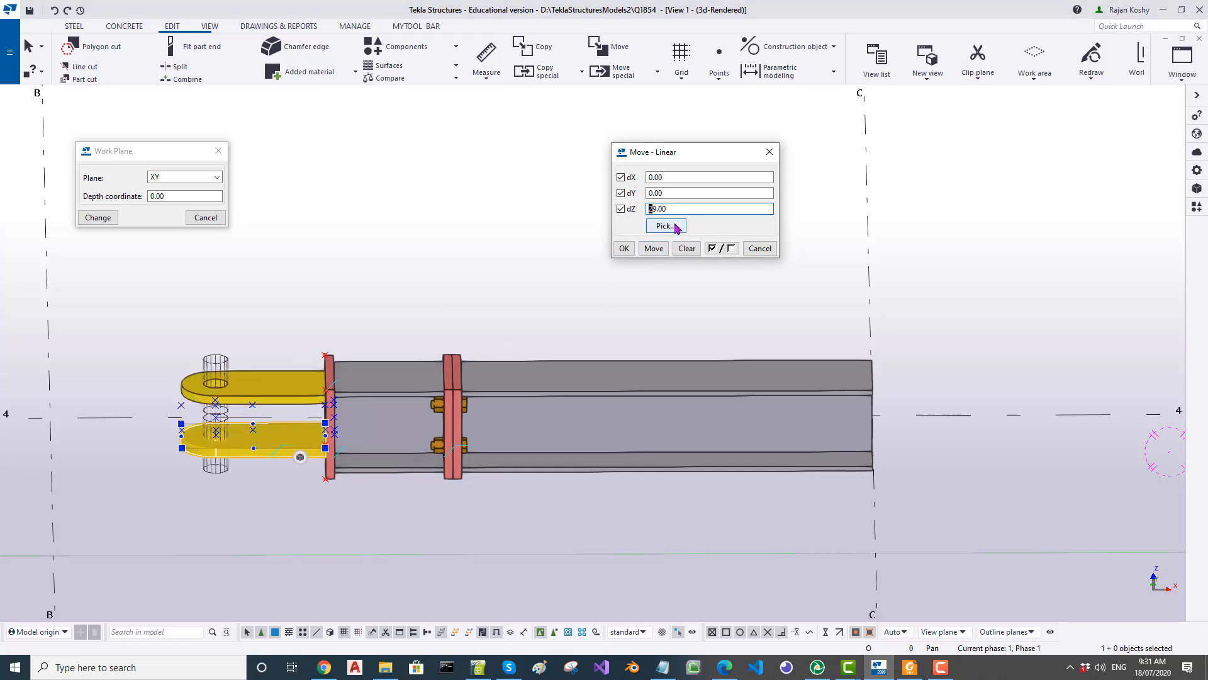
{"action": "left_click", "coordinate": [653, 248]}
{"action": "right_click", "coordinate": [463, 247]}
{"action": "left_click", "coordinate": [488, 250]}
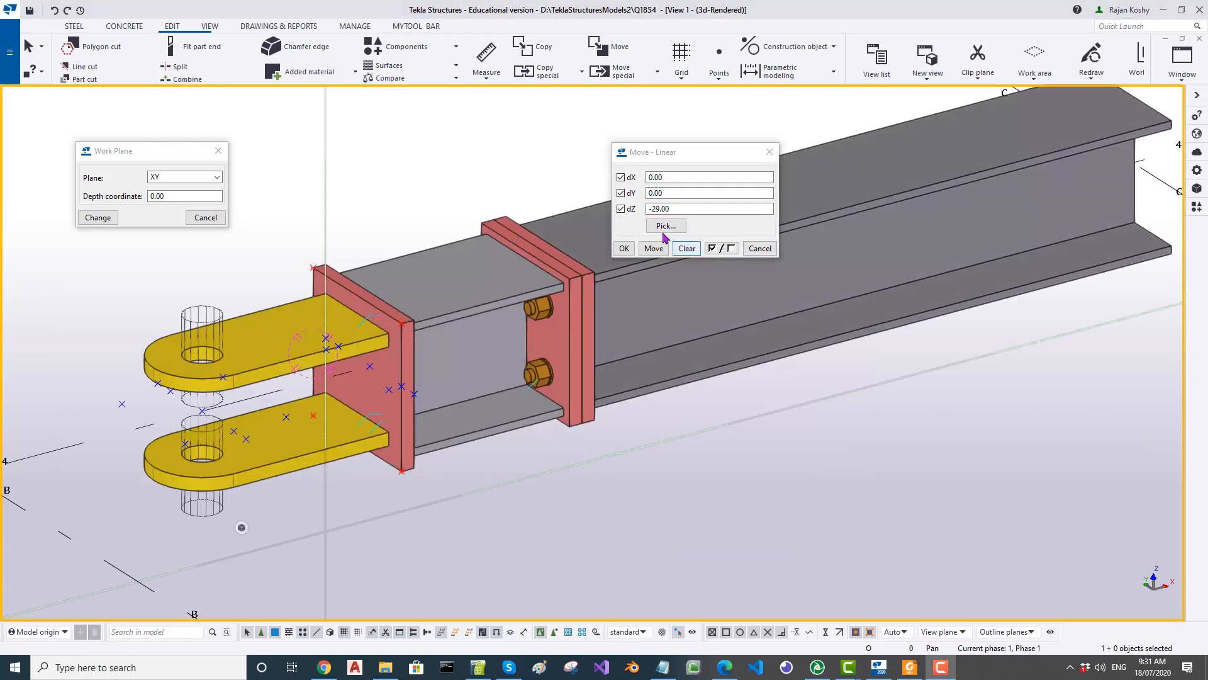
Step: Clear the linear move values and pick points at the lower and upper lug plates to check their vertical offset
{"action": "left_click", "coordinate": [662, 231]}
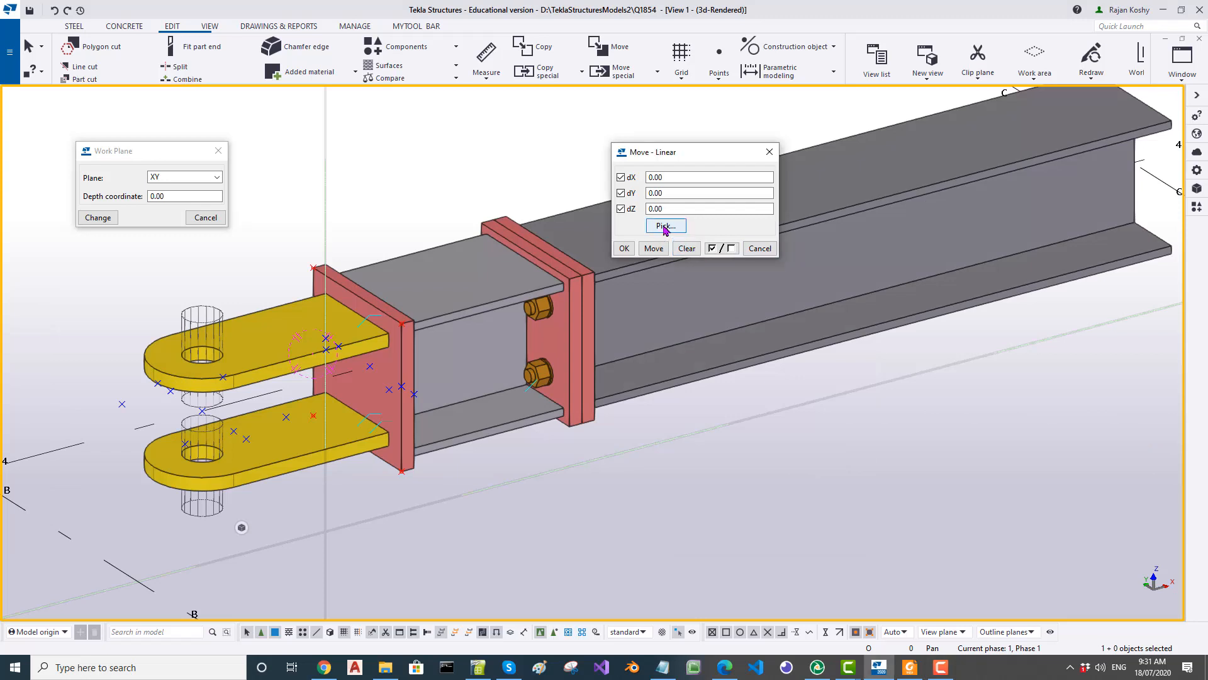
{"action": "left_click", "coordinate": [662, 230]}
{"action": "scroll", "coordinate": [173, 455], "scroll_direction": "up", "scroll_amount": 3}
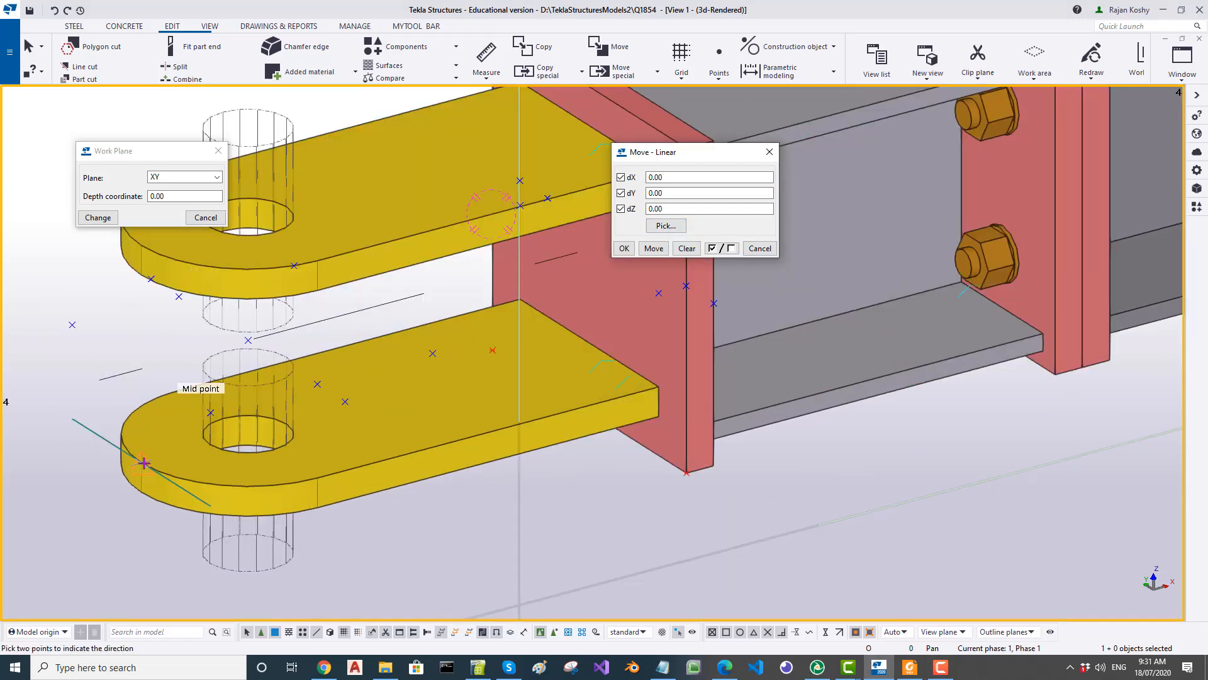
{"action": "left_click", "coordinate": [144, 463]}
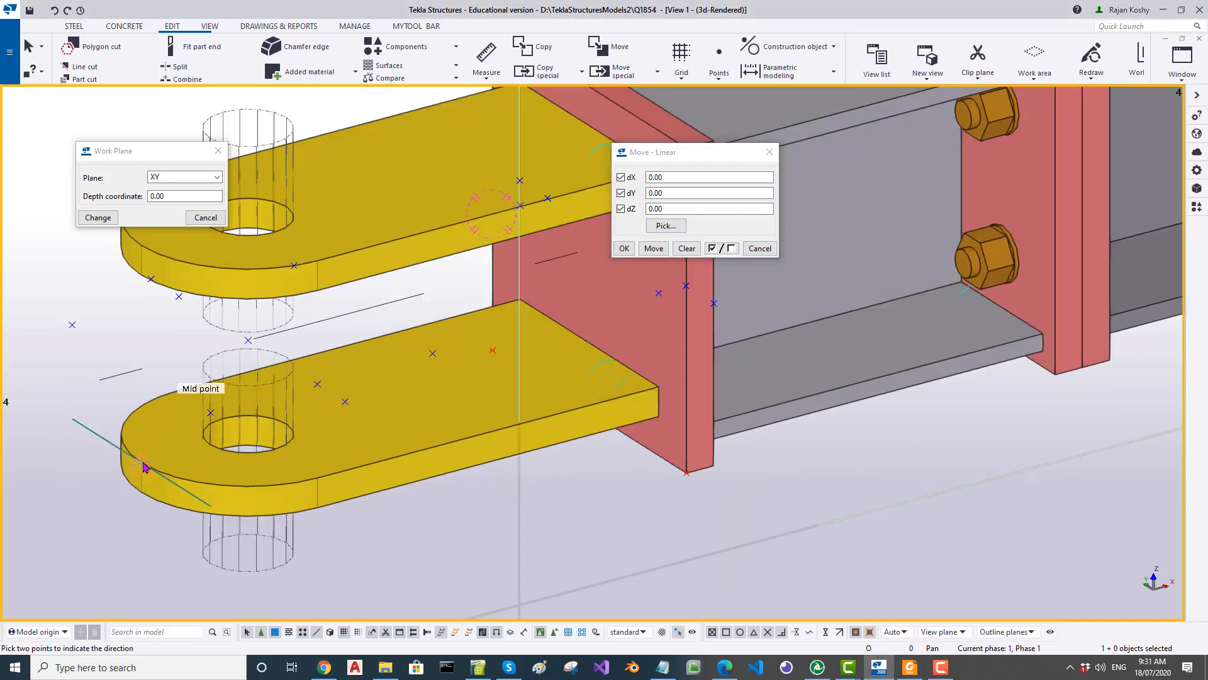
{"action": "left_click", "coordinate": [151, 276]}
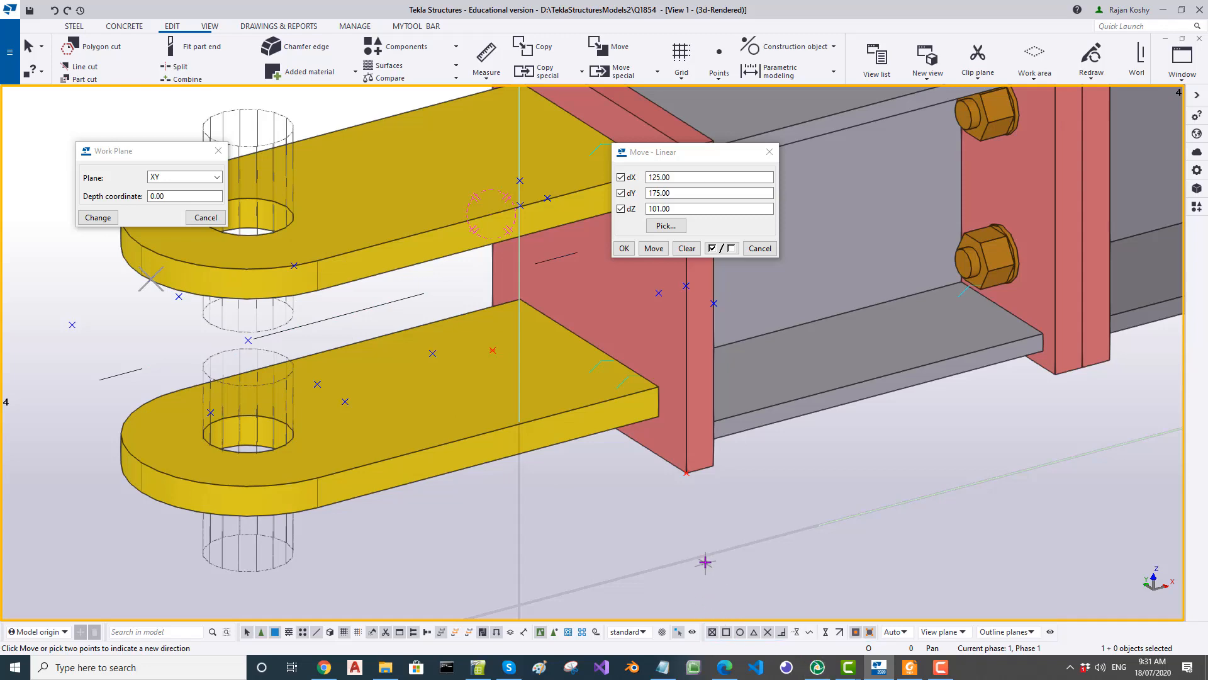
{"action": "middle_click_drag", "start_coordinate": [703, 560], "coordinate": [653, 528], "text": "ctrl"}
{"action": "scroll", "coordinate": [653, 528], "scroll_direction": "down", "scroll_amount": 3}
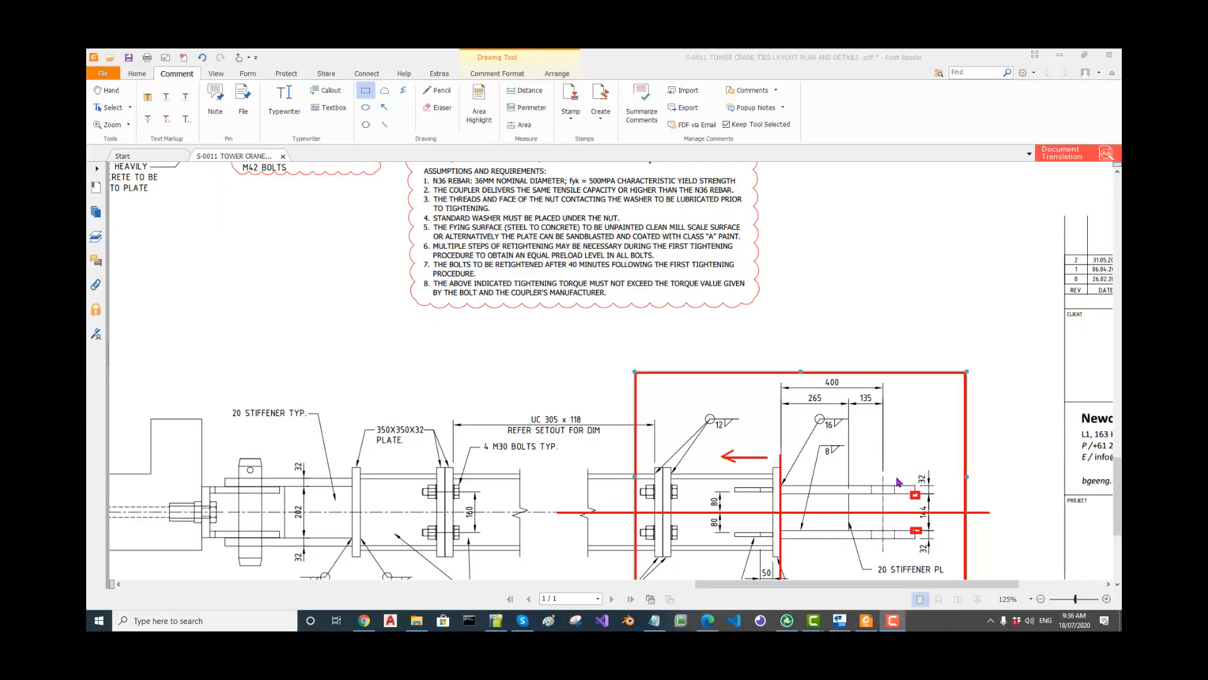
Step: Switch to the tower crane ties drawing in Foxit Reader and examine the lug, stiffener and end plate dimensions
{"action": "scroll", "coordinate": [922, 469], "scroll_direction": "up", "scroll_amount": 4, "text": "ctrl"}
{"action": "scroll", "coordinate": [777, 463], "scroll_direction": "down", "scroll_amount": 3, "text": "ctrl"}
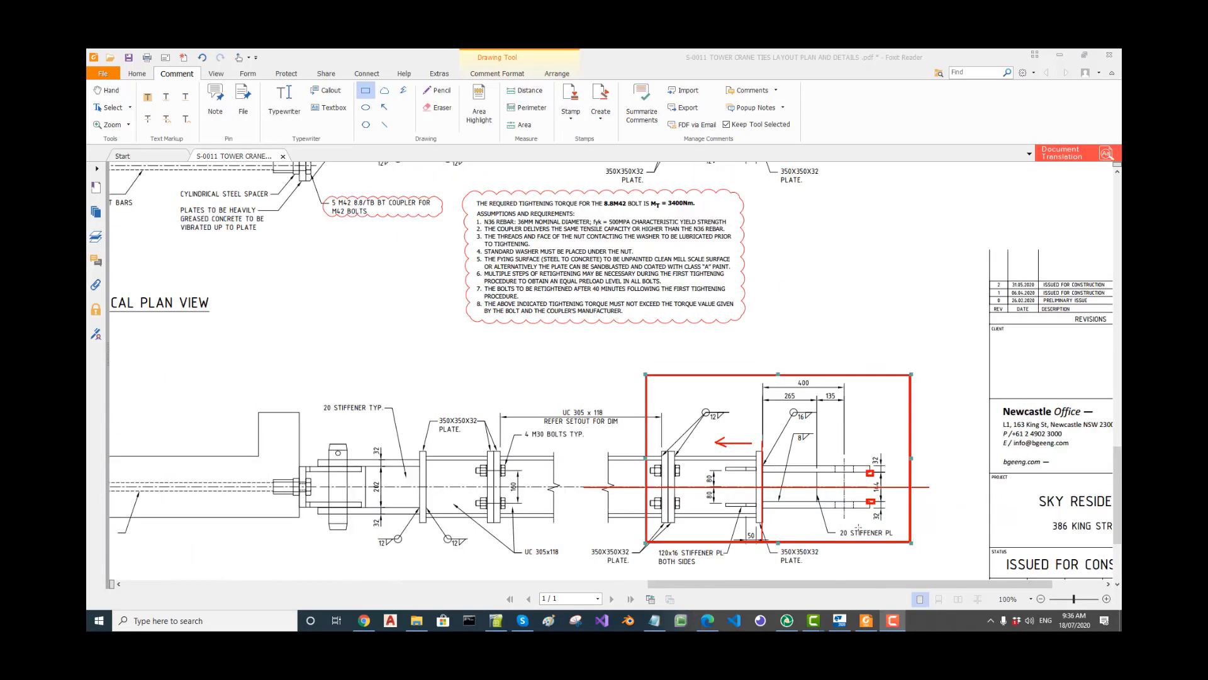
{"action": "scroll", "coordinate": [858, 527], "scroll_direction": "up", "scroll_amount": 1, "text": "ctrl"}
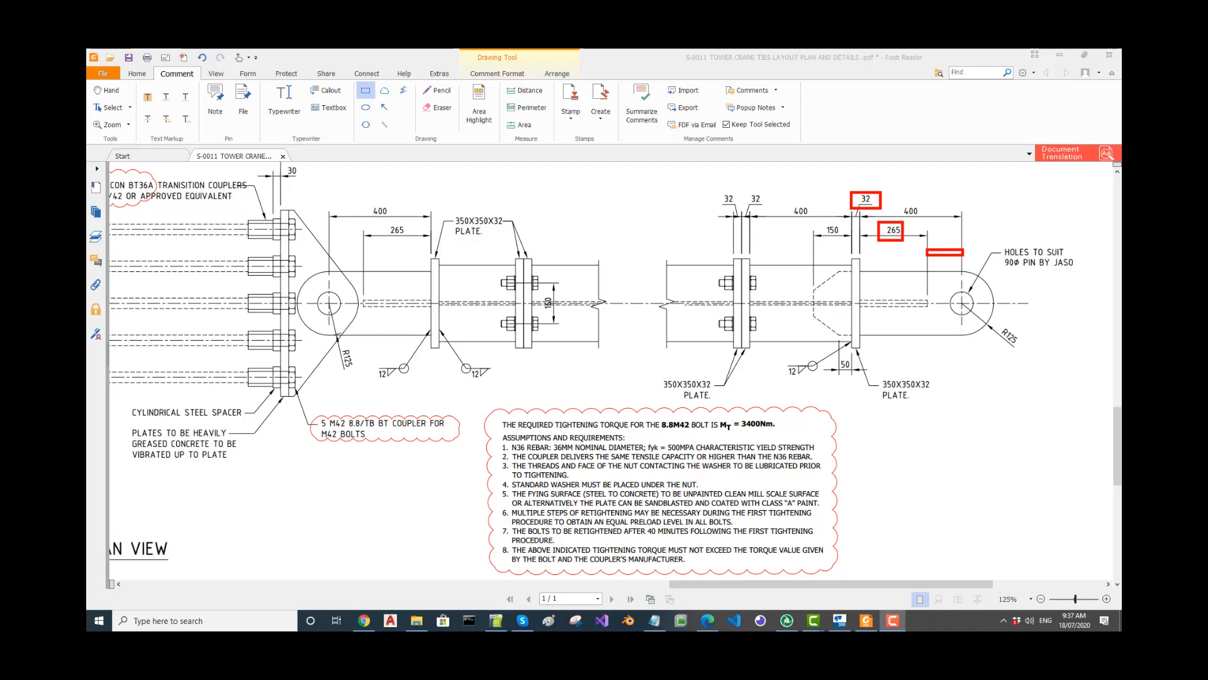
Step: Switch back to Tekla Structures, create a view from two points along grid line 4, and set it to a plane view
{"action": "key", "text": "alt+Tab"}
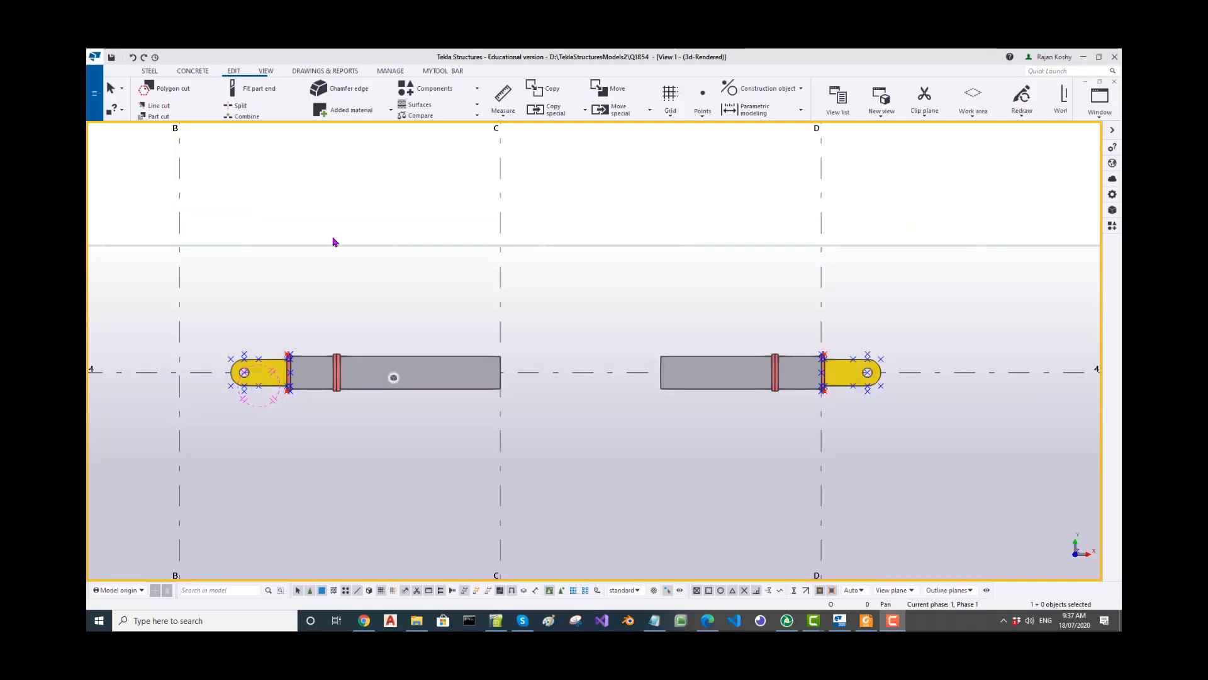
{"action": "left_click", "coordinate": [266, 71]}
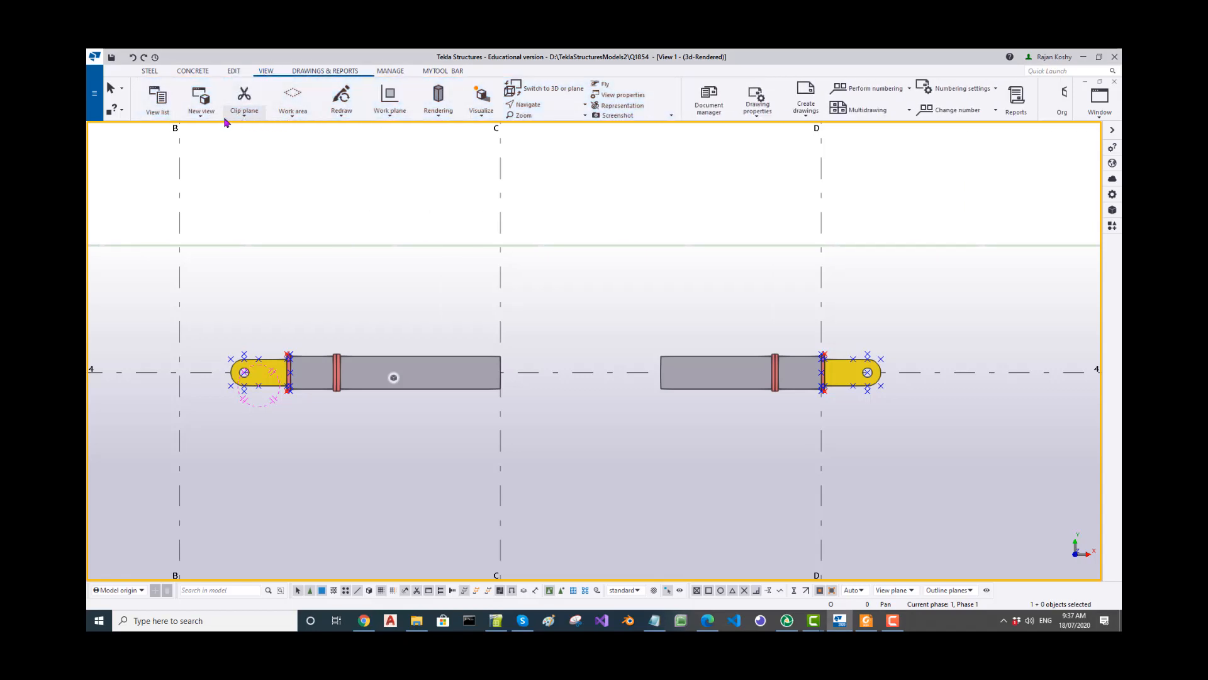
{"action": "left_click", "coordinate": [202, 112]}
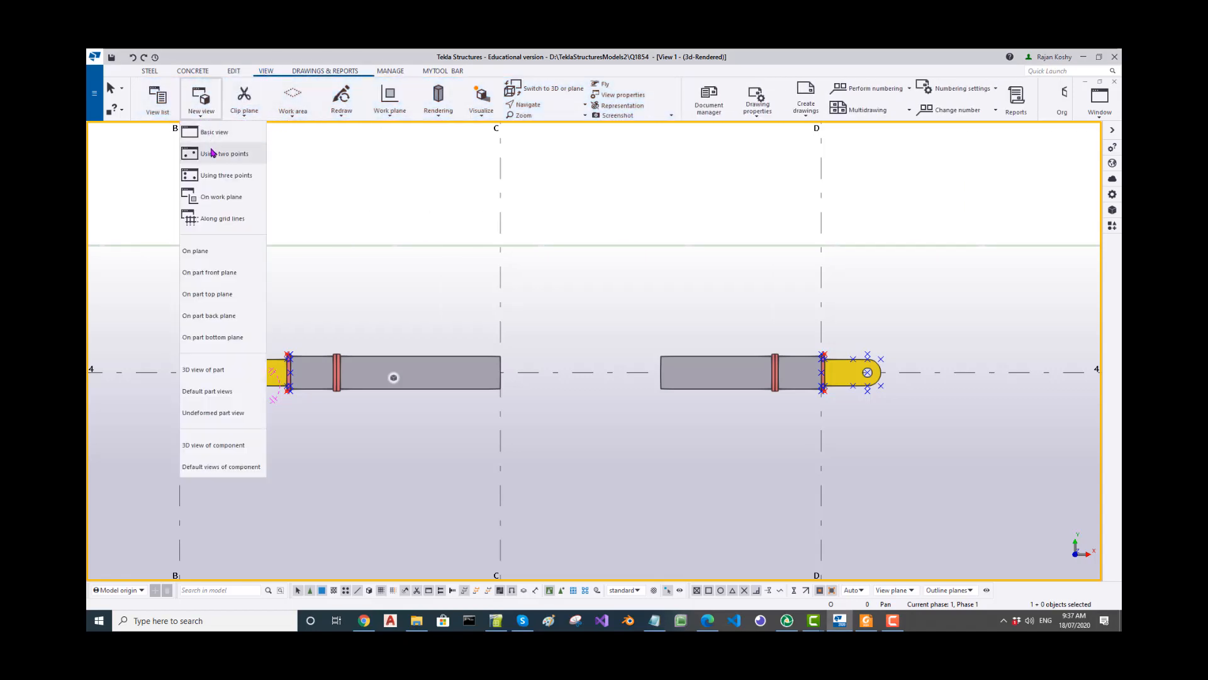
{"action": "left_click", "coordinate": [212, 153]}
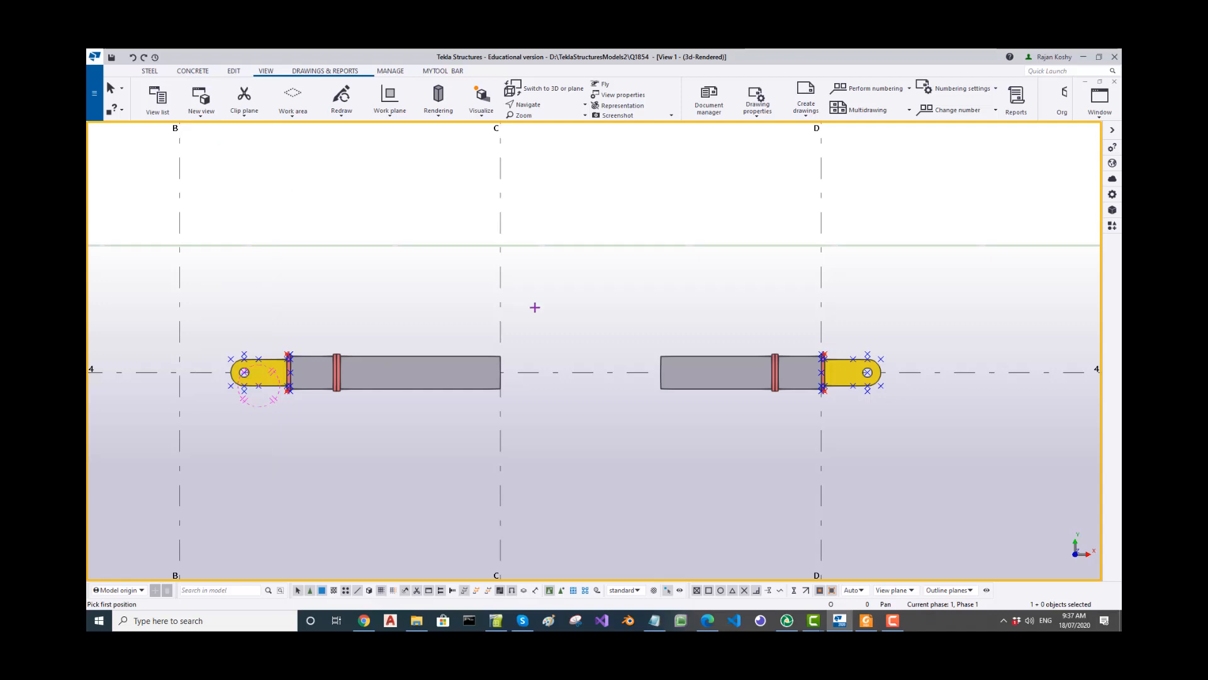
{"action": "left_click", "coordinate": [523, 369]}
{"action": "left_click", "coordinate": [627, 373]}
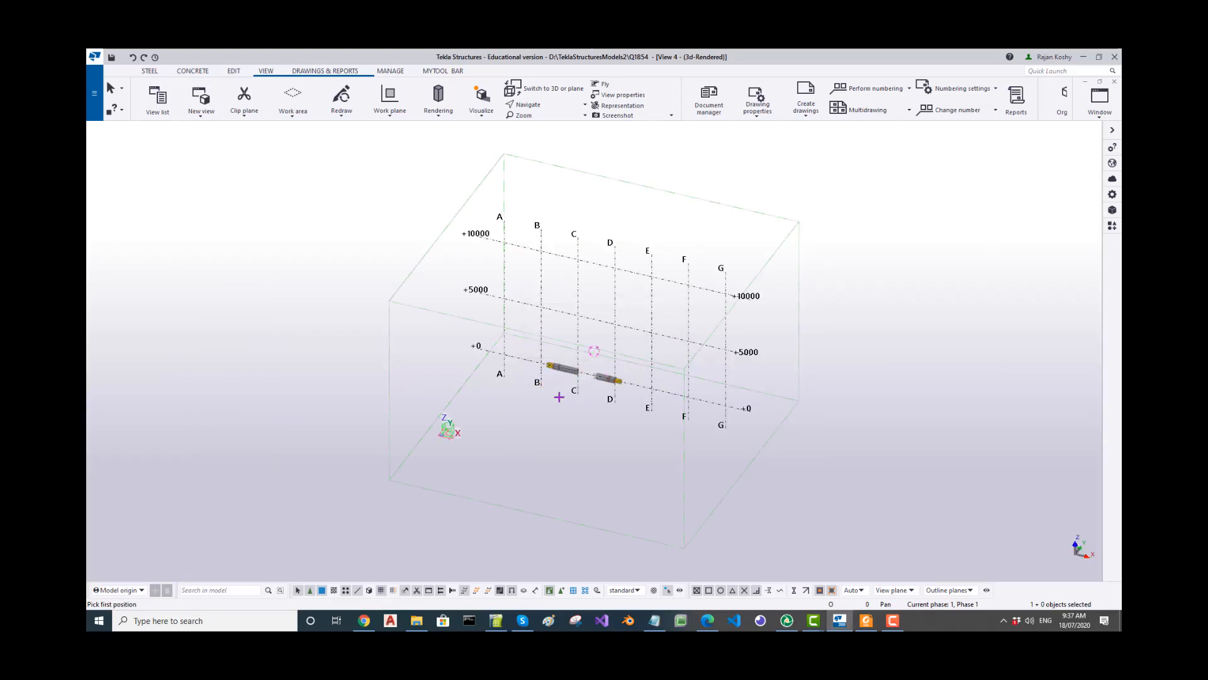
{"action": "key", "text": "Escape"}
{"action": "left_click", "coordinate": [558, 406]}
{"action": "key", "text": "ctrl+p"}
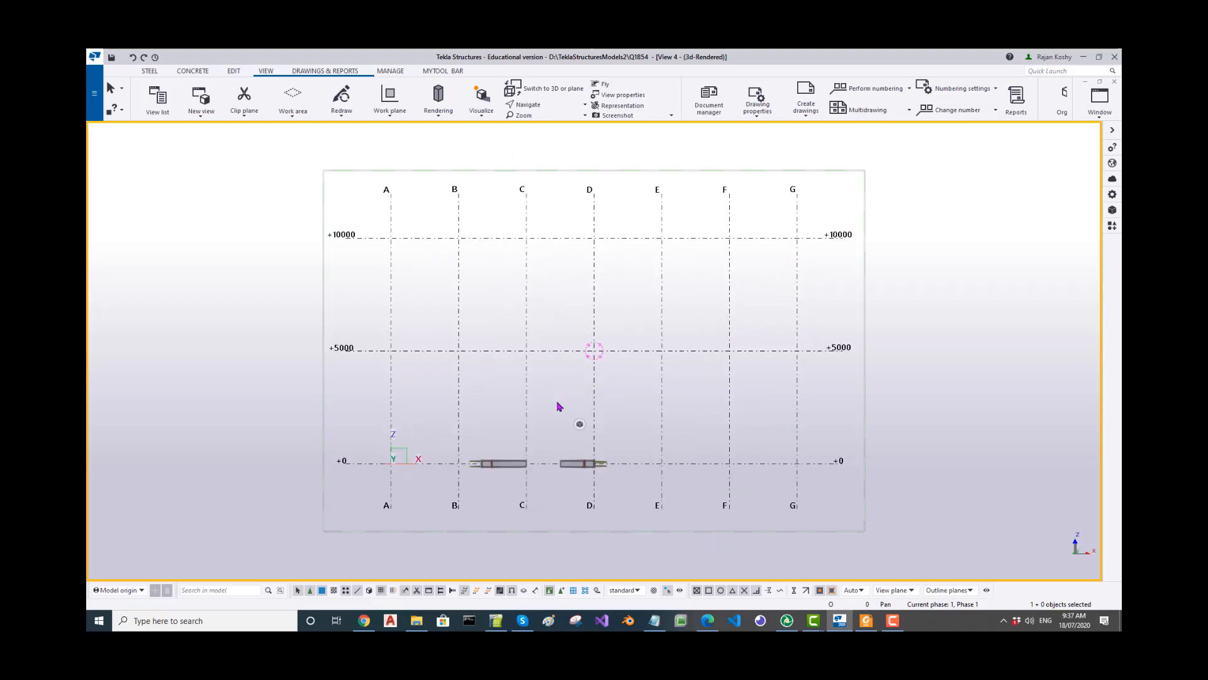
{"action": "scroll", "coordinate": [557, 406], "scroll_direction": "up", "scroll_amount": 15}
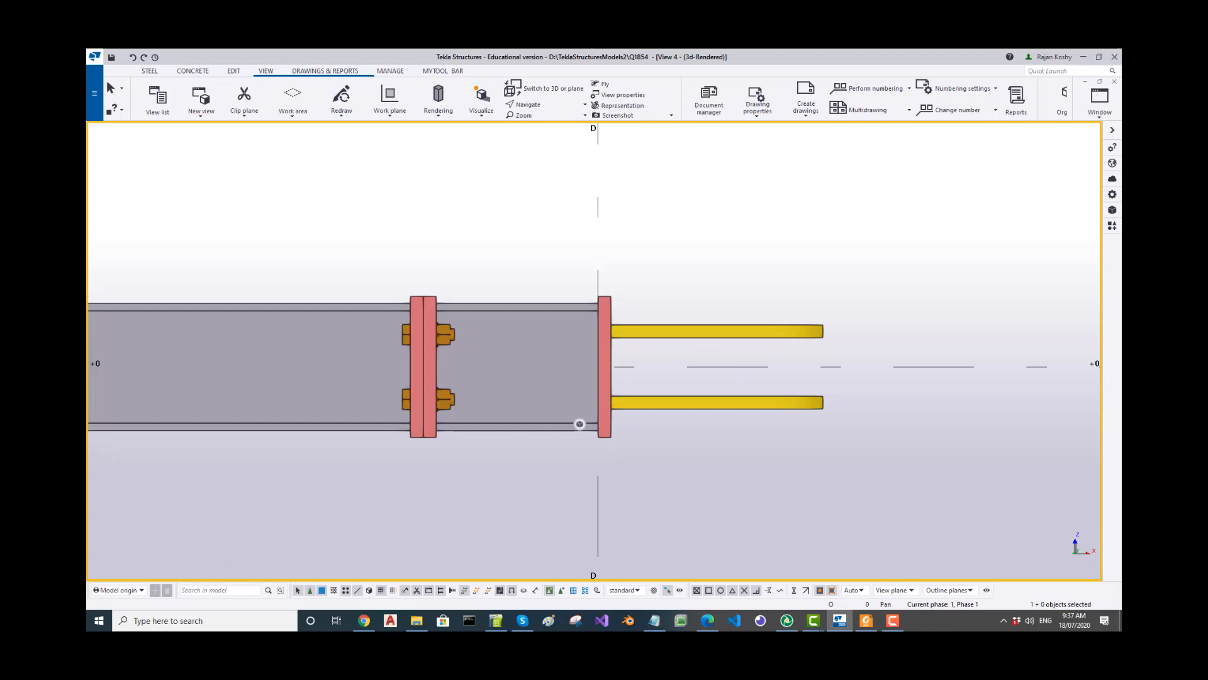
Step: Check the stiffener and end plate dimensions between the lugs in the Foxit Reader drawing, and return to Tekla Structures
{"action": "key", "text": "alt+Tab"}
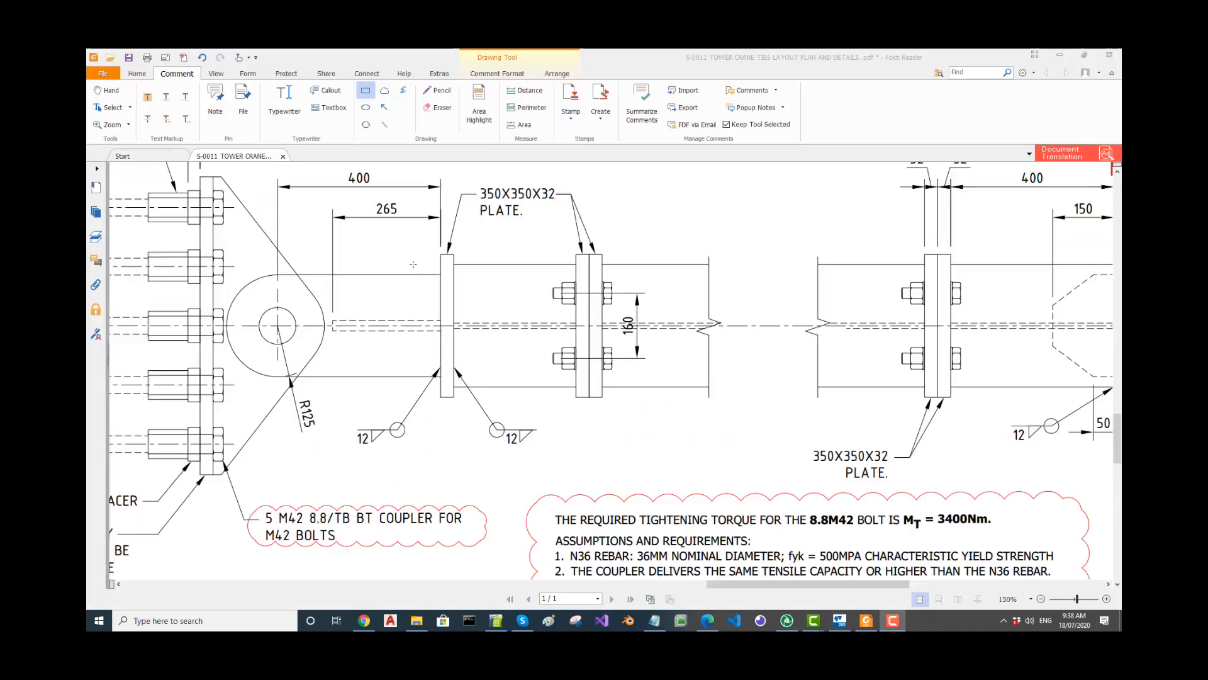
{"action": "scroll", "coordinate": [327, 303], "scroll_direction": "down", "scroll_amount": 2, "text": "ctrl"}
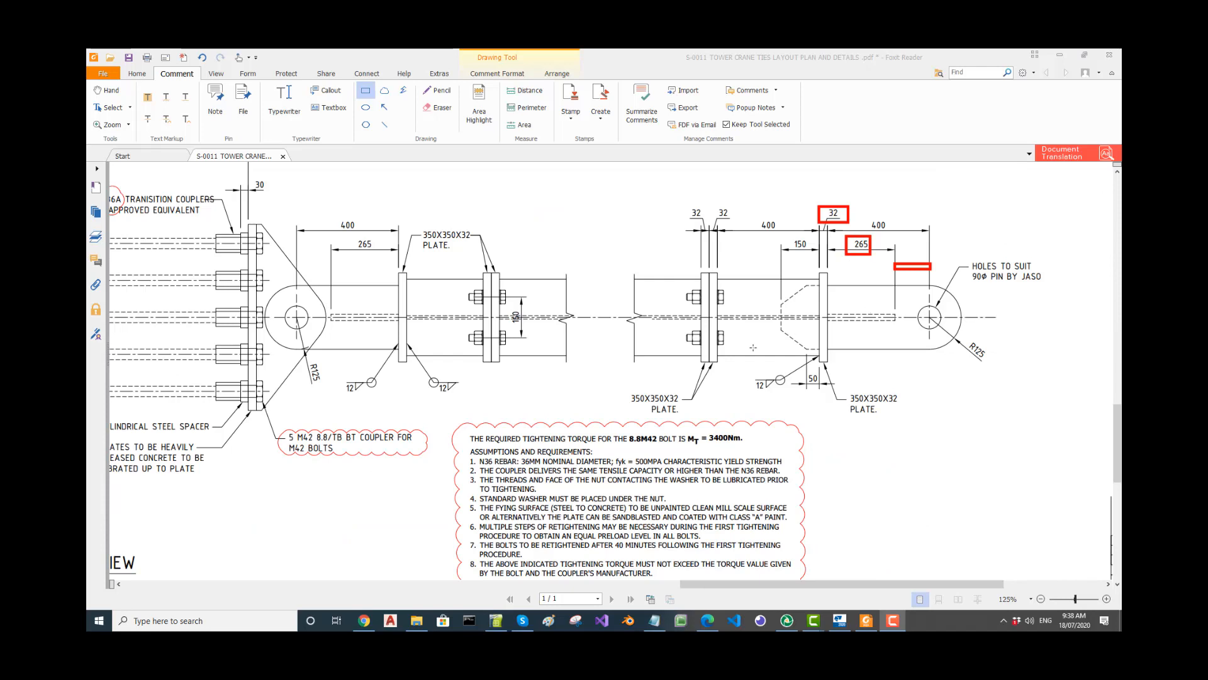
{"action": "scroll", "coordinate": [744, 351], "scroll_direction": "down", "scroll_amount": 1}
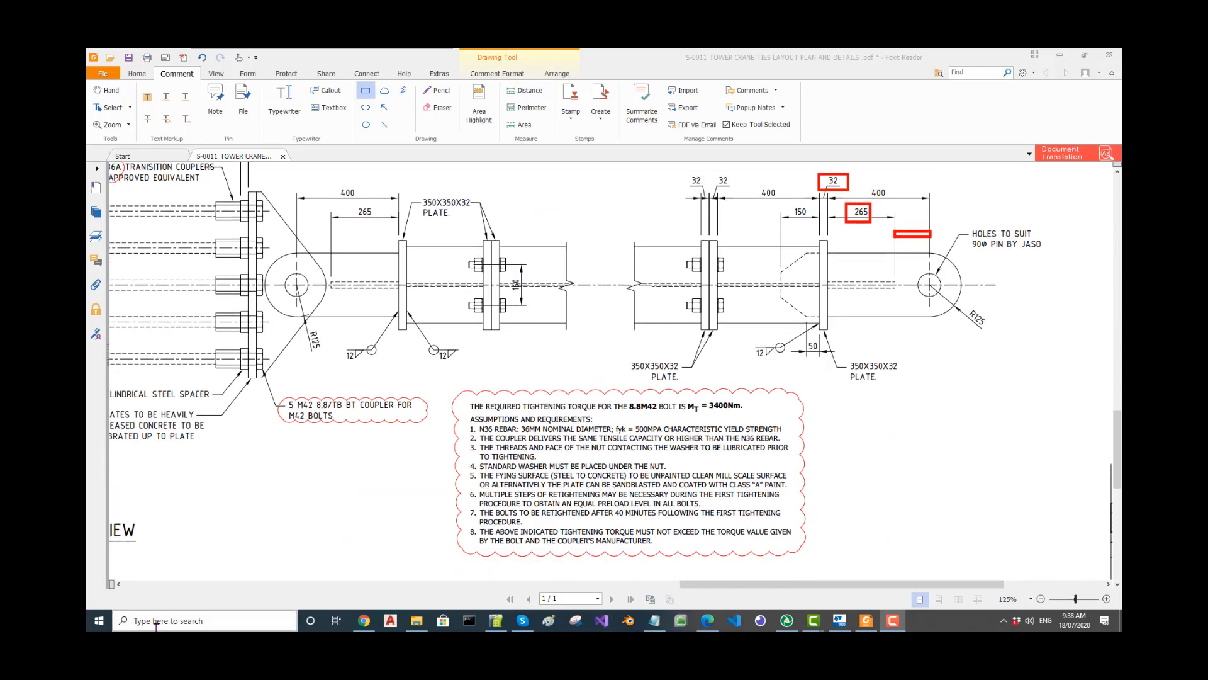
{"action": "key", "text": "alt+Tab"}
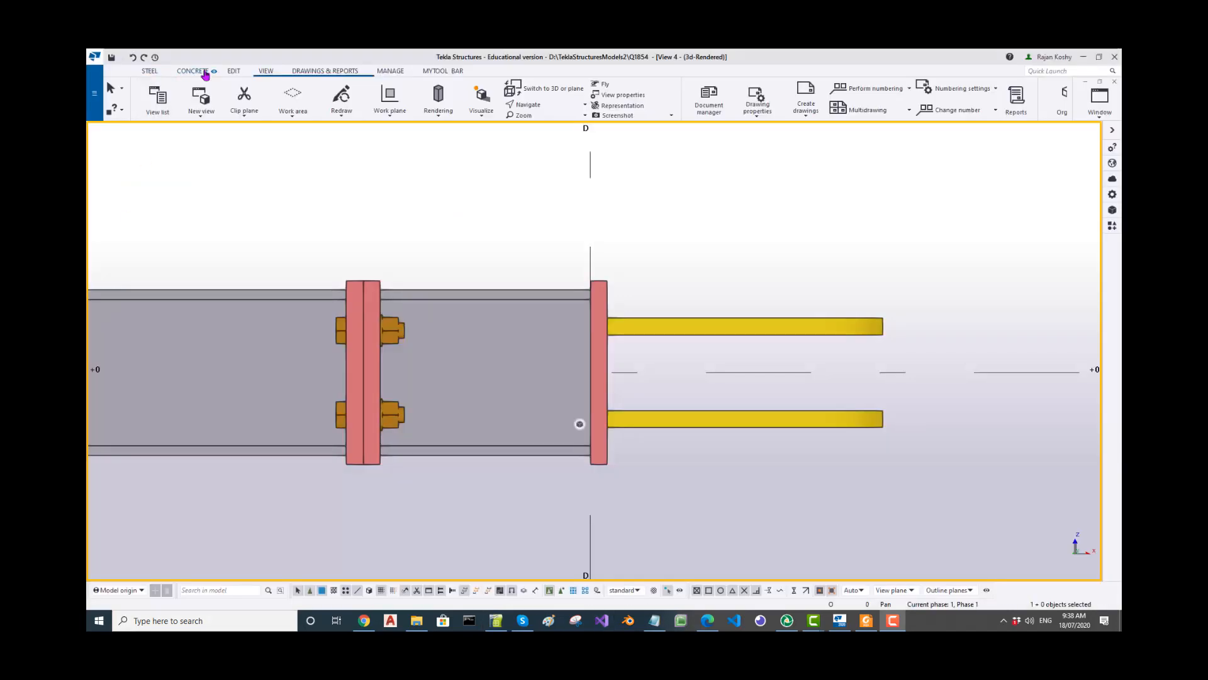
Step: Create points parallel to two points at 265 mm from the grid D end plate along the lugs' inner faces, and matching points back at the plate
{"action": "left_click", "coordinate": [234, 73]}
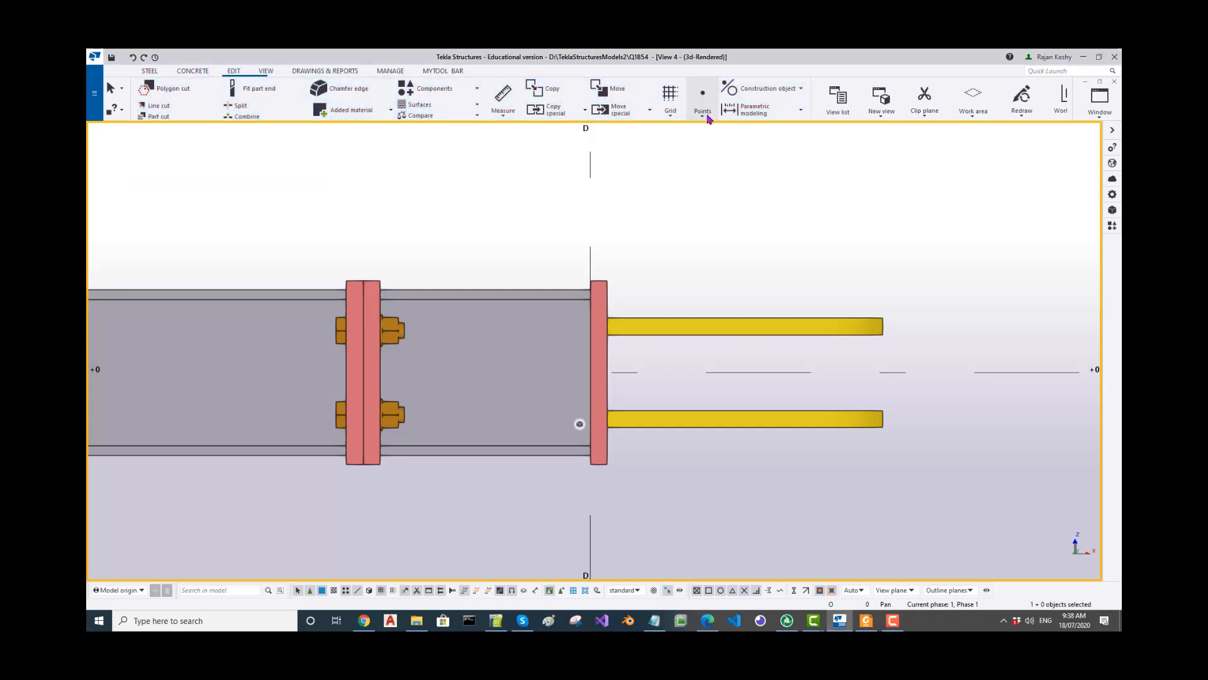
{"action": "left_click", "coordinate": [706, 117]}
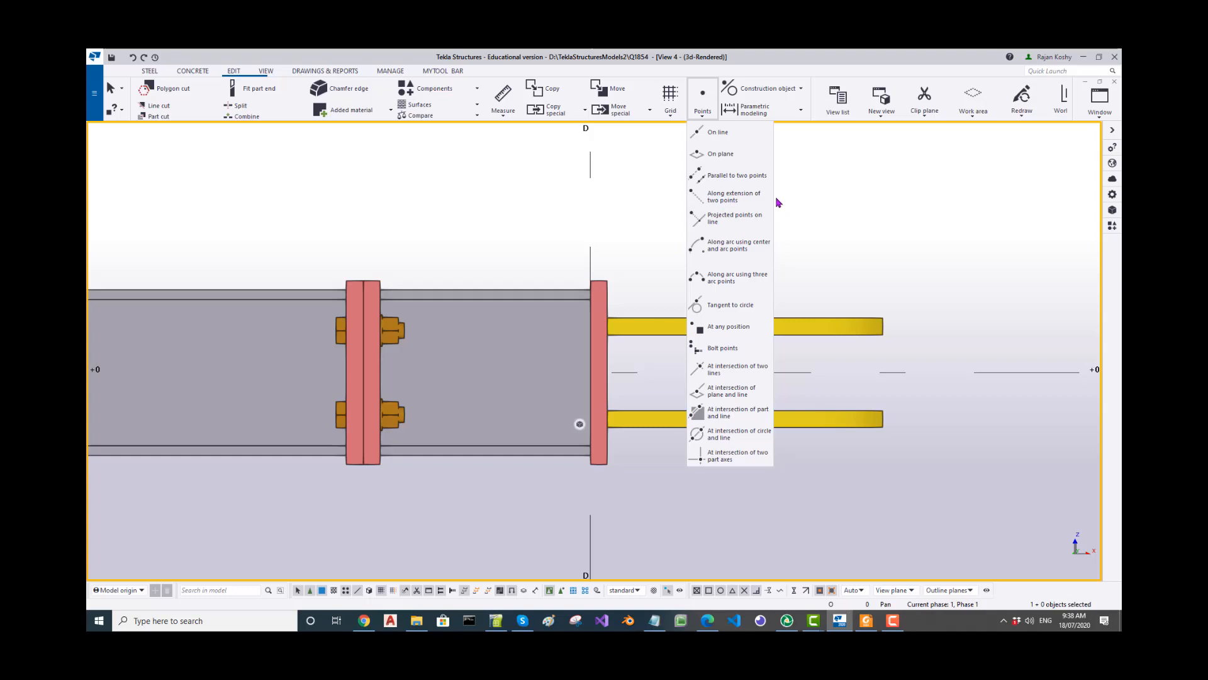
{"action": "left_click", "coordinate": [750, 179]}
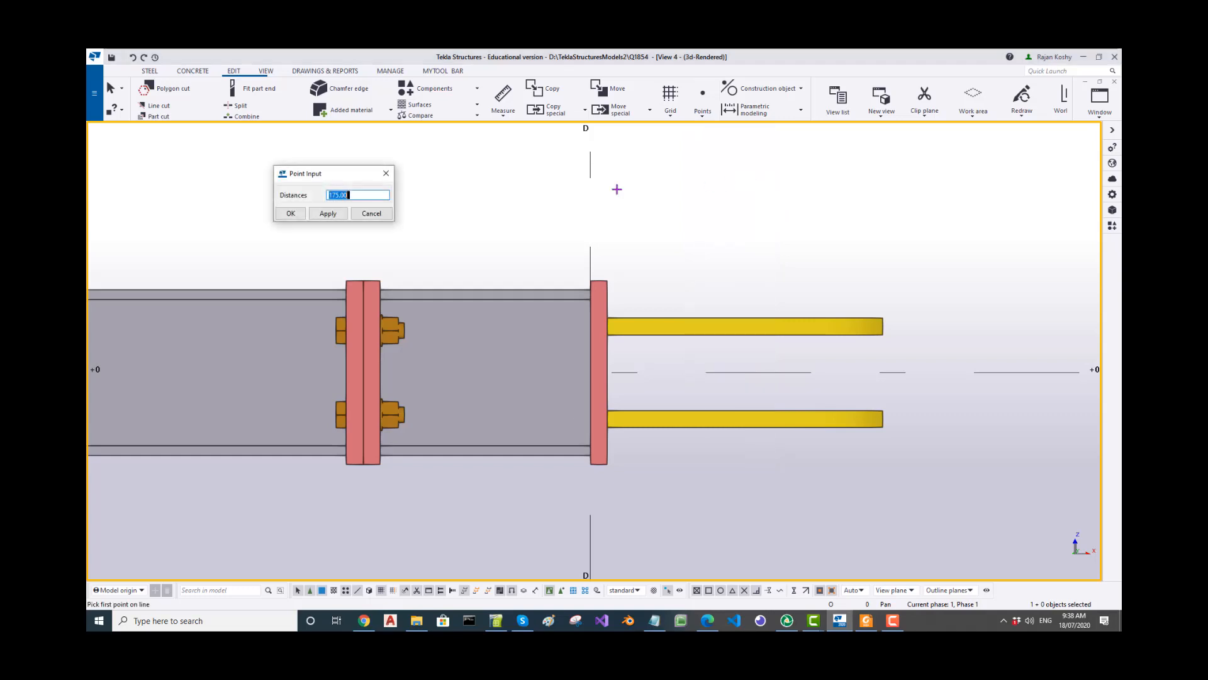
{"action": "type", "text": "26"}
{"action": "left_click", "coordinate": [293, 214]}
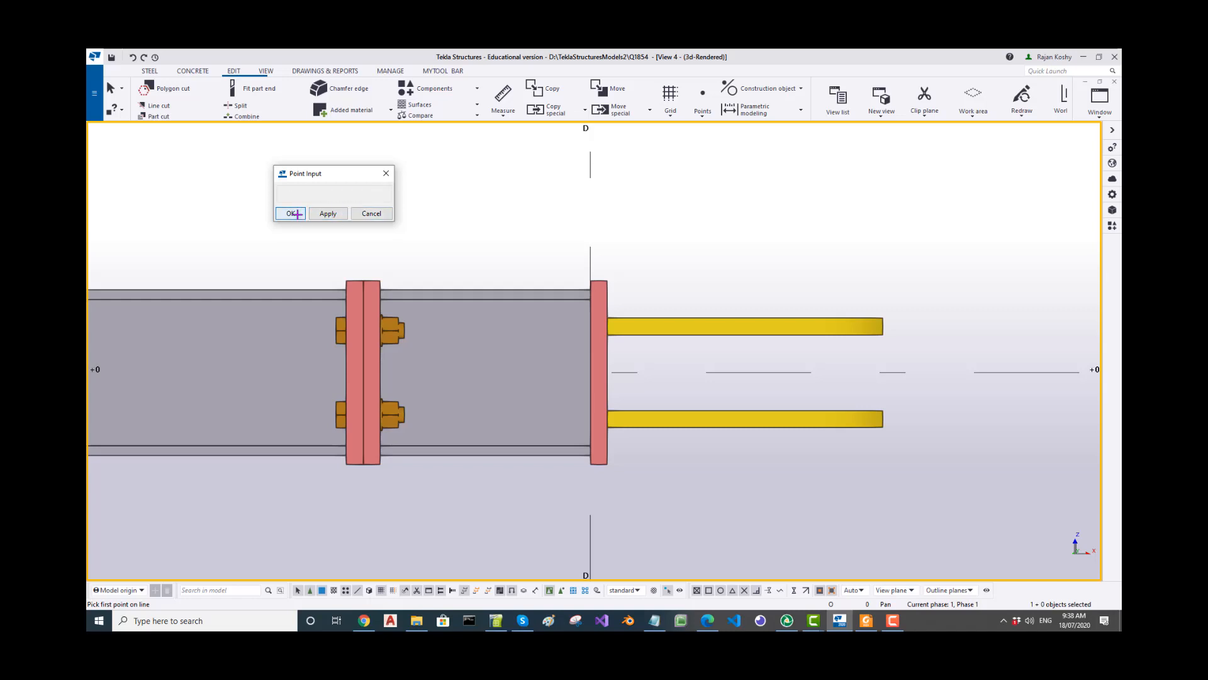
{"action": "left_click", "coordinate": [609, 337]}
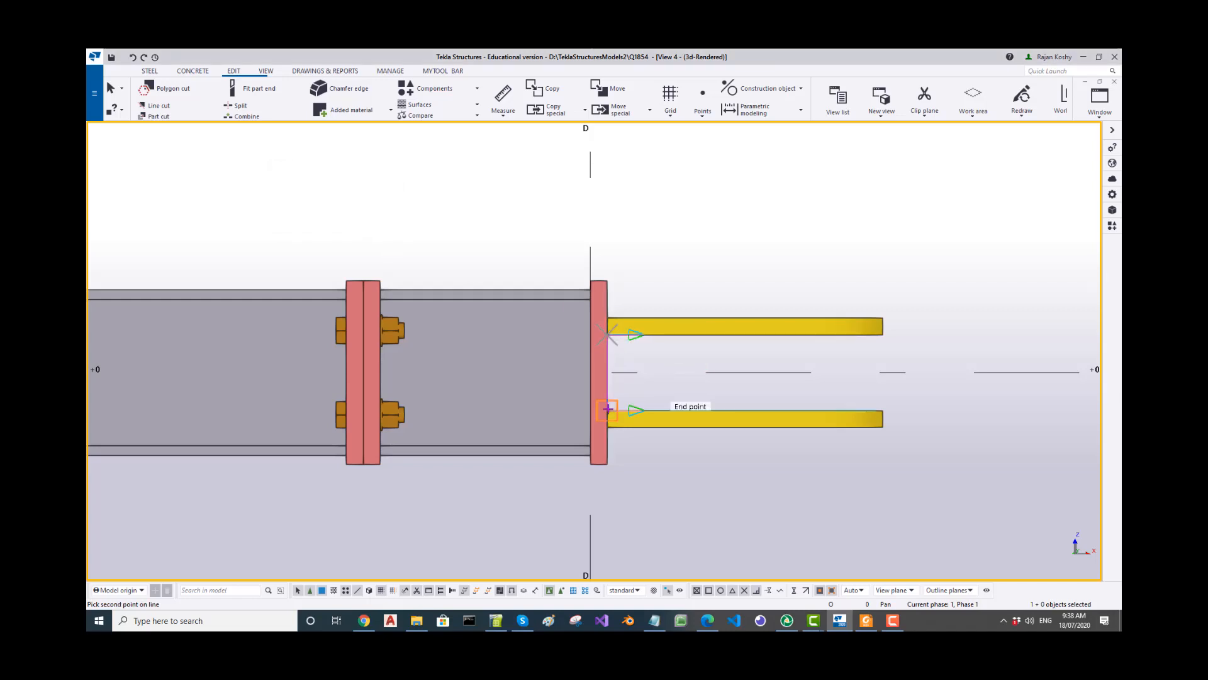
{"action": "left_click", "coordinate": [608, 410]}
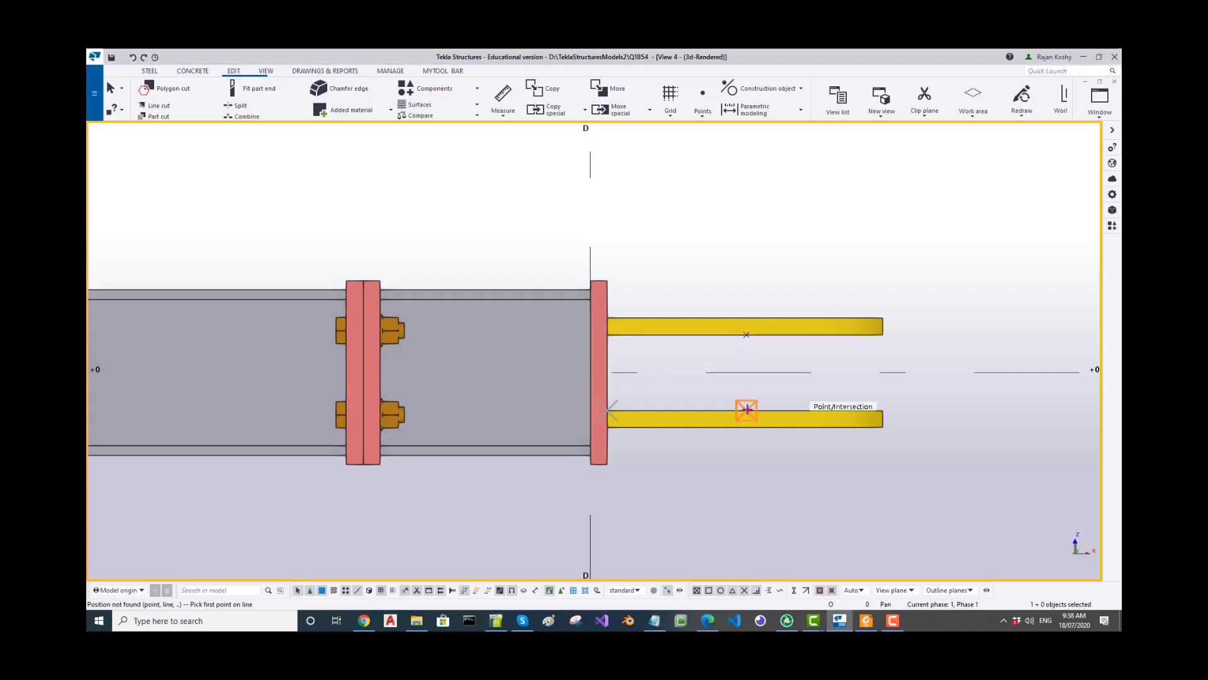
{"action": "left_click", "coordinate": [746, 410]}
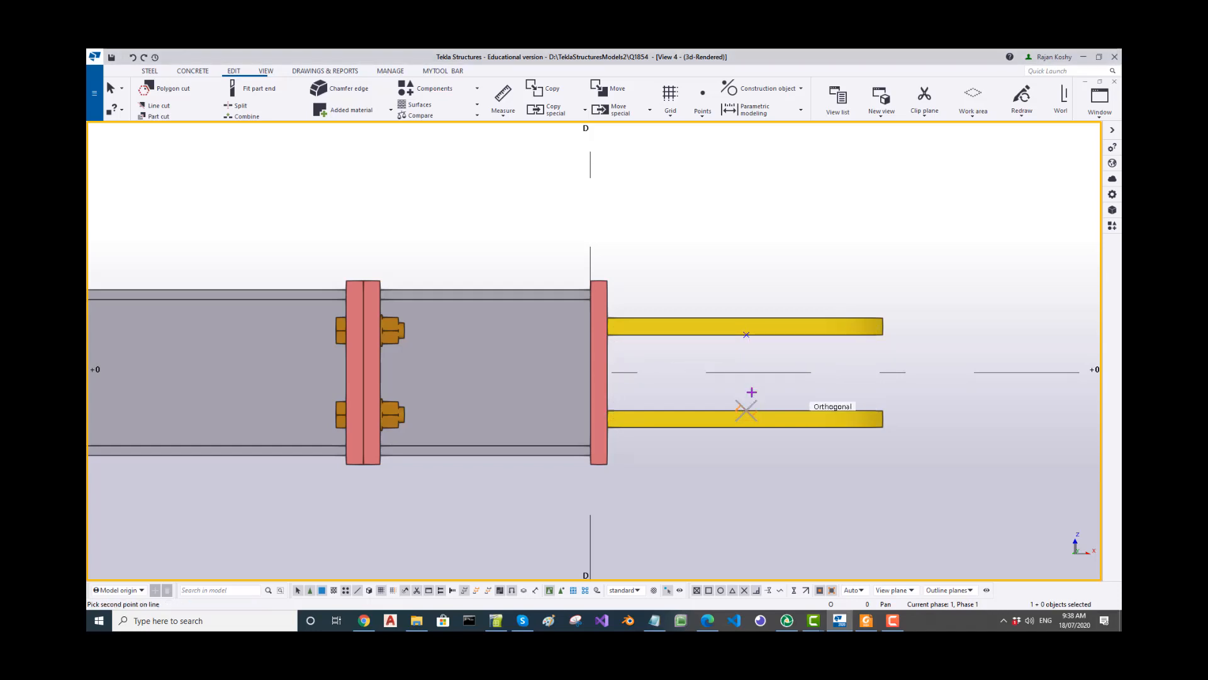
{"action": "left_click", "coordinate": [746, 334]}
Step: Add parallel points 265 mm out from the opposite end plate along its lugs' inner faces
{"action": "scroll", "coordinate": [825, 346], "scroll_direction": "down", "scroll_amount": 5}
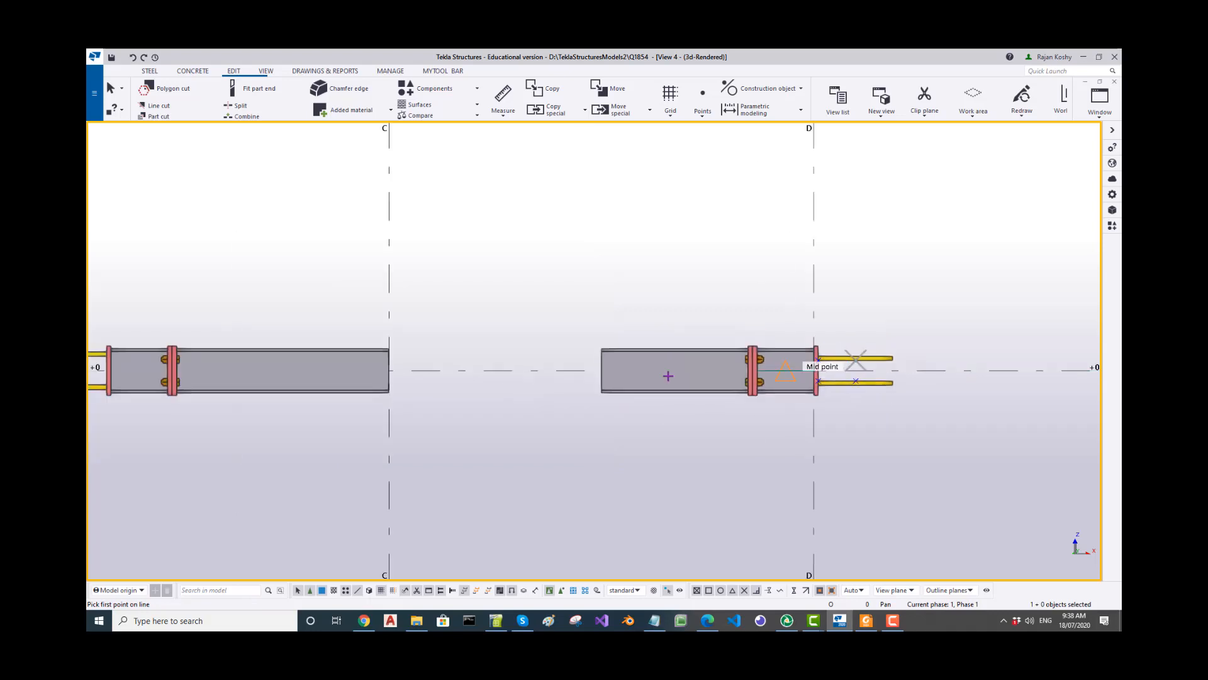
{"action": "middle_click_drag", "start_coordinate": [486, 371], "coordinate": [644, 375]}
{"action": "scroll", "coordinate": [509, 375], "scroll_direction": "up", "scroll_amount": 4}
{"action": "scroll", "coordinate": [309, 395], "scroll_direction": "up", "scroll_amount": 3}
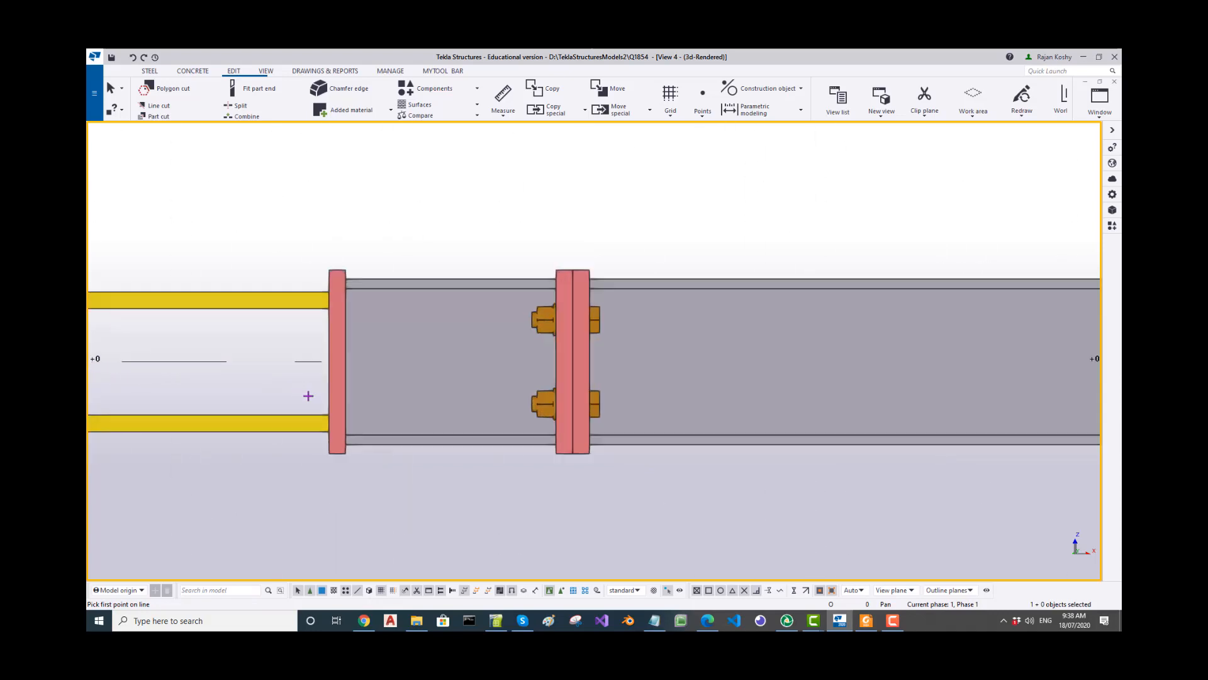
{"action": "left_click", "coordinate": [332, 419]}
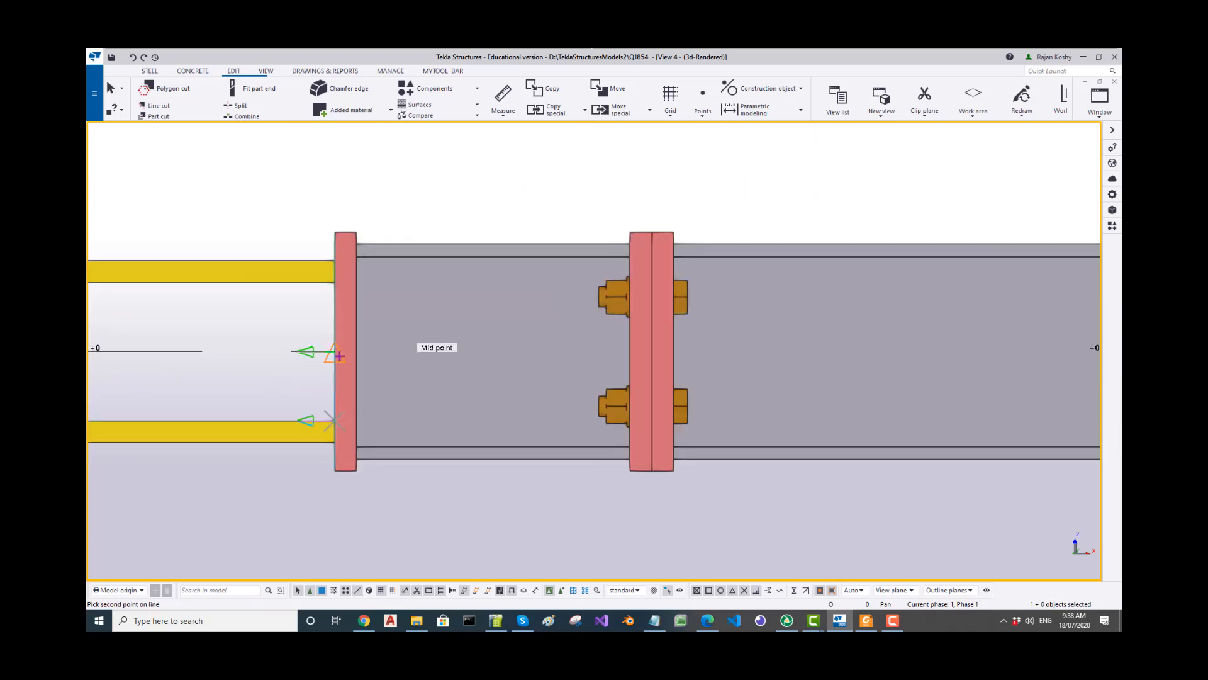
{"action": "left_click", "coordinate": [333, 285]}
{"action": "scroll", "coordinate": [443, 302], "scroll_direction": "down", "scroll_amount": 3}
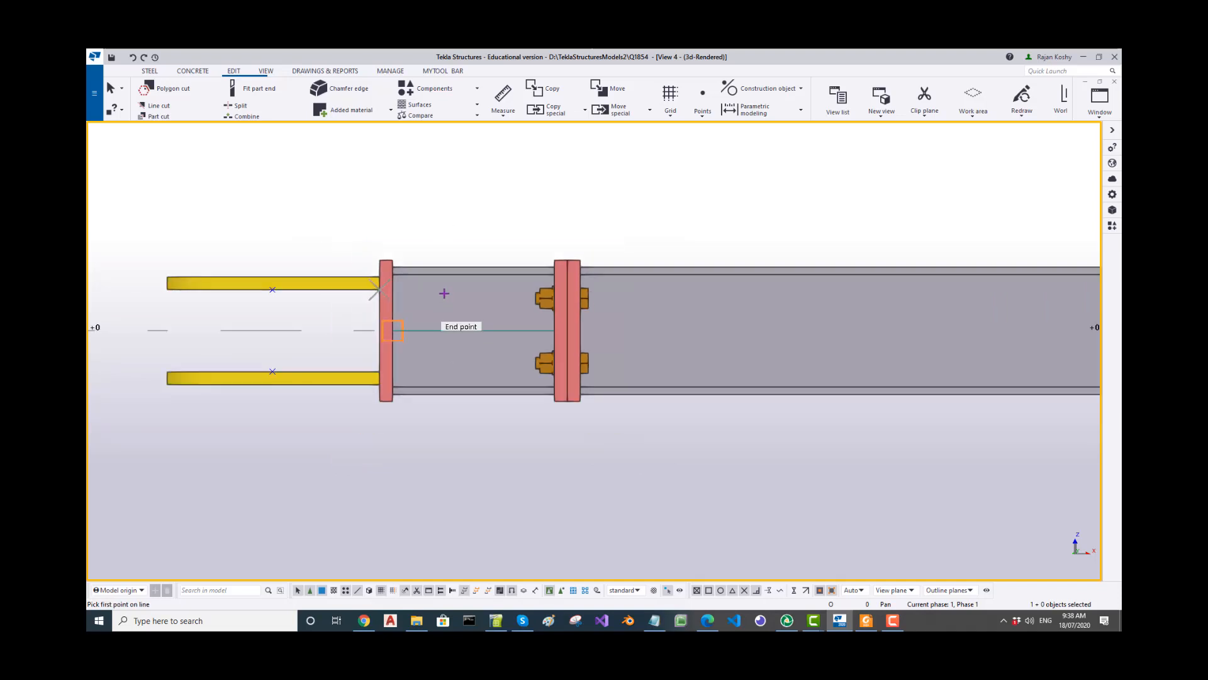
Step: Measure the distance from the end plates to the new points at both ends, dimensioning it above the grid D lugs
{"action": "left_click", "coordinate": [503, 94]}
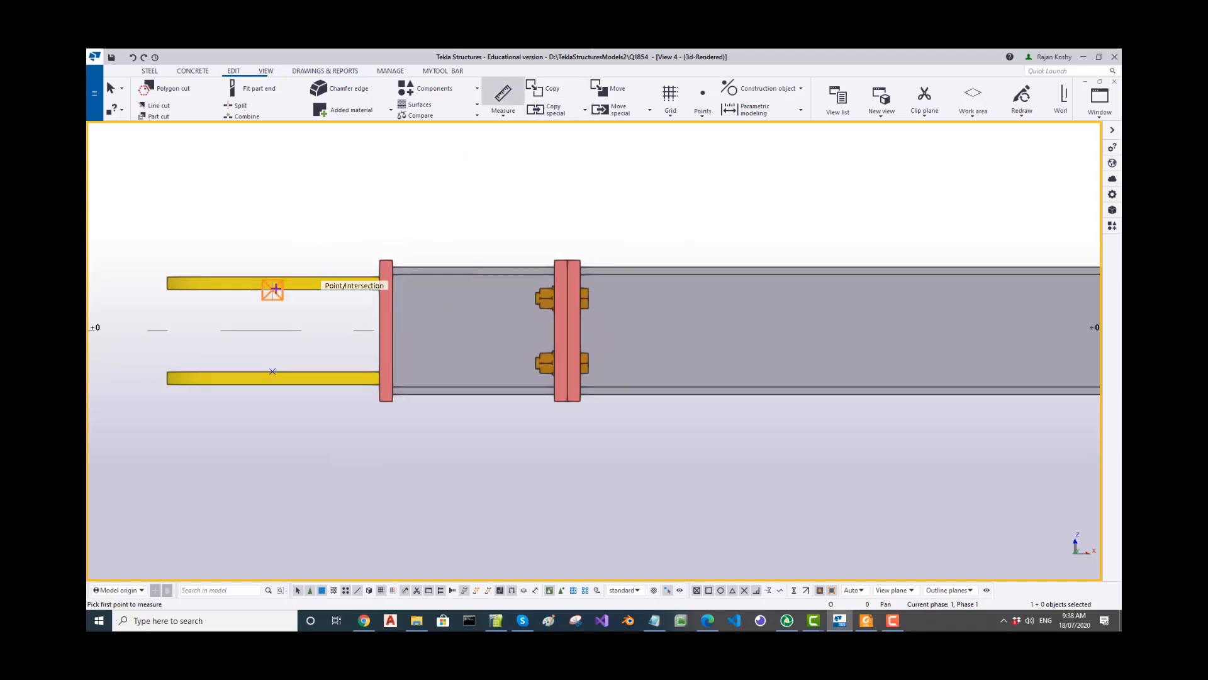
{"action": "left_click", "coordinate": [272, 290]}
{"action": "left_click", "coordinate": [378, 289]}
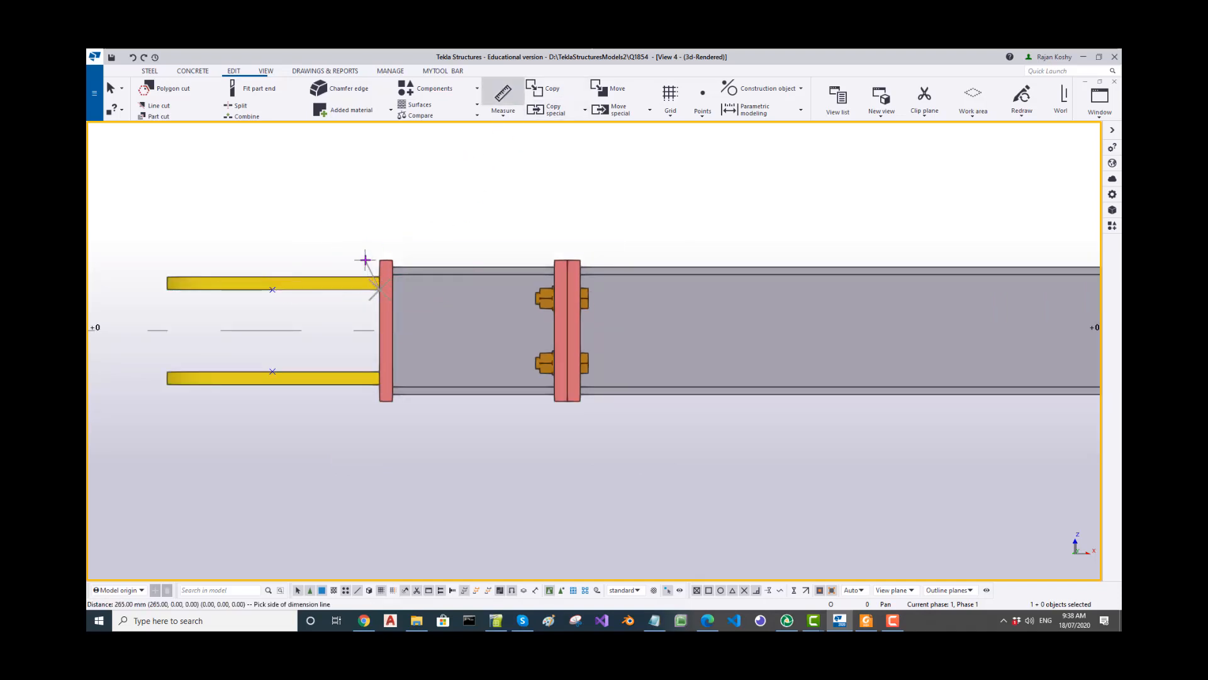
{"action": "scroll", "coordinate": [365, 259], "scroll_direction": "down", "scroll_amount": 6}
{"action": "scroll", "coordinate": [906, 271], "scroll_direction": "up", "scroll_amount": 5}
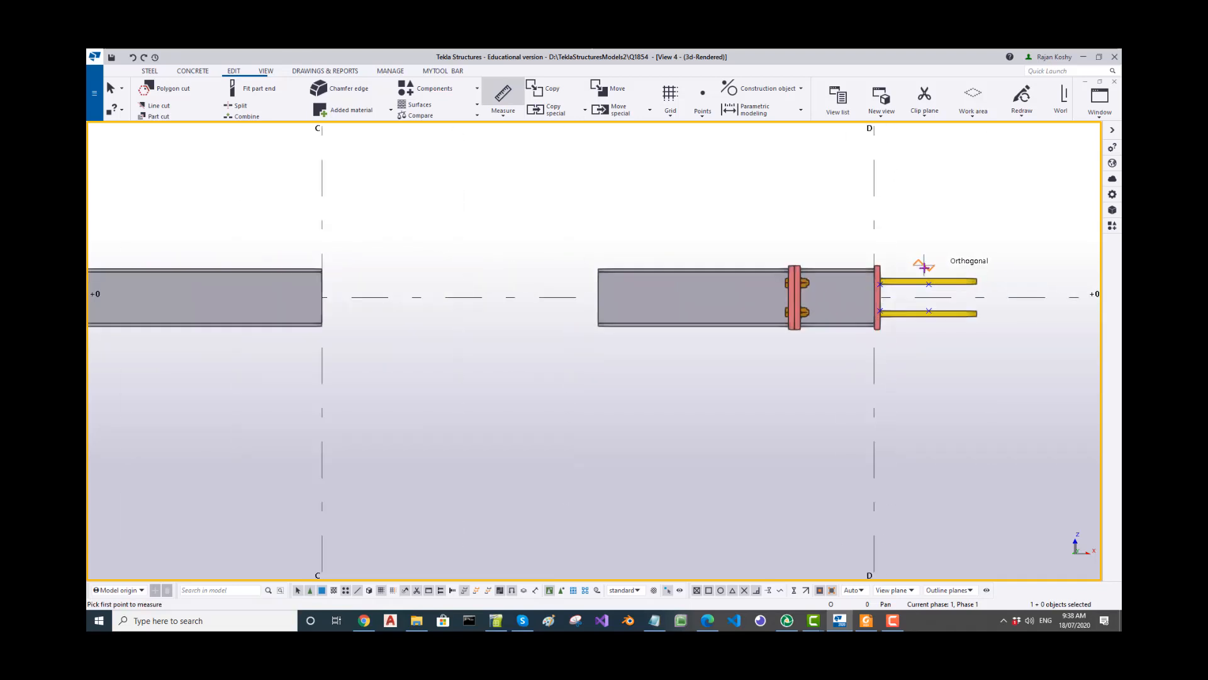
{"action": "left_click", "coordinate": [848, 294]}
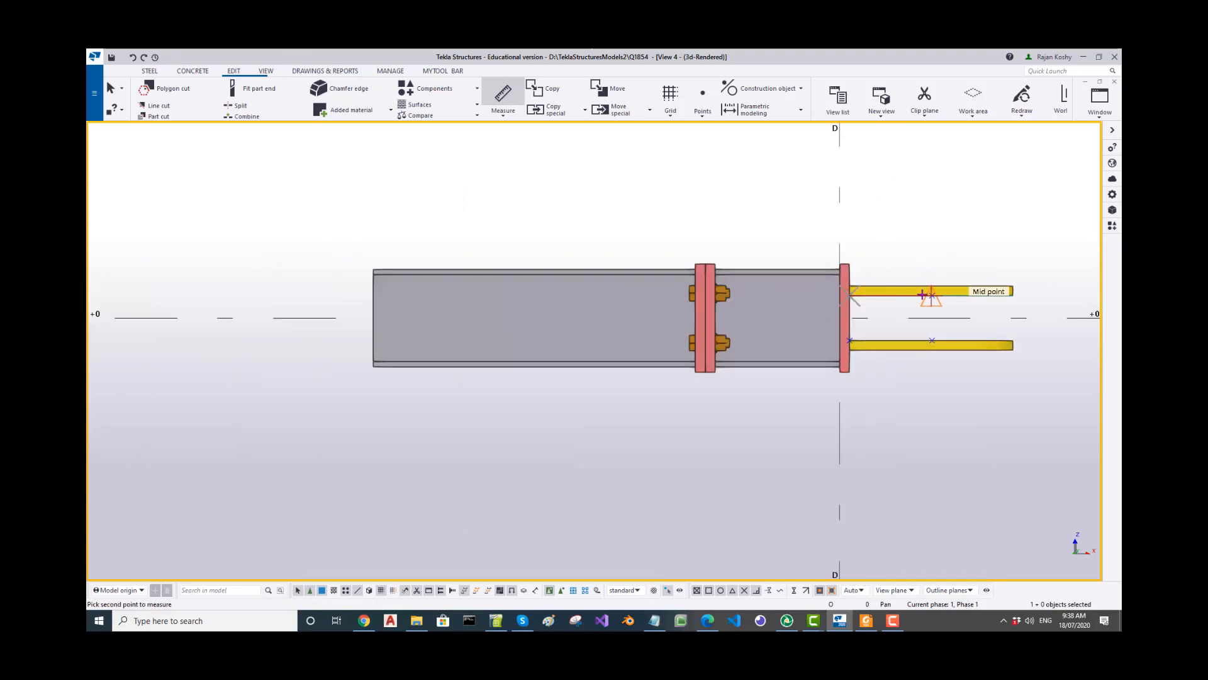
{"action": "left_click", "coordinate": [932, 294]}
{"action": "left_click", "coordinate": [923, 258]}
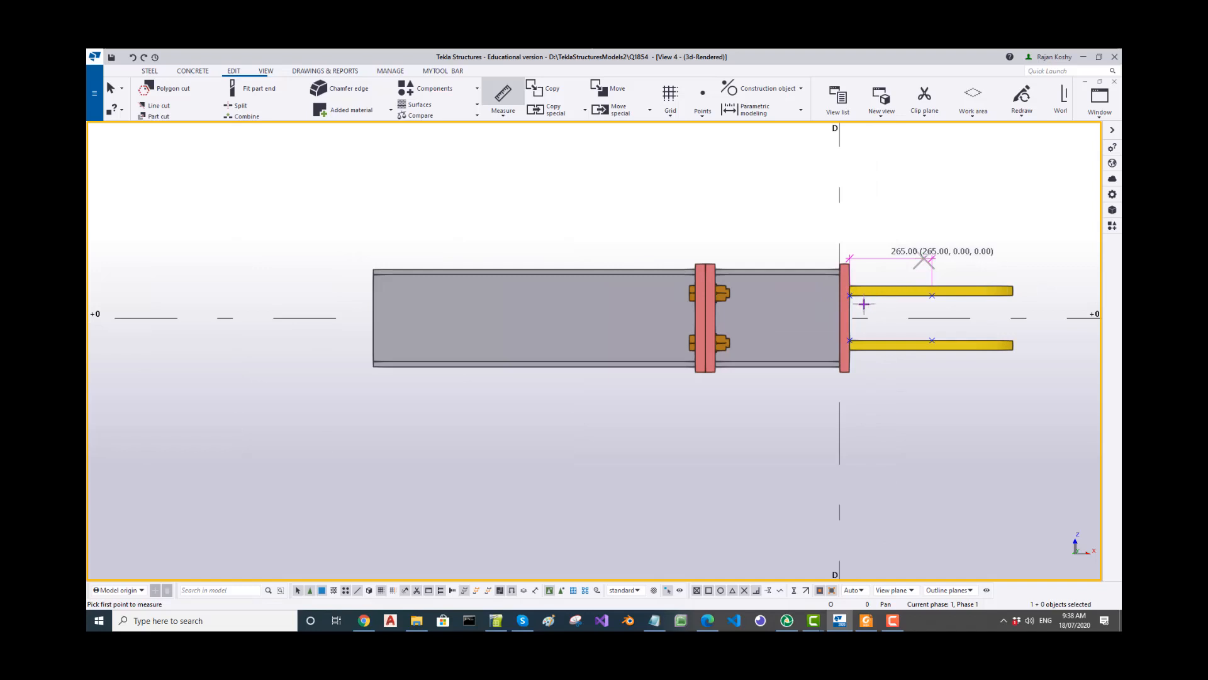
{"action": "key", "text": "Escape"}
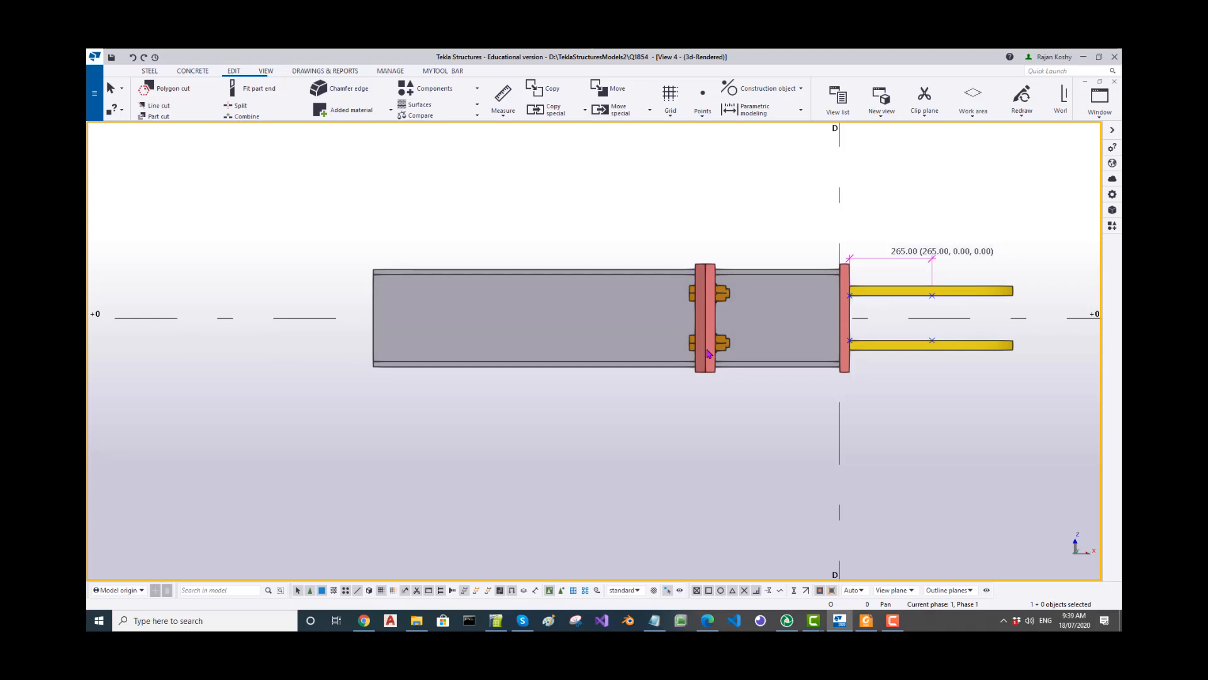
Step: Start a contour plate and set its depth position to Middle, profile to PLT20 and class to 3
{"action": "left_click", "coordinate": [150, 71]}
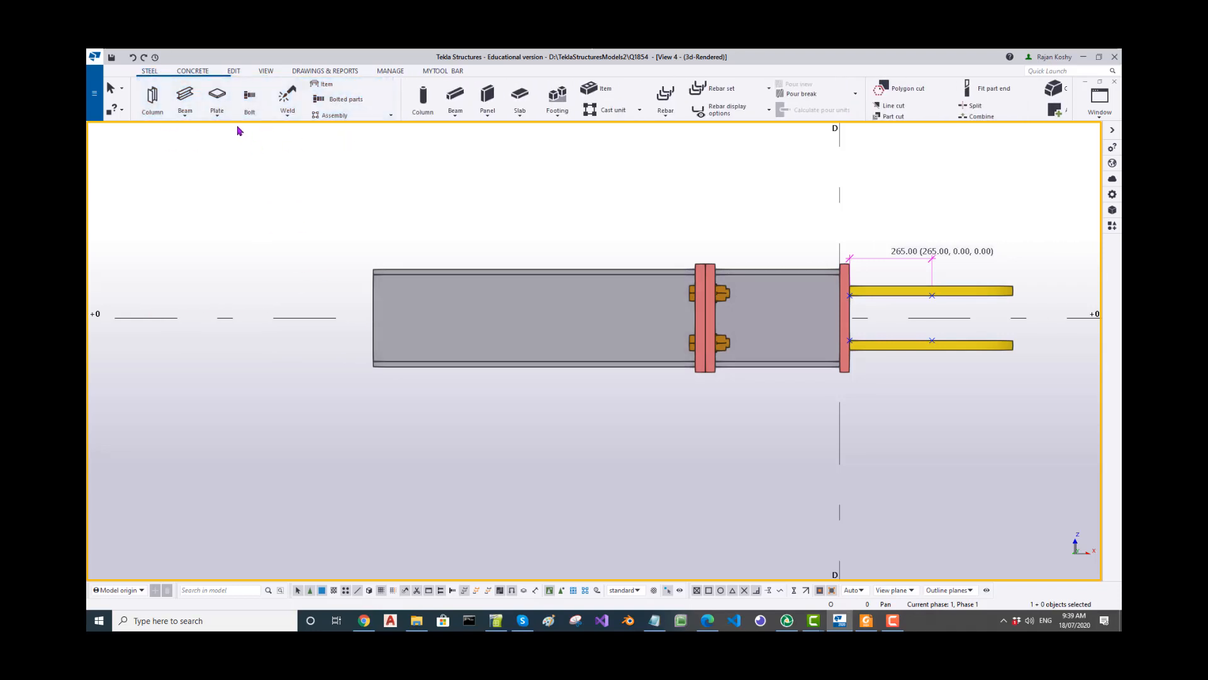
{"action": "left_click", "coordinate": [216, 94]}
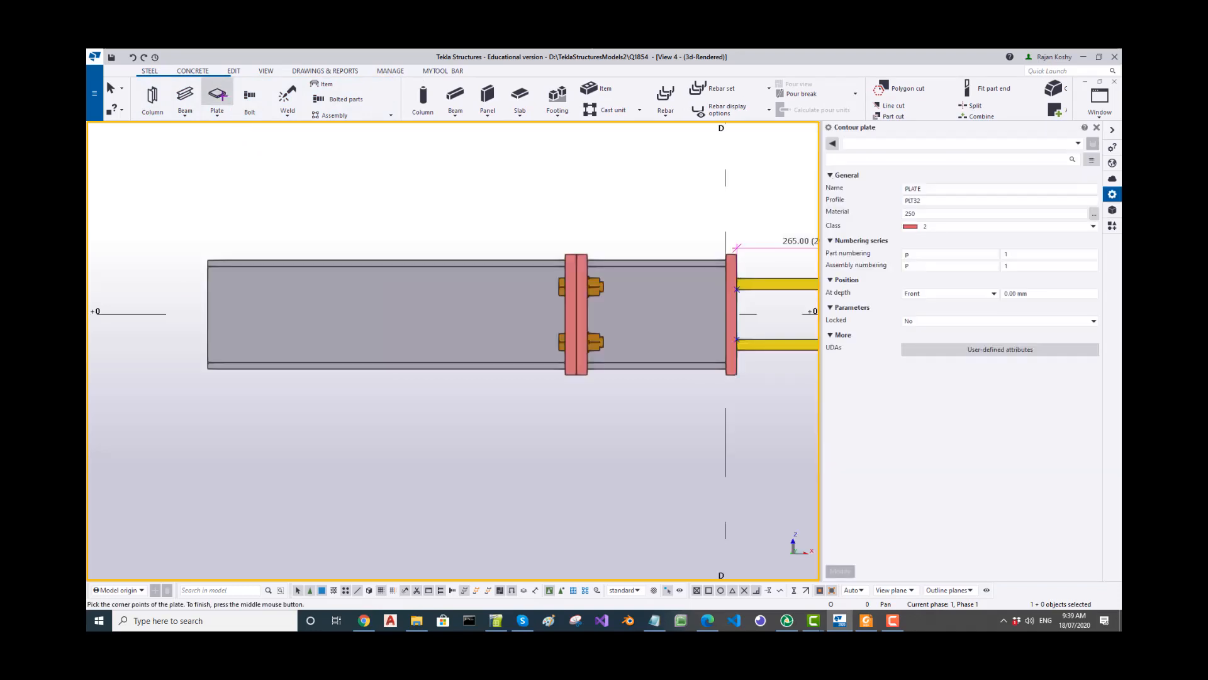
{"action": "left_click", "coordinate": [994, 294]}
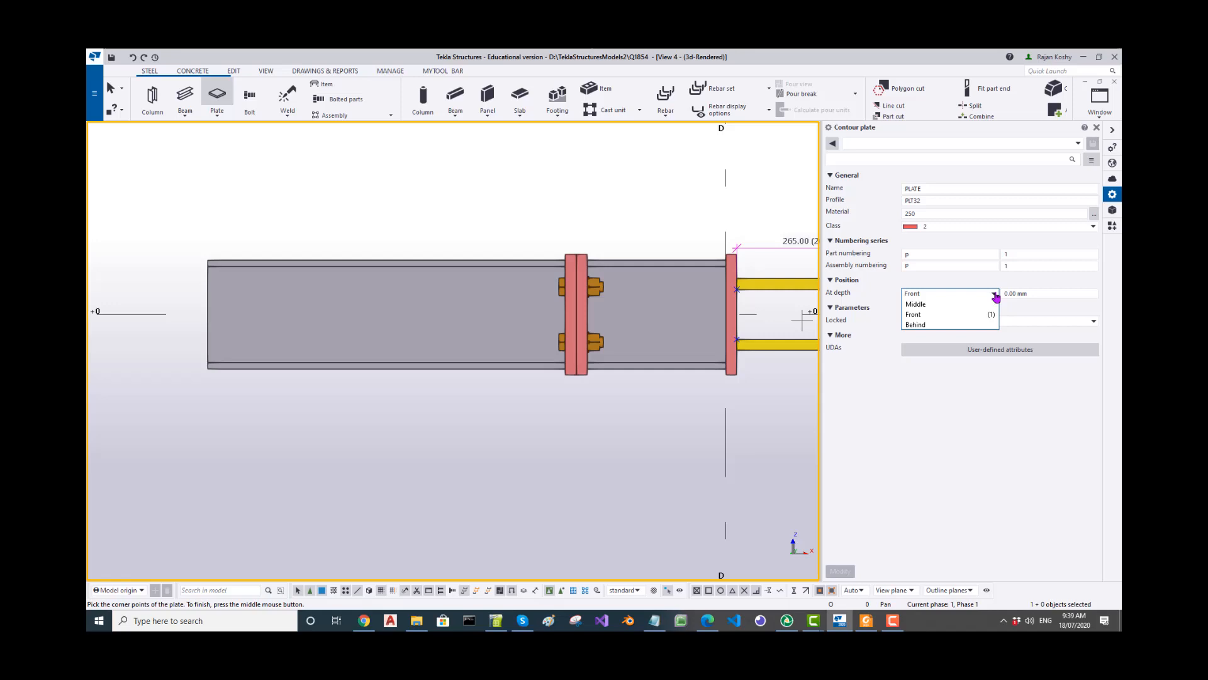
{"action": "left_click", "coordinate": [951, 305]}
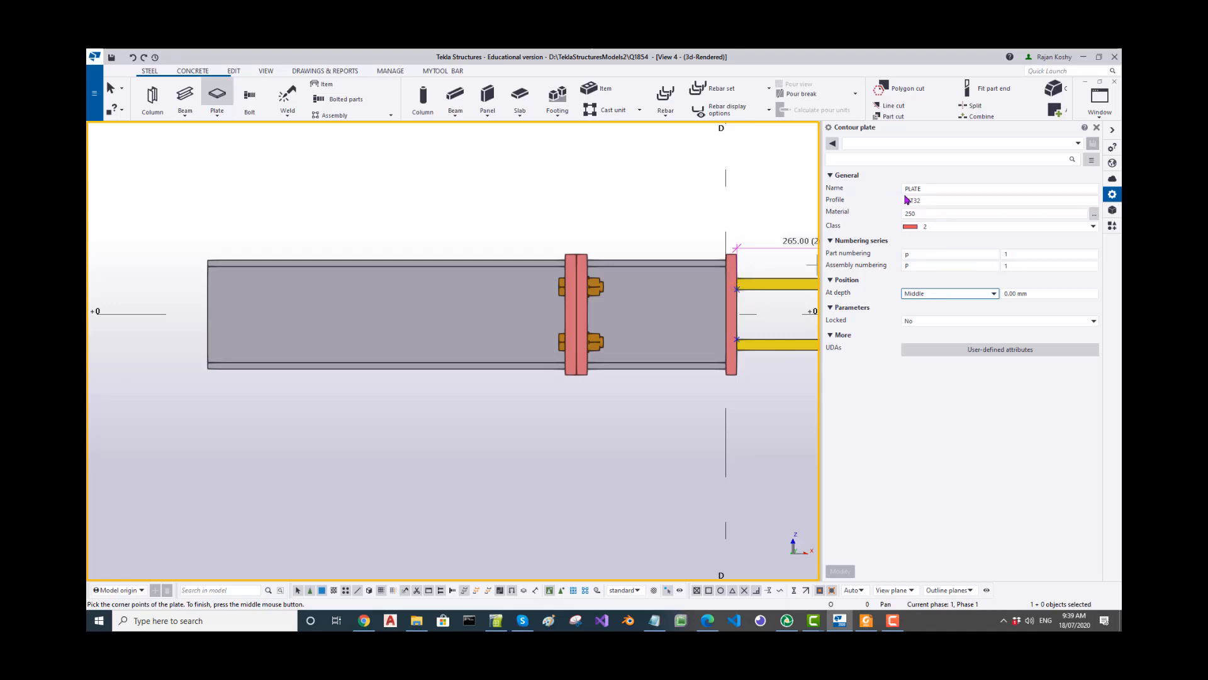
{"action": "left_click_drag", "start_coordinate": [922, 200], "coordinate": [913, 200]}
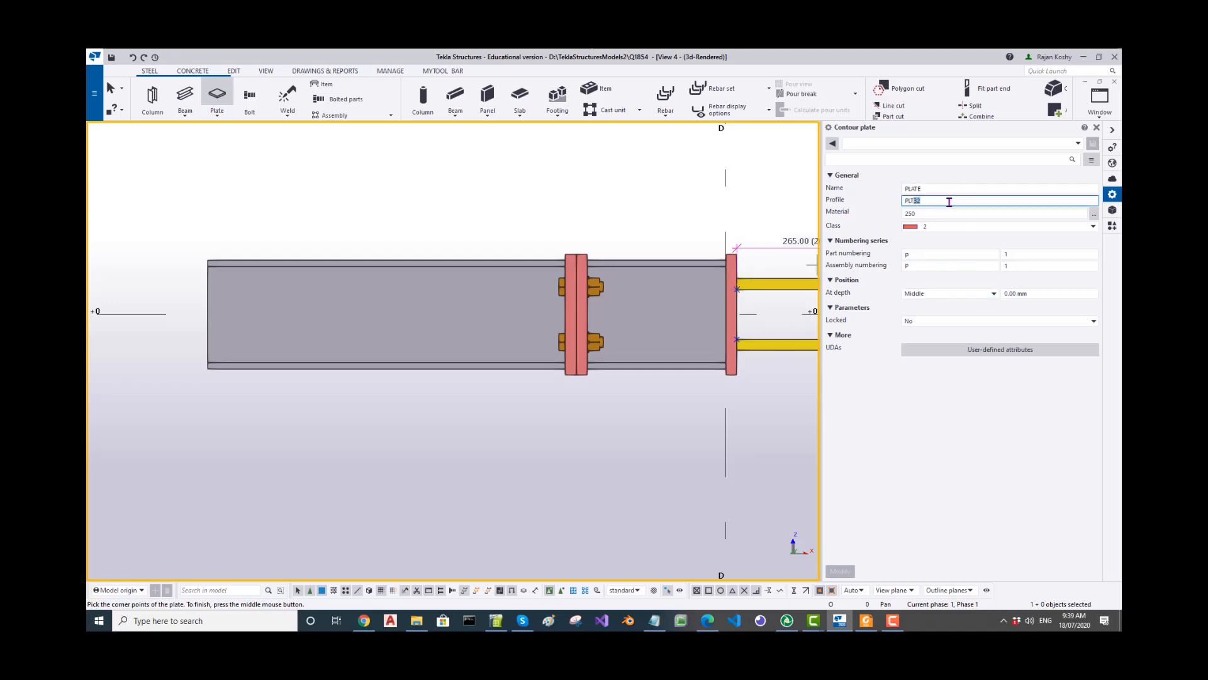
{"action": "type", "text": "20"}
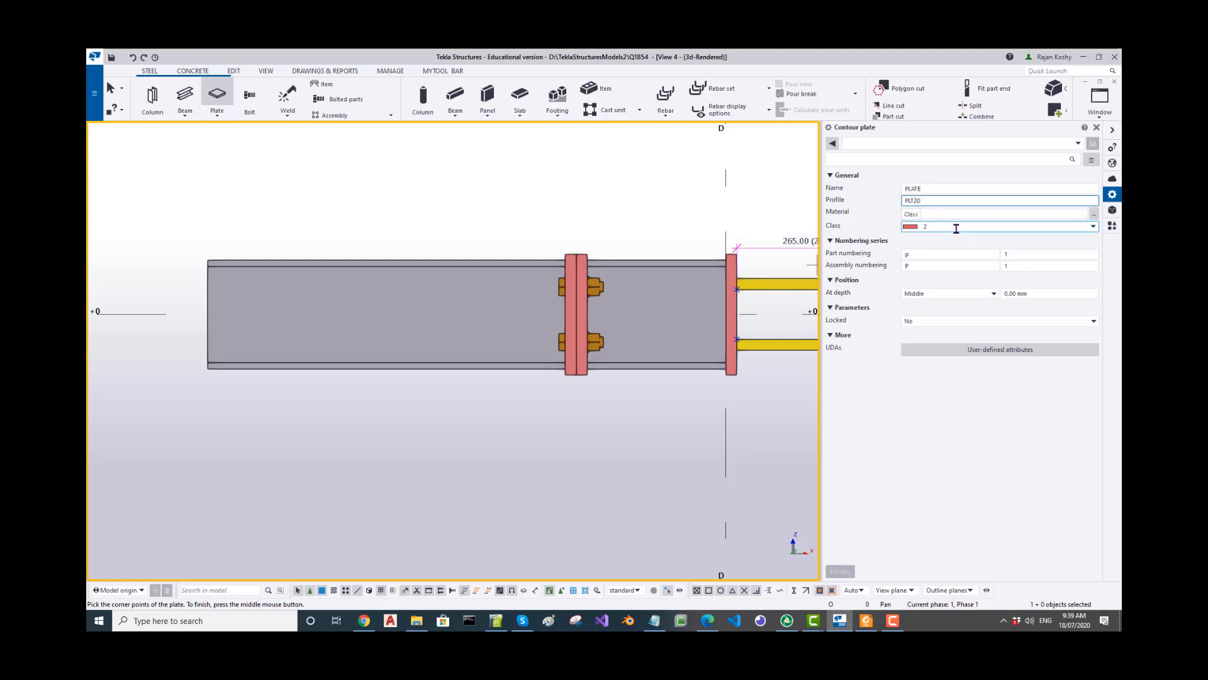
{"action": "left_click", "coordinate": [957, 227]}
{"action": "left_click", "coordinate": [938, 269]}
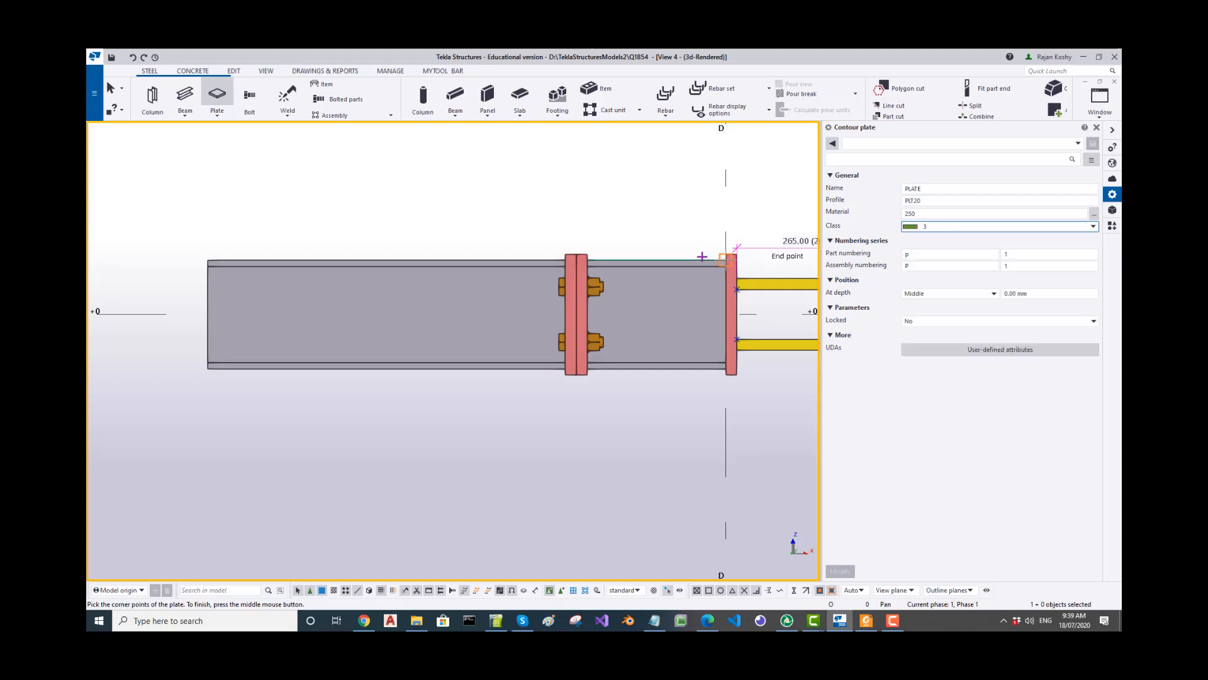
Step: Draw the PLT20 stiffener plate between the grid D lugs' inner faces, from the end plate out to the 265 mm points
{"action": "middle_click_drag", "start_coordinate": [818, 324], "coordinate": [658, 339]}
{"action": "scroll", "coordinate": [606, 323], "scroll_direction": "up", "scroll_amount": 3}
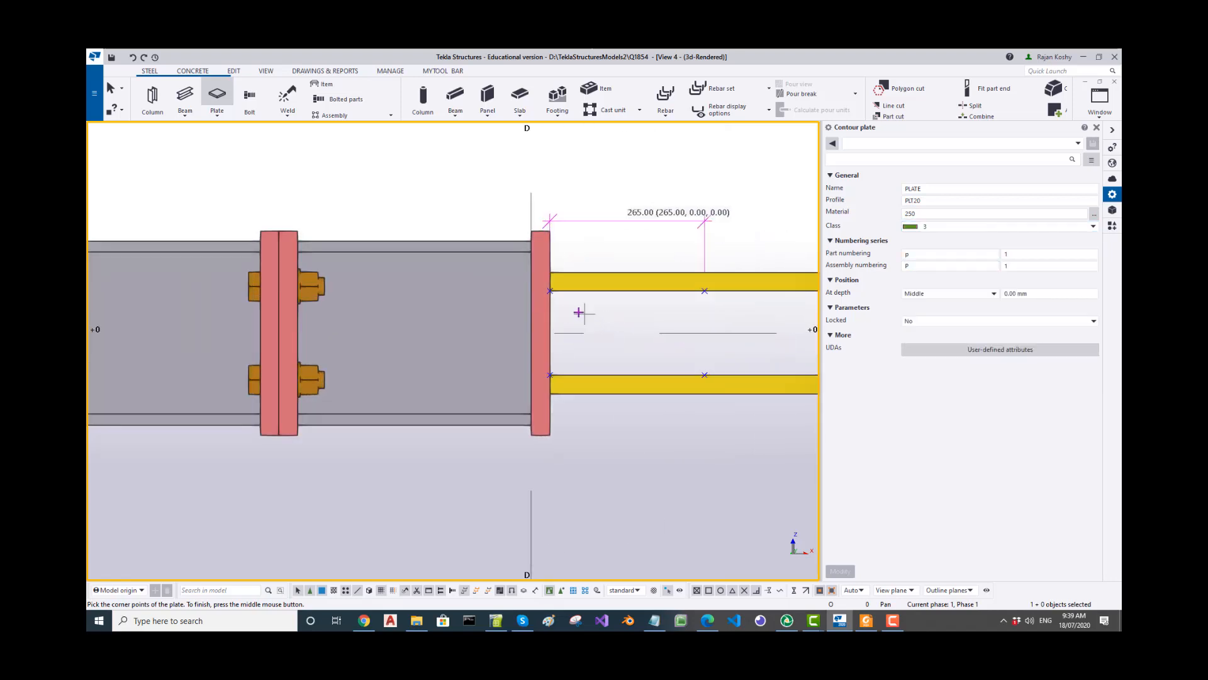
{"action": "left_click", "coordinate": [550, 291]}
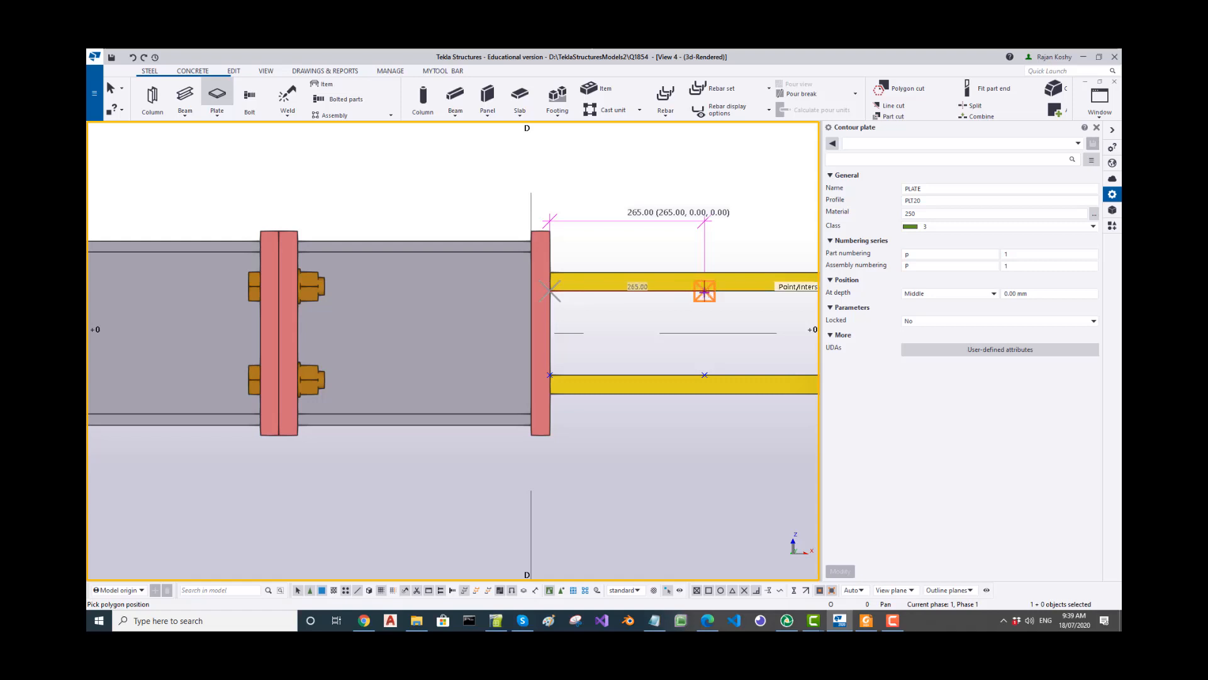
{"action": "left_click", "coordinate": [706, 292]}
{"action": "left_click", "coordinate": [705, 375]}
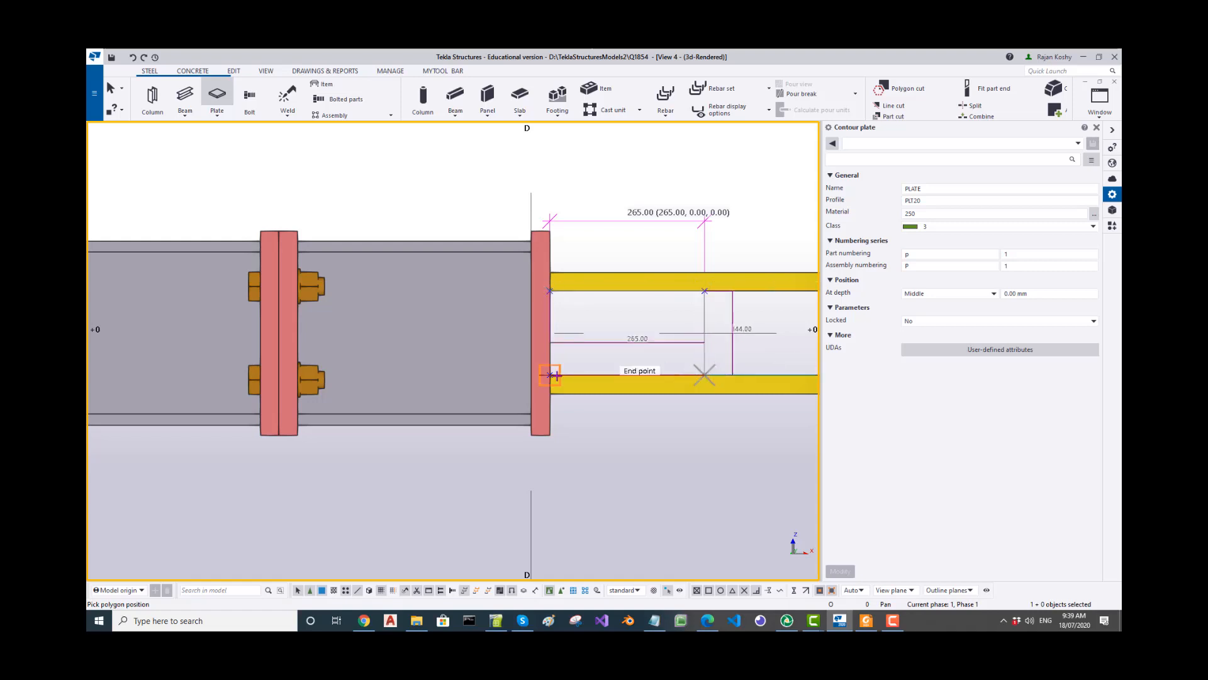
{"action": "left_click", "coordinate": [549, 375]}
{"action": "middle_click", "coordinate": [550, 375]}
{"action": "scroll", "coordinate": [553, 373], "scroll_direction": "down", "scroll_amount": 3}
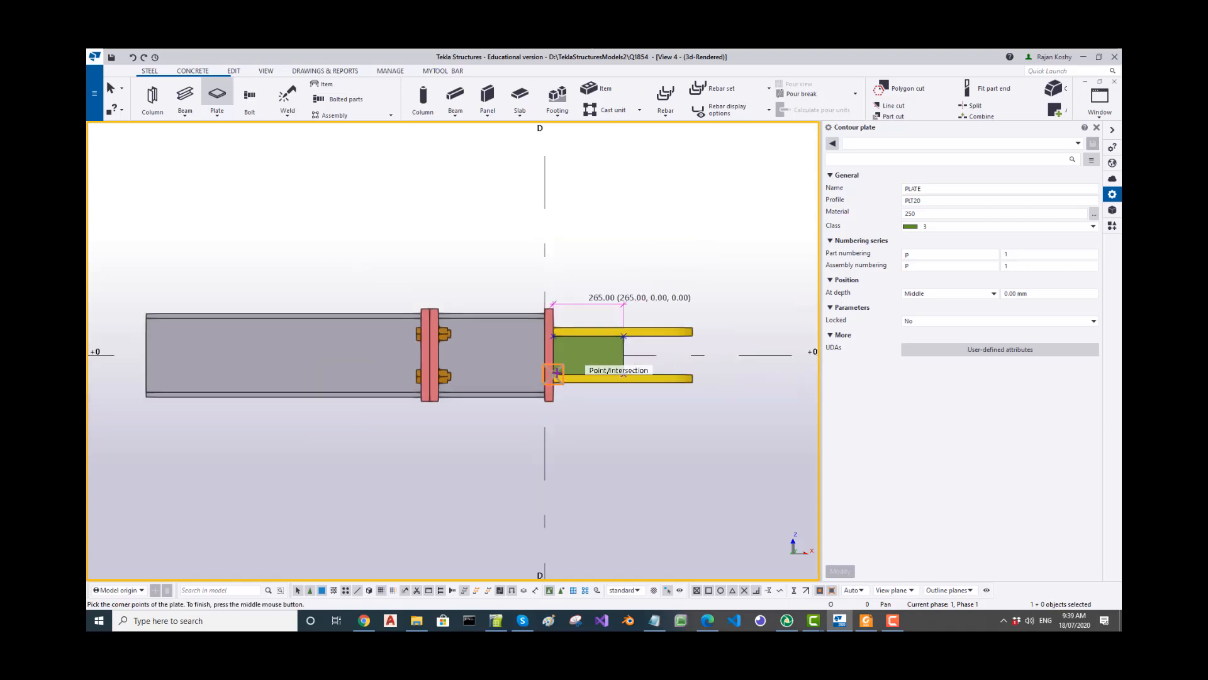
{"action": "middle_click_drag", "start_coordinate": [677, 347], "coordinate": [592, 365], "text": "ctrl"}
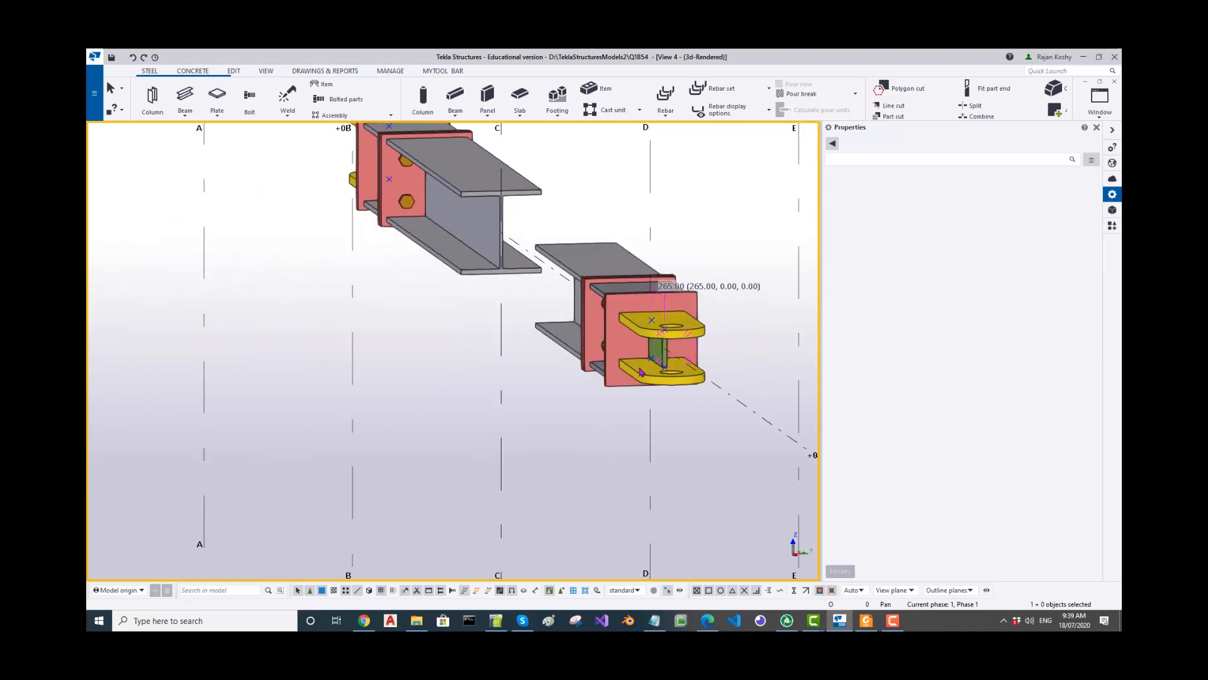
{"action": "scroll", "coordinate": [630, 368], "scroll_direction": "up", "scroll_amount": 4}
{"action": "scroll", "coordinate": [629, 370], "scroll_direction": "down", "scroll_amount": 4}
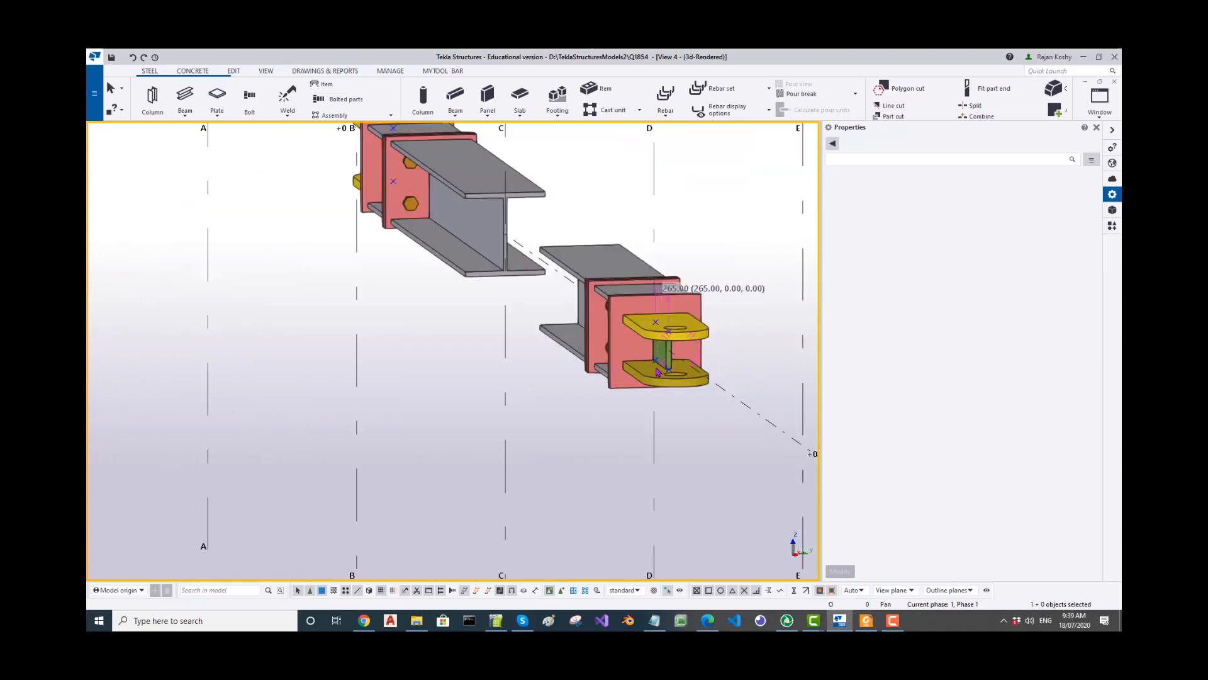
Step: Draw a matching PLT20 contour plate between the lugs at the opposite end, from the 265 mm points back to the end plate
{"action": "key", "text": "ctrl+p"}
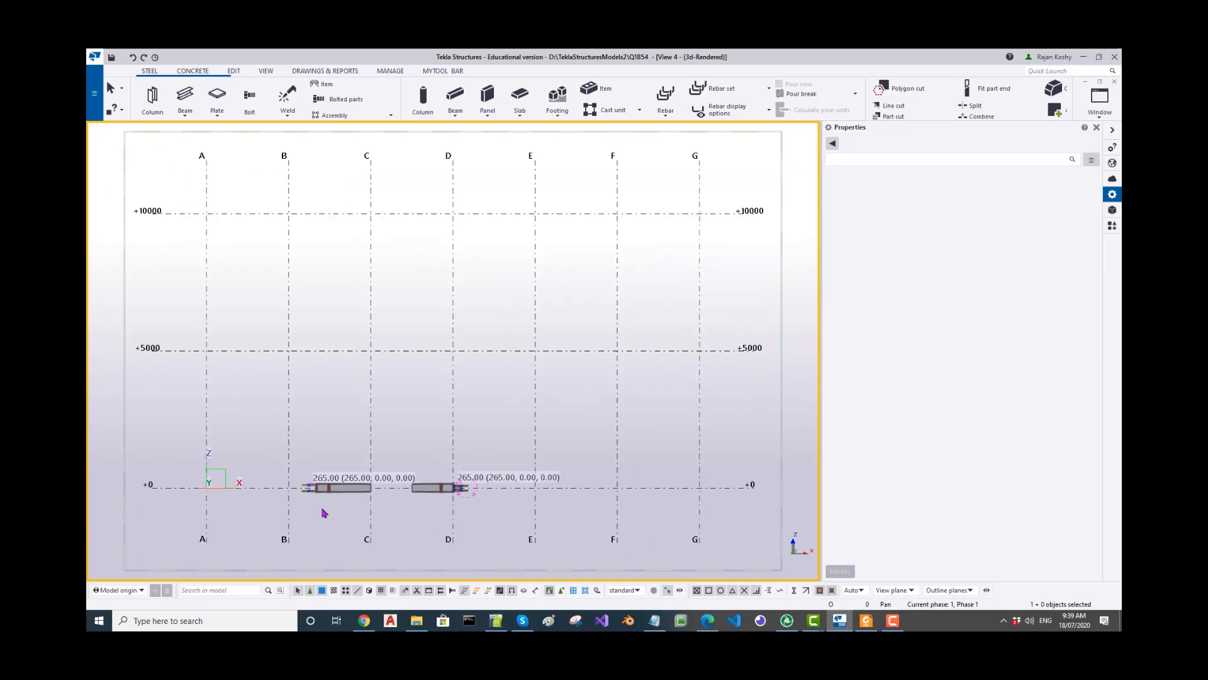
{"action": "scroll", "coordinate": [298, 477], "scroll_direction": "up", "scroll_amount": 8}
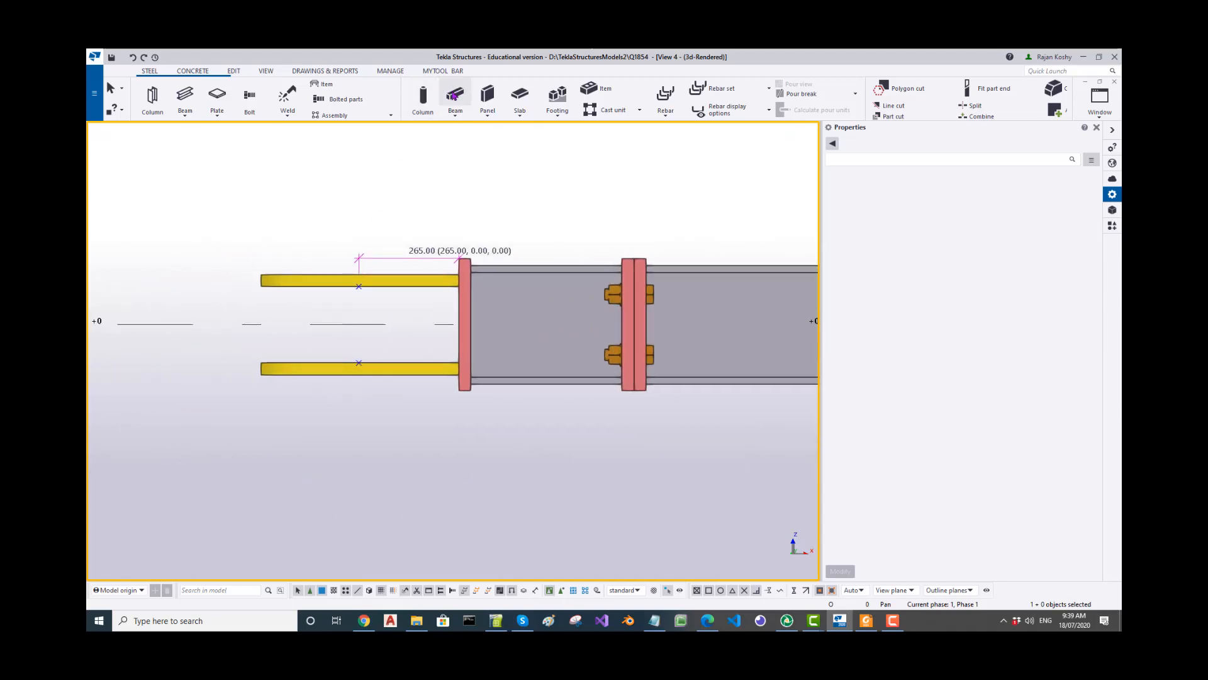
{"action": "left_click", "coordinate": [217, 94]}
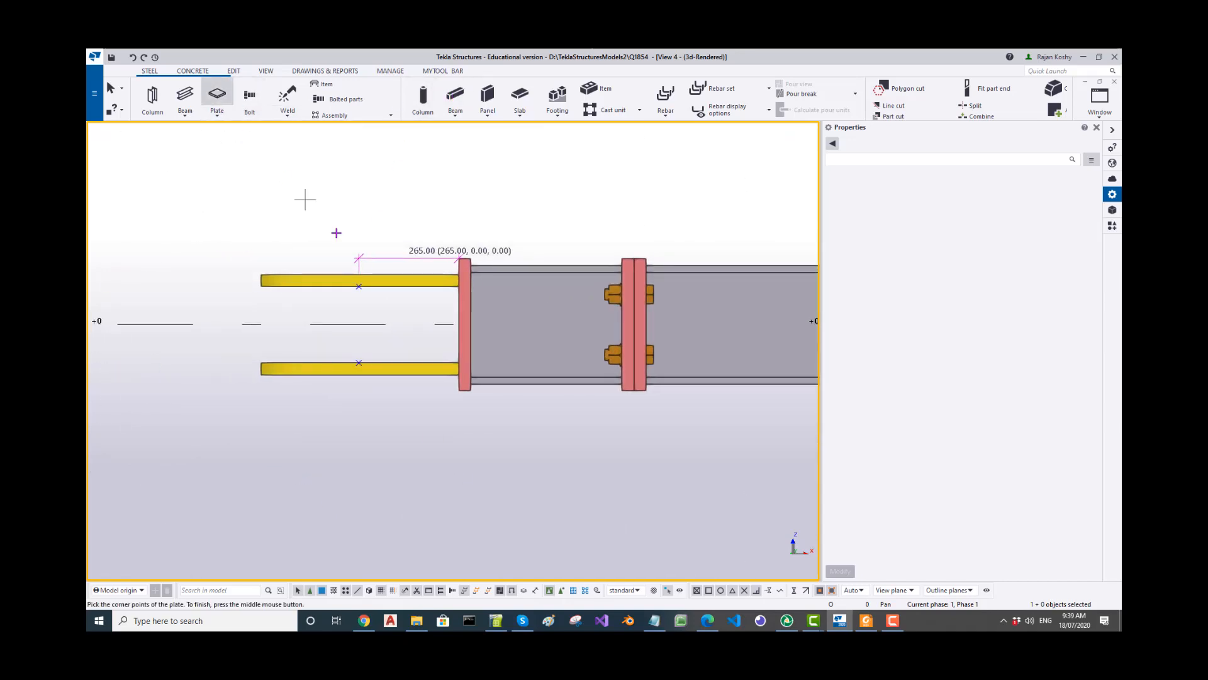
{"action": "left_click", "coordinate": [359, 286]}
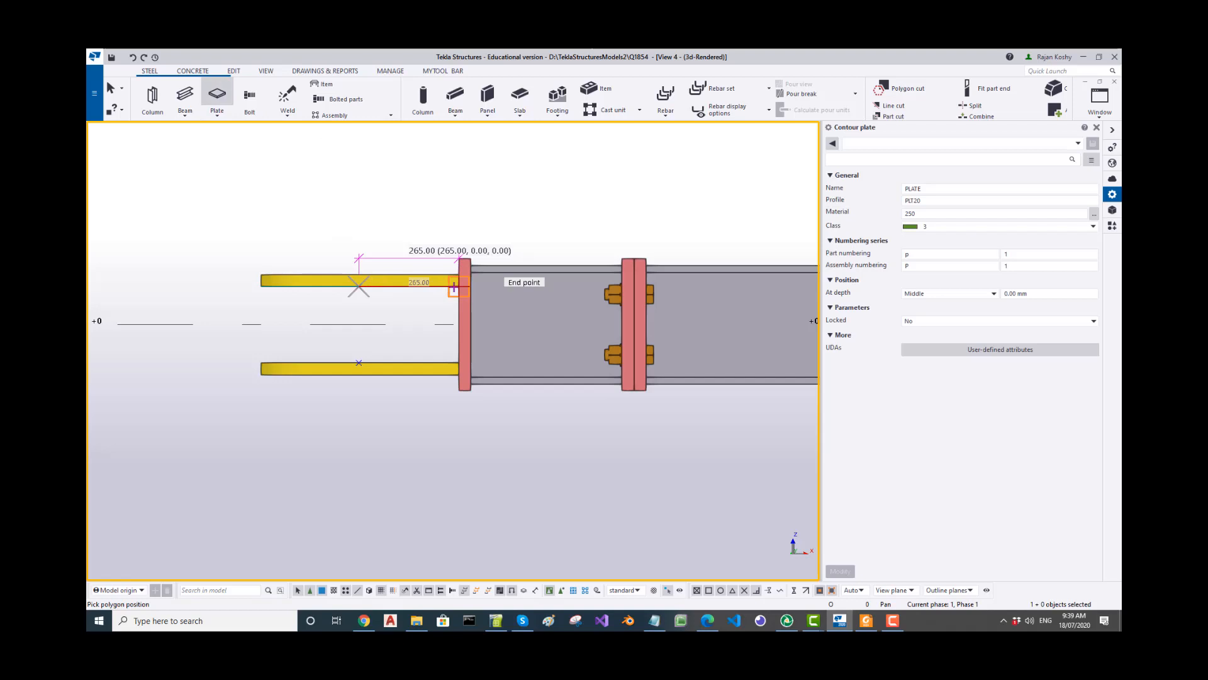
{"action": "left_click", "coordinate": [454, 287]}
{"action": "left_click", "coordinate": [458, 363]}
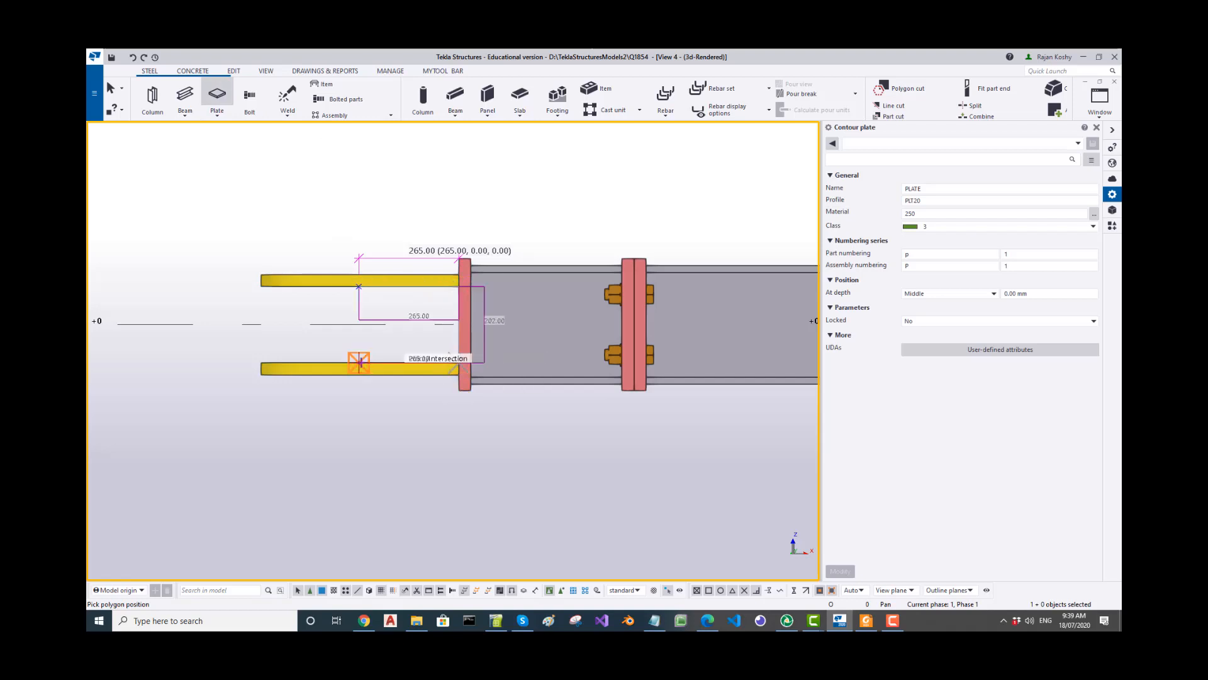
{"action": "left_click", "coordinate": [359, 361]}
{"action": "middle_click", "coordinate": [358, 362]}
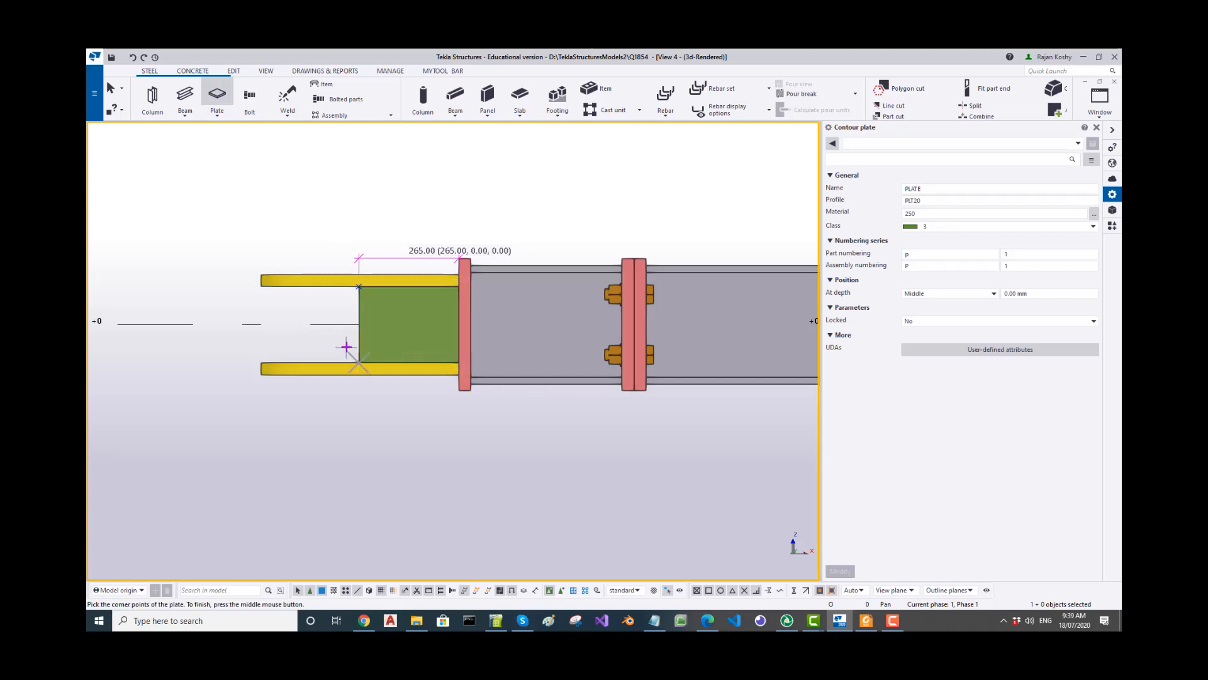
Step: Weld the new stiffener plate at grid D to the adjoining short beam with 6 mm fillet welds above and below line
{"action": "scroll", "coordinate": [348, 350], "scroll_direction": "down", "scroll_amount": 5}
{"action": "middle_click_drag", "start_coordinate": [601, 343], "coordinate": [161, 343]}
{"action": "scroll", "coordinate": [159, 343], "scroll_direction": "down", "scroll_amount": 2}
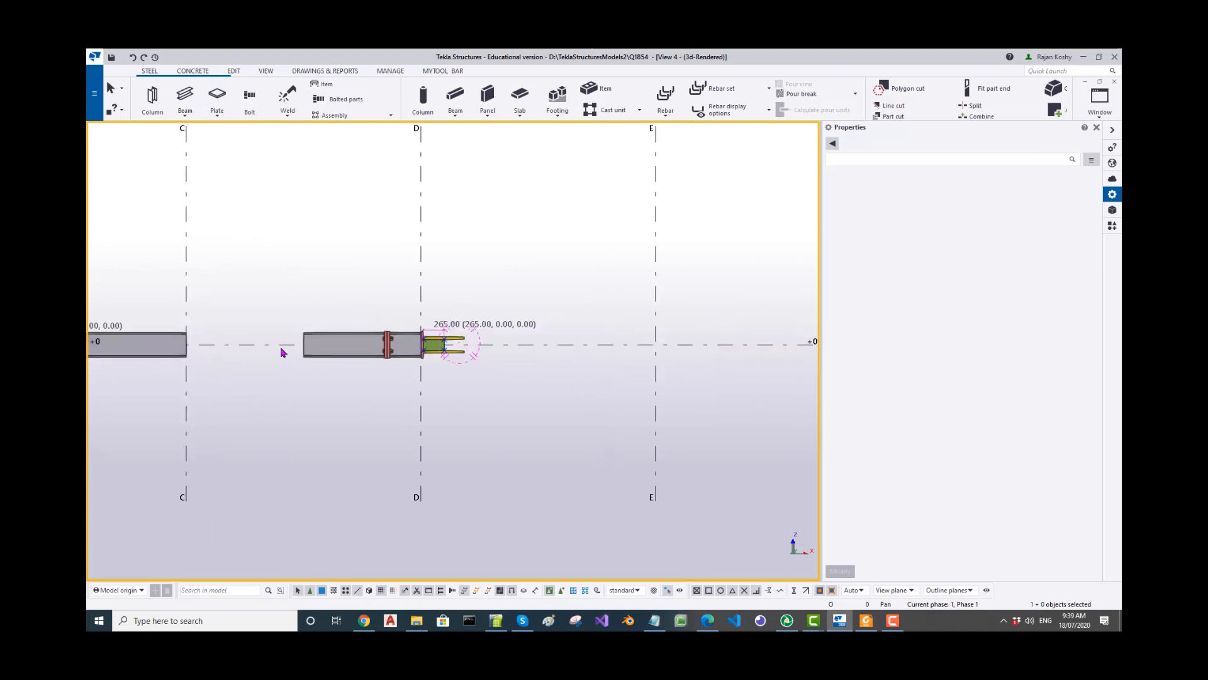
{"action": "scroll", "coordinate": [453, 348], "scroll_direction": "up", "scroll_amount": 6}
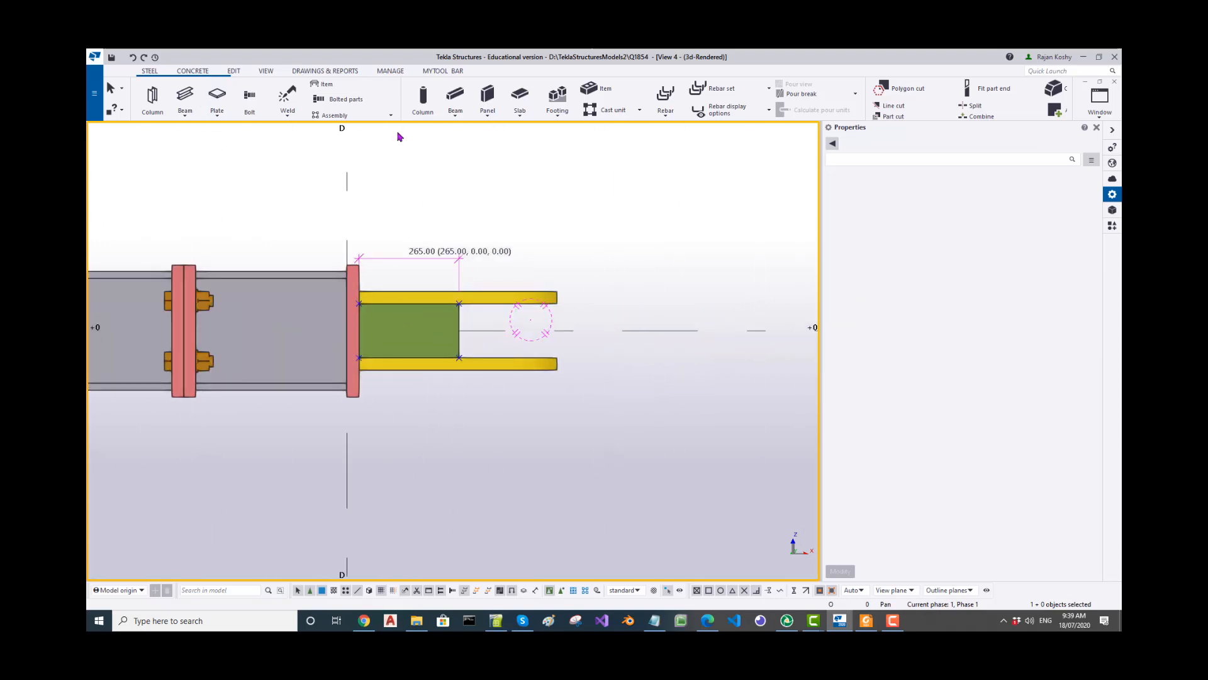
{"action": "left_click", "coordinate": [287, 98]}
{"action": "left_click", "coordinate": [305, 311]}
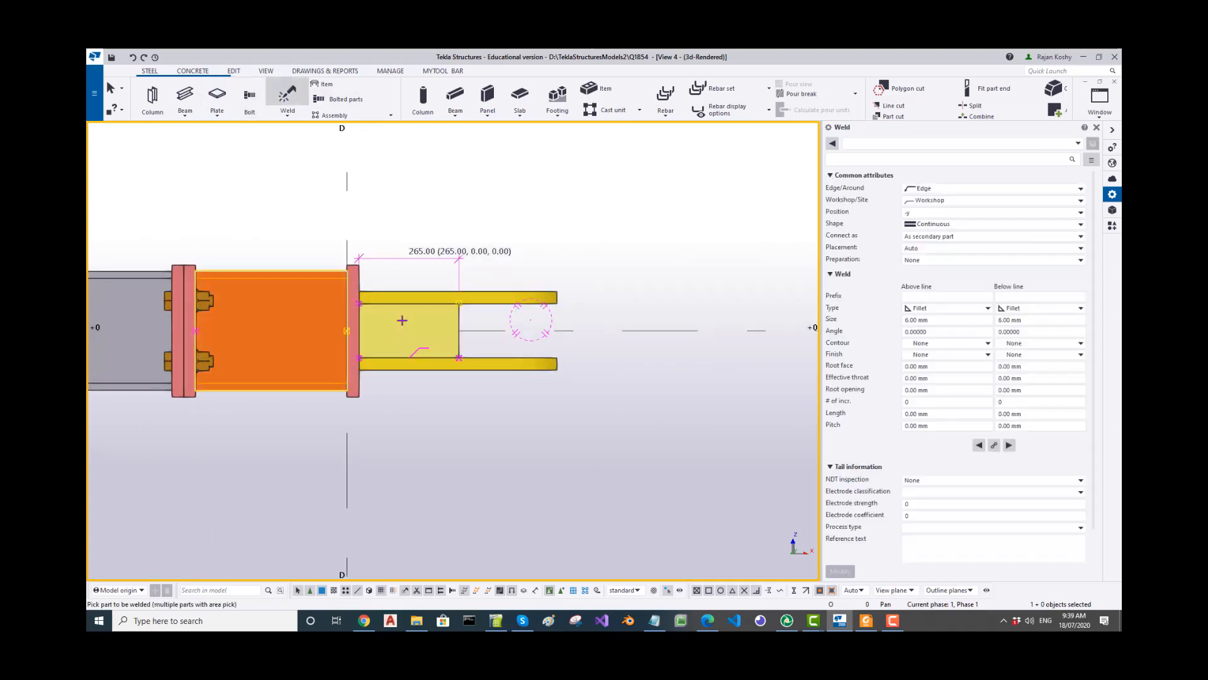
Step: Weld the stiffener plate at the opposite end to its short beam using the same 6 mm fillet weld settings
{"action": "scroll", "coordinate": [402, 318], "scroll_direction": "down", "scroll_amount": 4}
{"action": "middle_click_drag", "start_coordinate": [267, 331], "coordinate": [595, 331]}
{"action": "scroll", "coordinate": [434, 328], "scroll_direction": "up", "scroll_amount": 4}
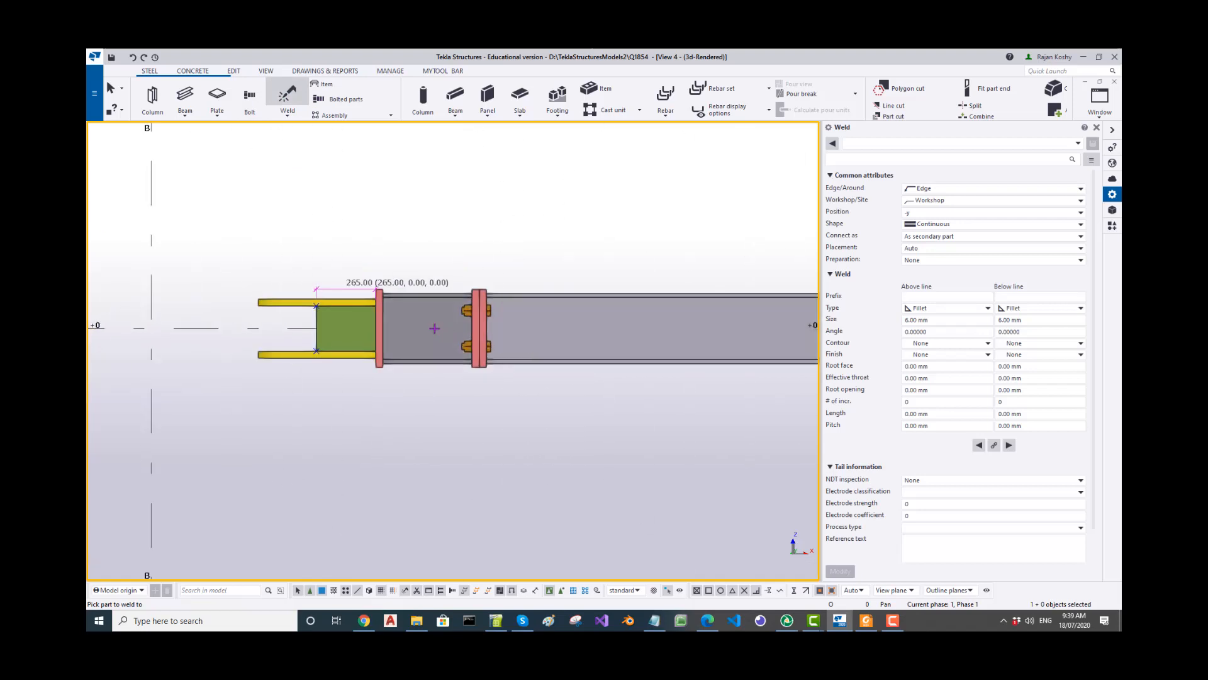
{"action": "left_click", "coordinate": [422, 328]}
{"action": "left_click", "coordinate": [357, 329]}
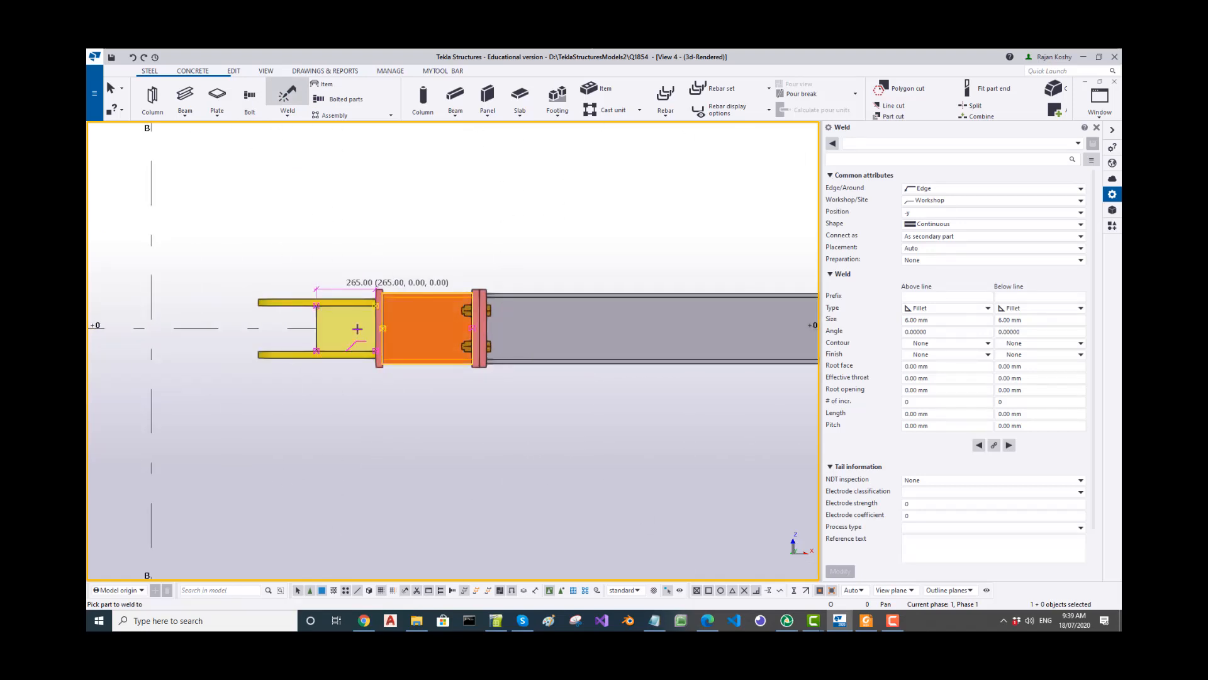
Step: Inquire the assembly objects of the short beams at both ends to check which parts belong to each assembly
{"action": "left_click", "coordinate": [442, 73]}
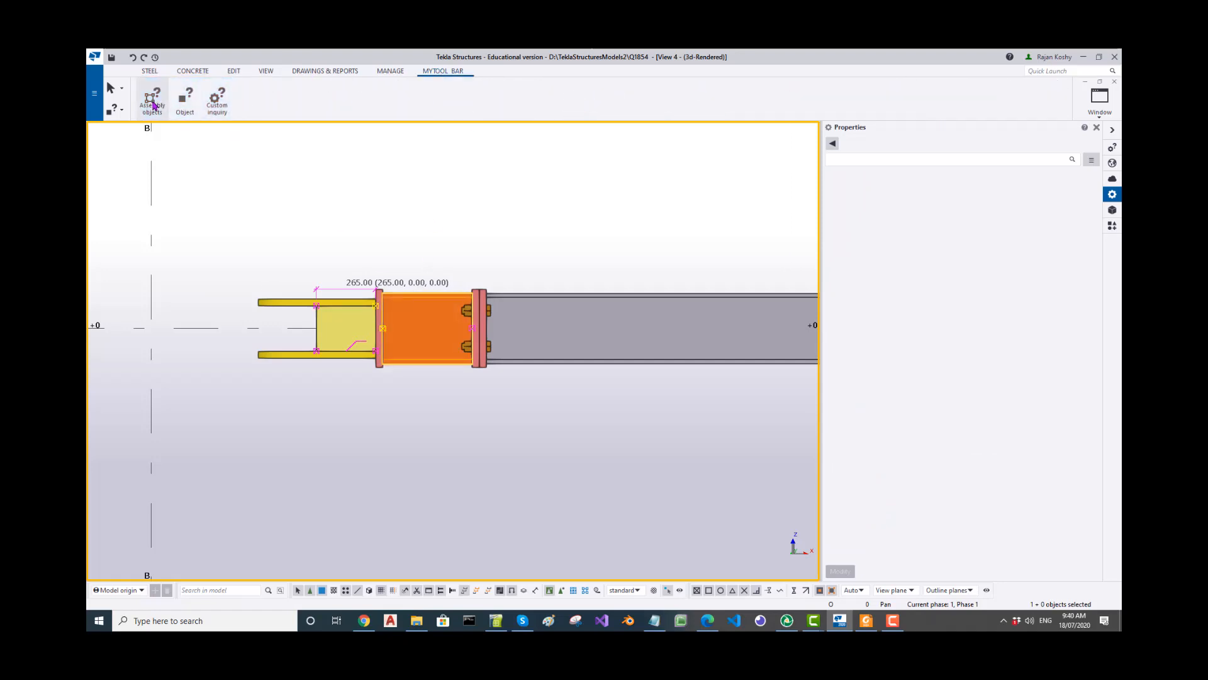
{"action": "left_click", "coordinate": [416, 319]}
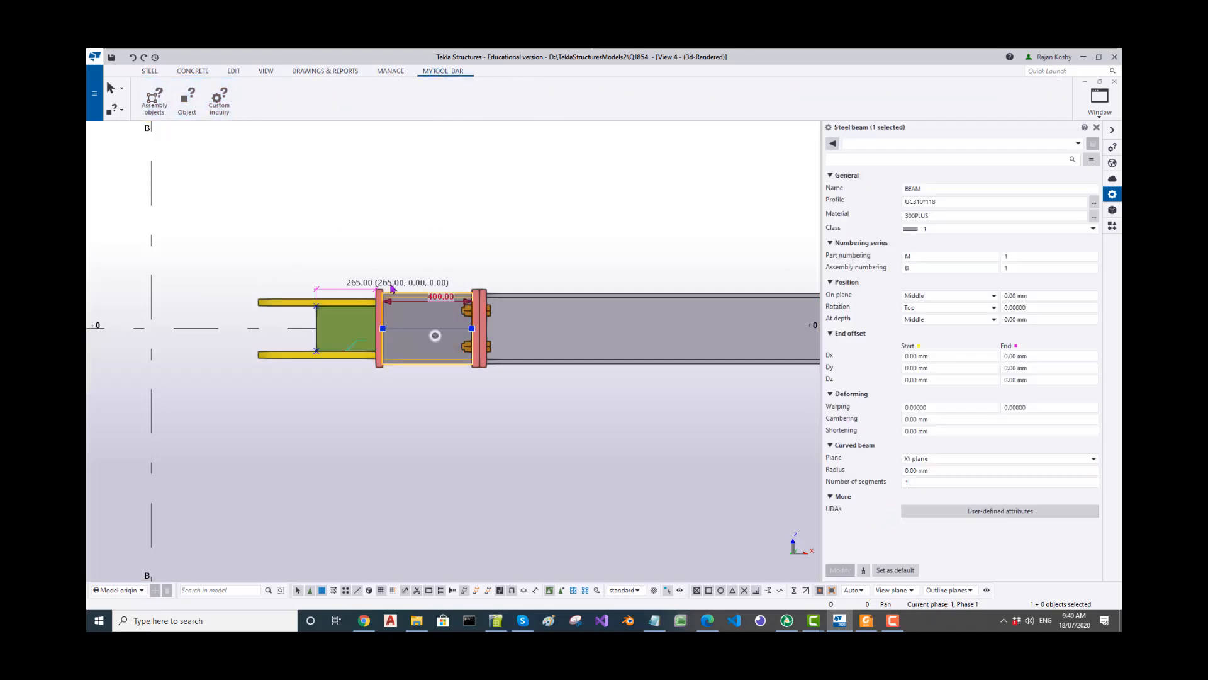
{"action": "left_click", "coordinate": [154, 102]}
{"action": "left_click", "coordinate": [444, 327]}
{"action": "scroll", "coordinate": [227, 248], "scroll_direction": "down", "scroll_amount": 3}
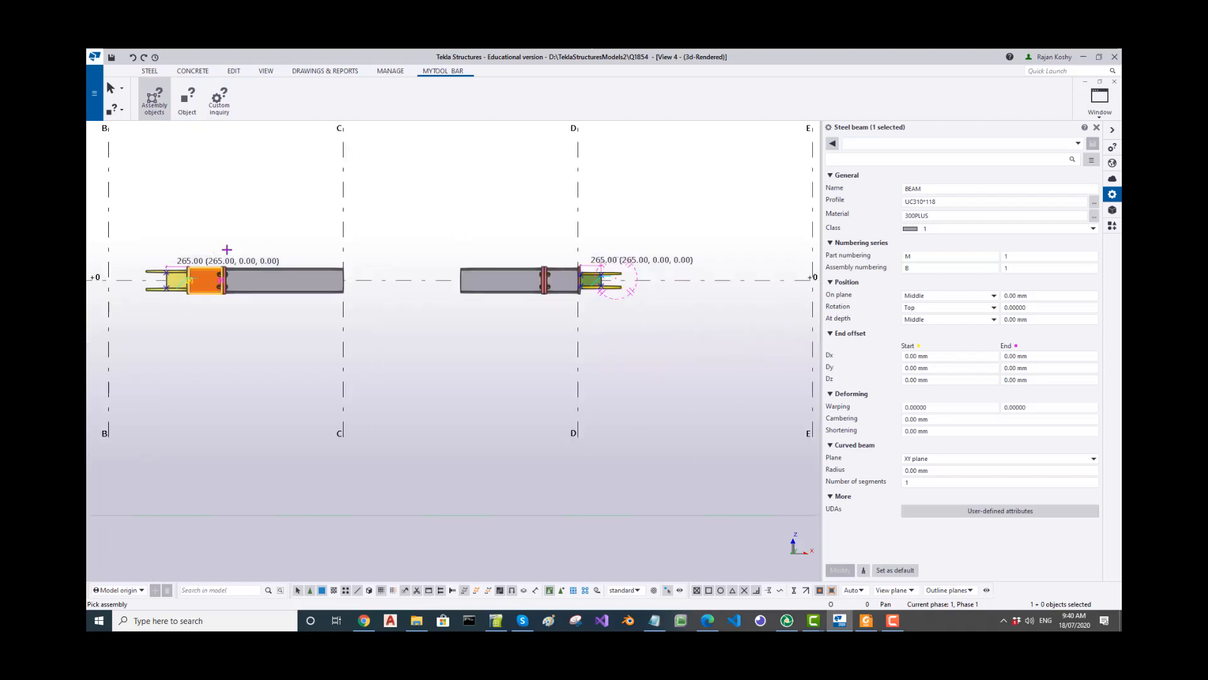
{"action": "scroll", "coordinate": [579, 279], "scroll_direction": "up", "scroll_amount": 3}
{"action": "left_click", "coordinate": [564, 279]}
{"action": "key", "text": "Escape"}
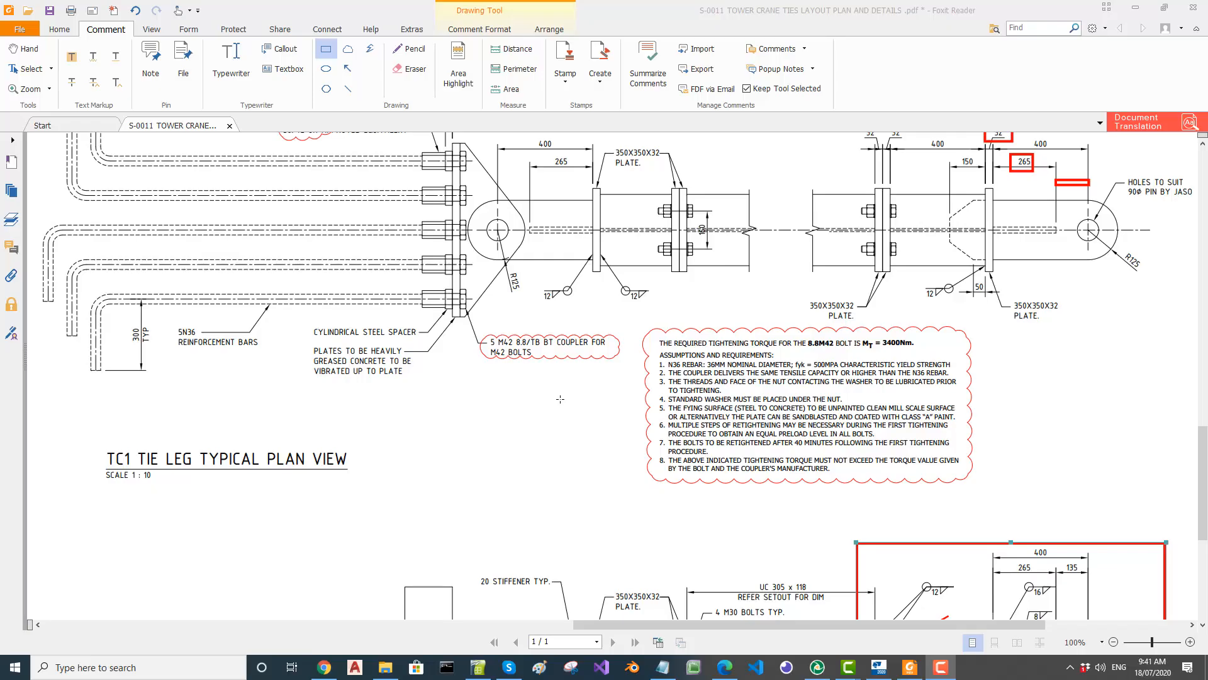
Step: Switch to the tie layout PDF in Foxit Reader and examine the TC1 plan and side views for the stiffener dimensions behind the end plate
{"action": "scroll", "coordinate": [560, 399], "scroll_direction": "down", "scroll_amount": 1}
{"action": "scroll", "coordinate": [560, 399], "scroll_direction": "down", "scroll_amount": 2}
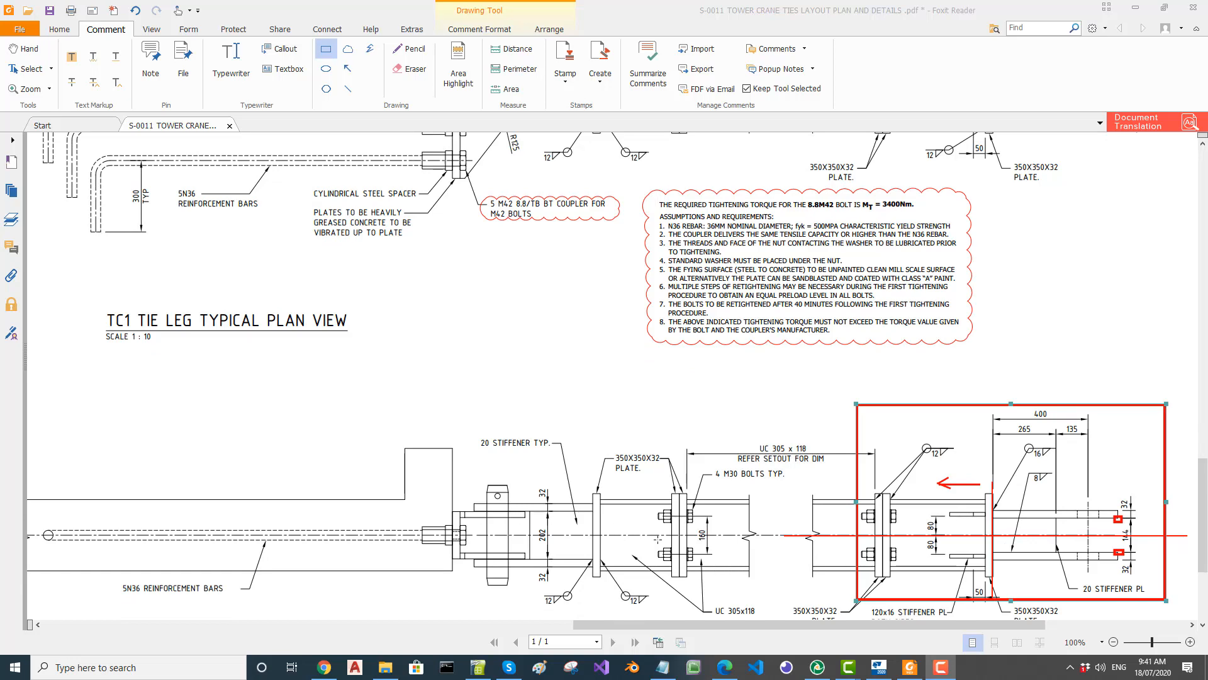
{"action": "scroll", "coordinate": [657, 540], "scroll_direction": "down", "scroll_amount": 2, "text": "ctrl"}
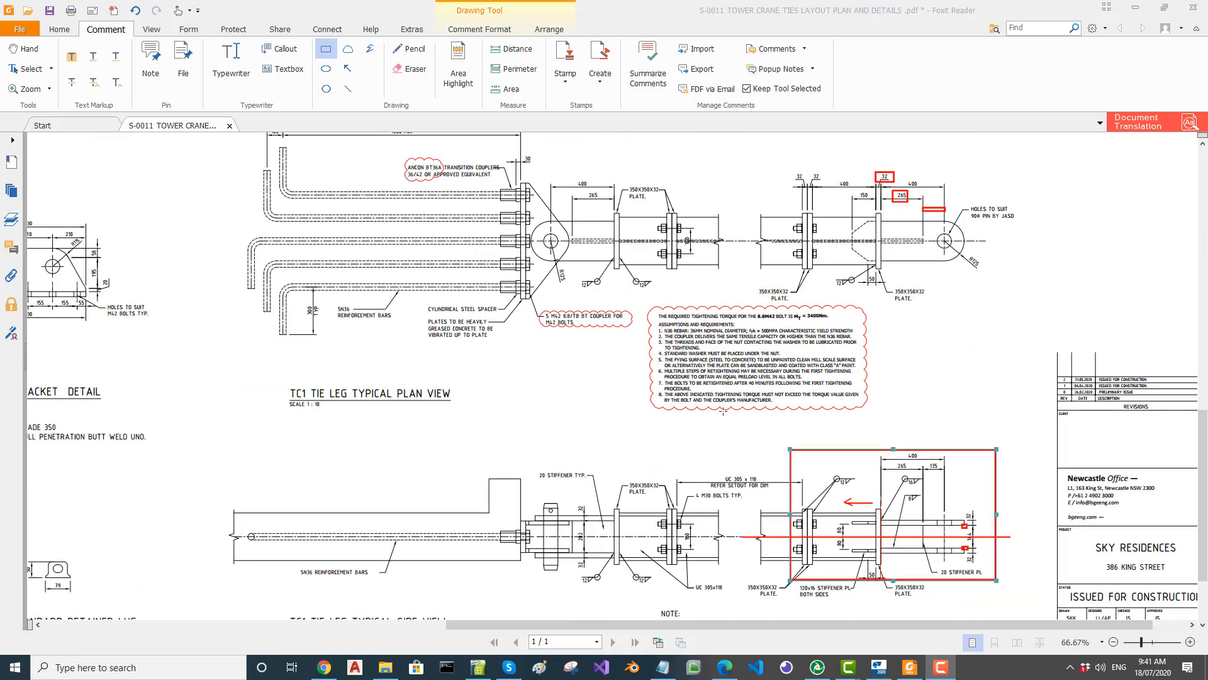
{"action": "scroll", "coordinate": [723, 411], "scroll_direction": "up", "scroll_amount": 2, "text": "ctrl"}
{"action": "scroll", "coordinate": [964, 209], "scroll_direction": "up", "scroll_amount": 2}
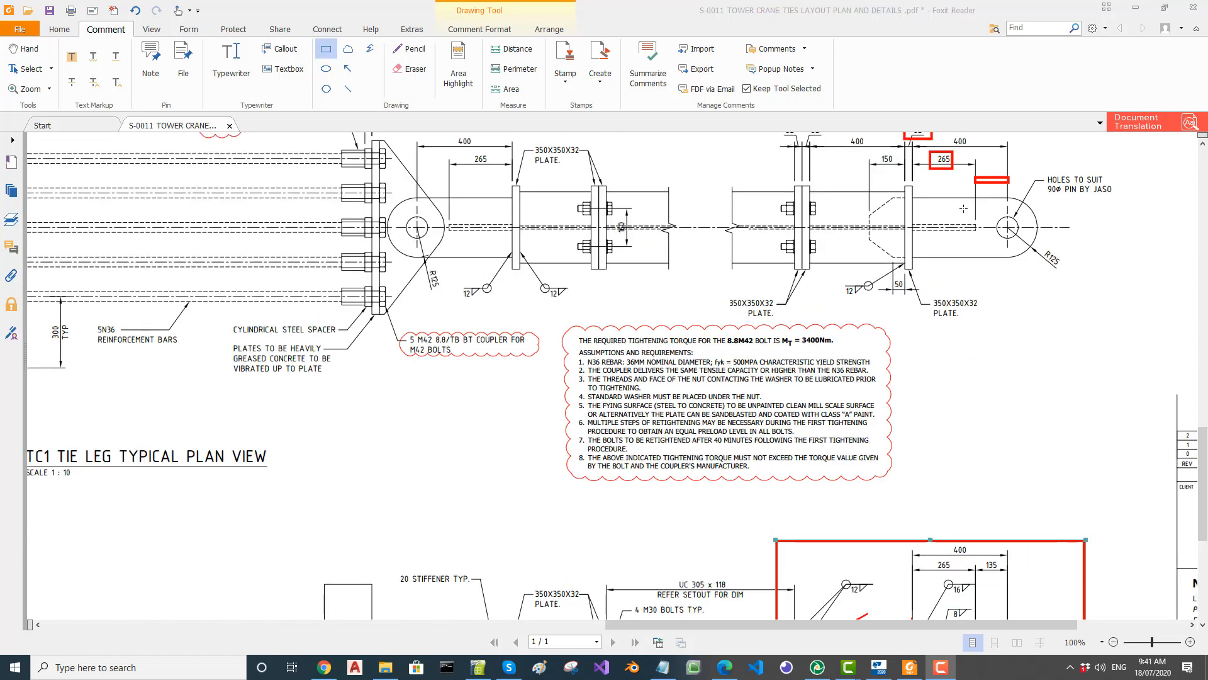
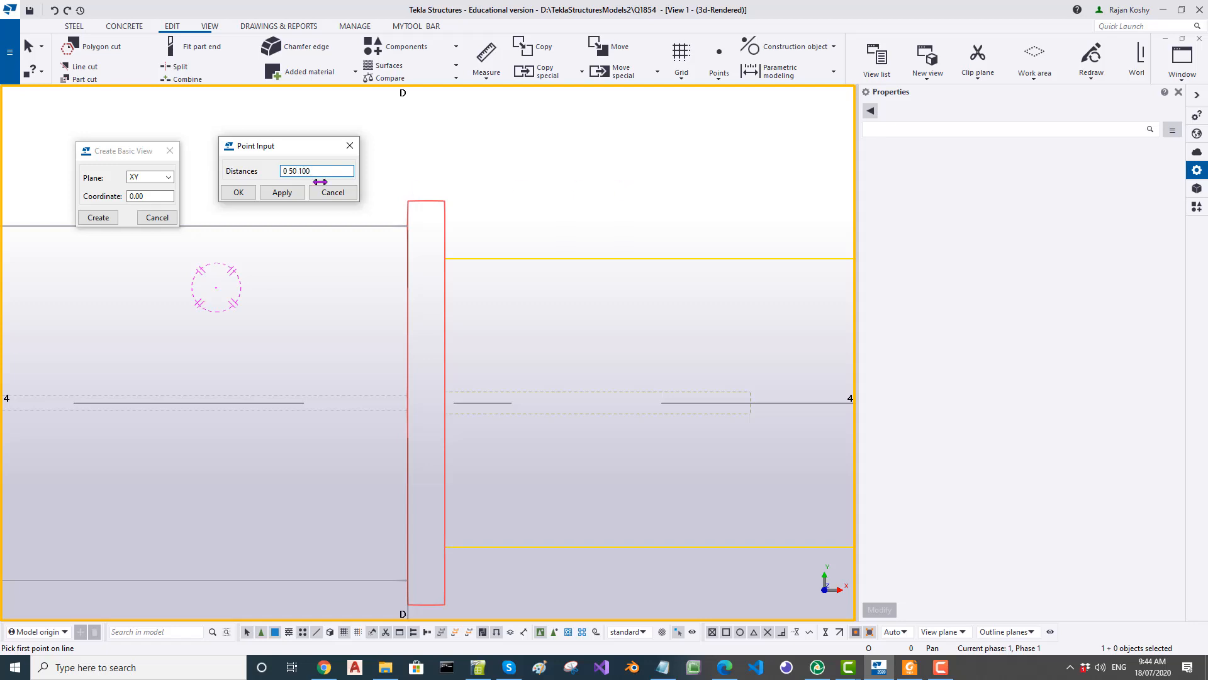
Step: Create parallel points at distances 0 50 100 from the grid D end plate's beam-side face, along a line running 150 mm from the web face
{"action": "left_click", "coordinate": [279, 192]}
{"action": "left_click", "coordinate": [239, 192]}
{"action": "scroll", "coordinate": [417, 410], "scroll_direction": "up", "scroll_amount": 4}
{"action": "scroll", "coordinate": [417, 410], "scroll_direction": "down", "scroll_amount": 2}
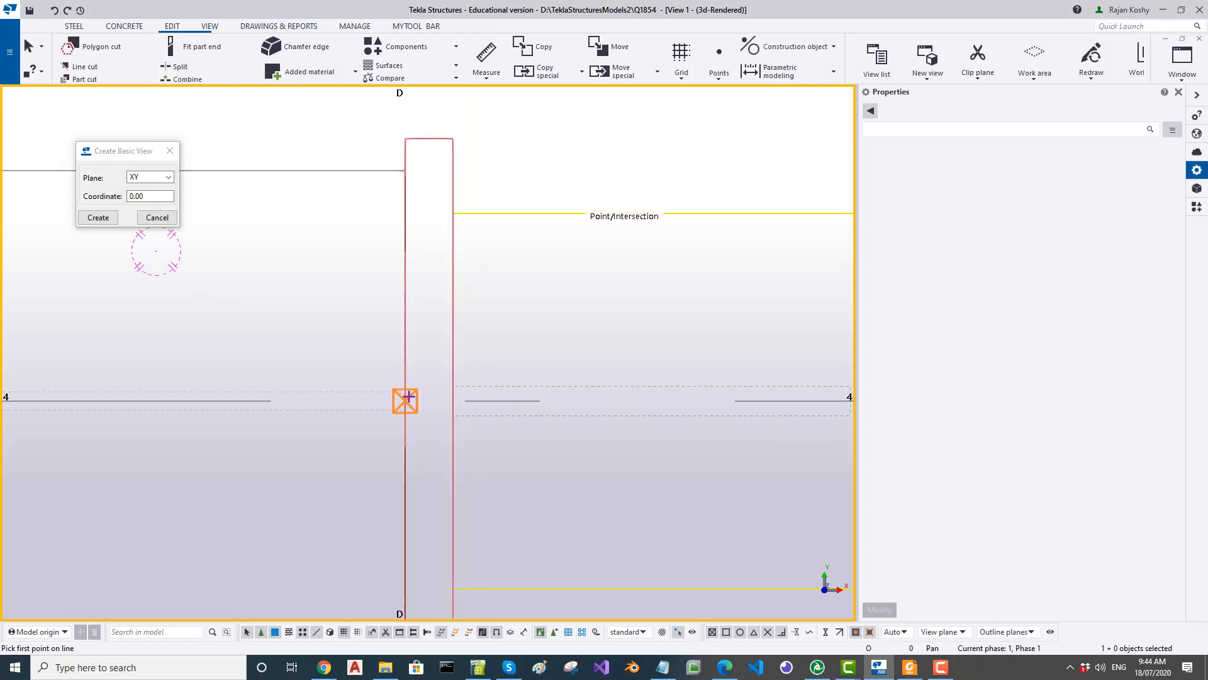
{"action": "left_click", "coordinate": [405, 392]}
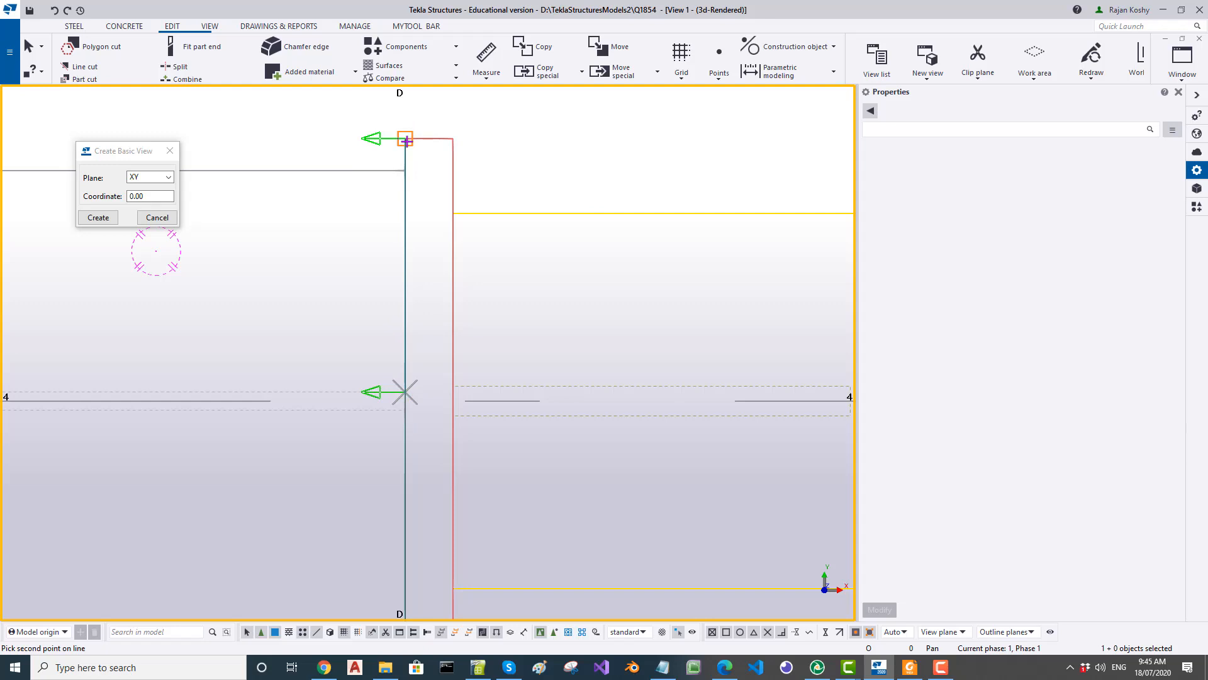
{"action": "type", "text": "150"}
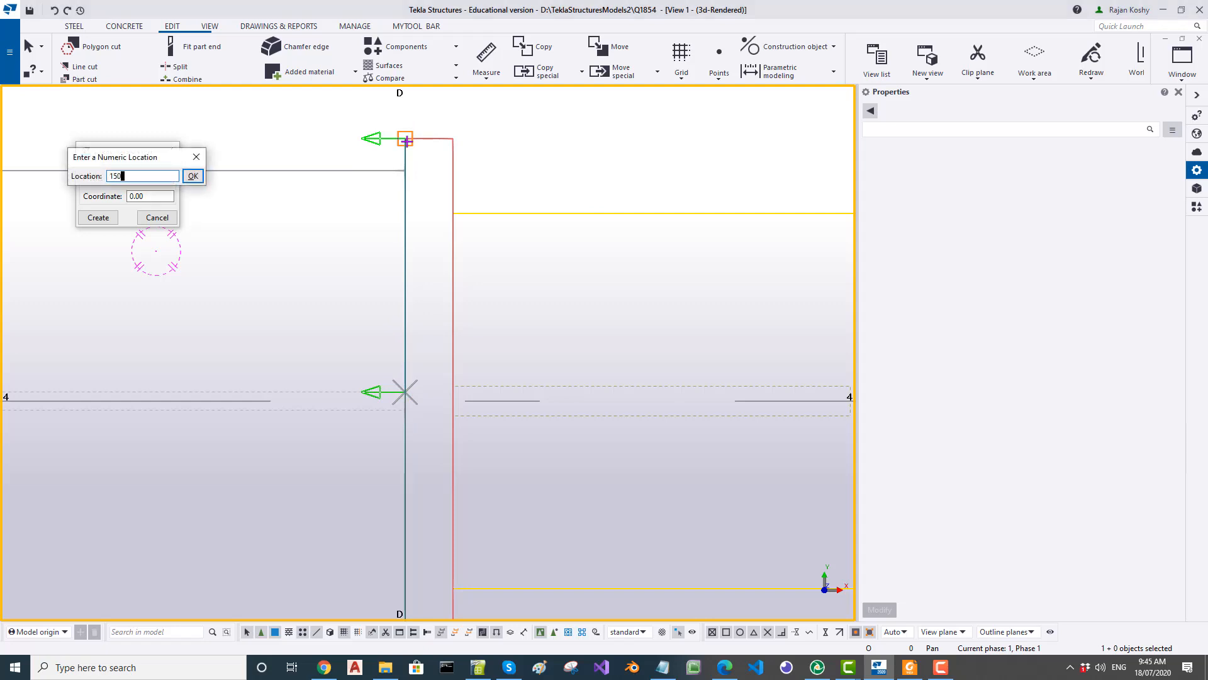
{"action": "key", "text": "Return"}
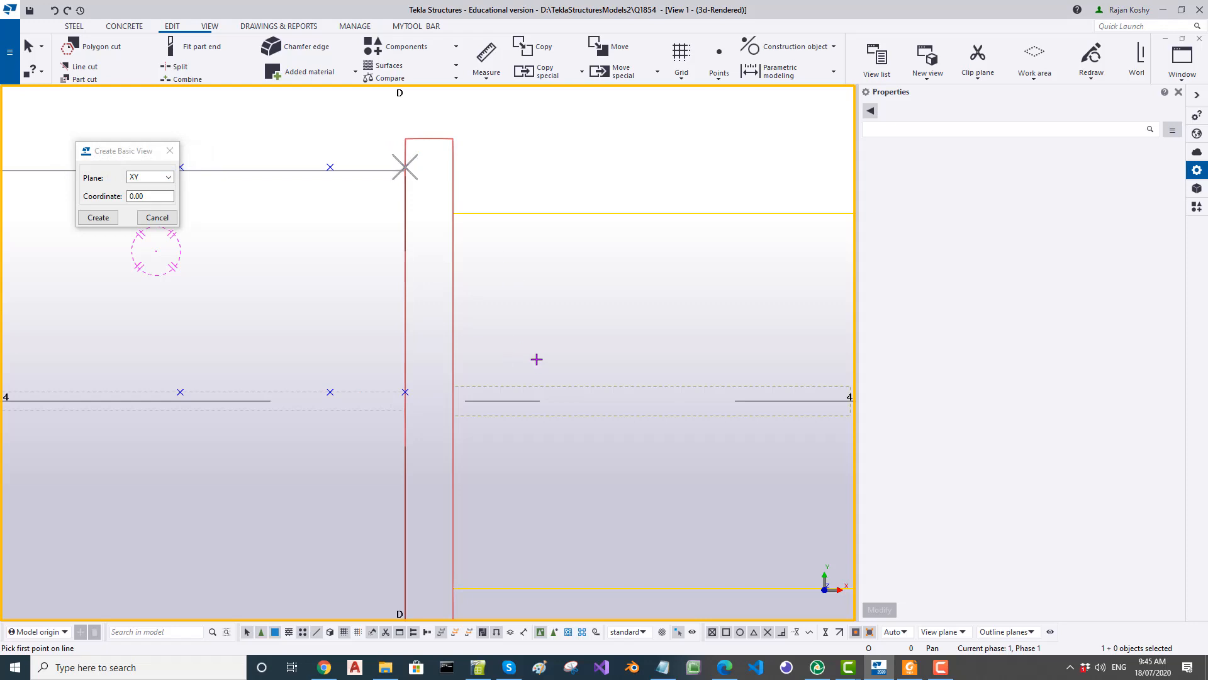
Step: Move the three points above the beam's upper flange edge linearly by dY -2.45 mm, from a point straight down onto the edge line
{"action": "scroll", "coordinate": [537, 359], "scroll_direction": "down", "scroll_amount": 2}
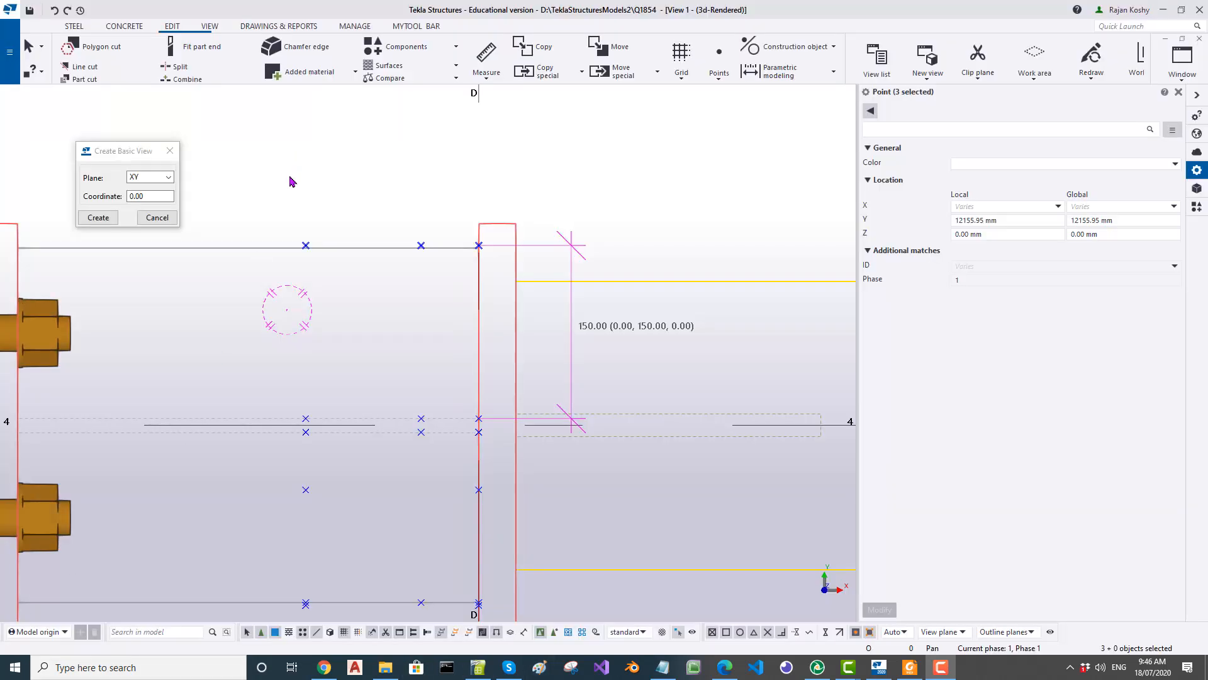
{"action": "scroll", "coordinate": [308, 211], "scroll_direction": "up", "scroll_amount": 3}
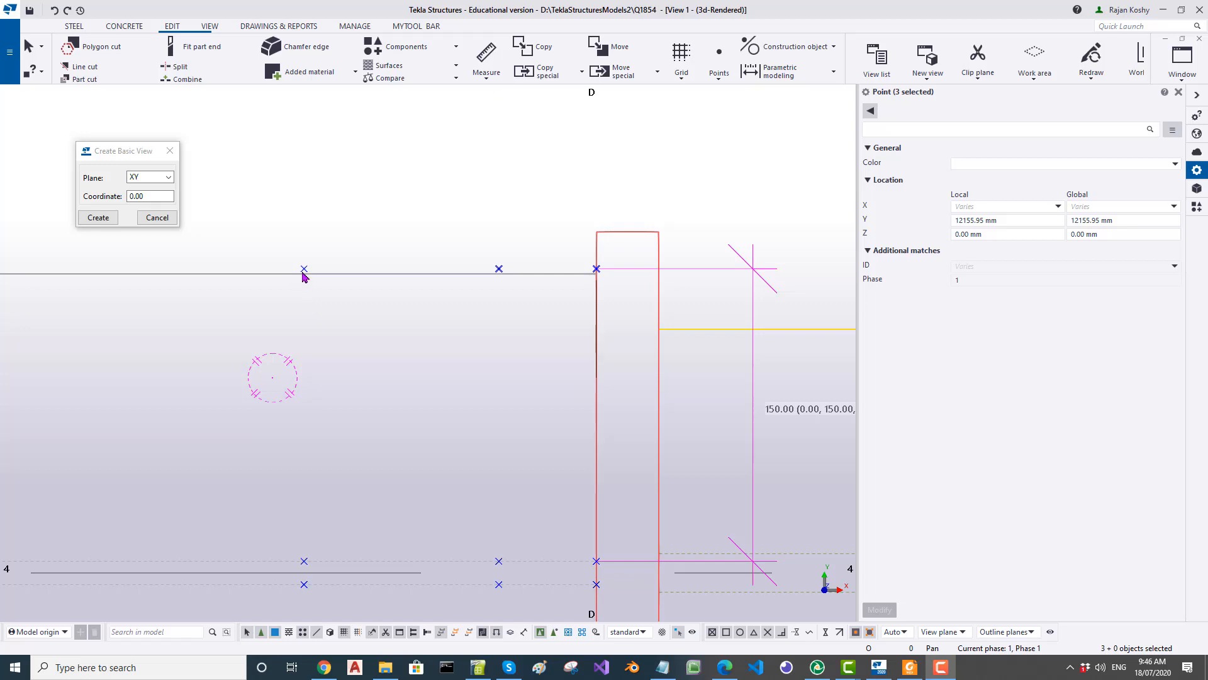
{"action": "left_click_drag", "start_coordinate": [269, 229], "coordinate": [641, 296]}
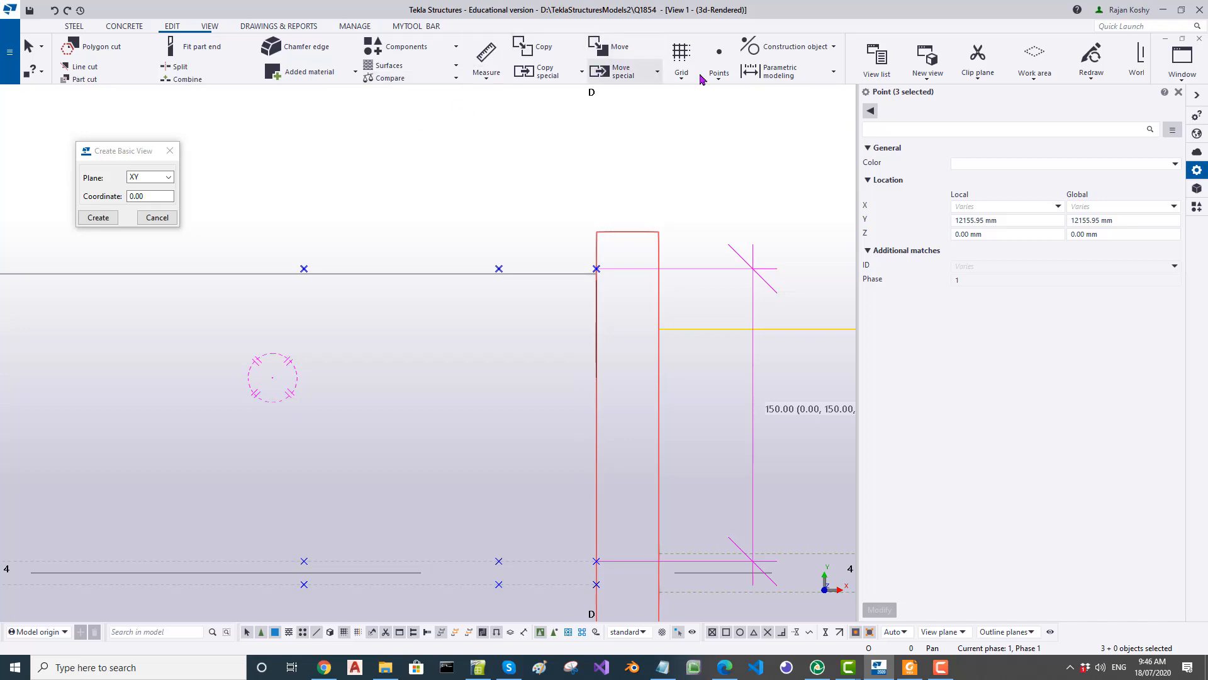
{"action": "left_click", "coordinate": [658, 74]}
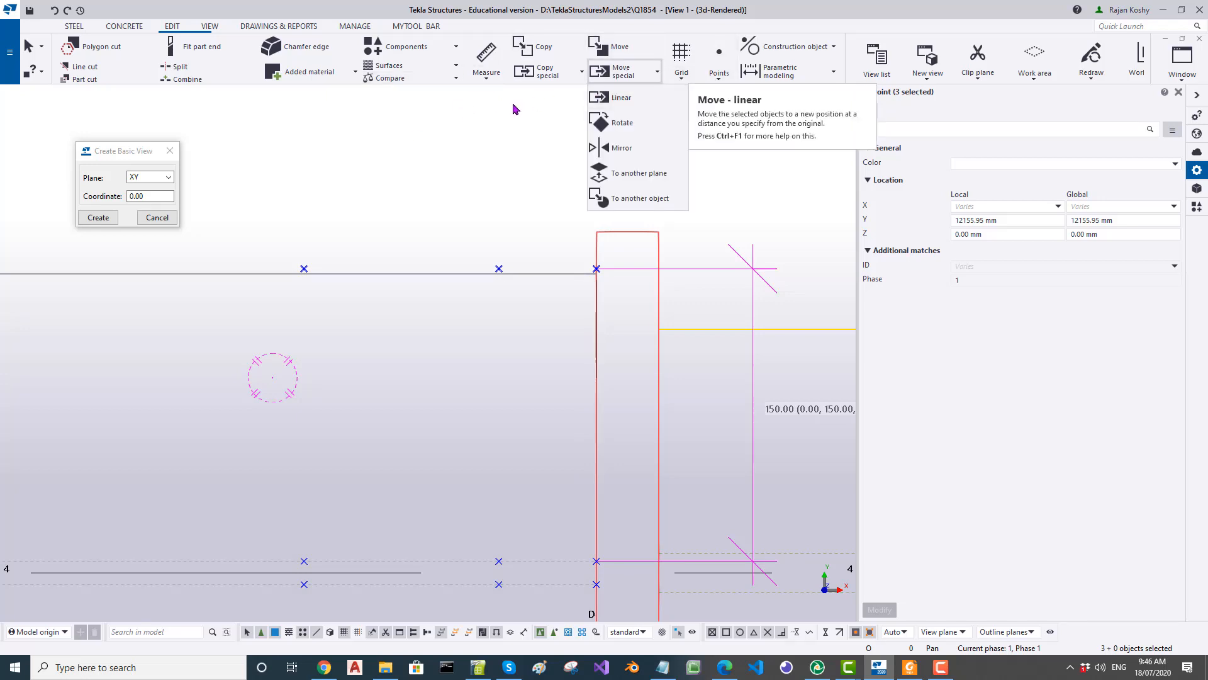
{"action": "left_click", "coordinate": [617, 97]}
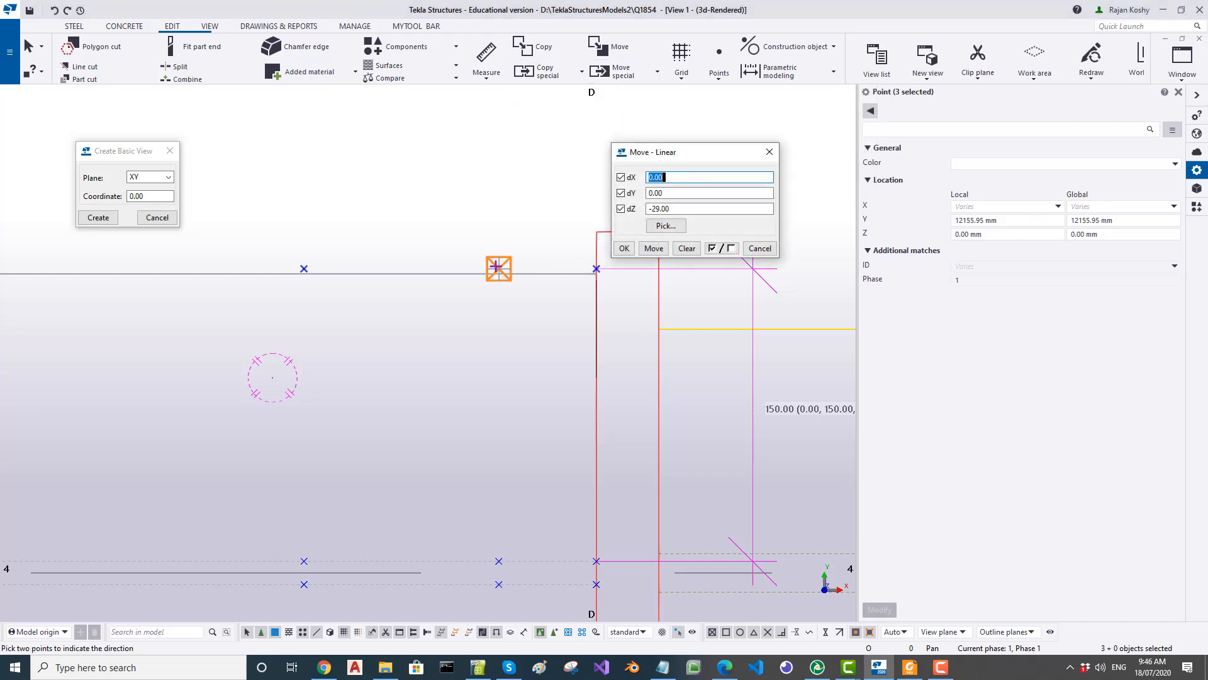
{"action": "left_click", "coordinate": [496, 268]}
{"action": "scroll", "coordinate": [499, 277], "scroll_direction": "up", "scroll_amount": 4}
{"action": "left_click", "coordinate": [500, 267]}
{"action": "right_click", "coordinate": [497, 202]}
{"action": "left_click", "coordinate": [517, 207]}
{"action": "scroll", "coordinate": [465, 217], "scroll_direction": "down", "scroll_amount": 5}
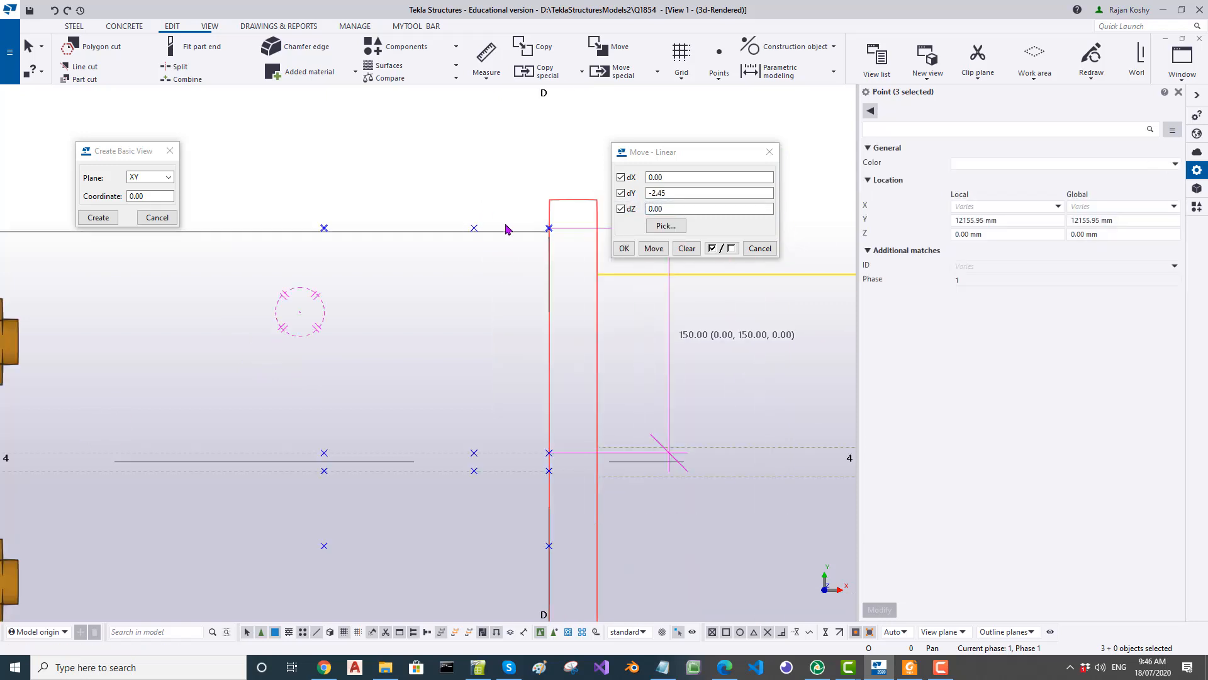
{"action": "left_click", "coordinate": [655, 248]}
{"action": "scroll", "coordinate": [373, 316], "scroll_direction": "down", "scroll_amount": 3}
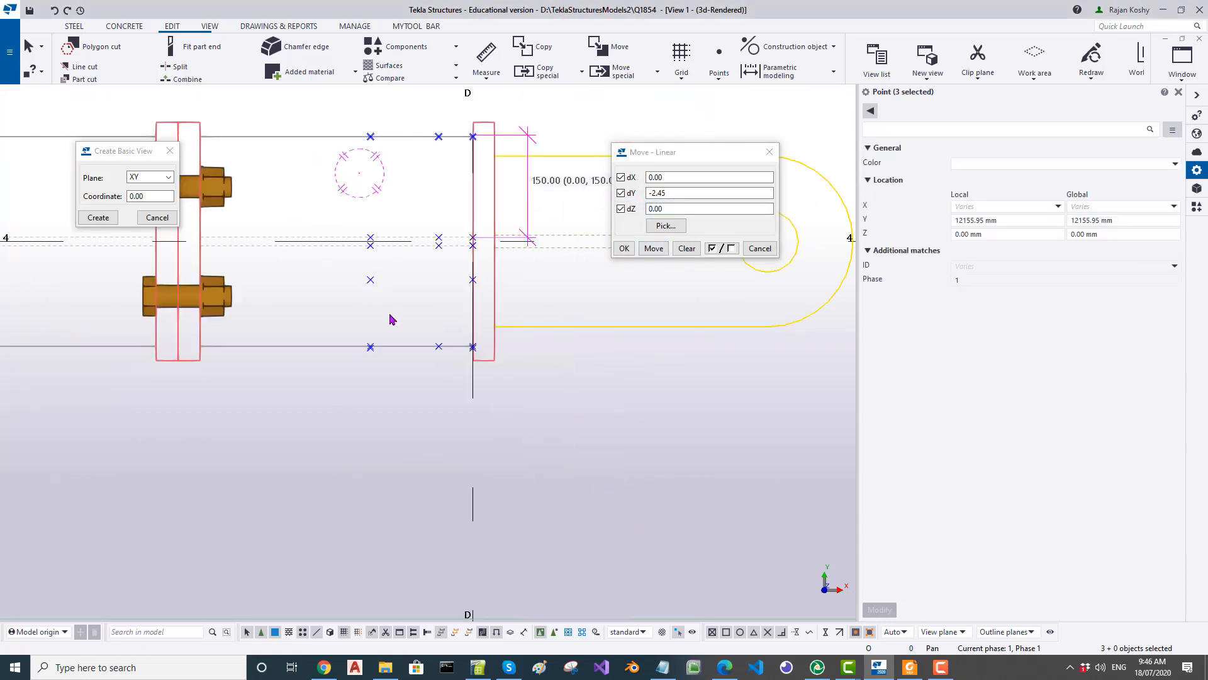
Step: Move the three points on the beam's upper flange edge linearly by dY -20 mm, with dX and dZ at 0
{"action": "scroll", "coordinate": [391, 321], "scroll_direction": "up", "scroll_amount": 3}
{"action": "scroll", "coordinate": [356, 385], "scroll_direction": "up", "scroll_amount": 3}
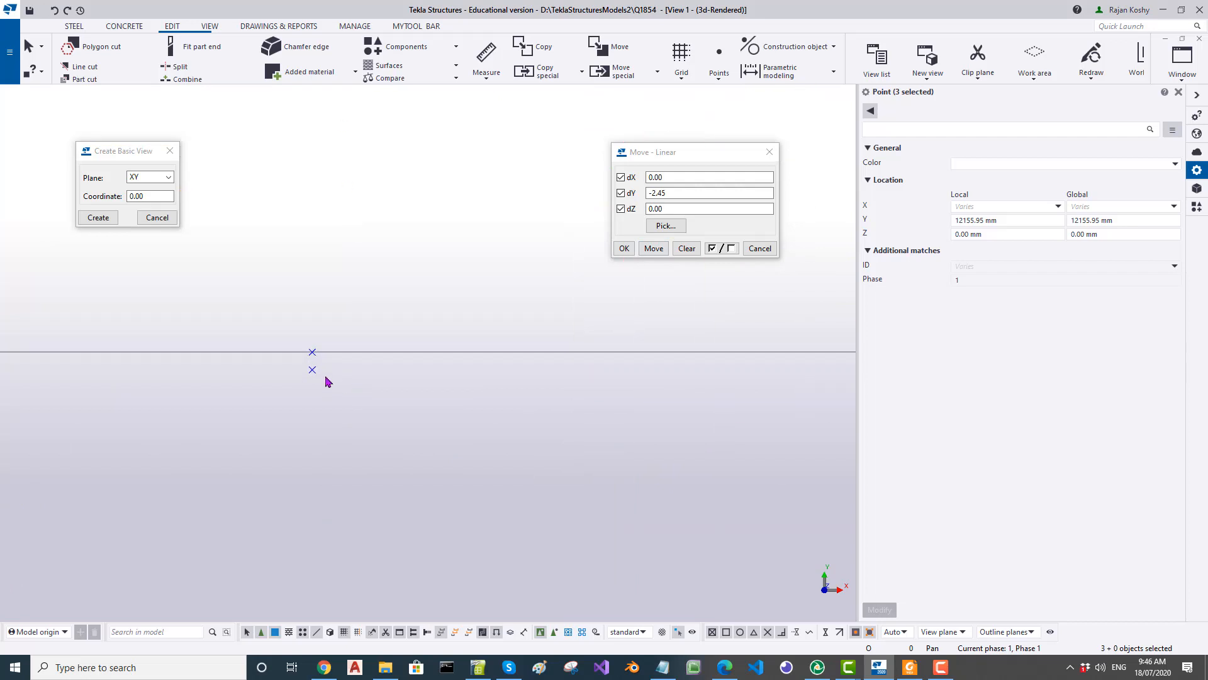
{"action": "left_click", "coordinate": [286, 366]}
{"action": "scroll", "coordinate": [287, 365], "scroll_direction": "down", "scroll_amount": 3}
{"action": "middle_click_drag", "start_coordinate": [397, 227], "coordinate": [390, 446]}
{"action": "scroll", "coordinate": [404, 305], "scroll_direction": "down", "scroll_amount": 3}
{"action": "scroll", "coordinate": [404, 306], "scroll_direction": "up", "scroll_amount": 3}
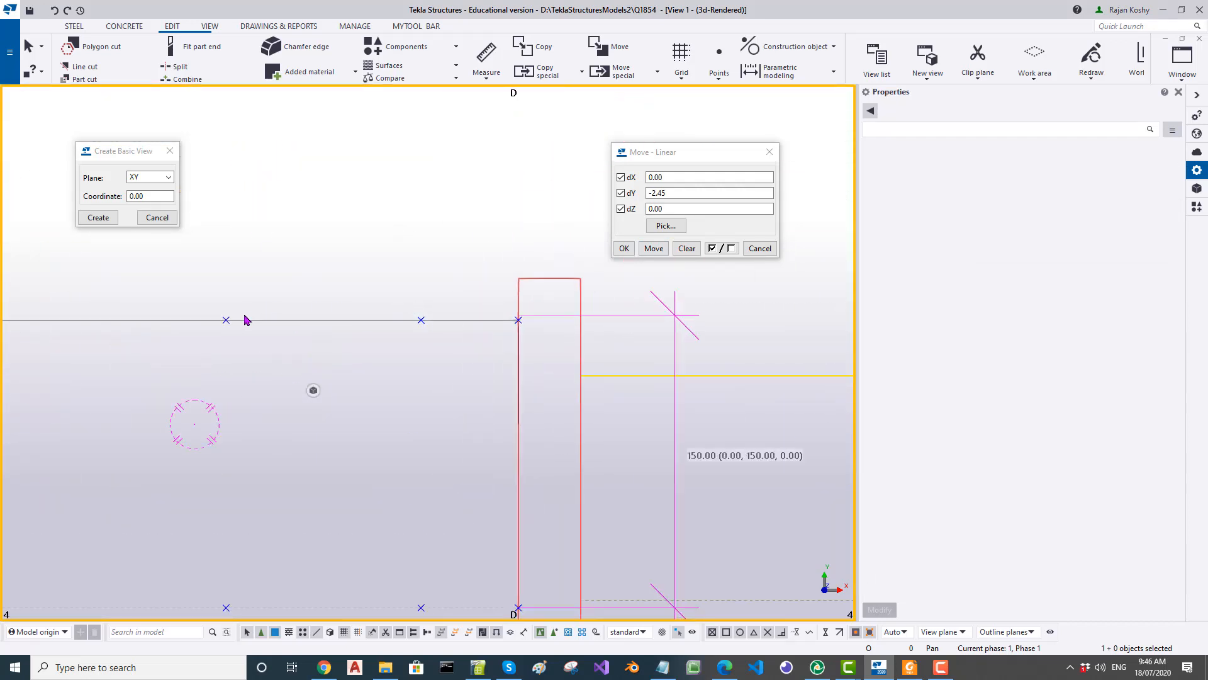
{"action": "left_click_drag", "start_coordinate": [198, 312], "coordinate": [570, 330]}
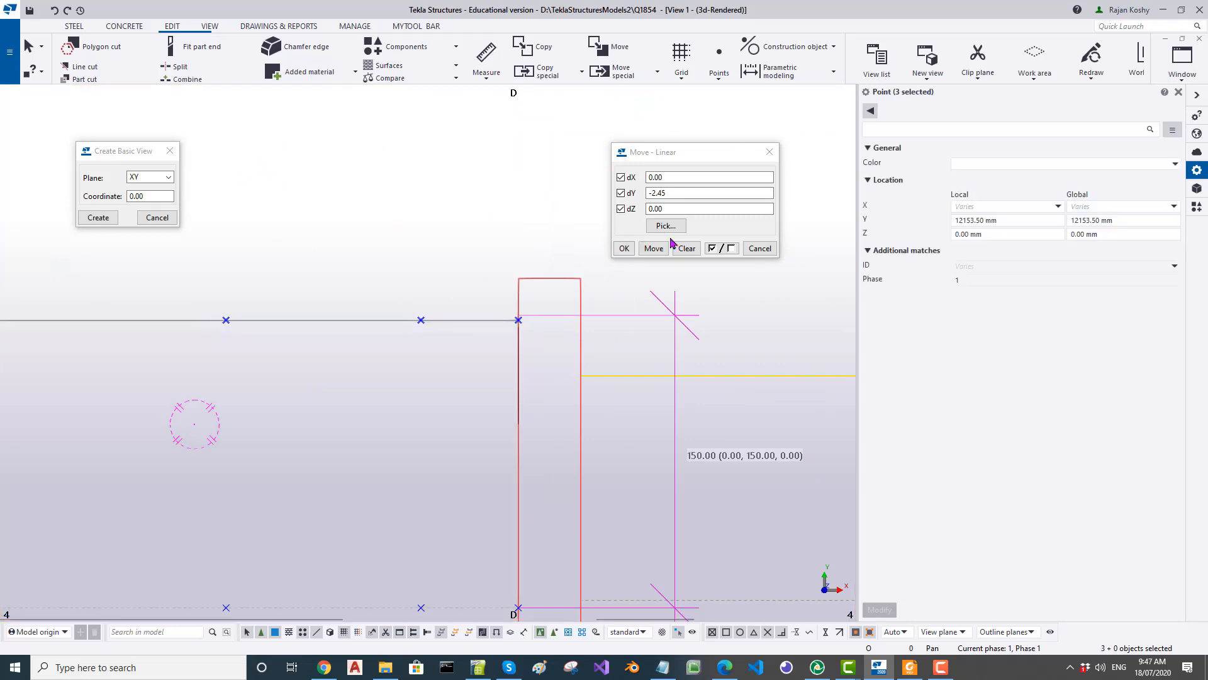
{"action": "left_click", "coordinate": [686, 248]}
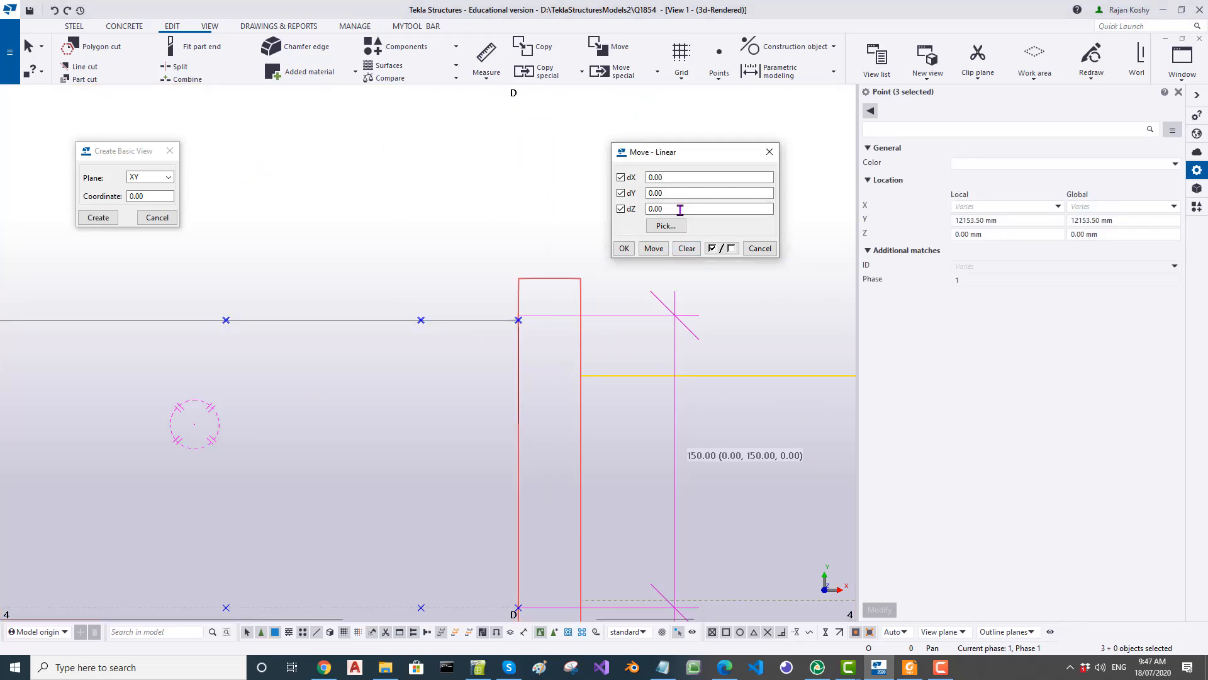
{"action": "double_click", "coordinate": [679, 193]}
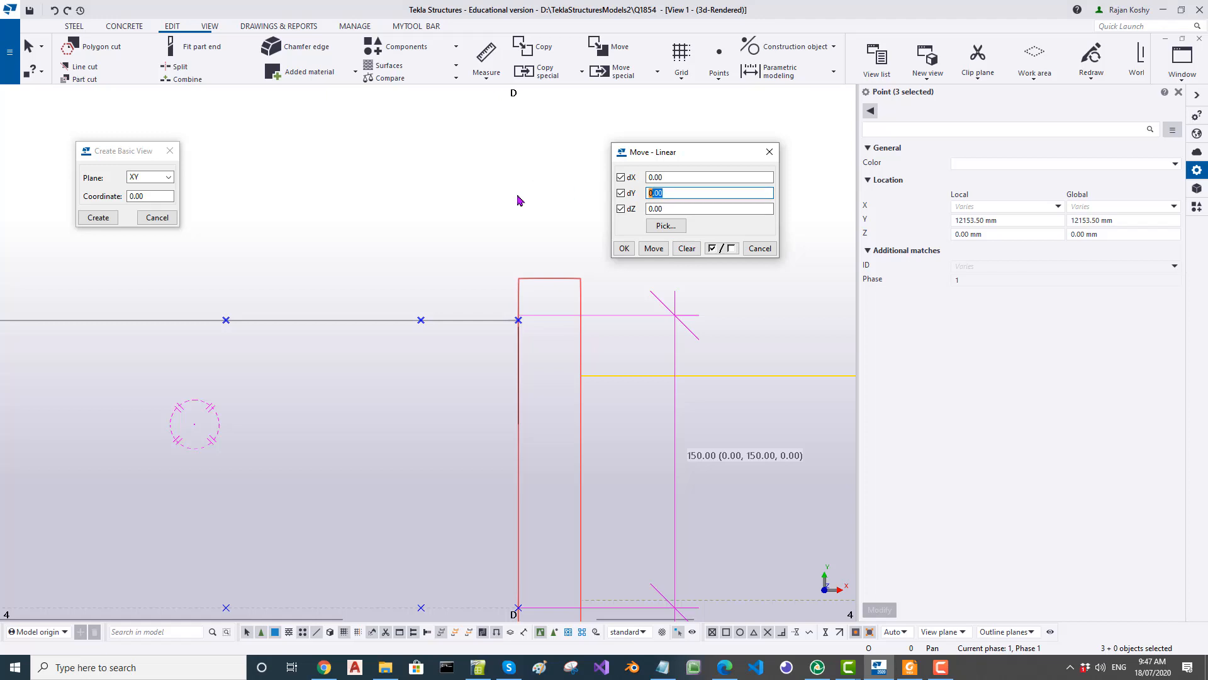
{"action": "type", "text": "-20"}
{"action": "left_click", "coordinate": [654, 248]}
Step: Move the five points at the beam's lower flange edge linearly by dY 20 mm, towards the web
{"action": "middle_click_drag", "start_coordinate": [364, 265], "coordinate": [380, 88]}
{"action": "scroll", "coordinate": [380, 92], "scroll_direction": "down", "scroll_amount": 4}
{"action": "scroll", "coordinate": [373, 282], "scroll_direction": "up", "scroll_amount": 6}
{"action": "scroll", "coordinate": [190, 437], "scroll_direction": "up", "scroll_amount": 1}
{"action": "scroll", "coordinate": [192, 442], "scroll_direction": "up", "scroll_amount": 1}
{"action": "left_click_drag", "start_coordinate": [139, 374], "coordinate": [411, 395]}
{"action": "scroll", "coordinate": [402, 384], "scroll_direction": "down", "scroll_amount": 2}
{"action": "left_click_drag", "start_coordinate": [227, 362], "coordinate": [781, 396]}
{"action": "left_click_drag", "start_coordinate": [245, 370], "coordinate": [787, 417]}
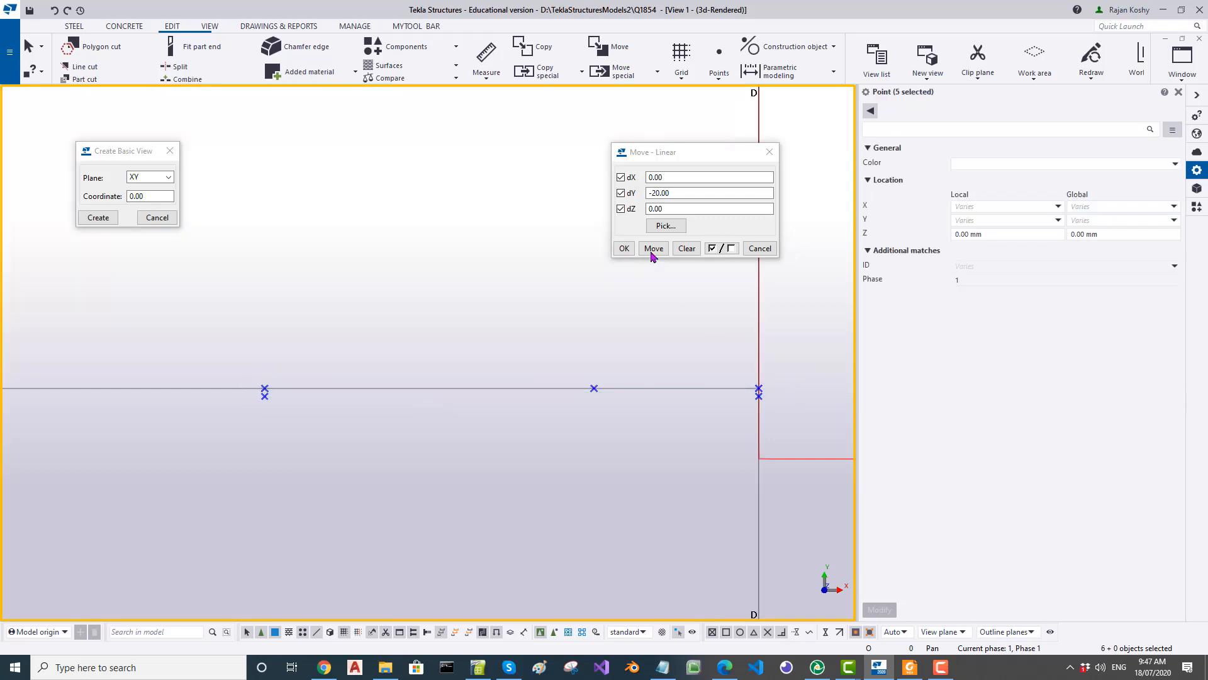
{"action": "left_click", "coordinate": [656, 193]}
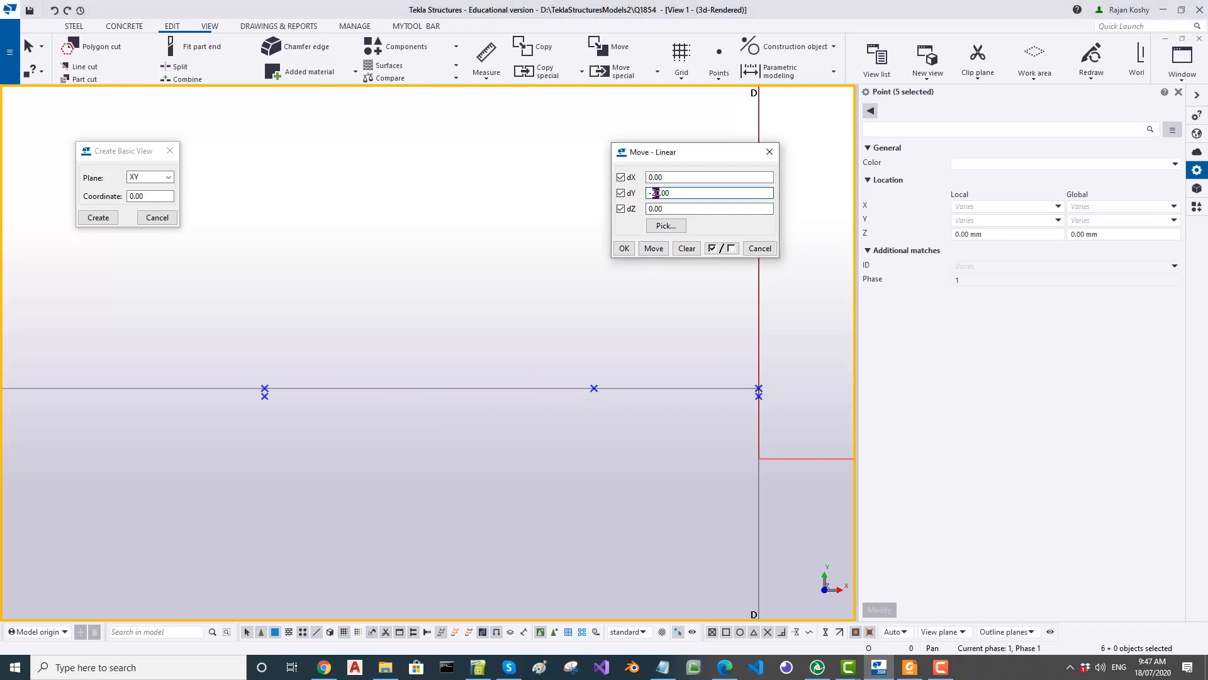
{"action": "key", "text": "Delete"}
{"action": "left_click", "coordinate": [654, 248]}
{"action": "left_click", "coordinate": [773, 249]}
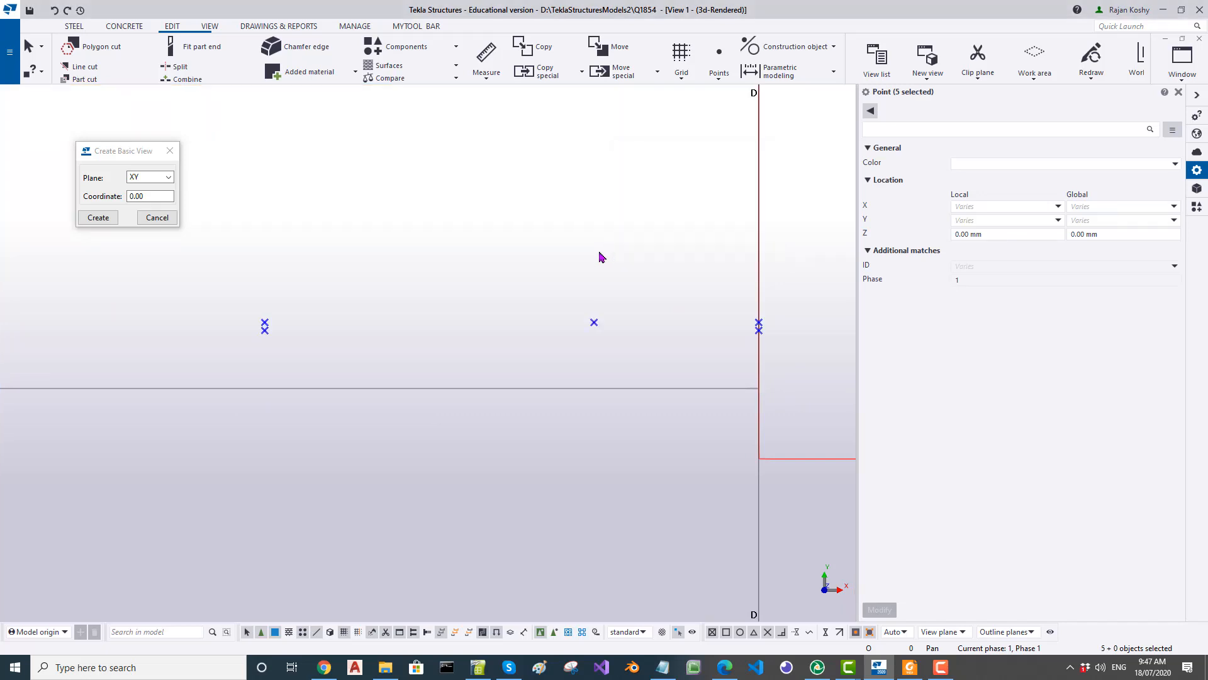
Step: Start a contour plate with profile PLT16, material 250 and class 7
{"action": "scroll", "coordinate": [540, 419], "scroll_direction": "down", "scroll_amount": 3}
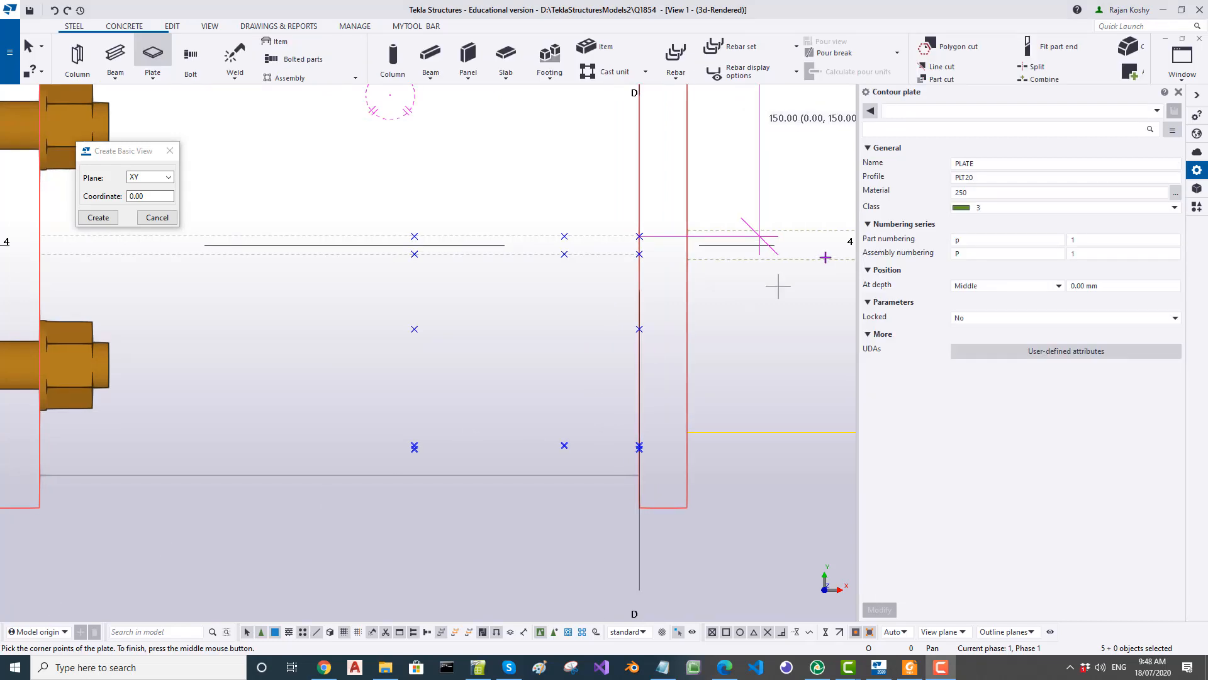
{"action": "left_click", "coordinate": [967, 178]}
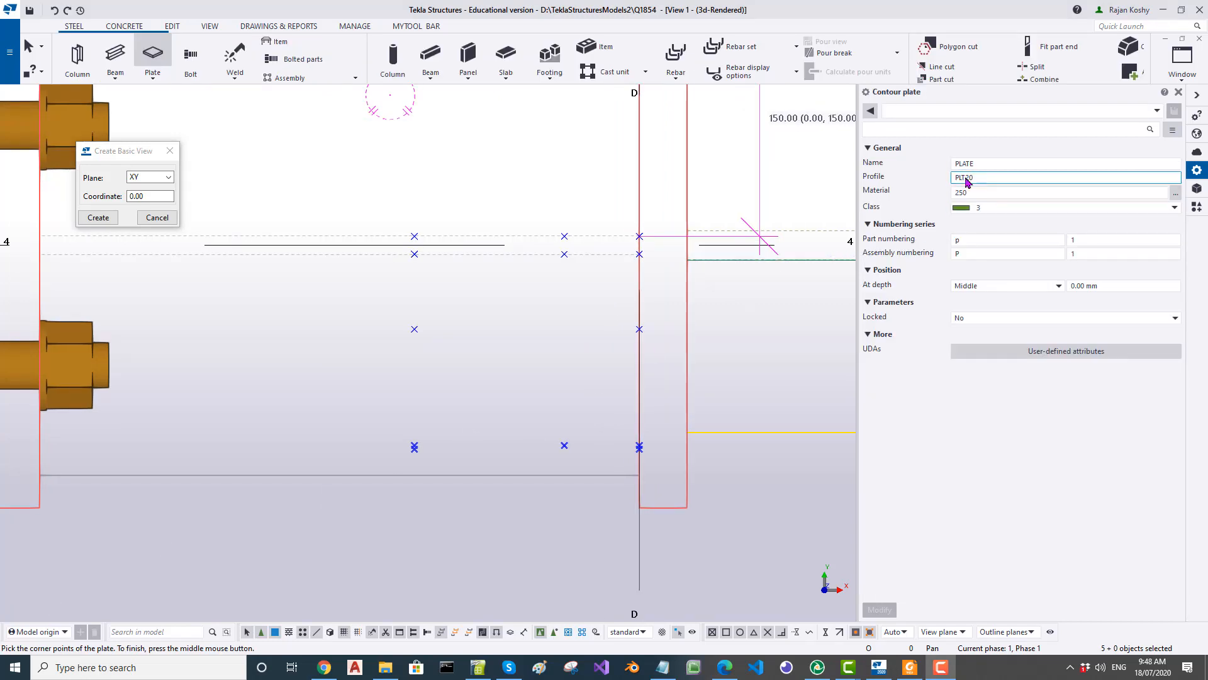
{"action": "left_click_drag", "start_coordinate": [965, 178], "coordinate": [993, 180]}
{"action": "type", "text": "16"}
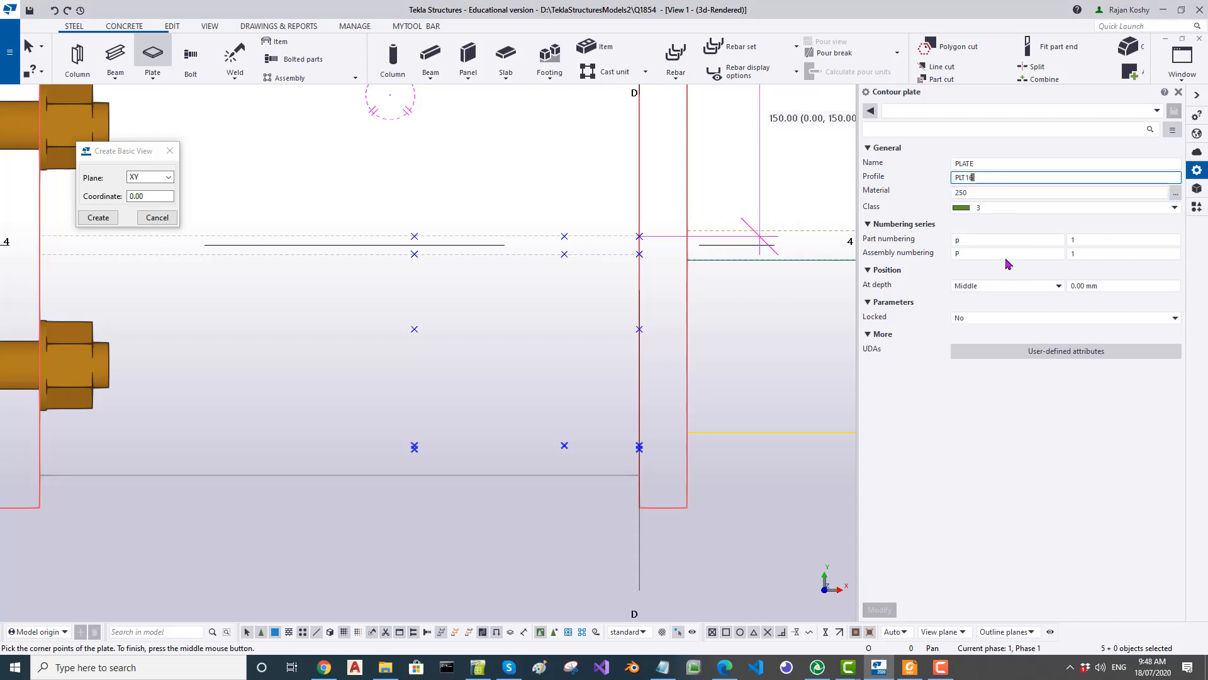
{"action": "left_click", "coordinate": [1014, 208]}
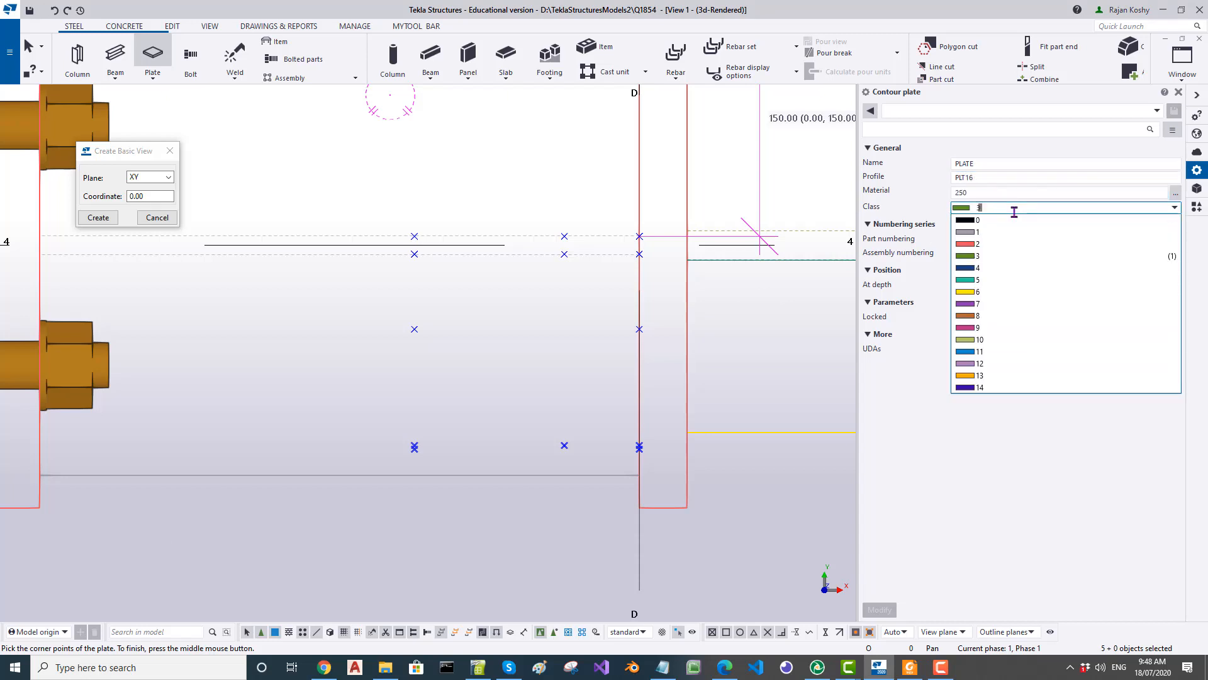
{"action": "left_click", "coordinate": [995, 303]}
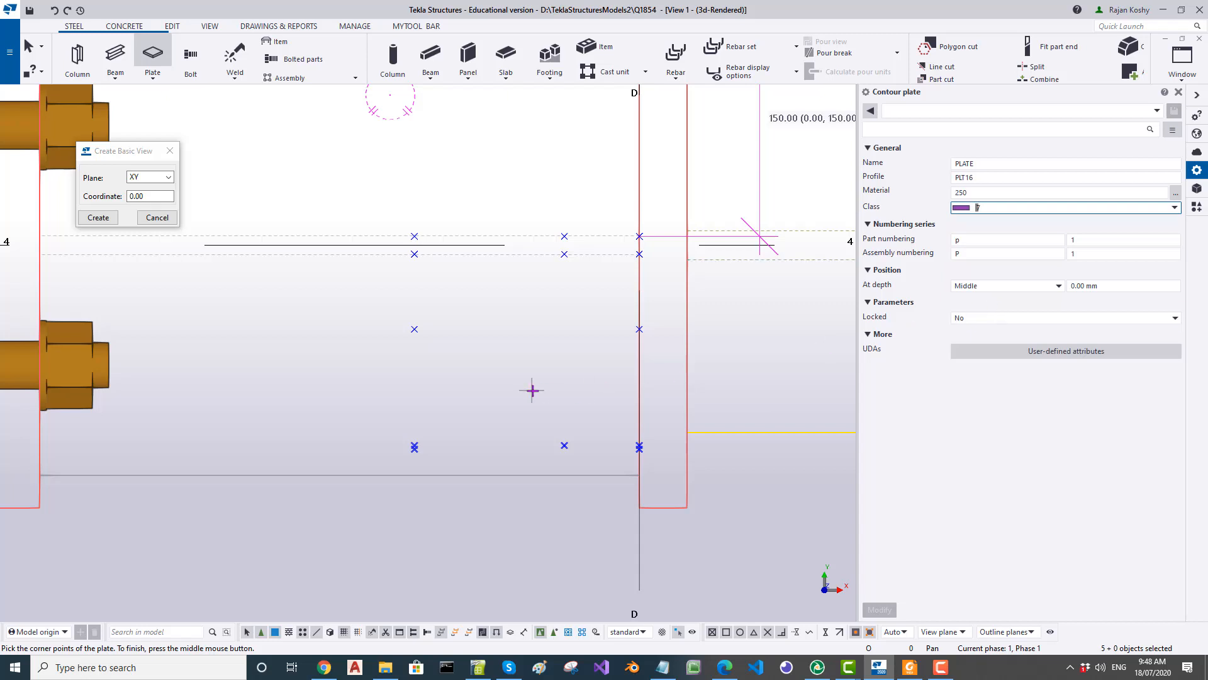
Step: Create the lower stiffener plate through four corner points, 150 mm along the beam from the grid D end plate and 127.55 mm out from the web
{"action": "scroll", "coordinate": [638, 440], "scroll_direction": "up", "scroll_amount": 2}
{"action": "left_click", "coordinate": [641, 448]}
{"action": "left_click", "coordinate": [261, 448]}
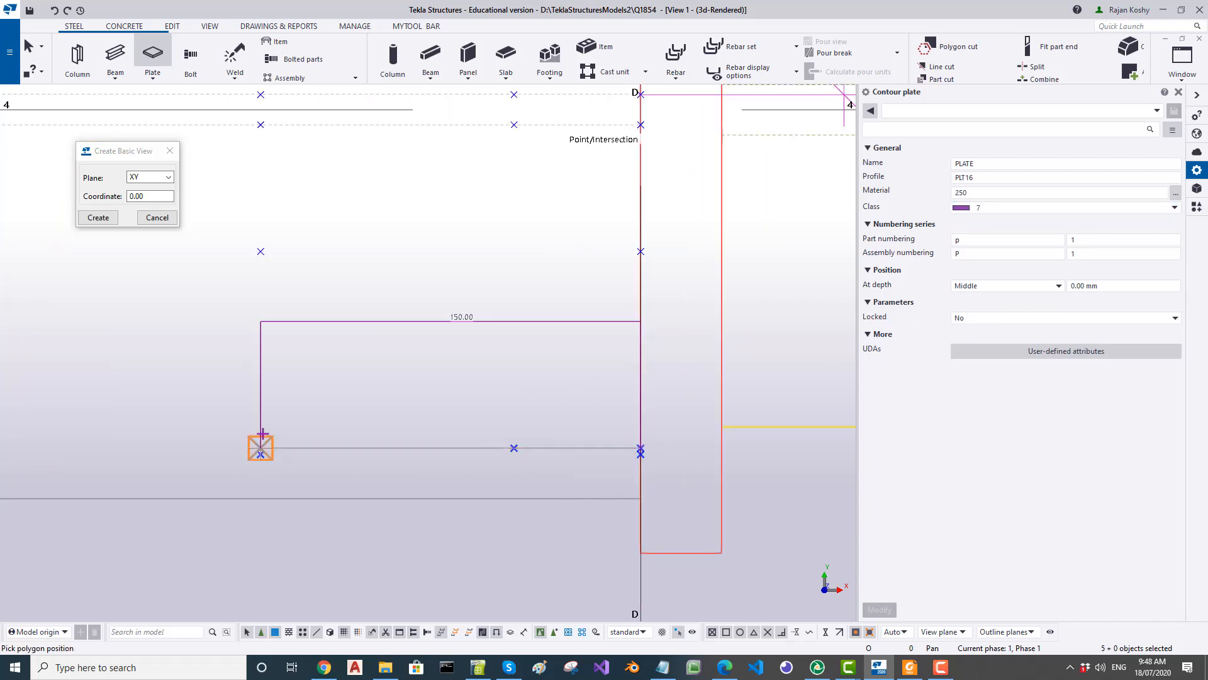
{"action": "left_click", "coordinate": [260, 124]}
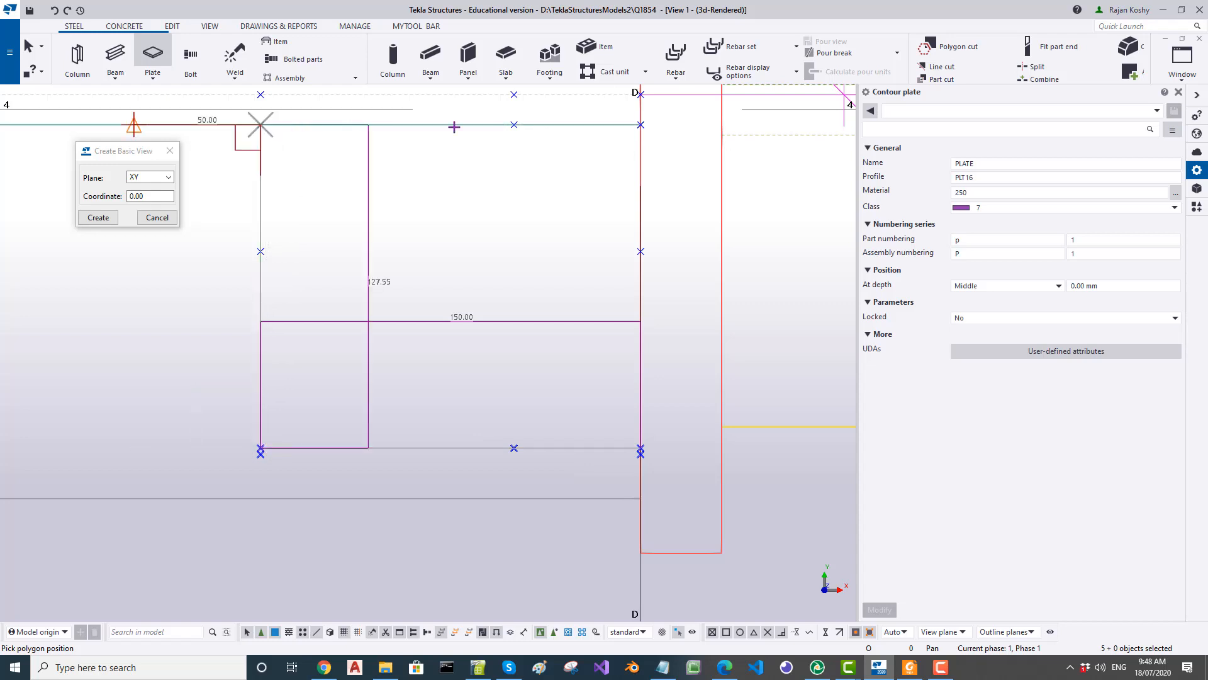
{"action": "left_click", "coordinate": [640, 125]}
{"action": "middle_click", "coordinate": [639, 126]}
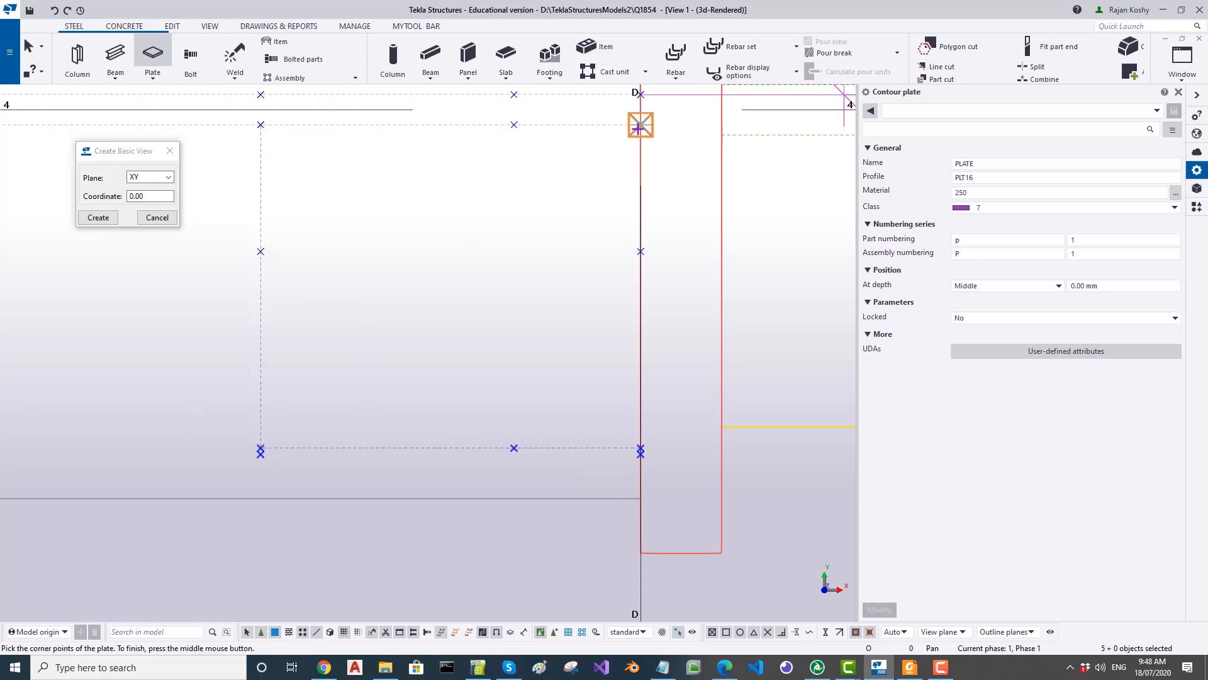
{"action": "scroll", "coordinate": [638, 128], "scroll_direction": "down", "scroll_amount": 3}
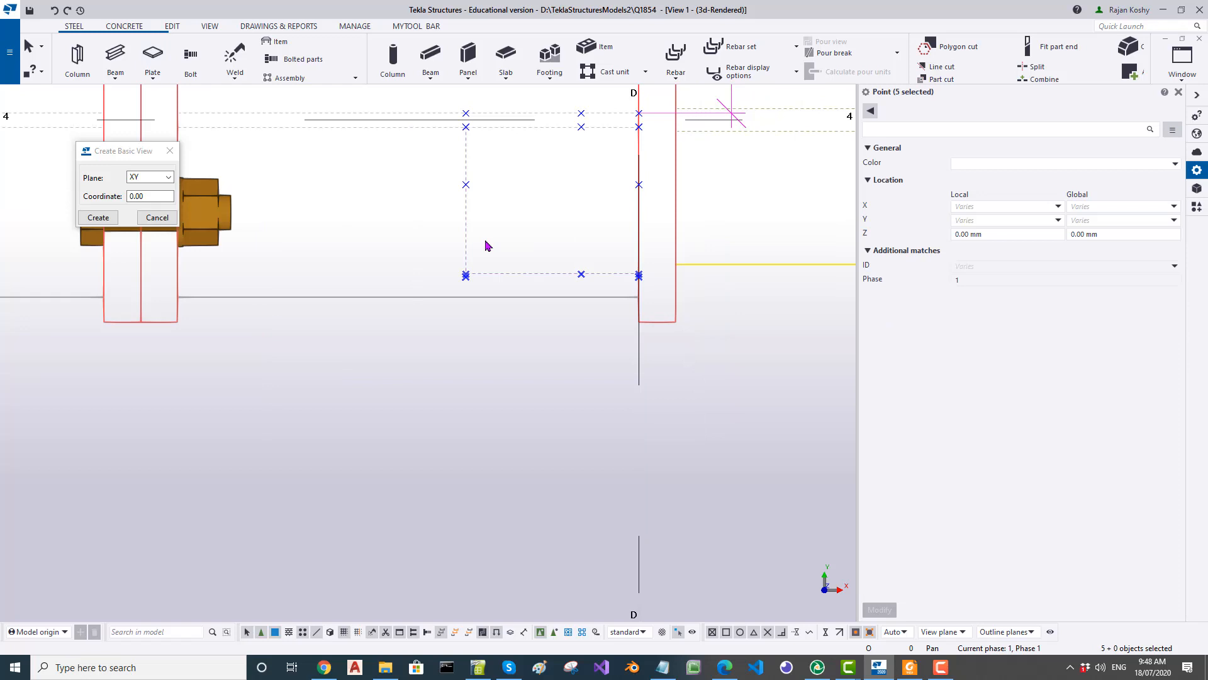
Step: Choose the Line chamfer type for the new stiffener plate's outer corner farthest from the end plate, viewing the parts rendered in 3D
{"action": "key", "text": "ctrl+4"}
{"action": "middle_click_drag", "start_coordinate": [498, 440], "coordinate": [512, 243], "text": "ctrl"}
{"action": "scroll", "coordinate": [517, 404], "scroll_direction": "up", "scroll_amount": 4}
{"action": "left_click", "coordinate": [462, 399]}
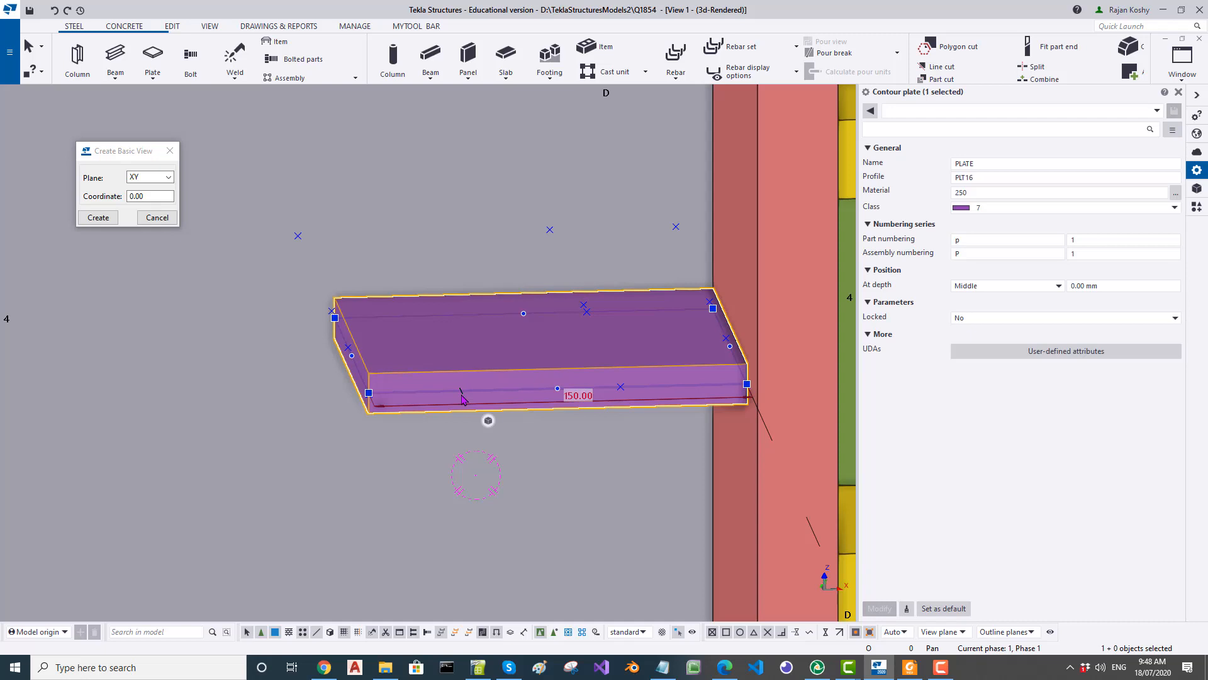
{"action": "left_click", "coordinate": [368, 392]}
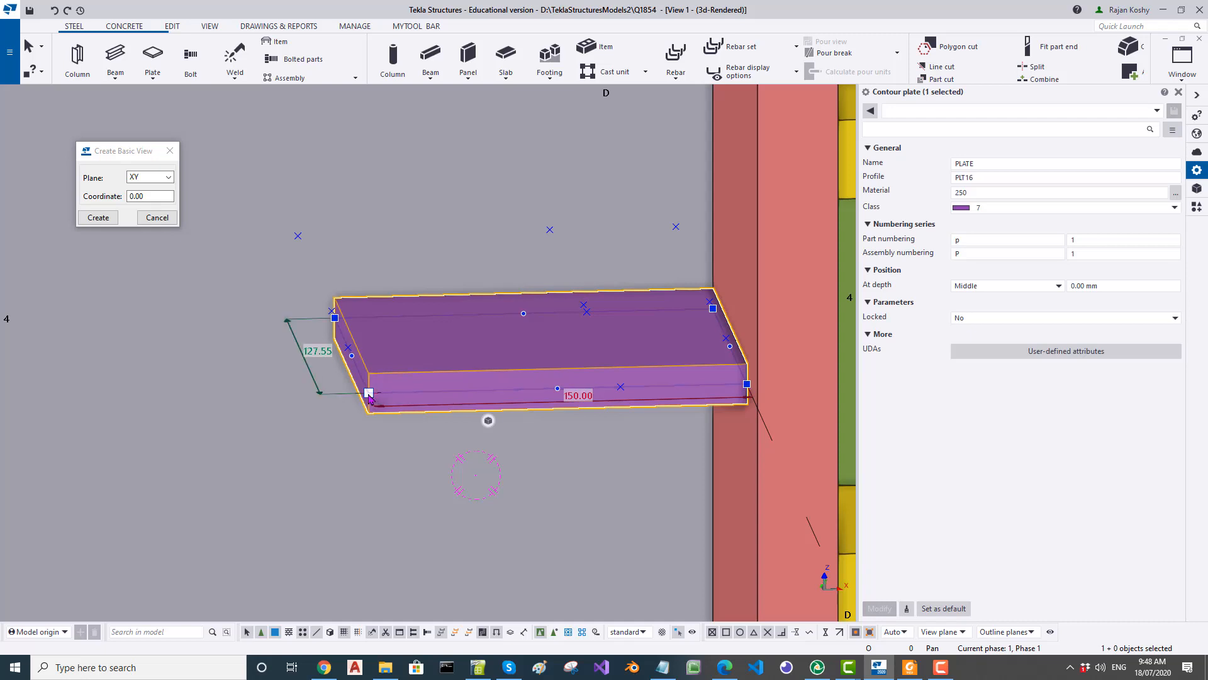
{"action": "left_click", "coordinate": [369, 393]}
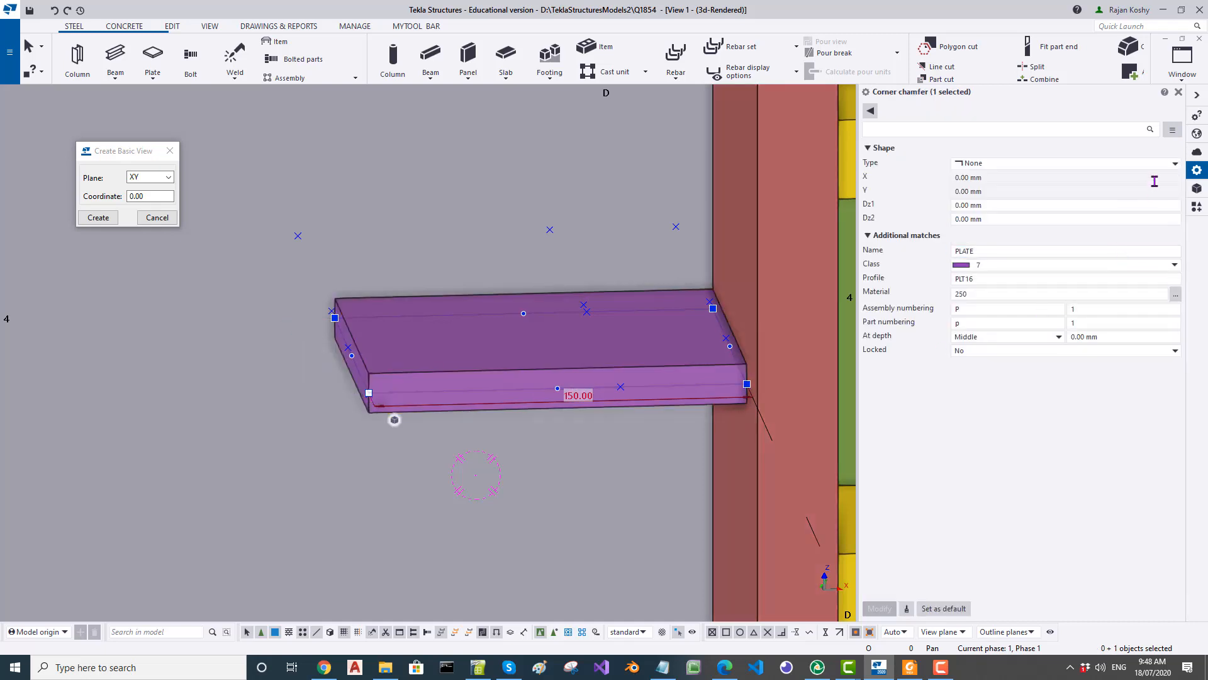
{"action": "left_click", "coordinate": [1174, 167]}
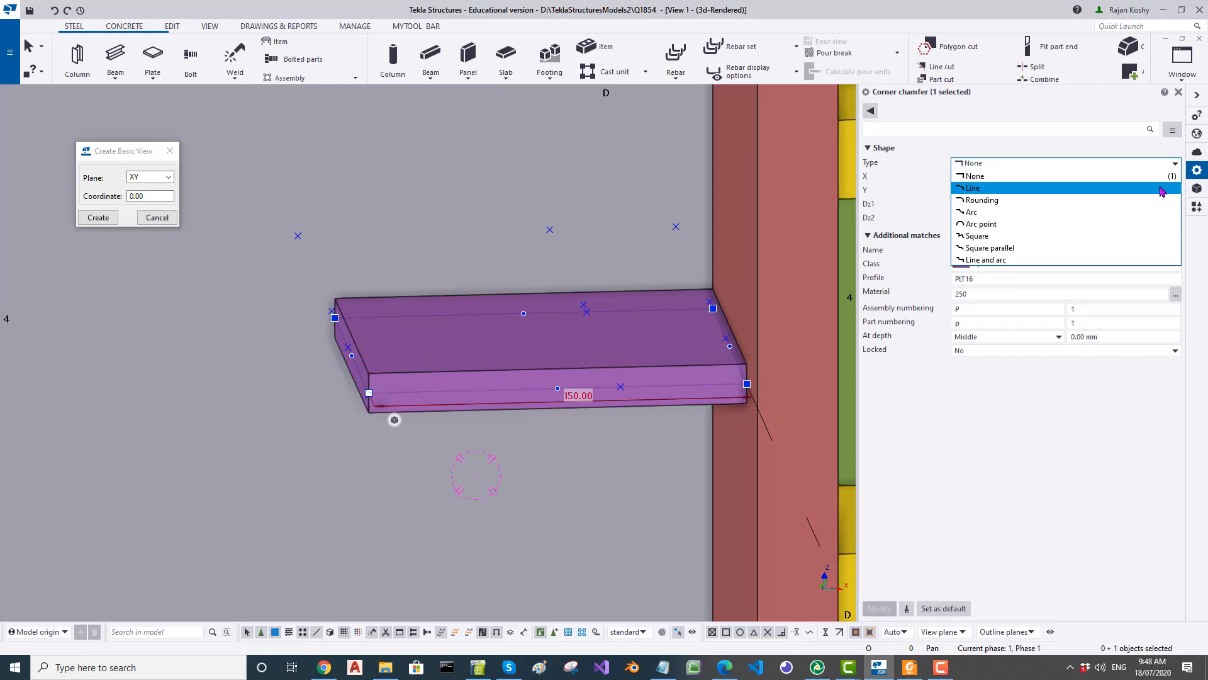
{"action": "left_click", "coordinate": [1163, 188]}
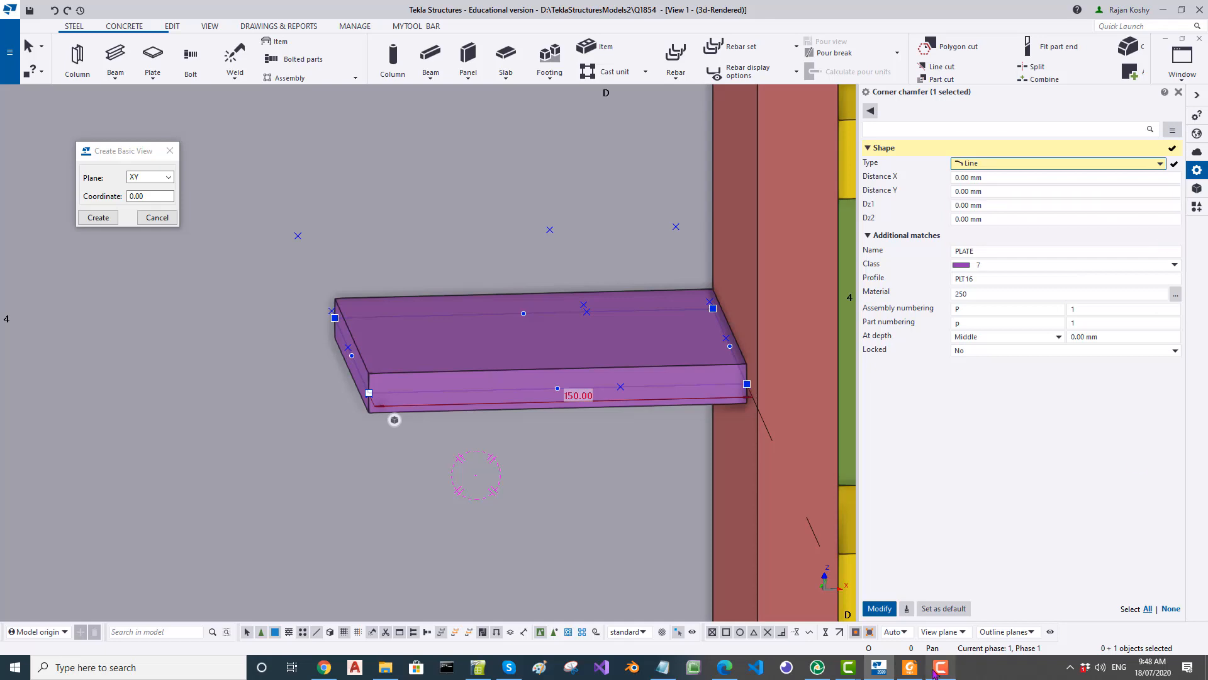
Step: Switch to the tie layout PDF in Foxit Reader and examine the TC1 side and plan views for the stiffener's corner chamfer dimensions
{"action": "left_click", "coordinate": [911, 667]}
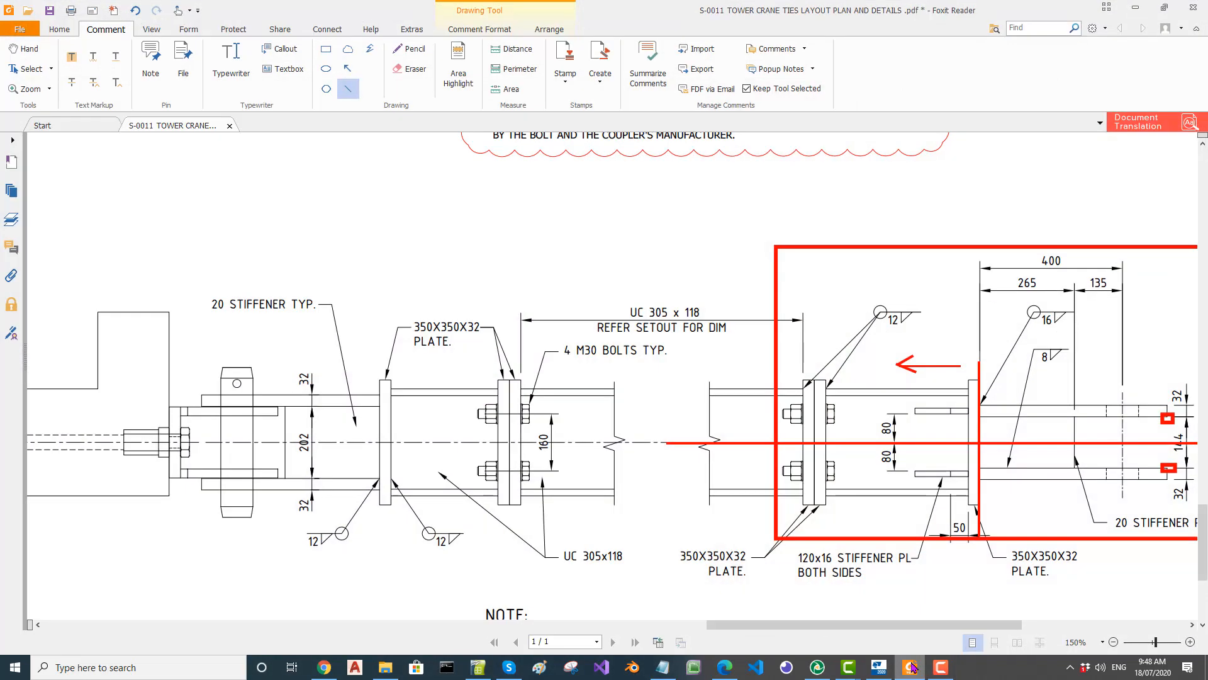
{"action": "scroll", "coordinate": [841, 434], "scroll_direction": "down", "scroll_amount": 3}
{"action": "scroll", "coordinate": [841, 434], "scroll_direction": "down", "scroll_amount": 4, "text": "ctrl"}
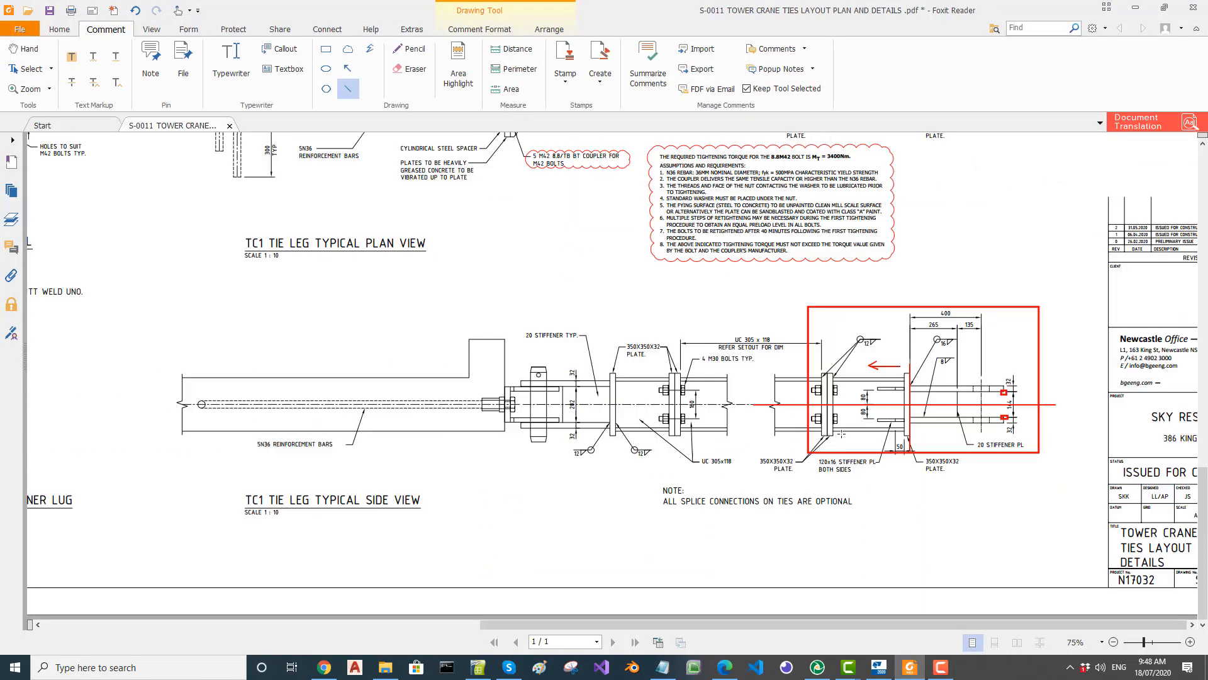
{"action": "scroll", "coordinate": [841, 434], "scroll_direction": "up", "scroll_amount": 4, "text": "ctrl"}
{"action": "scroll", "coordinate": [841, 434], "scroll_direction": "down", "scroll_amount": 2}
{"action": "scroll", "coordinate": [841, 434], "scroll_direction": "down", "scroll_amount": 3, "text": "ctrl"}
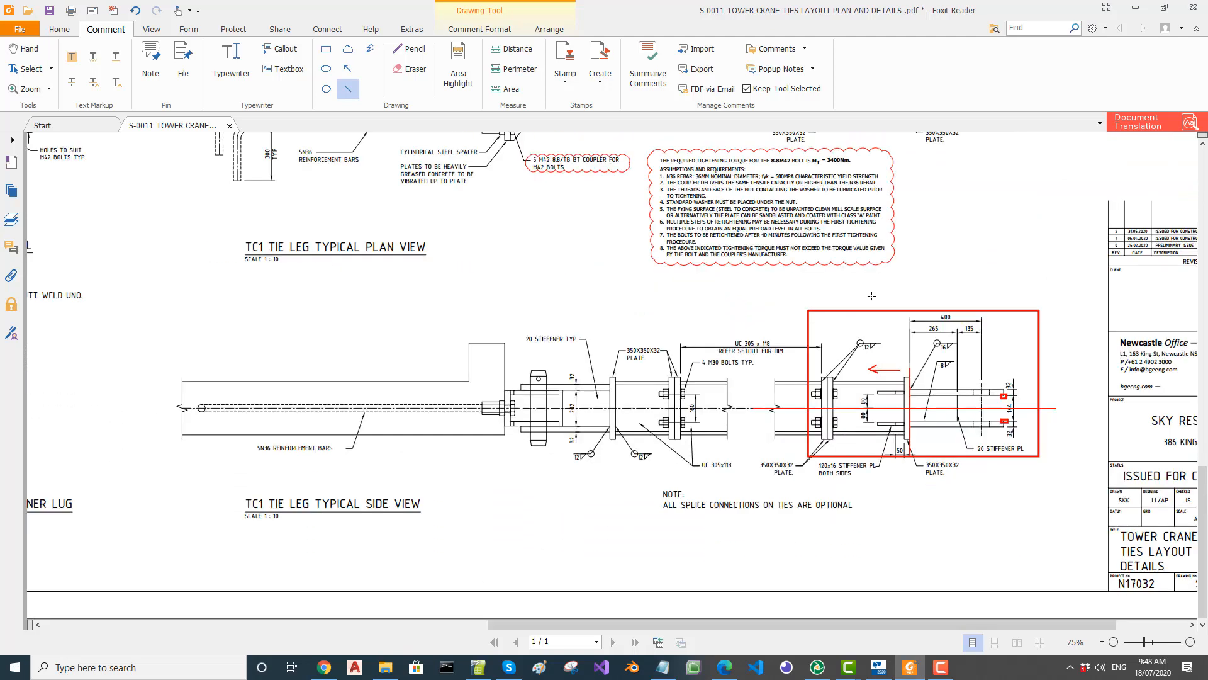
{"action": "scroll", "coordinate": [842, 434], "scroll_direction": "up", "scroll_amount": 2}
{"action": "scroll", "coordinate": [872, 296], "scroll_direction": "up", "scroll_amount": 2}
{"action": "scroll", "coordinate": [880, 192], "scroll_direction": "up", "scroll_amount": 3, "text": "ctrl"}
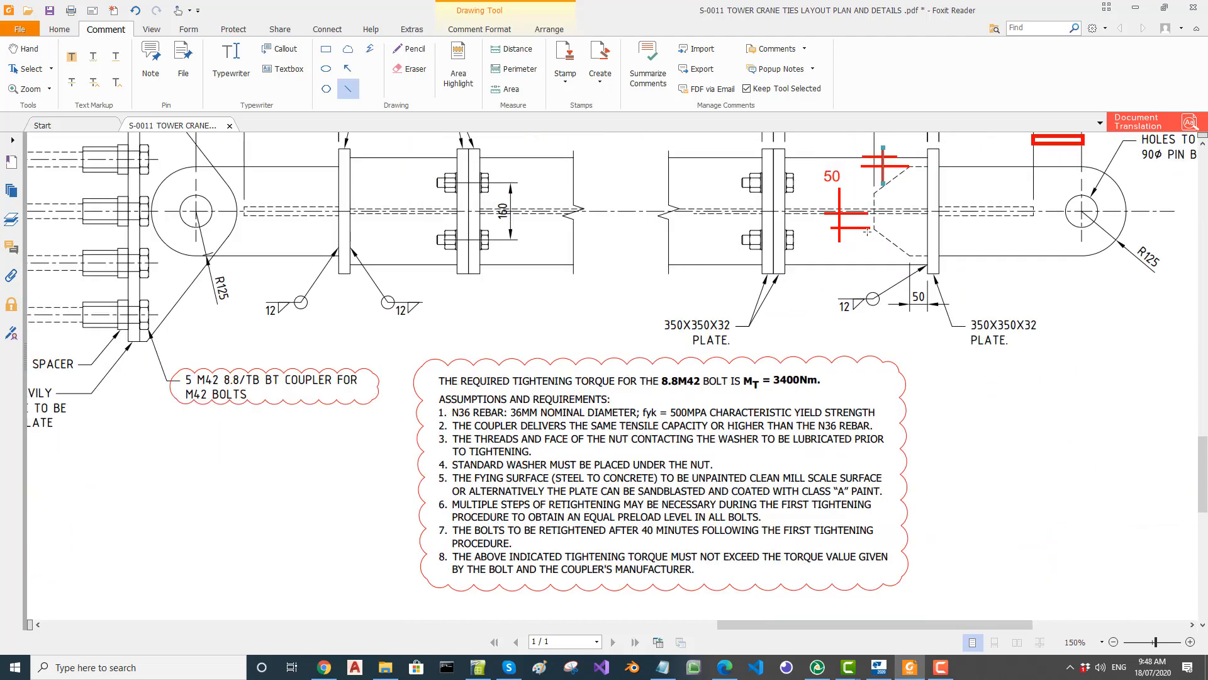
{"action": "scroll", "coordinate": [928, 253], "scroll_direction": "up", "scroll_amount": 2}
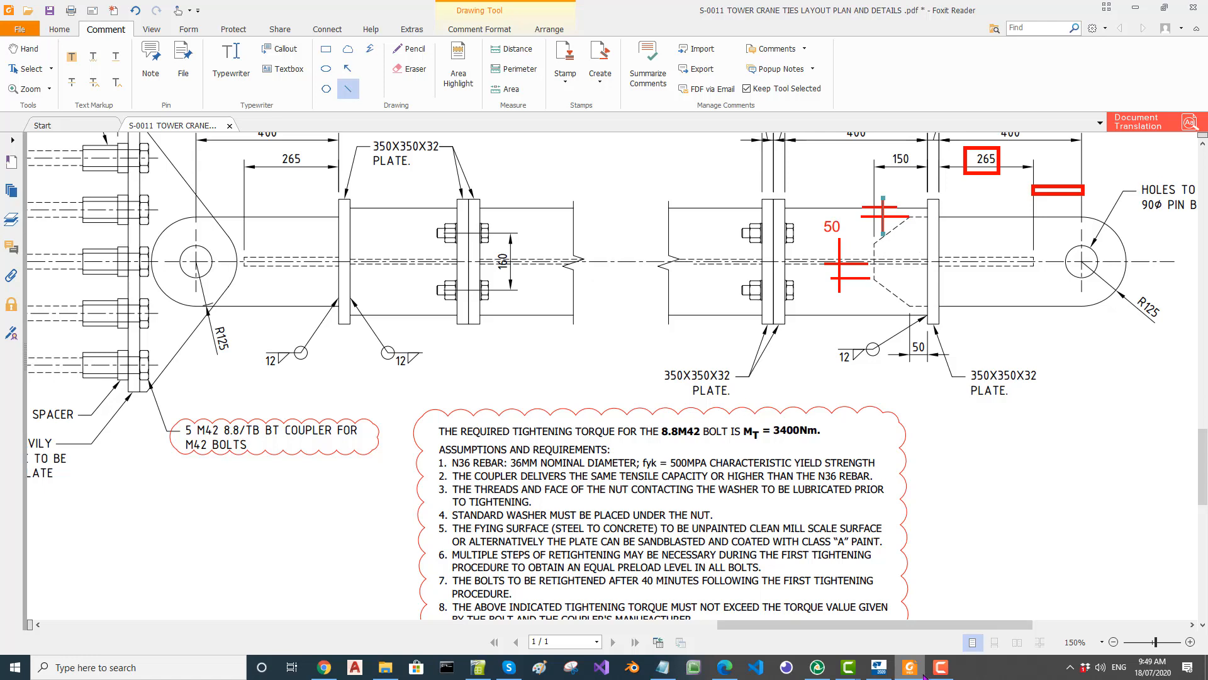
{"action": "mouse_move", "coordinate": [886, 674]}
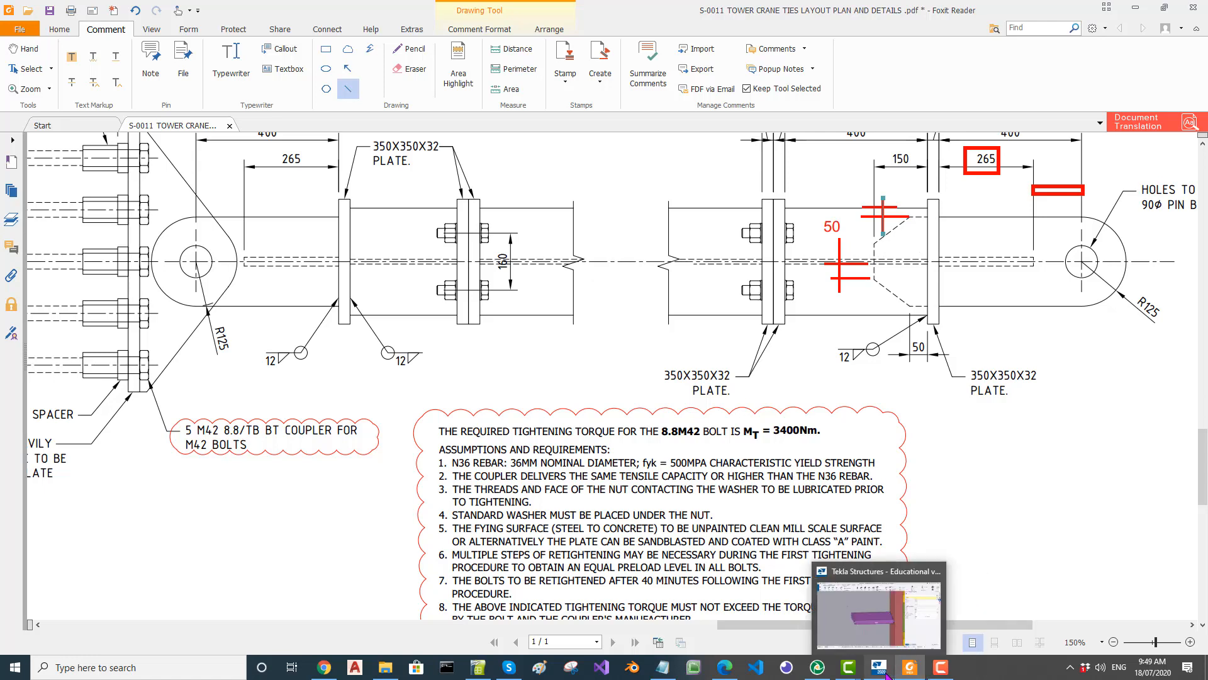
Step: Switch back to Tekla Structures and set the stiffener corner's line chamfer distances X and Y to 100 mm each
{"action": "left_click", "coordinate": [887, 674]}
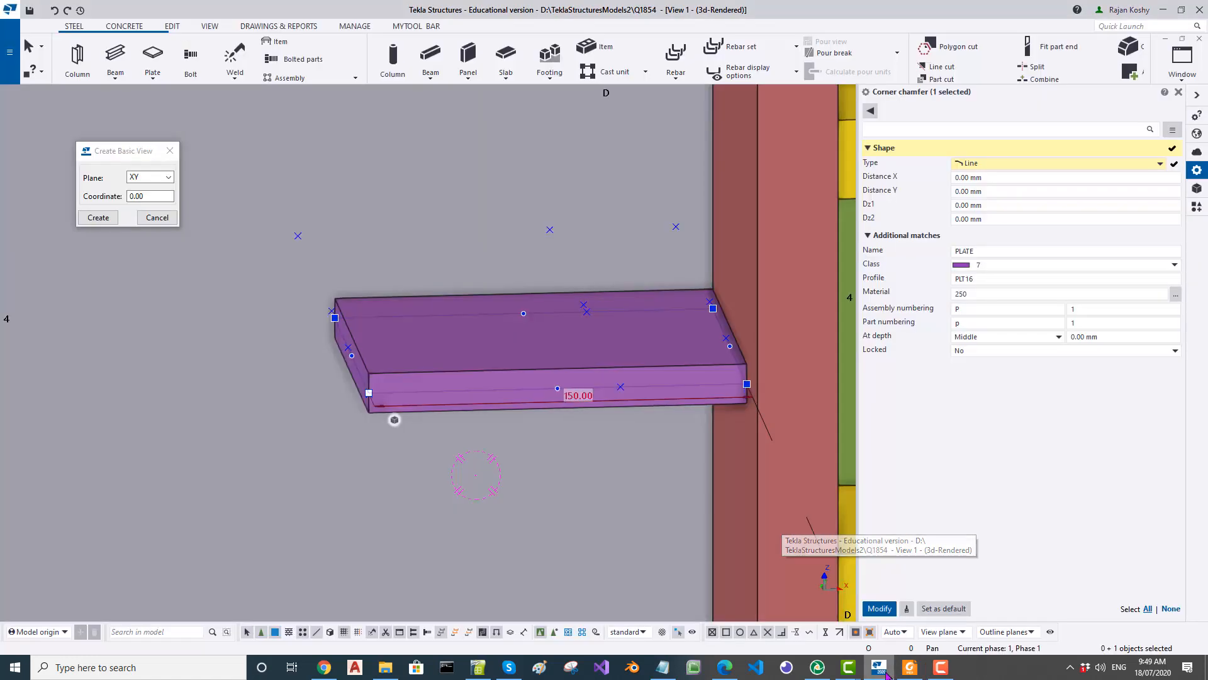
{"action": "left_click", "coordinate": [995, 181]}
{"action": "type", "text": "100"}
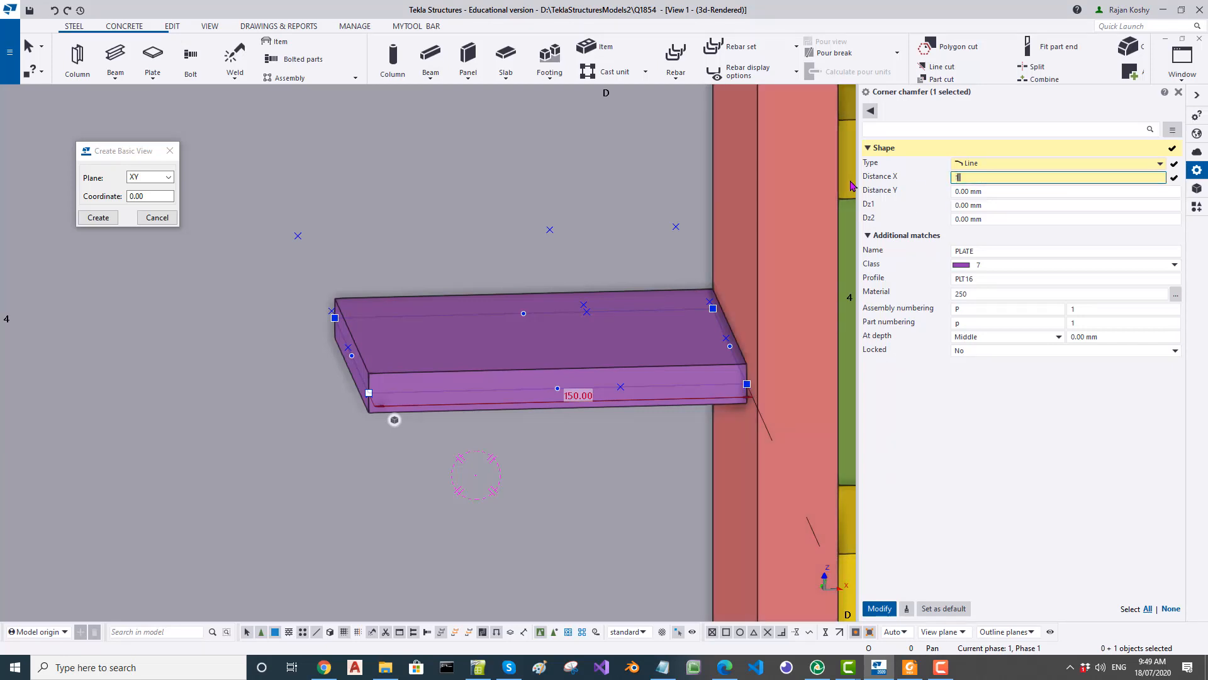
{"action": "left_click", "coordinate": [1003, 192]}
{"action": "left_click_drag", "start_coordinate": [1003, 193], "coordinate": [879, 197]}
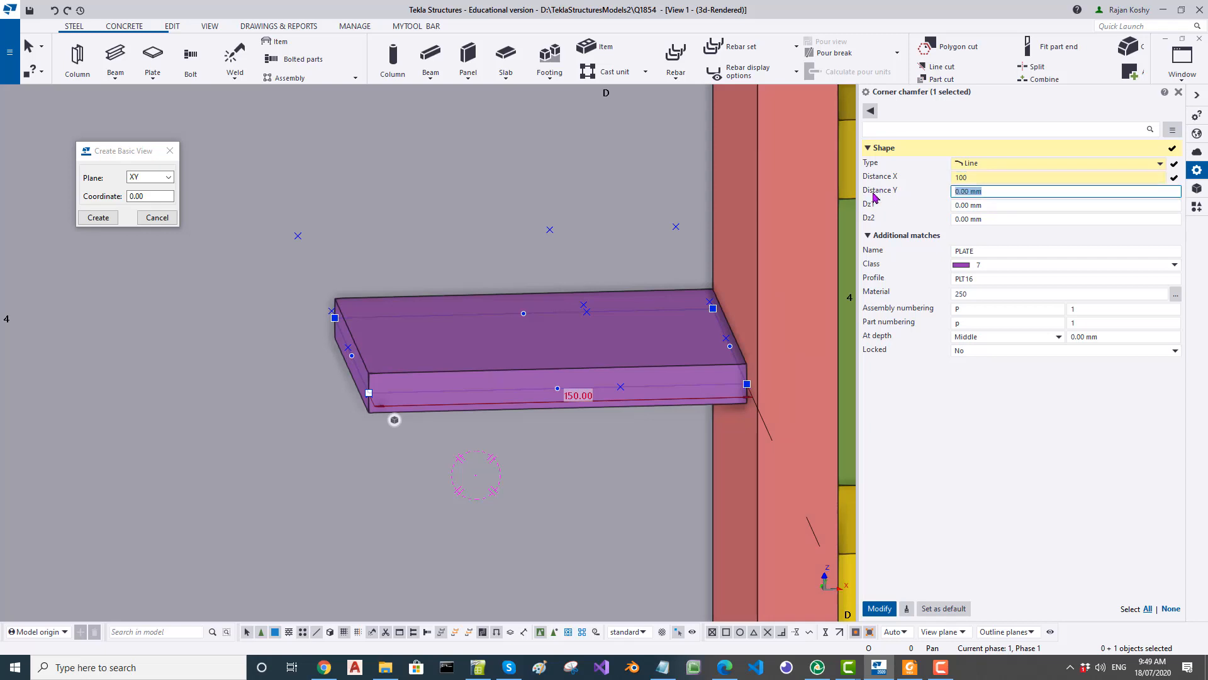
{"action": "type", "text": "100"}
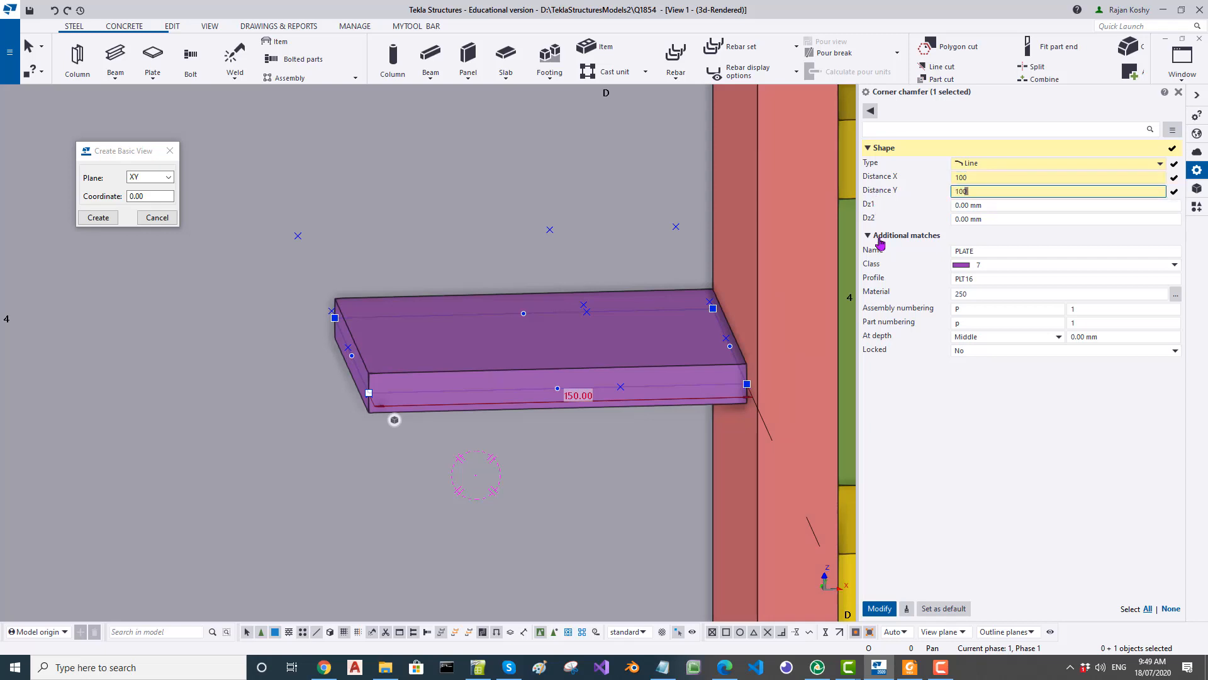
{"action": "left_click", "coordinate": [879, 609]}
Step: Create a two-point view along the beam's web centreline on grid line 4 and display it as a plane view
{"action": "mouse_move", "coordinate": [564, 361]}
{"action": "middle_mouse_down", "text": "ctrl"}
{"action": "mouse_move", "coordinate": [570, 475]}
{"action": "mouse_move", "coordinate": [583, 438]}
{"action": "mouse_move", "coordinate": [565, 376]}
{"action": "middle_mouse_up", "text": "ctrl"}
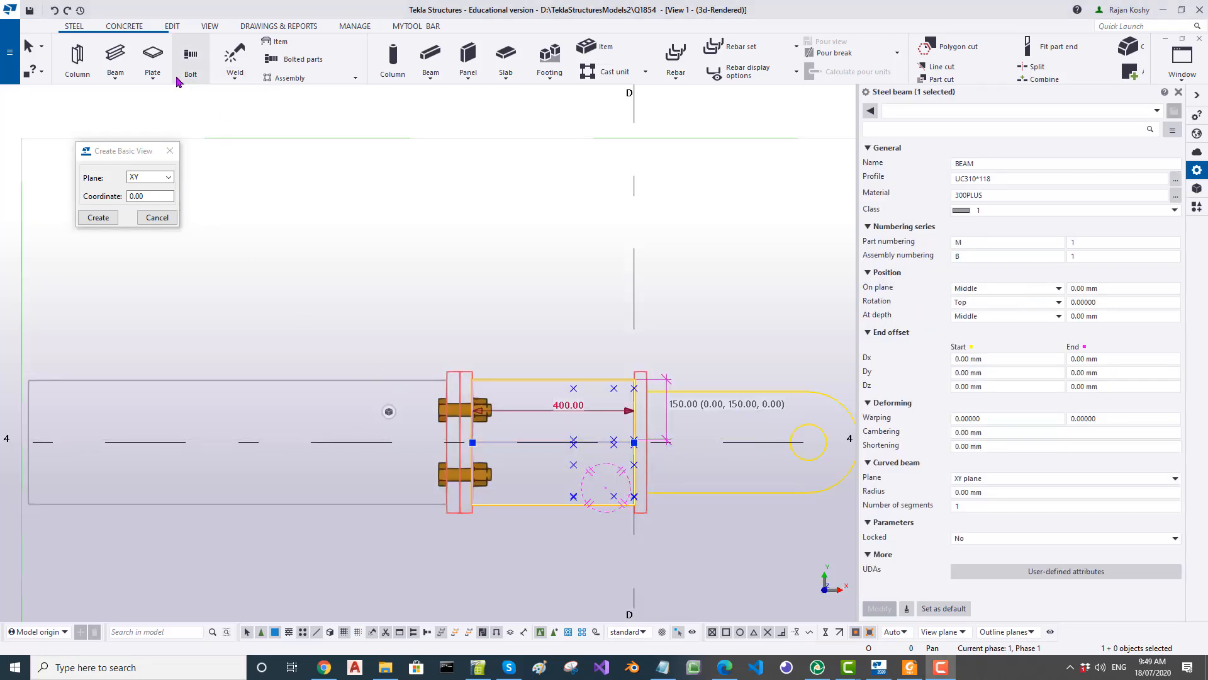
{"action": "left_click", "coordinate": [206, 26]}
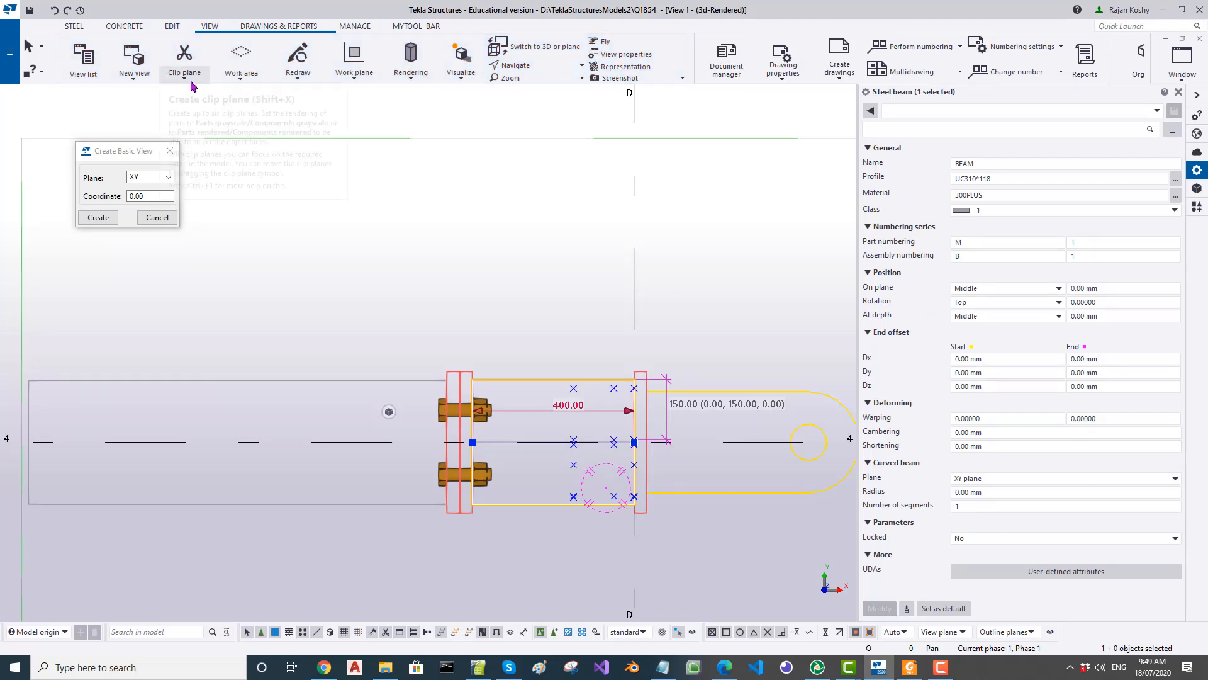
{"action": "left_click", "coordinate": [134, 63]}
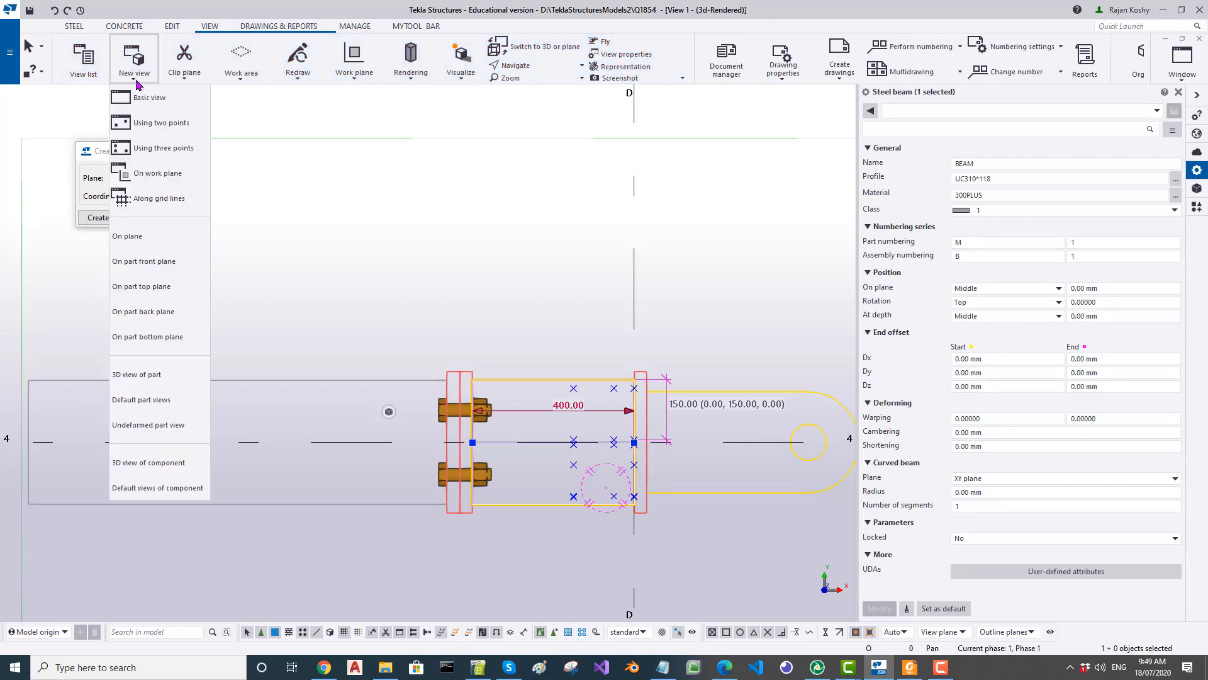
{"action": "left_click", "coordinate": [151, 122]}
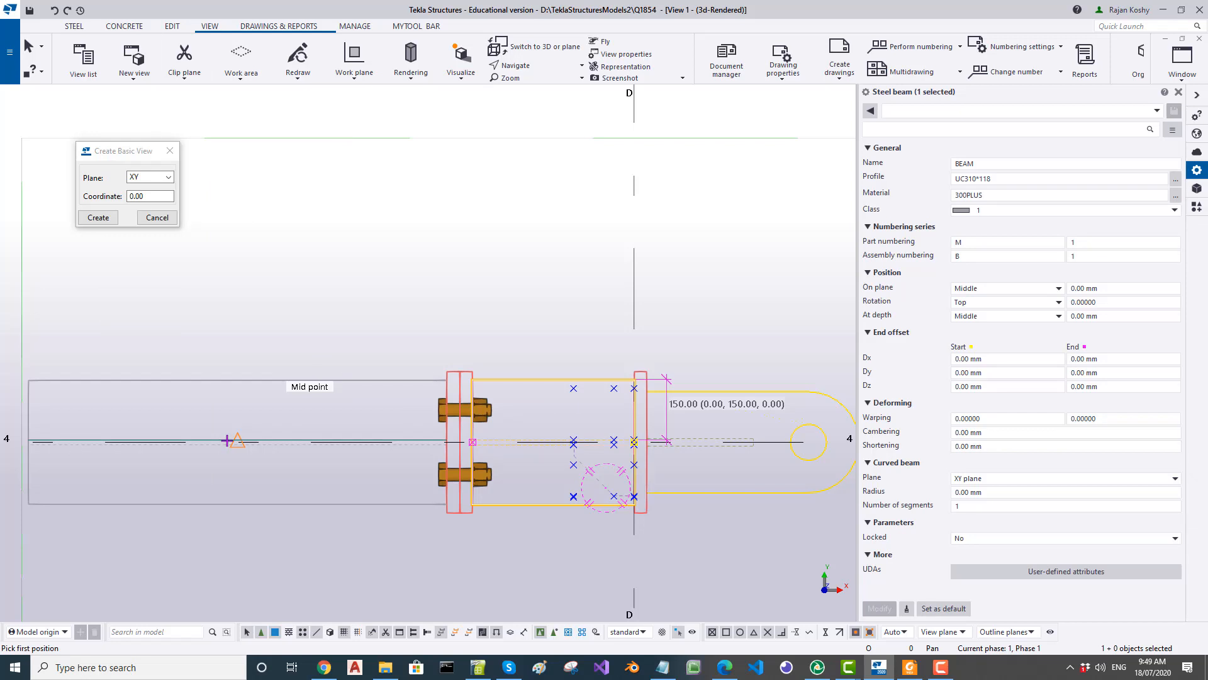
{"action": "scroll", "coordinate": [272, 446], "scroll_direction": "up", "scroll_amount": 5}
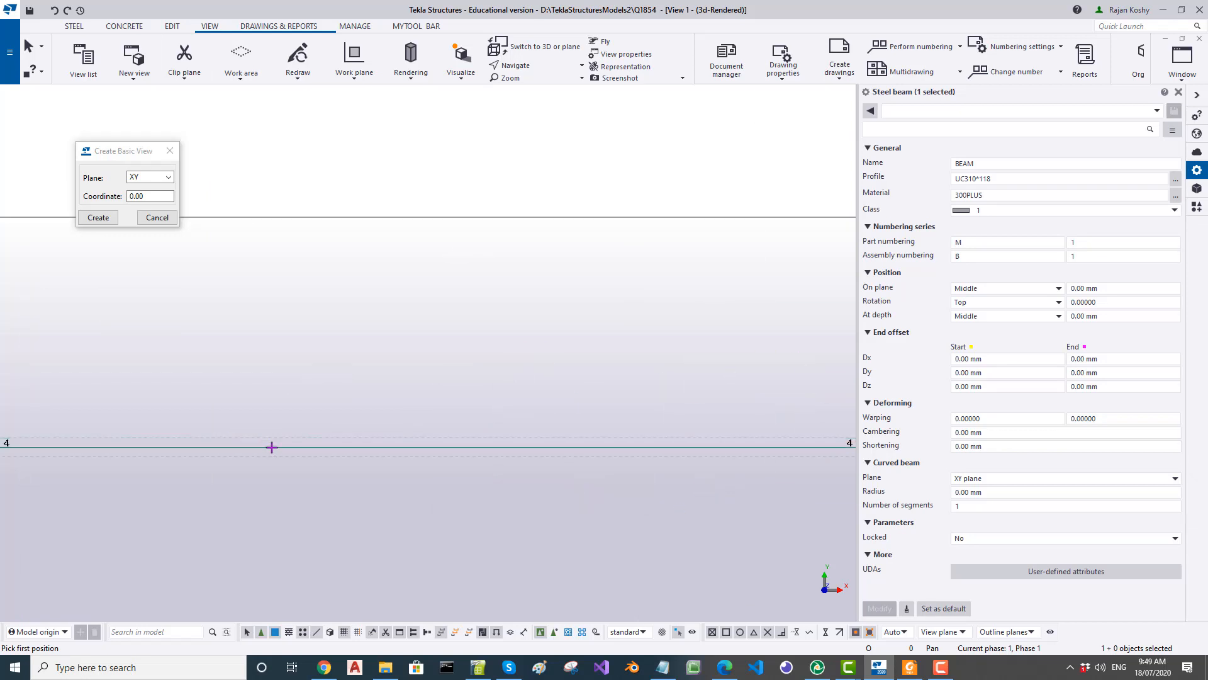
{"action": "left_click", "coordinate": [828, 637]}
{"action": "left_click", "coordinate": [310, 447]}
{"action": "key", "text": "Escape"}
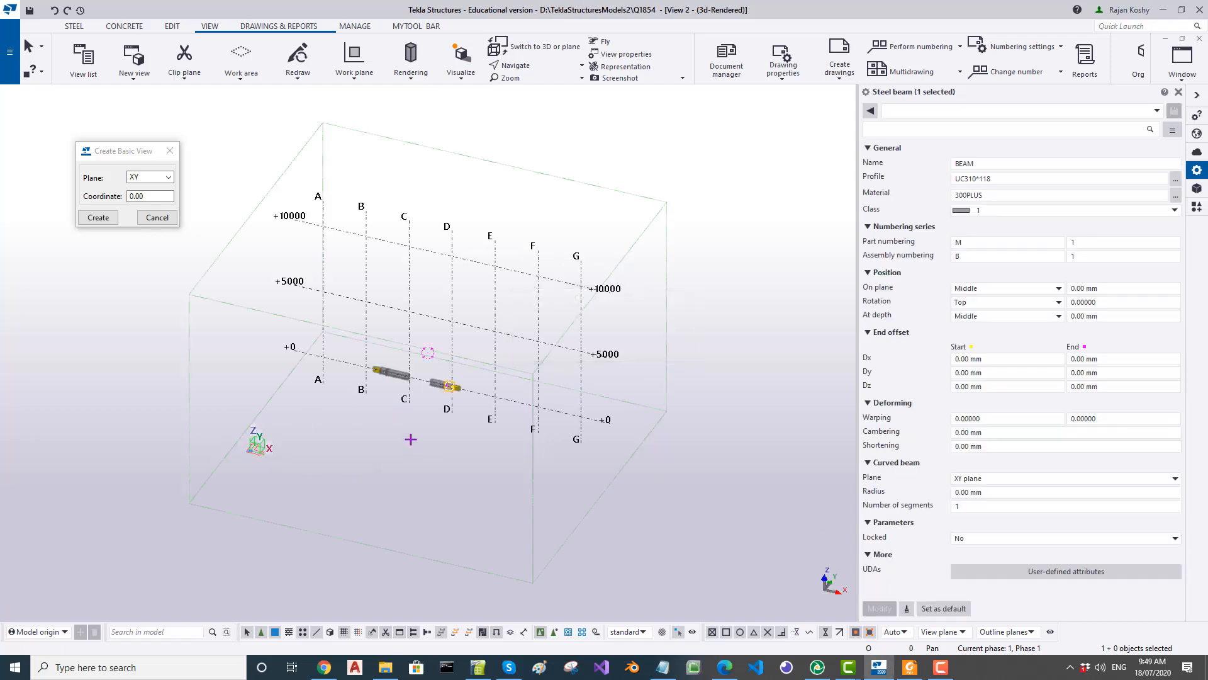
{"action": "key", "text": "ctrl+p"}
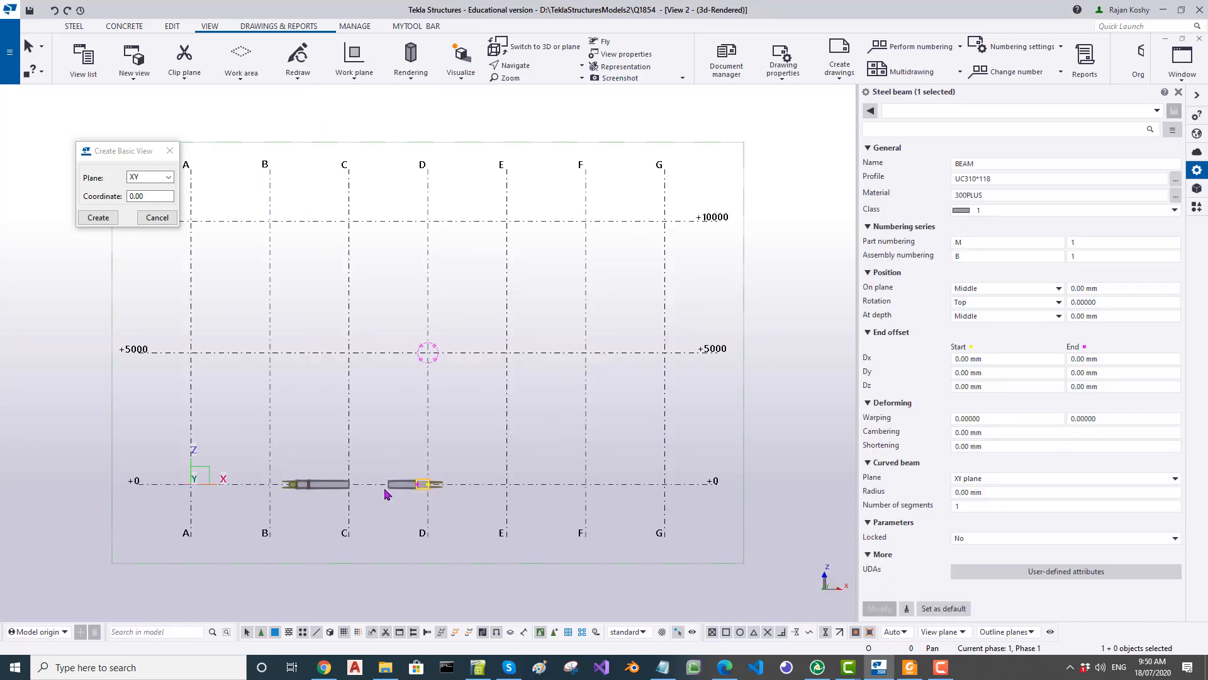
{"action": "scroll", "coordinate": [386, 494], "scroll_direction": "up", "scroll_amount": 6}
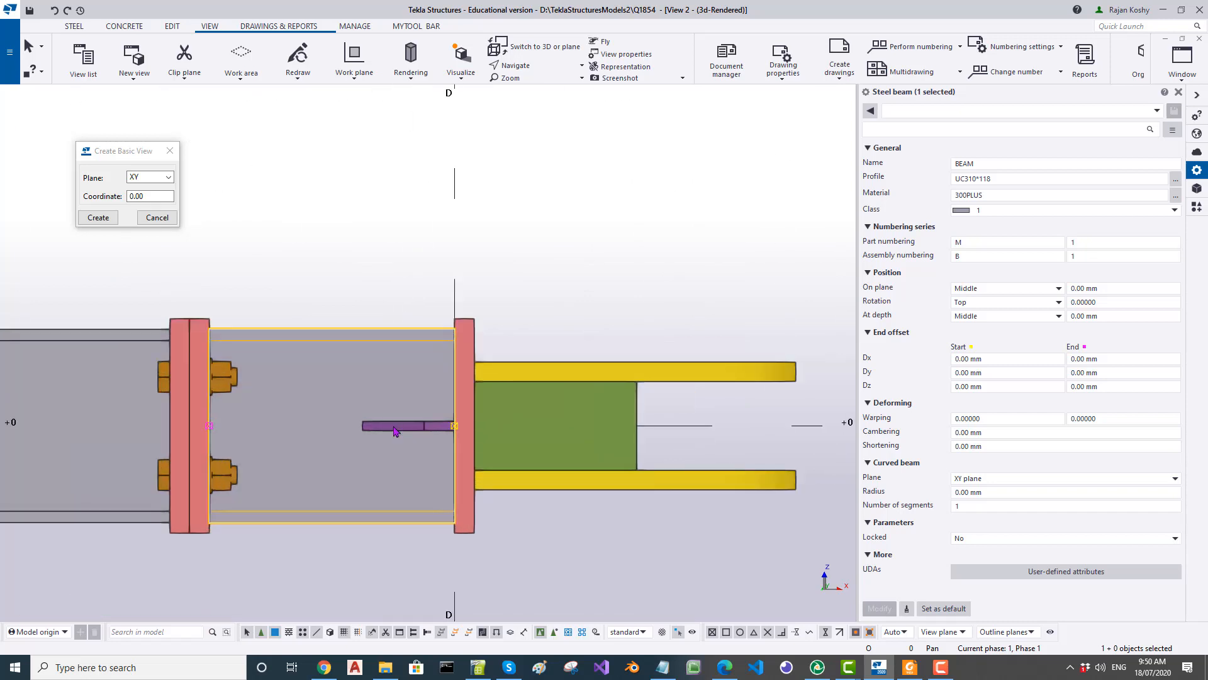
Step: Select the stiffener plate, switch to the tie layout PDF in Foxit Reader and examine the leg's side view for the stiffener spacing
{"action": "left_click", "coordinate": [395, 428]}
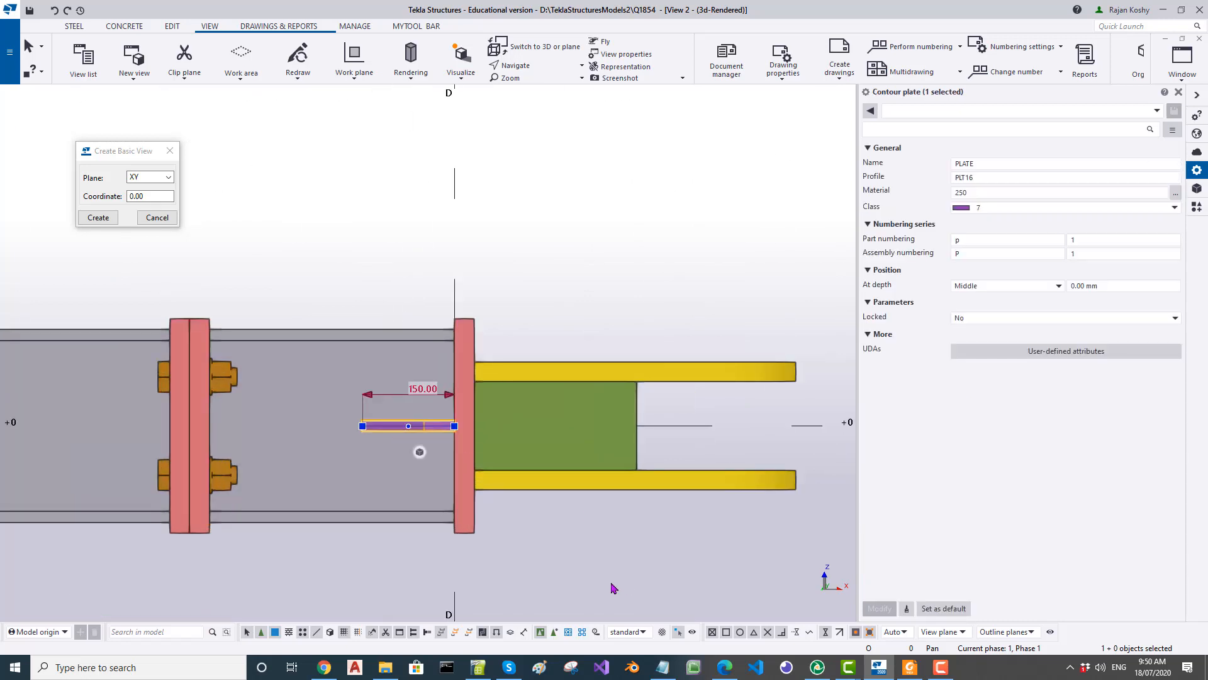
{"action": "left_click", "coordinate": [912, 673]}
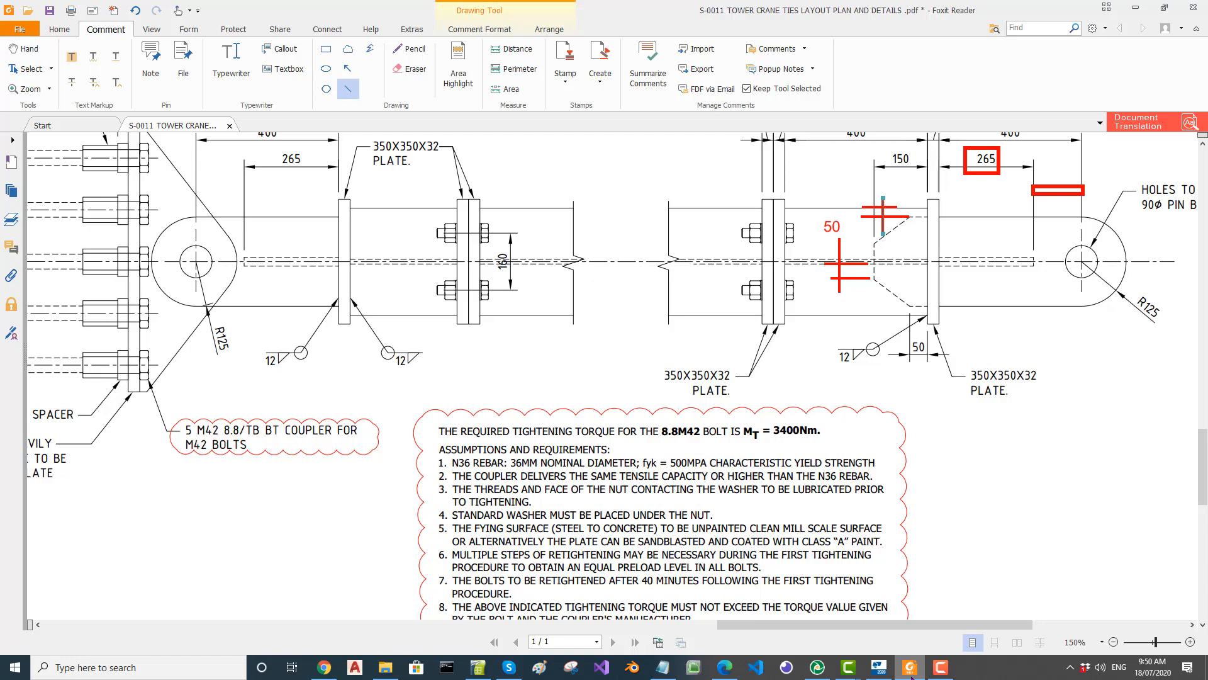
{"action": "scroll", "coordinate": [963, 457], "scroll_direction": "down", "scroll_amount": 5, "text": "ctrl"}
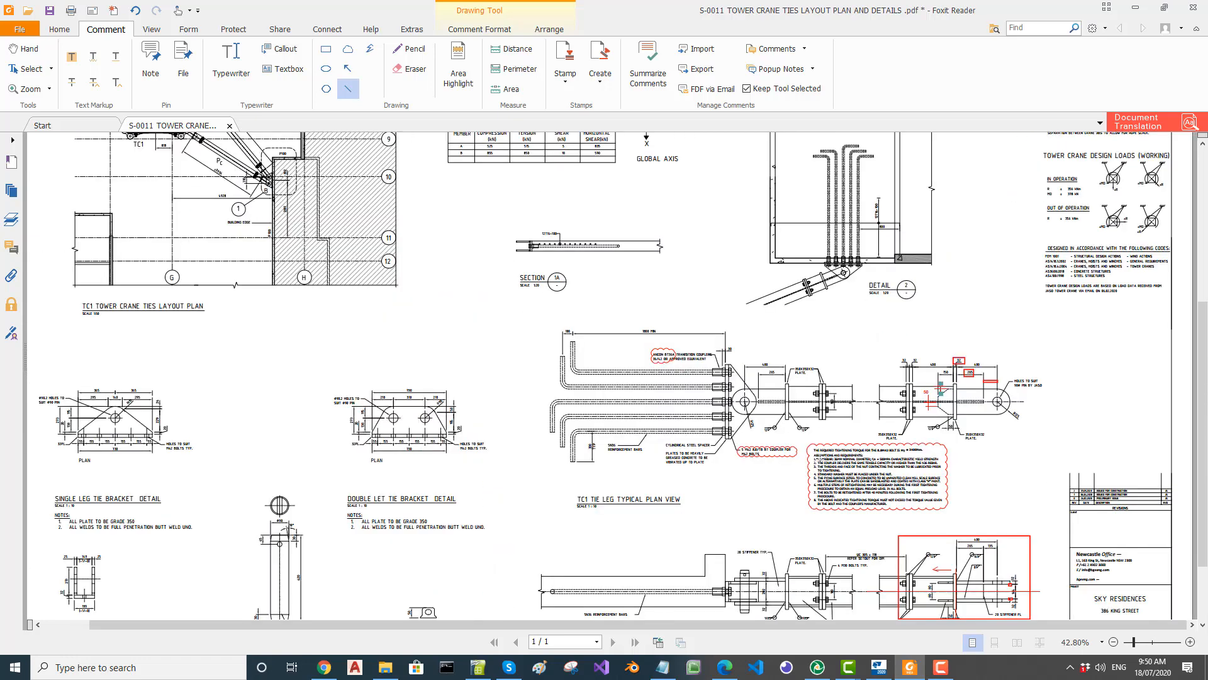
{"action": "scroll", "coordinate": [952, 529], "scroll_direction": "down", "scroll_amount": 1}
{"action": "scroll", "coordinate": [952, 528], "scroll_direction": "up", "scroll_amount": 4, "text": "ctrl"}
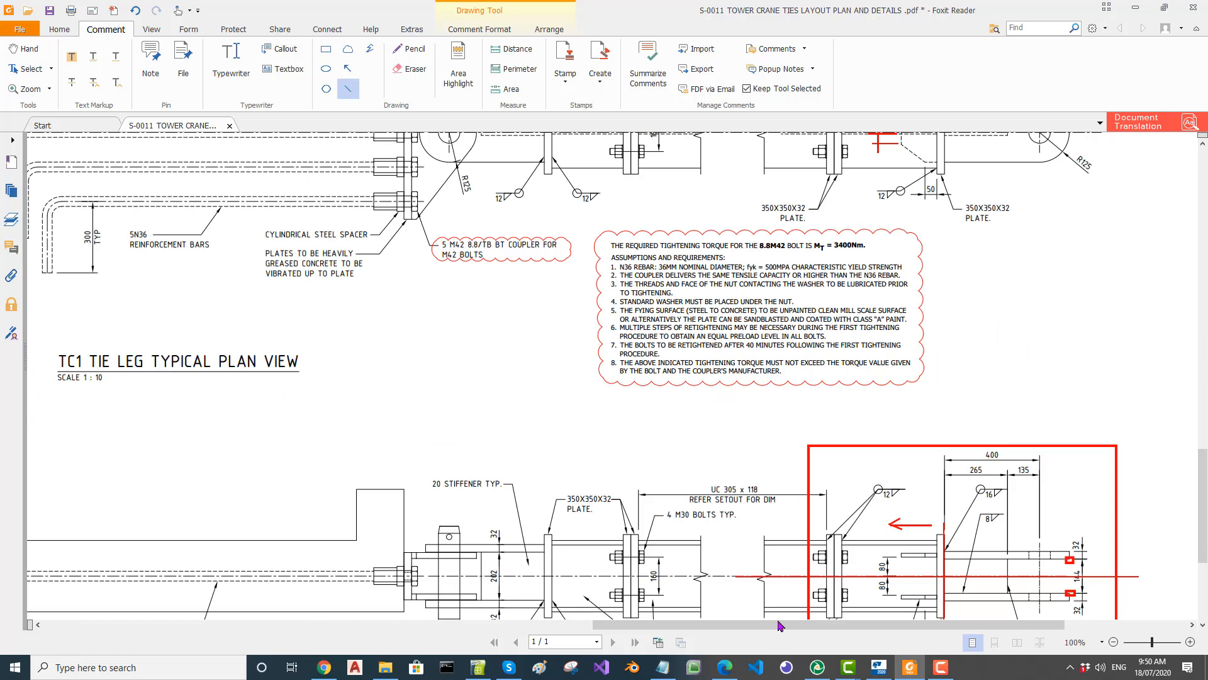
Step: Return to Tekla Structures and try a linear move of the stiffener plate with dX 0, dY 0 and dZ 8 mm
{"action": "left_click", "coordinate": [889, 672]}
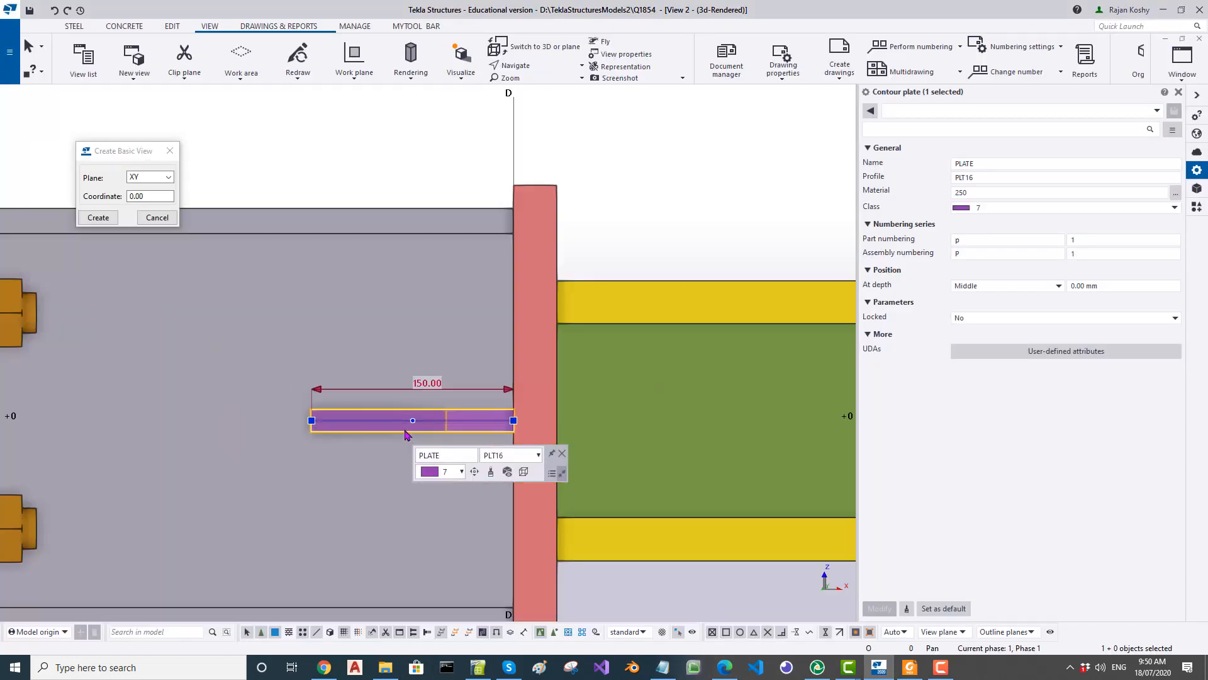
{"action": "scroll", "coordinate": [406, 434], "scroll_direction": "up", "scroll_amount": 1}
{"action": "scroll", "coordinate": [380, 403], "scroll_direction": "down", "scroll_amount": 2}
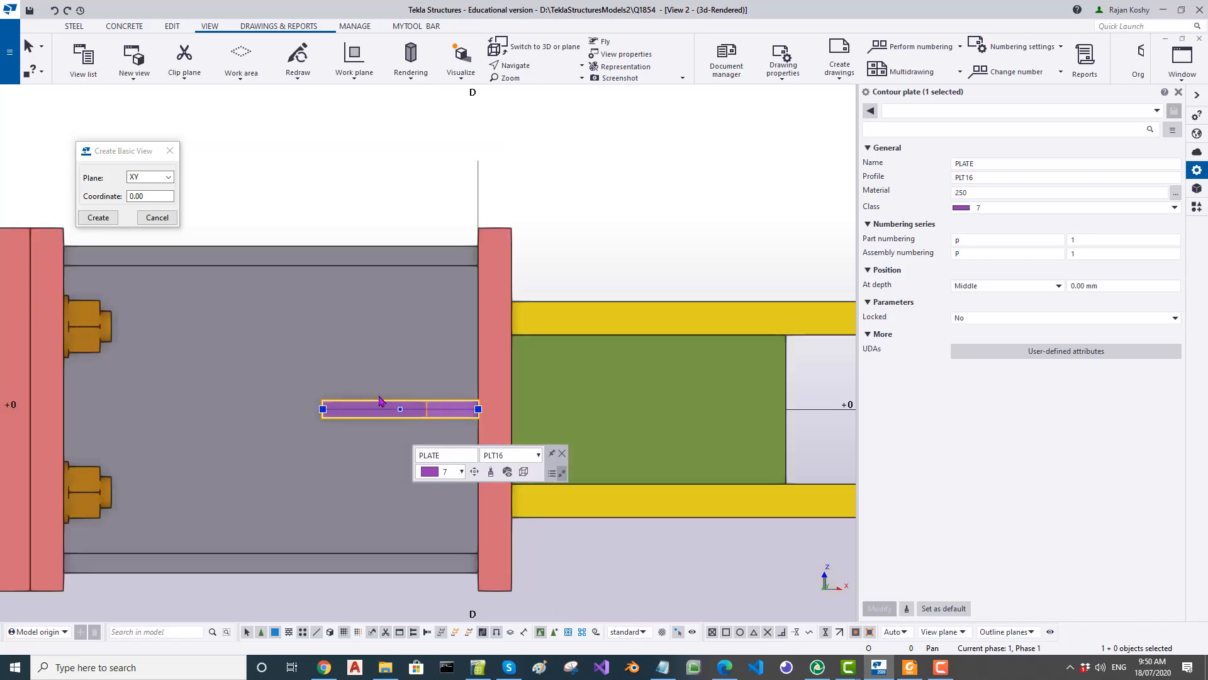
{"action": "scroll", "coordinate": [380, 403], "scroll_direction": "up", "scroll_amount": 2}
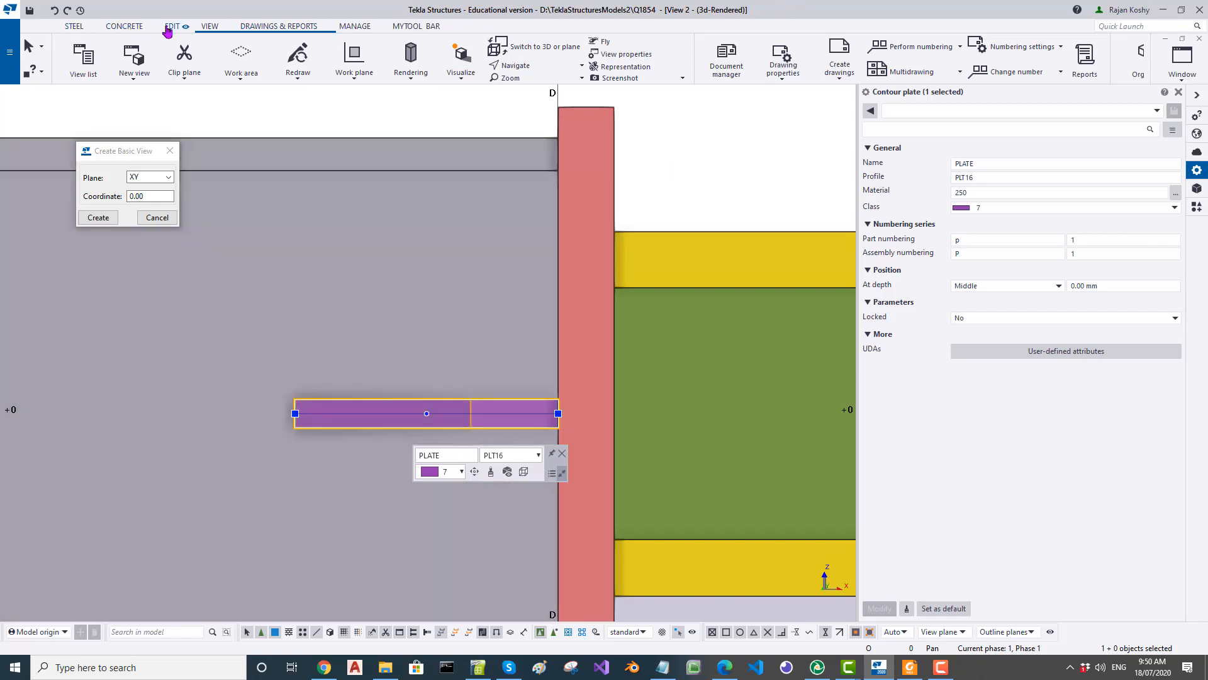
{"action": "left_click", "coordinate": [170, 27]}
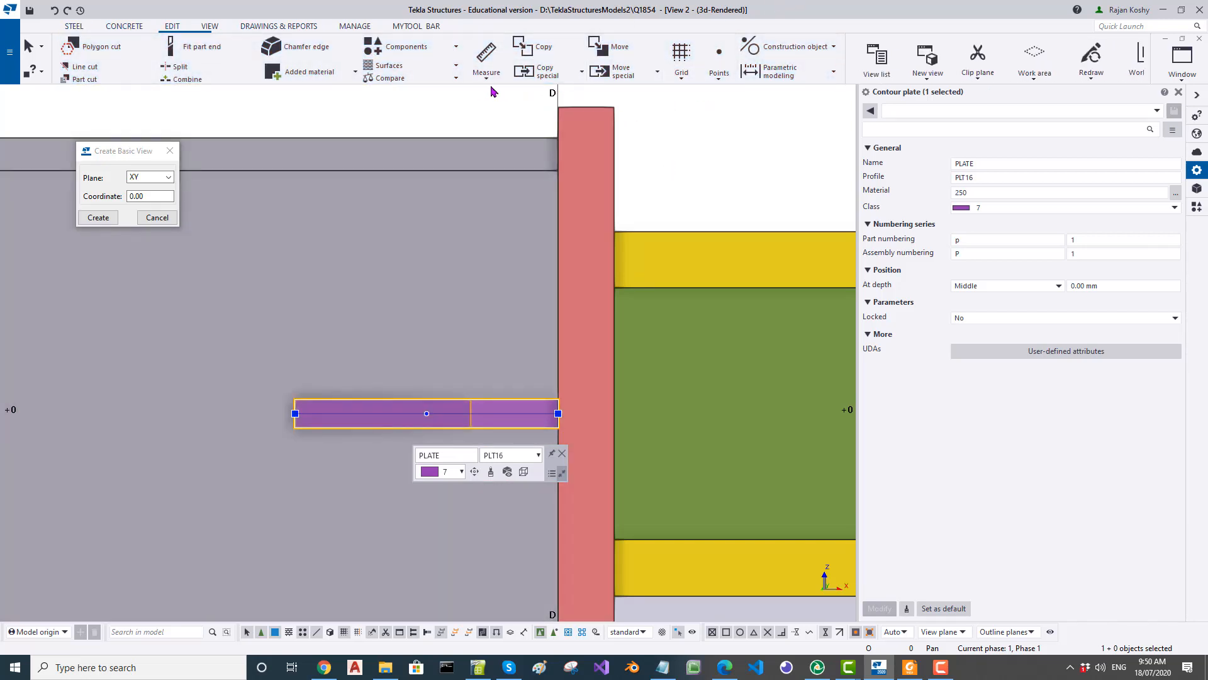
{"action": "left_click", "coordinate": [655, 74]}
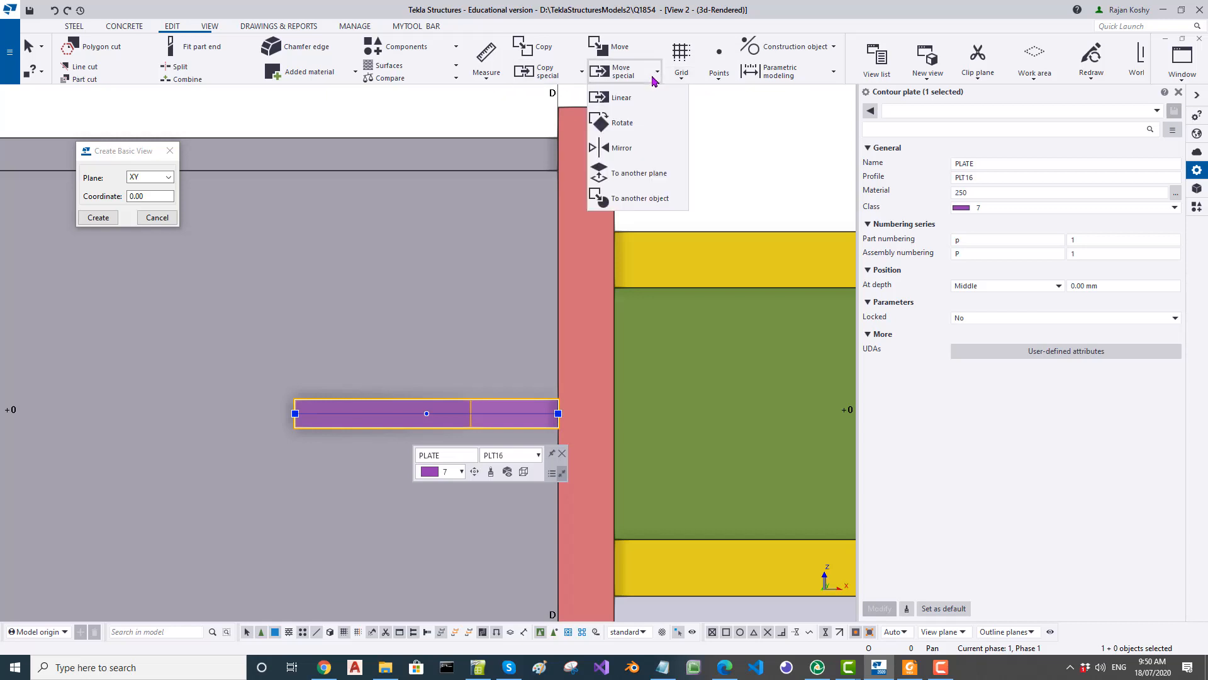
{"action": "left_click", "coordinate": [640, 95]}
{"action": "left_click", "coordinate": [686, 248]}
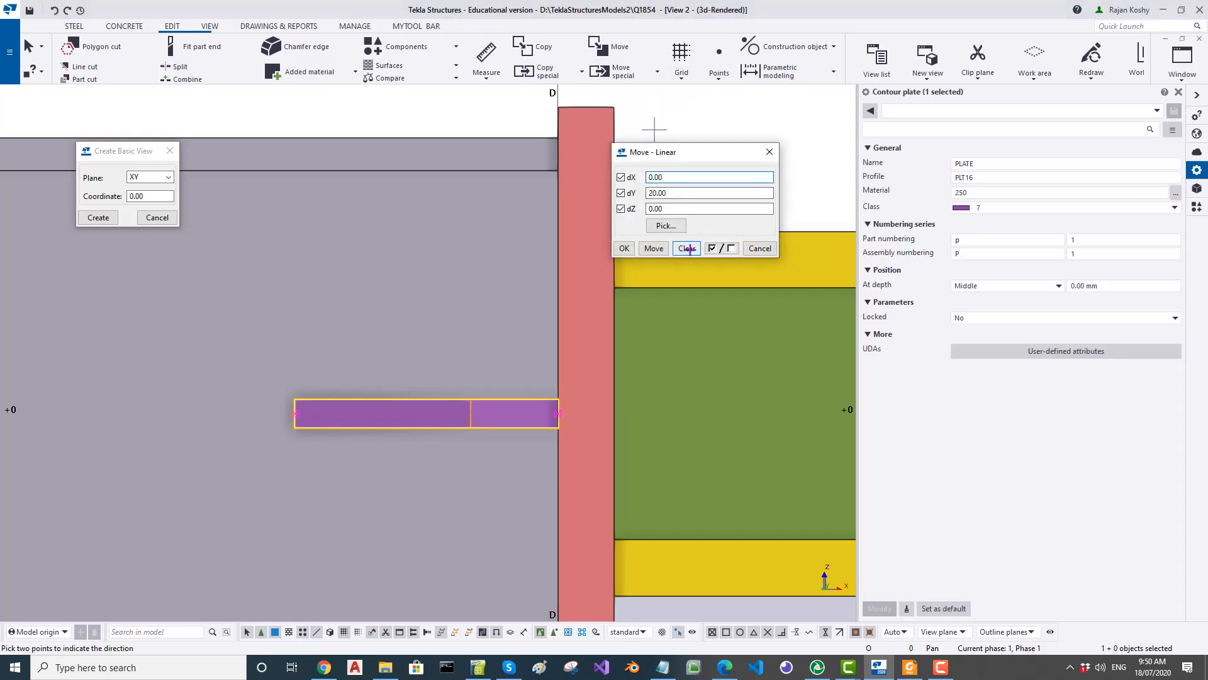
{"action": "left_click_drag", "start_coordinate": [687, 209], "coordinate": [565, 208]}
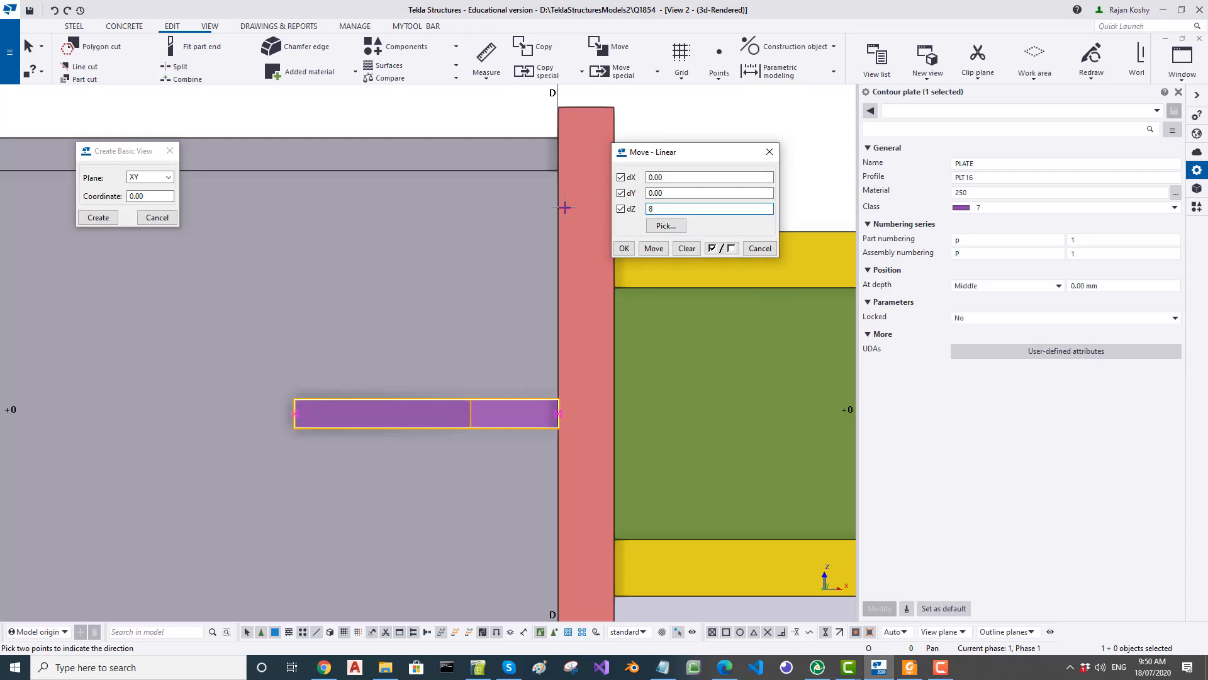
{"action": "type", "text": "8"}
{"action": "left_click", "coordinate": [648, 251]}
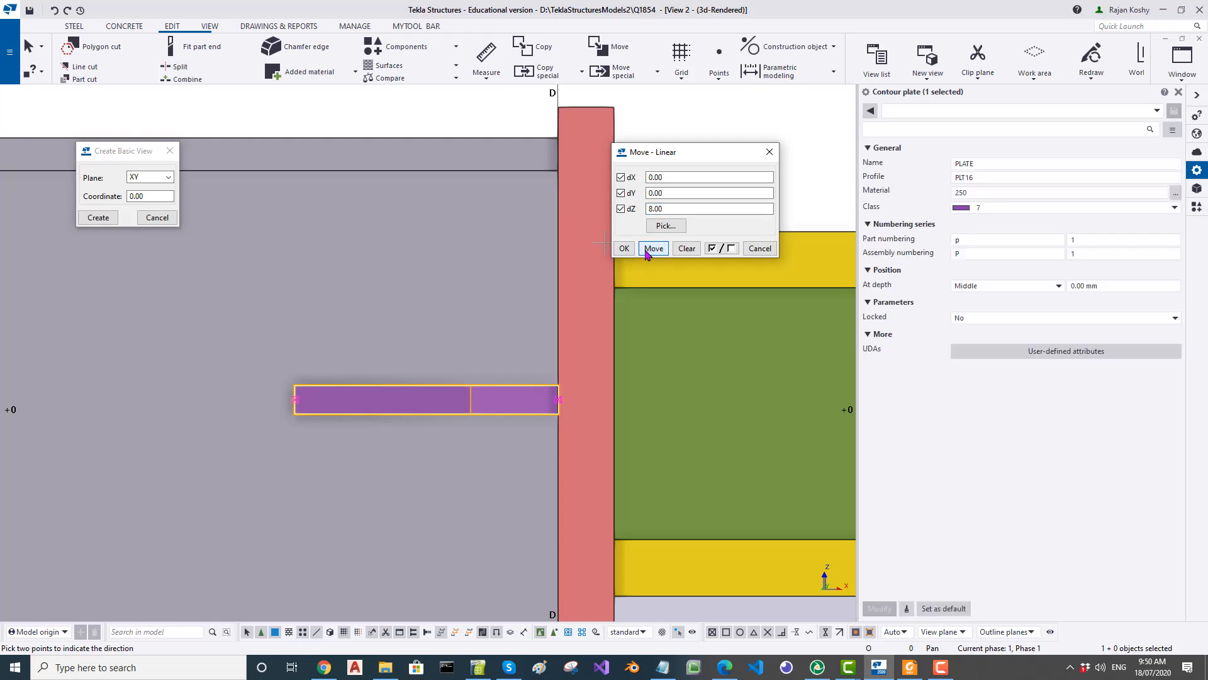
Step: Set dZ to -8 mm and apply the linear move to the stiffener plate twice
{"action": "left_click", "coordinate": [648, 209]}
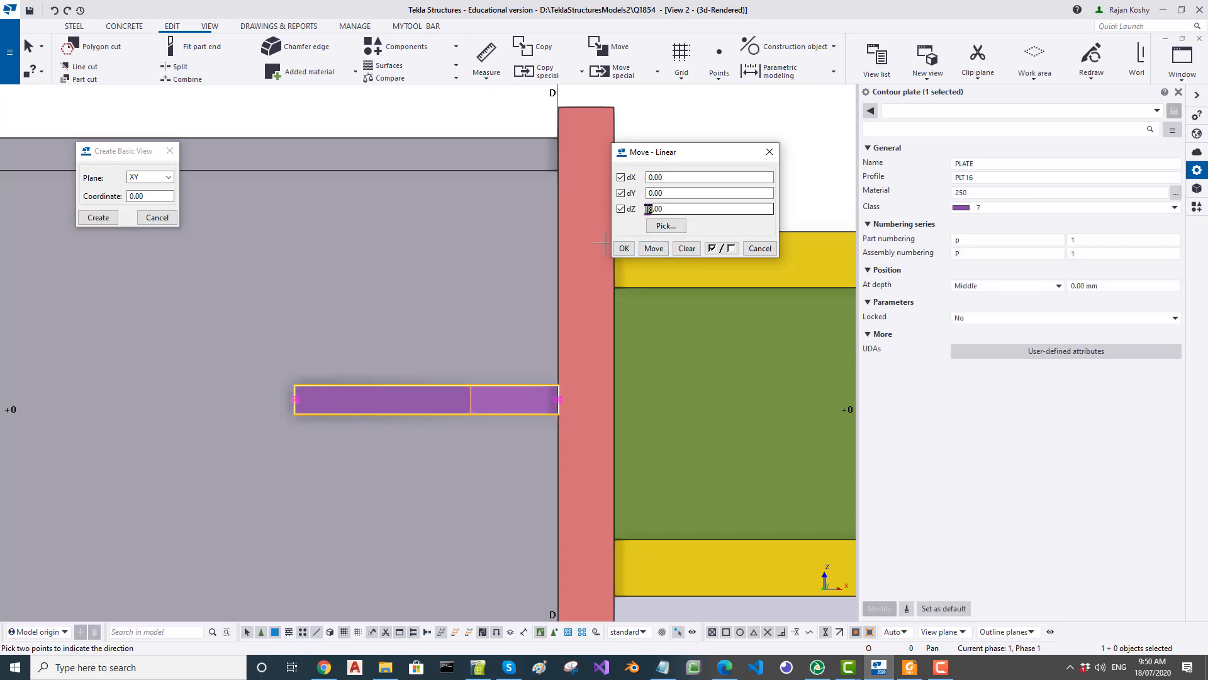
{"action": "type", "text": "-"}
{"action": "left_click", "coordinate": [654, 248]}
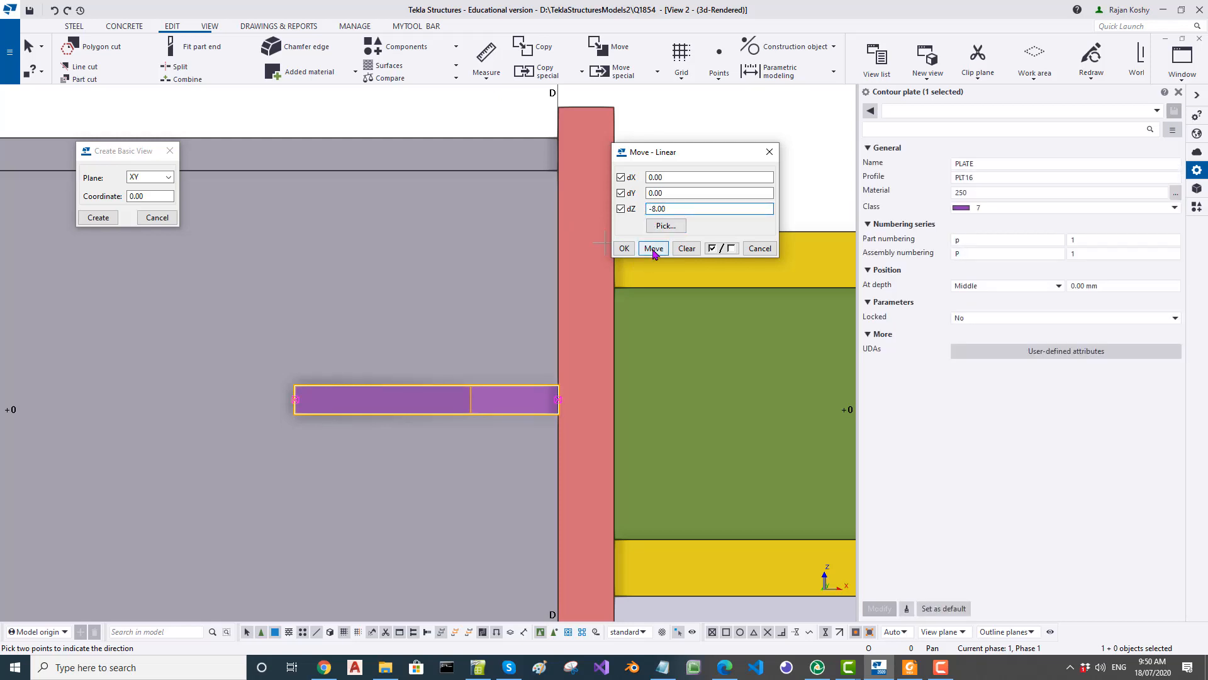
{"action": "left_click", "coordinate": [653, 248]}
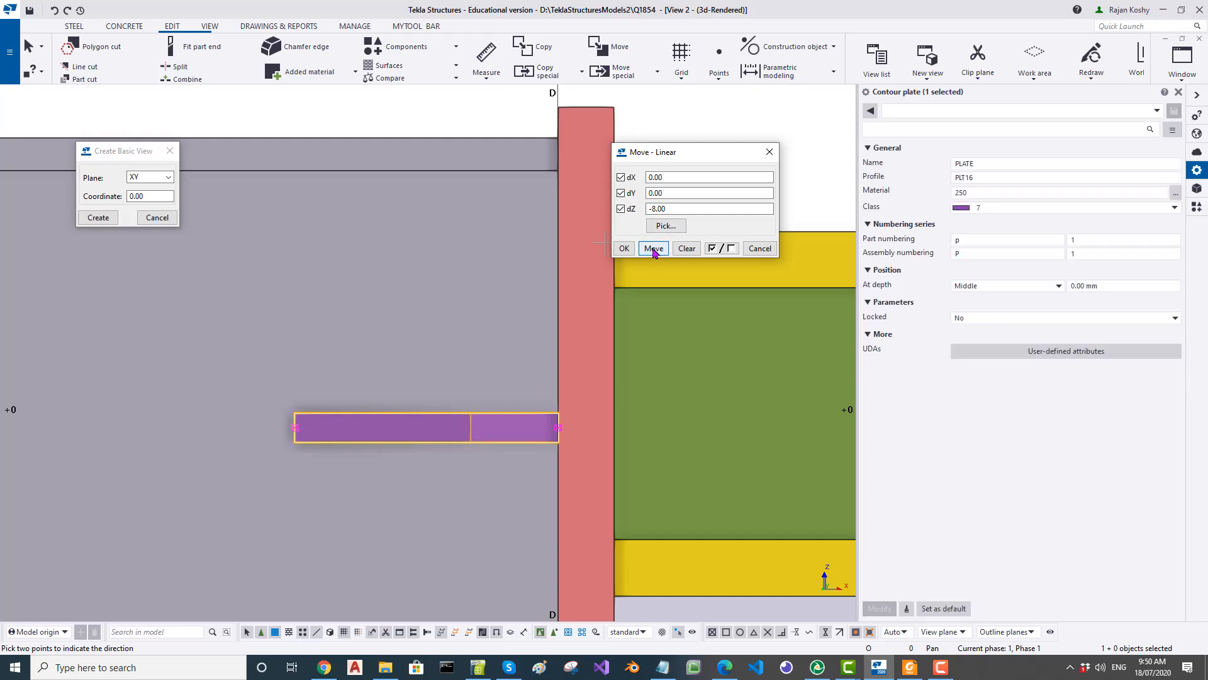
Step: Move the stiffener plate by a dZ of -80 mm, and end the linear move command
{"action": "left_click_drag", "start_coordinate": [653, 209], "coordinate": [699, 211]}
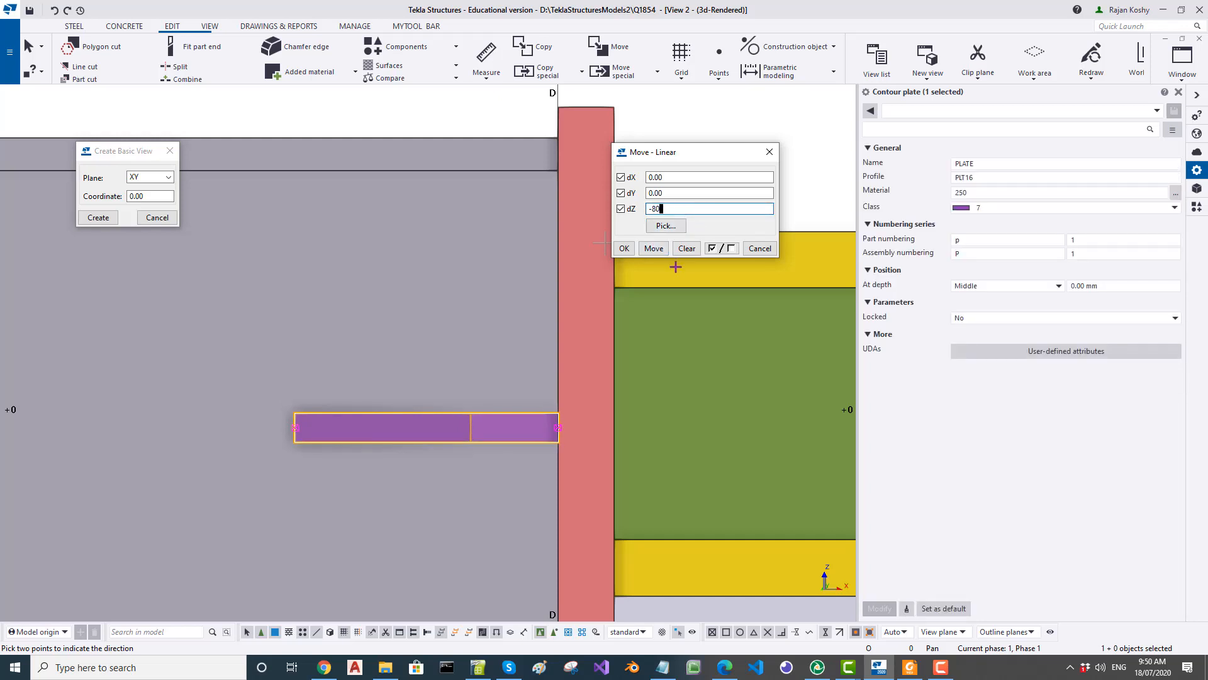
{"action": "left_click", "coordinate": [654, 250]}
{"action": "scroll", "coordinate": [472, 280], "scroll_direction": "down", "scroll_amount": 3}
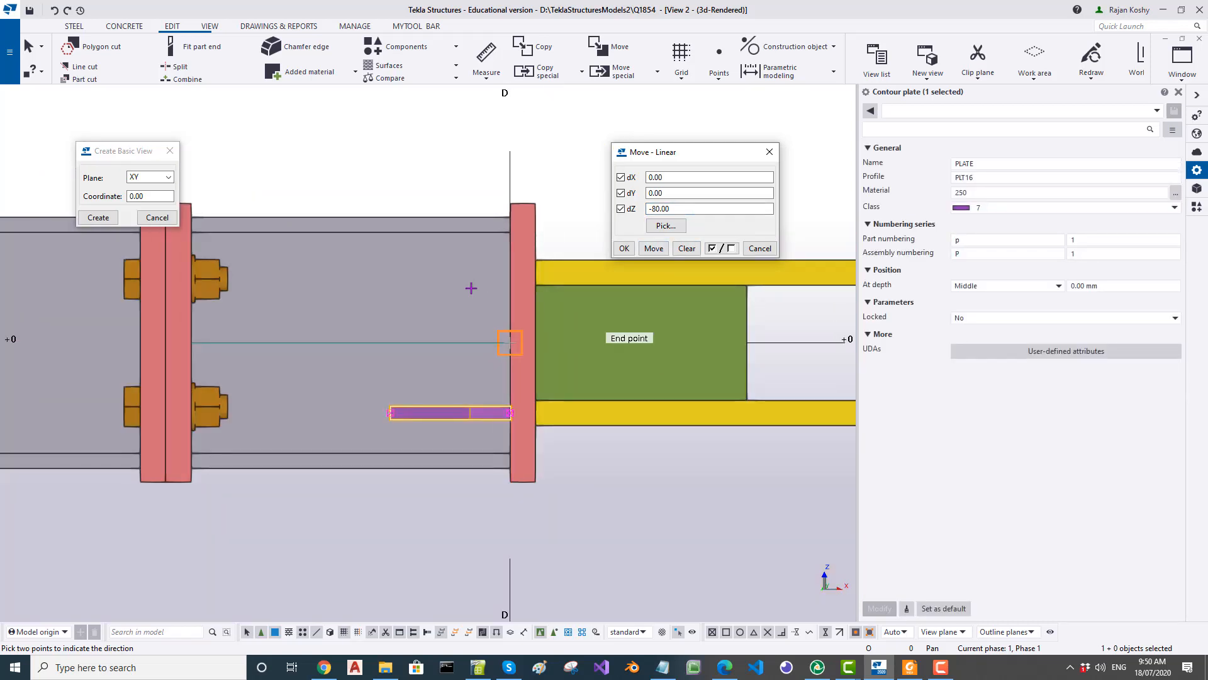
{"action": "right_click", "coordinate": [588, 474]}
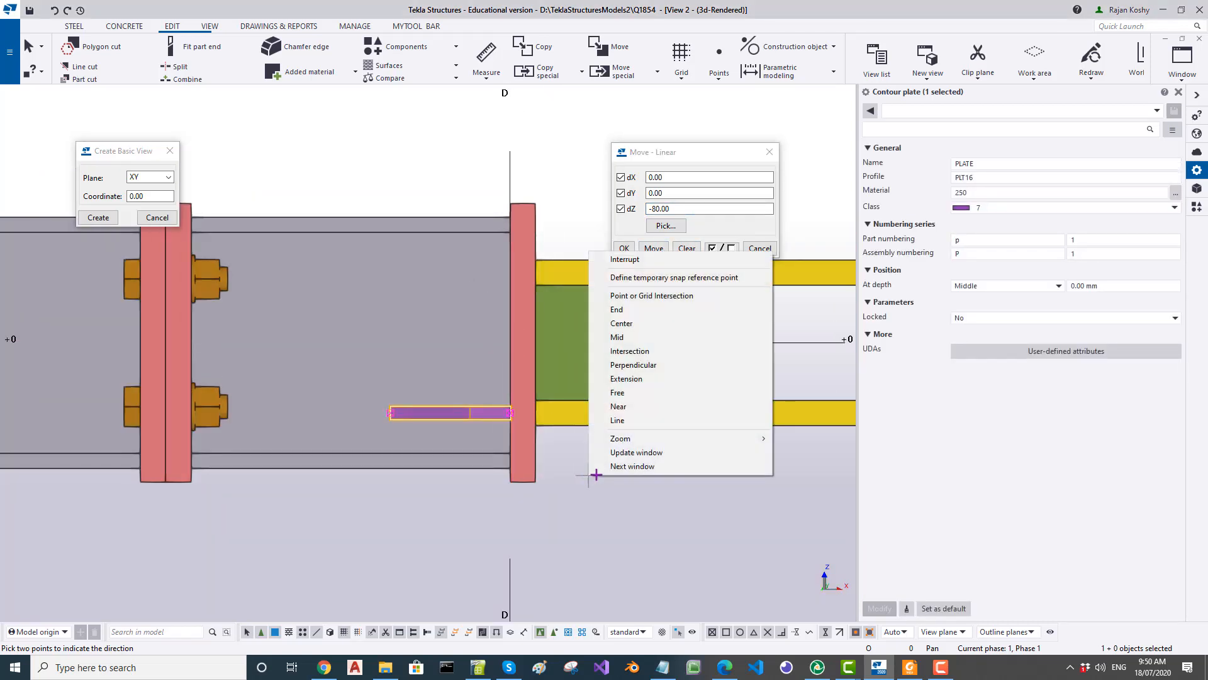
{"action": "left_click", "coordinate": [635, 258]}
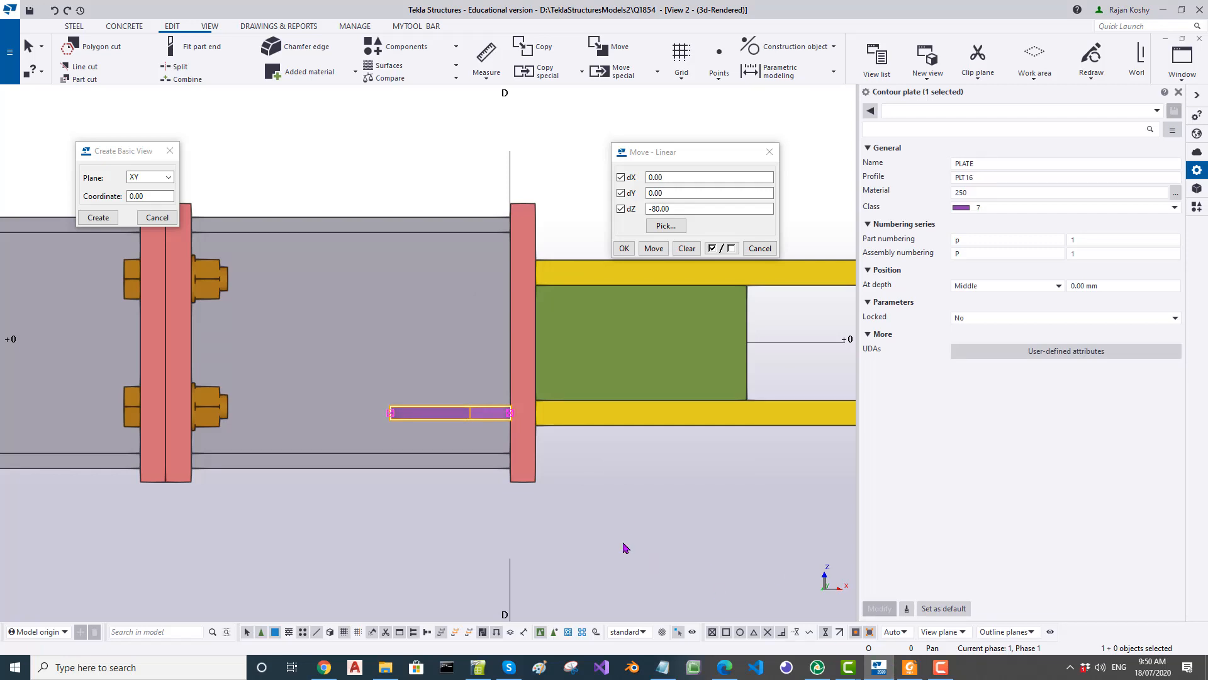
Step: Set the work plane parallel to the plane of the new side view
{"action": "scroll", "coordinate": [528, 460], "scroll_direction": "down", "scroll_amount": 3}
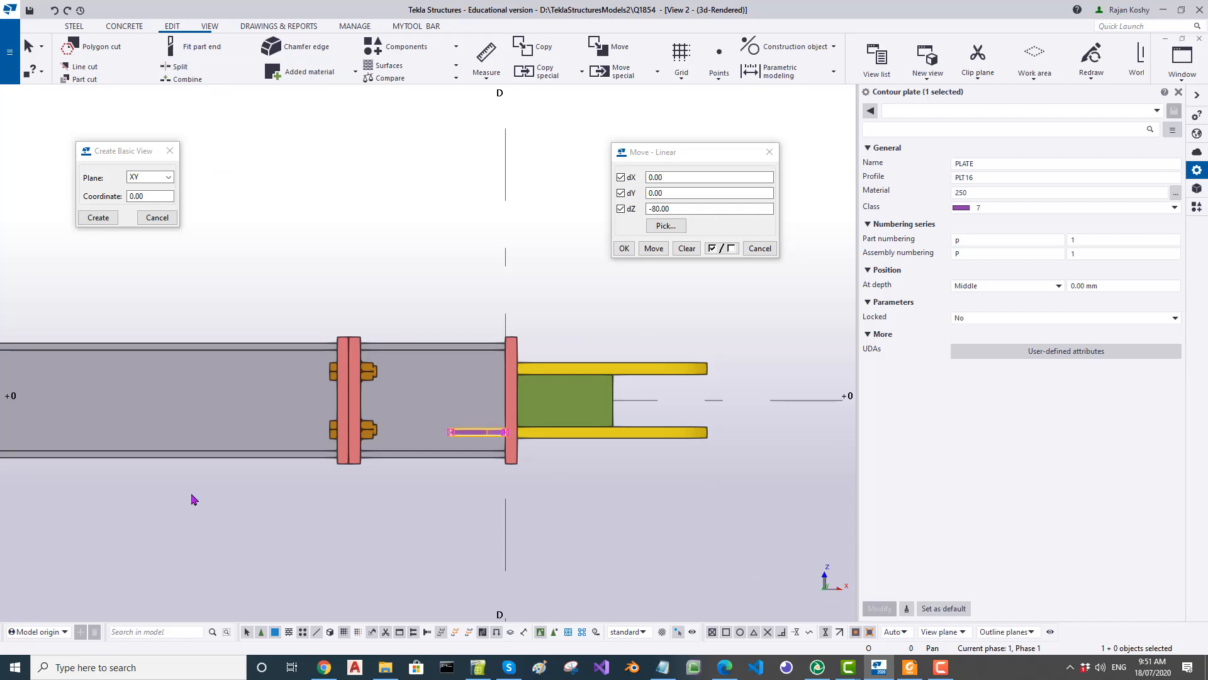
{"action": "left_click", "coordinate": [207, 29]}
{"action": "left_click", "coordinate": [332, 158]}
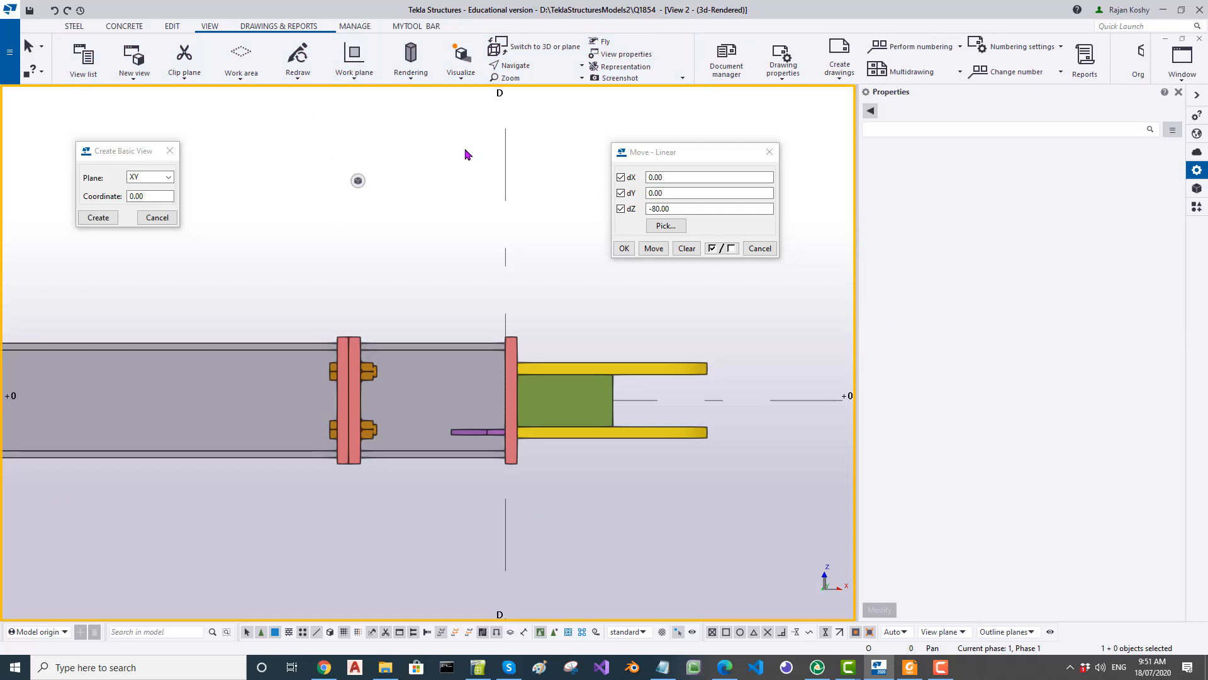
{"action": "left_click", "coordinate": [358, 77]}
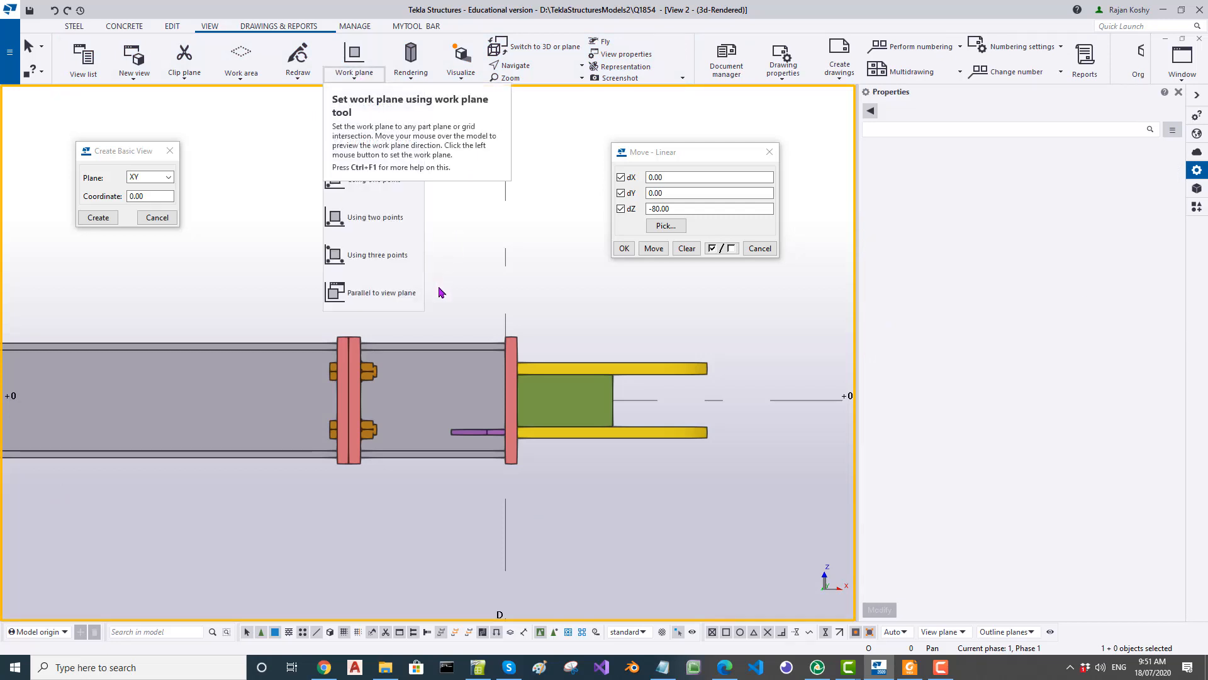
{"action": "left_click", "coordinate": [387, 292]}
{"action": "left_click", "coordinate": [420, 263]}
{"action": "scroll", "coordinate": [462, 433], "scroll_direction": "up", "scroll_amount": 3}
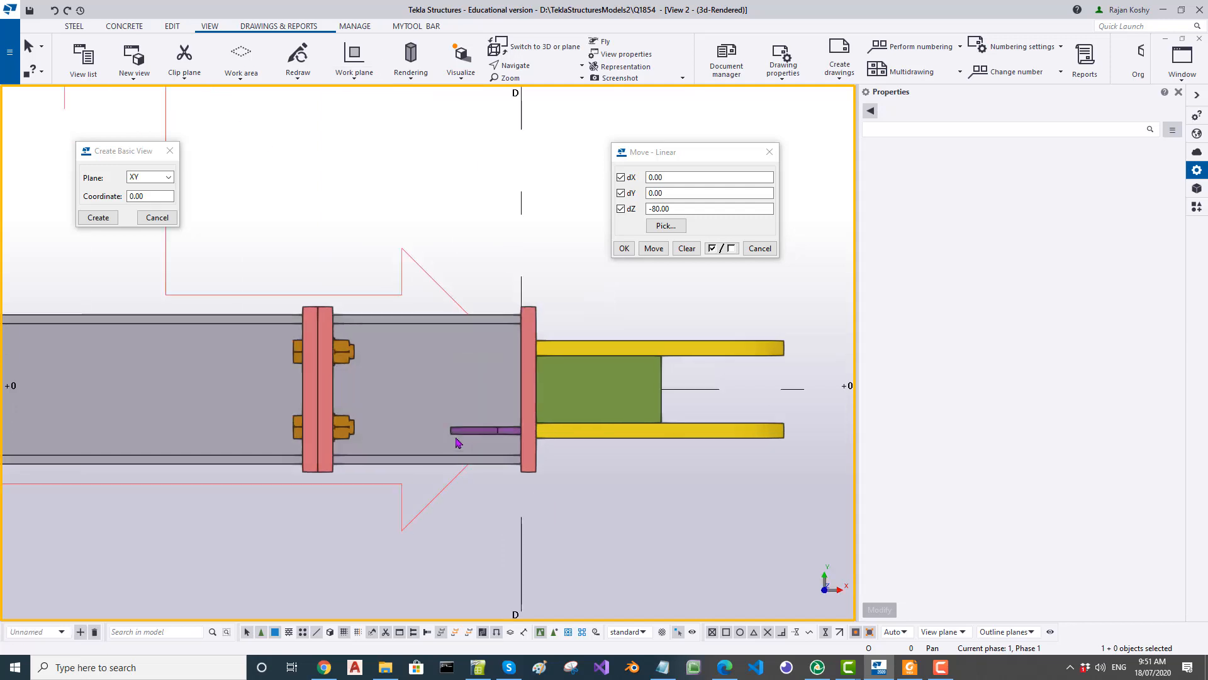
Step: Start a mirror copy in the side view and define its mirror line along the tie leg's horizontal centreline, with angle 0
{"action": "left_click", "coordinate": [482, 431]}
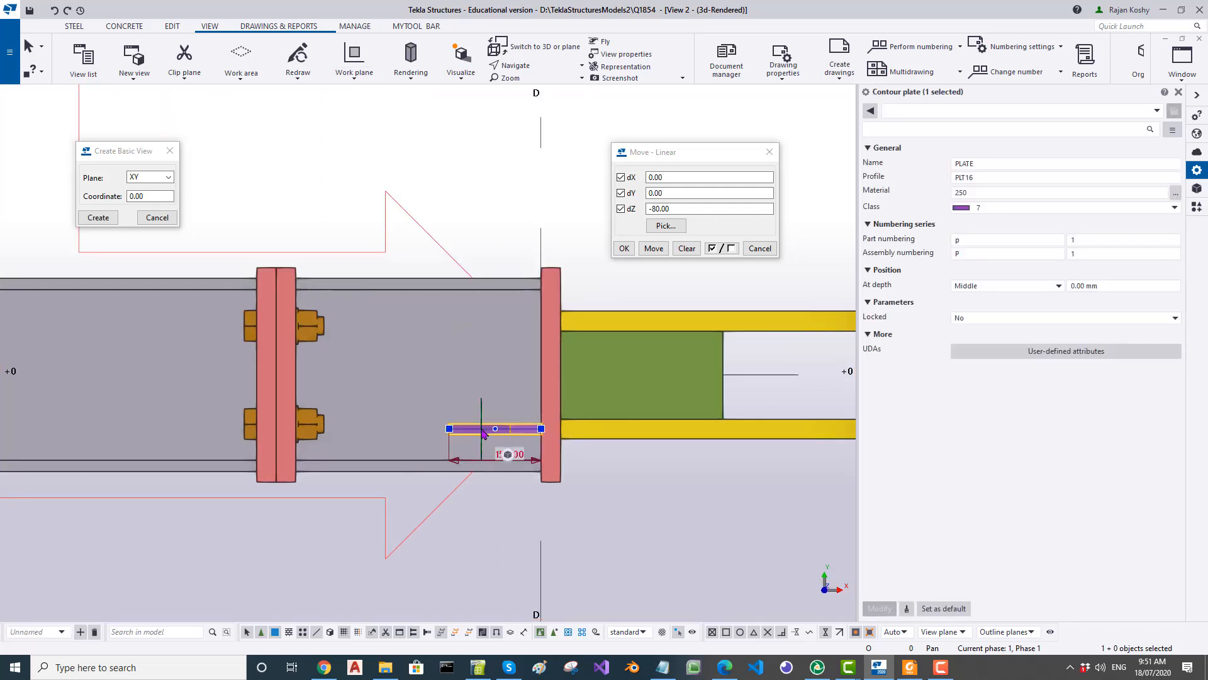
{"action": "scroll", "coordinate": [483, 433], "scroll_direction": "down", "scroll_amount": 2}
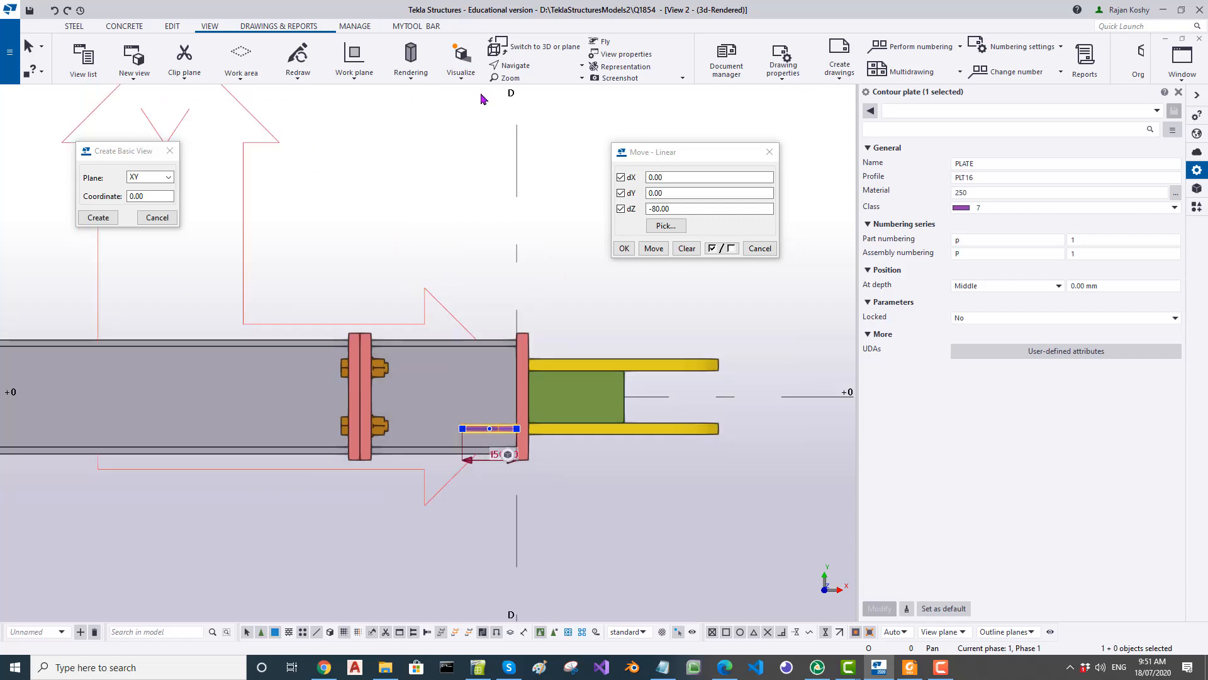
{"action": "left_click", "coordinate": [464, 133]}
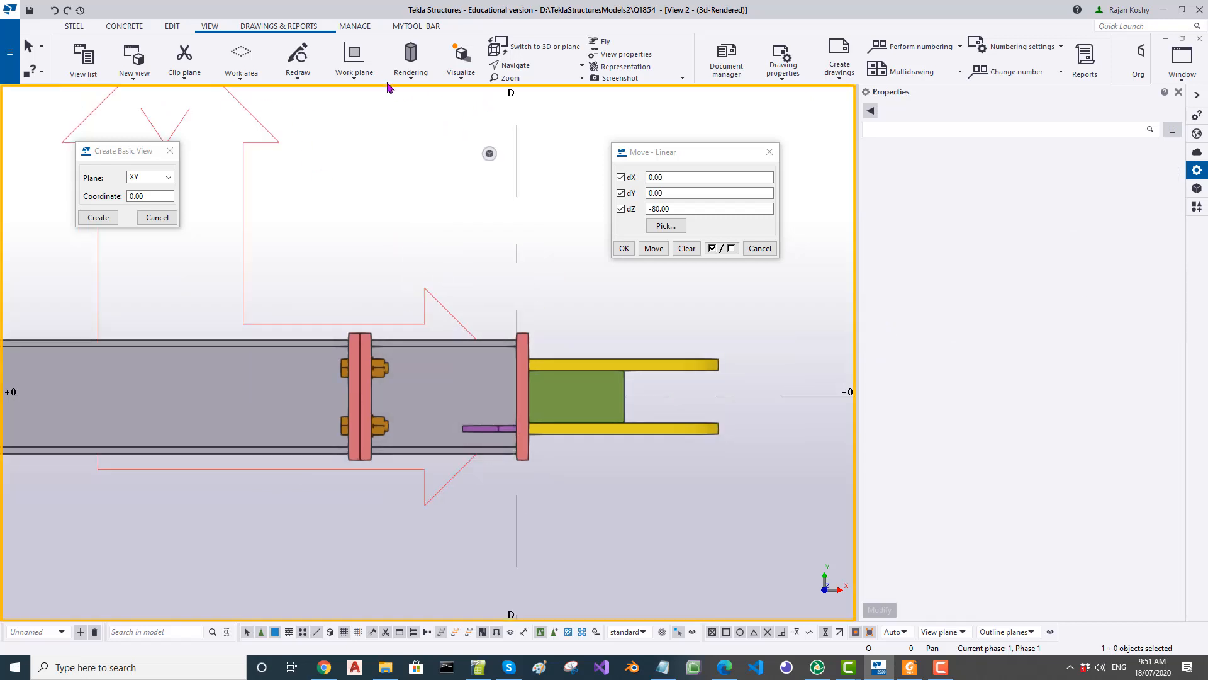
{"action": "left_click", "coordinate": [173, 27]}
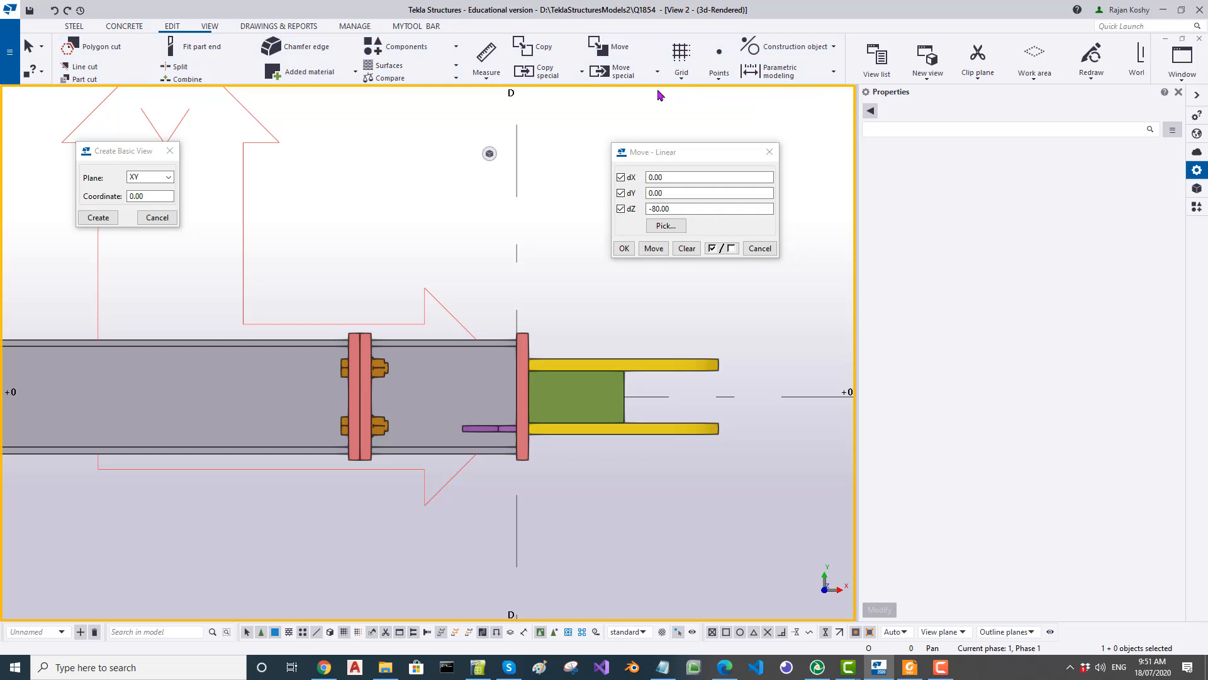
{"action": "left_click", "coordinate": [580, 72]}
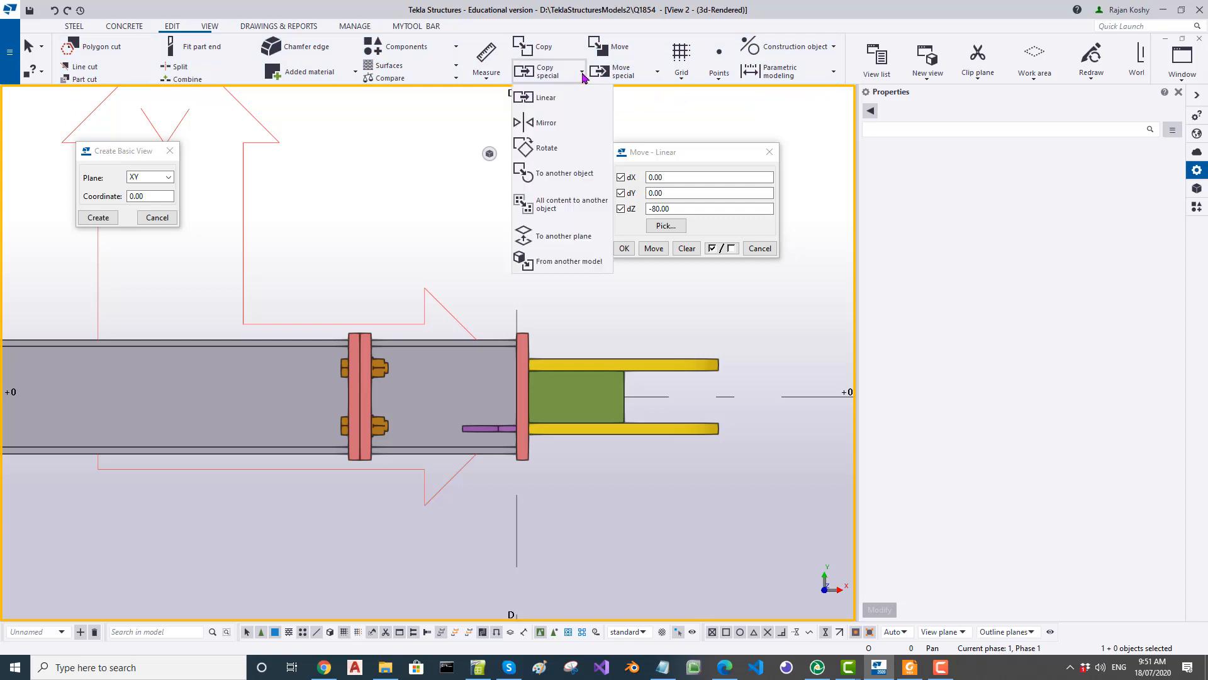
{"action": "left_click", "coordinate": [557, 125]}
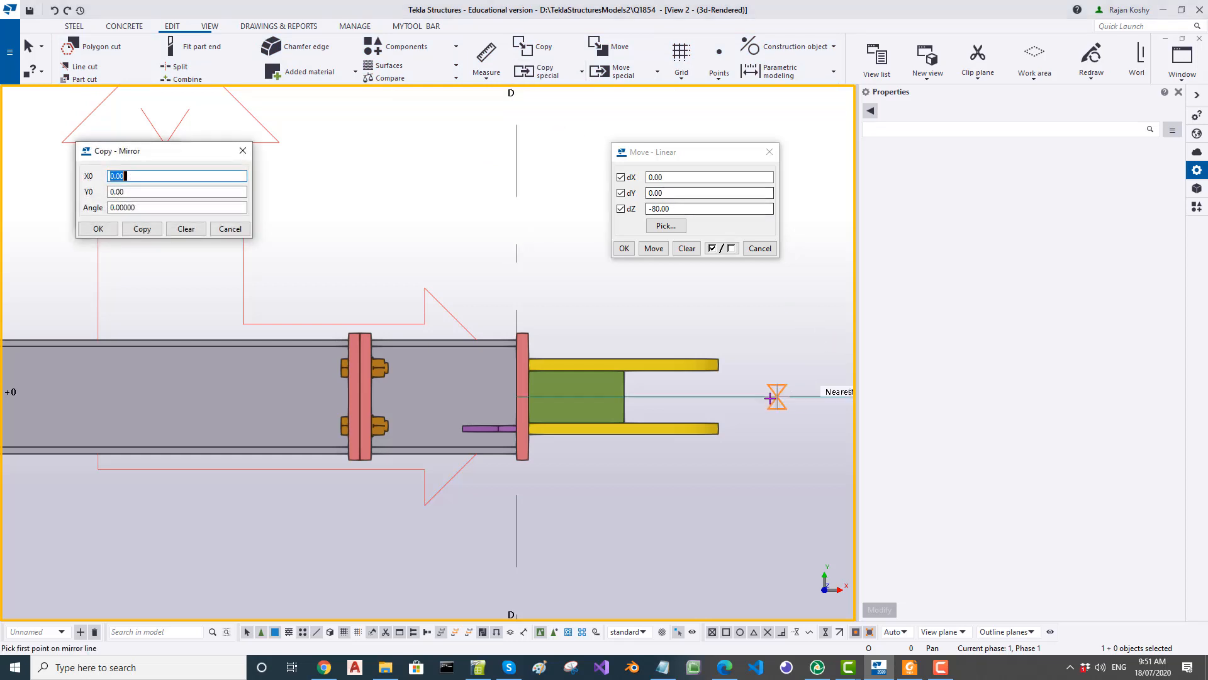
{"action": "left_click", "coordinate": [695, 397]}
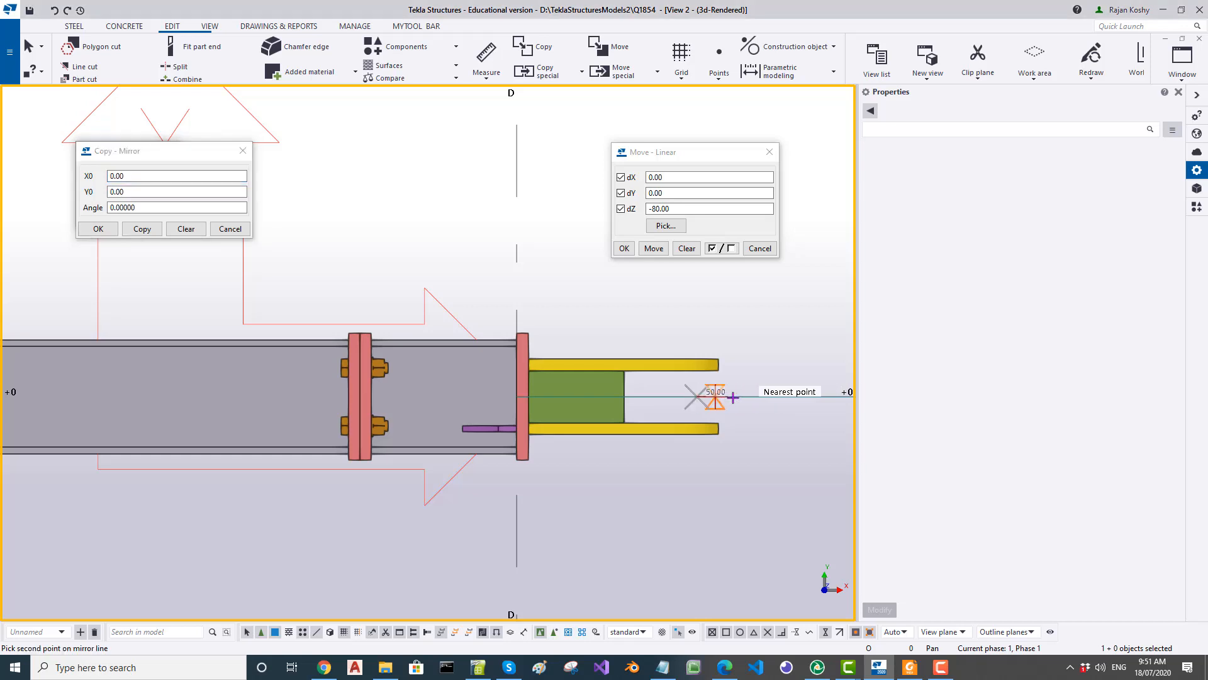
{"action": "left_click", "coordinate": [773, 397]}
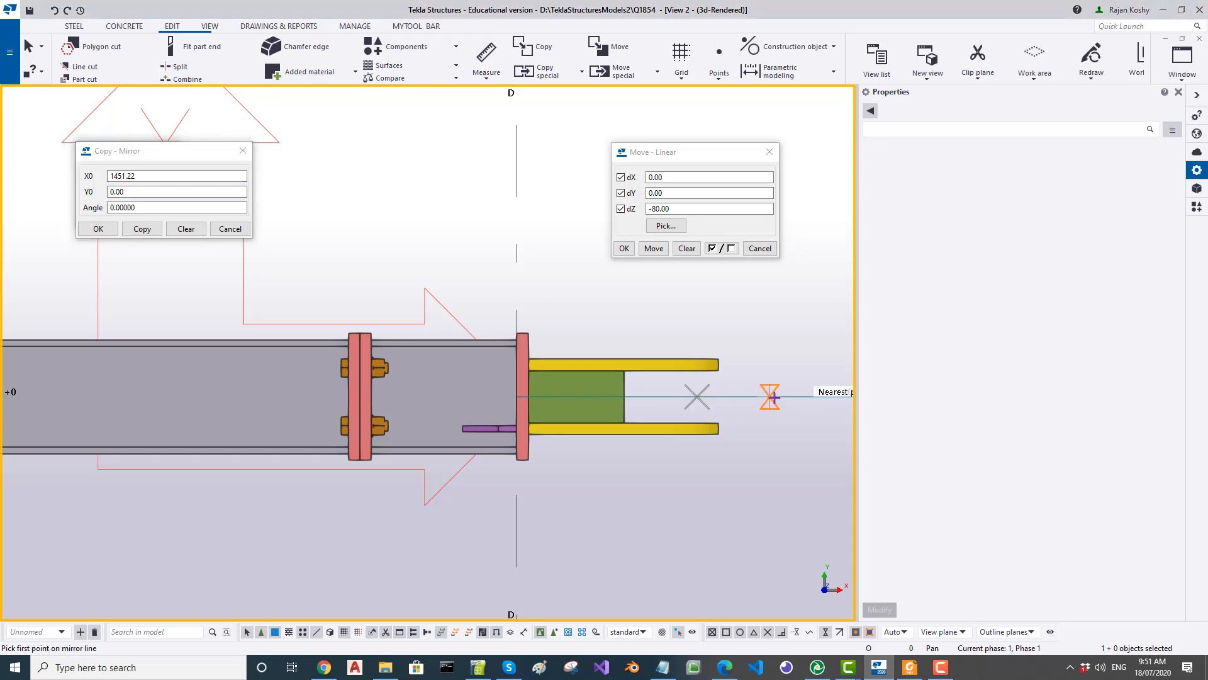
{"action": "right_click", "coordinate": [537, 257]}
{"action": "left_click", "coordinate": [557, 264]}
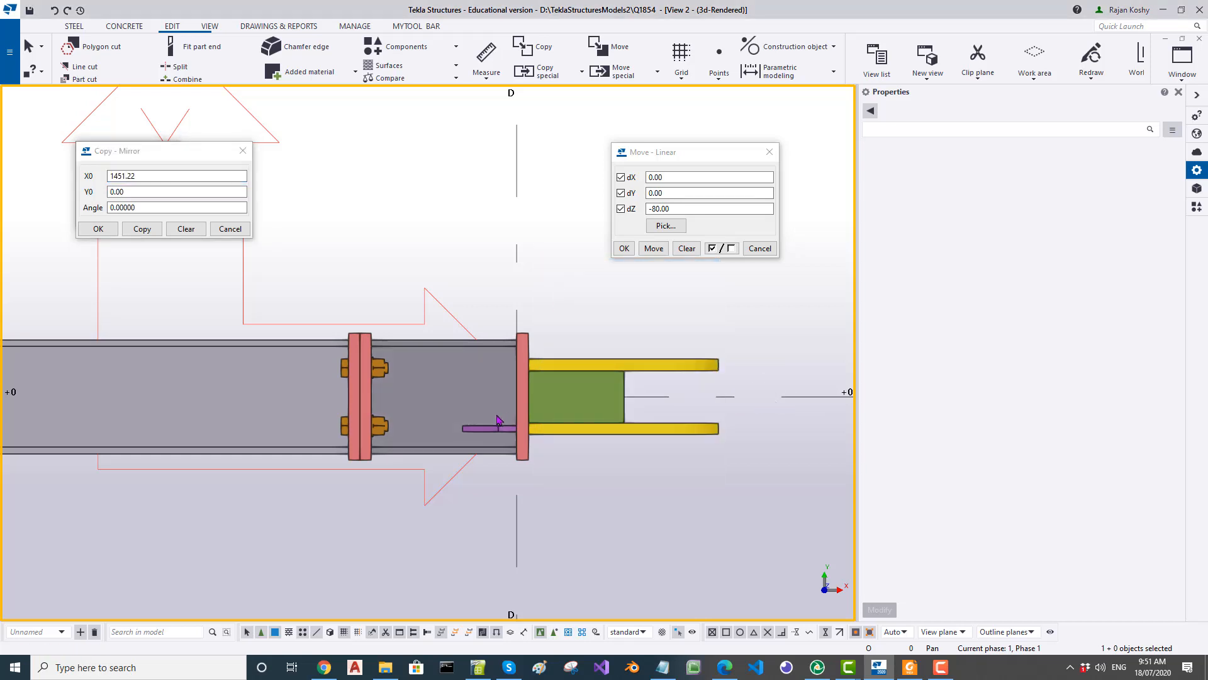
Step: Mirror-copy the stiffener plate beside the end plate to the opposite side of the tie leg's centreline
{"action": "left_click", "coordinate": [493, 428]}
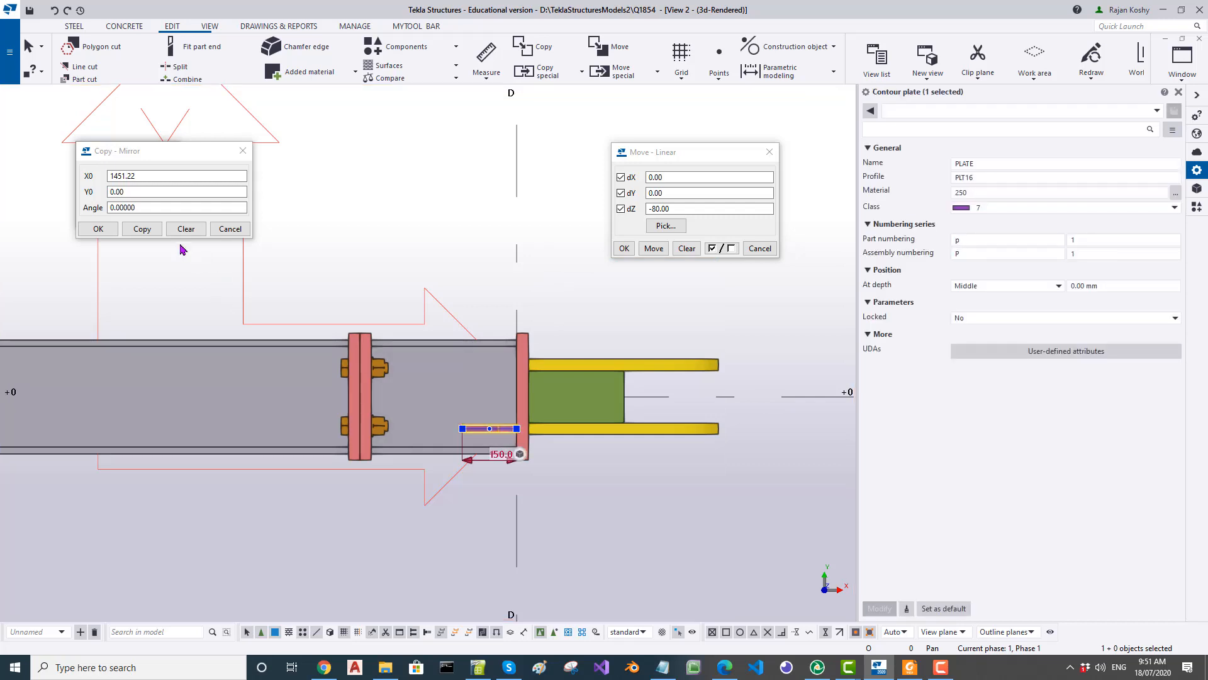
{"action": "left_click", "coordinate": [143, 228]}
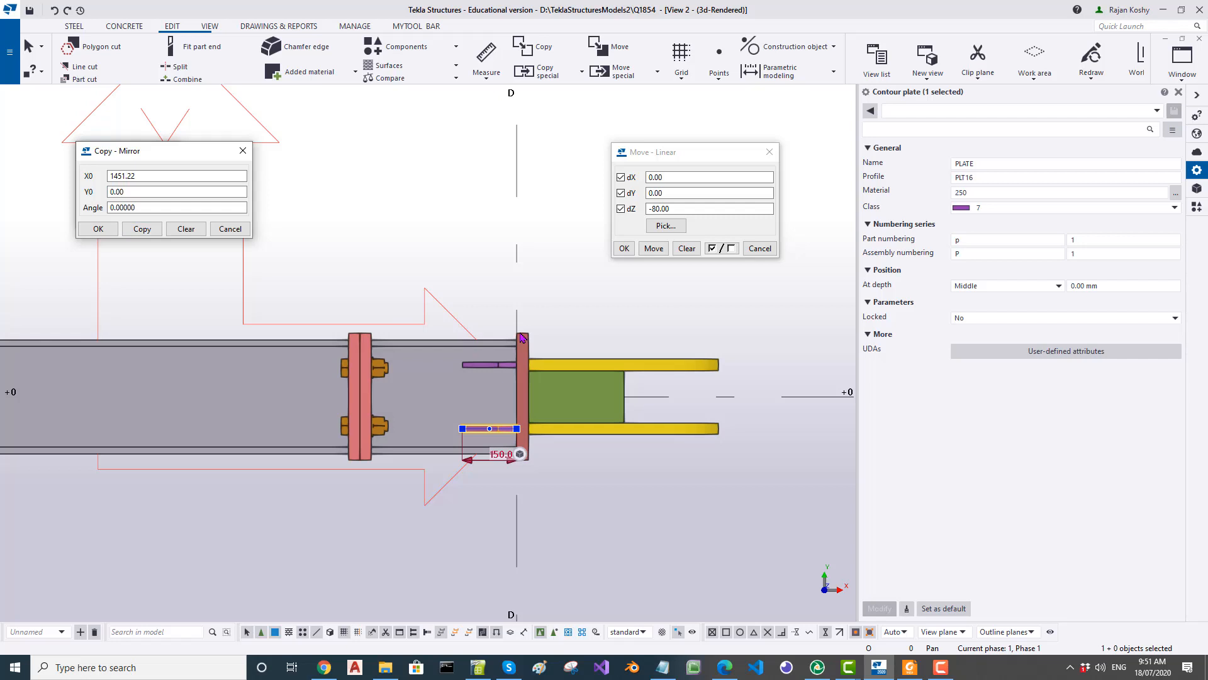
{"action": "key", "text": "Tab"}
{"action": "left_click", "coordinate": [587, 329]}
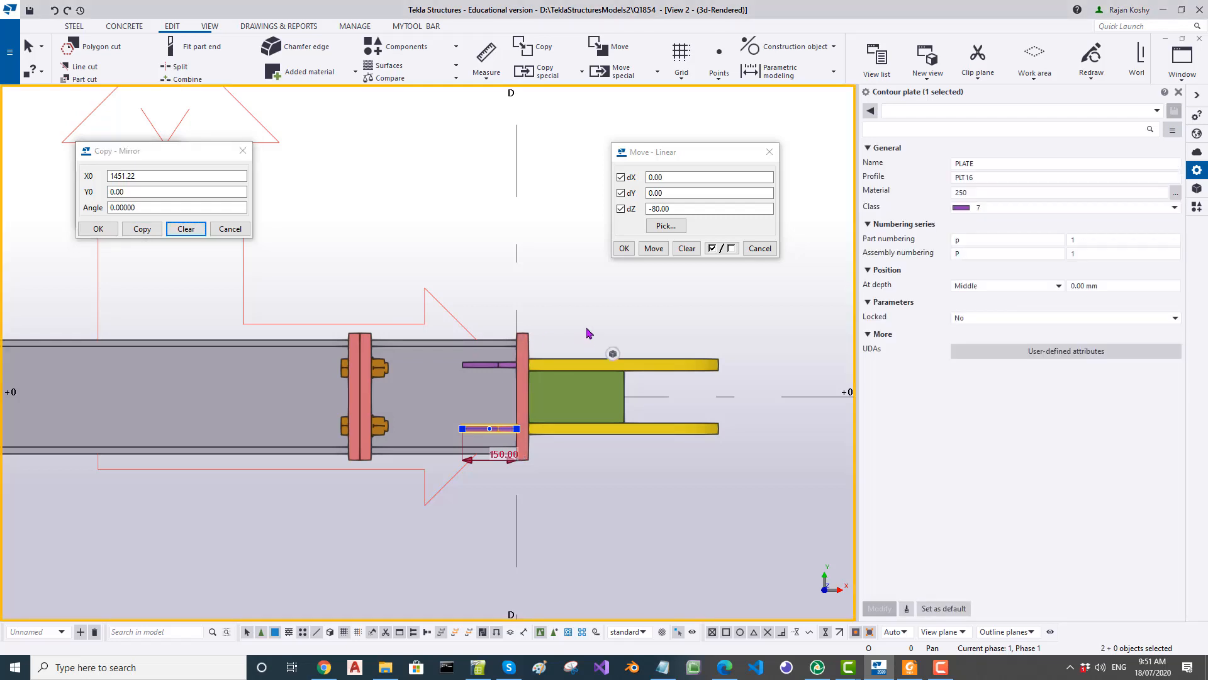
Step: Inspect the pair of stiffener plates in the plan view and in a rotated 3D view of the leg's end
{"action": "key", "text": "ctrl+Tab"}
{"action": "scroll", "coordinate": [563, 342], "scroll_direction": "down", "scroll_amount": 5}
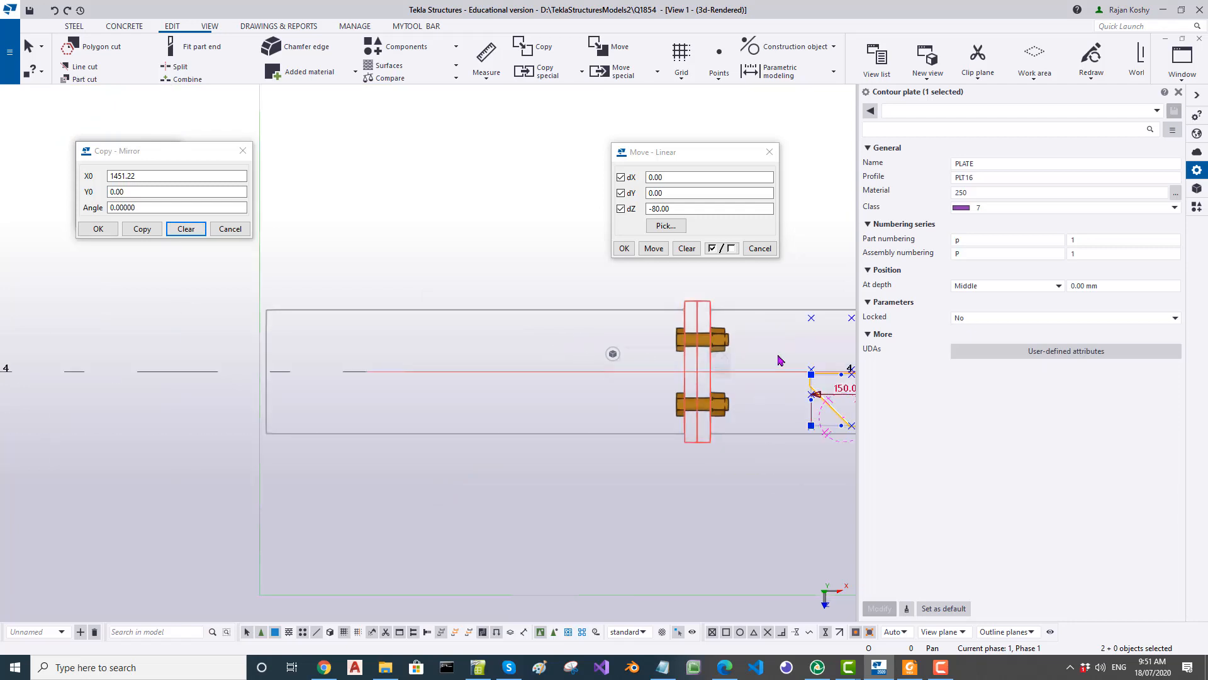
{"action": "scroll", "coordinate": [831, 359], "scroll_direction": "up", "scroll_amount": 6}
{"action": "left_click", "coordinate": [783, 402]}
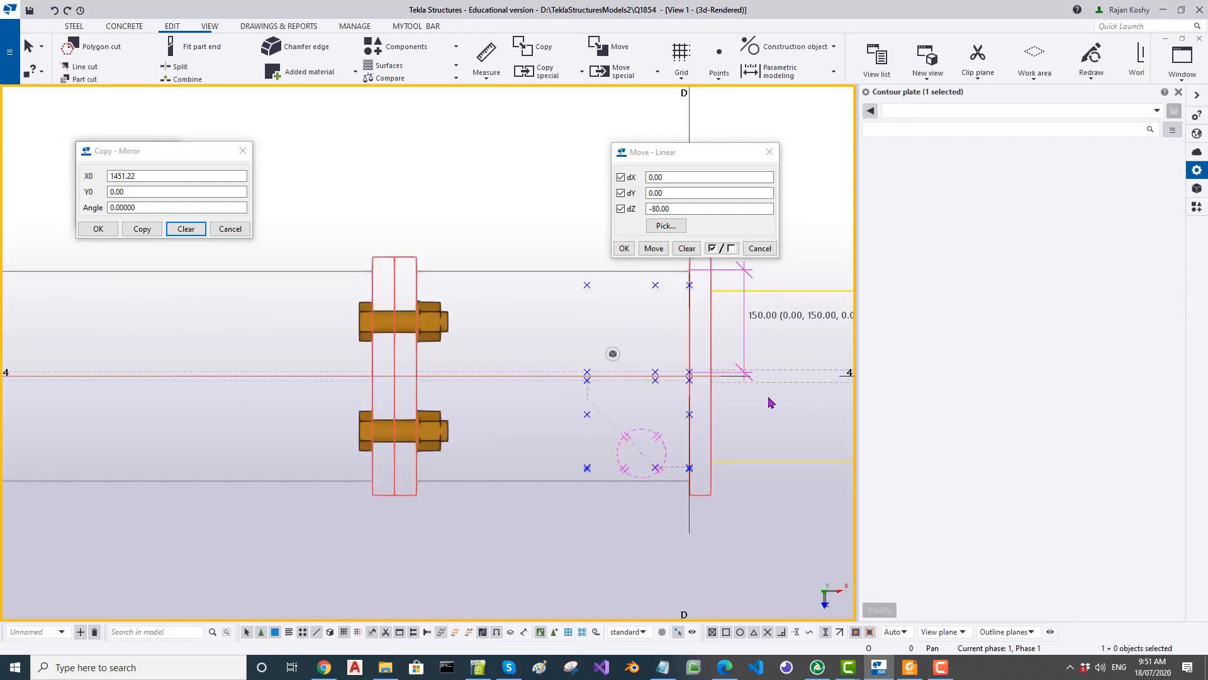
{"action": "scroll", "coordinate": [676, 377], "scroll_direction": "up", "scroll_amount": 3}
{"action": "scroll", "coordinate": [568, 410], "scroll_direction": "down", "scroll_amount": 4}
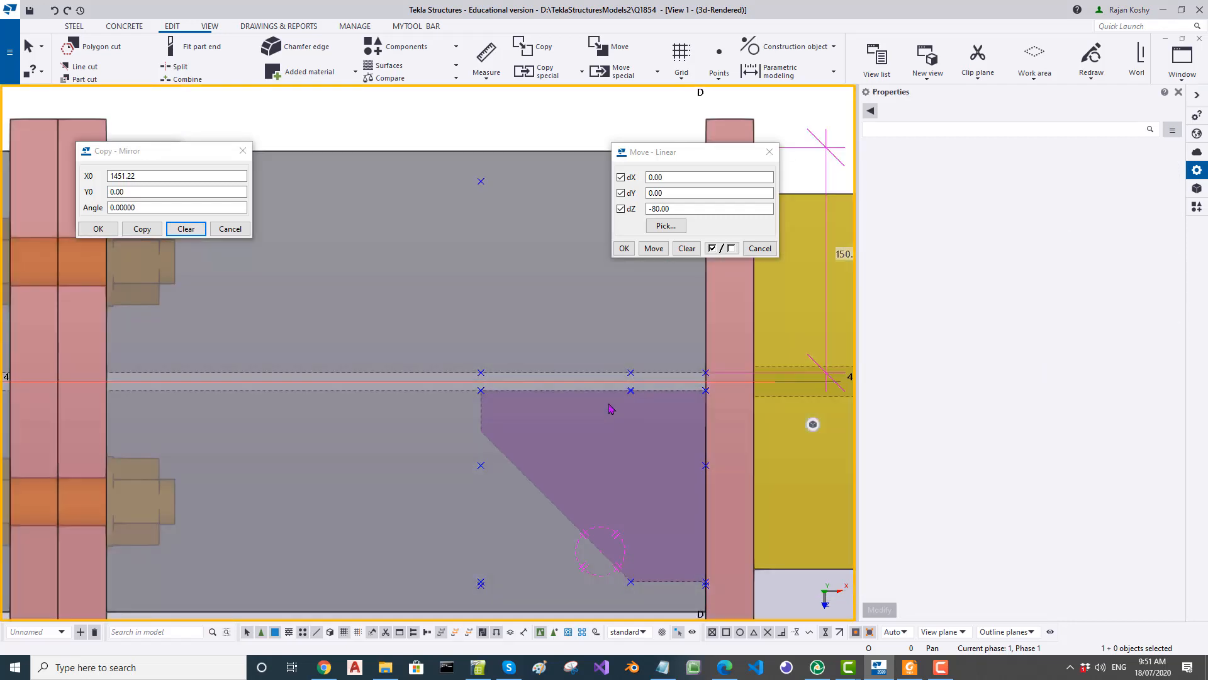
{"action": "key", "text": "ctrl+Tab"}
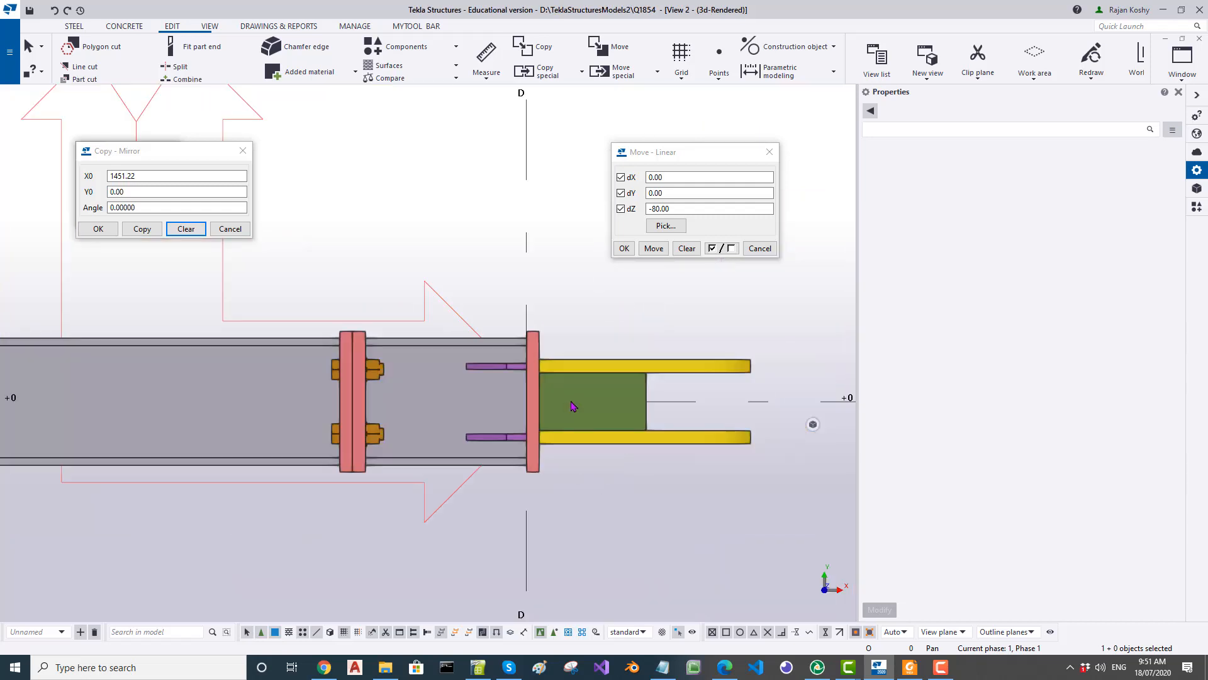
{"action": "mouse_move", "coordinate": [550, 485]}
{"action": "middle_mouse_down", "text": "ctrl"}
{"action": "mouse_move", "coordinate": [499, 505]}
{"action": "mouse_move", "coordinate": [194, 504]}
{"action": "mouse_move", "coordinate": [458, 504]}
{"action": "middle_mouse_up", "text": "ctrl"}
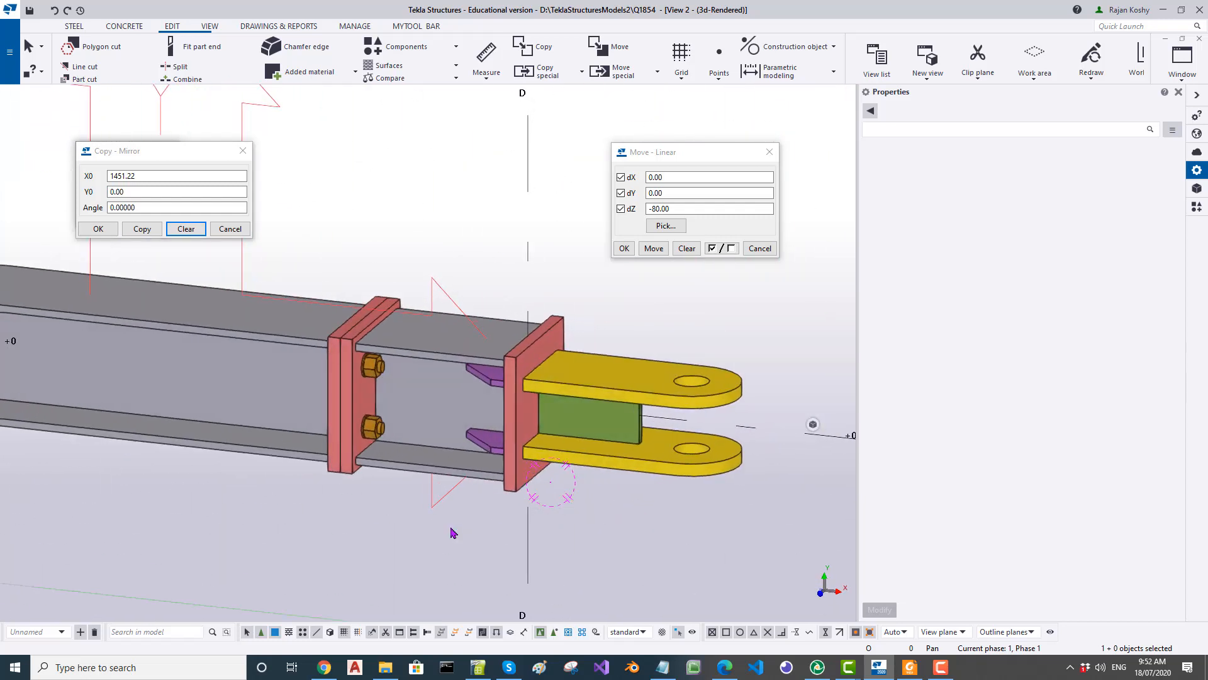
Step: Return to the plan view, set the work plane to XY at depth coordinate 0.00, and display the parts as wireframe
{"action": "key", "text": "ctrl+p"}
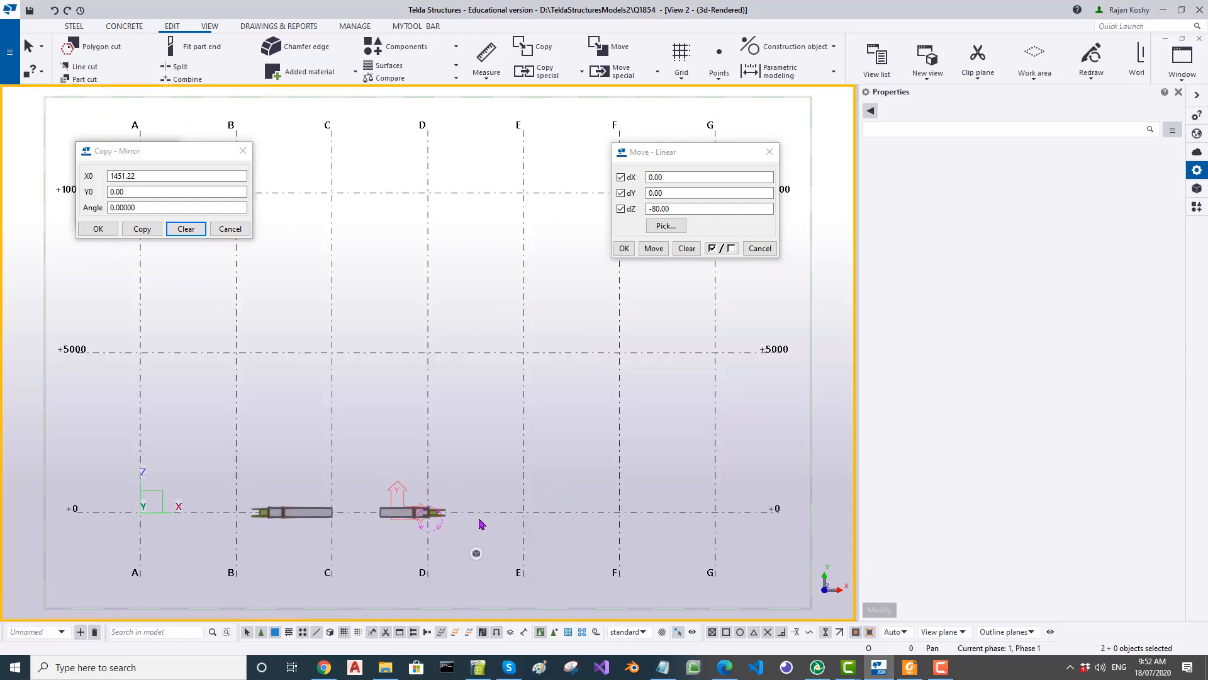
{"action": "scroll", "coordinate": [232, 526], "scroll_direction": "up", "scroll_amount": 6}
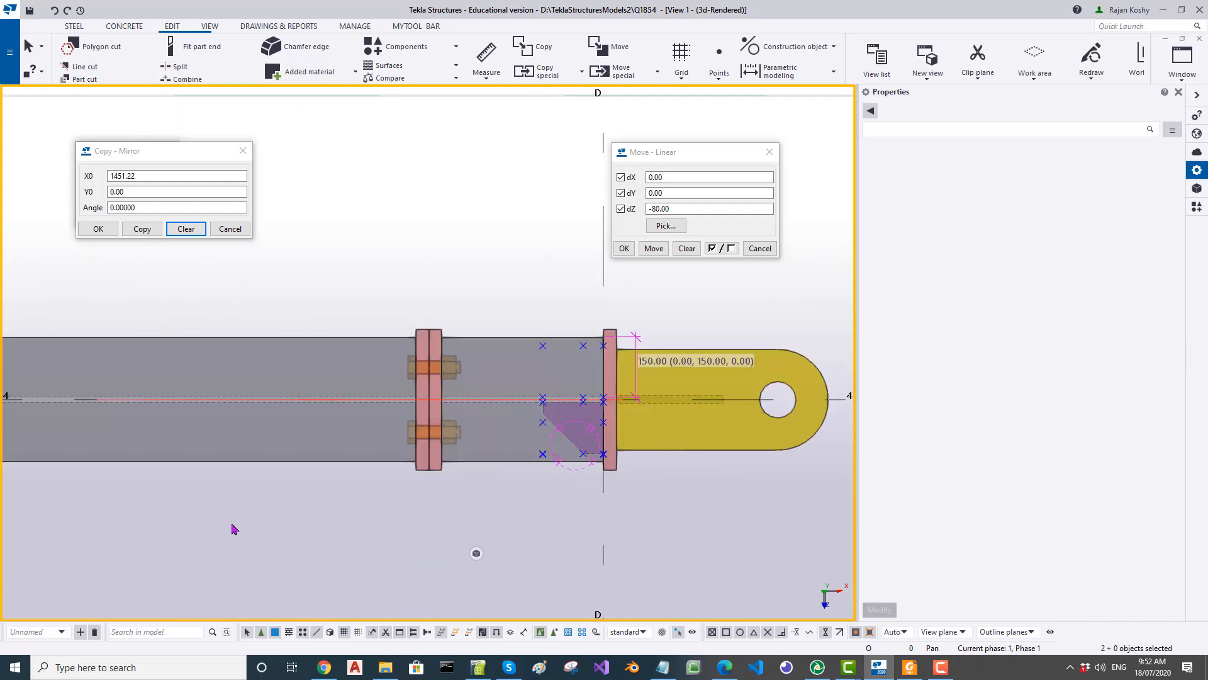
{"action": "scroll", "coordinate": [463, 448], "scroll_direction": "down", "scroll_amount": 3}
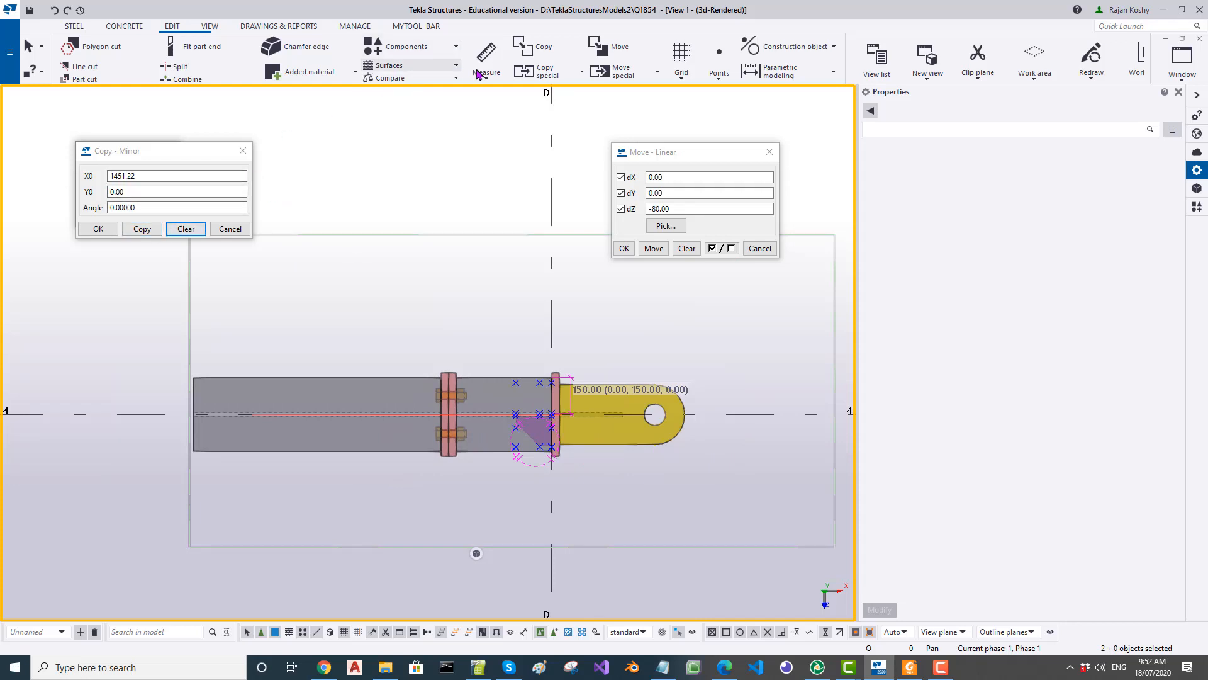
{"action": "left_click", "coordinate": [206, 31]}
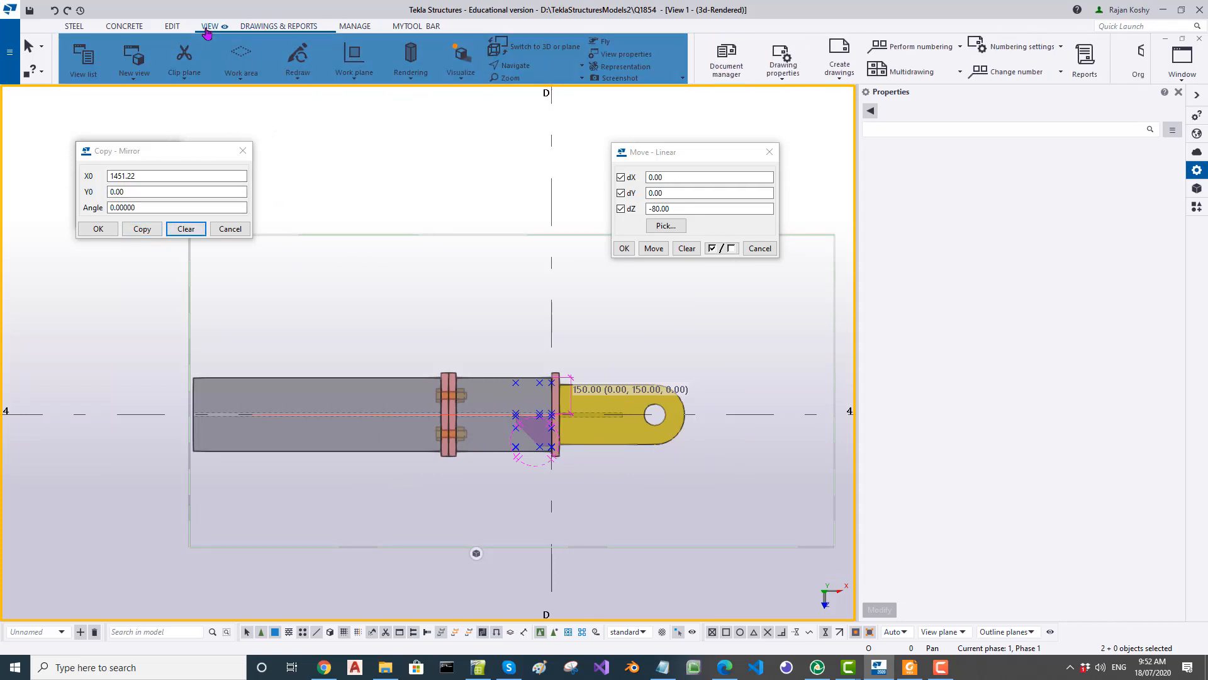
{"action": "left_click", "coordinate": [356, 80]}
{"action": "left_click", "coordinate": [373, 131]}
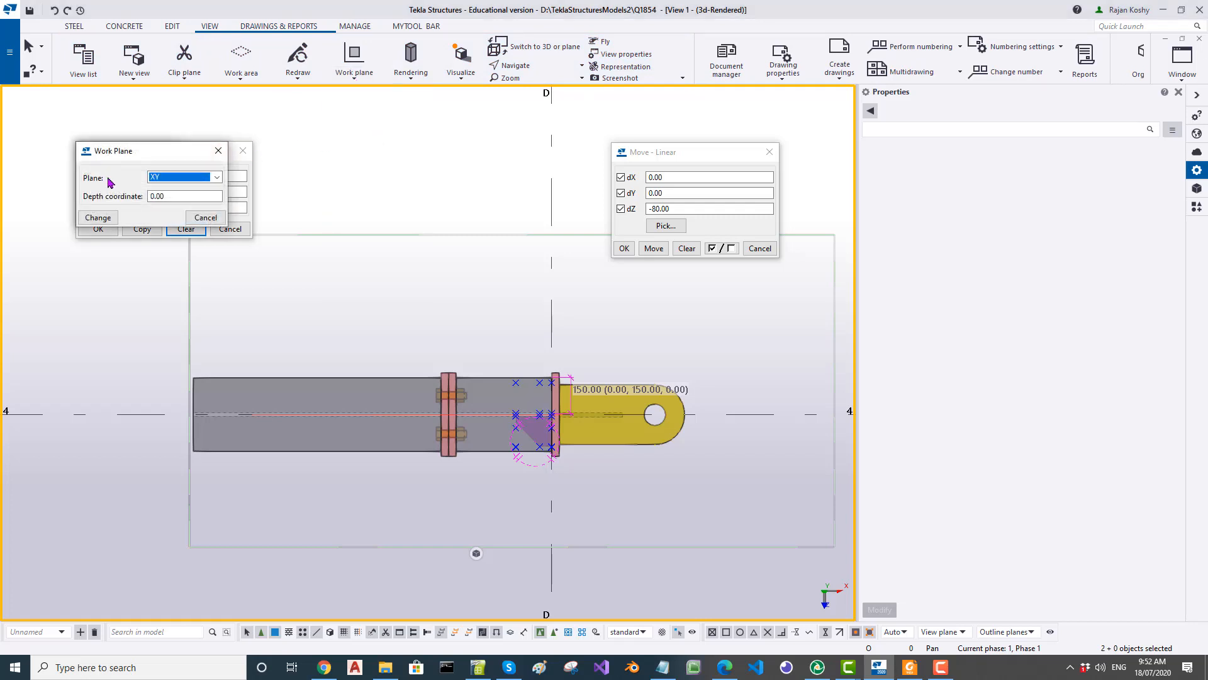
{"action": "left_click", "coordinate": [107, 216]}
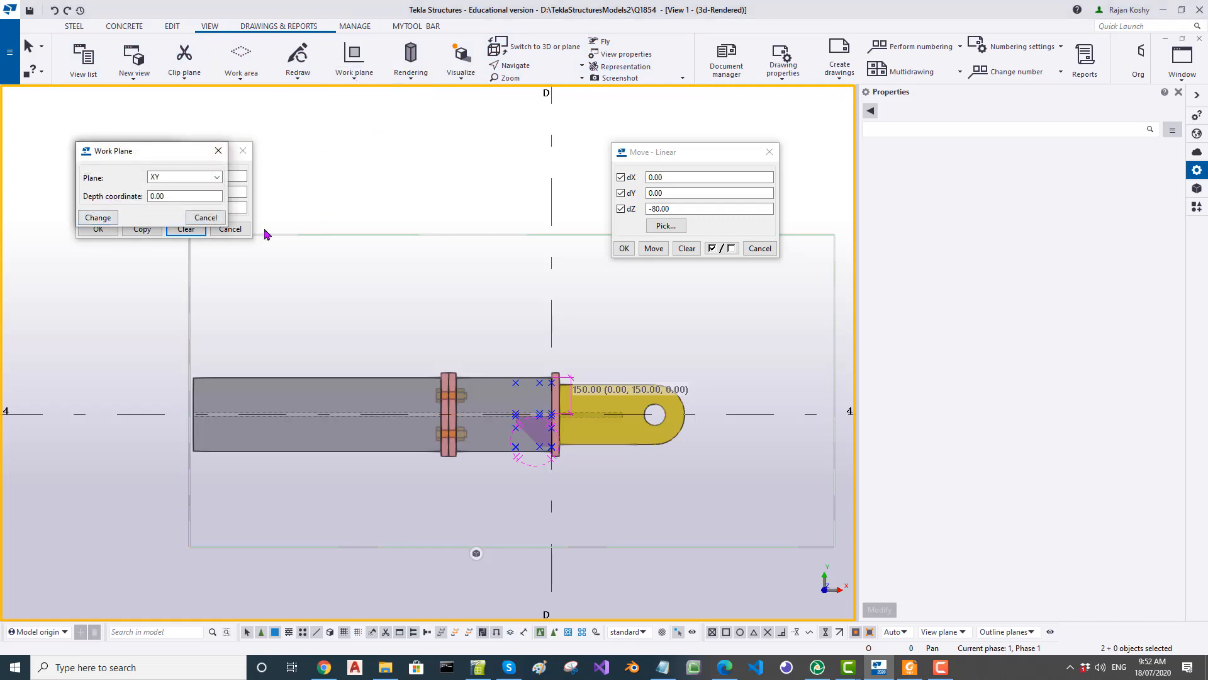
{"action": "left_click", "coordinate": [205, 217]}
{"action": "scroll", "coordinate": [556, 371], "scroll_direction": "up", "scroll_amount": 3}
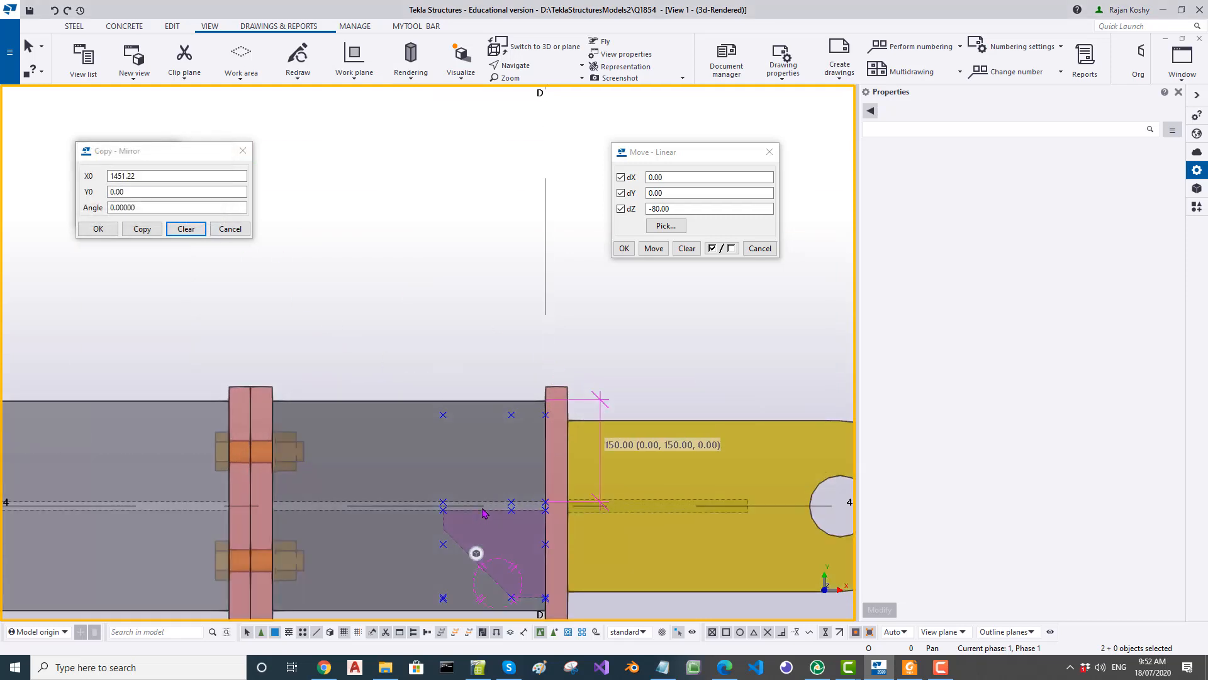
{"action": "scroll", "coordinate": [425, 445], "scroll_direction": "down", "scroll_amount": 3}
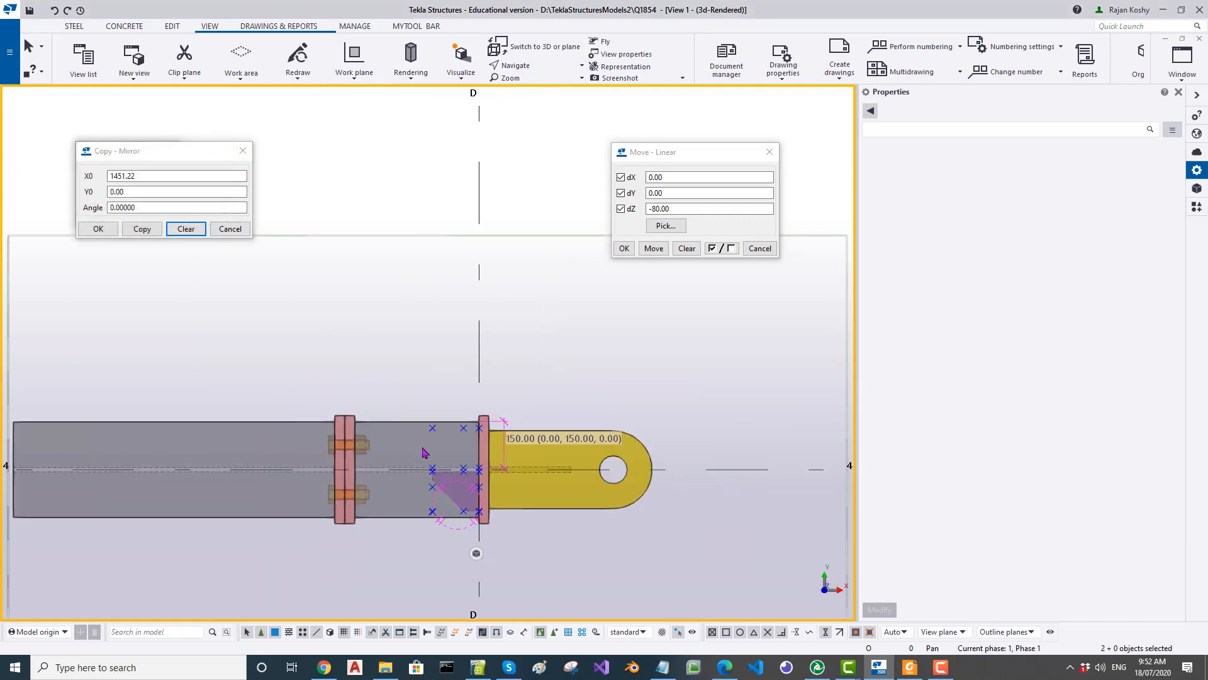
{"action": "key", "text": "ctrl+1"}
Step: Try to mirror-copy both stiffener plates using X0 1451.22, Y0 0.00 and angle 0, and close the mirror settings
{"action": "scroll", "coordinate": [467, 491], "scroll_direction": "up", "scroll_amount": 4}
{"action": "left_click_drag", "start_coordinate": [466, 491], "coordinate": [397, 507]}
{"action": "scroll", "coordinate": [335, 491], "scroll_direction": "down", "scroll_amount": 3}
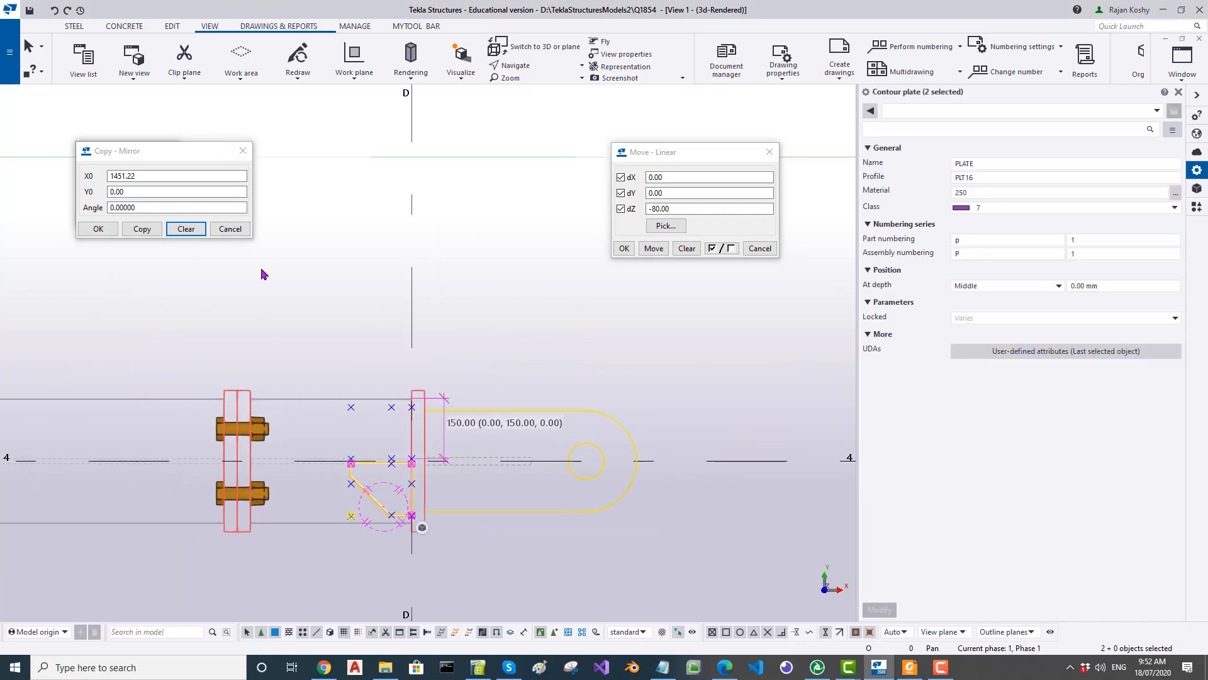
{"action": "left_click", "coordinate": [144, 230]}
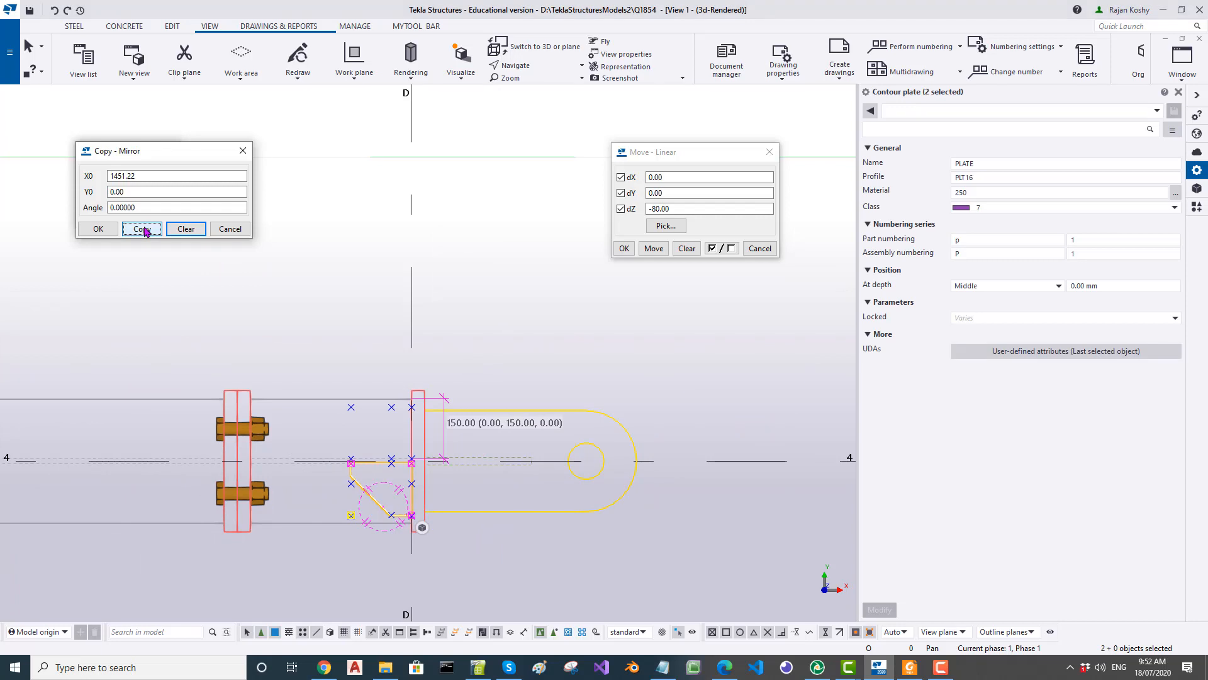
{"action": "left_click", "coordinate": [451, 314]}
{"action": "scroll", "coordinate": [409, 501], "scroll_direction": "up", "scroll_amount": 1}
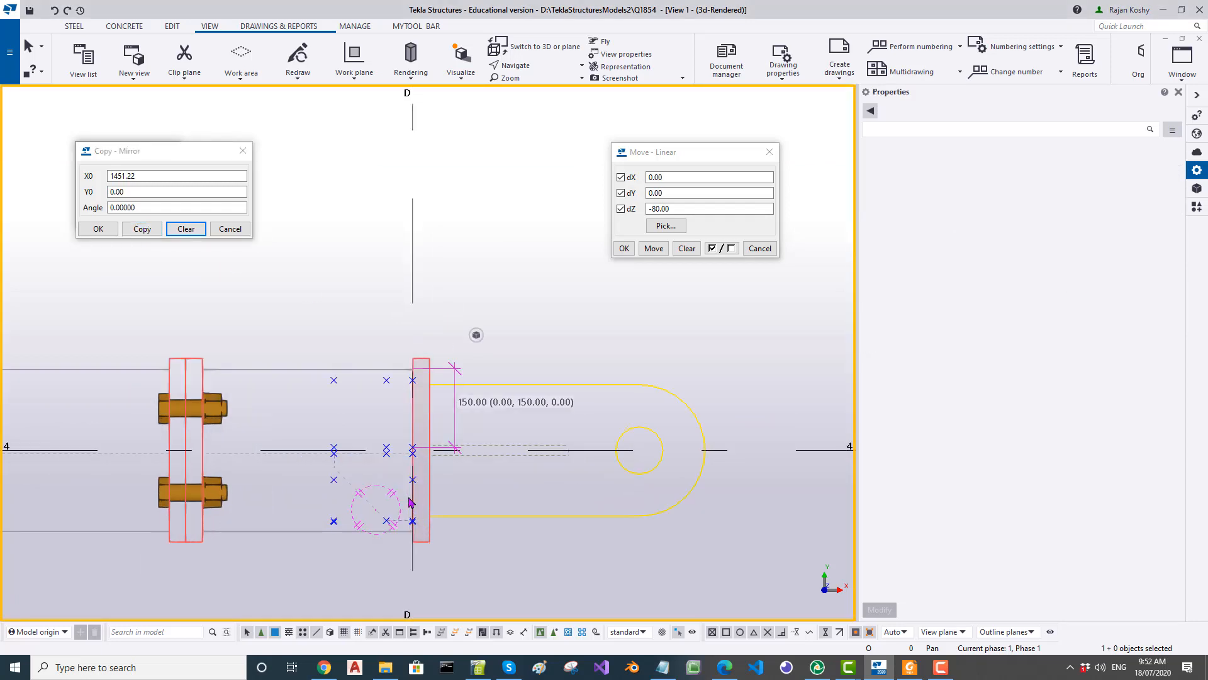
{"action": "left_click", "coordinate": [230, 229]}
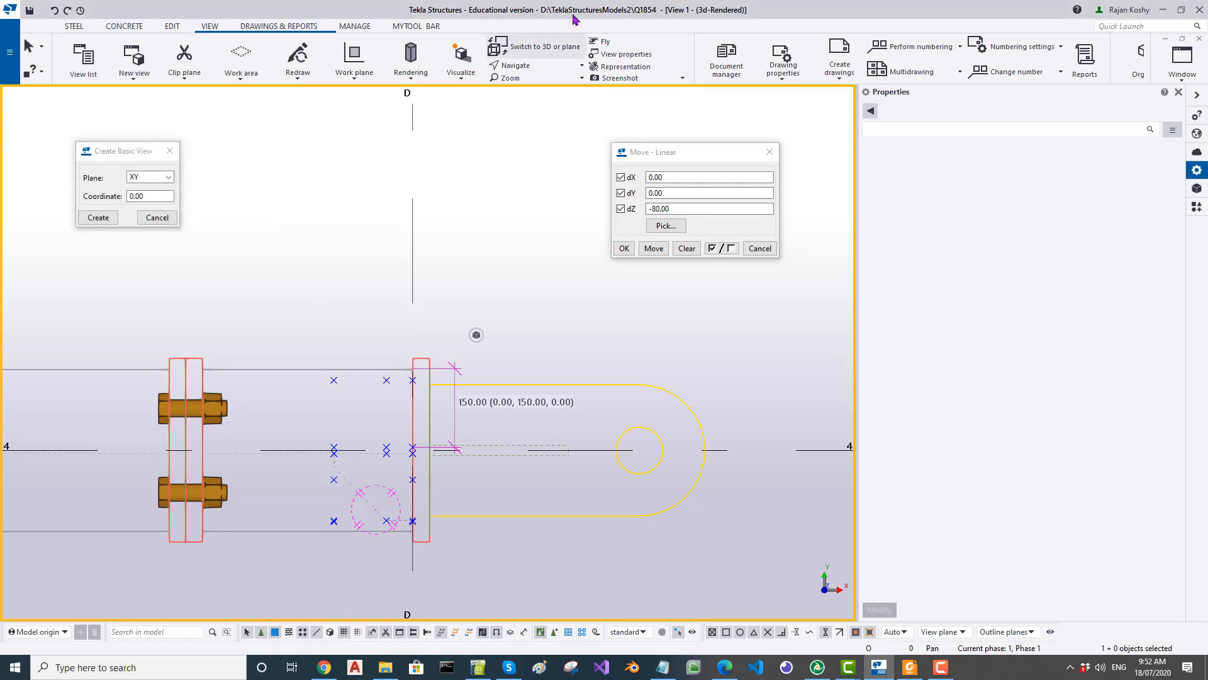
Step: Start a new mirror copy in the plan view with its mirror line along grid line 4, at X0 9616.26 and Y0 12000.00
{"action": "left_click", "coordinate": [172, 26]}
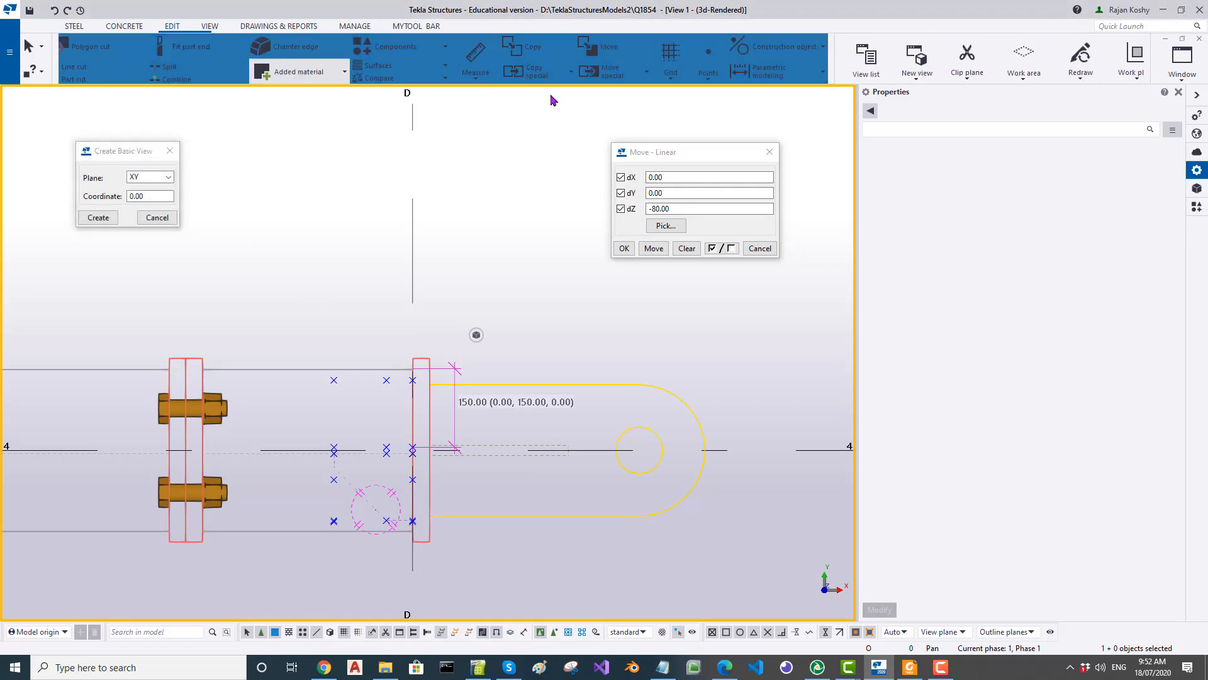
{"action": "left_click", "coordinate": [582, 73]}
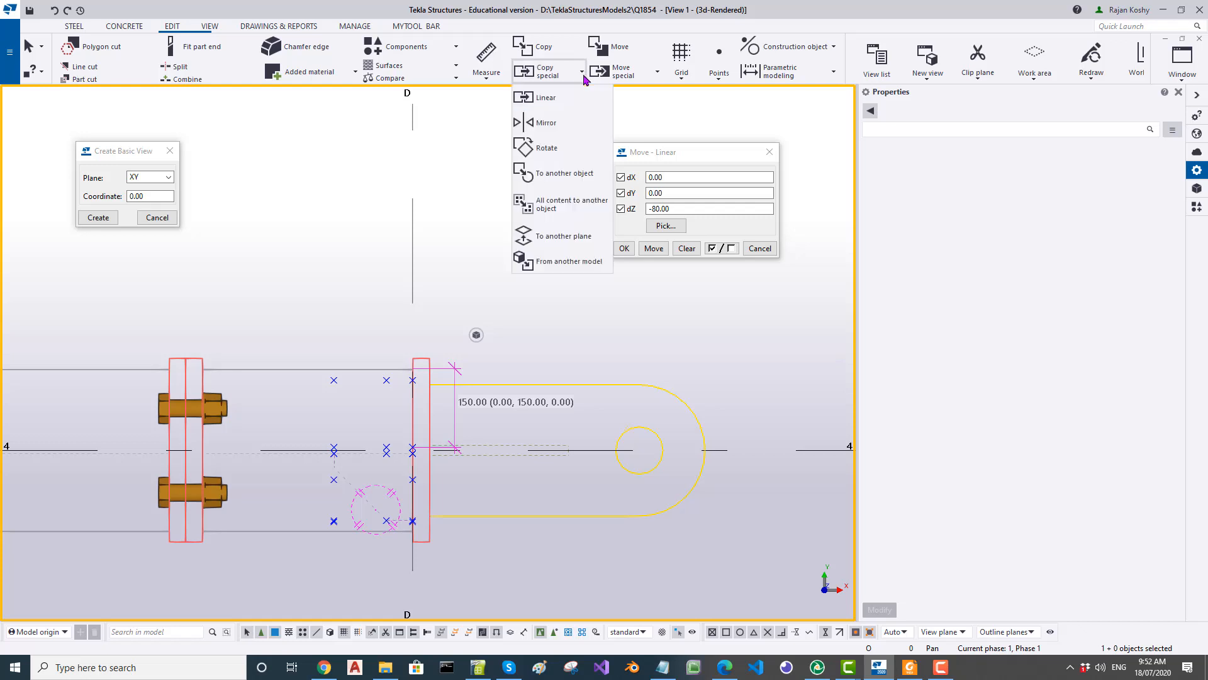
{"action": "left_click", "coordinate": [553, 129]}
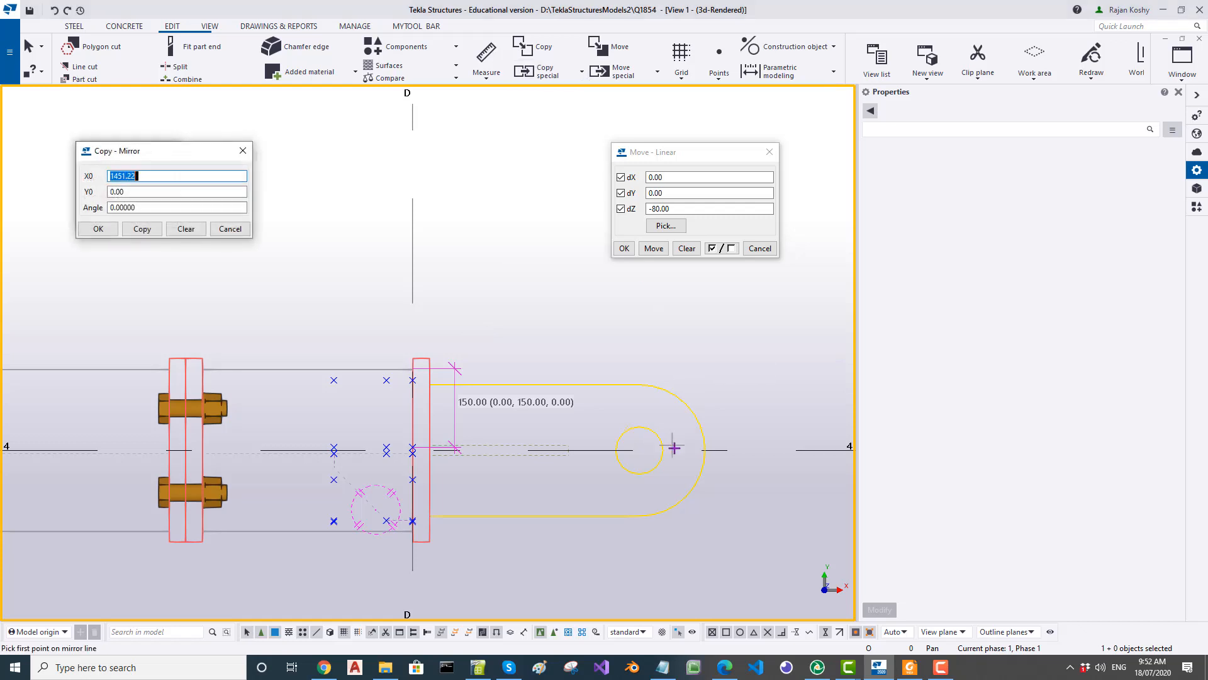
{"action": "left_click", "coordinate": [735, 449]}
{"action": "left_click", "coordinate": [766, 450]}
{"action": "right_click", "coordinate": [724, 318]}
{"action": "left_click", "coordinate": [743, 327]}
Step: Mirror-copy both stiffener plates across grid line 4 to the opposite side of the short beam's web
{"action": "middle_click_drag", "start_coordinate": [510, 463], "coordinate": [374, 527], "text": "ctrl"}
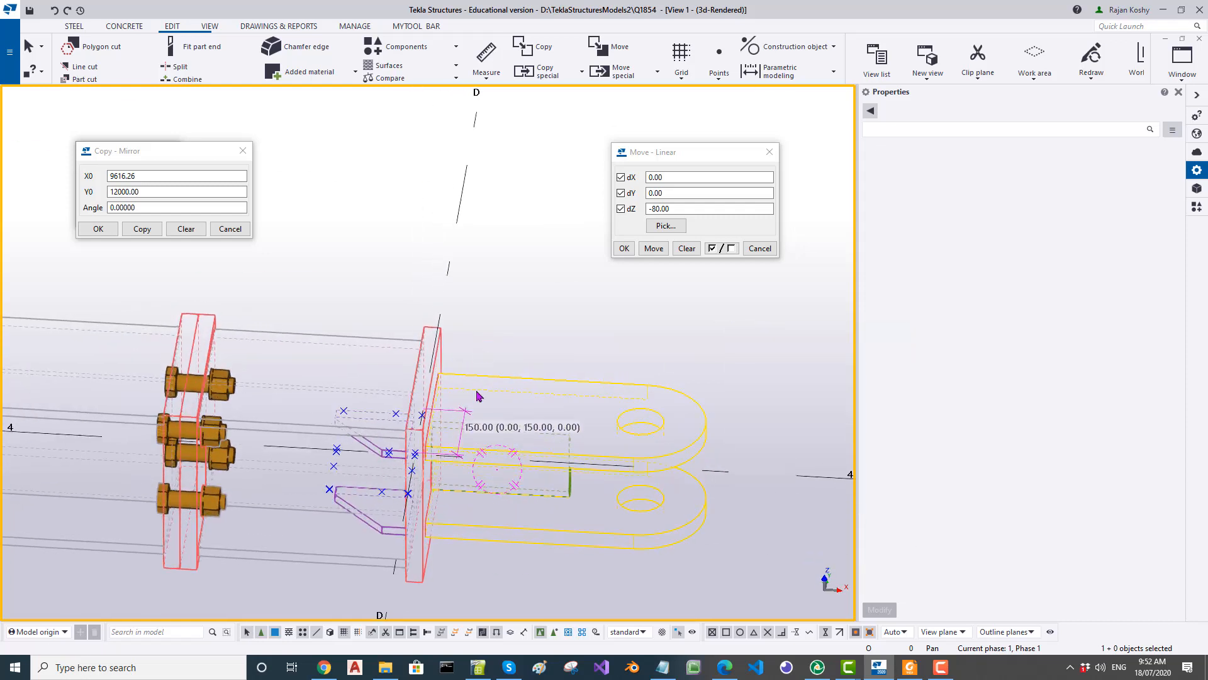
{"action": "left_click", "coordinate": [374, 527]}
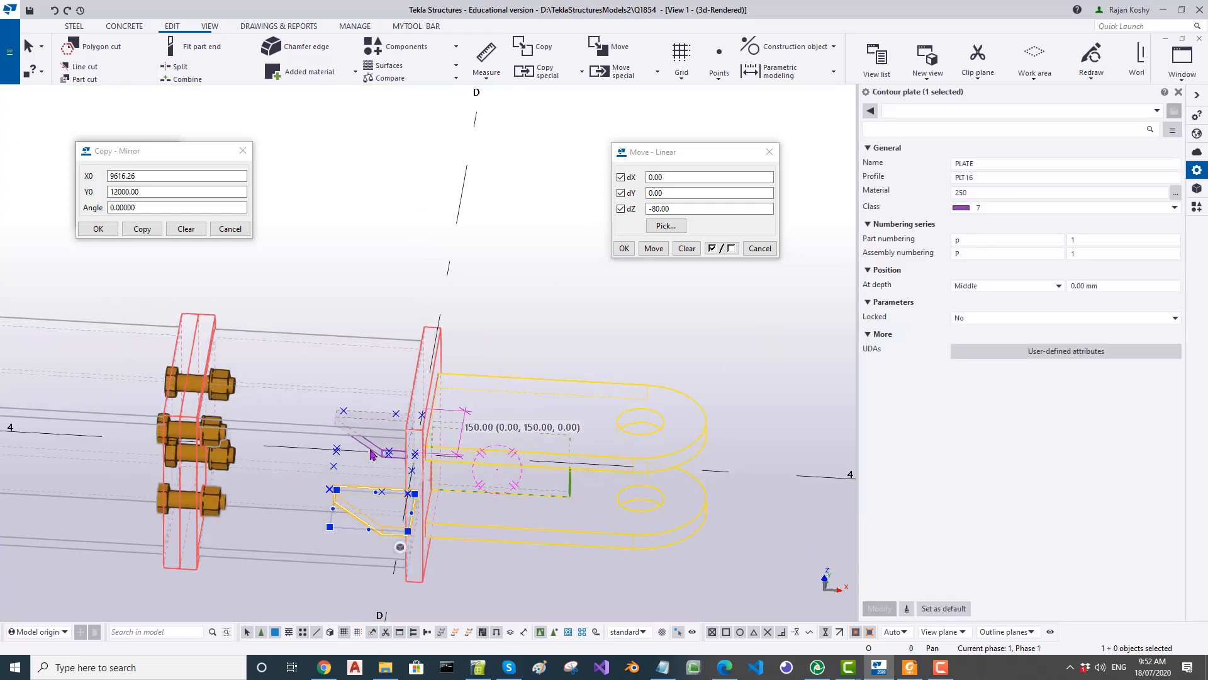
{"action": "left_click", "coordinate": [371, 453], "text": "ctrl"}
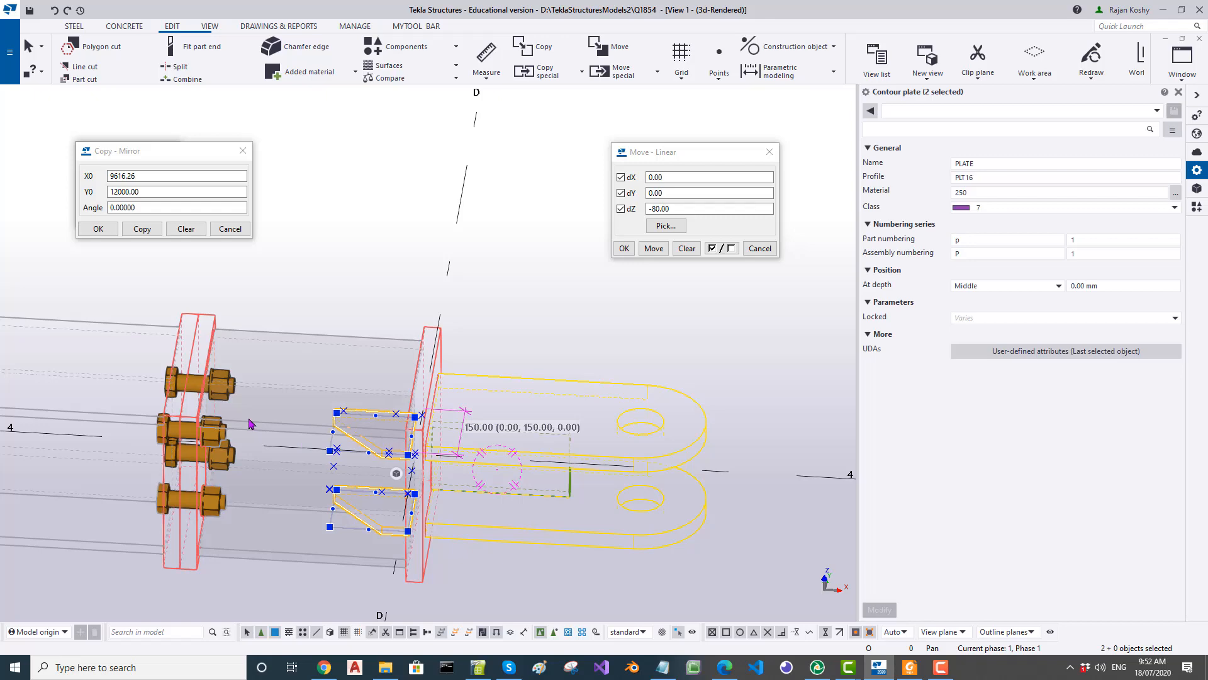
{"action": "left_click", "coordinate": [141, 232]}
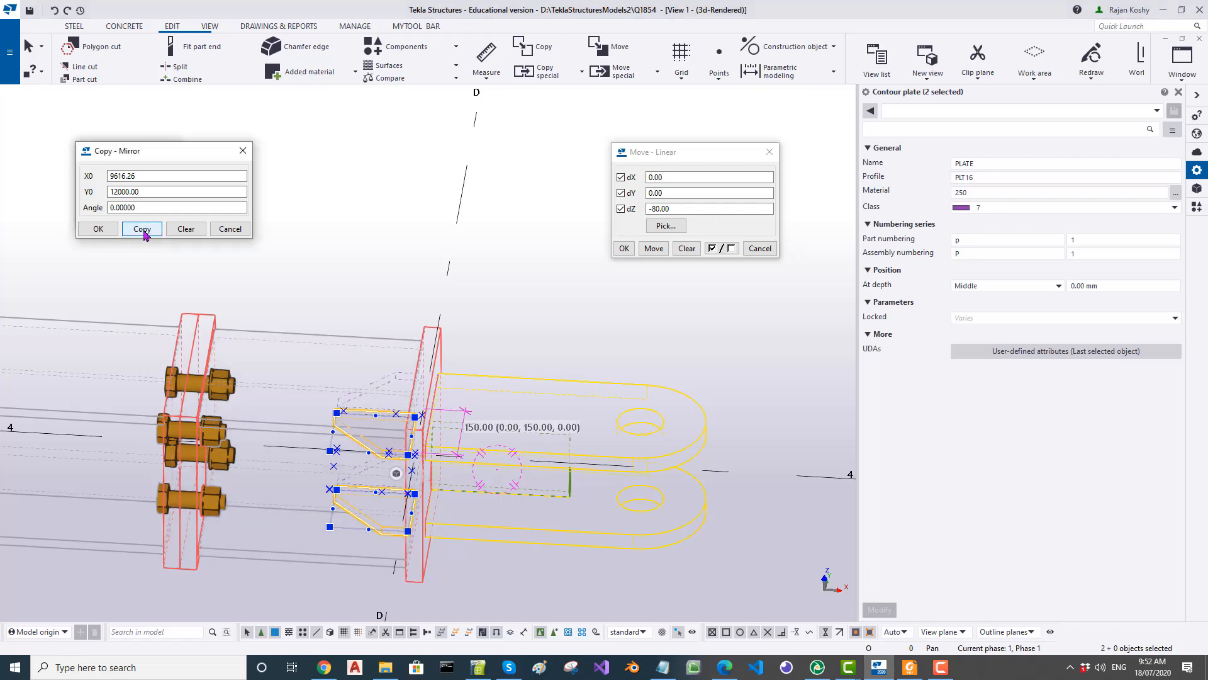
{"action": "middle_click_drag", "start_coordinate": [280, 258], "coordinate": [58, 267], "text": "ctrl"}
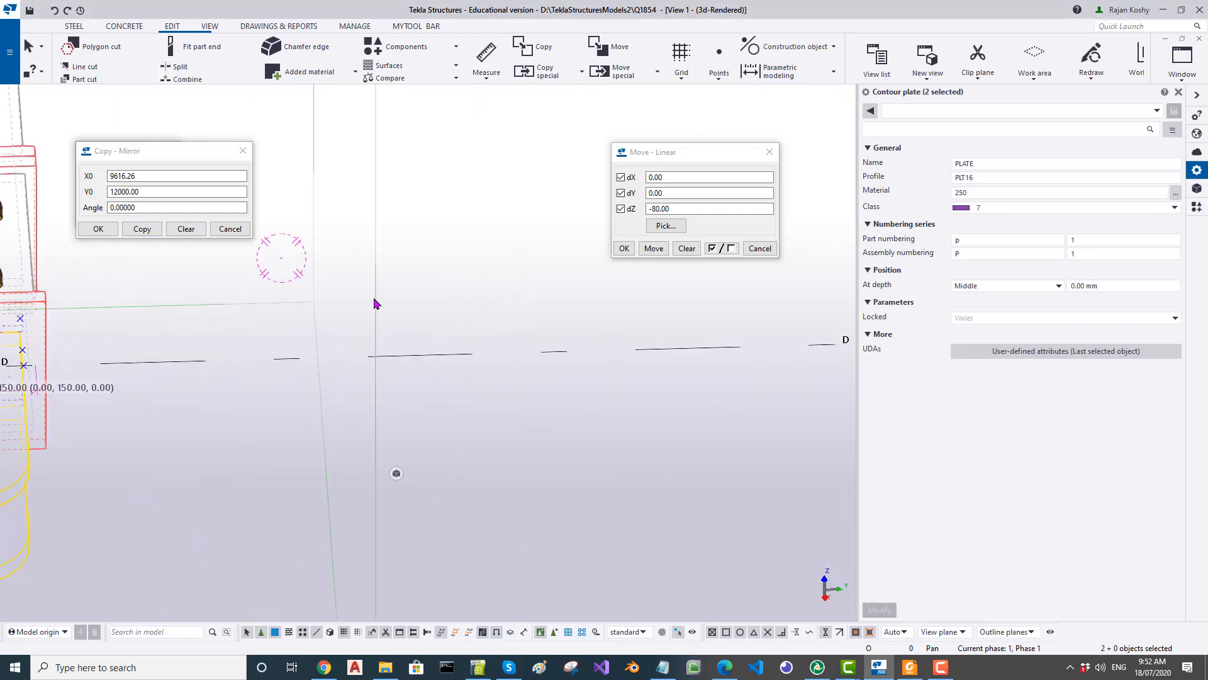
{"action": "middle_click_drag", "start_coordinate": [360, 300], "coordinate": [468, 380]}
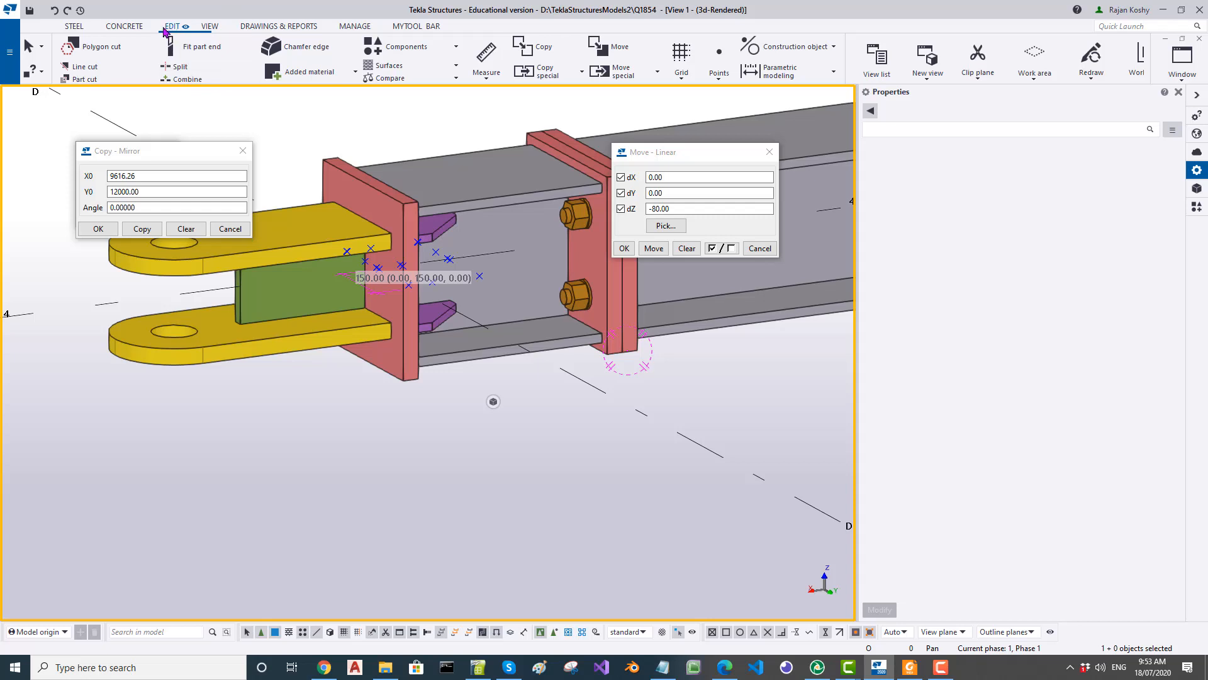
Step: Weld the stiffener plates on one side of the short beam's web to the beam with 6 mm fillet welds
{"action": "left_click", "coordinate": [73, 27]}
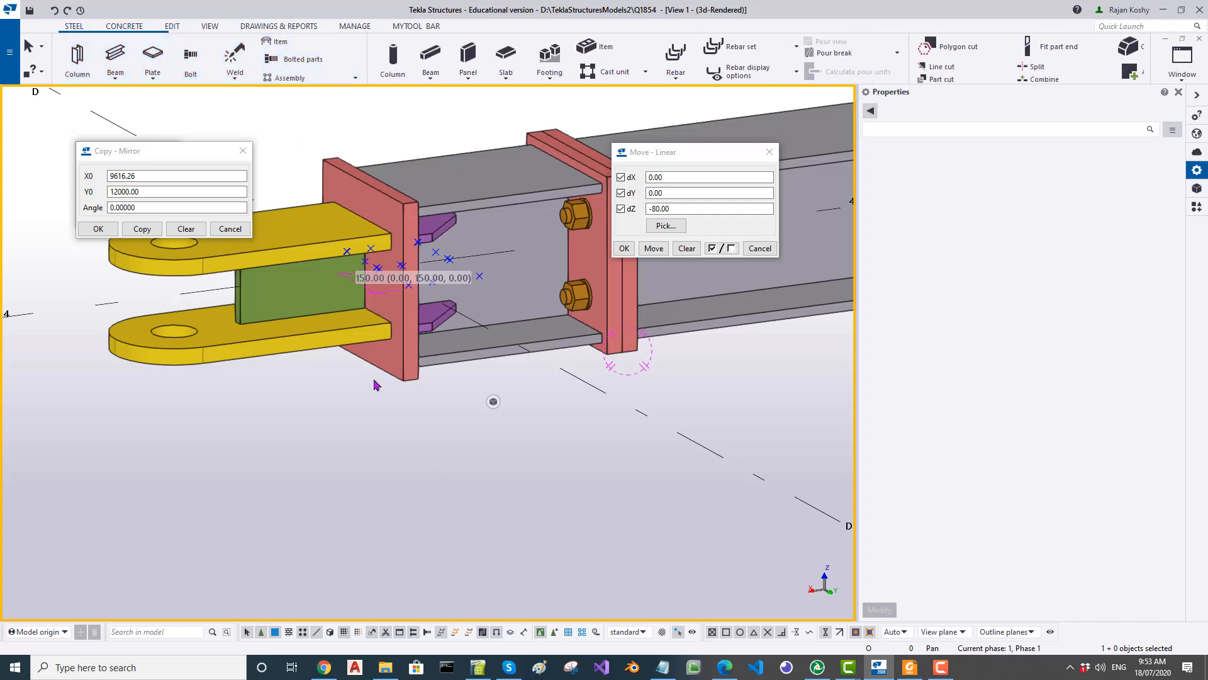
{"action": "left_click", "coordinate": [235, 57]}
{"action": "left_click", "coordinate": [504, 300]}
{"action": "left_click", "coordinate": [440, 314]}
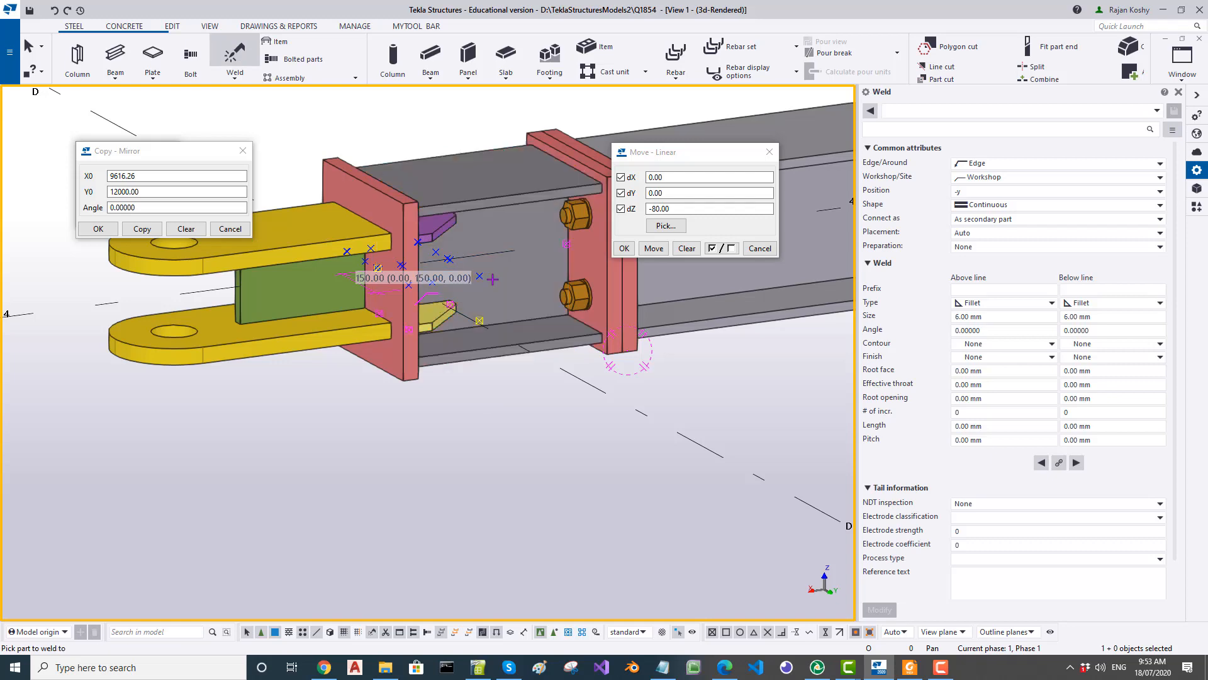
Step: Weld the stiffener plates on the opposite side of the web to the short beam and end the Weld command
{"action": "scroll", "coordinate": [435, 270], "scroll_direction": "down", "scroll_amount": 4}
{"action": "middle_click_drag", "start_coordinate": [435, 274], "coordinate": [757, 296], "text": "ctrl"}
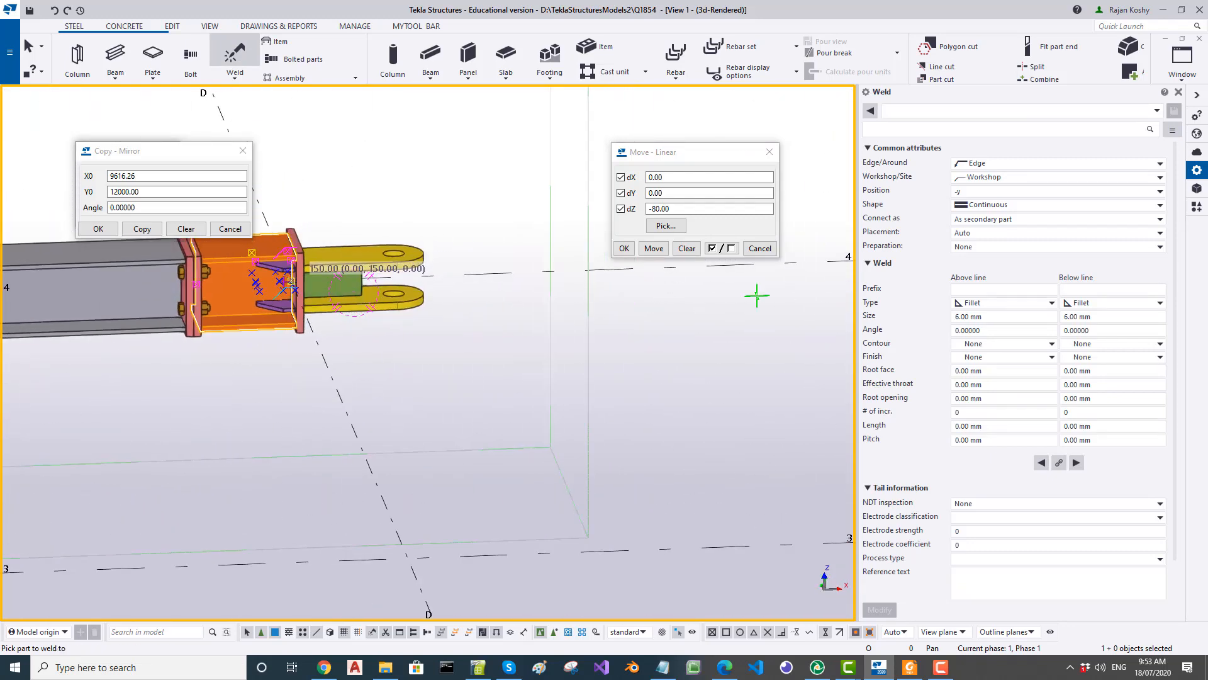
{"action": "scroll", "coordinate": [277, 286], "scroll_direction": "up", "scroll_amount": 2}
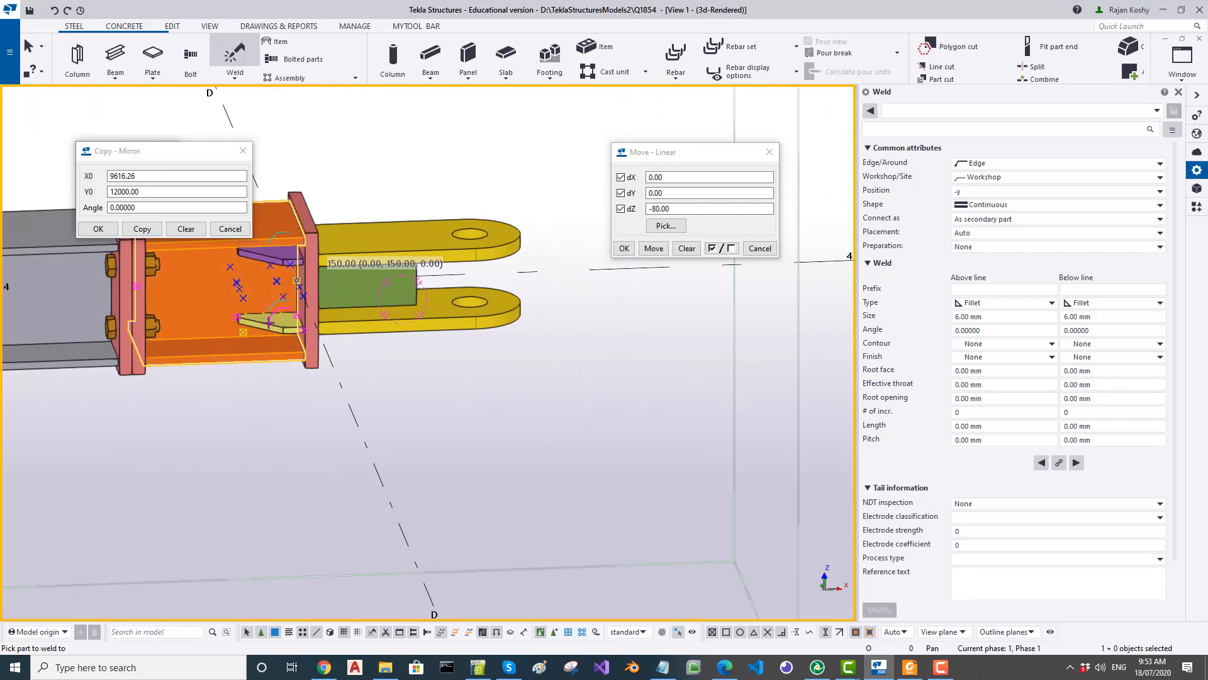
{"action": "left_click", "coordinate": [209, 302]}
{"action": "left_click", "coordinate": [272, 263]}
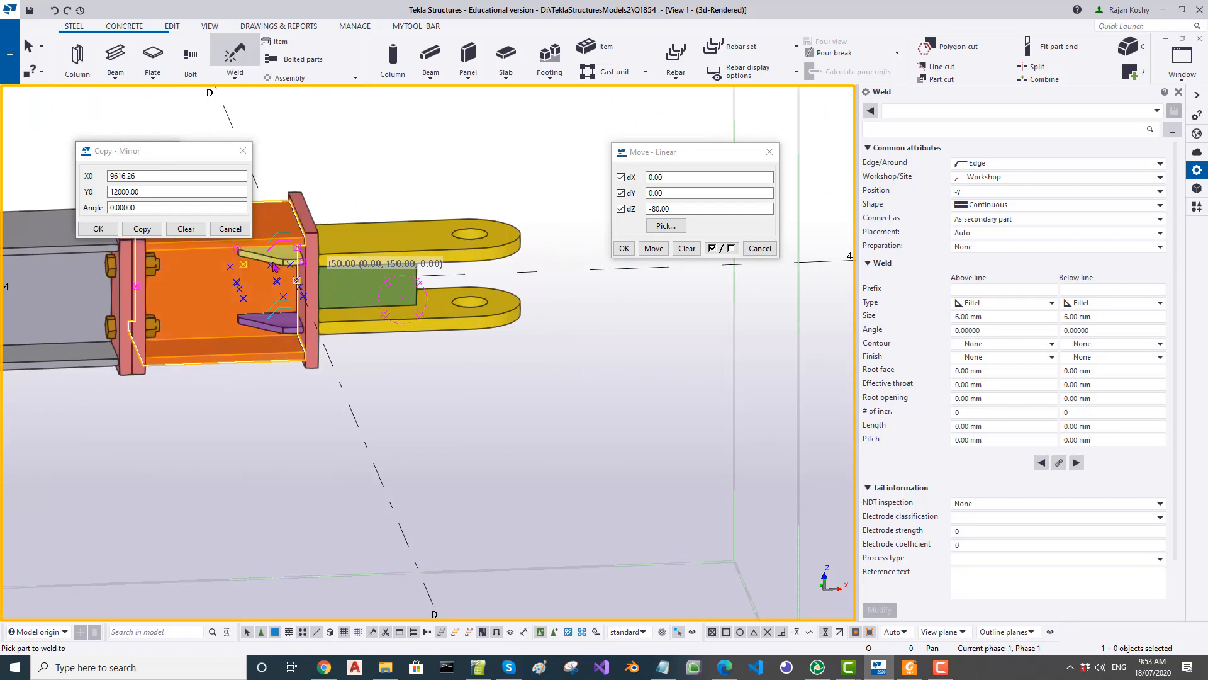
{"action": "key", "text": "Escape"}
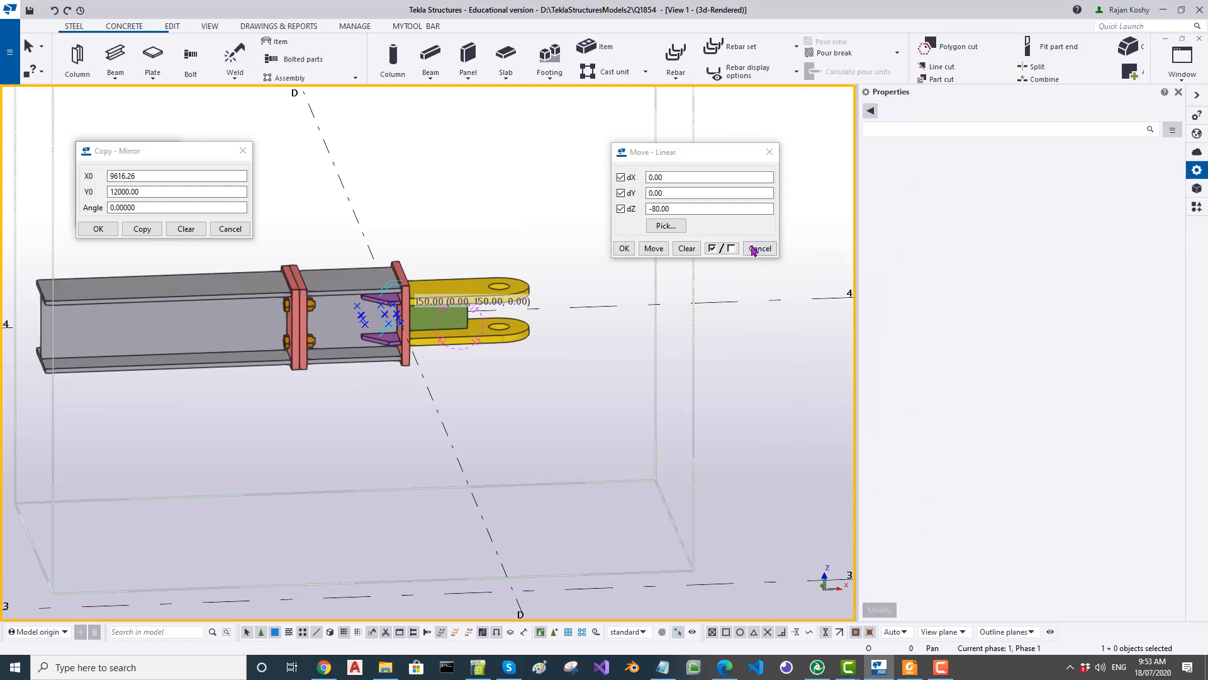
Step: Close the linear move settings, the properties pane and the mirror copy settings
{"action": "left_click", "coordinate": [759, 248]}
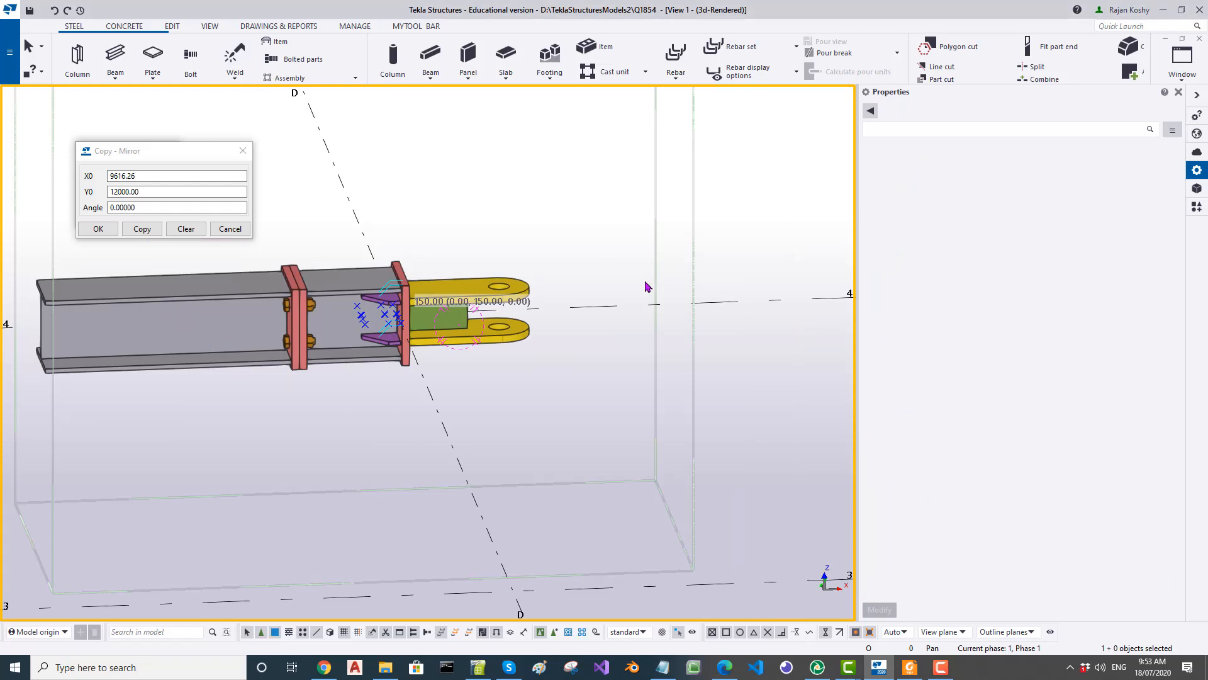
{"action": "left_click", "coordinate": [1179, 94]}
{"action": "middle_click_drag", "start_coordinate": [739, 229], "coordinate": [684, 242], "text": "ctrl"}
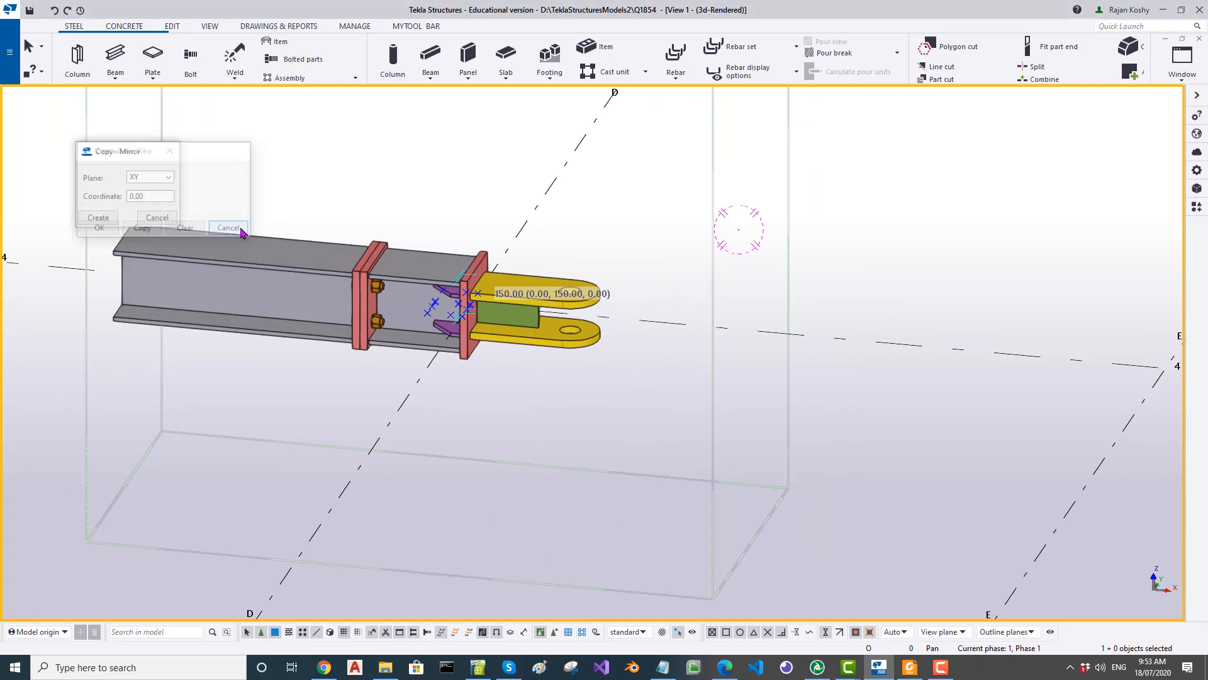
{"action": "left_click", "coordinate": [233, 229]}
Step: Define the work area by two points in plan, from outside grid A to grid G around grid line 4, to include both leg ends
{"action": "scroll", "coordinate": [305, 197], "scroll_direction": "up", "scroll_amount": 4}
{"action": "middle_click_drag", "start_coordinate": [606, 233], "coordinate": [754, 243]}
{"action": "scroll", "coordinate": [754, 243], "scroll_direction": "down", "scroll_amount": 8}
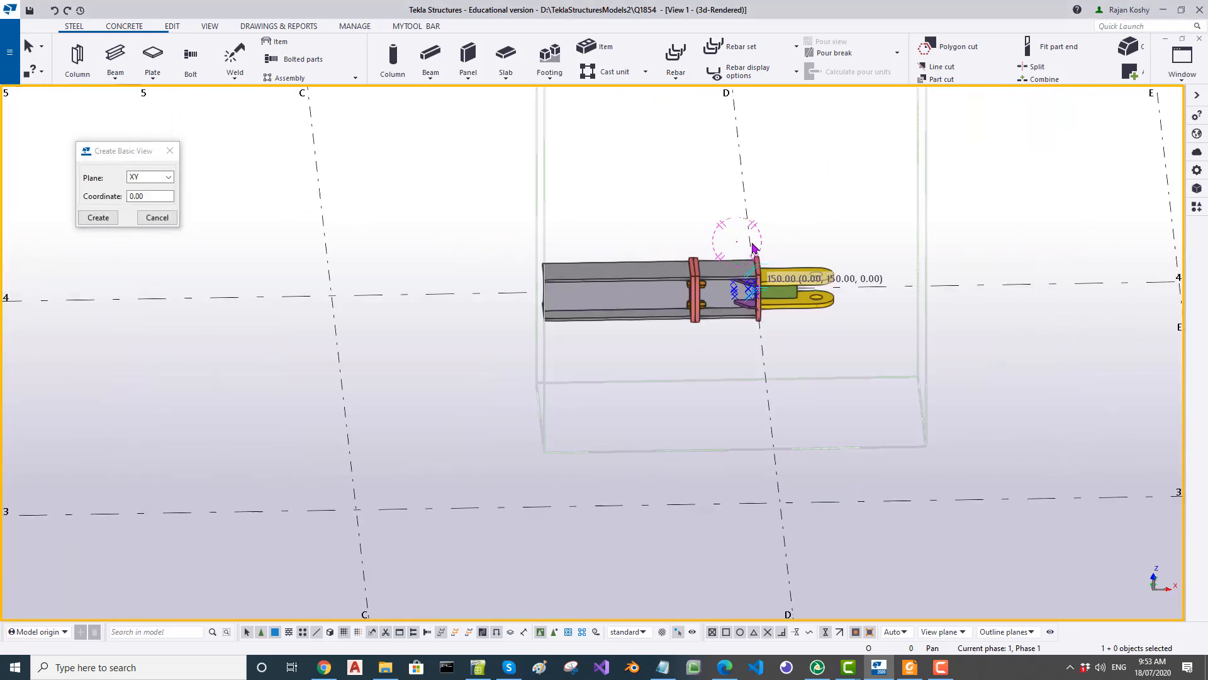
{"action": "middle_click_drag", "start_coordinate": [571, 448], "coordinate": [549, 450]}
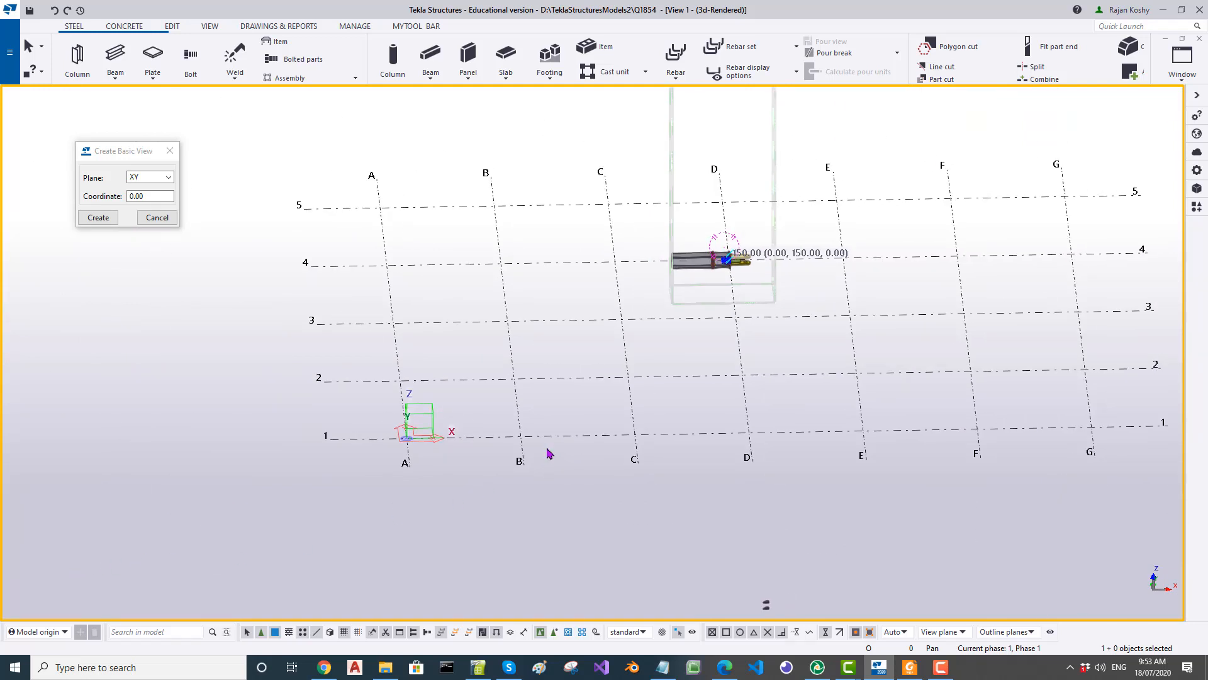
{"action": "key", "text": "ctrl+p"}
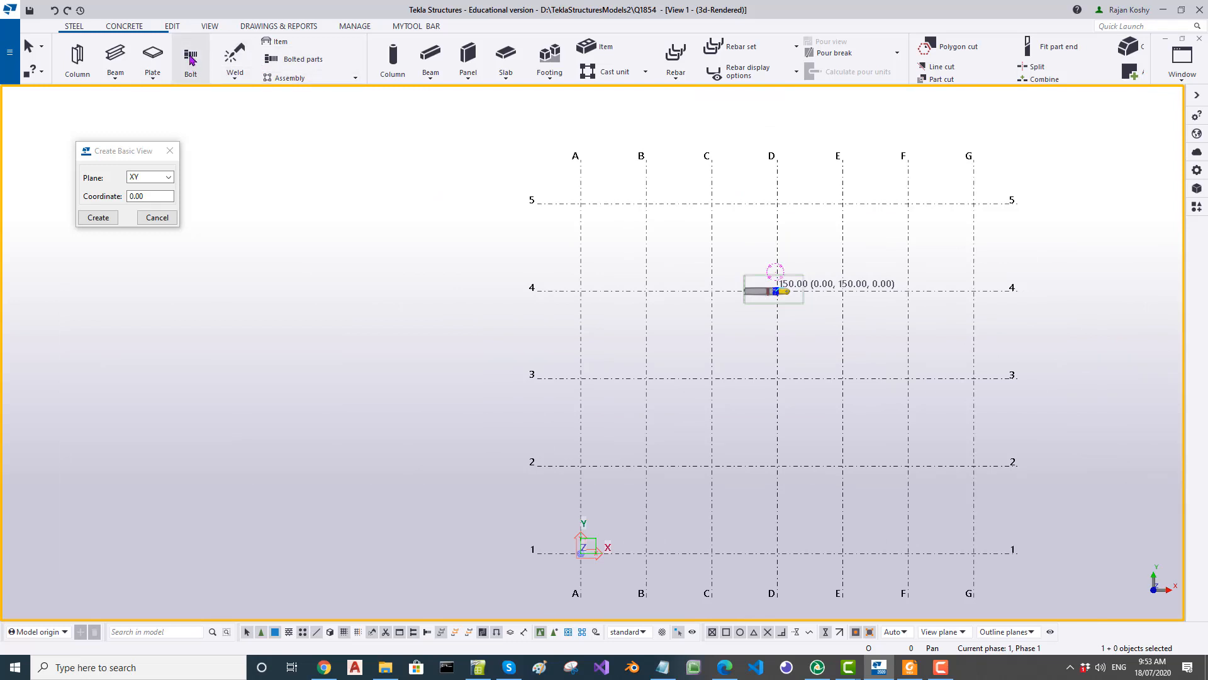
{"action": "left_click", "coordinate": [209, 26]}
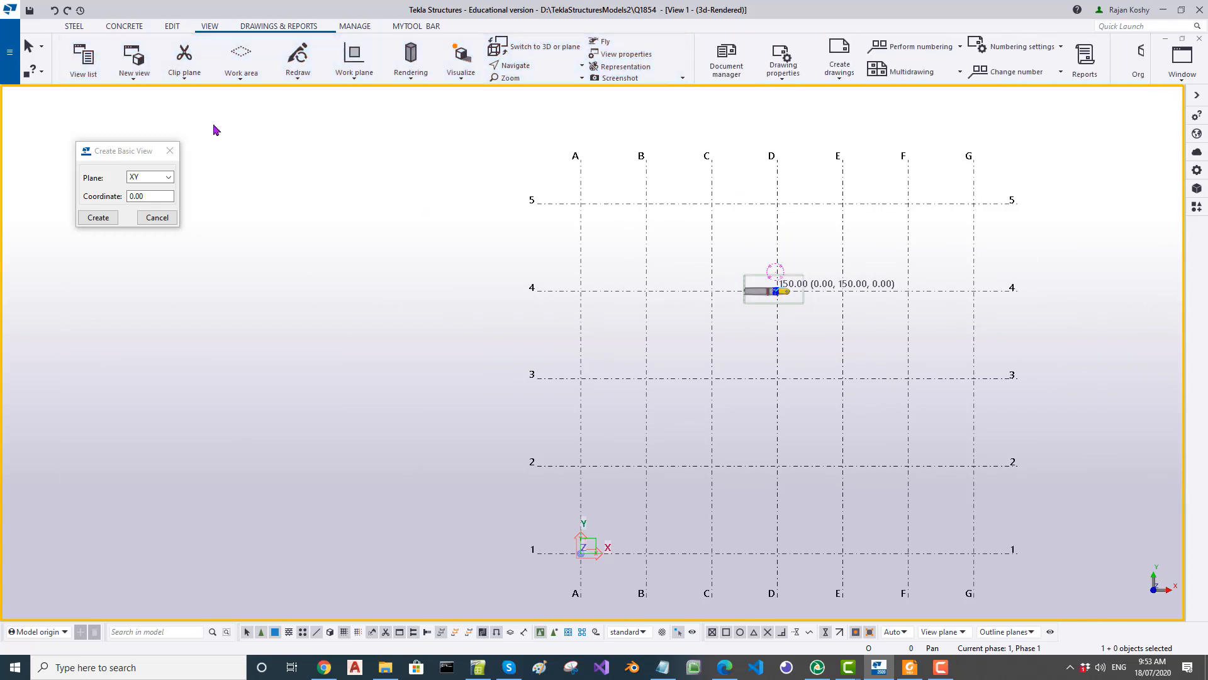
{"action": "left_click", "coordinate": [244, 76]}
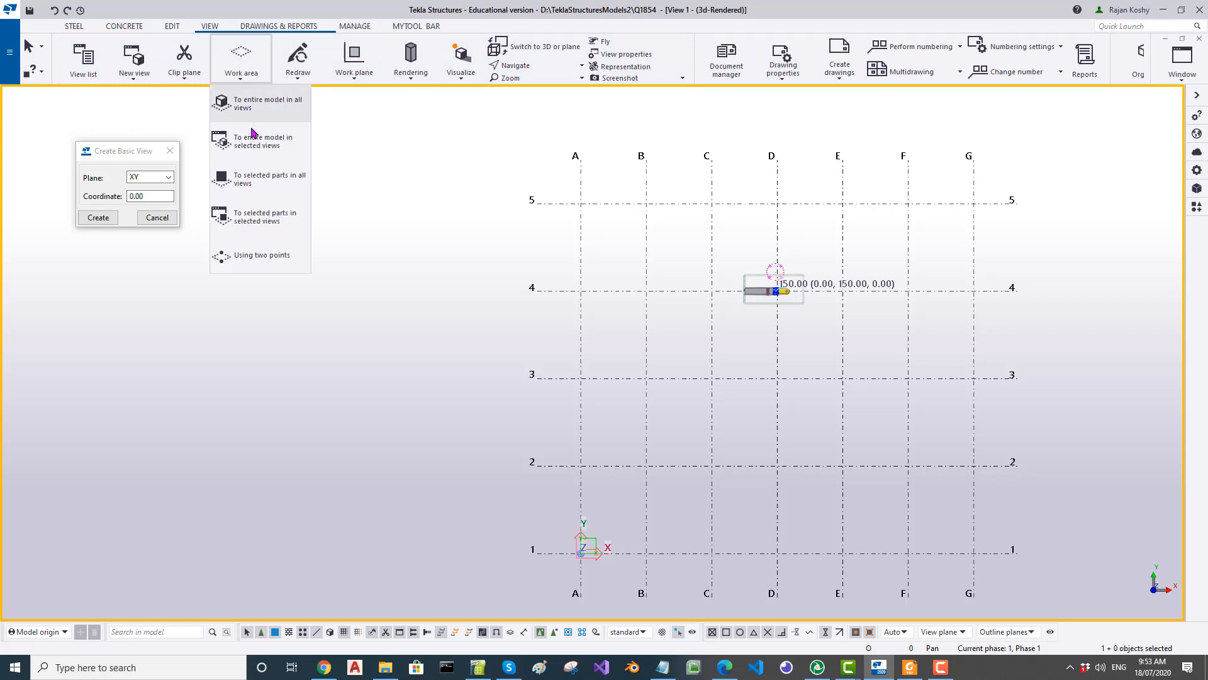
{"action": "left_click", "coordinate": [255, 245]}
{"action": "left_click", "coordinate": [442, 239]}
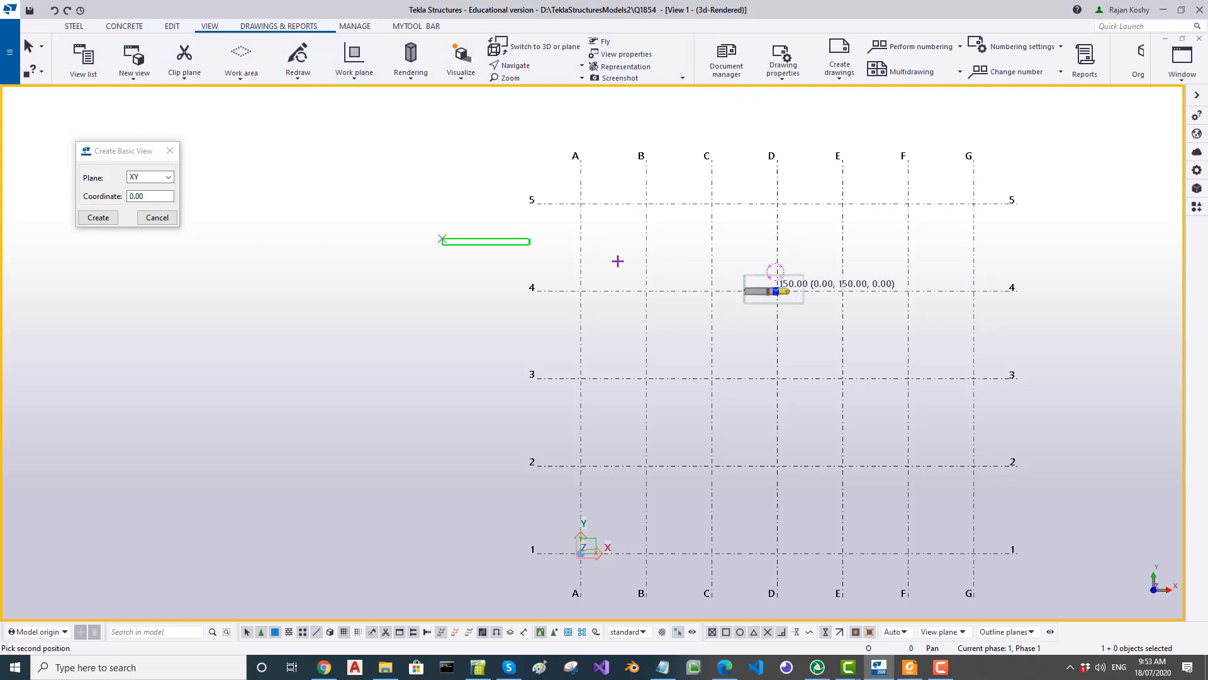
{"action": "left_click", "coordinate": [972, 339]}
{"action": "middle_click_drag", "start_coordinate": [766, 423], "coordinate": [750, 288], "text": "ctrl"}
{"action": "scroll", "coordinate": [584, 380], "scroll_direction": "up", "scroll_amount": 5}
{"action": "scroll", "coordinate": [591, 394], "scroll_direction": "down", "scroll_amount": 5}
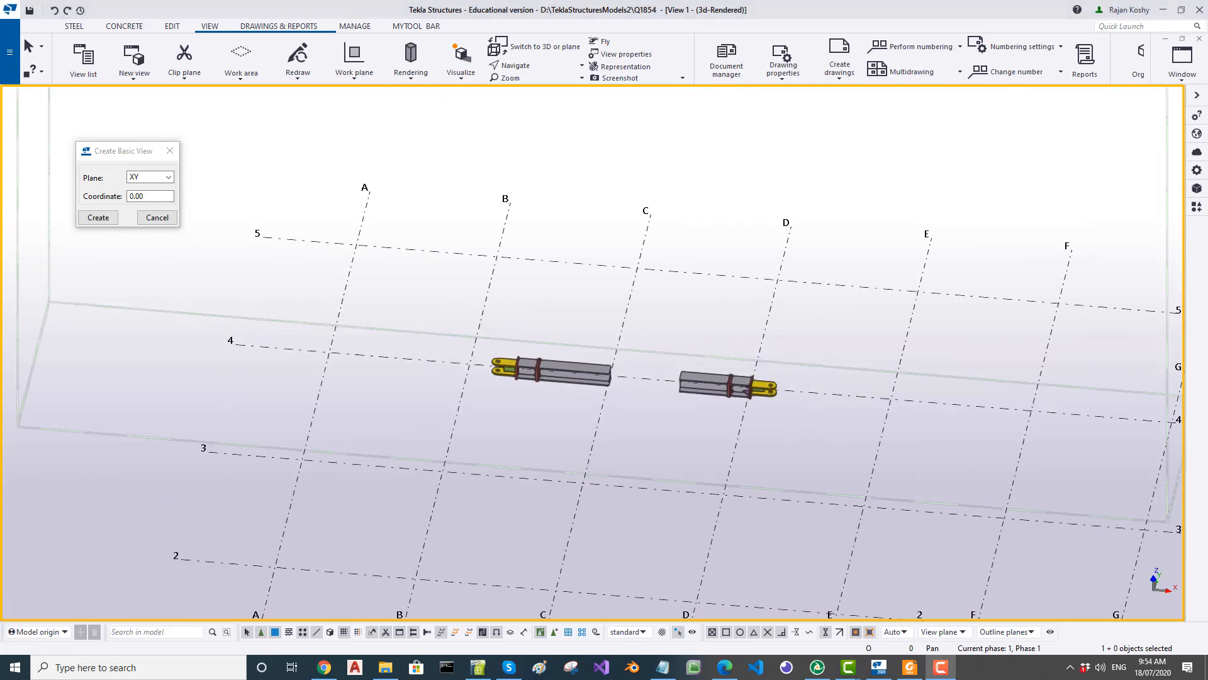
Step: Set the color and transparency in all views to #Loose Parts and apply it to the view
{"action": "double_click", "coordinate": [382, 422]}
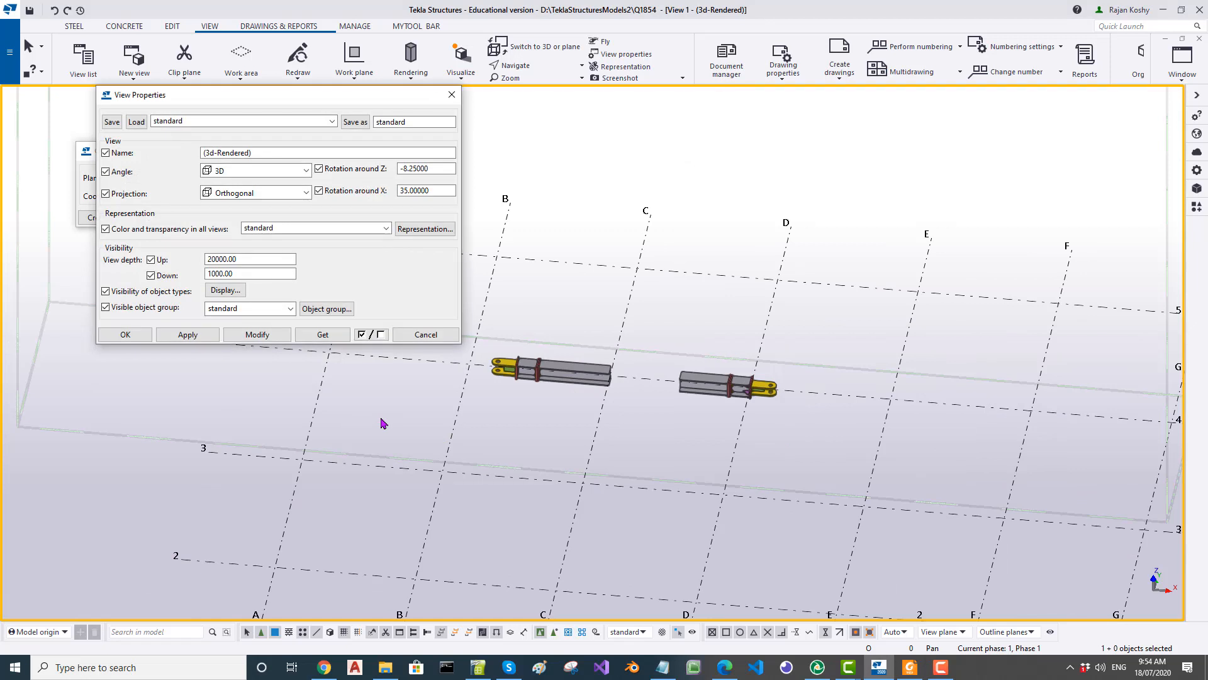
{"action": "left_click", "coordinate": [387, 229]}
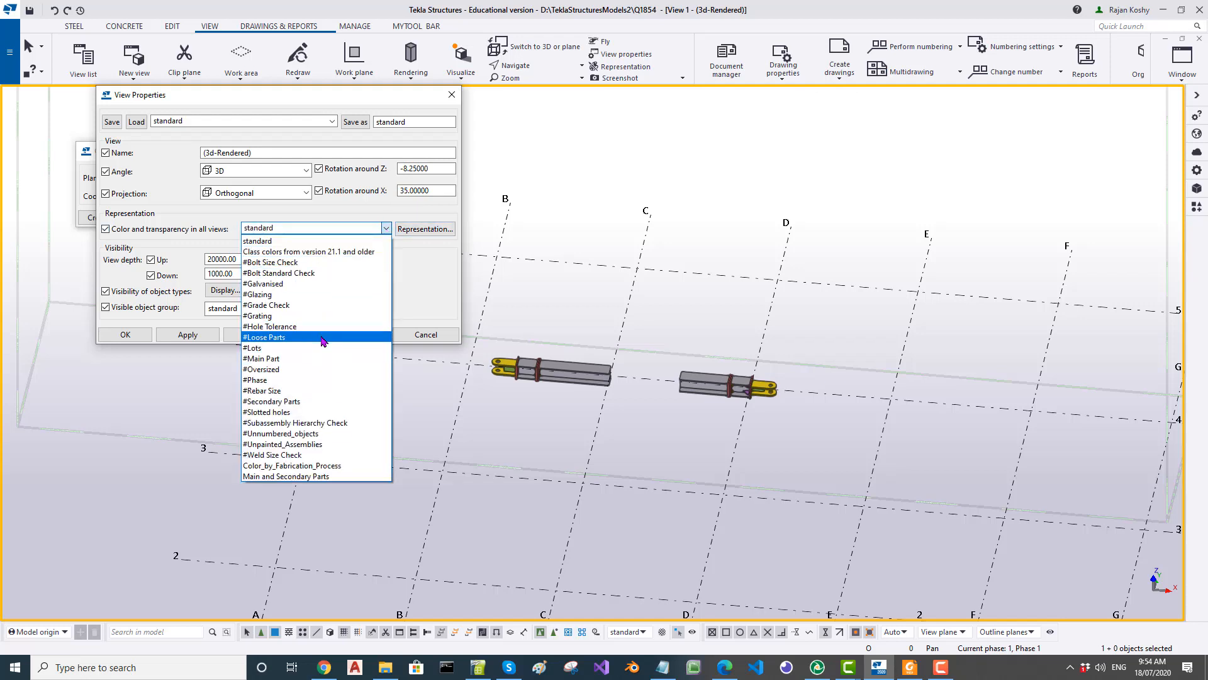
{"action": "left_click", "coordinate": [325, 338]}
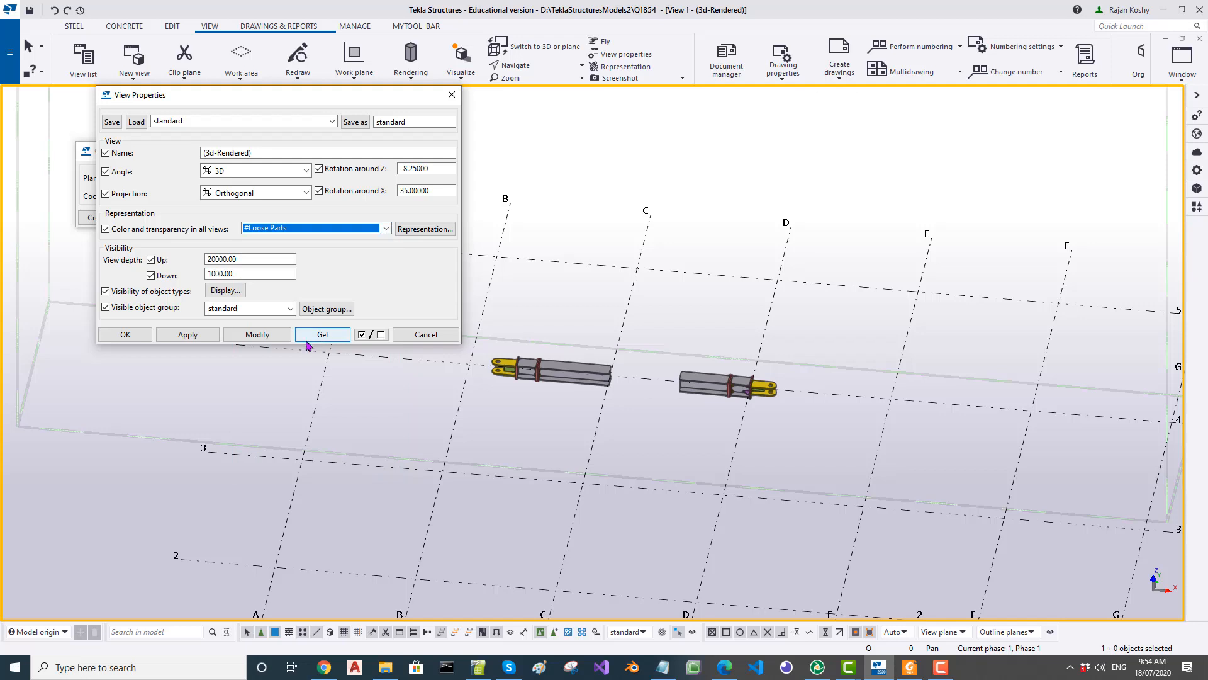
{"action": "left_click", "coordinate": [256, 334]}
{"action": "left_click", "coordinate": [426, 334]}
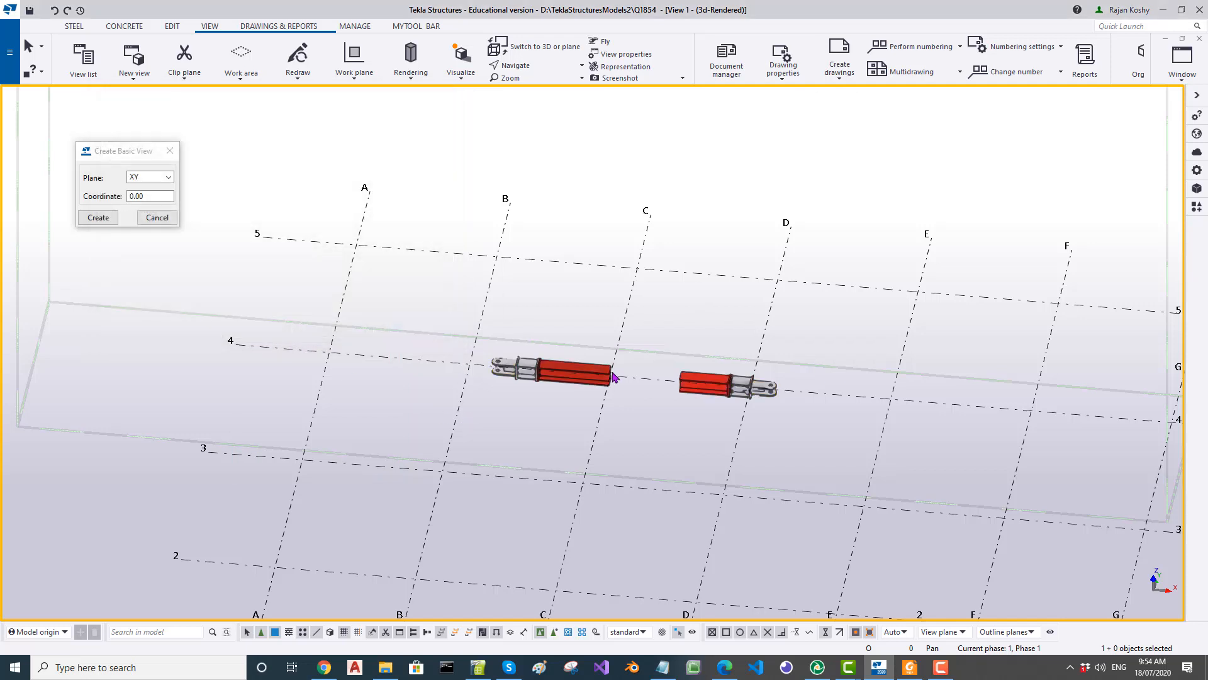
Step: Examine the loose-part coloring of the beams, end plates and splice connections at both ends of the tie leg
{"action": "scroll", "coordinate": [608, 376], "scroll_direction": "up", "scroll_amount": 5}
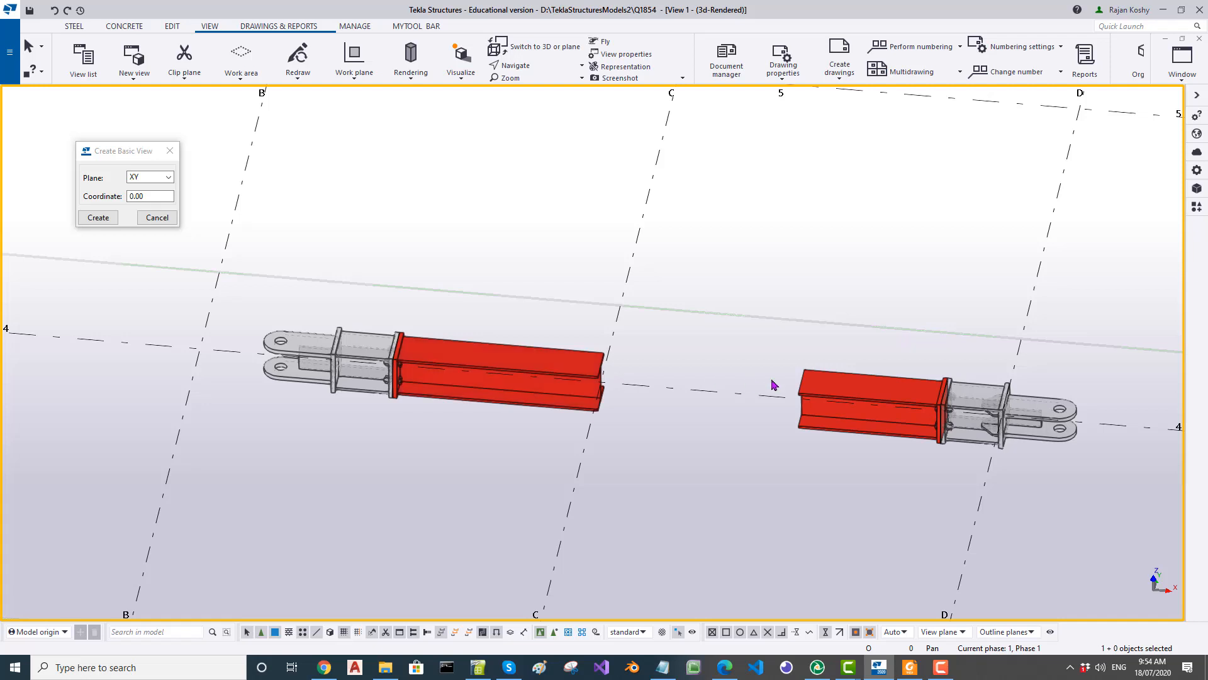
{"action": "scroll", "coordinate": [993, 399], "scroll_direction": "up", "scroll_amount": 5}
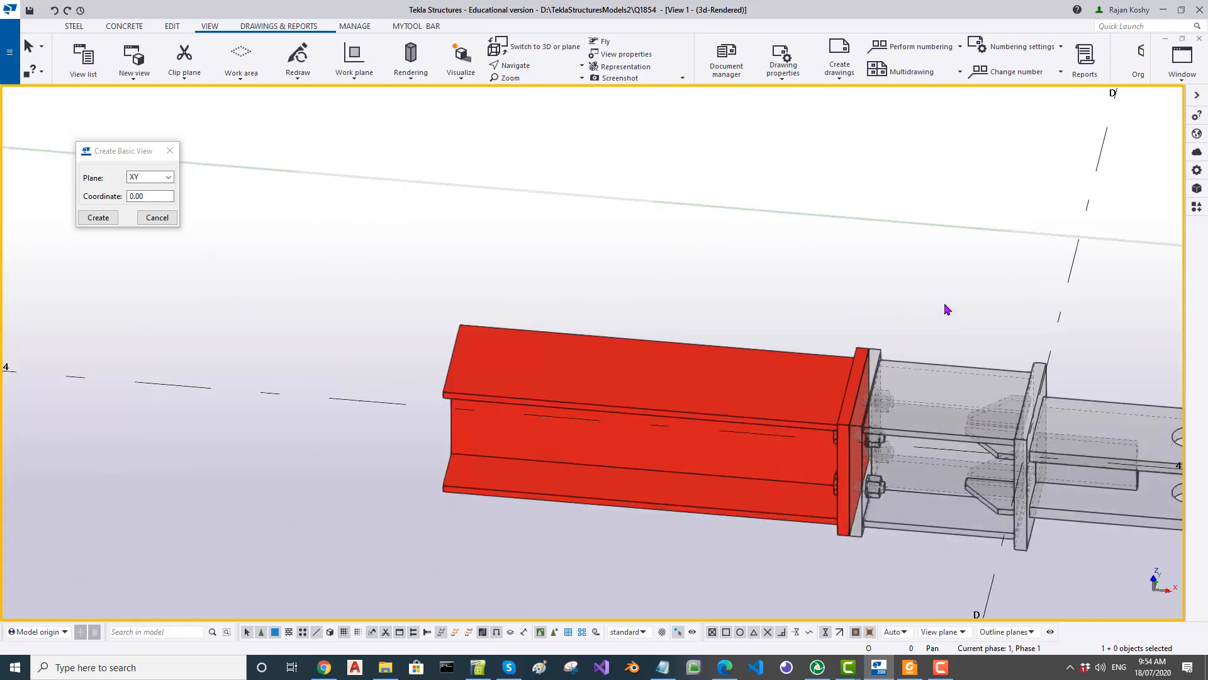
{"action": "scroll", "coordinate": [947, 308], "scroll_direction": "down", "scroll_amount": 5}
{"action": "middle_click_drag", "start_coordinate": [908, 413], "coordinate": [1005, 406], "text": "ctrl"}
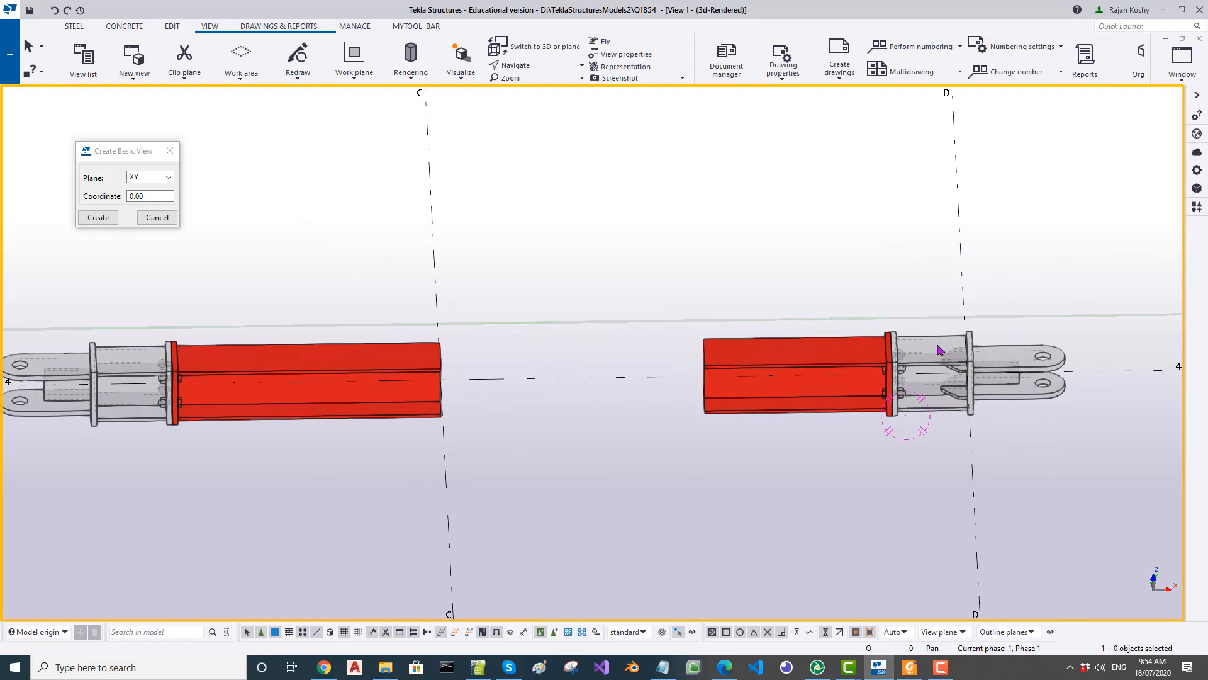
{"action": "scroll", "coordinate": [944, 352], "scroll_direction": "up", "scroll_amount": 5}
{"action": "left_click", "coordinate": [802, 390]}
{"action": "scroll", "coordinate": [774, 251], "scroll_direction": "down", "scroll_amount": 6}
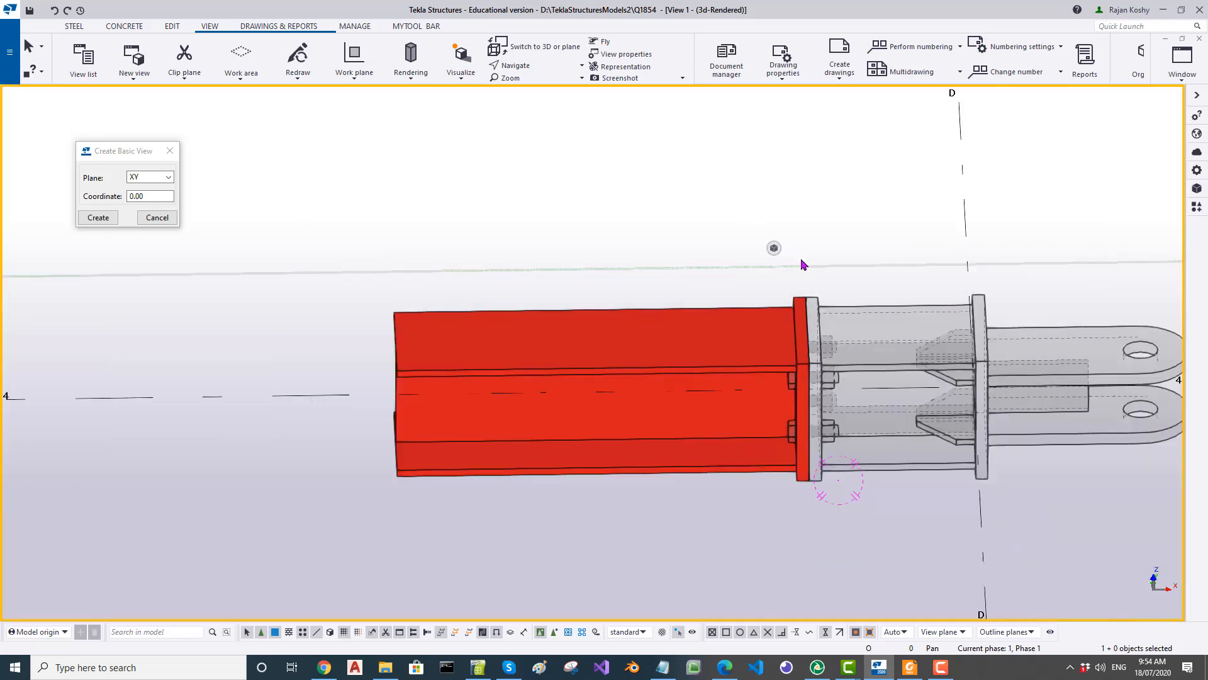
{"action": "left_click", "coordinate": [697, 296]}
{"action": "middle_click_drag", "start_coordinate": [344, 196], "coordinate": [693, 203]}
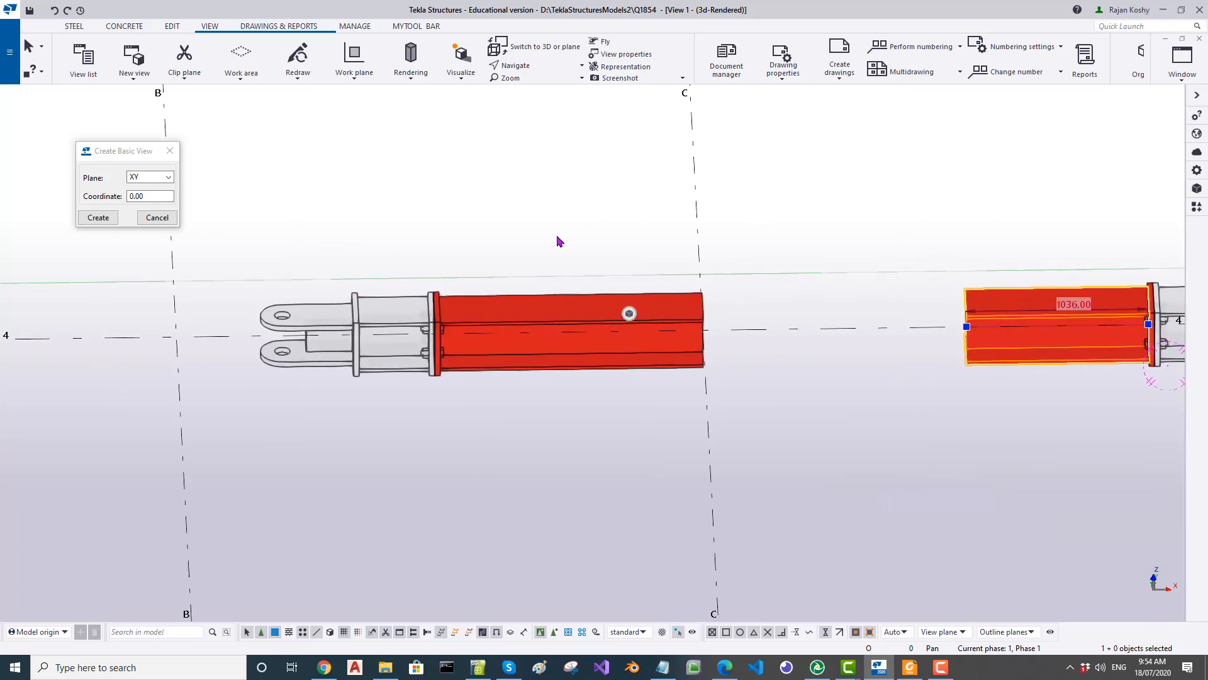
{"action": "scroll", "coordinate": [560, 240], "scroll_direction": "up", "scroll_amount": 3}
{"action": "left_click", "coordinate": [496, 369]}
{"action": "left_click", "coordinate": [504, 194]}
{"action": "scroll", "coordinate": [378, 323], "scroll_direction": "up", "scroll_amount": 3}
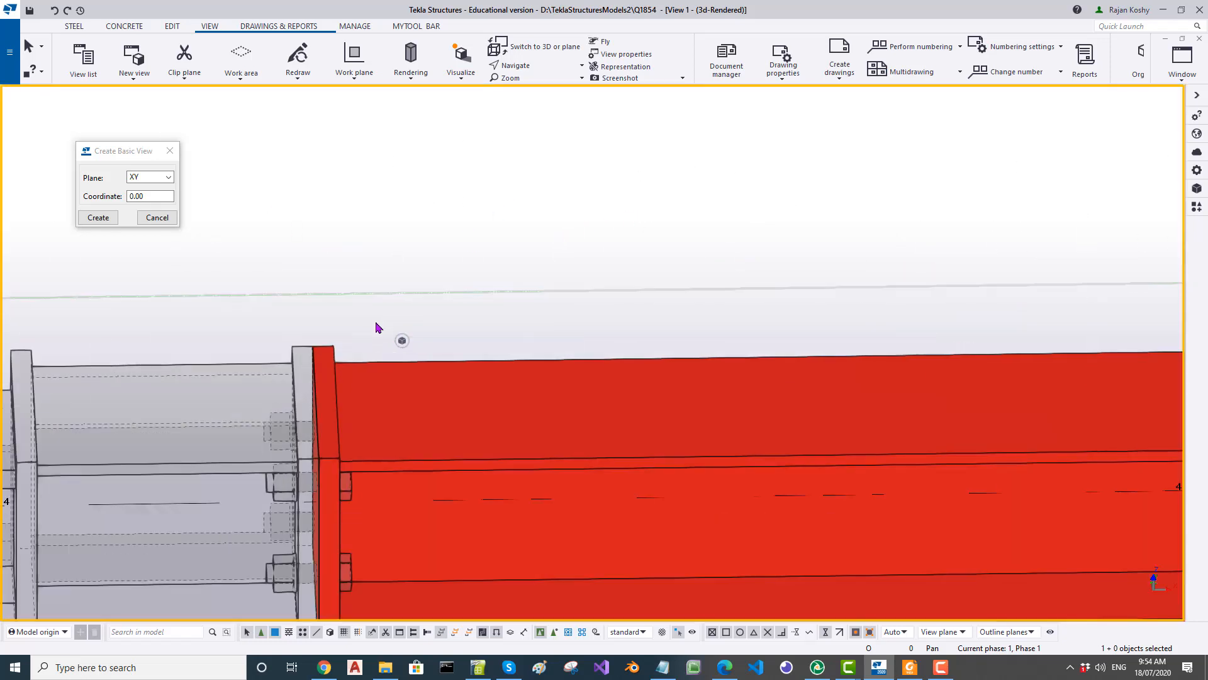
{"action": "scroll", "coordinate": [326, 345], "scroll_direction": "down", "scroll_amount": 3}
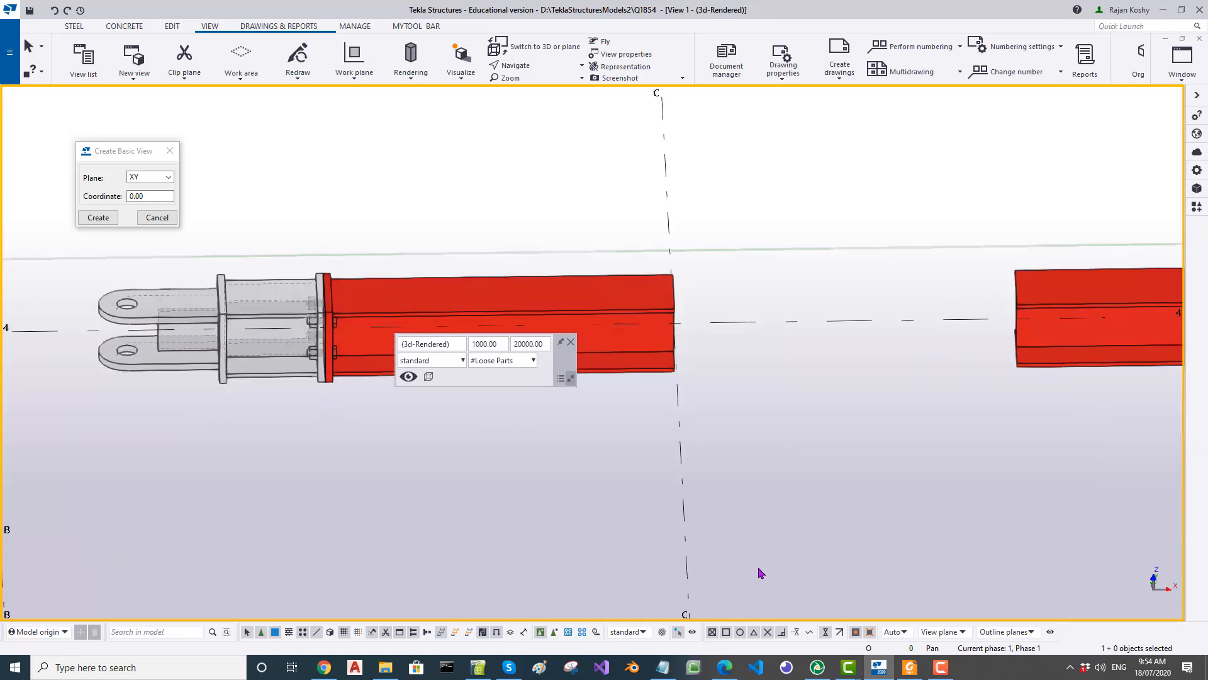
Step: Switch to the layout drawing in Foxit Reader, review the TC1 tie leg plan and side views, and return to Tekla Structures
{"action": "left_click", "coordinate": [908, 670]}
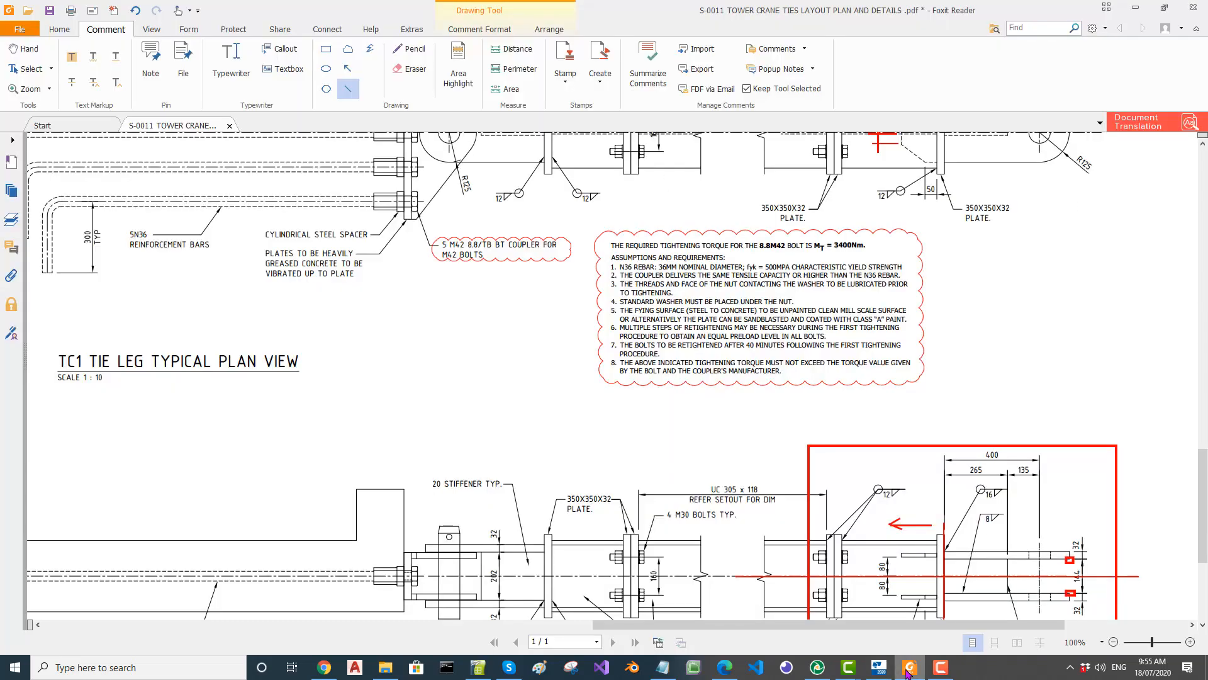
{"action": "scroll", "coordinate": [922, 498], "scroll_direction": "down", "scroll_amount": 2, "text": "ctrl"}
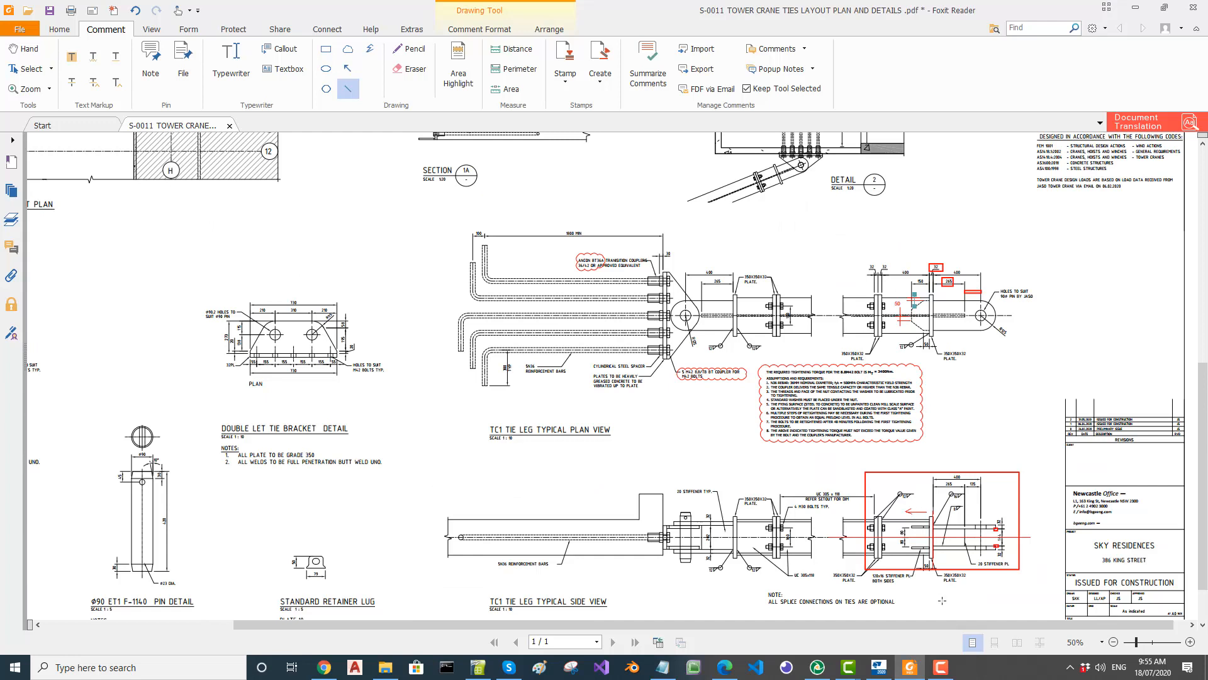
{"action": "key", "text": "alt+Tab"}
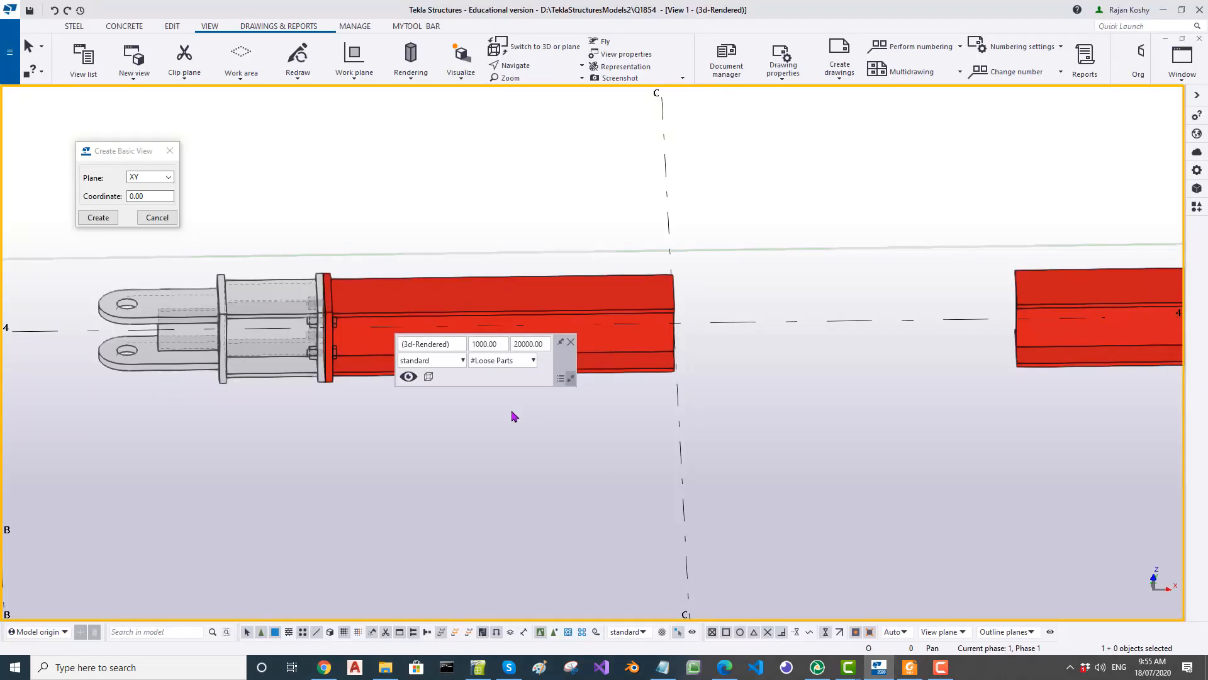